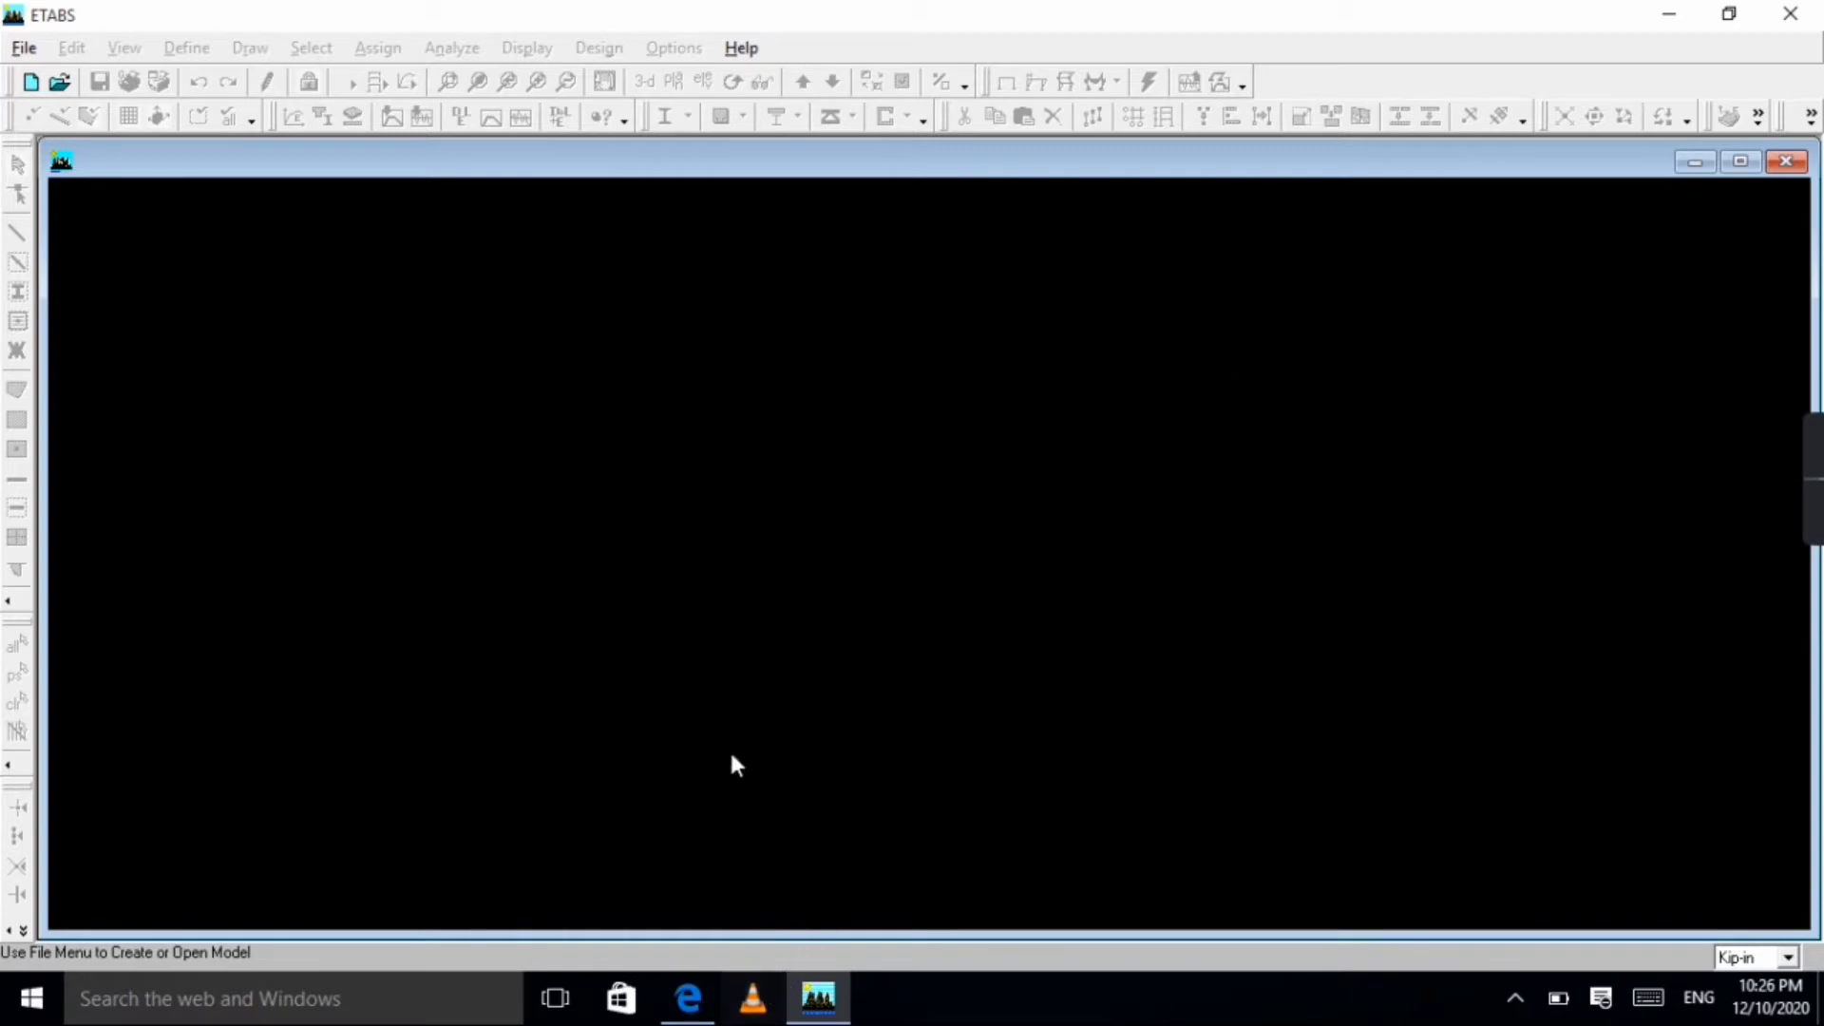
# Switch to the Edge browser and examine the building parameters and column grid plan in the ETABS Tall Building PDF.
pyautogui.click(688, 998)
pyautogui.scroll(3, 1167, 420)
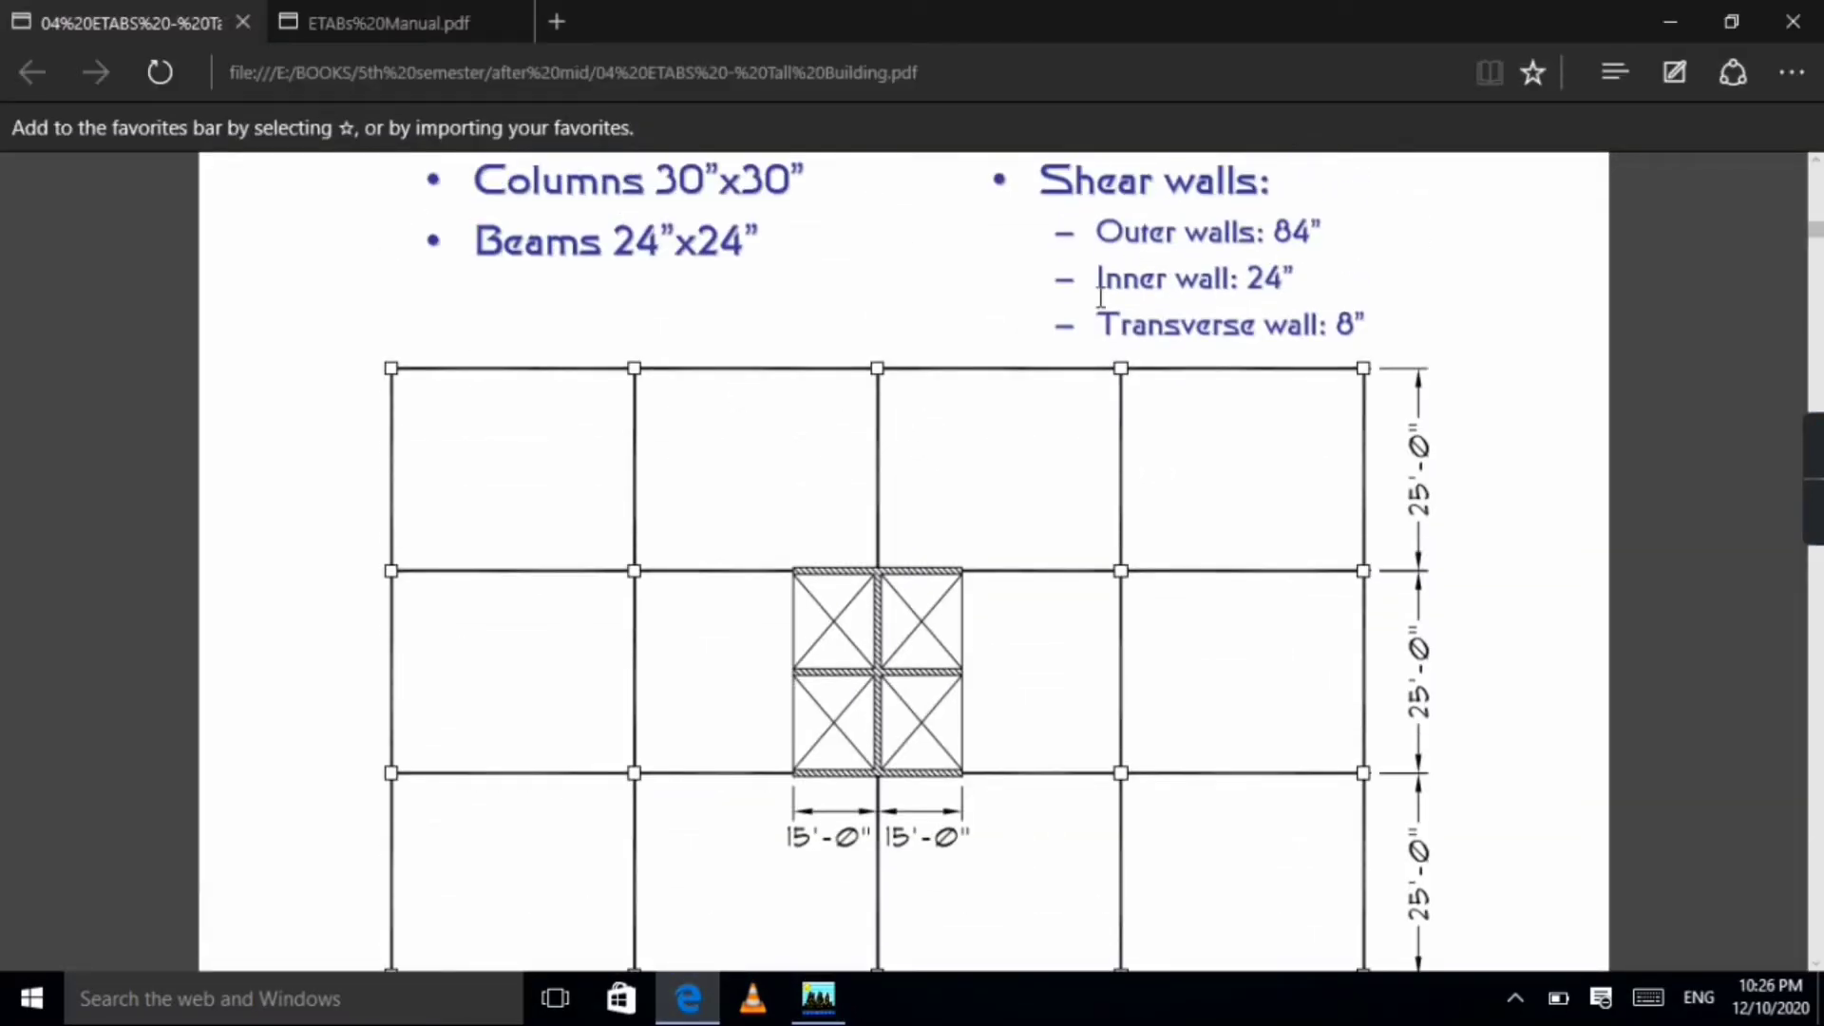
pyautogui.click(355, 19)
pyautogui.scroll(-4, 668, 463)
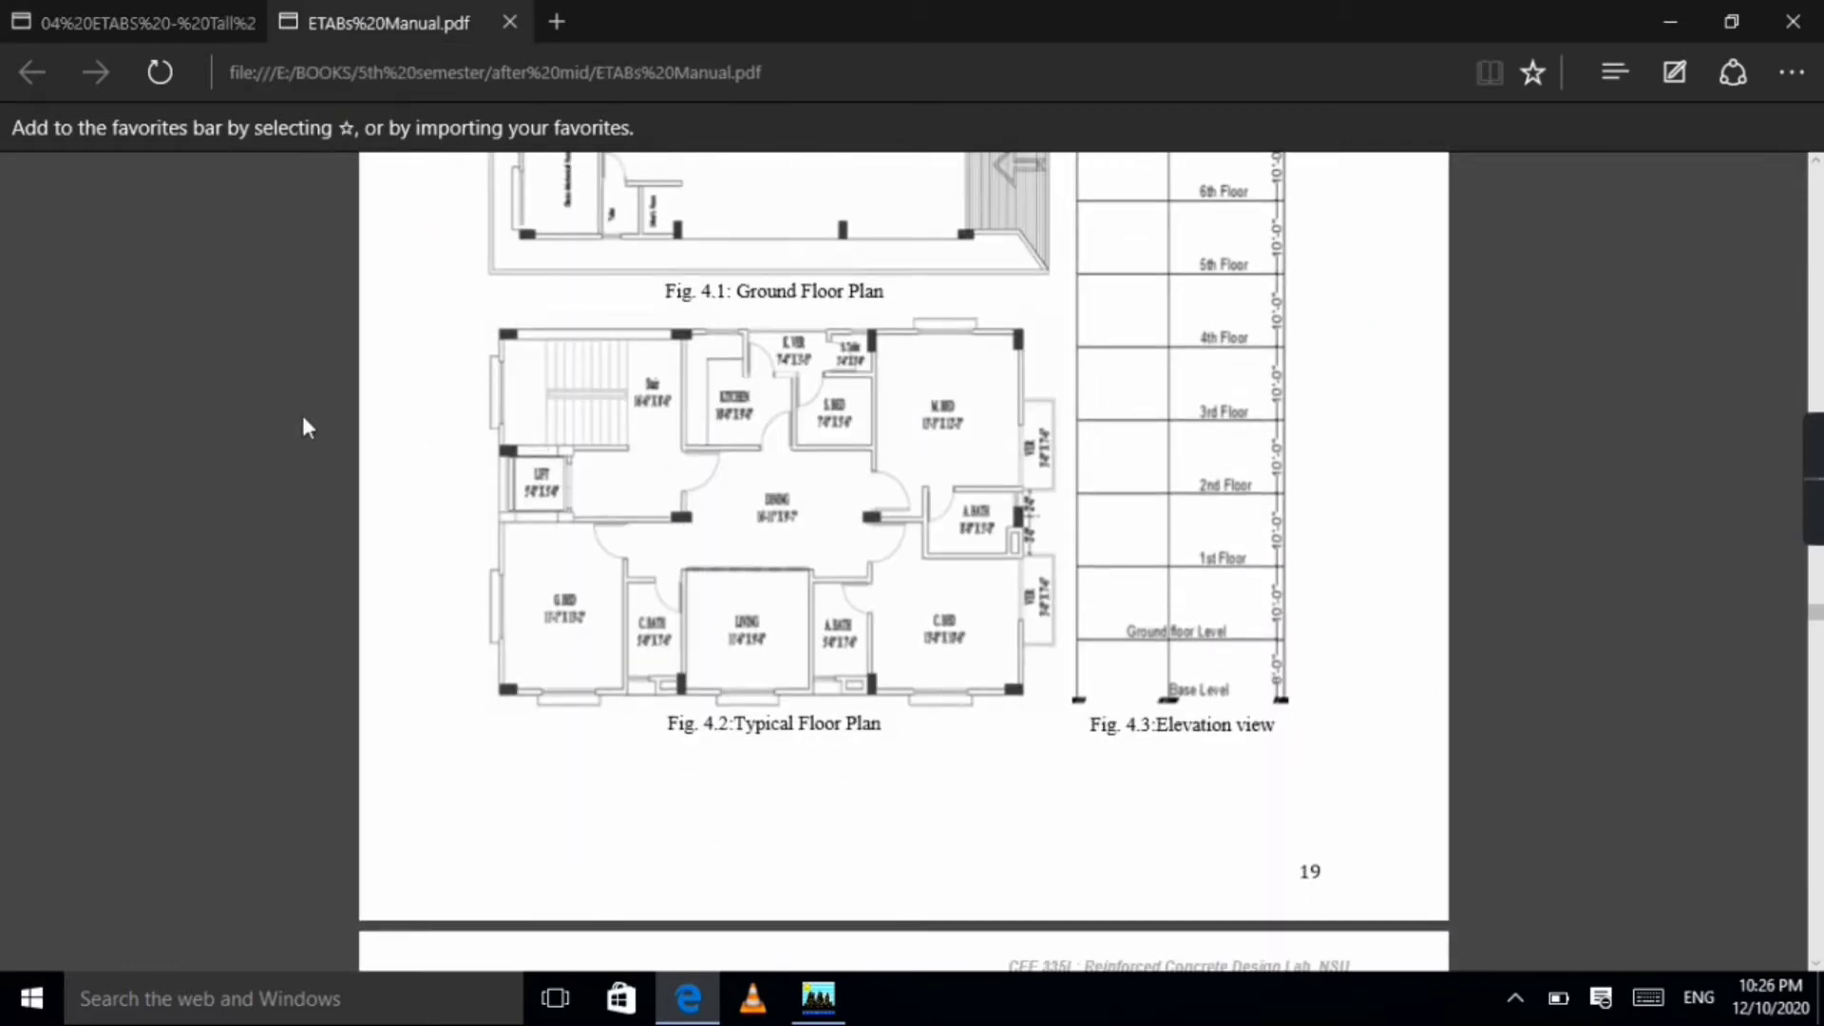
pyautogui.click(38, 27)
pyautogui.scroll(-3, 1078, 509)
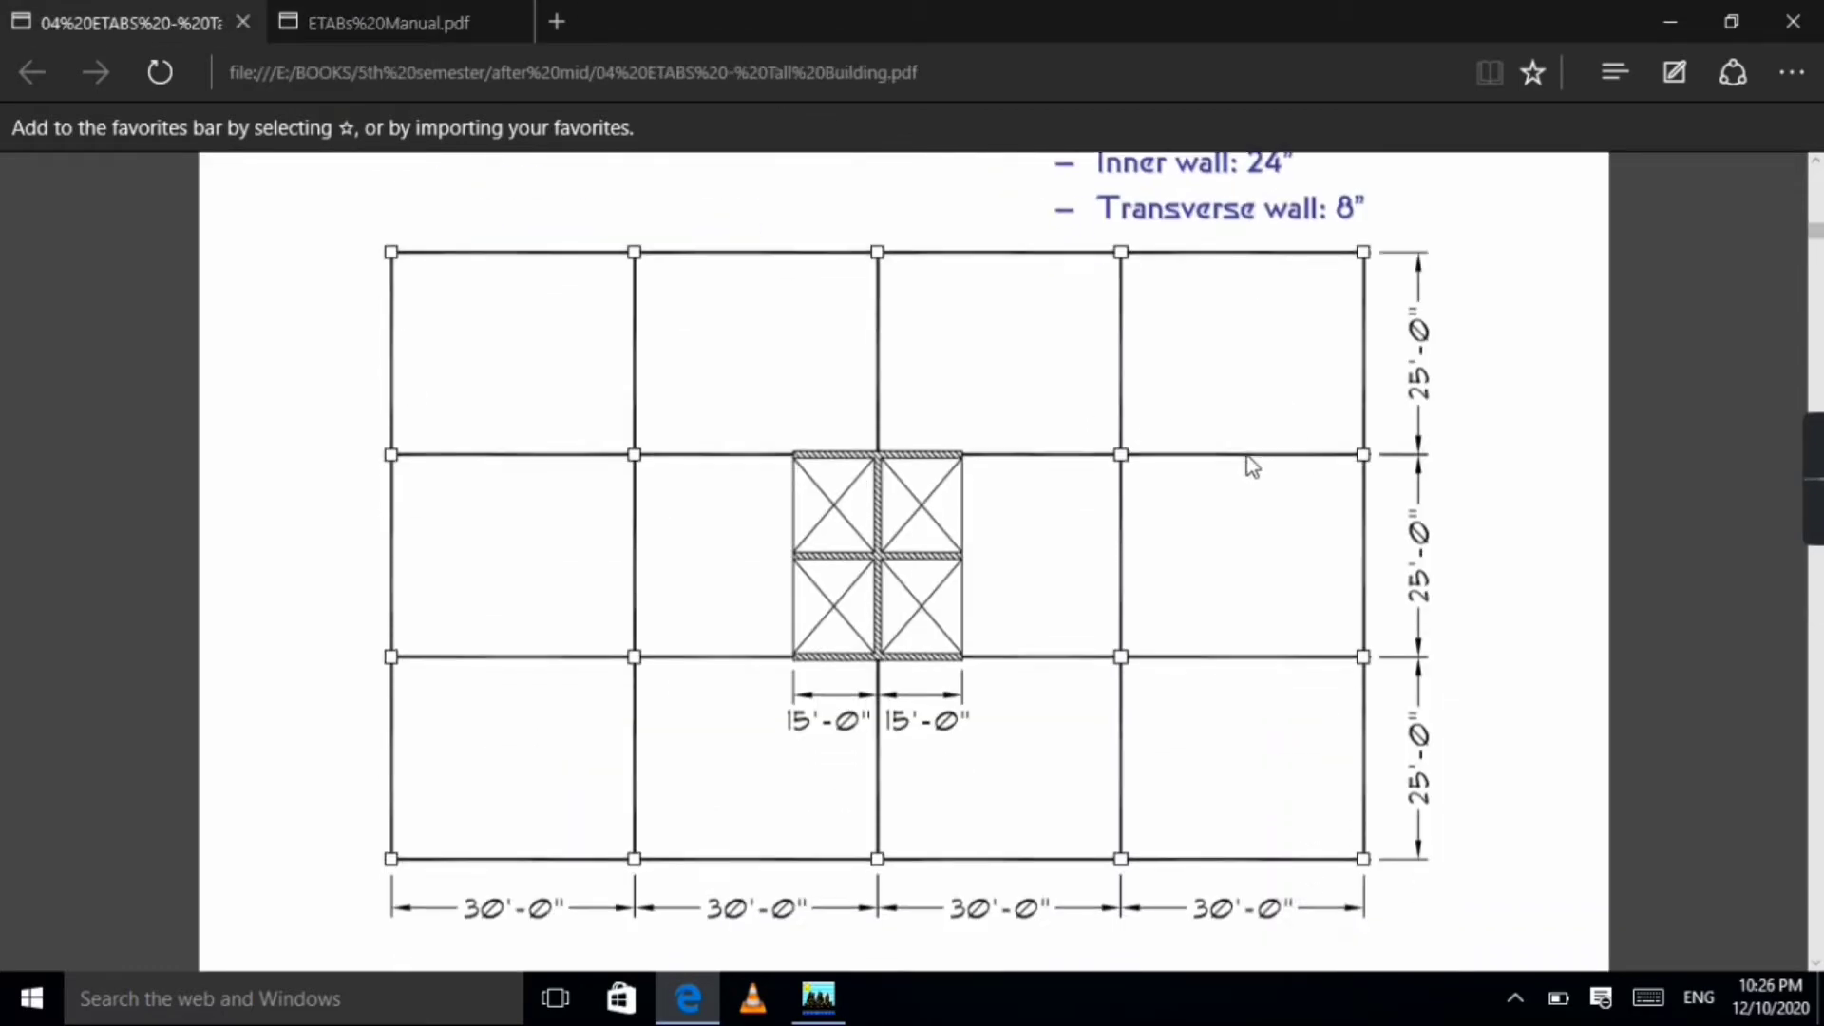
pyautogui.scroll(2, 770, 419)
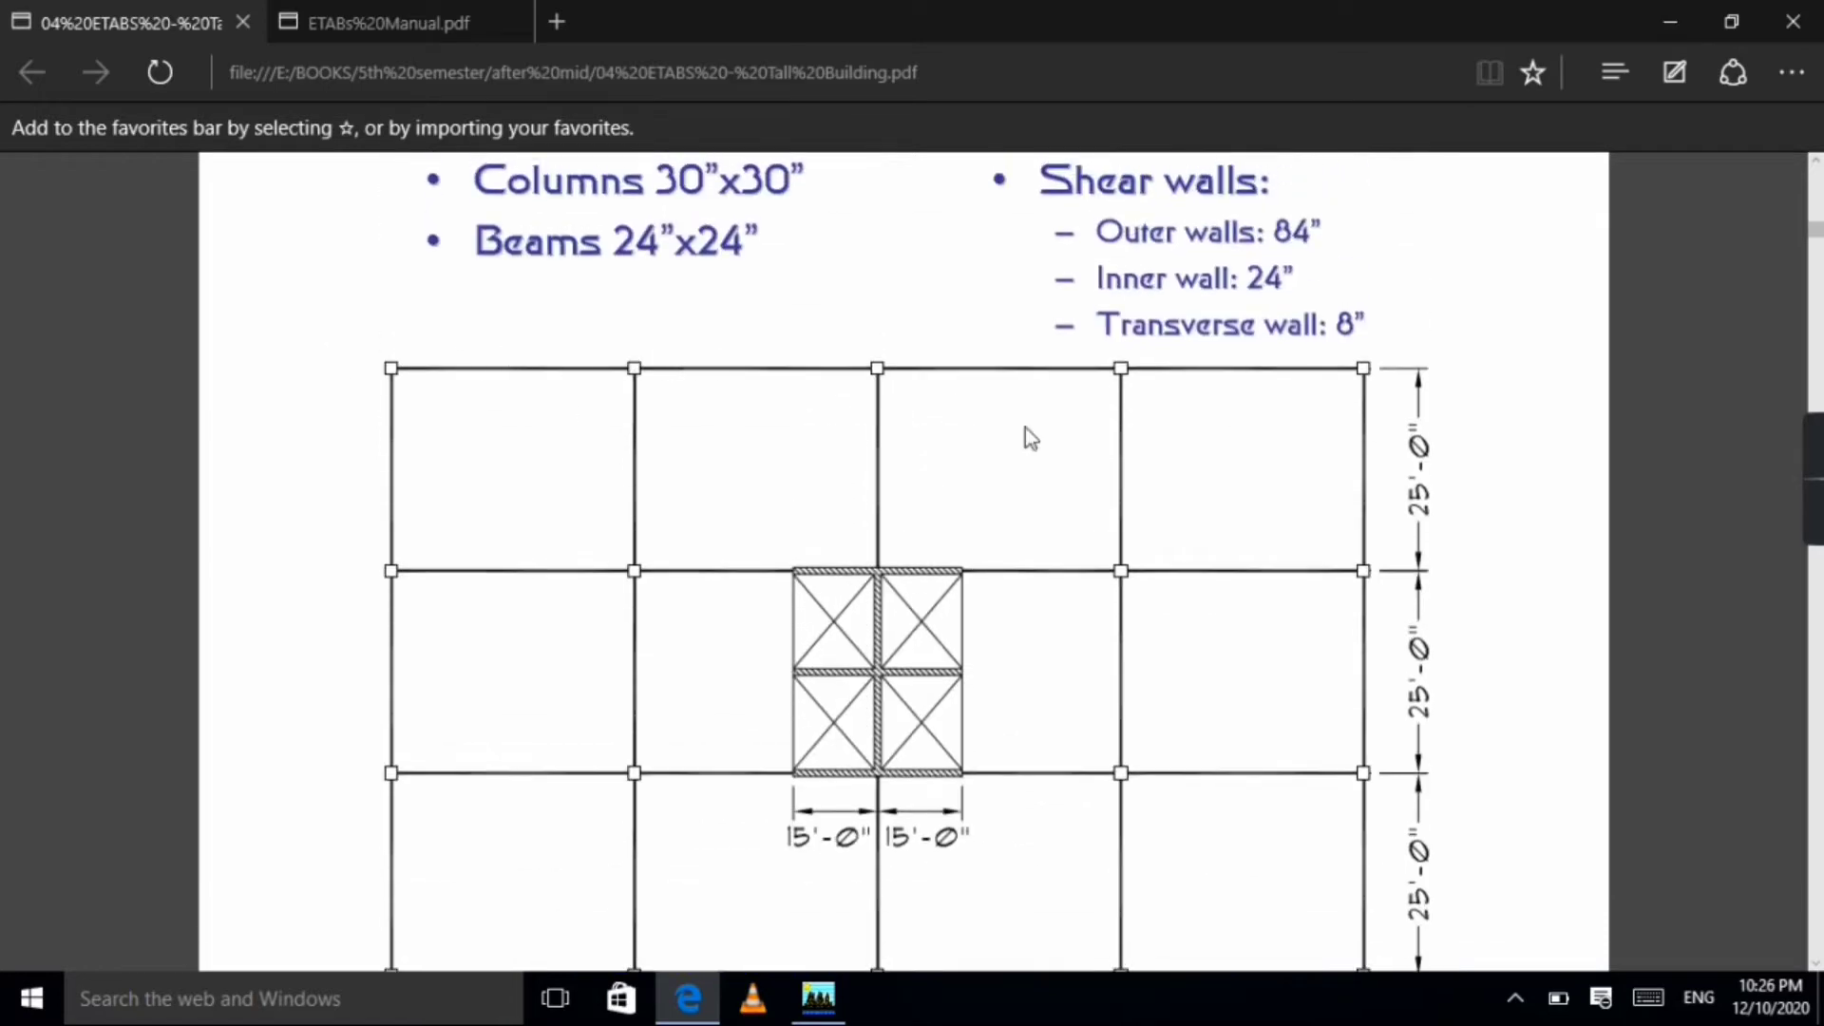
pyautogui.scroll(-2, 1238, 437)
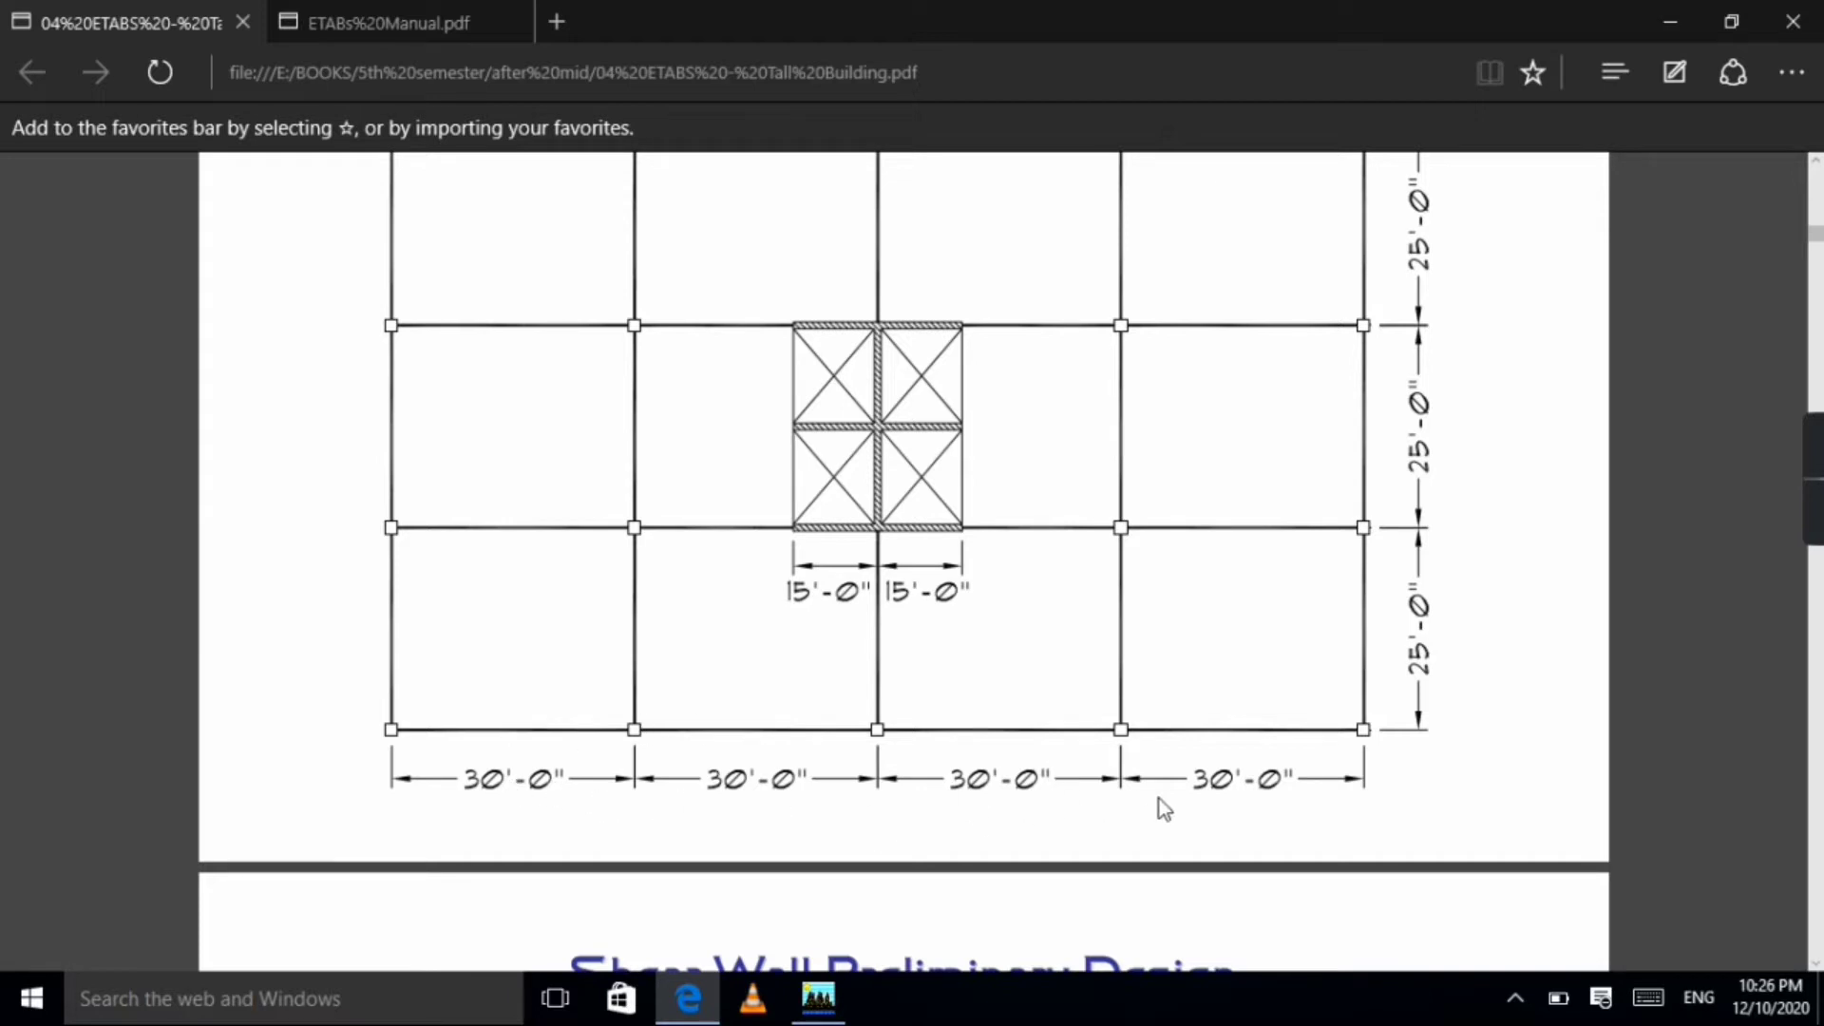
pyautogui.scroll(2, 1389, 429)
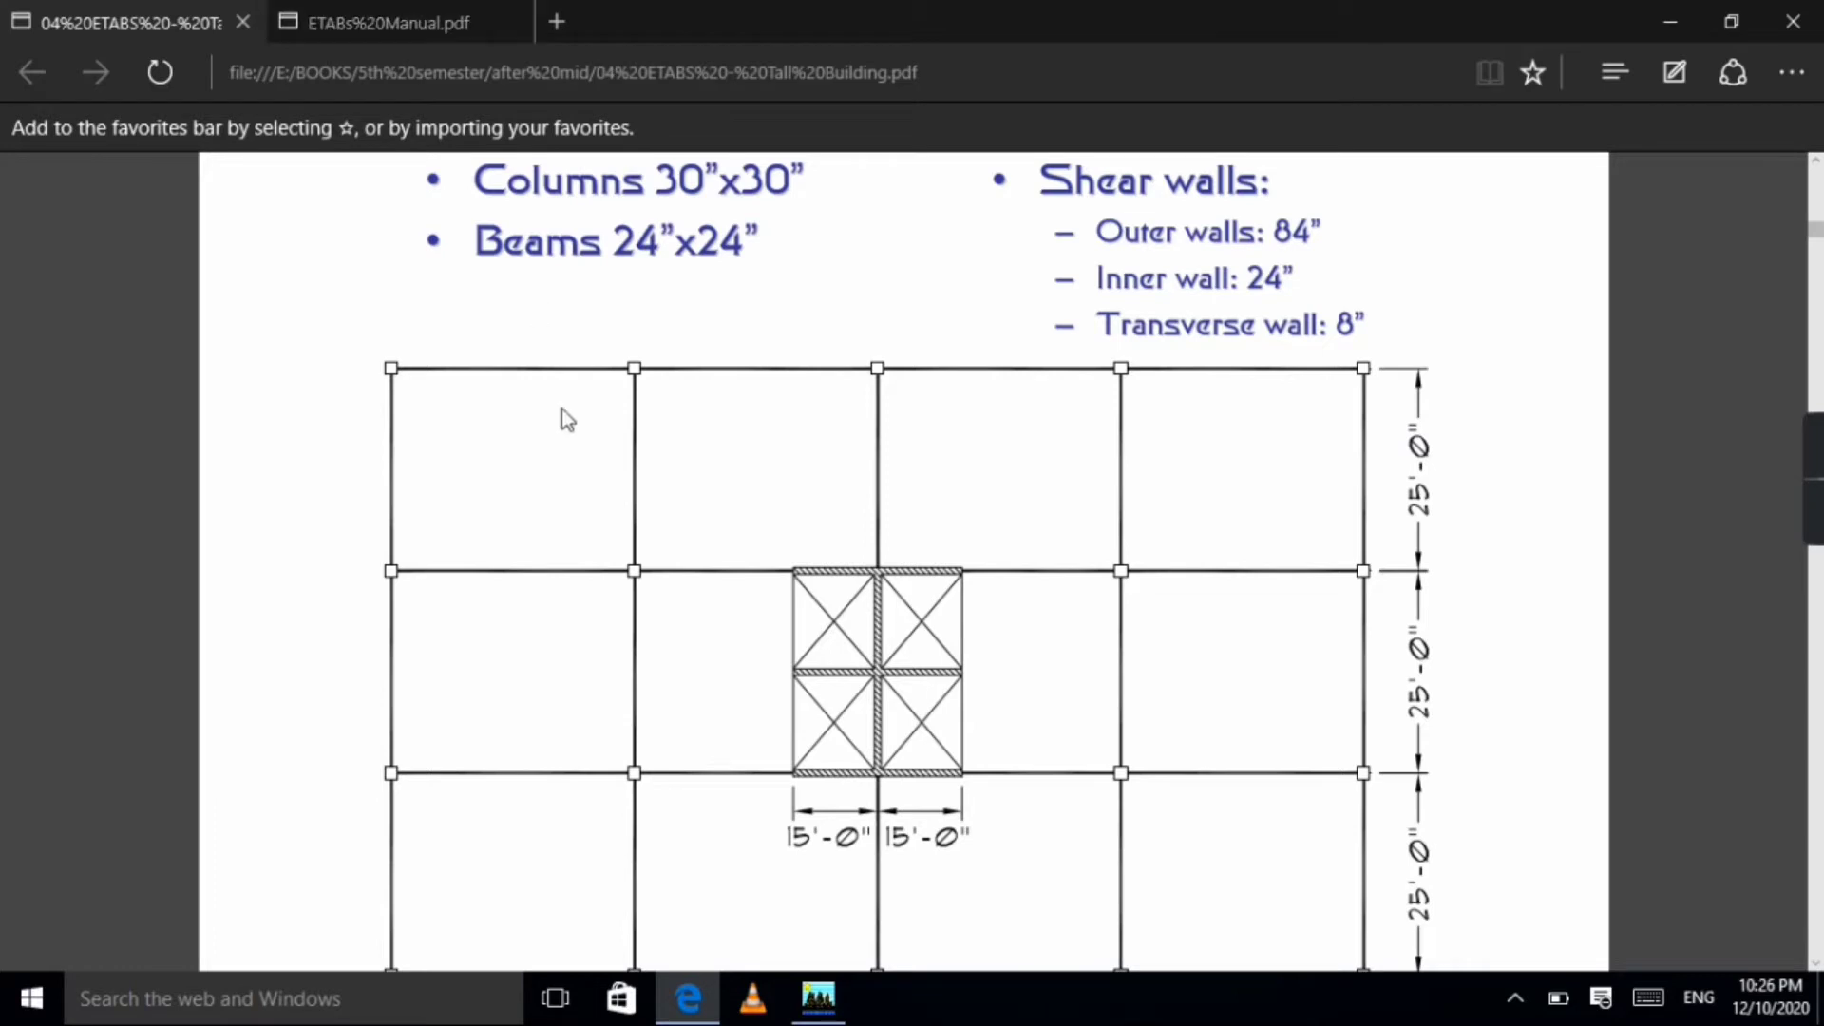
pyautogui.scroll(1, 522, 244)
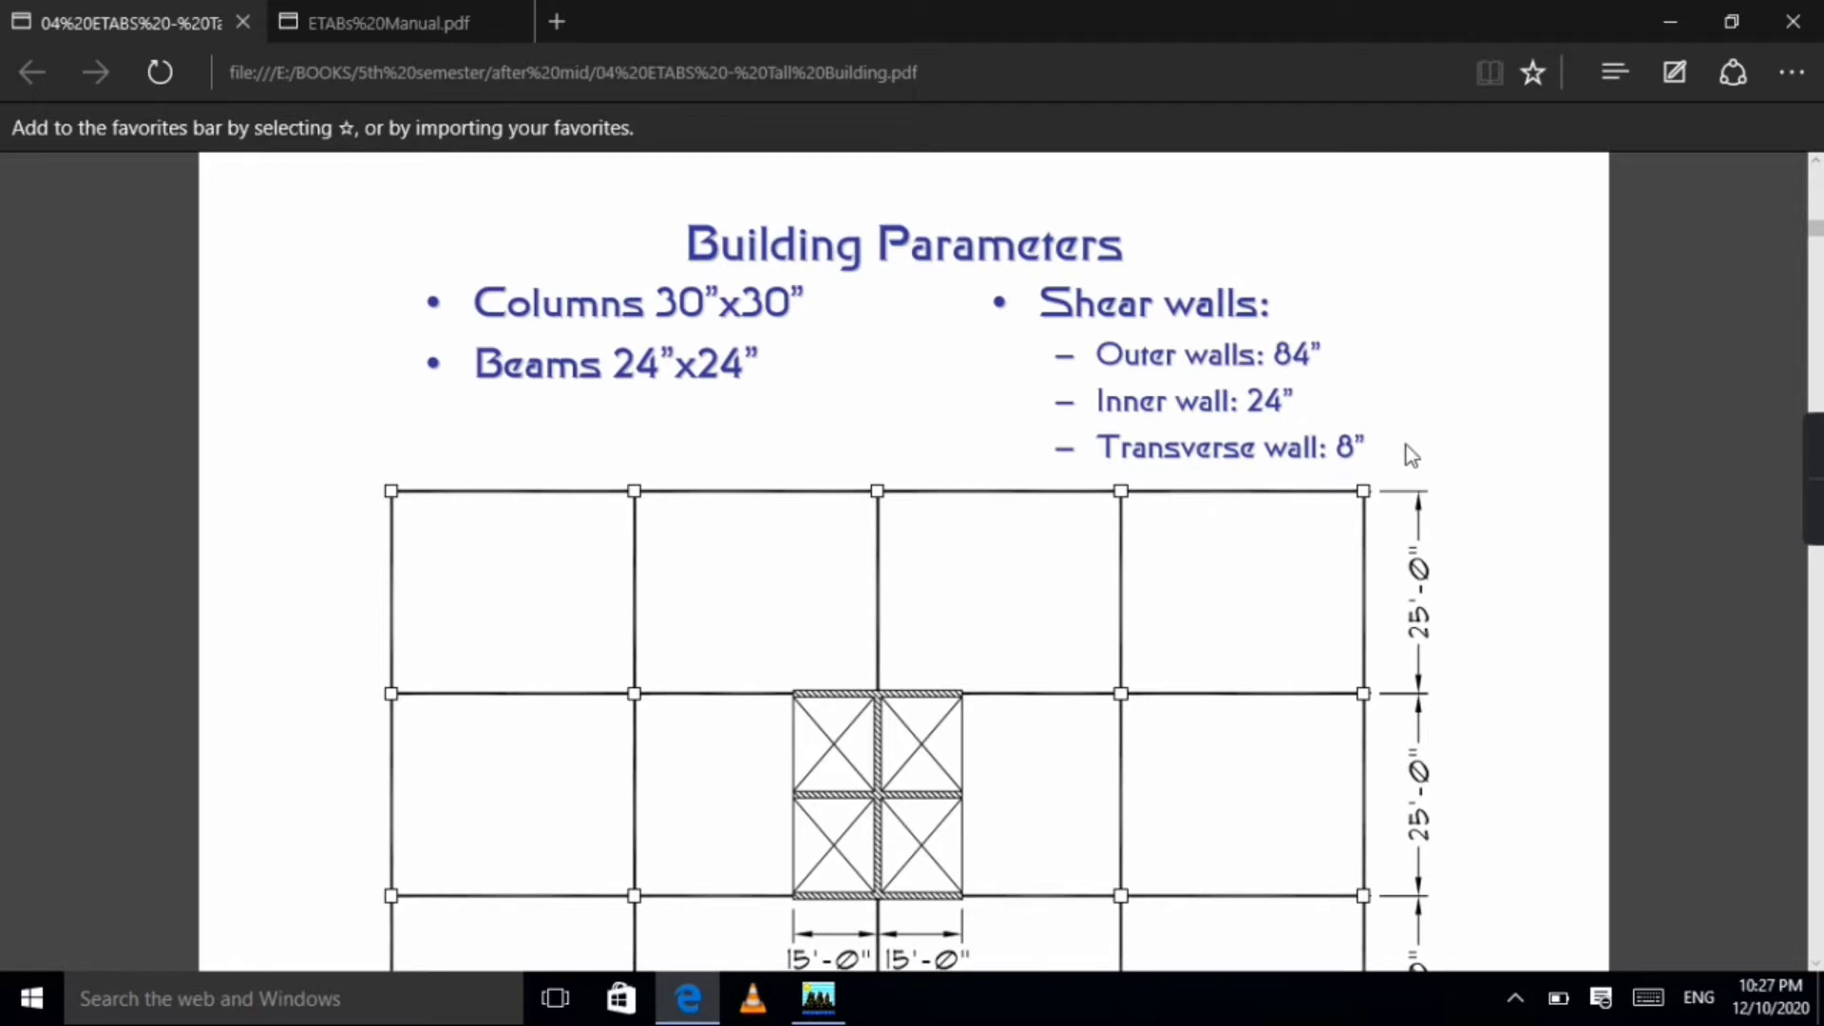
pyautogui.scroll(2, 673, 384)
pyautogui.scroll(-5, 700, 391)
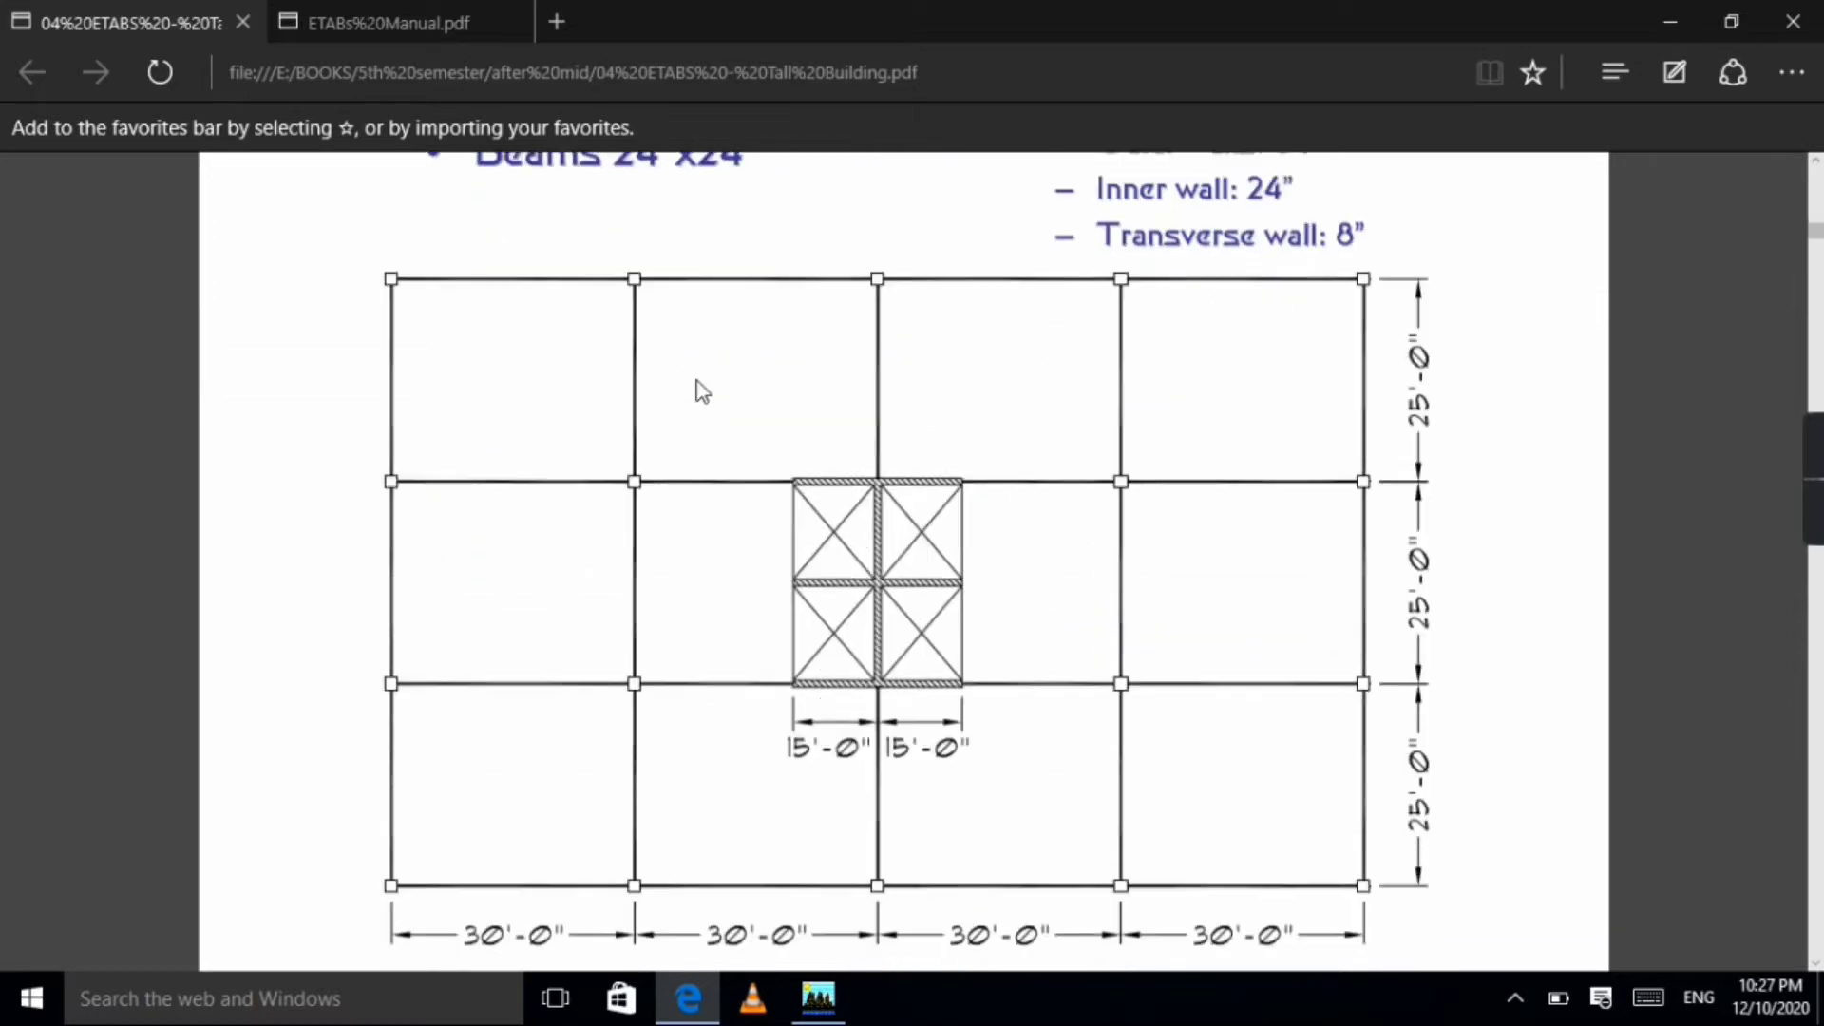
pyautogui.scroll(-3, 753, 456)
pyautogui.scroll(4, 693, 428)
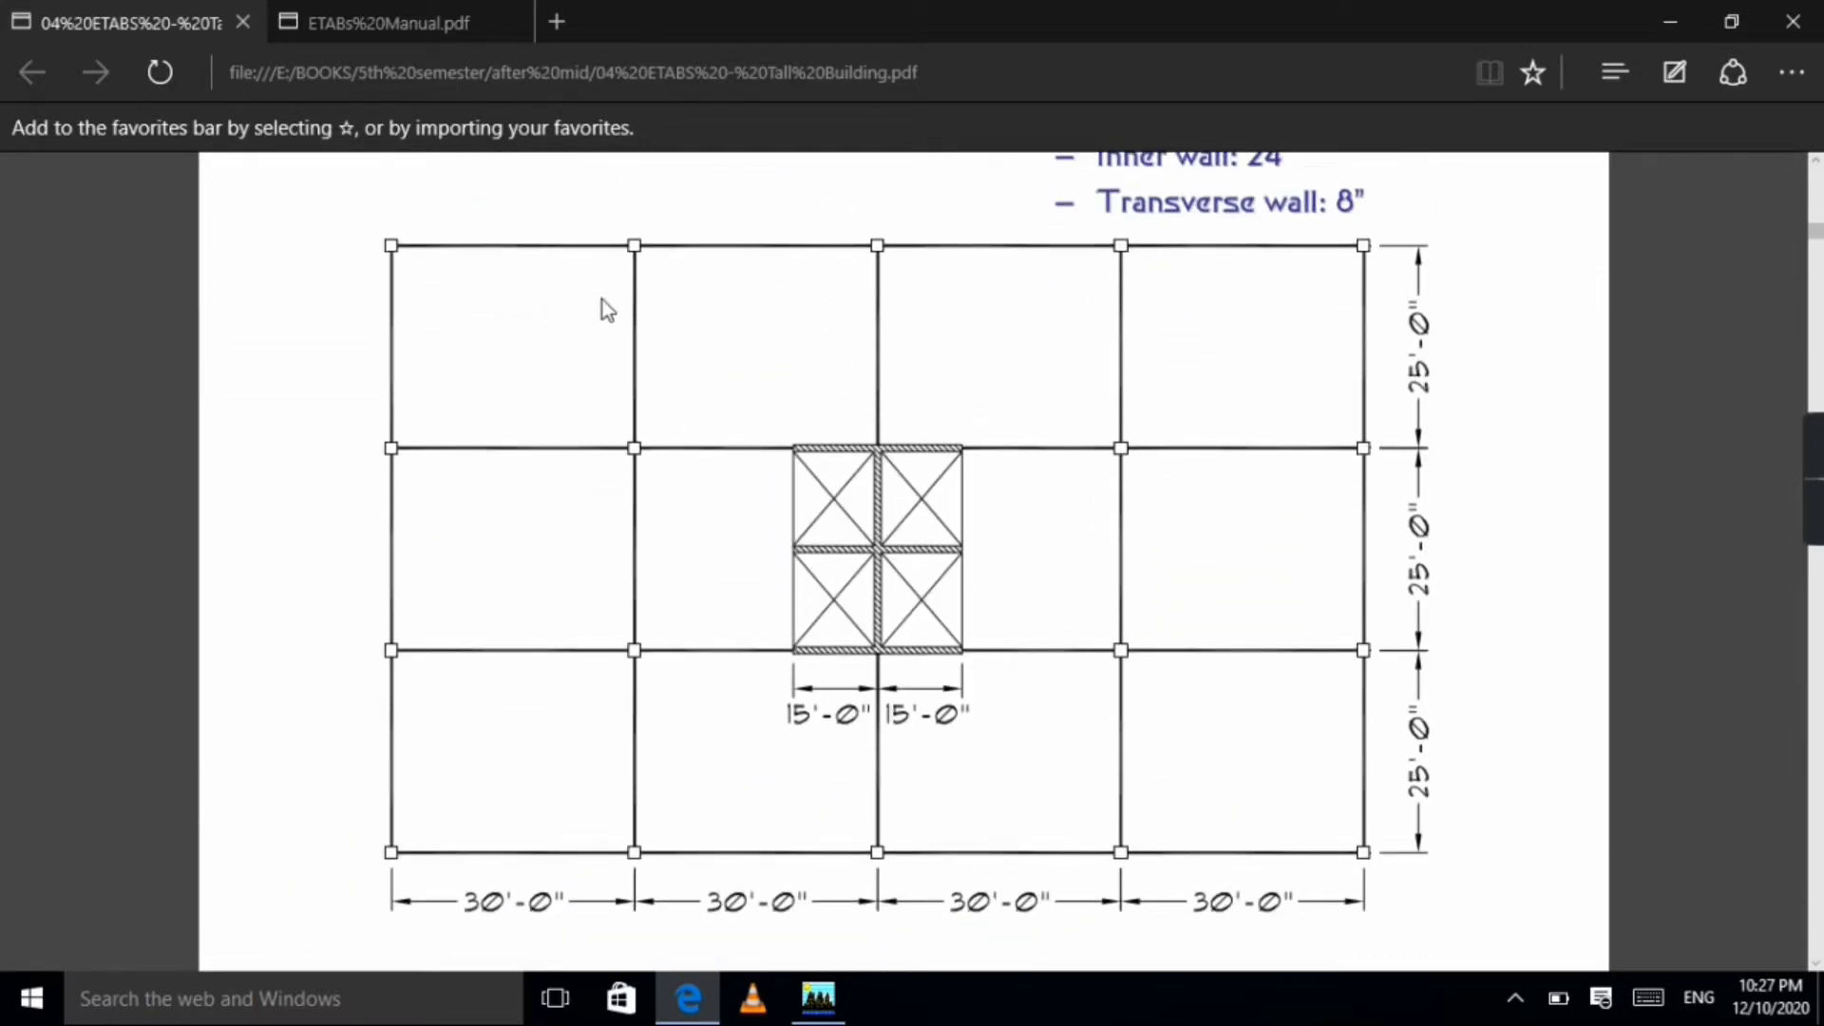
pyautogui.scroll(-3, 602, 300)
# Review the typical floor plan in ETABs Manual.pdf and the Shear Wall Preliminary Design table in the Tall Building PDF.
pyautogui.click(365, 15)
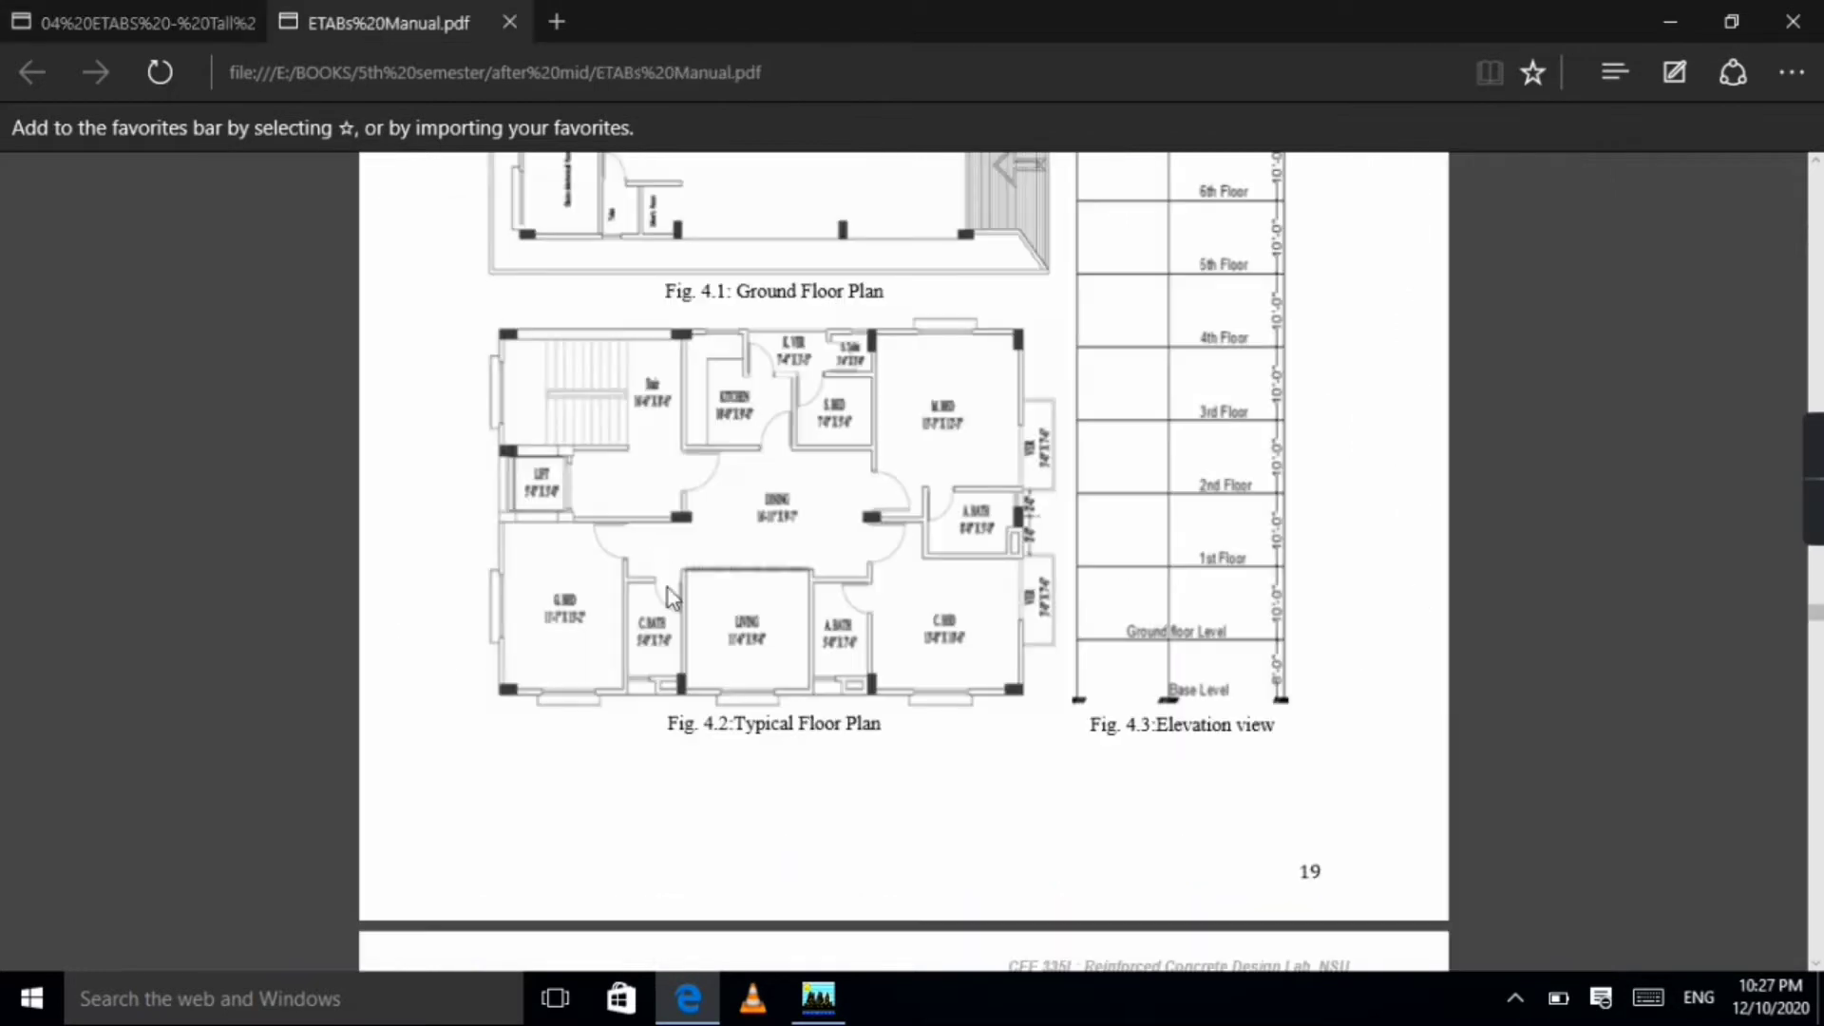
pyautogui.scroll(4, 669, 589)
pyautogui.scroll(-4, 448, 551)
pyautogui.click(133, 21)
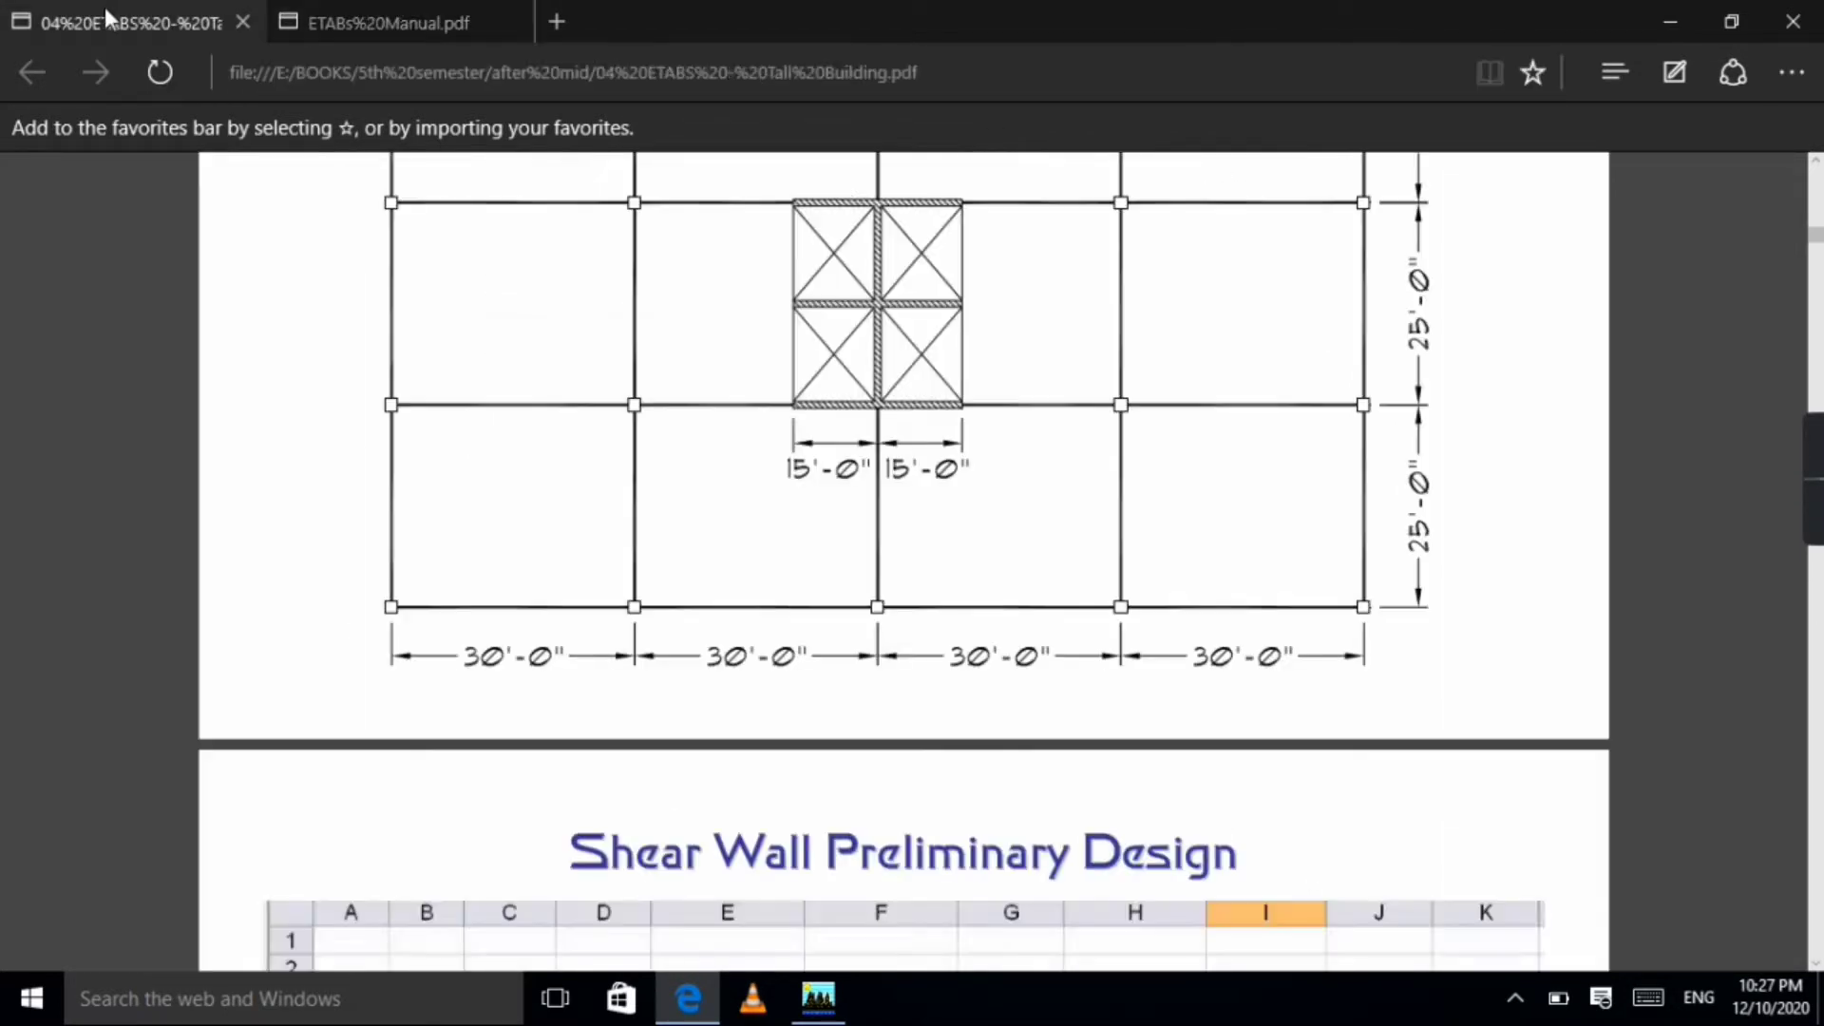
pyautogui.scroll(-6, 1053, 319)
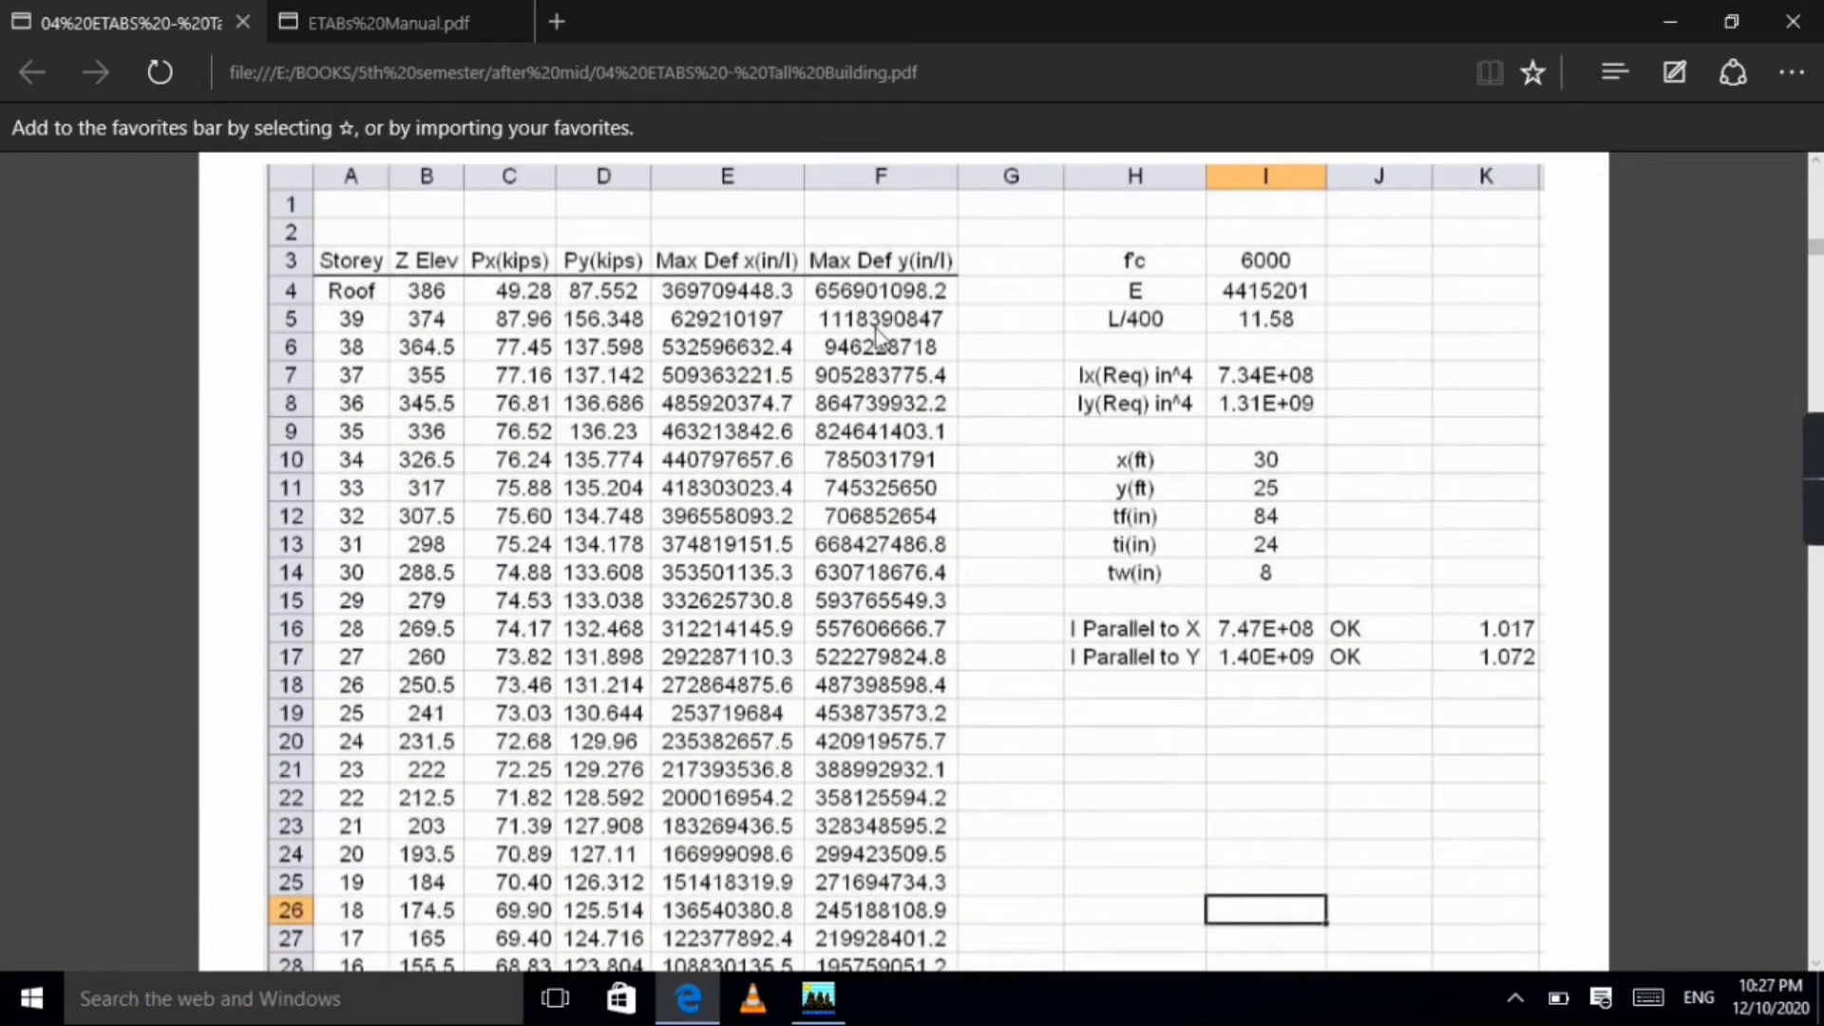
pyautogui.scroll(1, 454, 300)
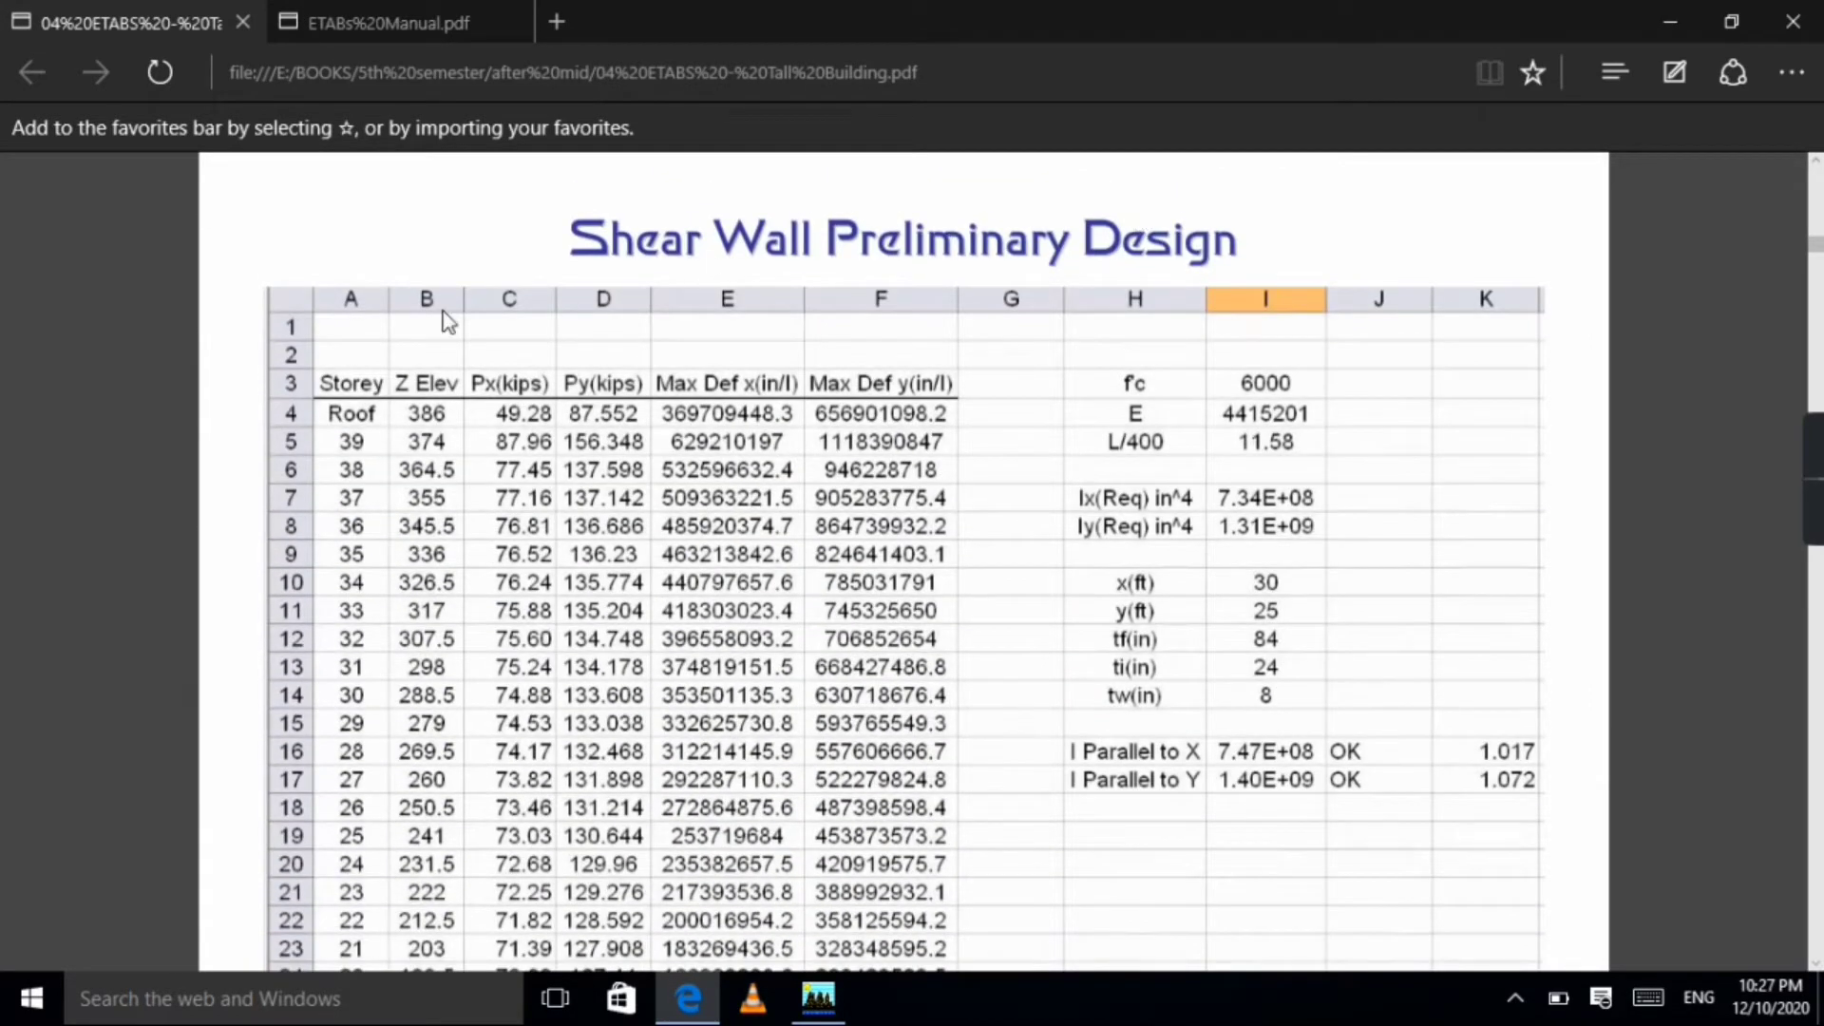
pyautogui.scroll(-1, 950, 403)
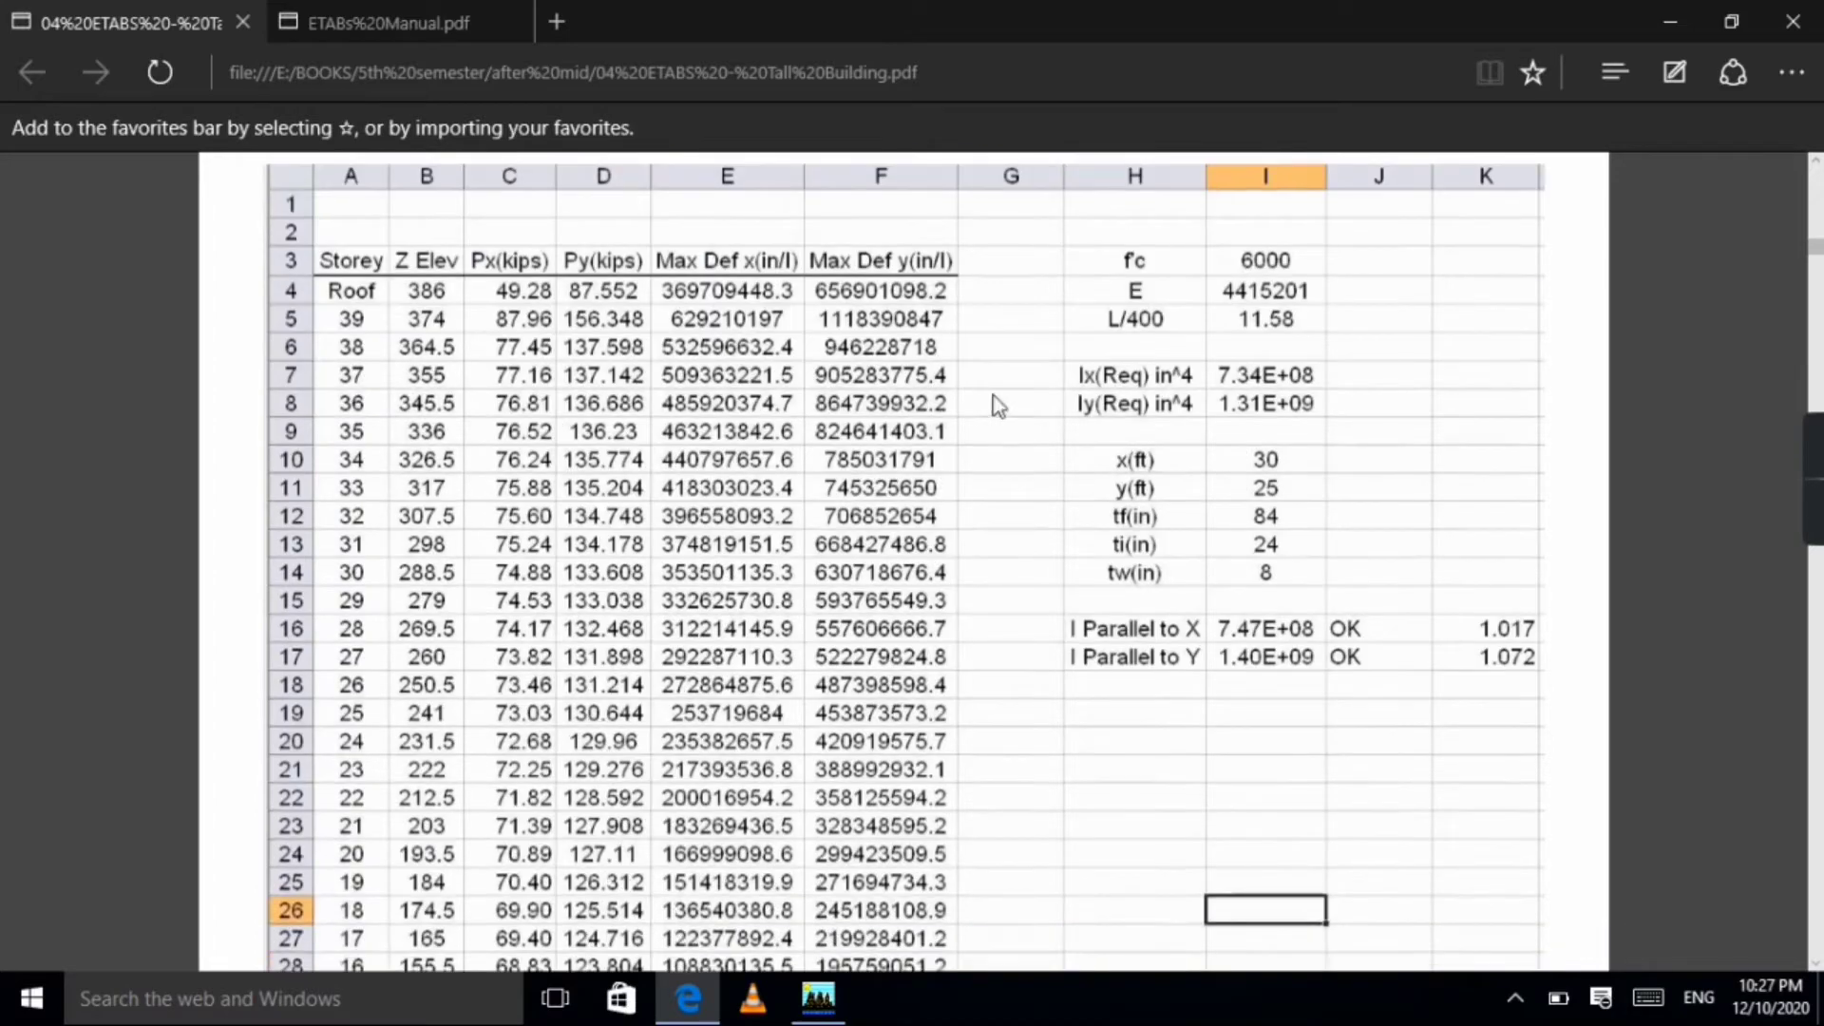
pyautogui.scroll(-1, 997, 407)
pyautogui.scroll(-1, 450, 483)
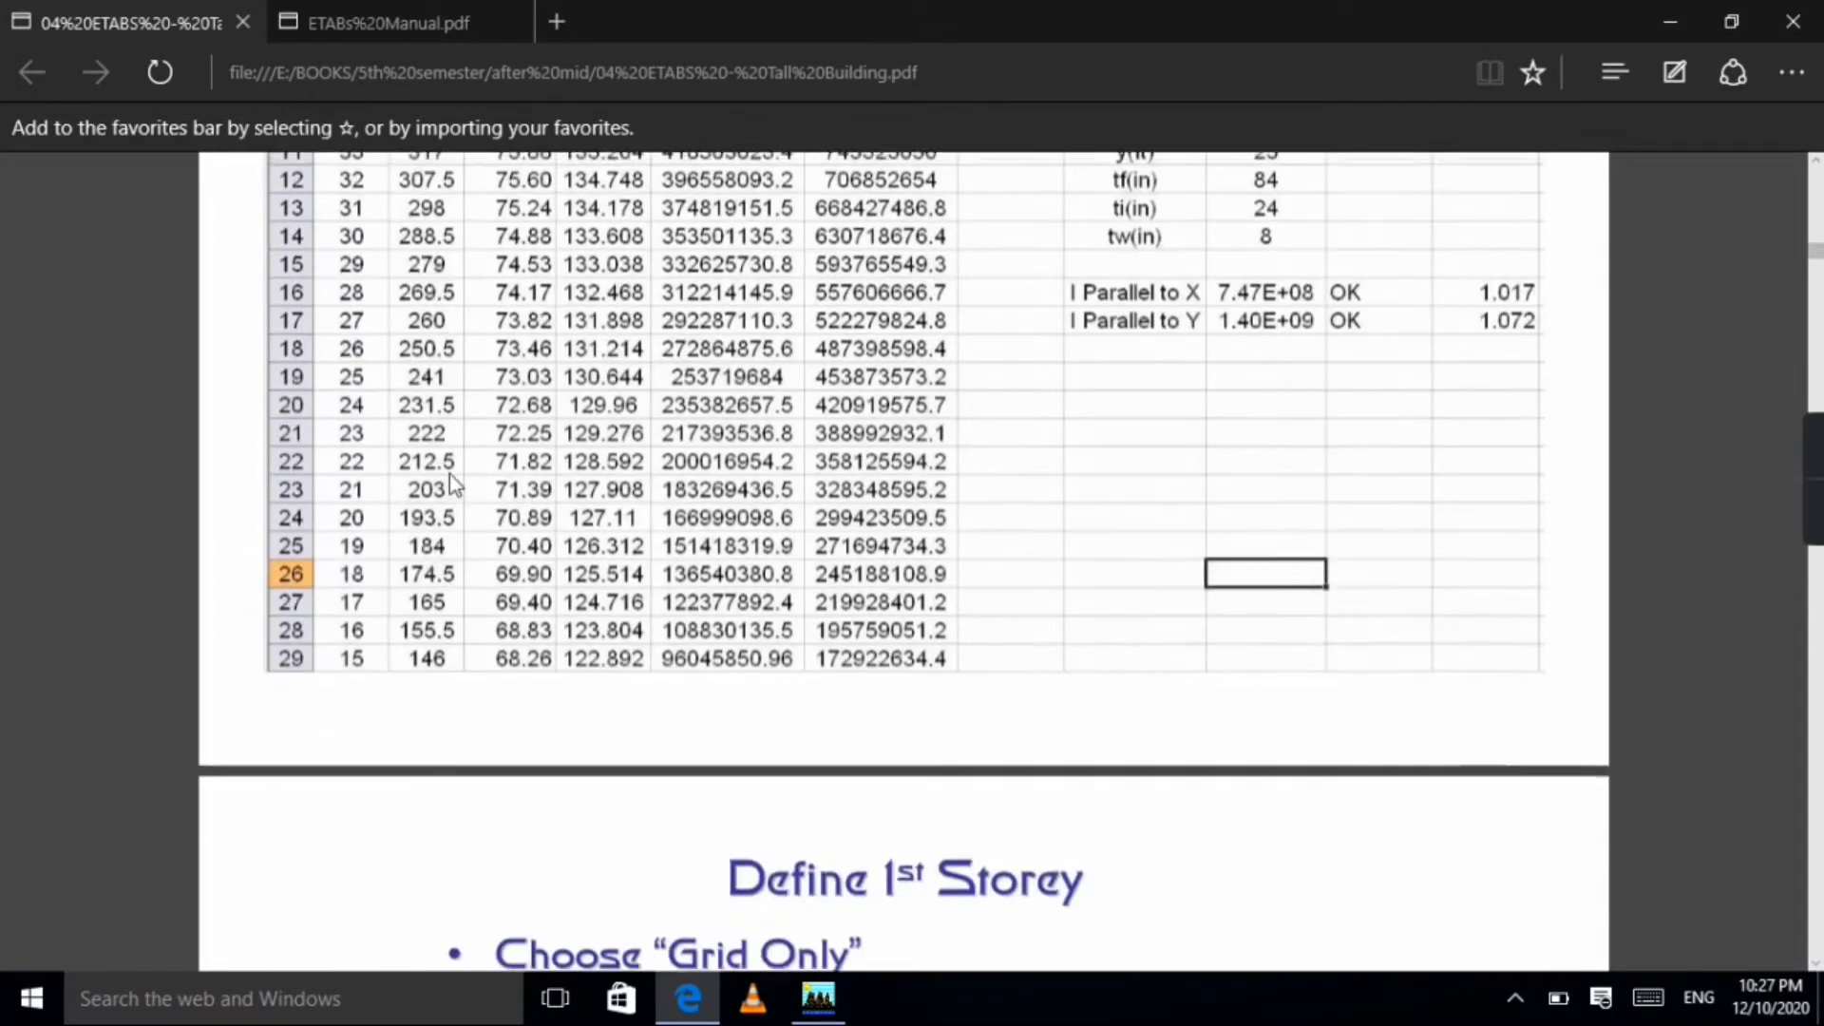
pyautogui.scroll(4, 452, 475)
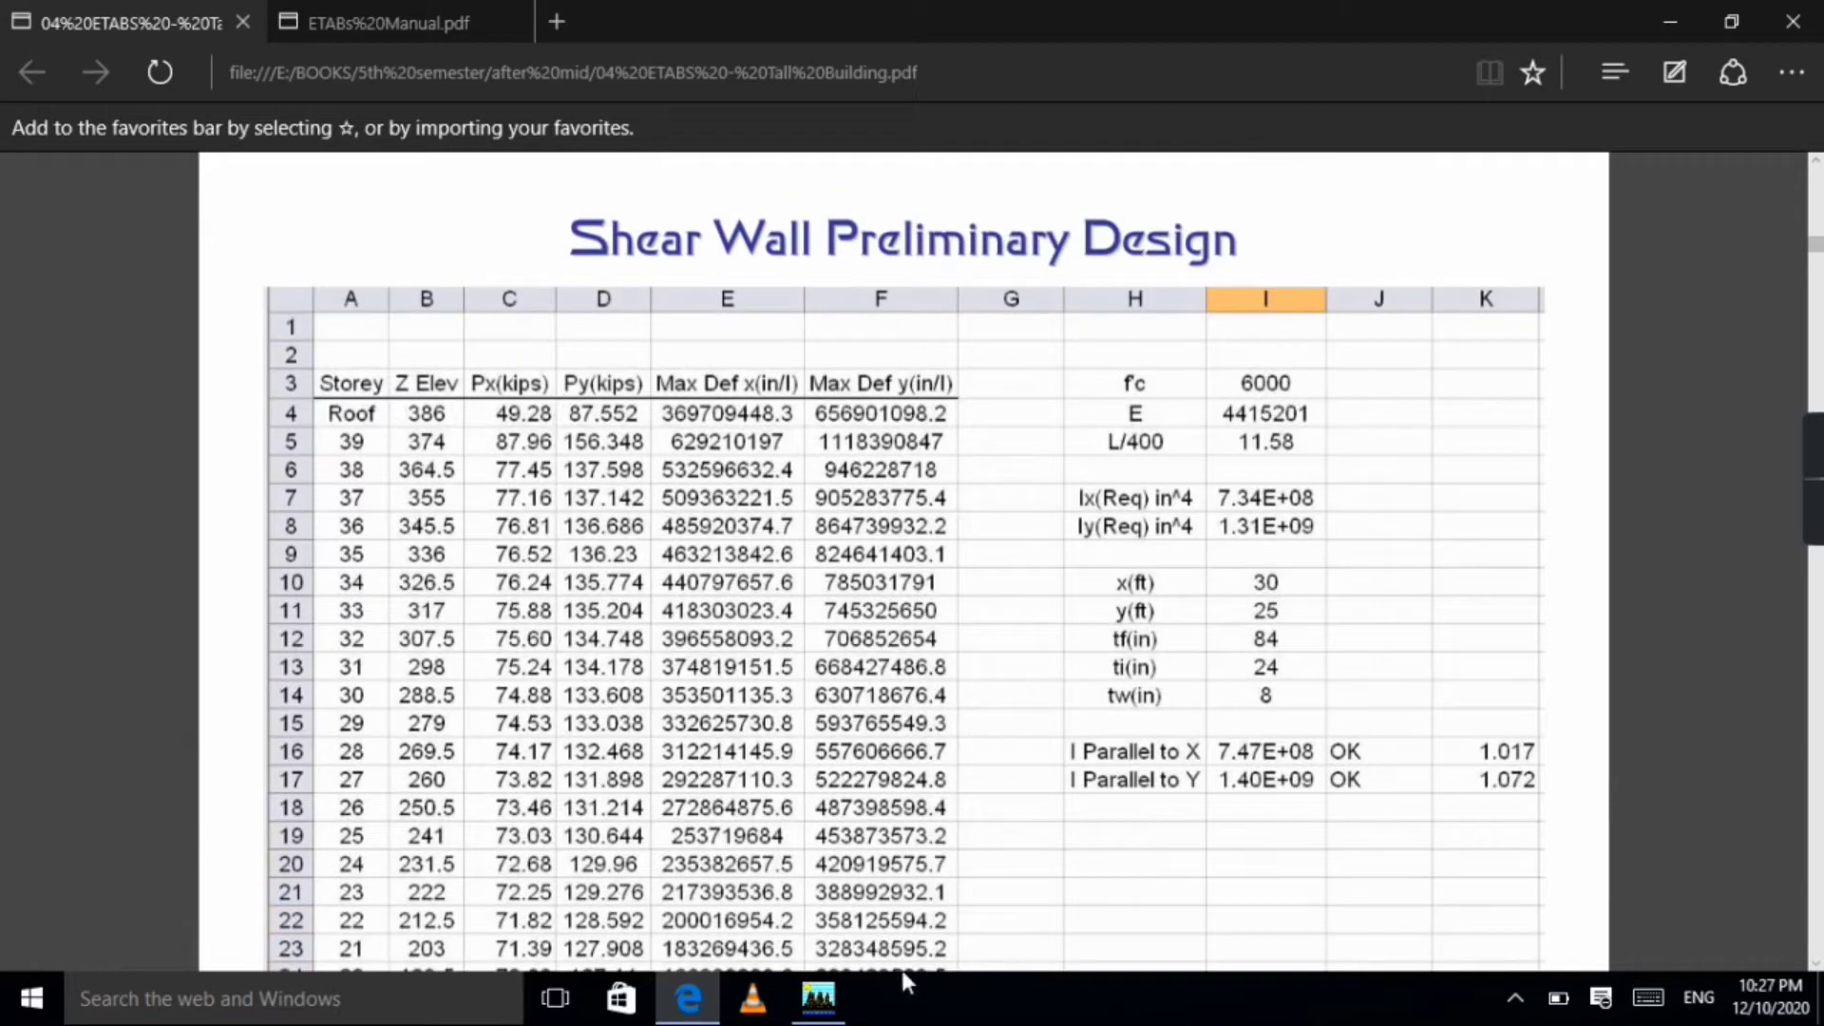
pyautogui.click(365, 15)
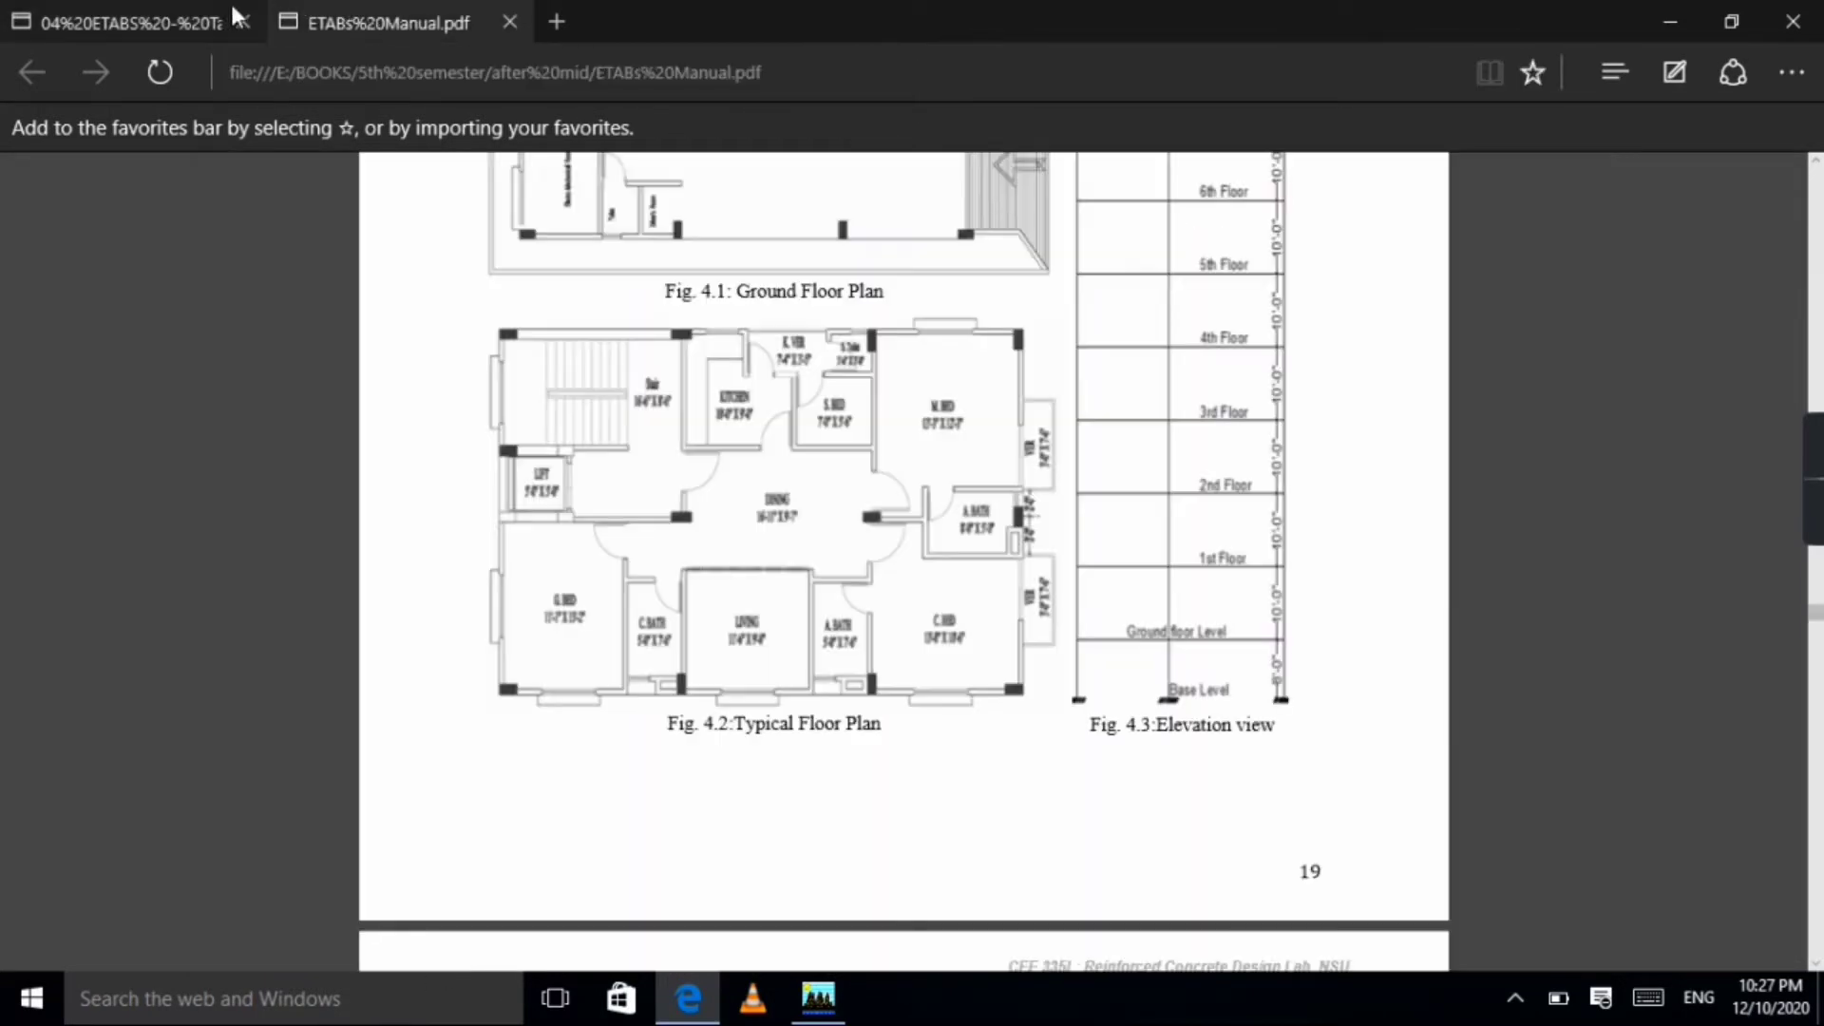
pyautogui.click(234, 15)
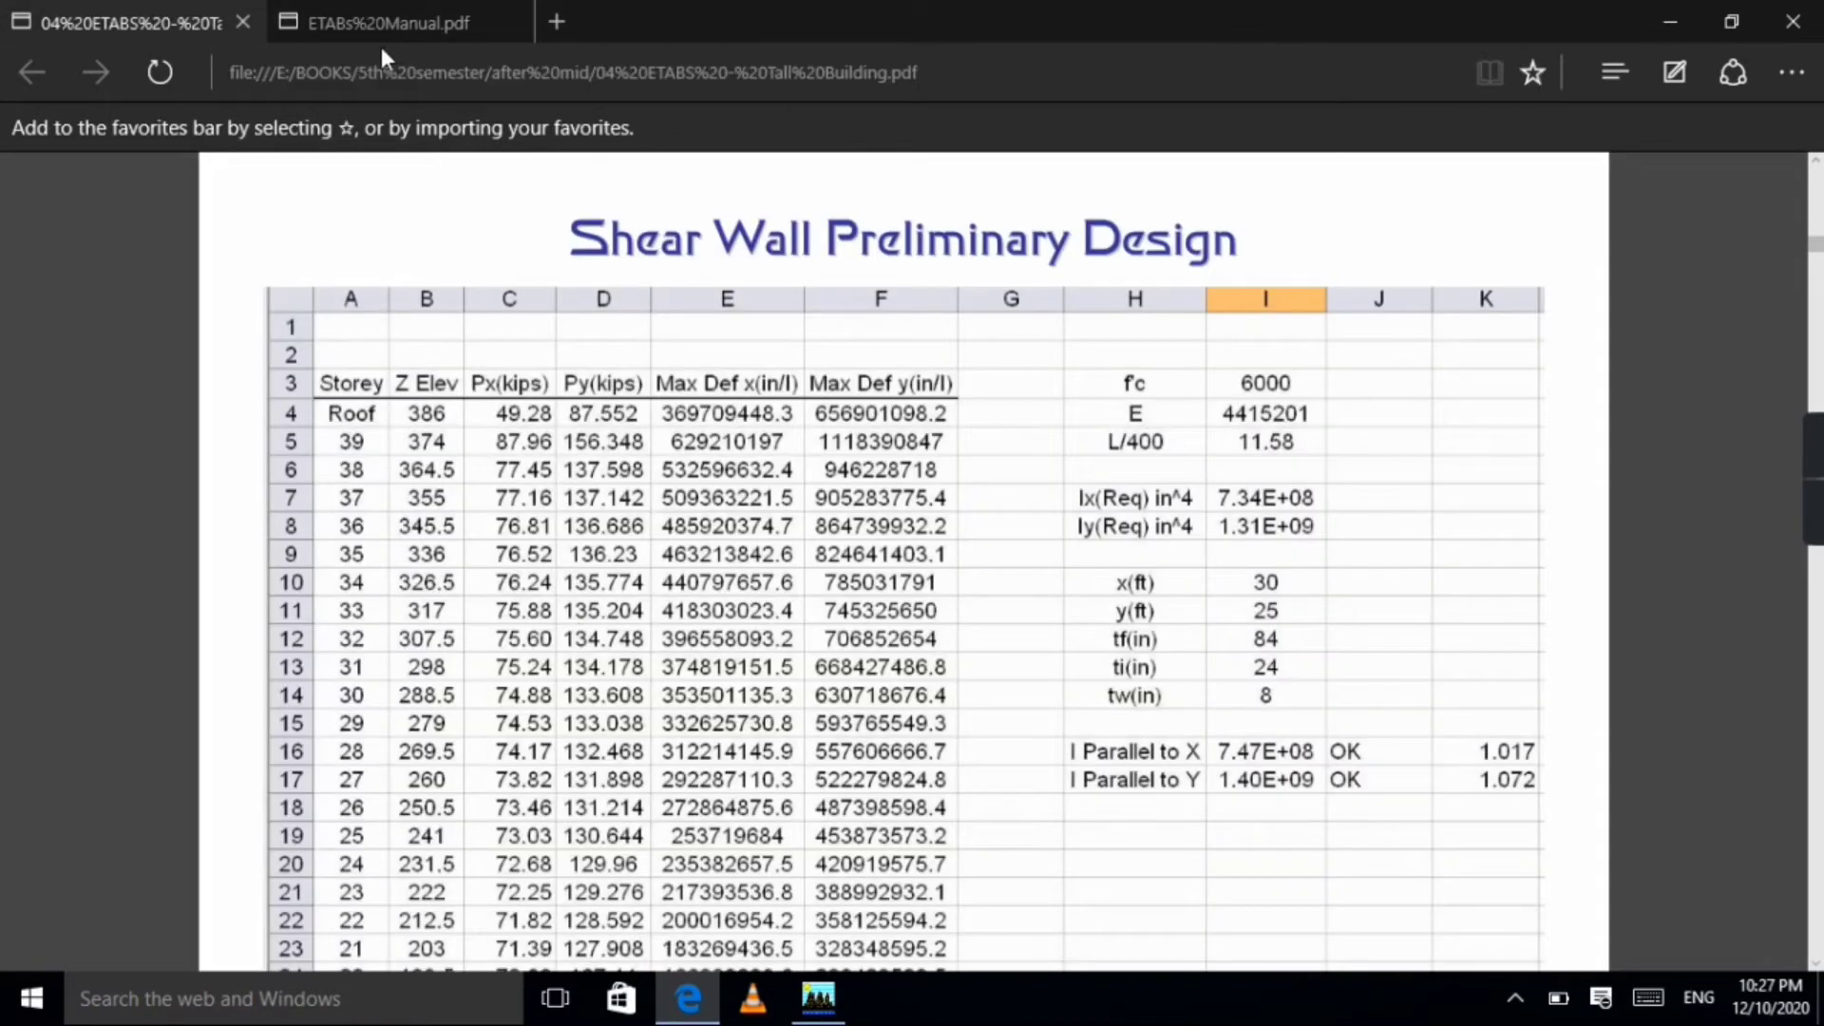
# Recheck the column, beam and shear wall sizes and the plan's bay dimensions in the Tall Building PDF.
pyautogui.scroll(10, 586, 493)
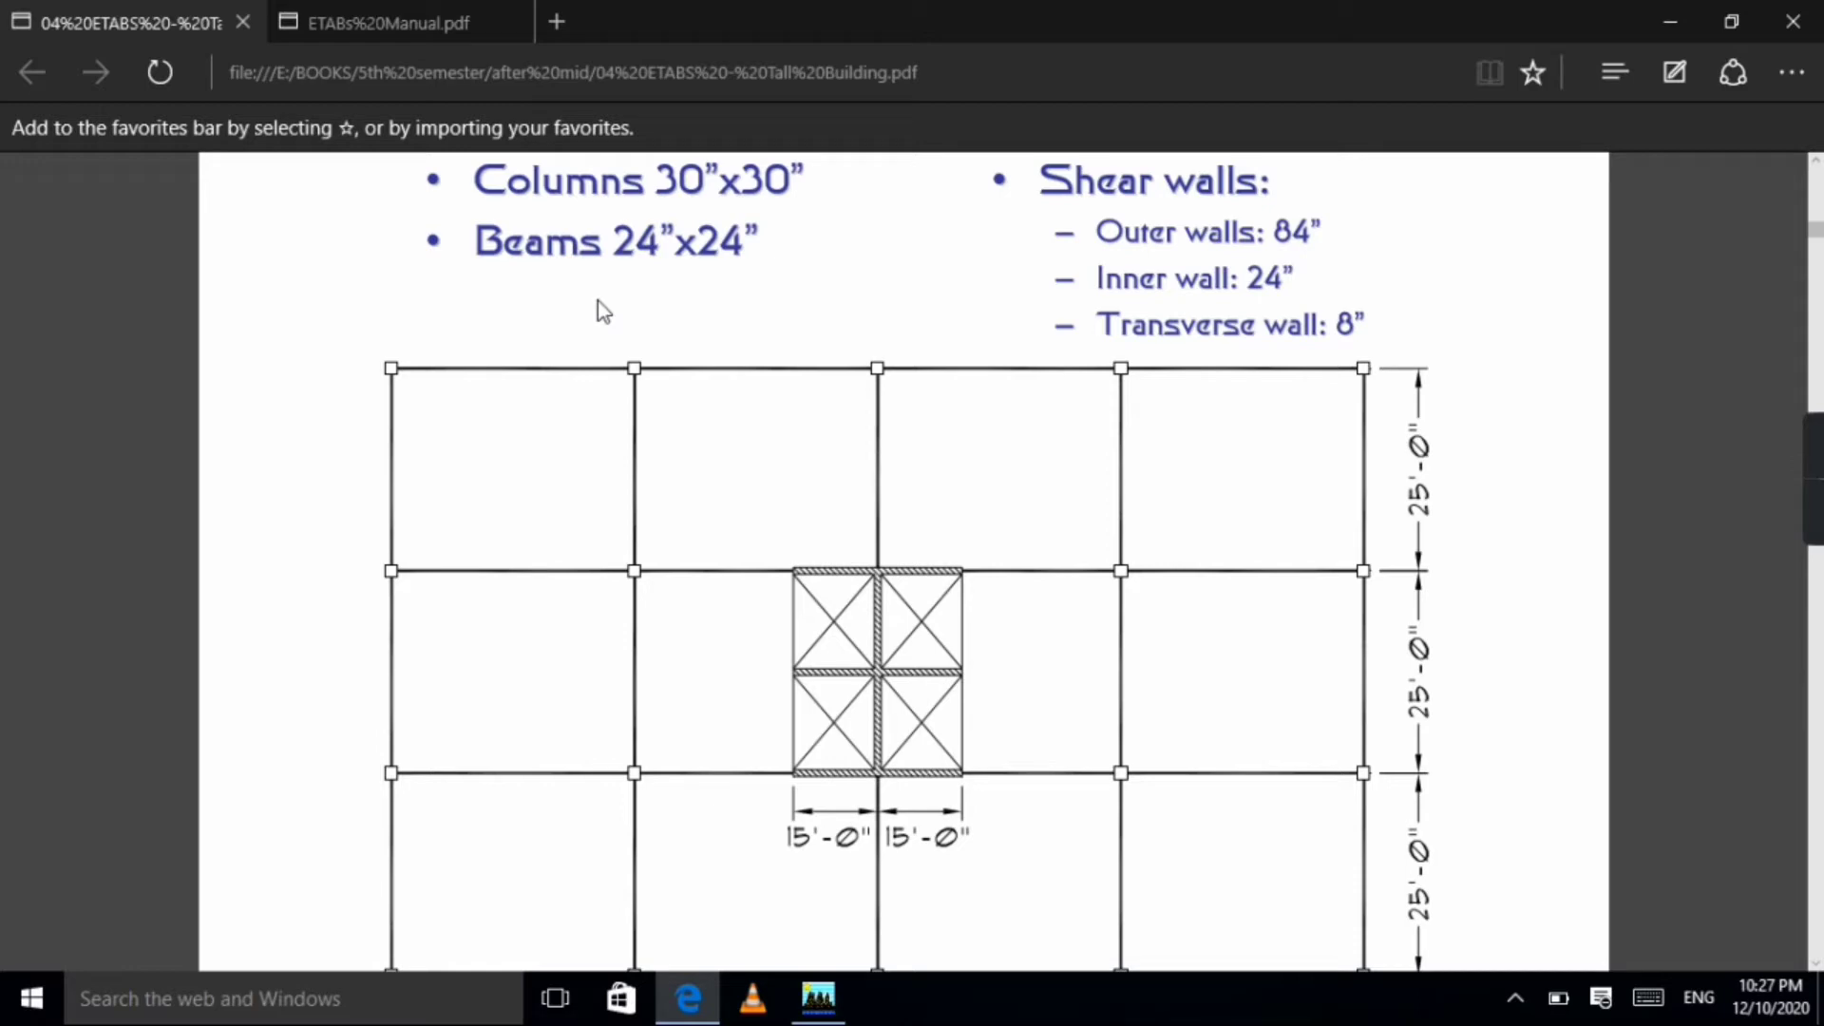
pyautogui.scroll(-3, 763, 355)
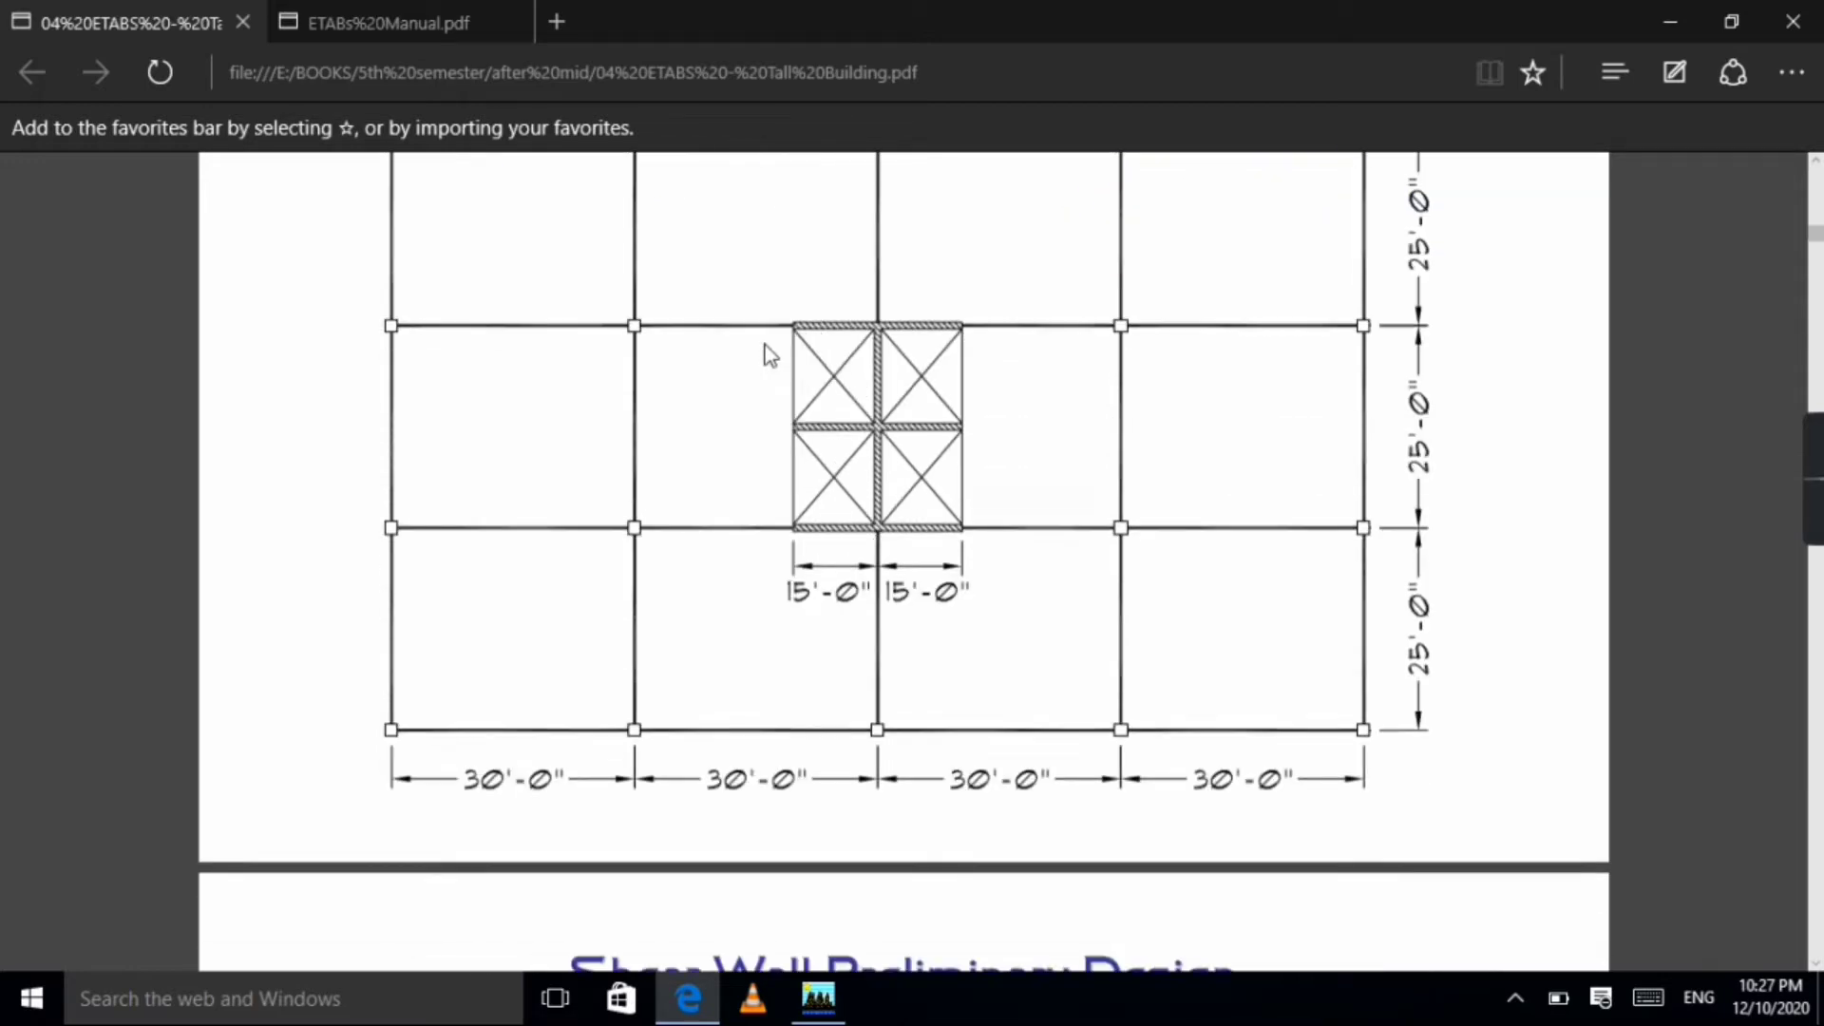
pyautogui.scroll(-10, 794, 332)
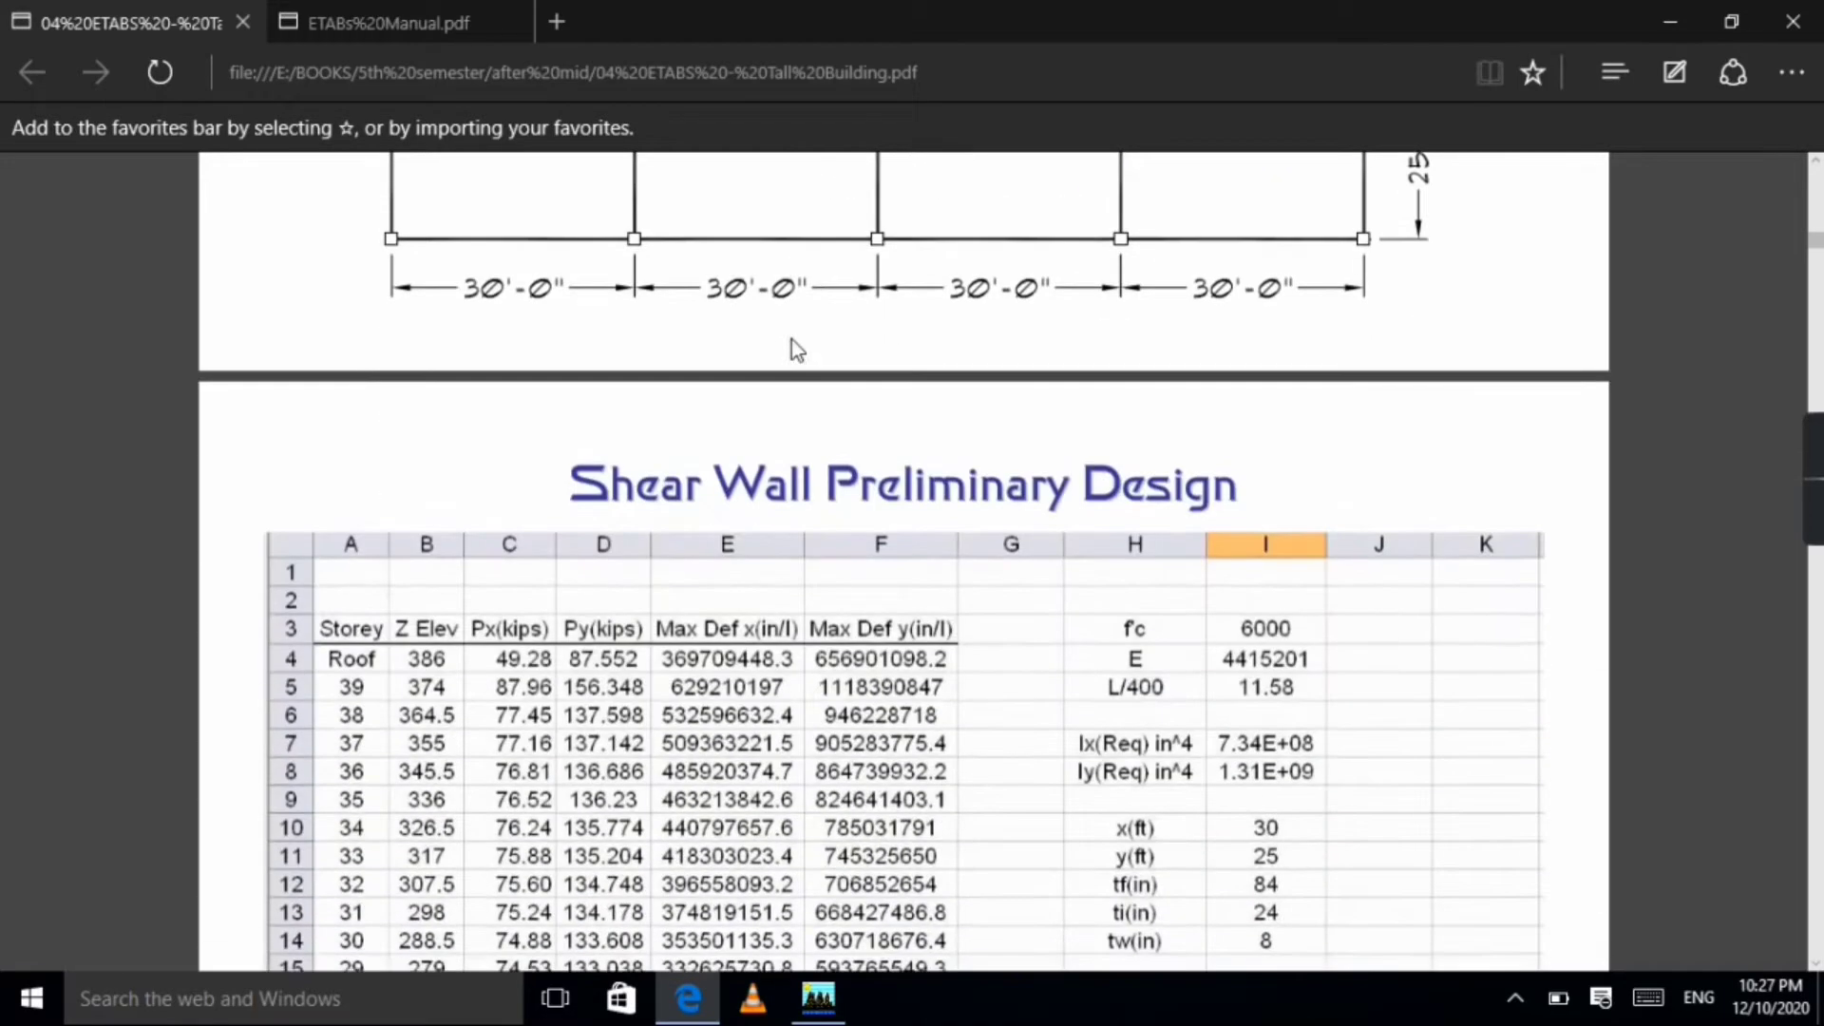
pyautogui.scroll(2, 790, 348)
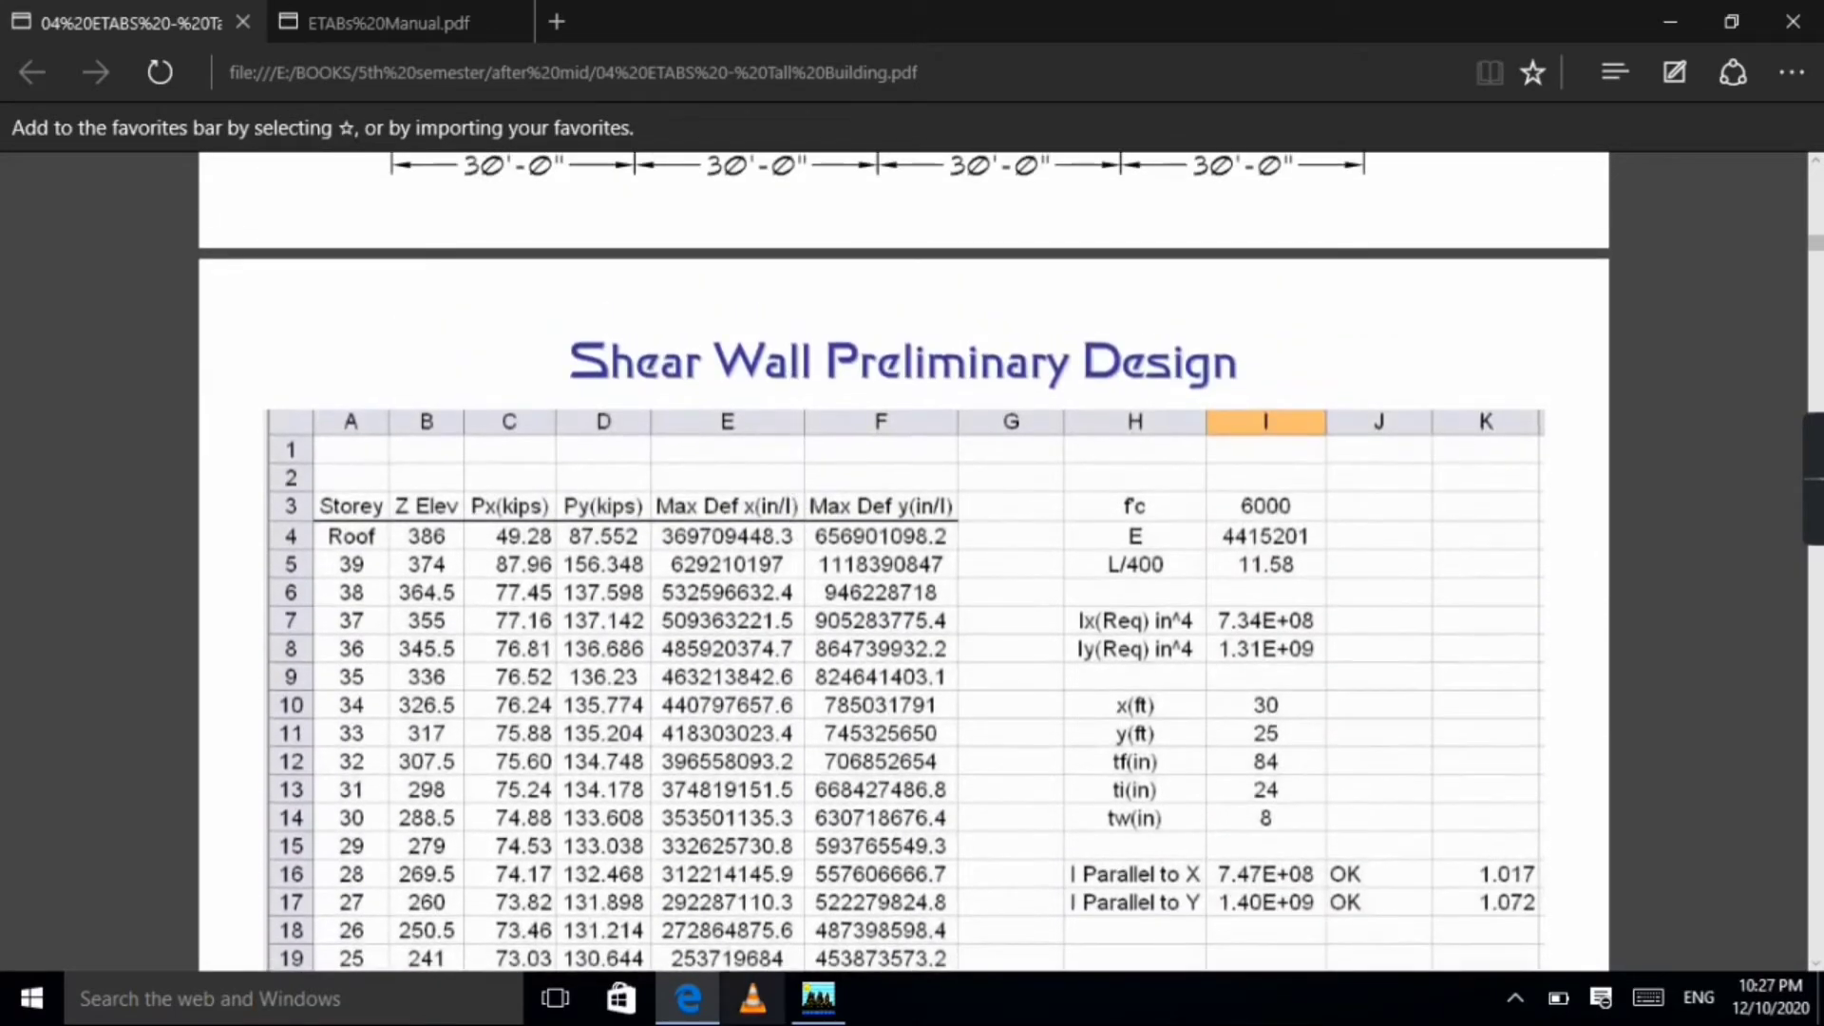
pyautogui.click(818, 998)
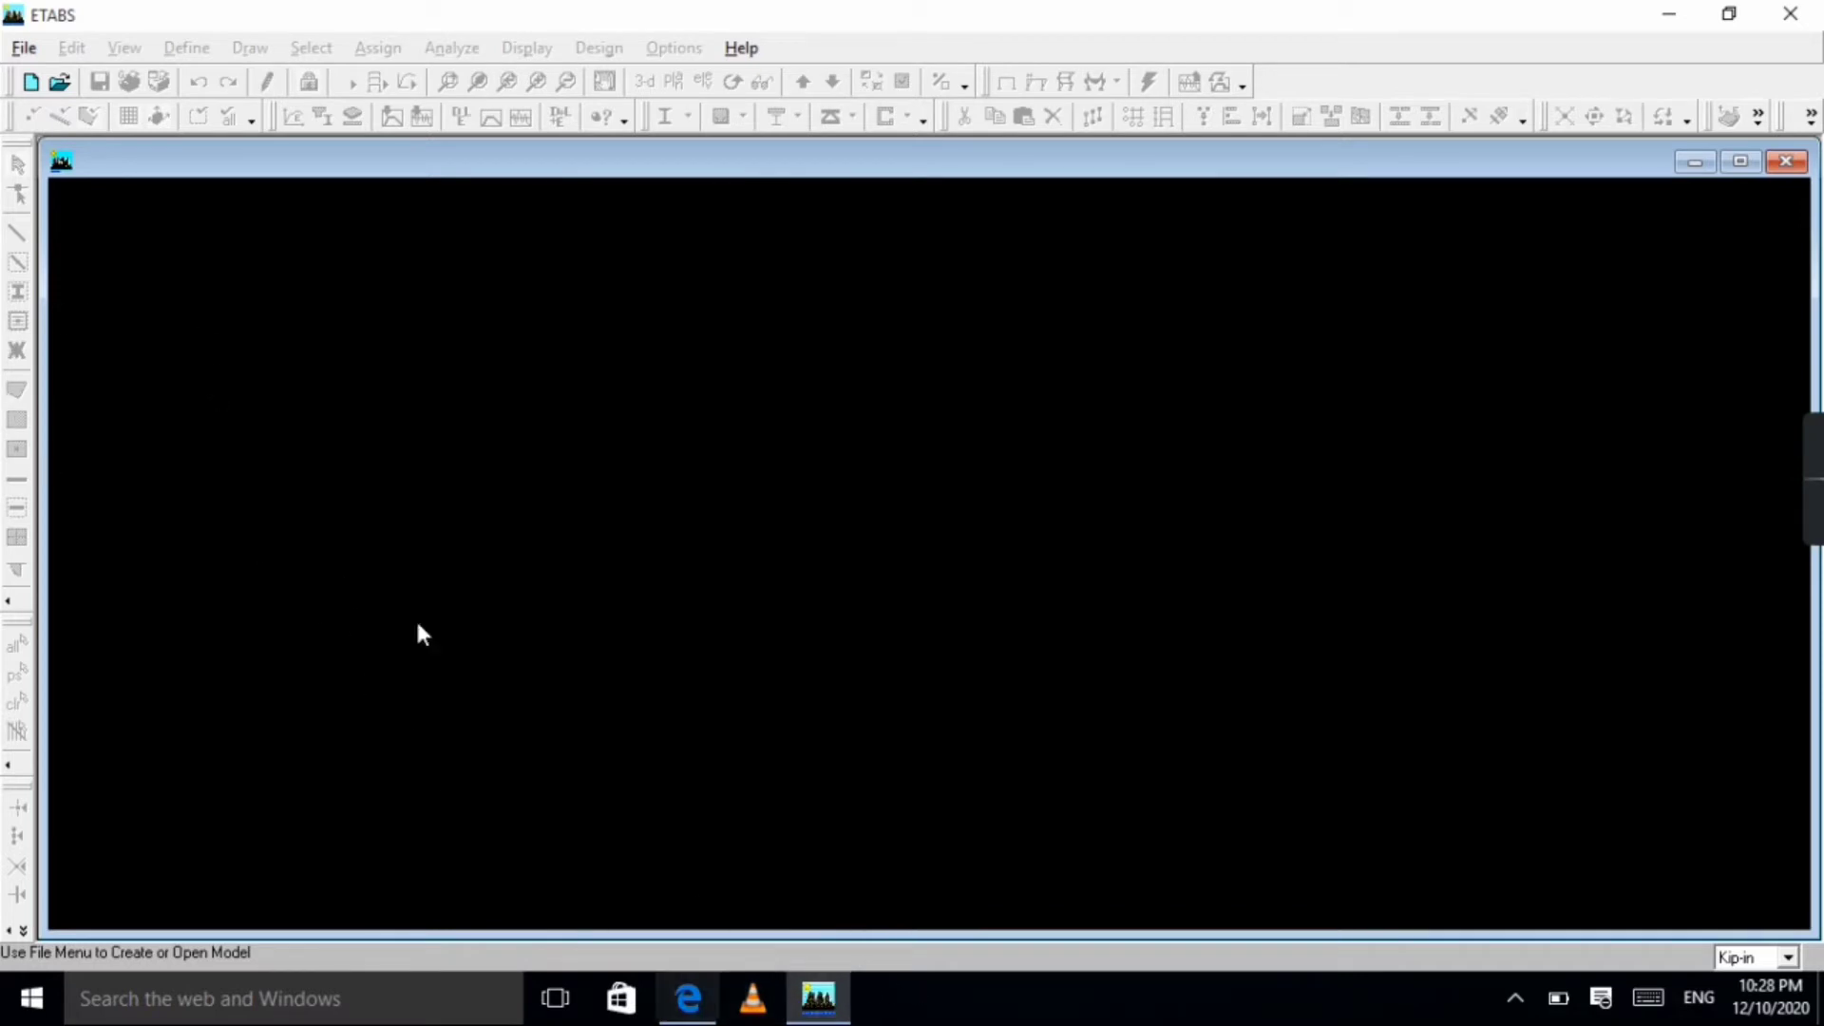
pyautogui.click(688, 997)
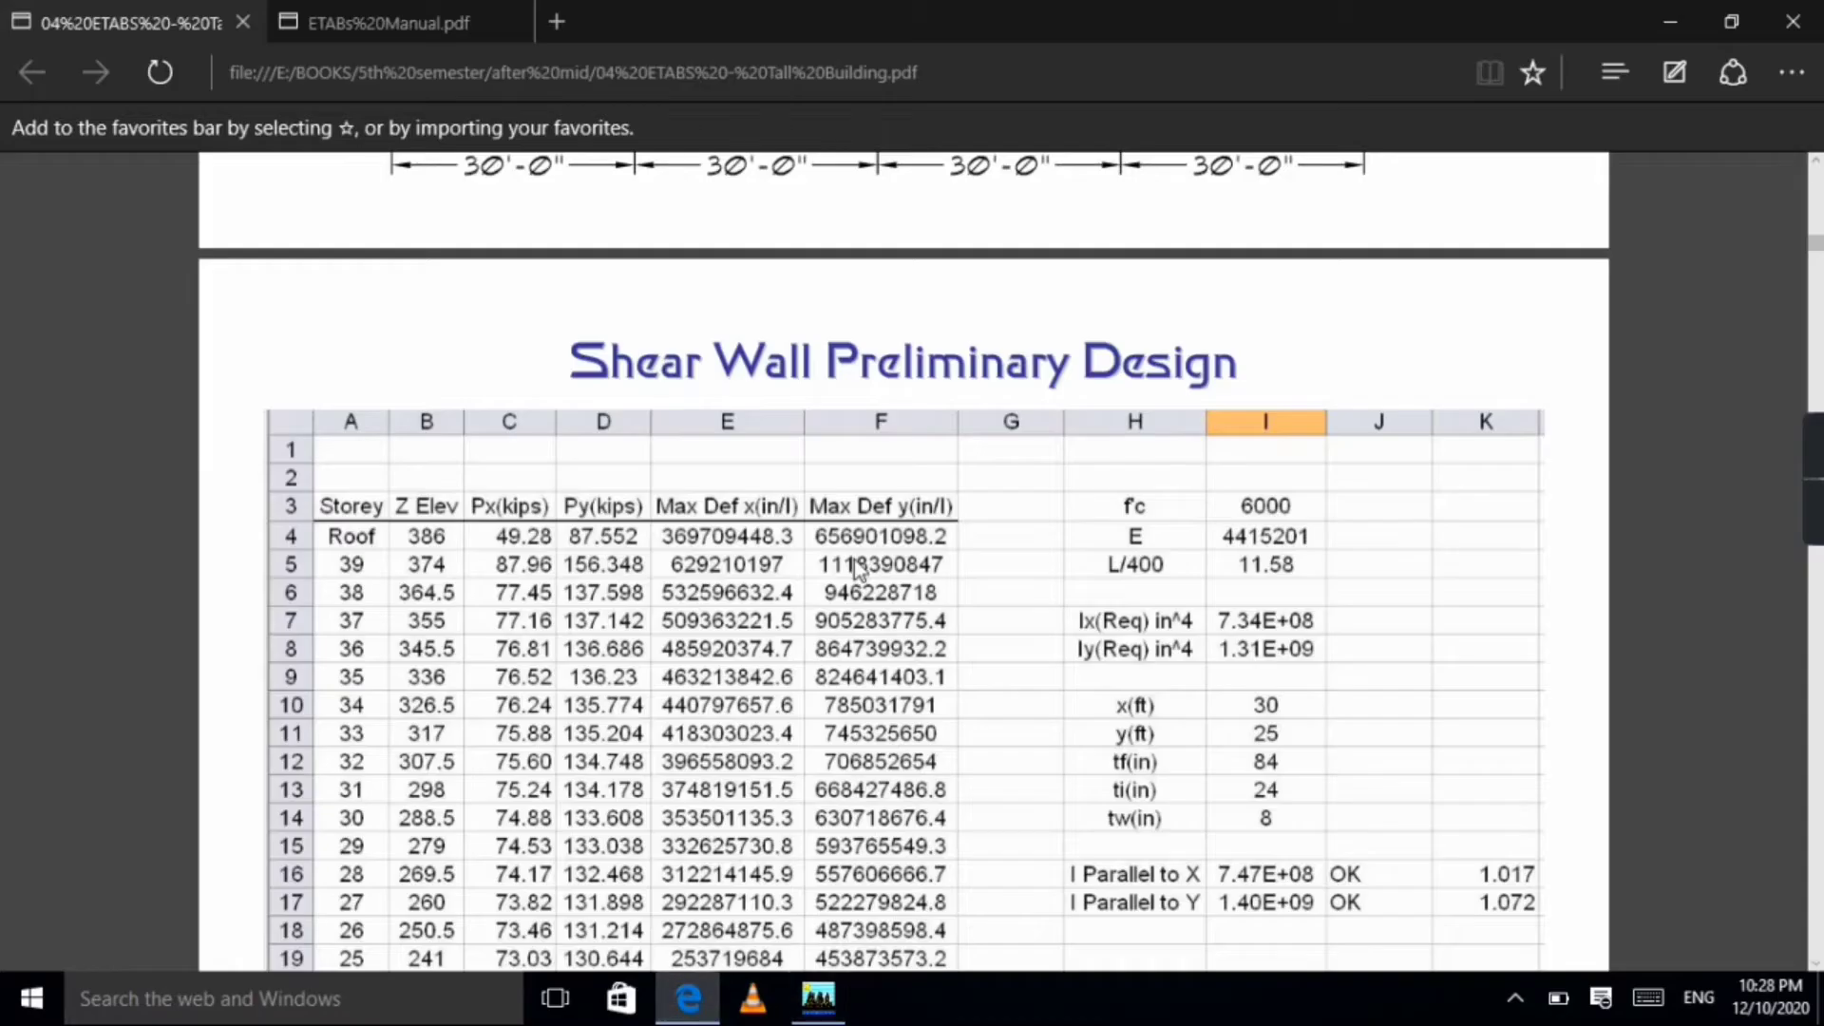
pyautogui.scroll(4, 912, 555)
pyautogui.scroll(5, 915, 556)
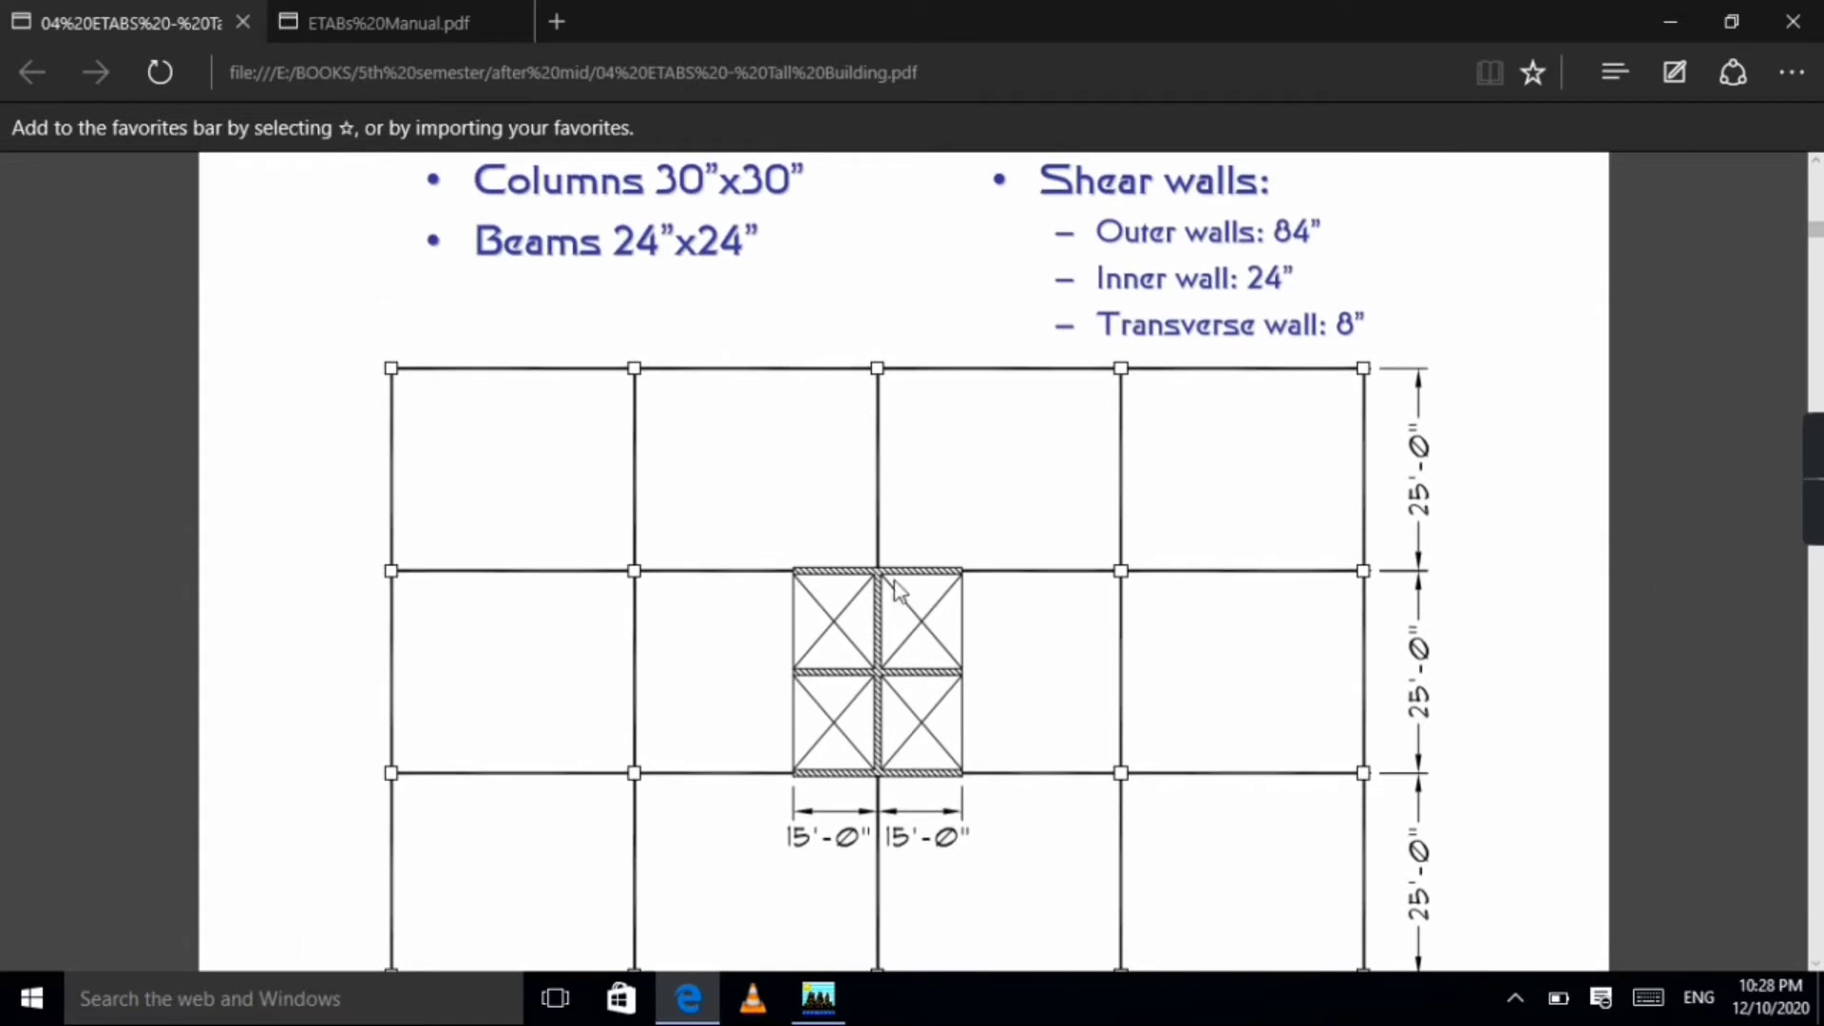
pyautogui.scroll(-1, 892, 594)
# Switch to ETABS and start a new model without initializing it from an existing .edb file.
pyautogui.click(818, 998)
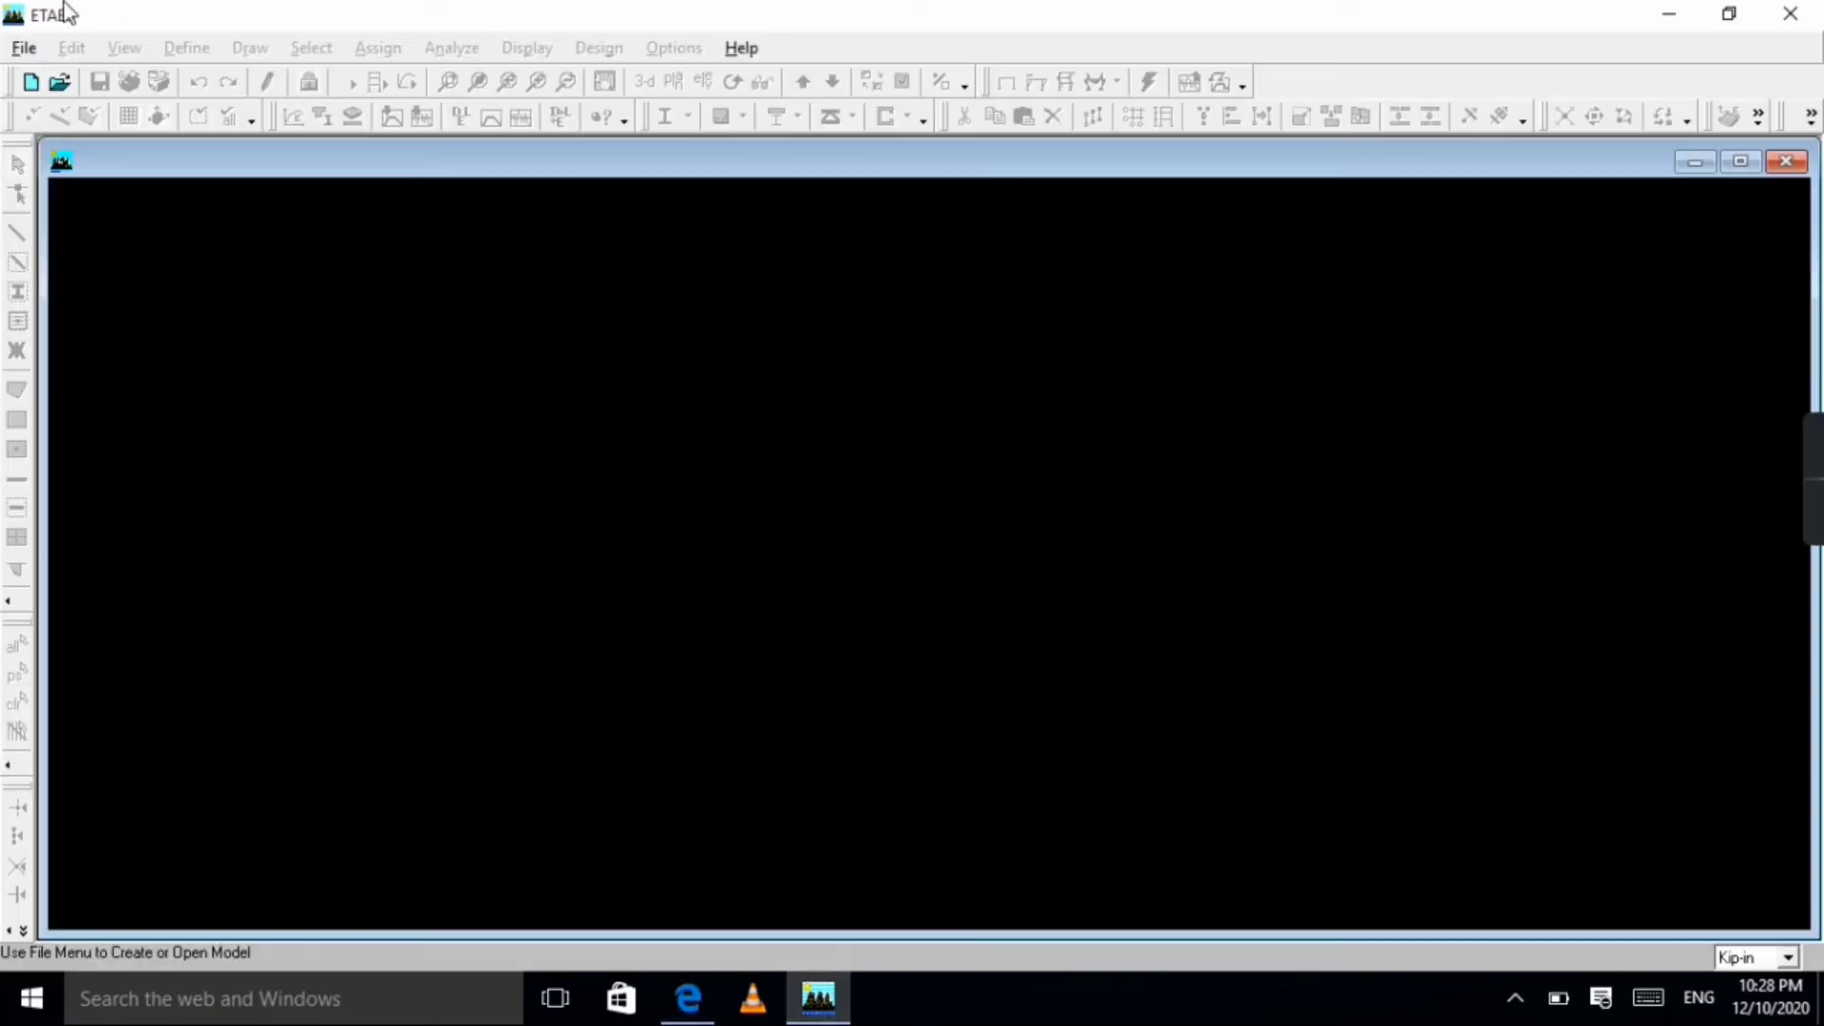
pyautogui.click(22, 52)
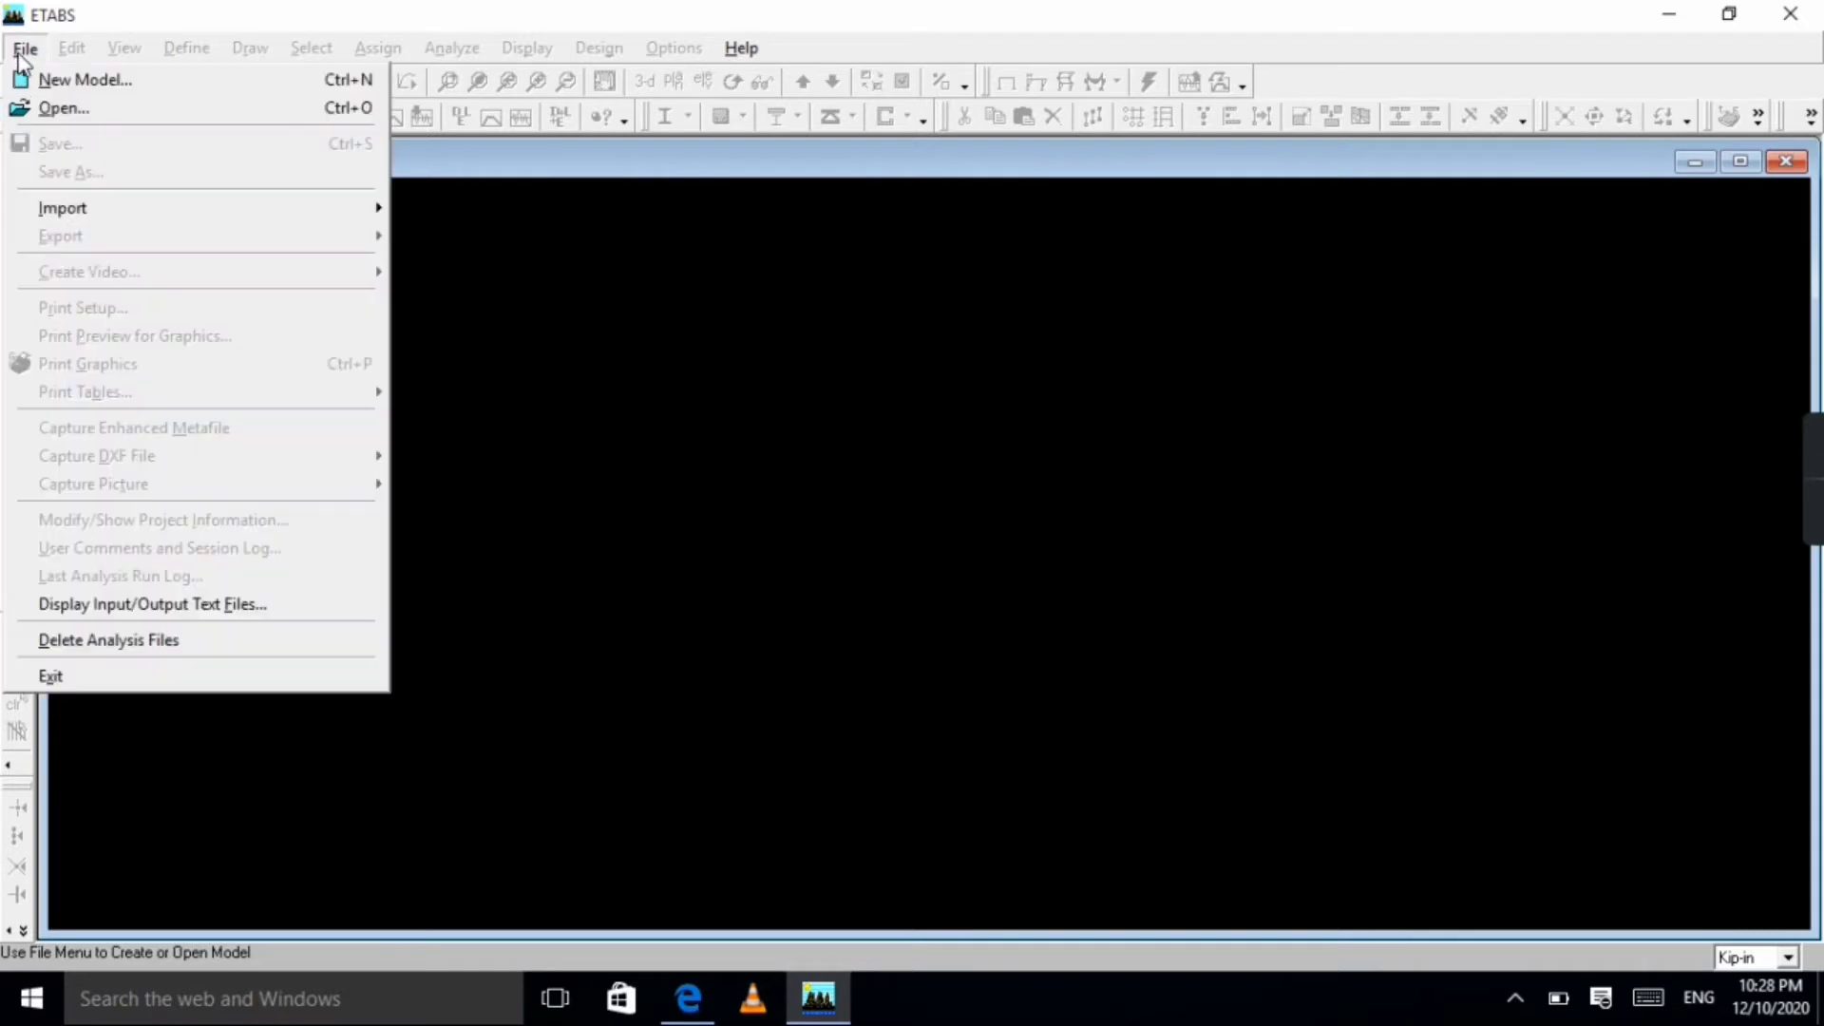
pyautogui.click(140, 89)
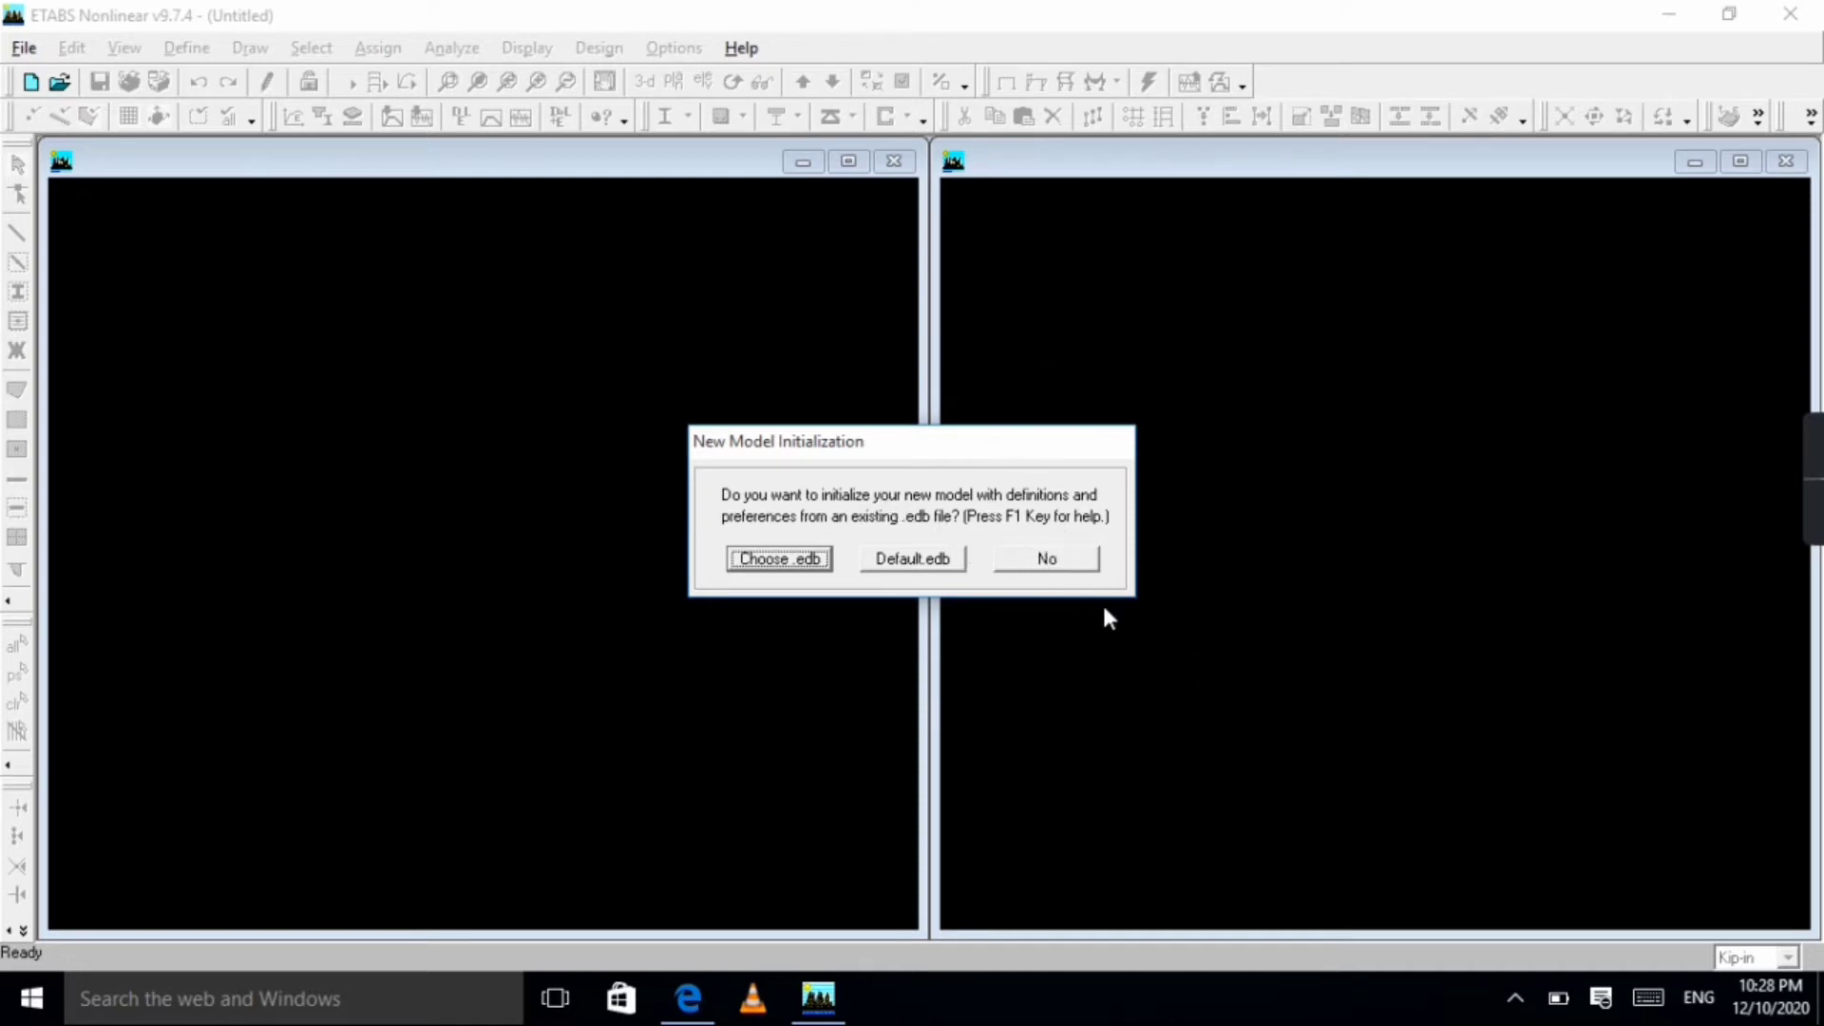
pyautogui.click(1071, 566)
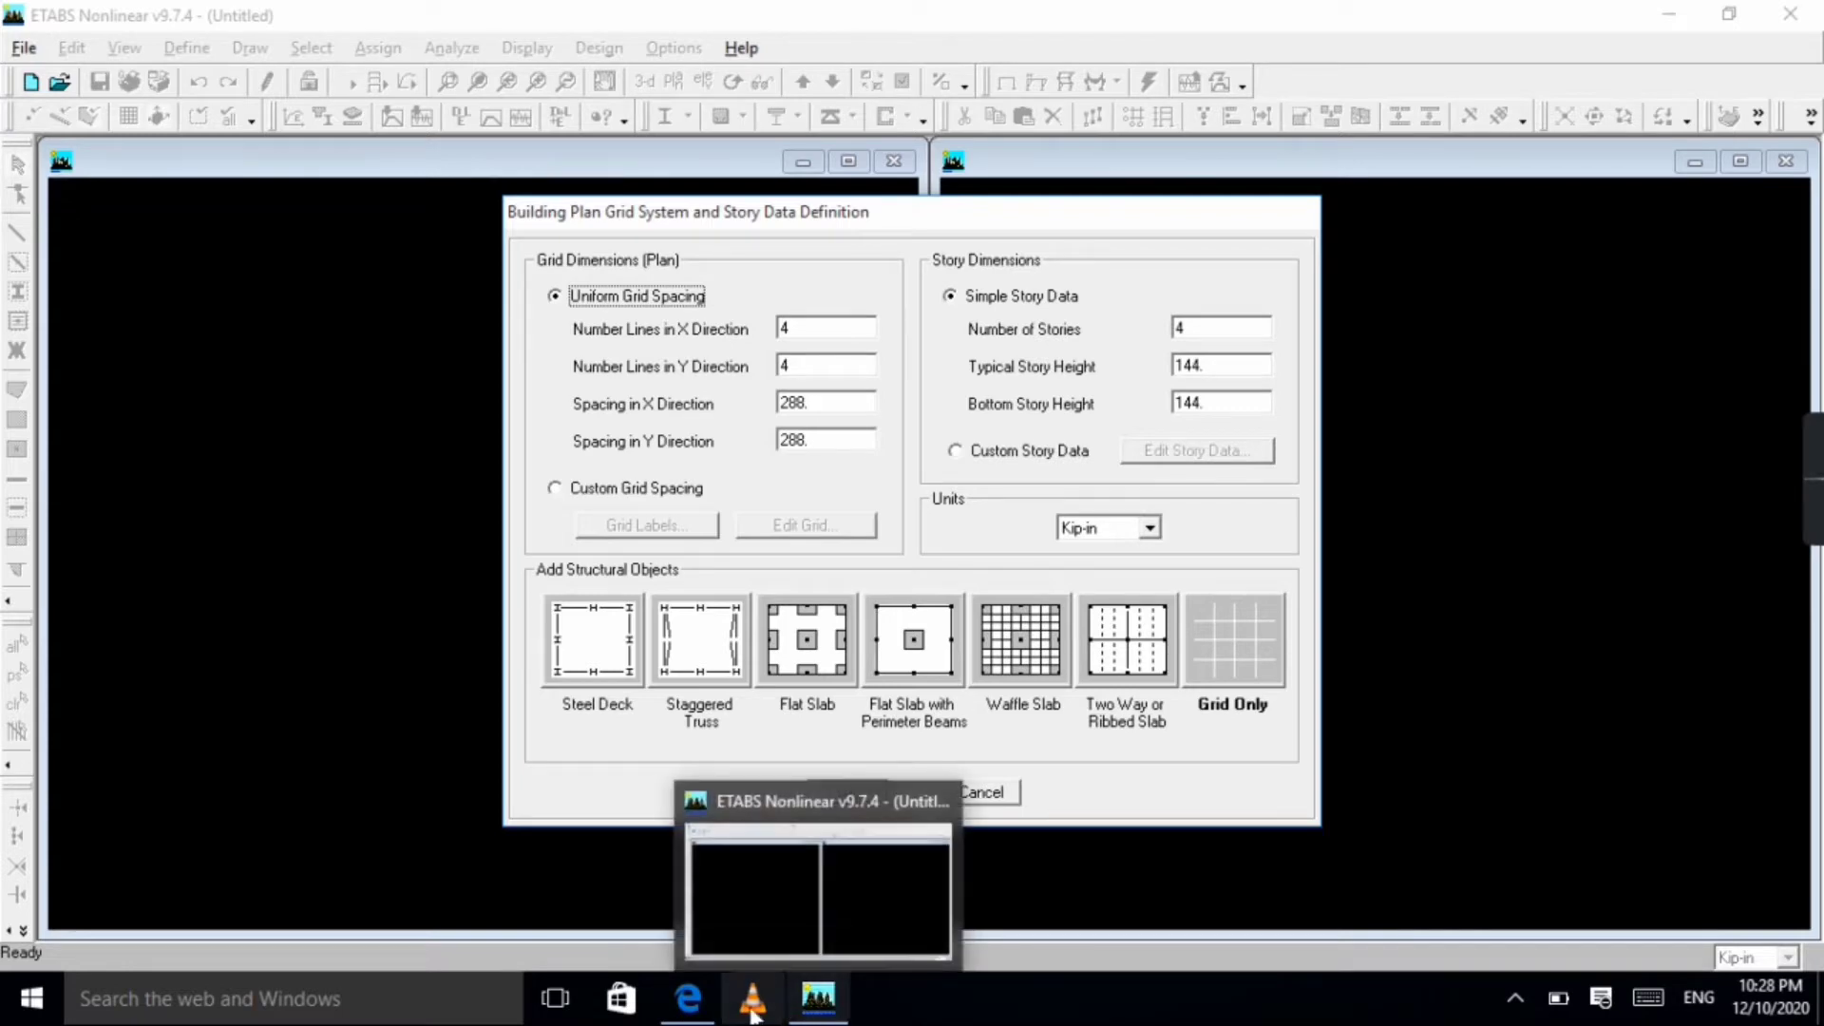
# Switch to Edge and review the Define 1st Storey settings, the column grid plan and the Shear Wall Preliminary Design table in the Tall Building PDF.
pyautogui.click(808, 1009)
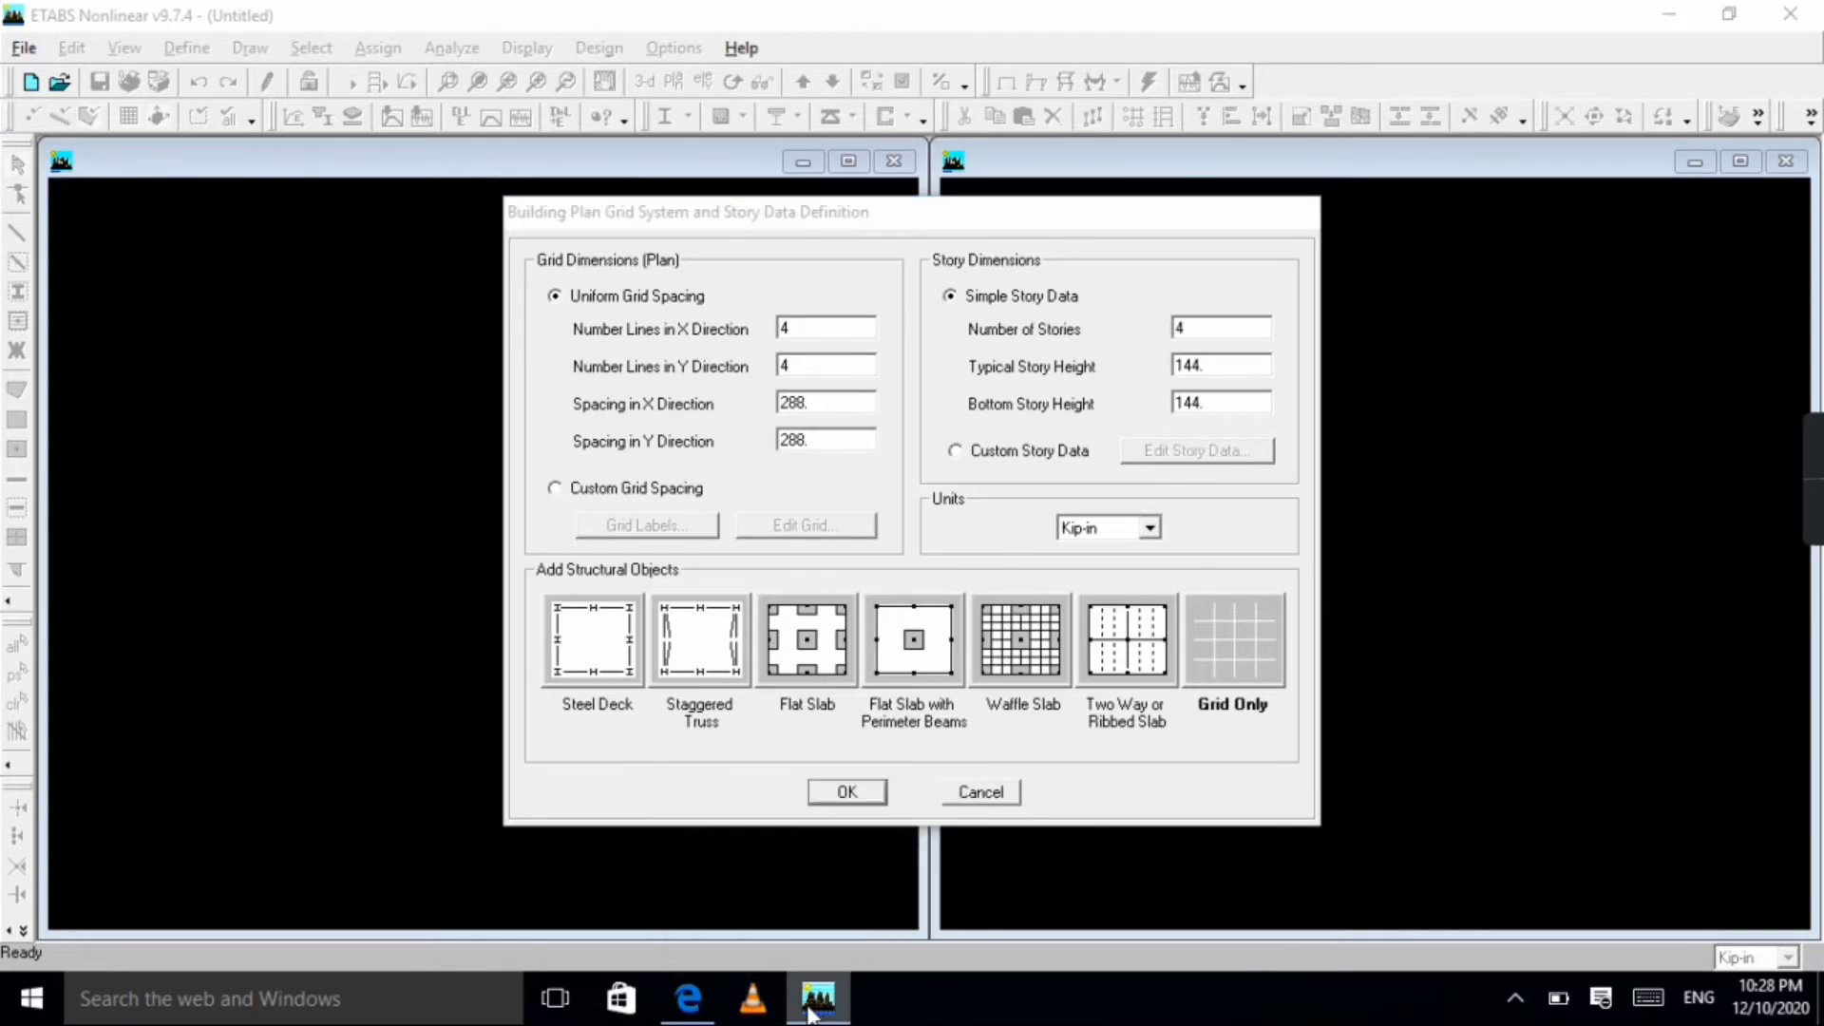
pyautogui.click(688, 997)
pyautogui.scroll(-15, 805, 439)
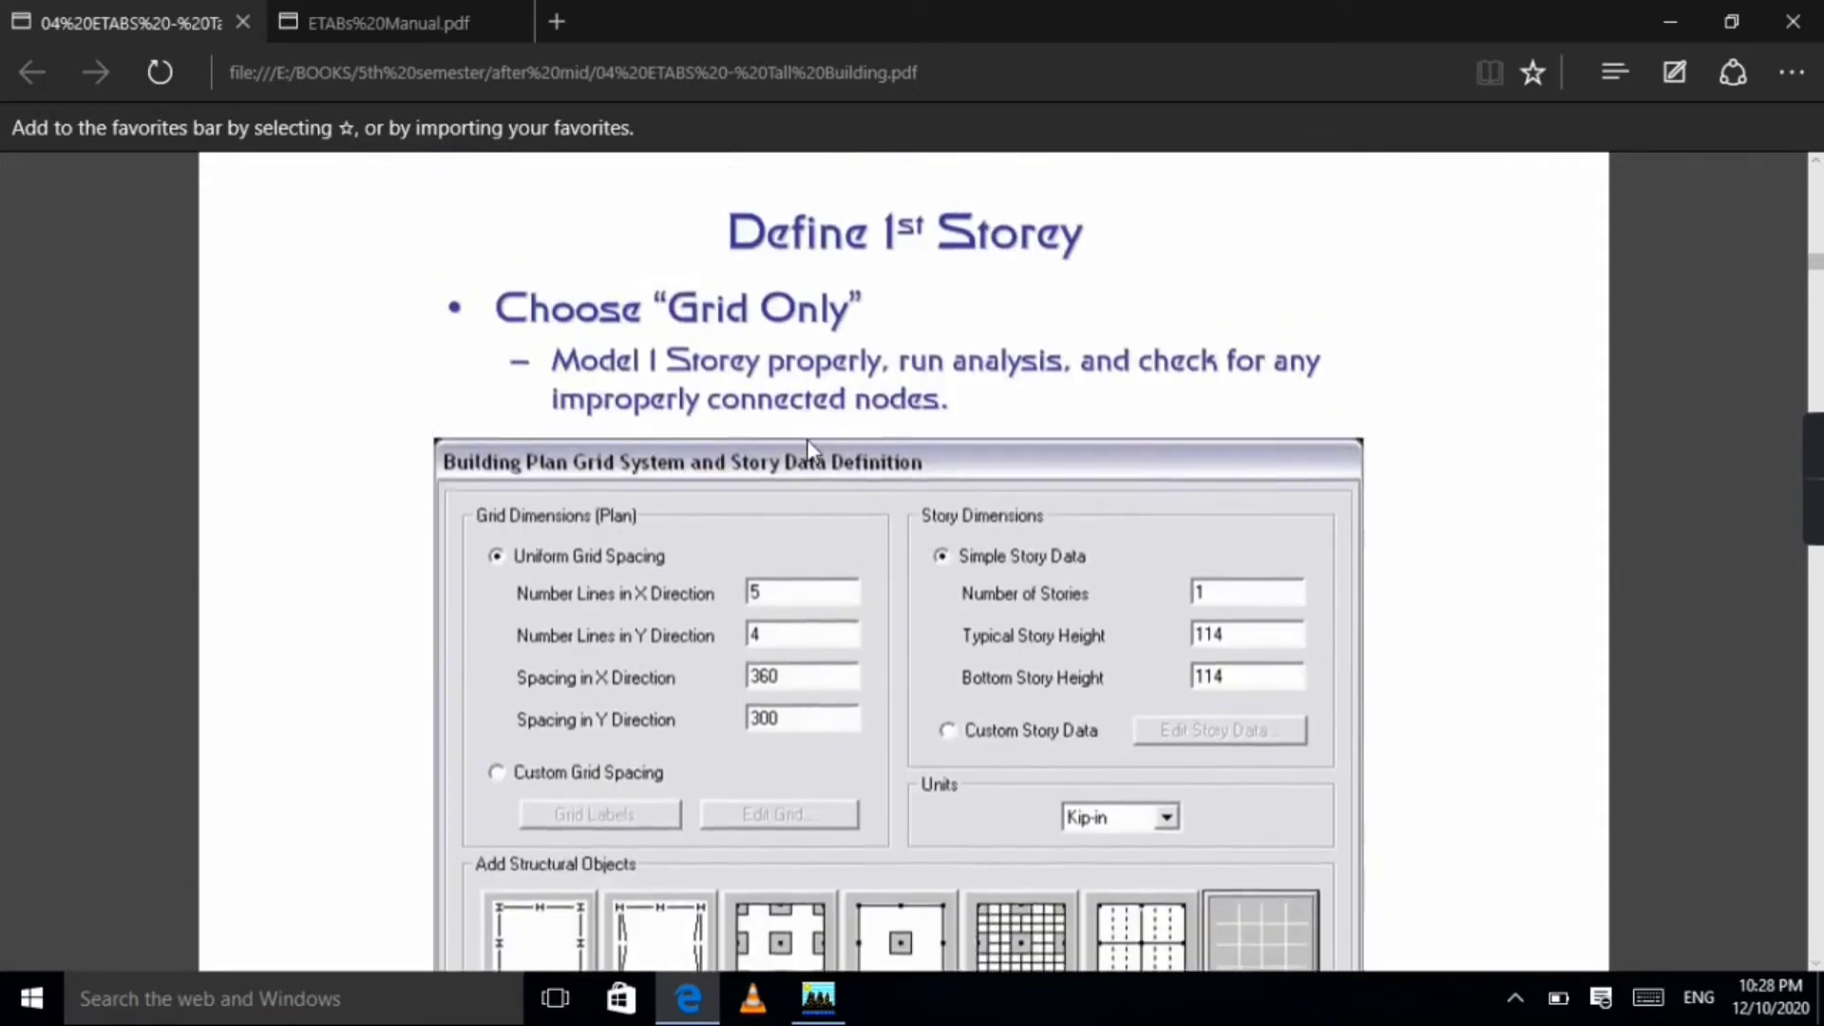
pyautogui.scroll(15, 806, 439)
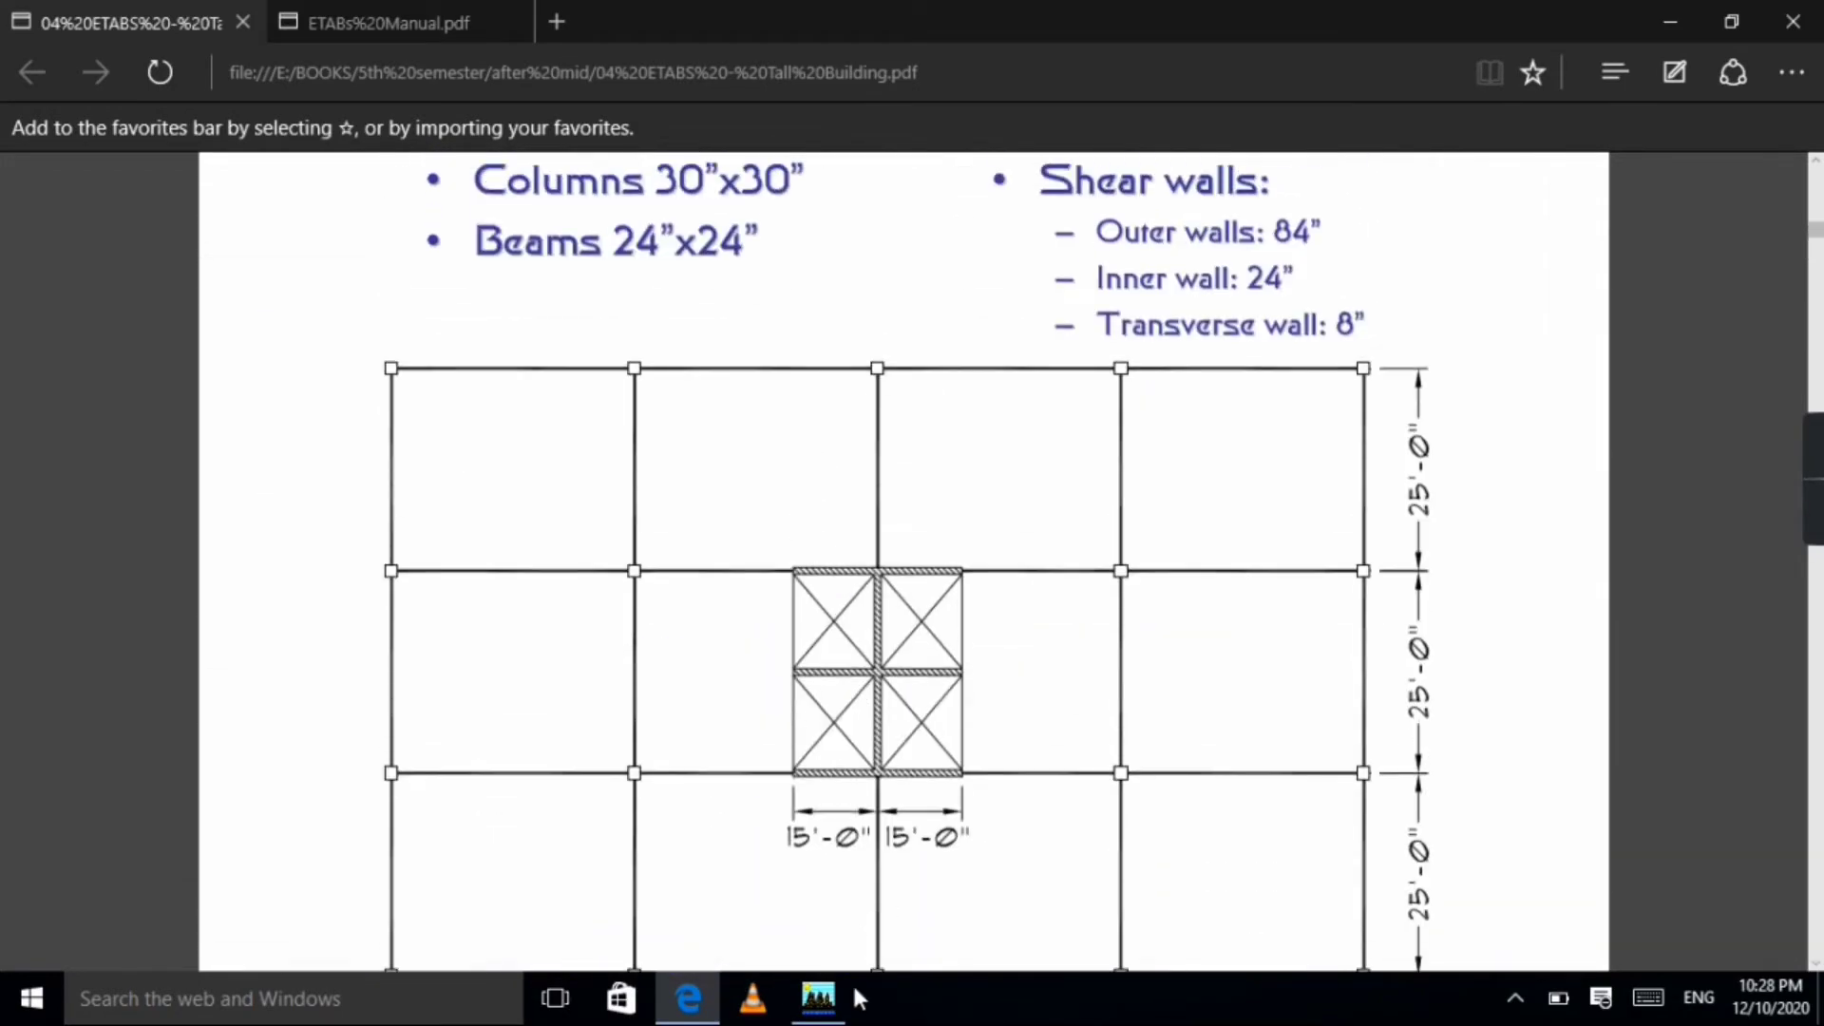
pyautogui.scroll(-2, 977, 493)
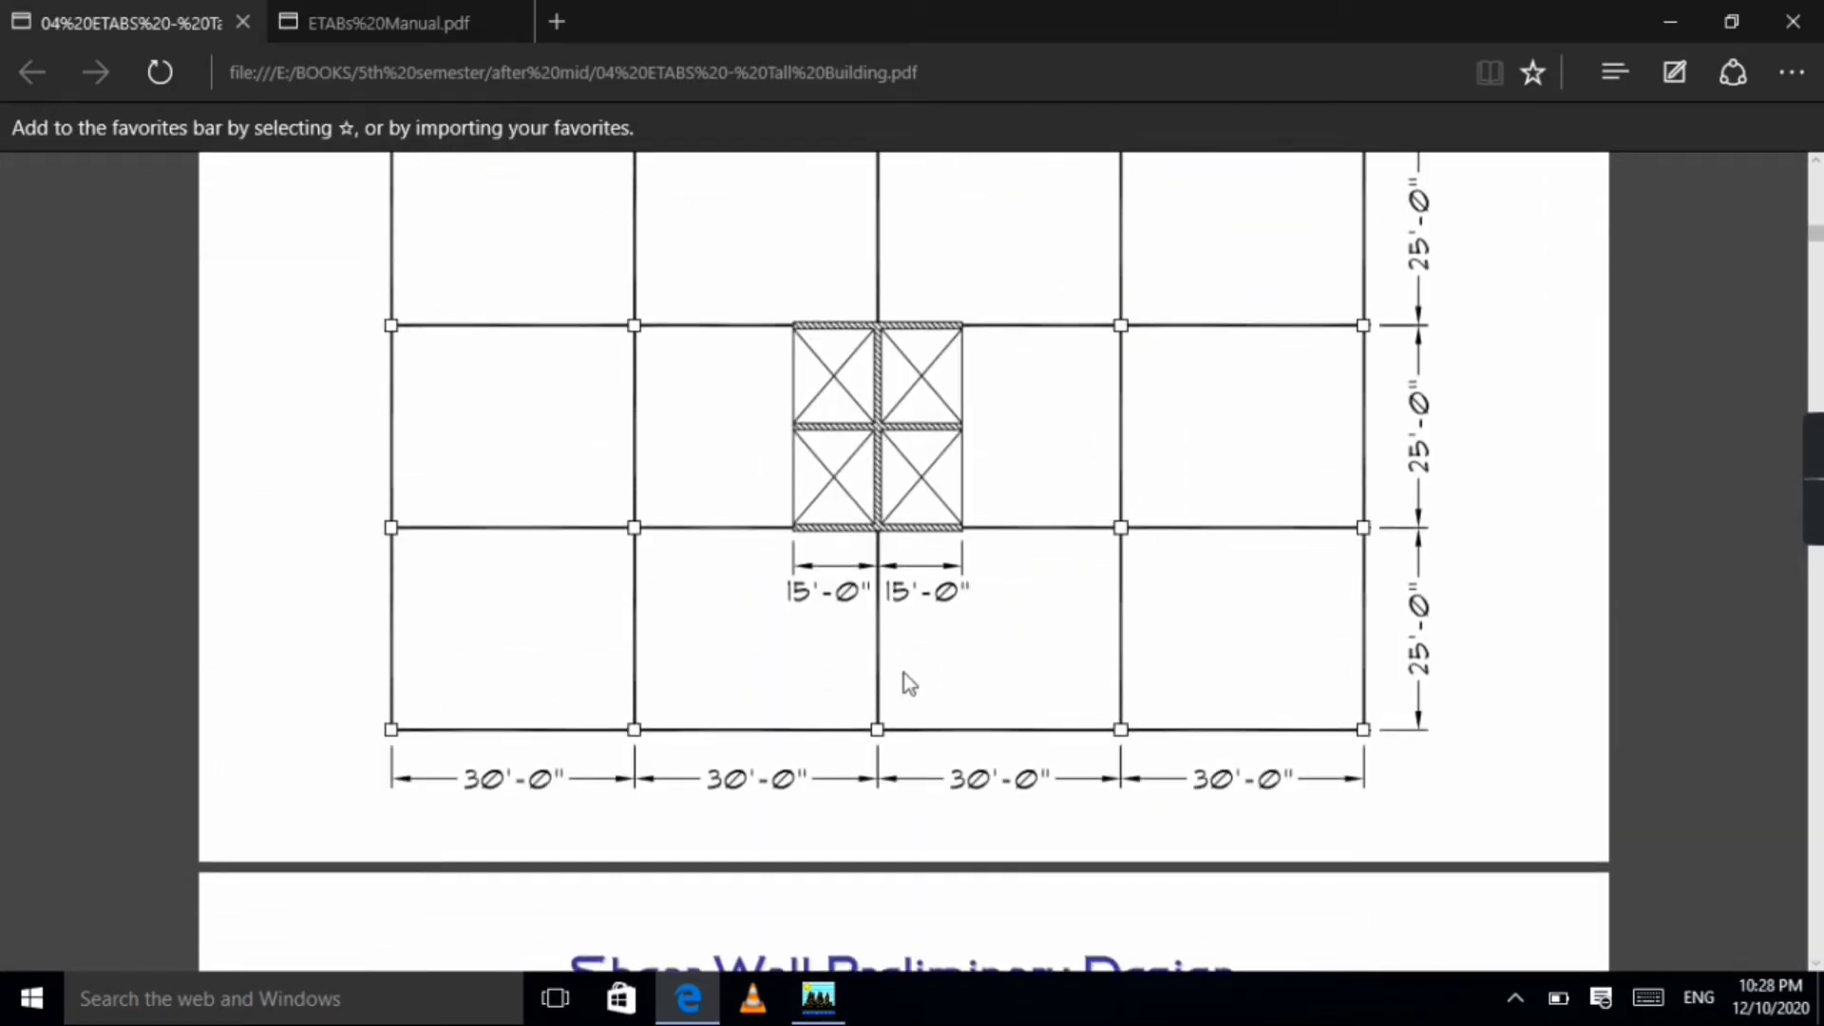
pyautogui.scroll(2, 1192, 646)
pyautogui.scroll(-3, 1187, 516)
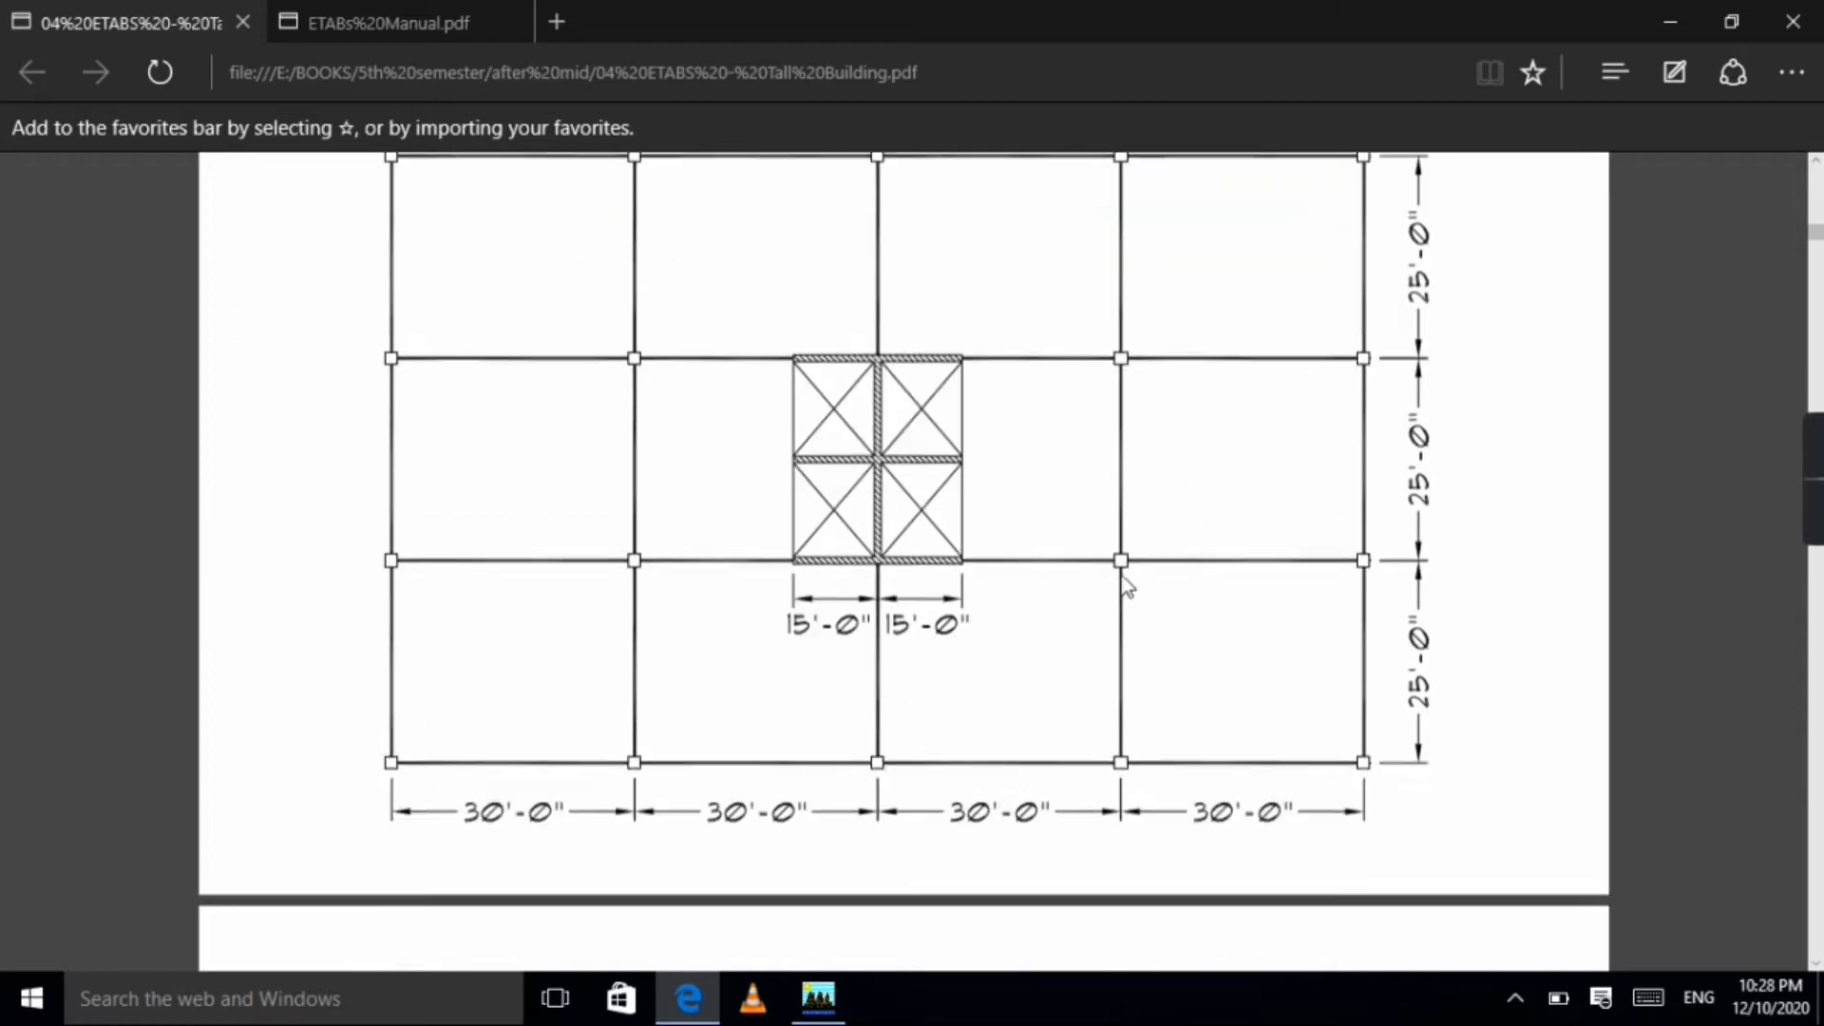
pyautogui.scroll(-2, 1135, 551)
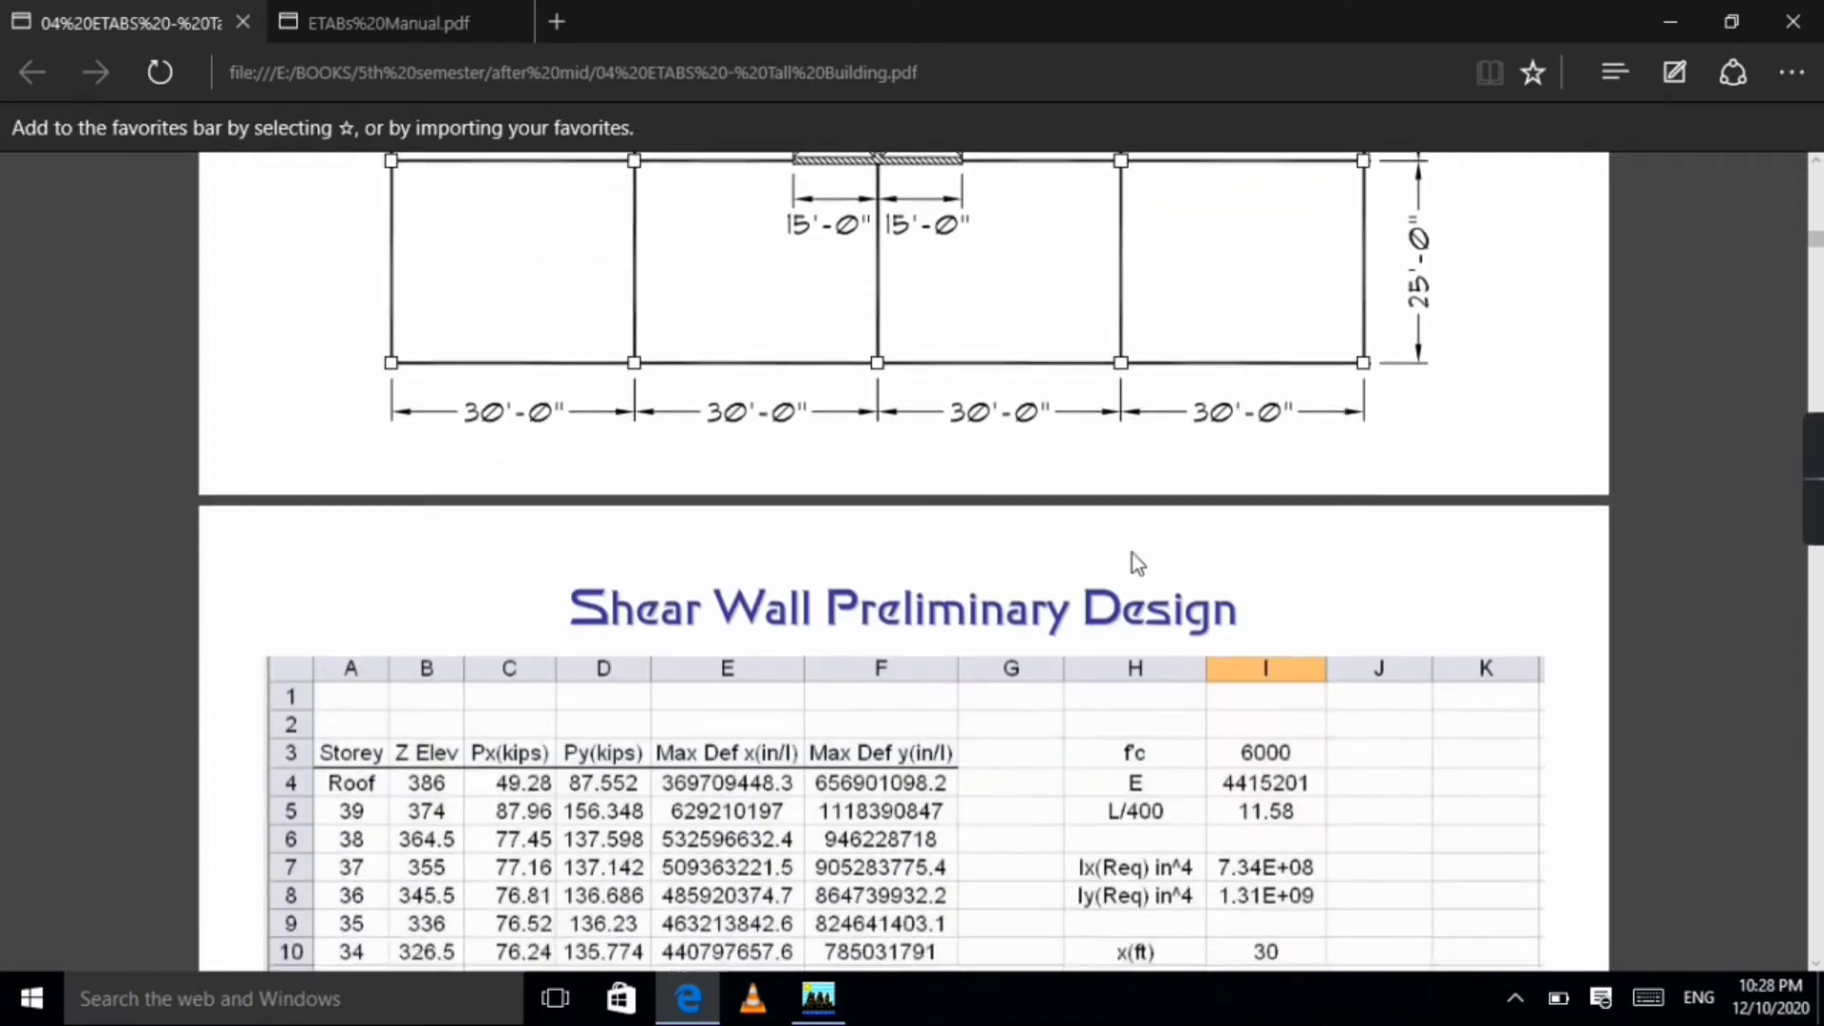
pyautogui.scroll(5, 1131, 556)
pyautogui.scroll(-10, 1130, 560)
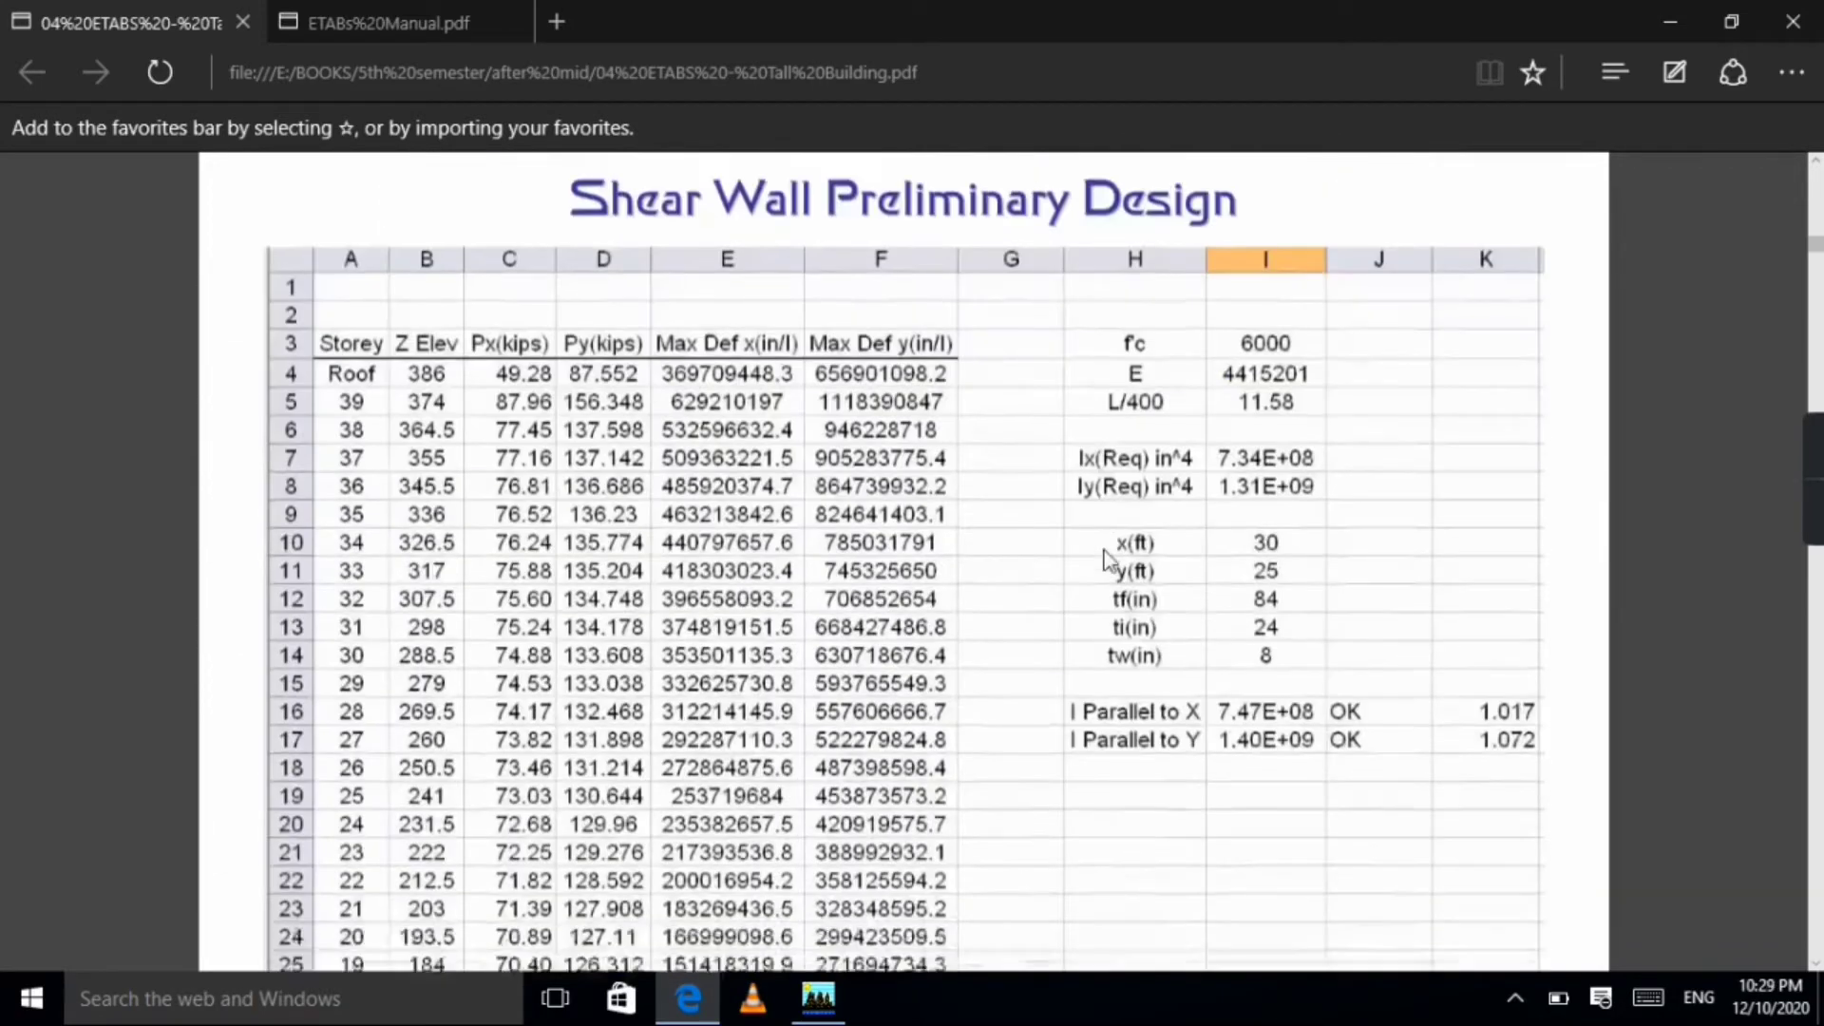
pyautogui.scroll(5, 1102, 561)
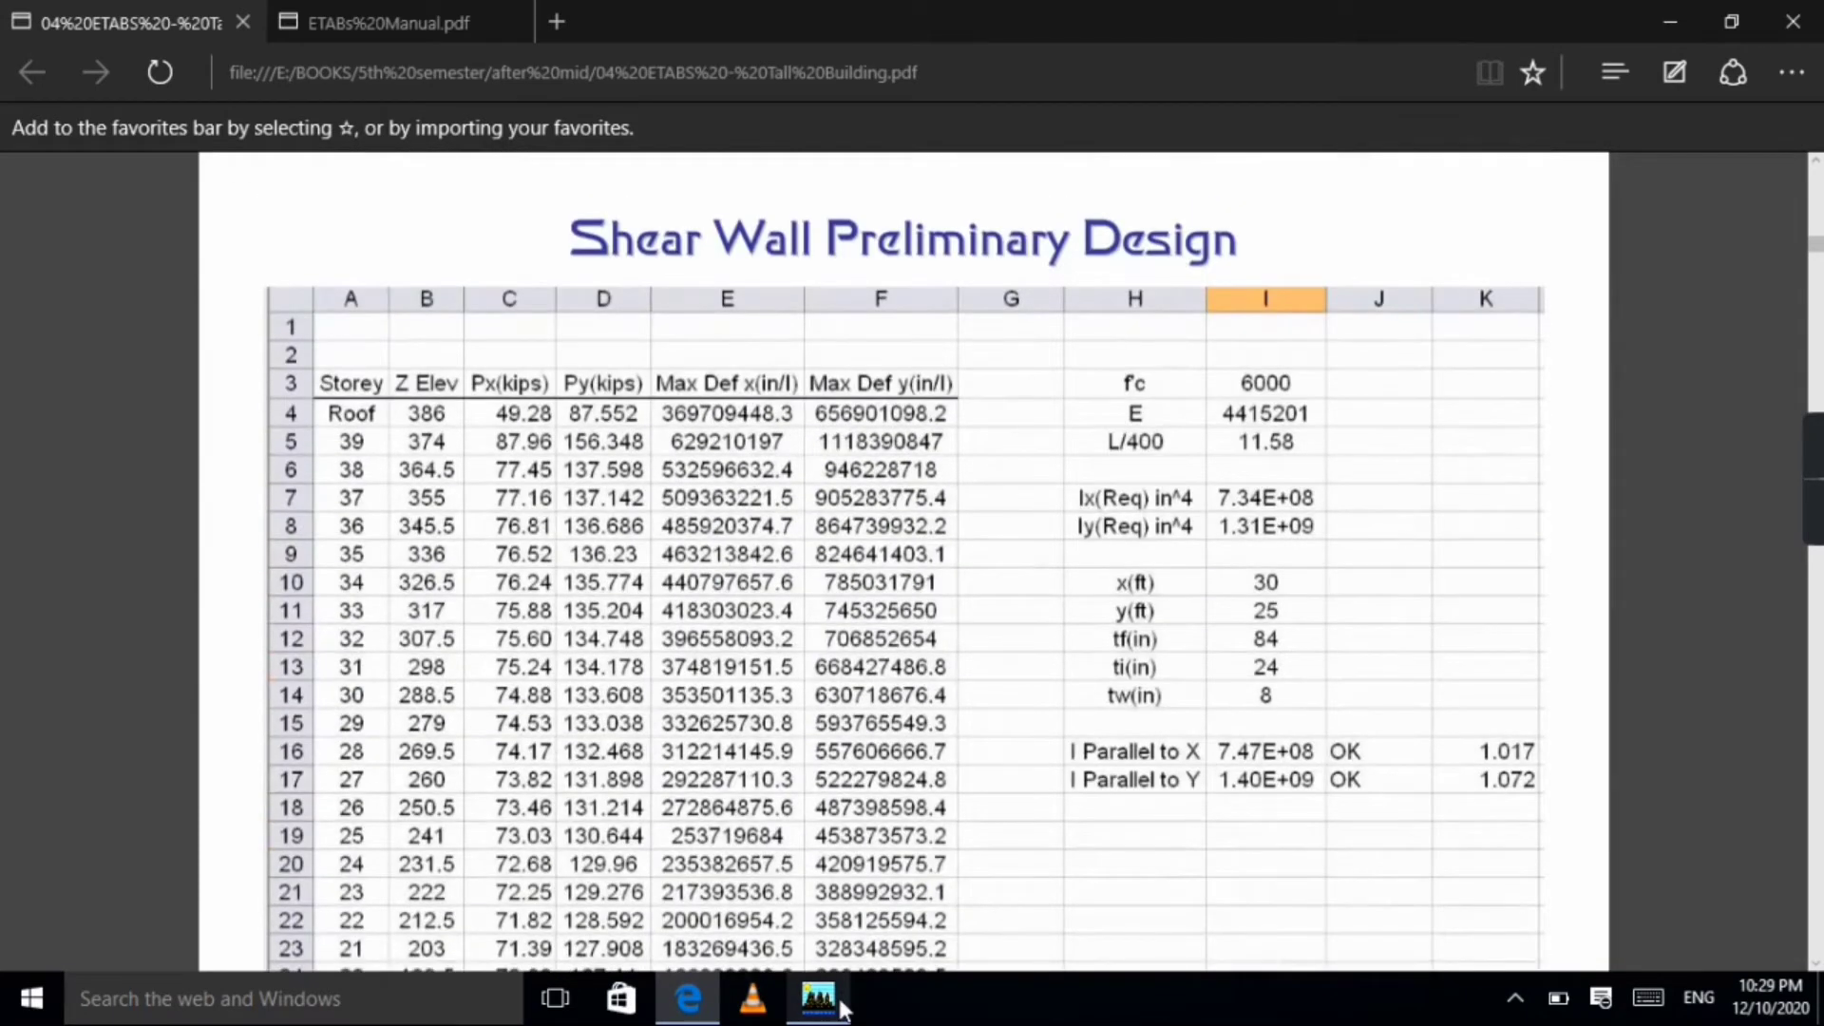
# Switch to ETABS and set the number of grid lines in the X direction to 5, keeping 4 in the Y direction.
pyautogui.click(839, 1005)
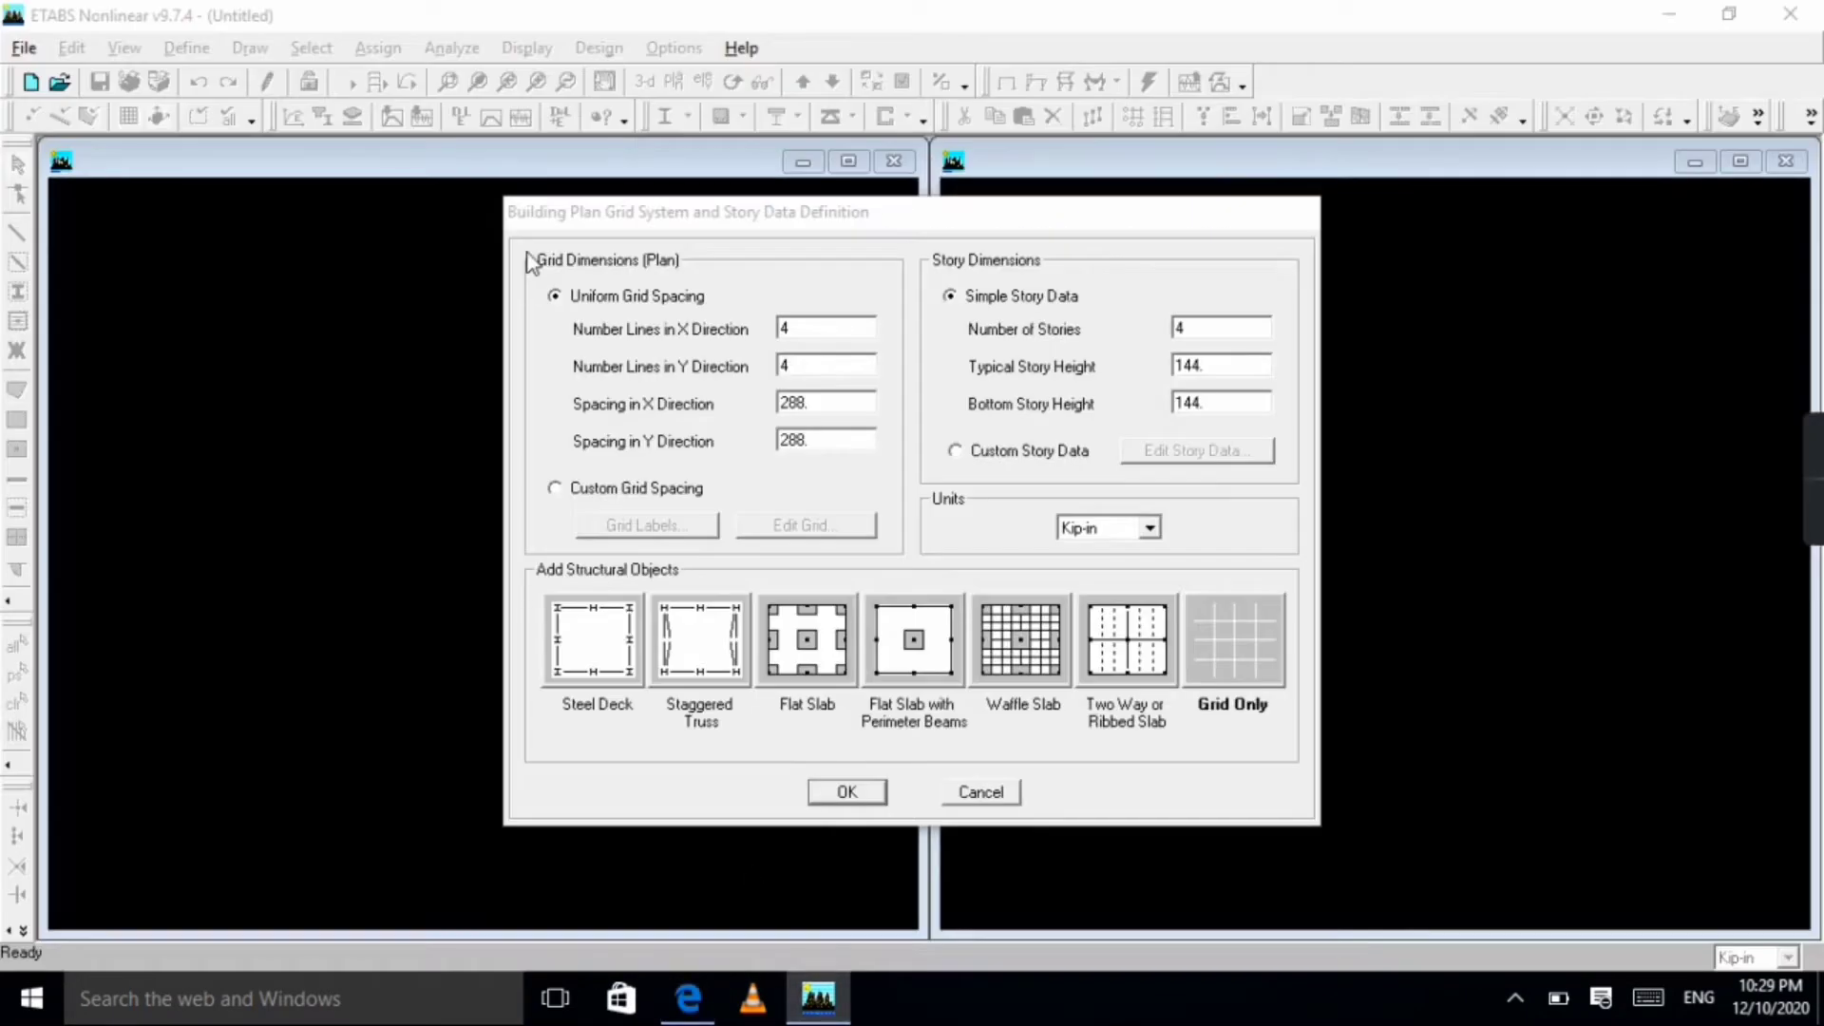
pyautogui.doubleClick(831, 330)
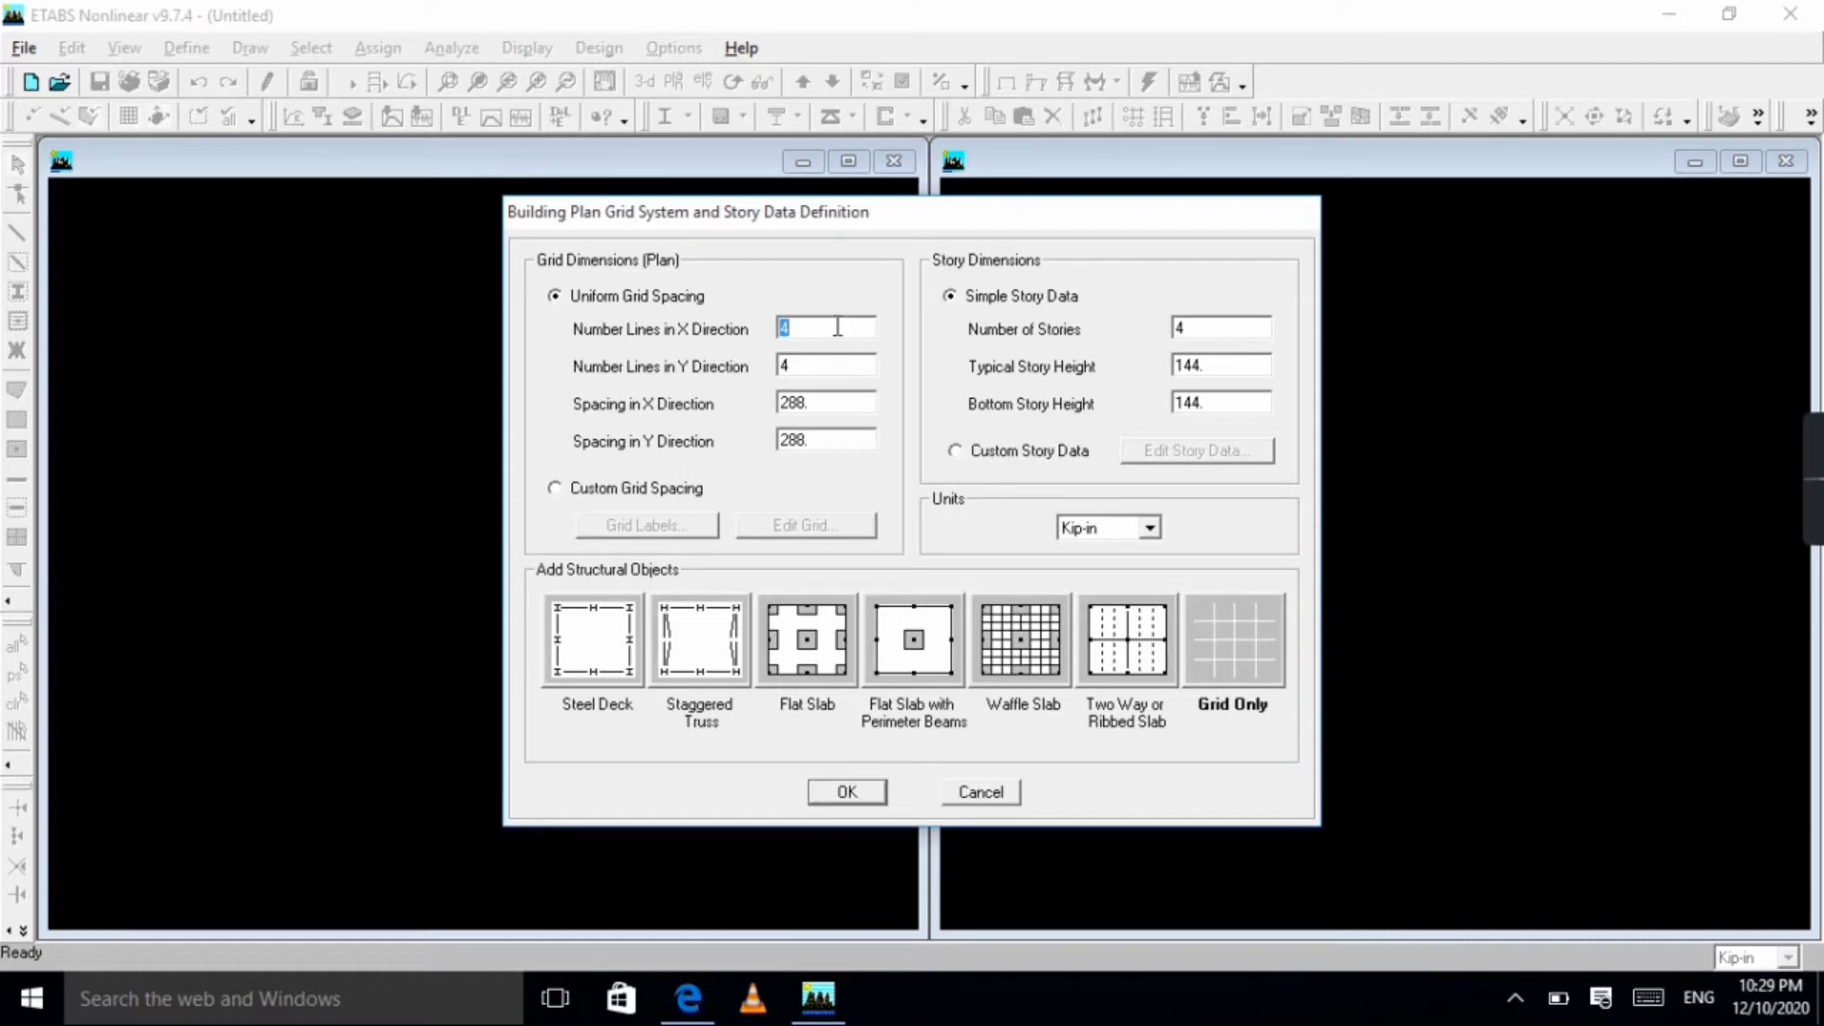
pyautogui.write('5')
pyautogui.doubleClick(806, 366)
pyautogui.doubleClick(843, 405)
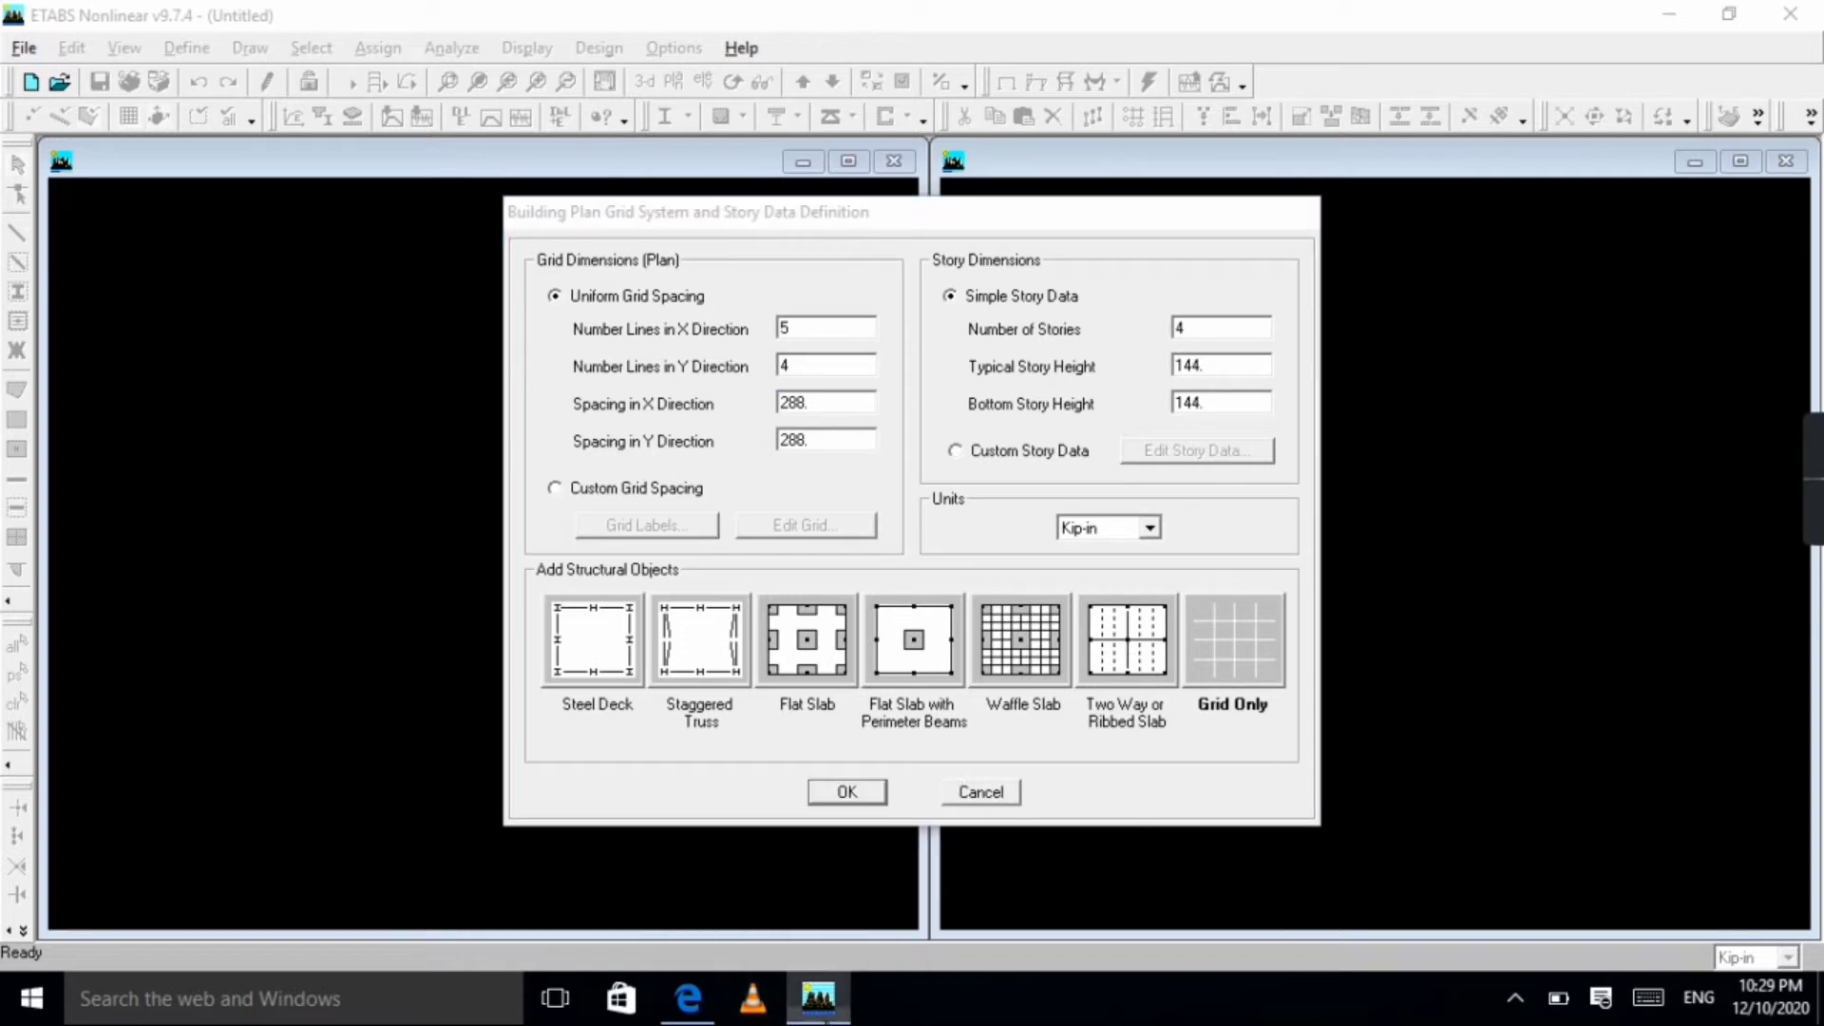
# Switch to Edge and examine the bay spacings in both directions on the Tall Building PDF's column grid plan.
pyautogui.click(620, 997)
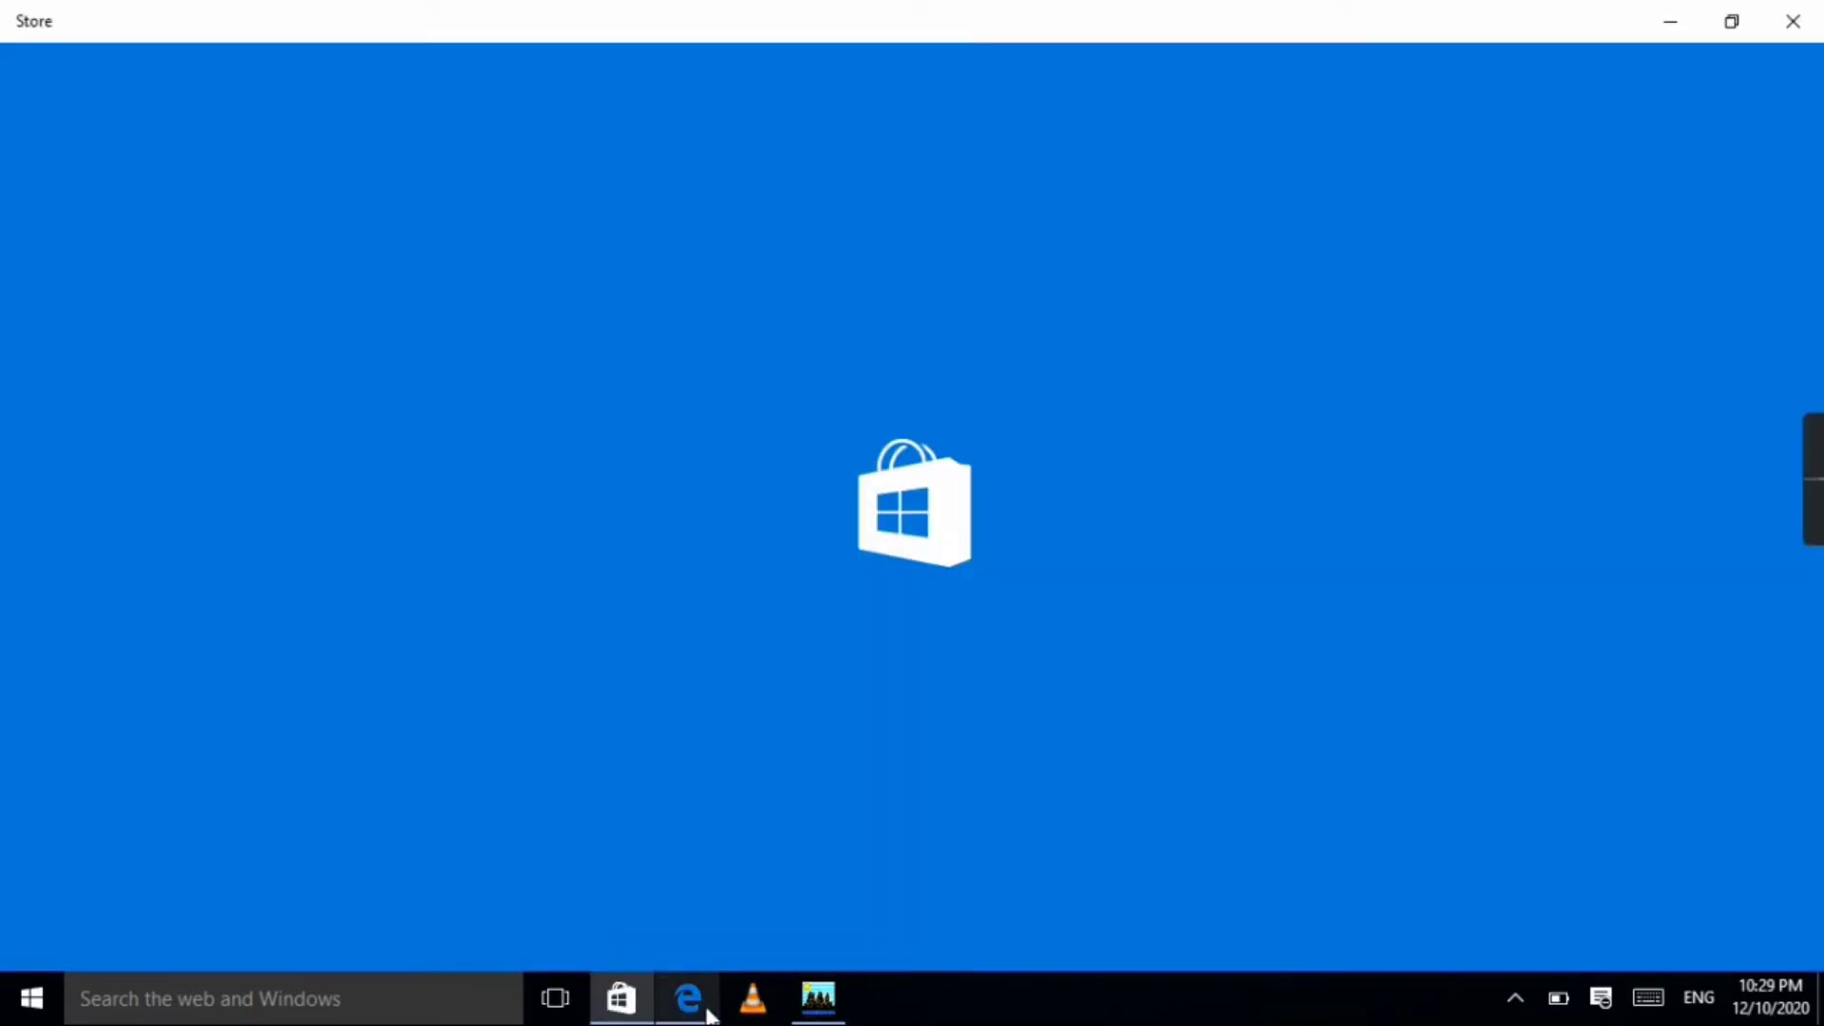
pyautogui.click(707, 1012)
pyautogui.scroll(10, 840, 380)
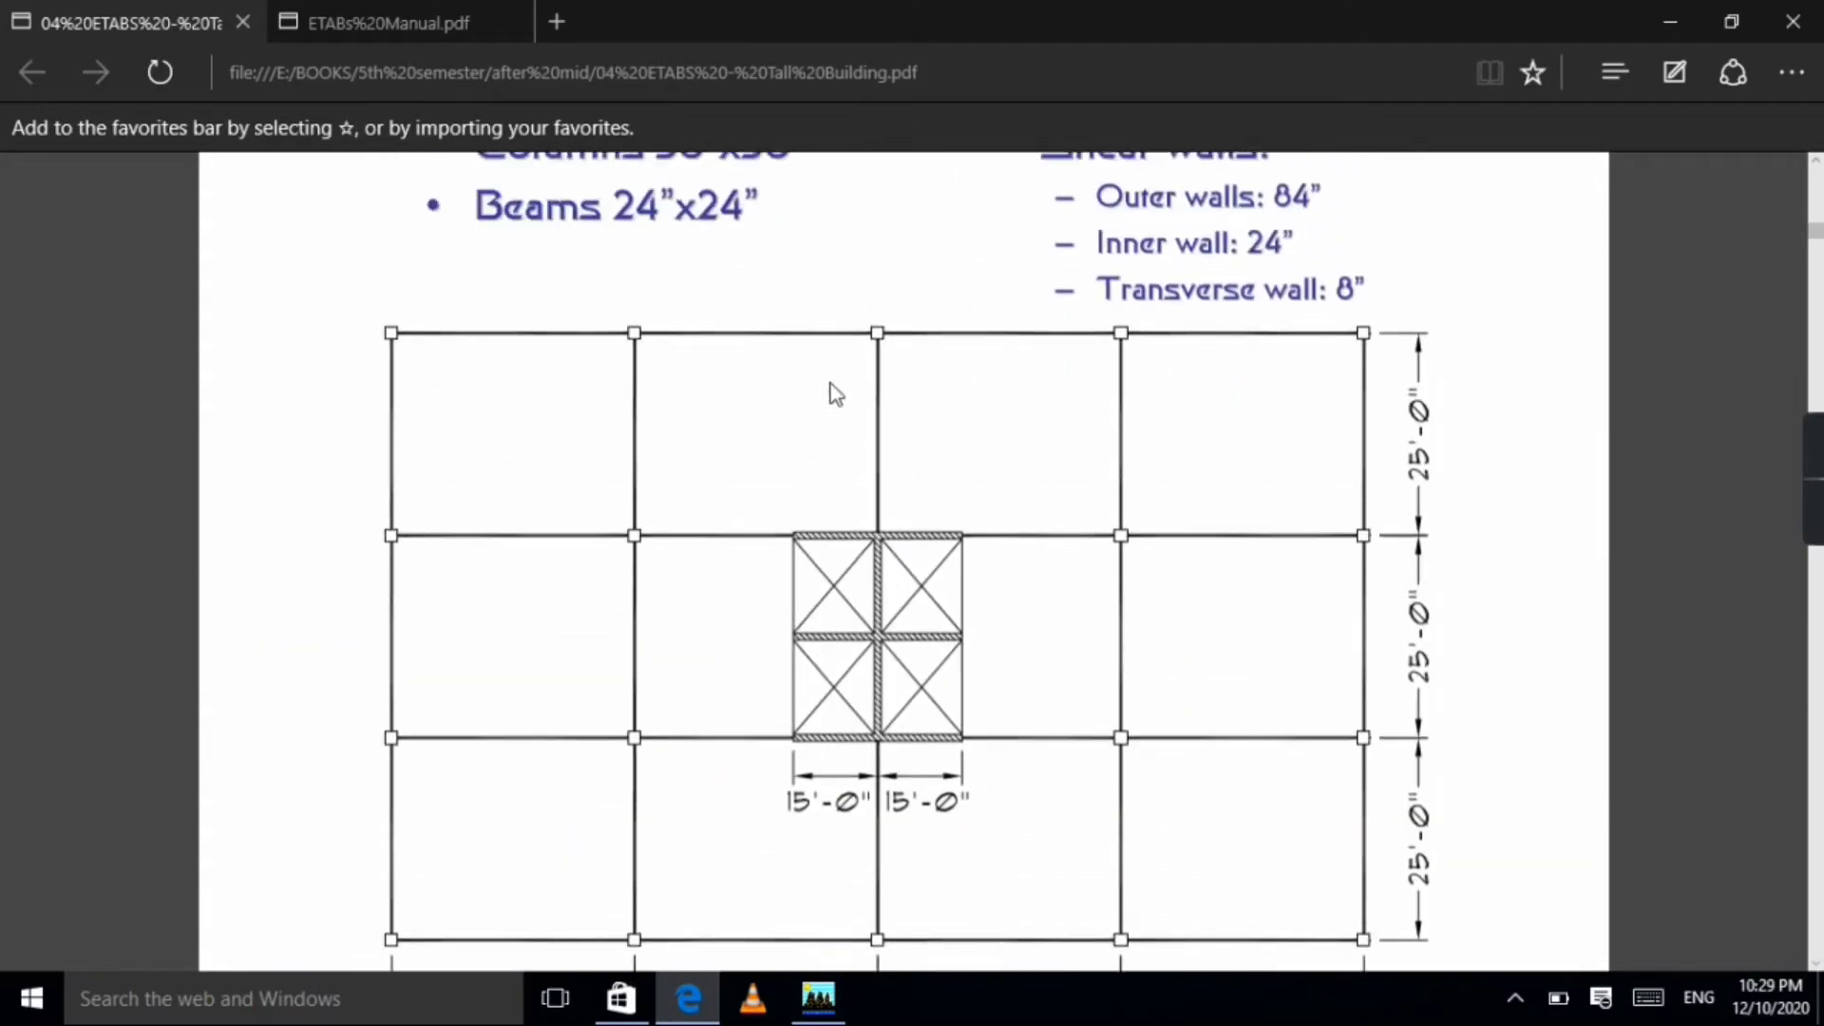
pyautogui.scroll(-3, 836, 394)
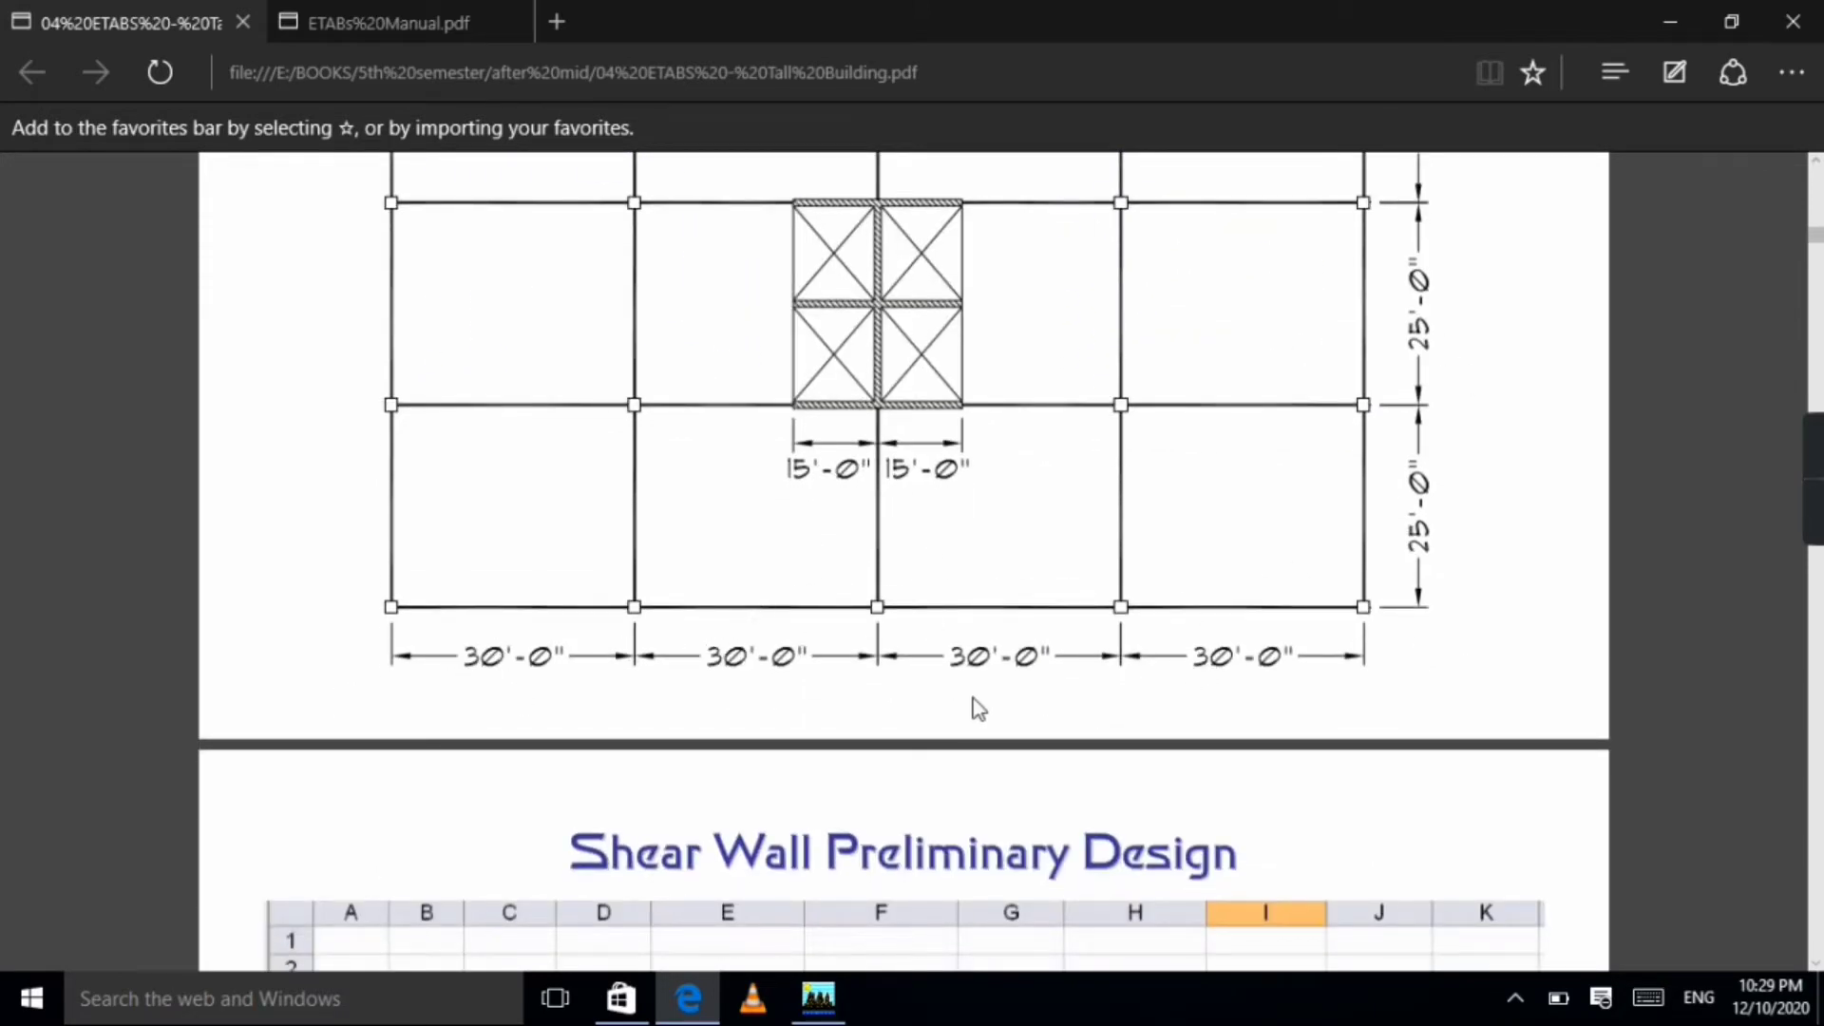
pyautogui.scroll(-12, 979, 709)
pyautogui.scroll(14, 966, 639)
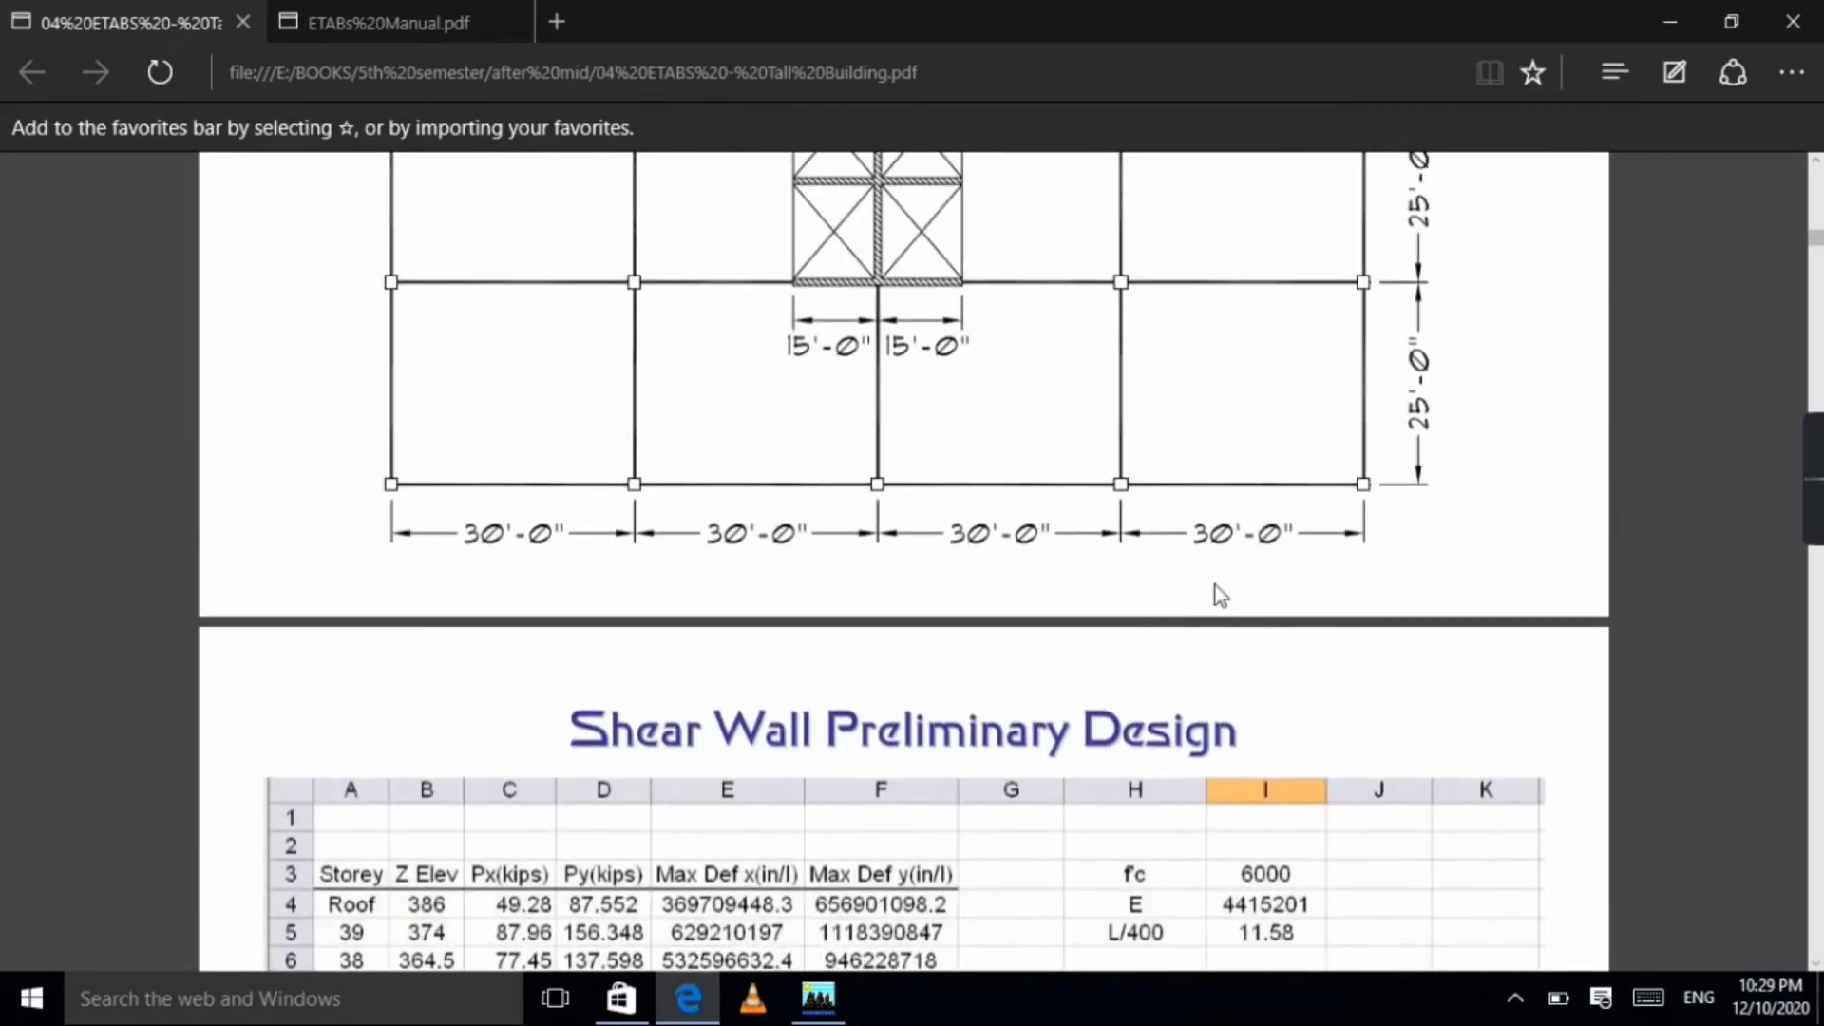
pyautogui.scroll(-12, 1213, 590)
pyautogui.scroll(14, 1113, 583)
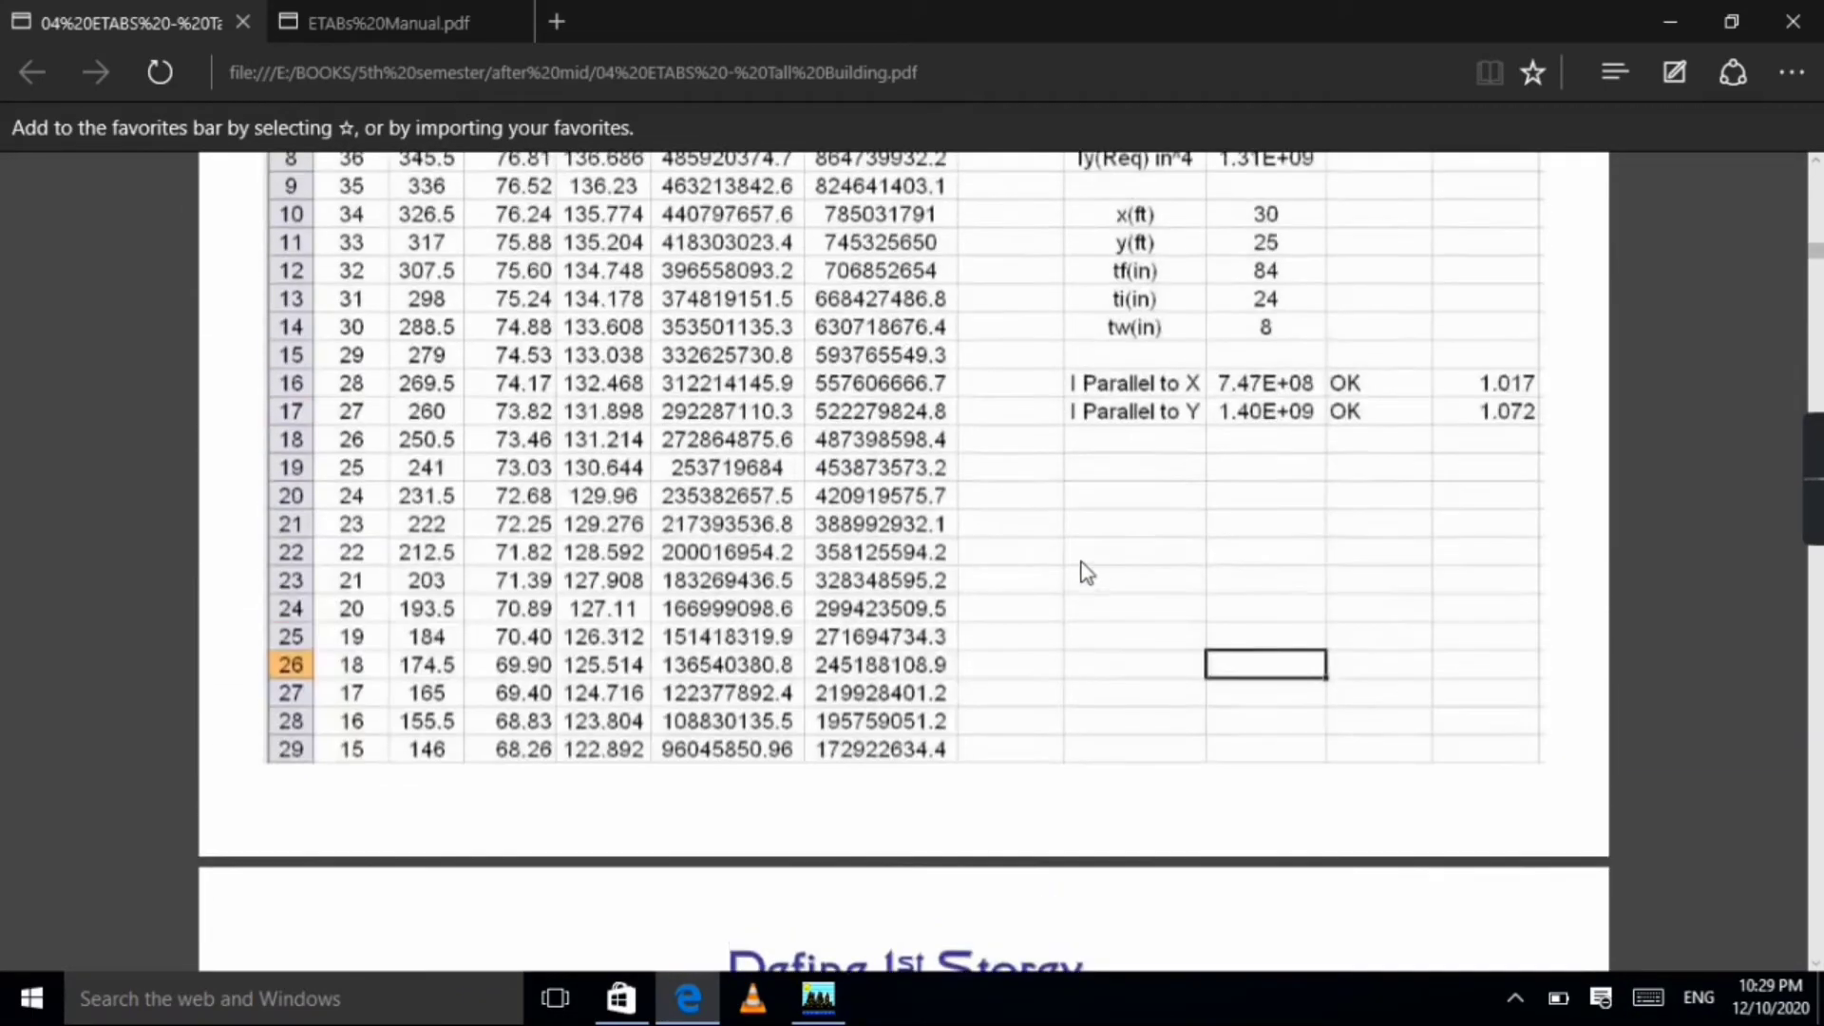
pyautogui.scroll(-1, 1062, 541)
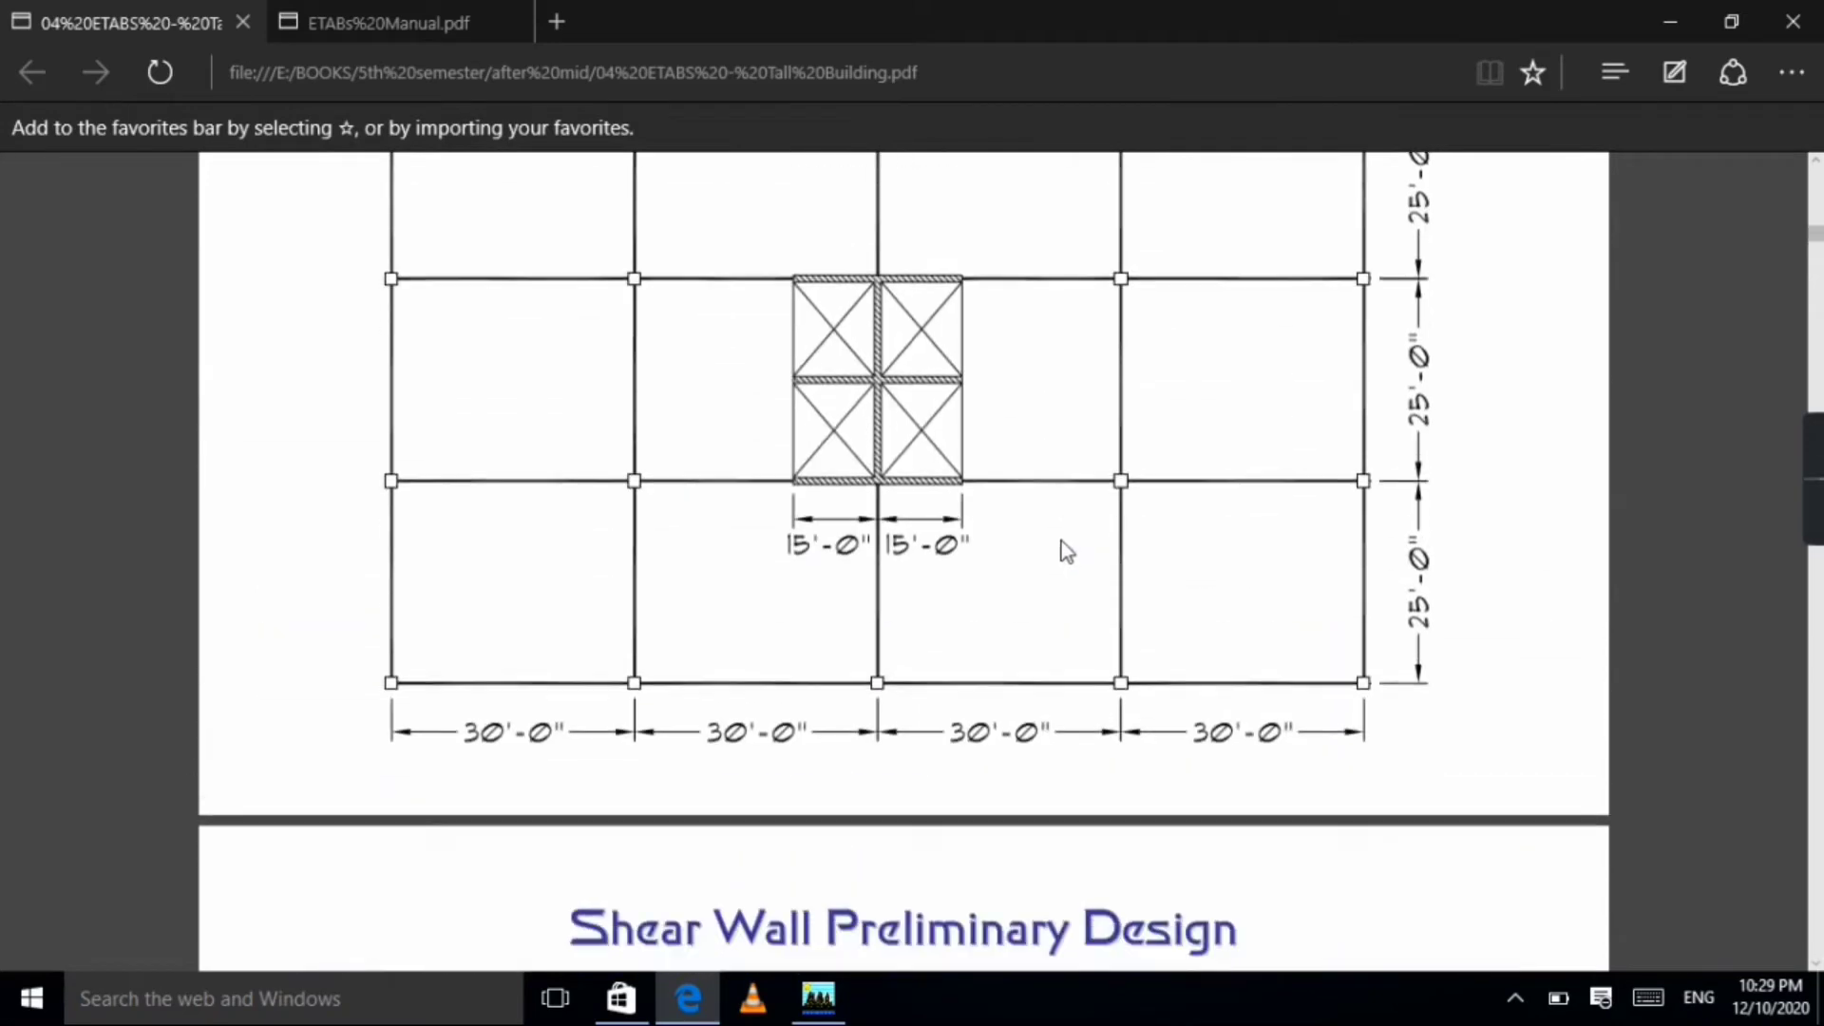
pyautogui.scroll(2, 1062, 540)
pyautogui.scroll(1, 851, 659)
pyautogui.scroll(-3, 852, 663)
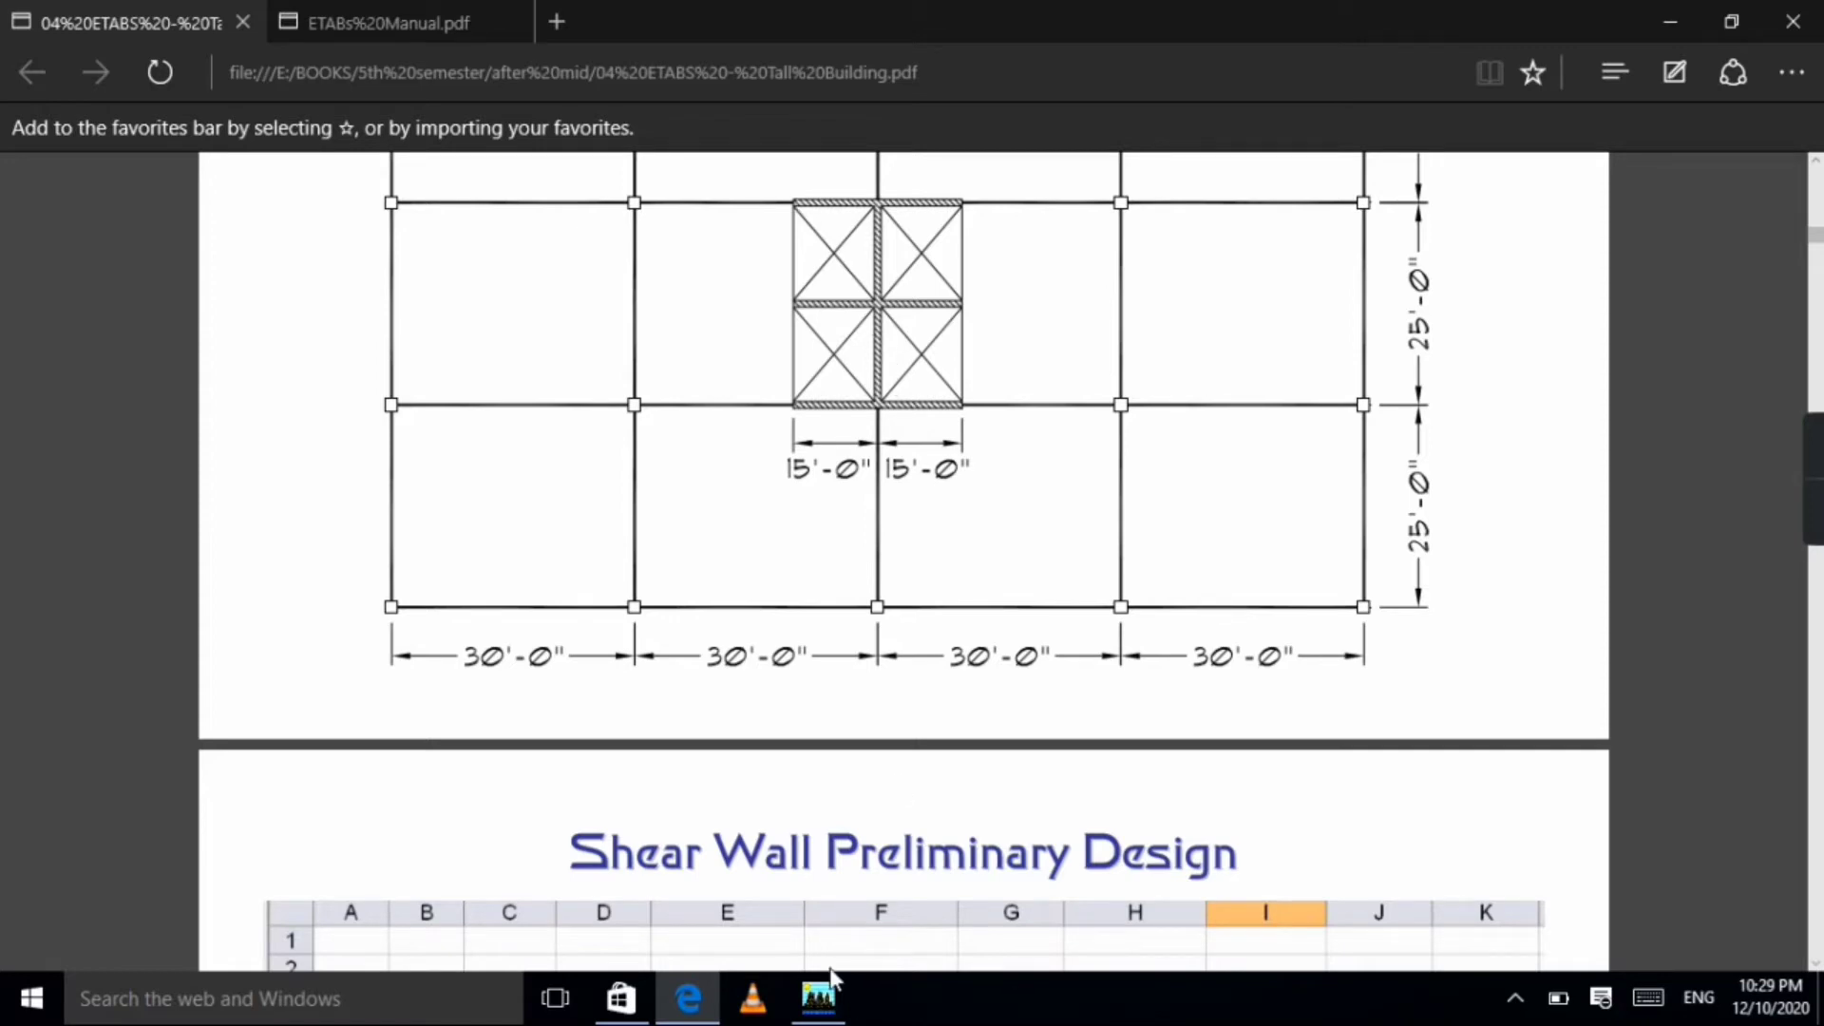
# Switch back to ETABS and change the units of the grid and story definition to Kip-ft.
pyautogui.click(819, 995)
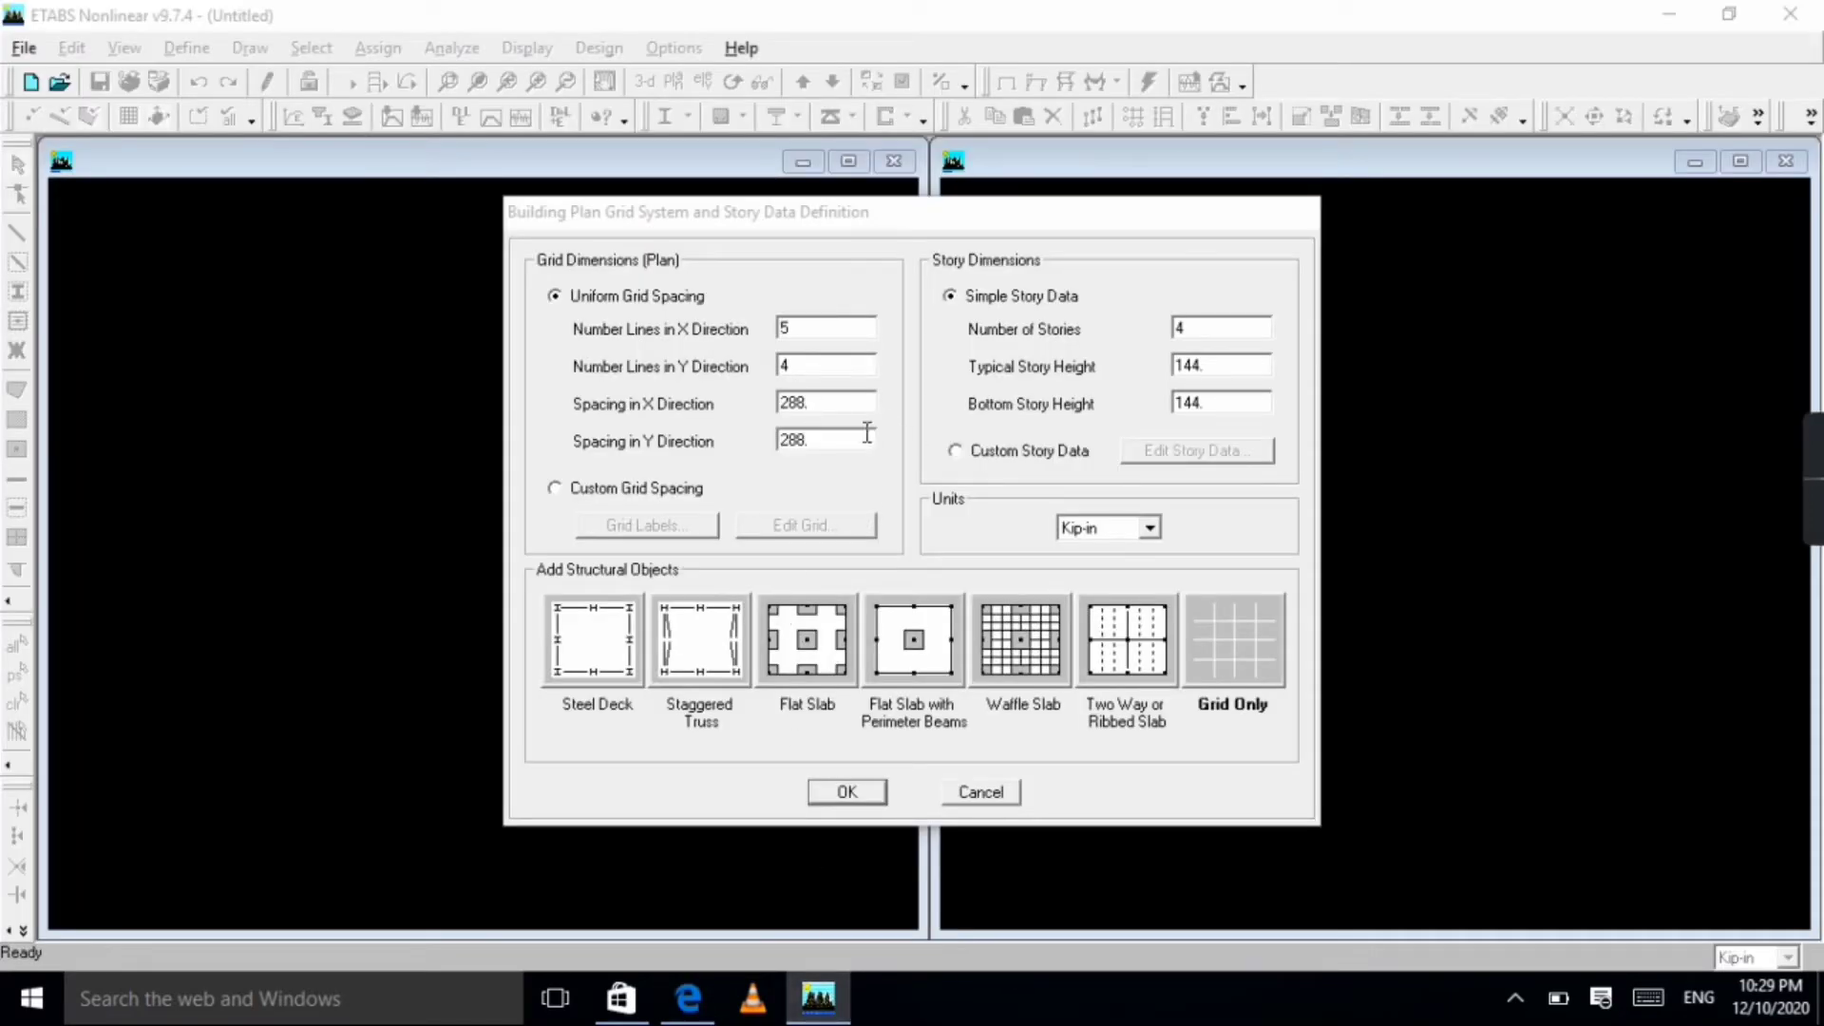
pyautogui.click(830, 398)
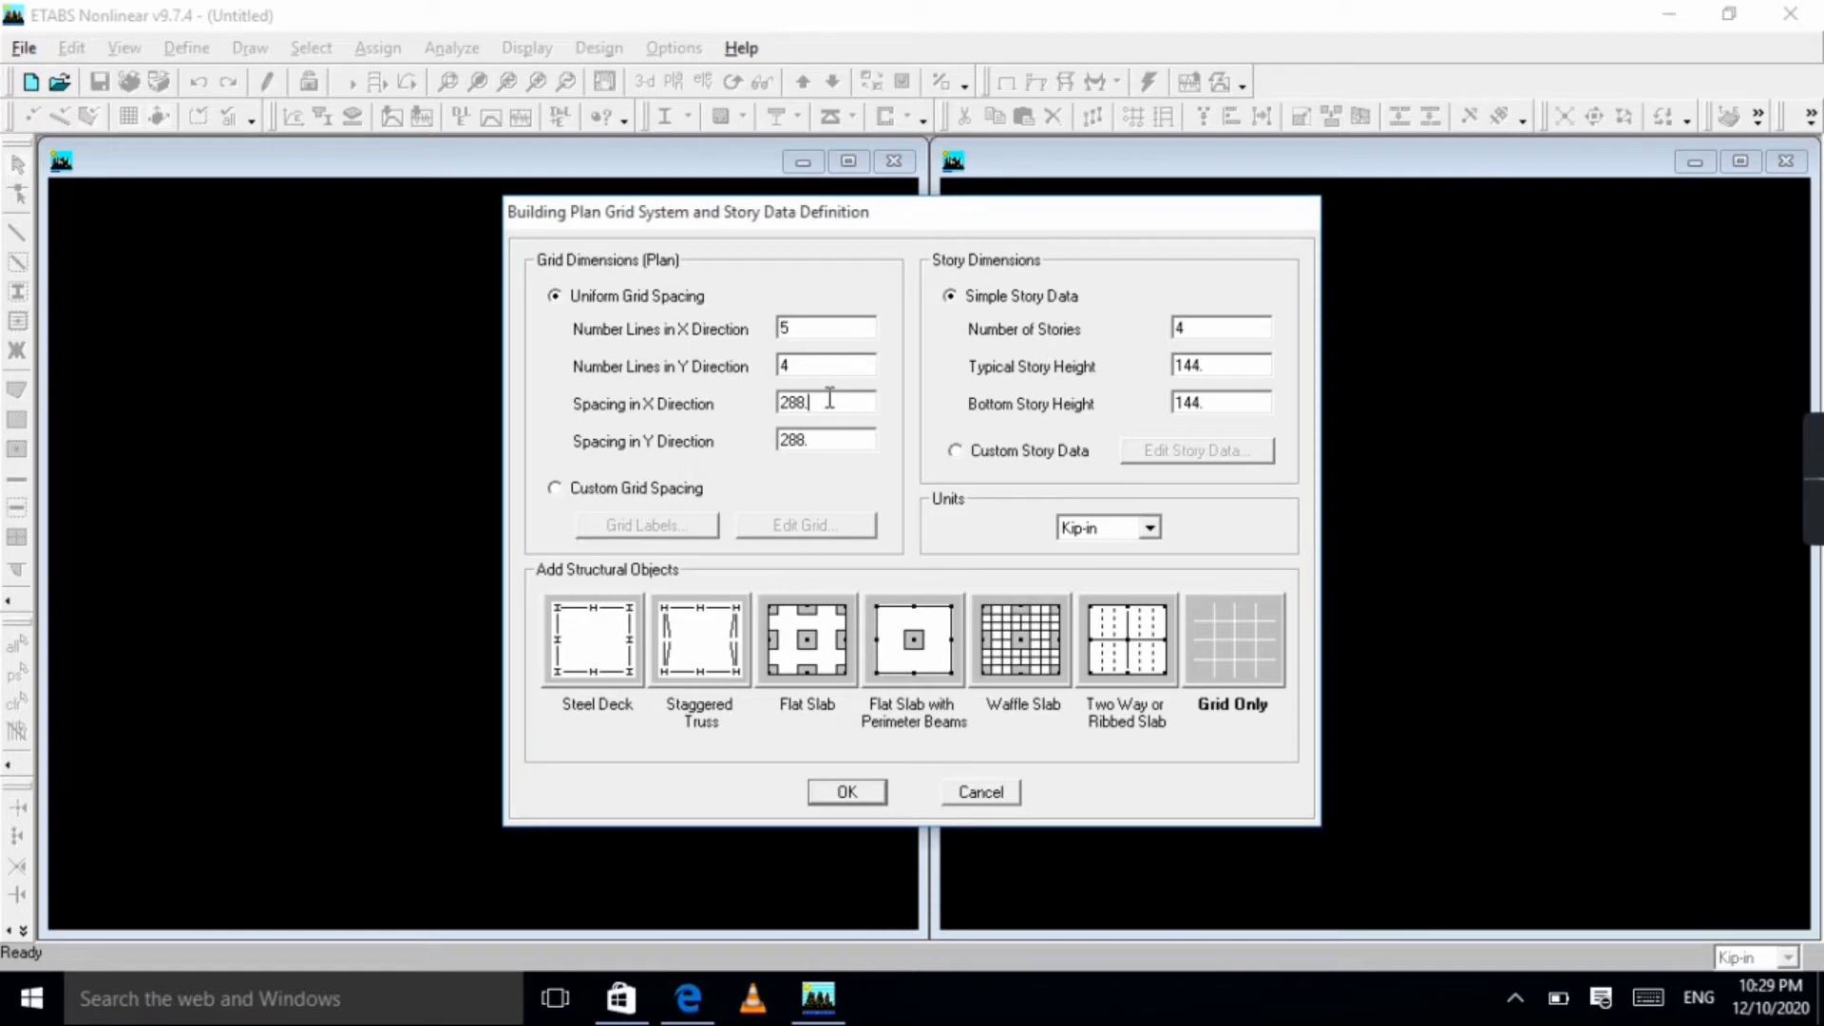
pyautogui.click(820, 1019)
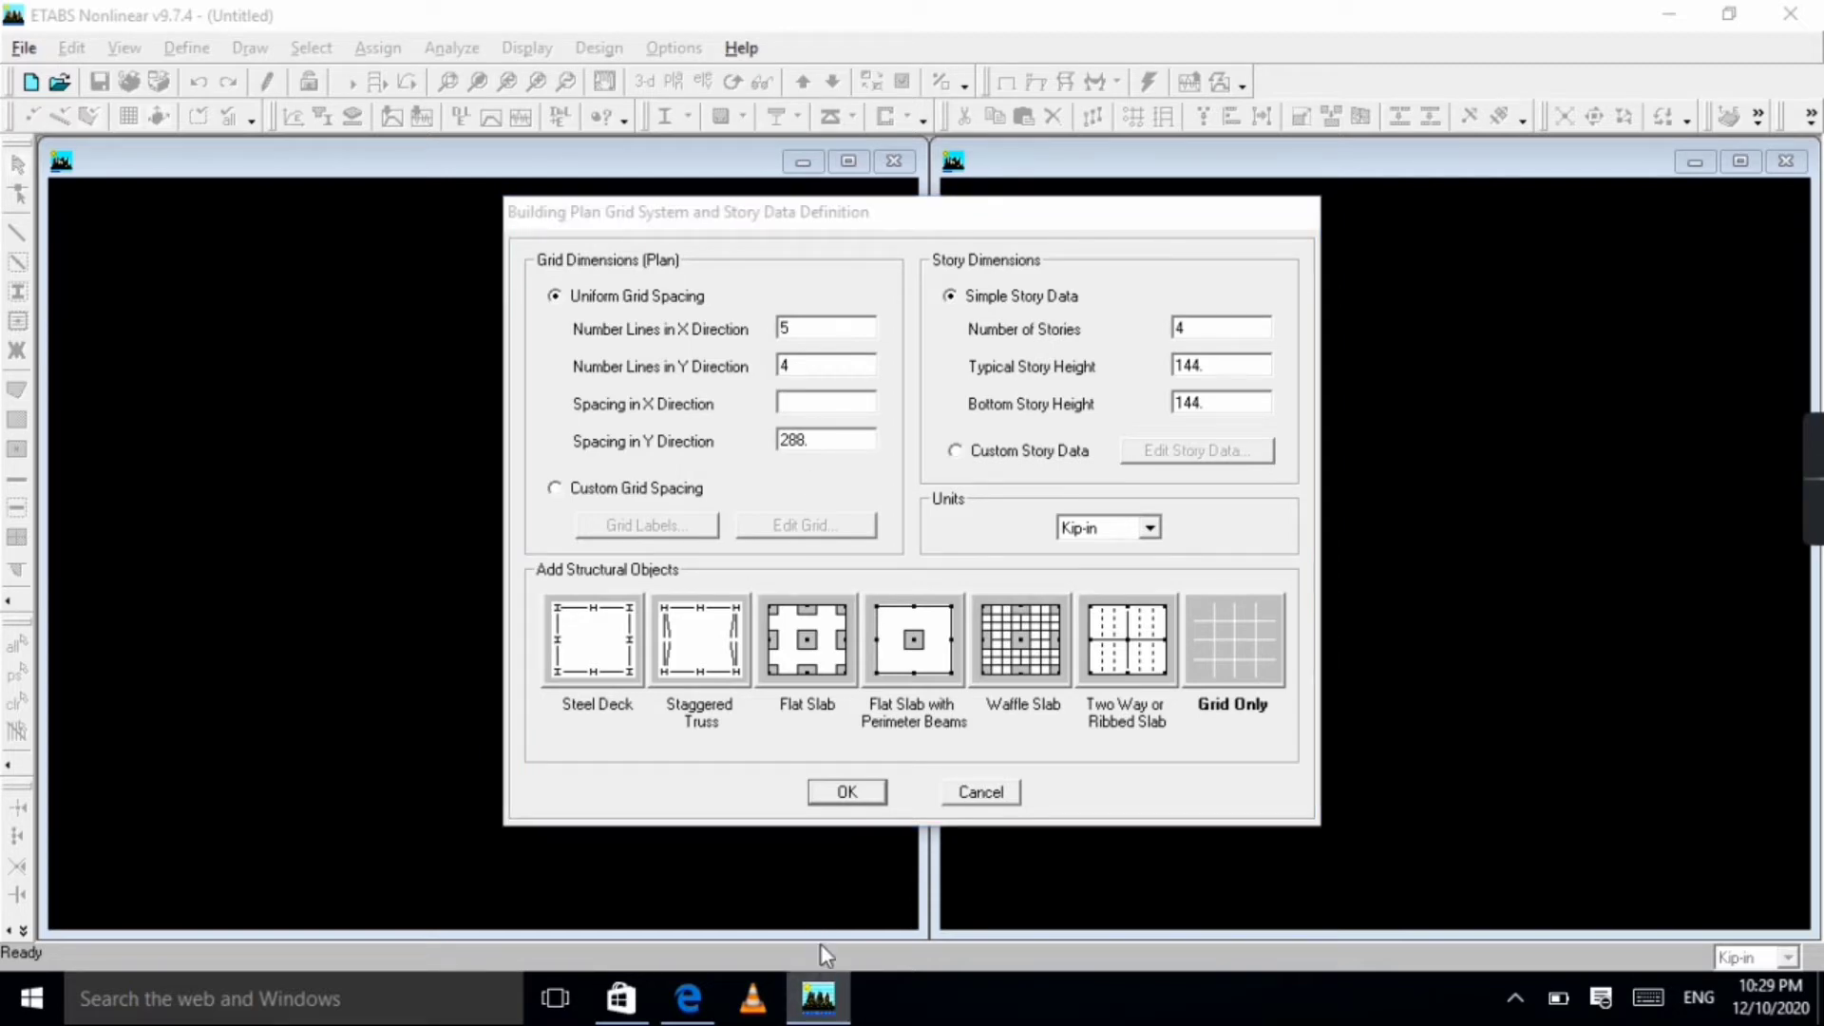
pyautogui.click(690, 1007)
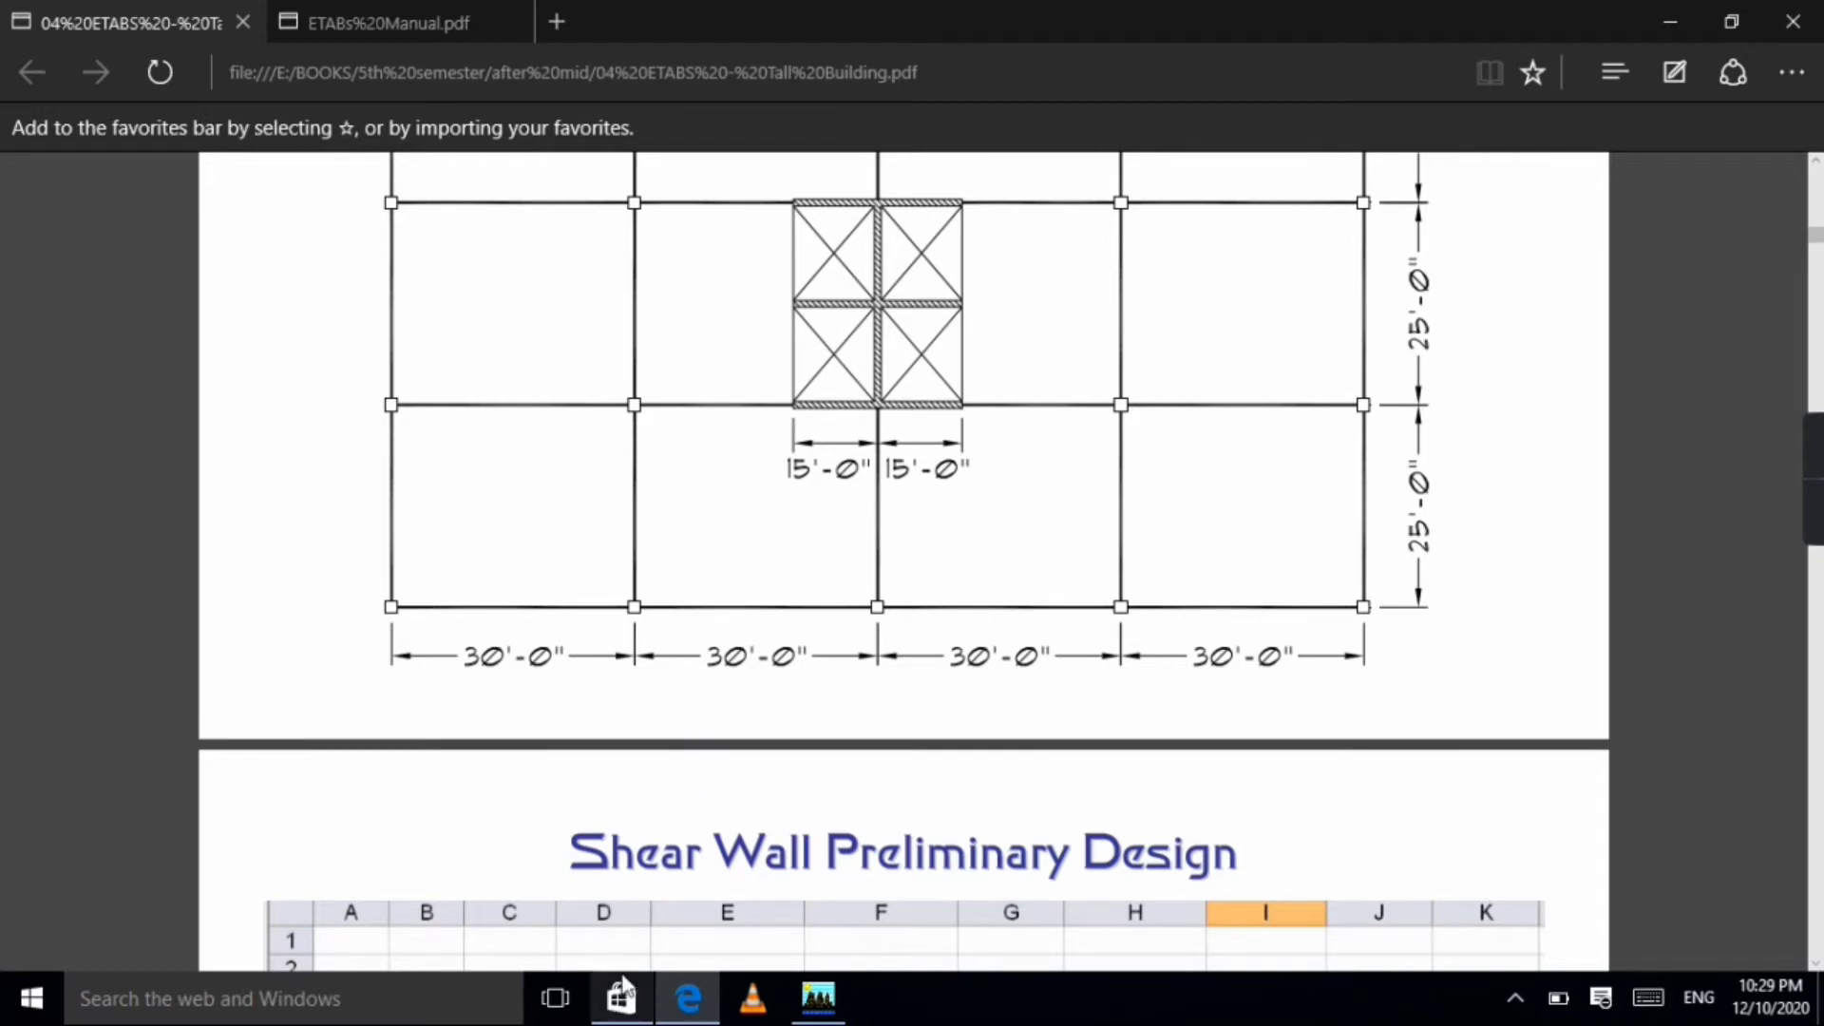
pyautogui.click(818, 998)
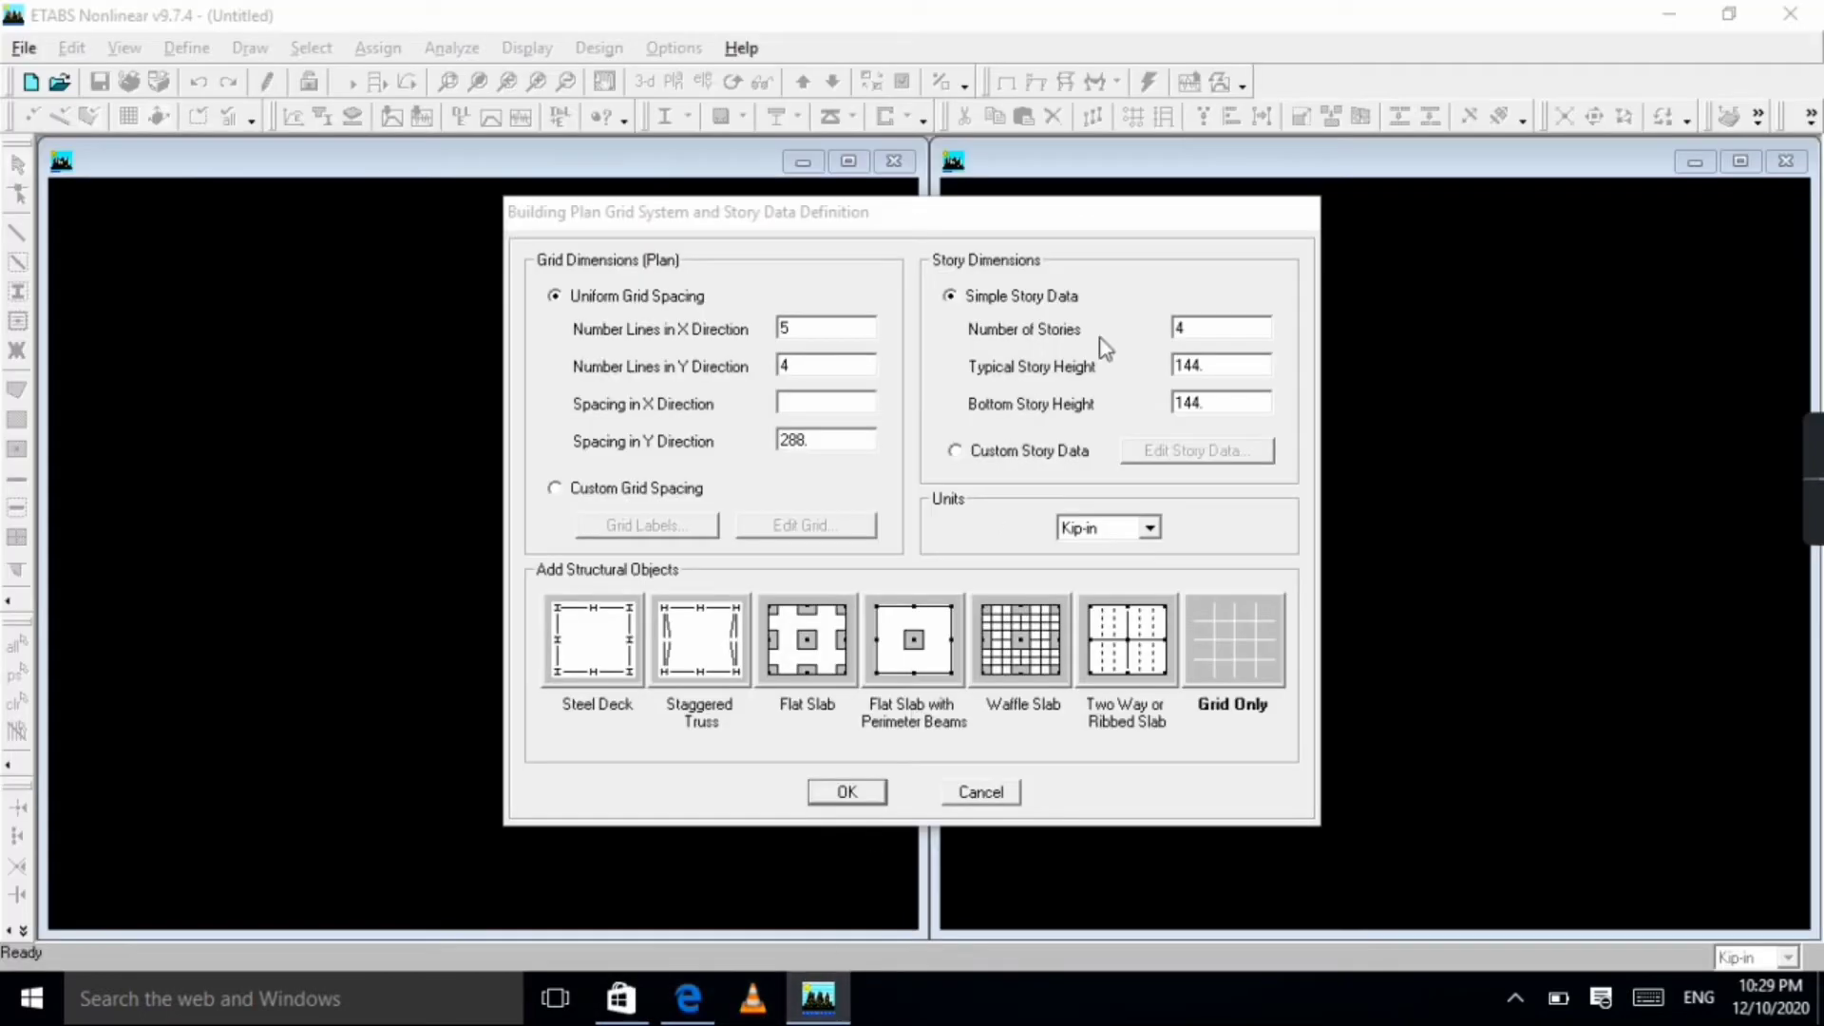
pyautogui.click(1108, 529)
pyautogui.click(1130, 543)
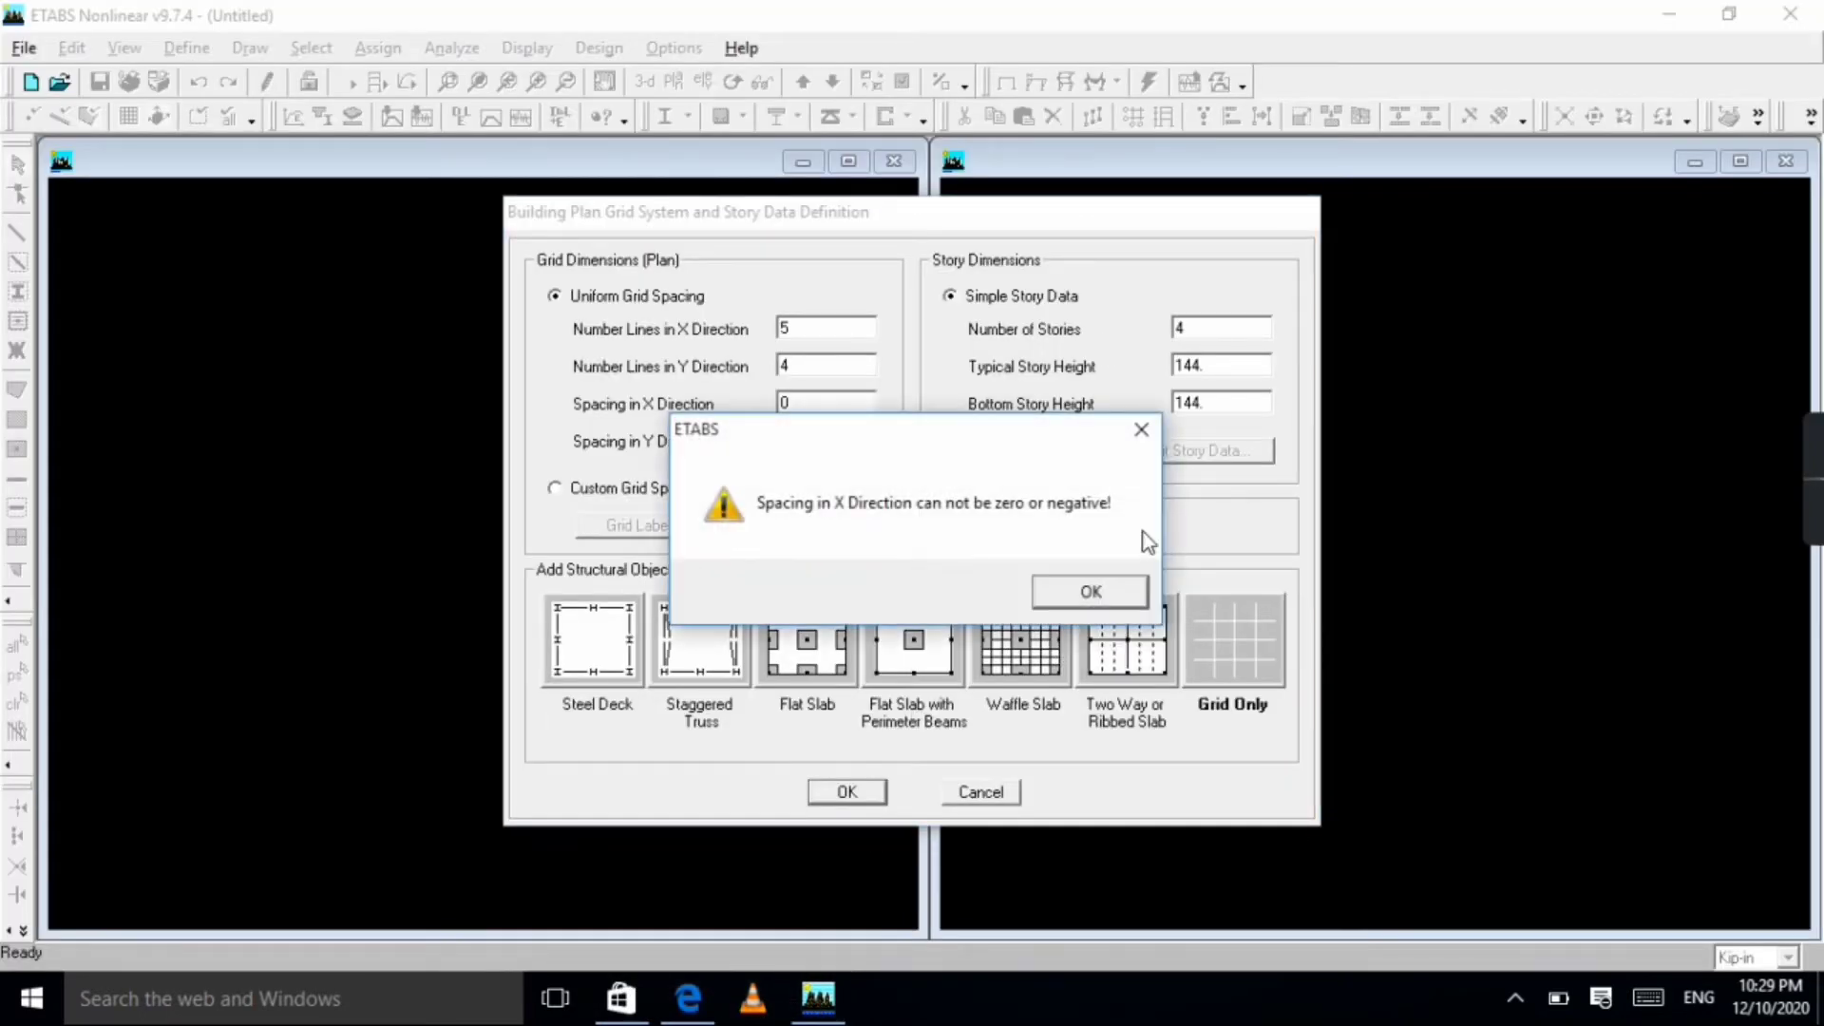
pyautogui.click(1083, 594)
pyautogui.click(1150, 527)
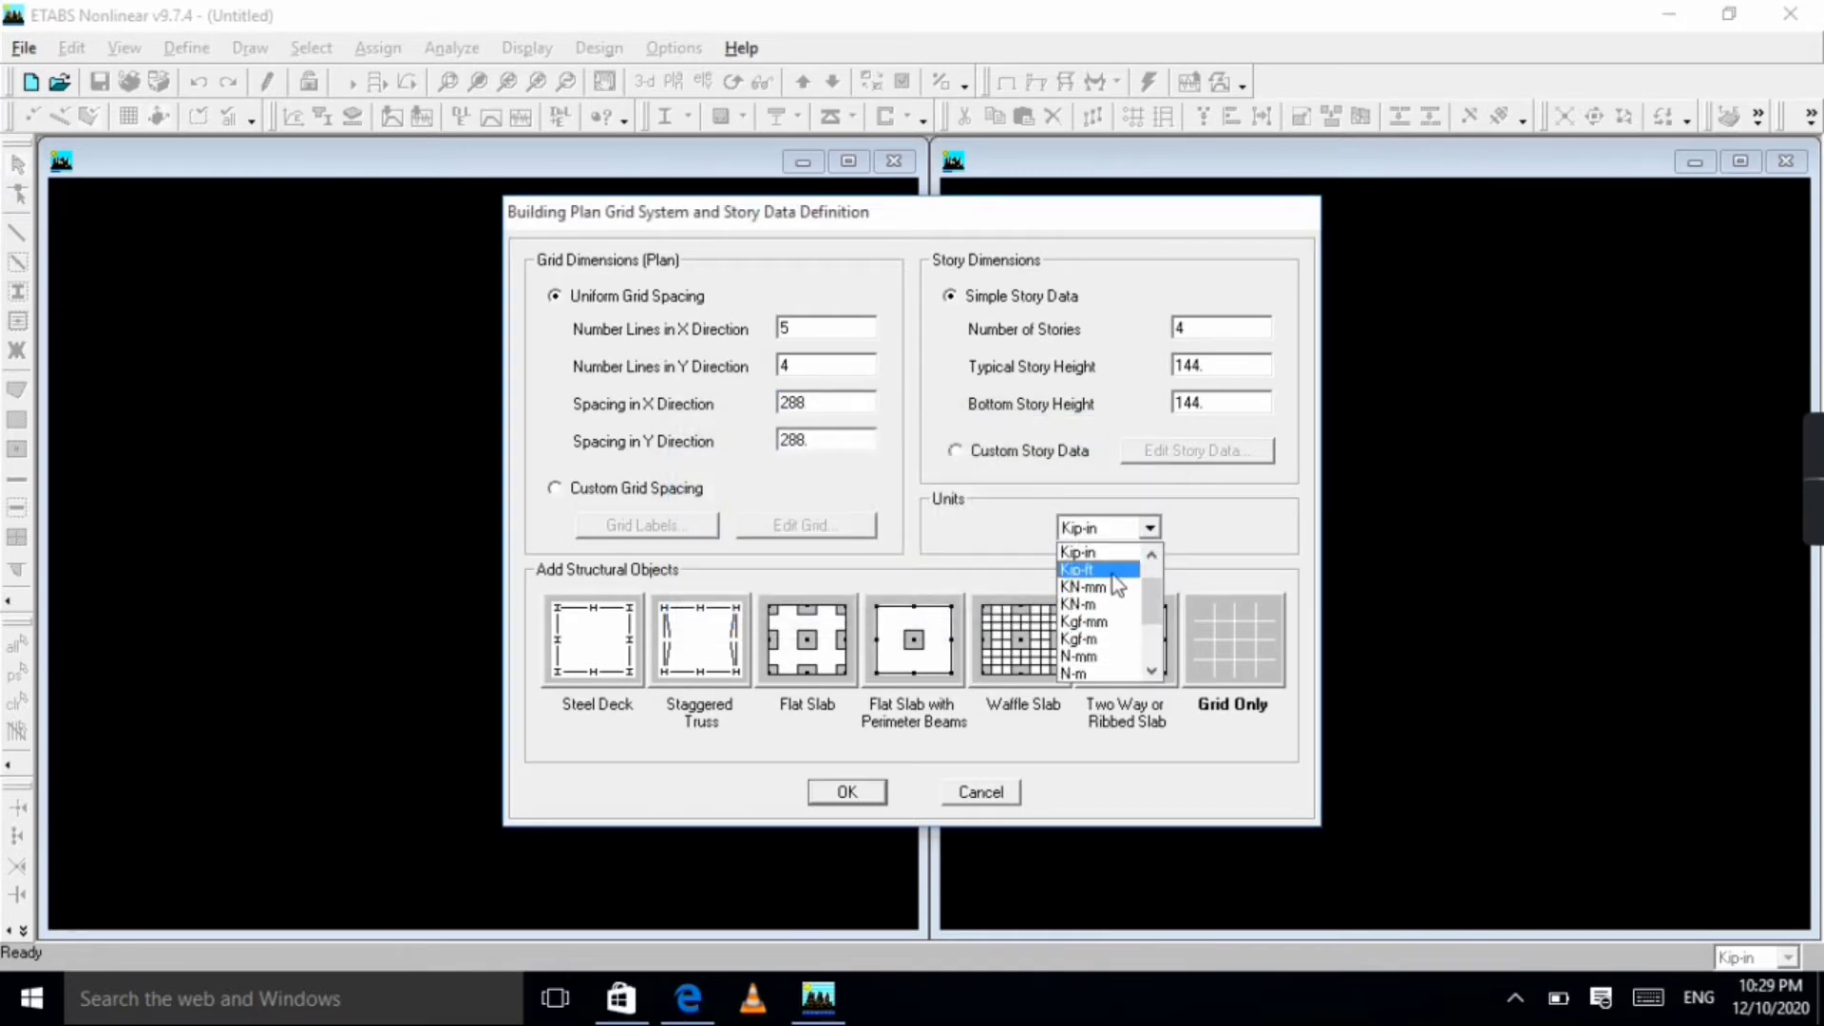
pyautogui.click(1102, 570)
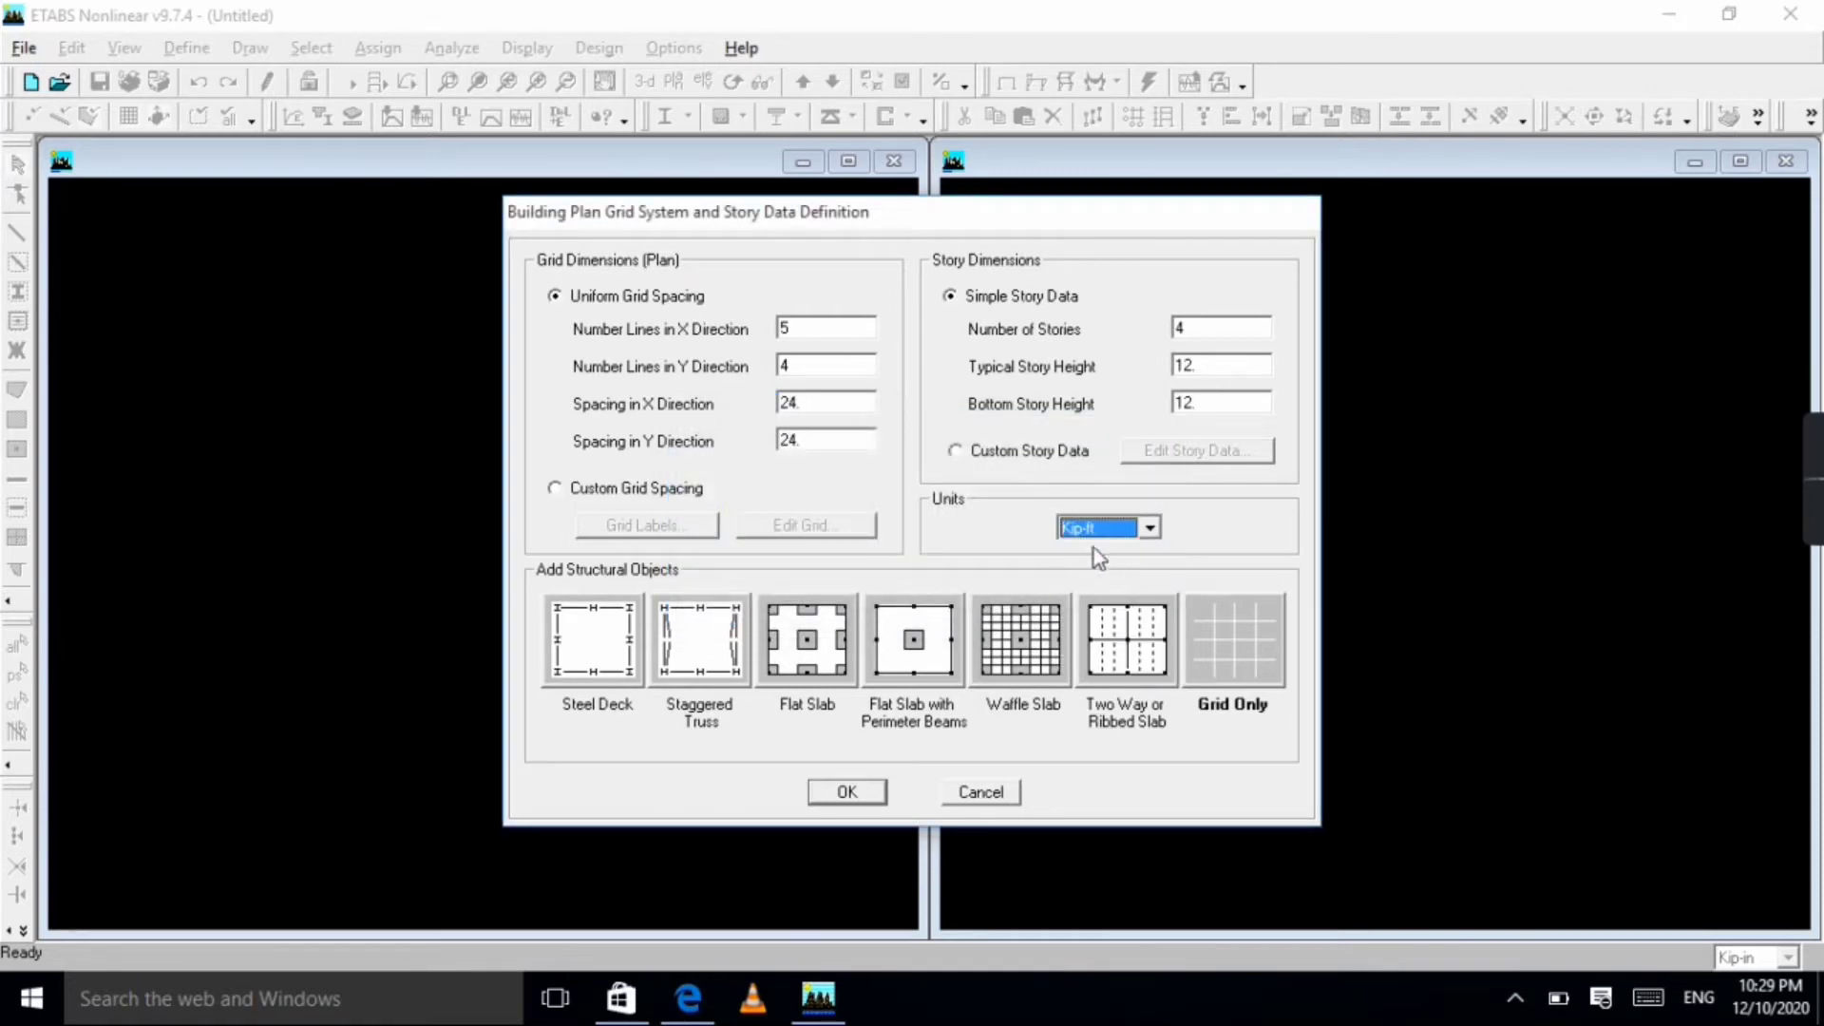
# Set the uniform grid spacing to 30 ft in the X direction and 25 ft in the Y direction.
pyautogui.click(825, 407)
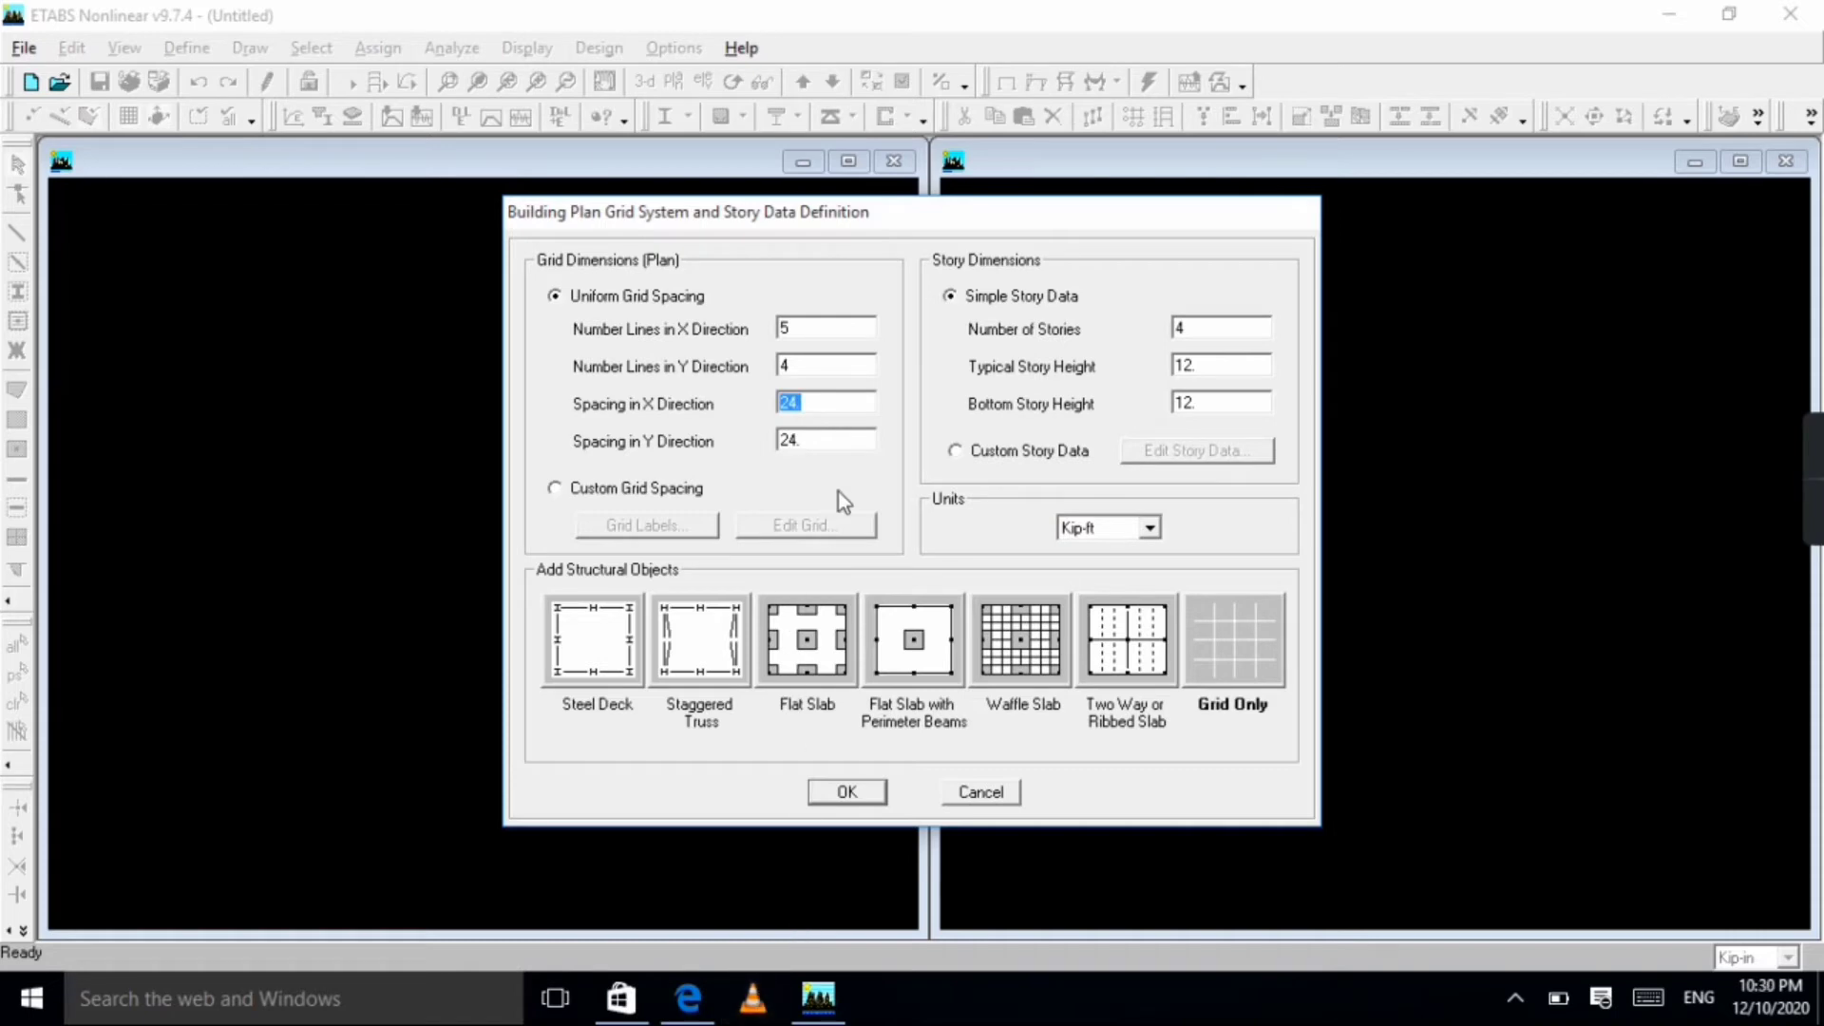
pyautogui.write('30')
pyautogui.write('25')
# Check the Building Parameters page in the PDF in Edge and set the number of stories to 1 in ETABS.
pyautogui.click(687, 1007)
pyautogui.scroll(5, 1383, 352)
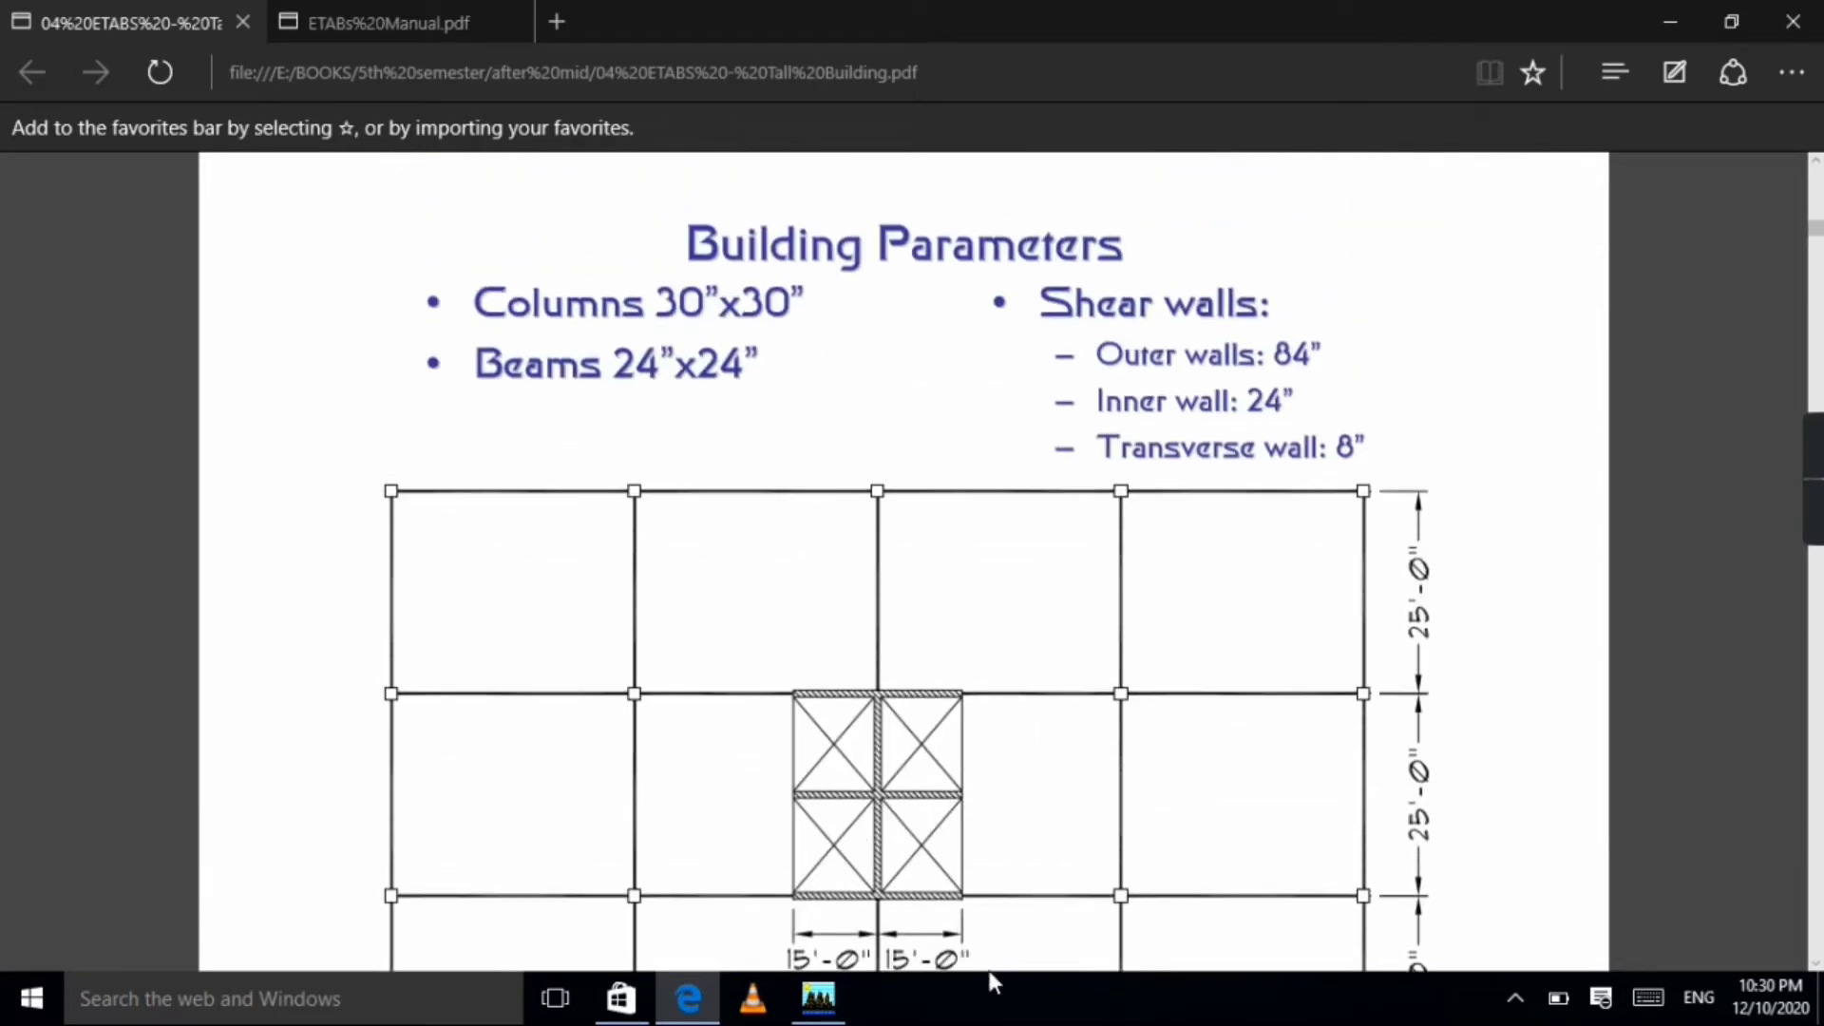
pyautogui.click(807, 1012)
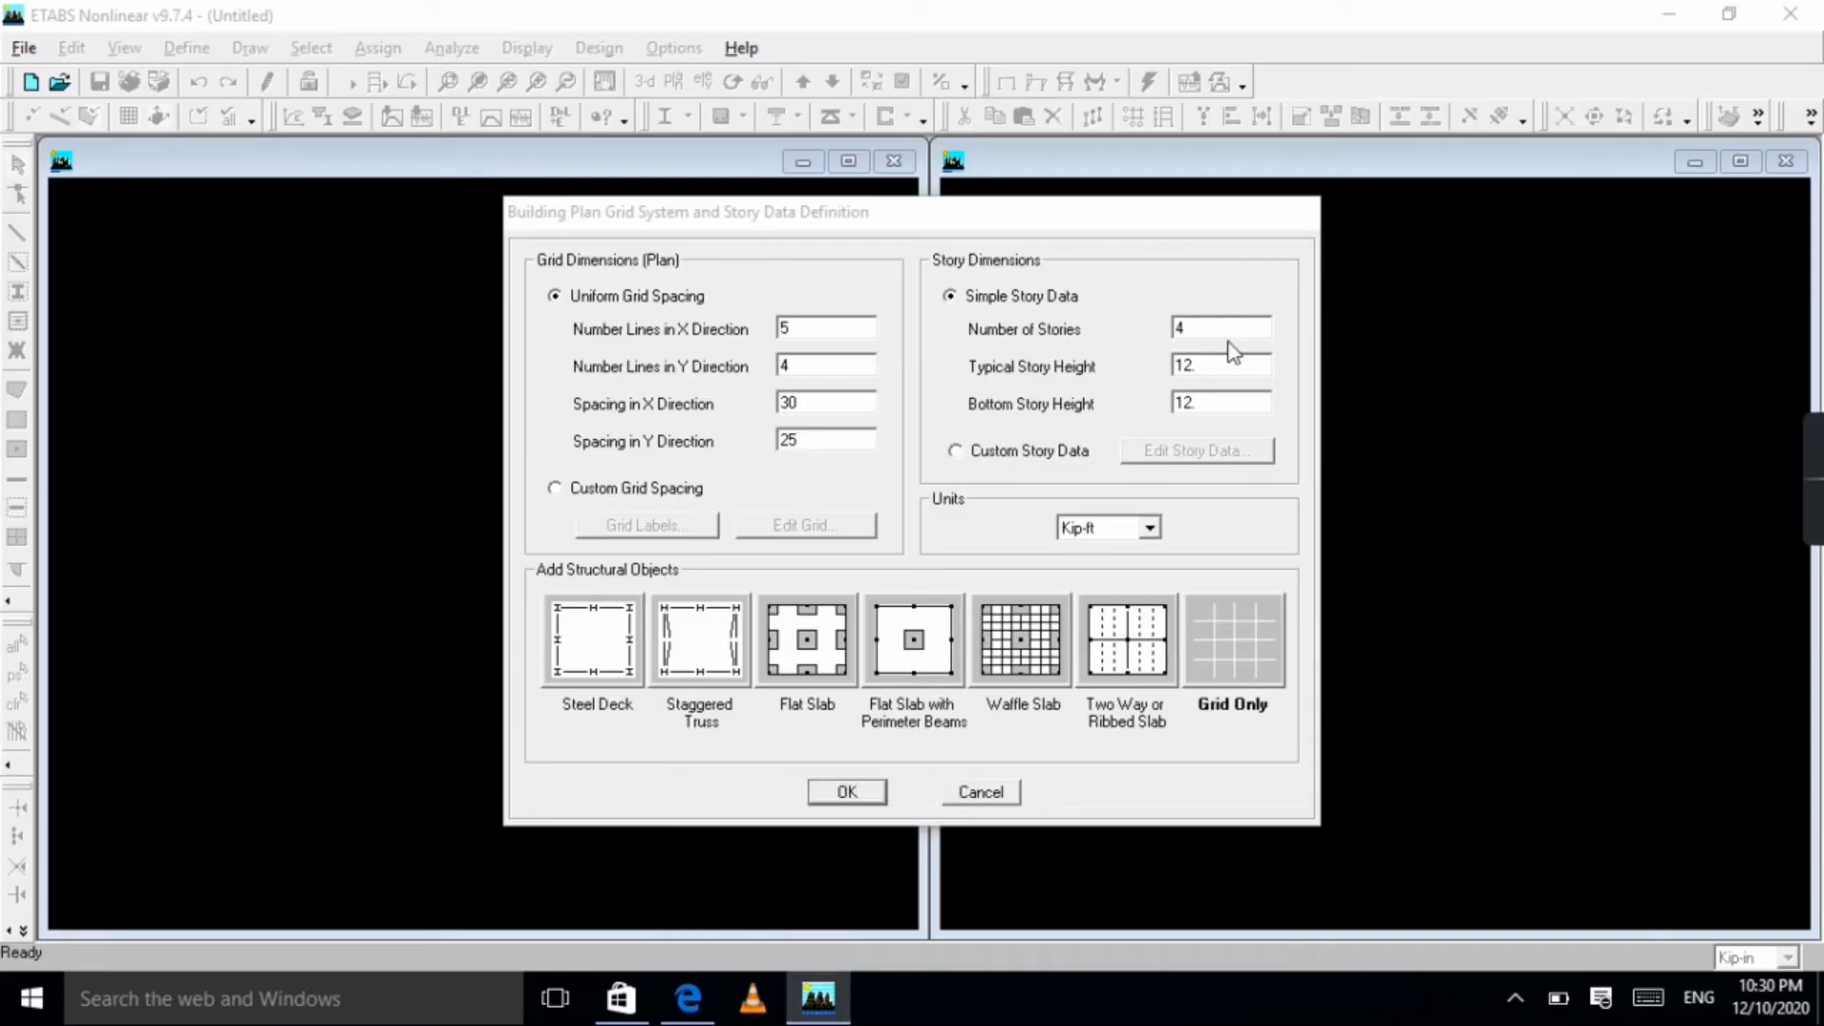
pyautogui.click(1228, 329)
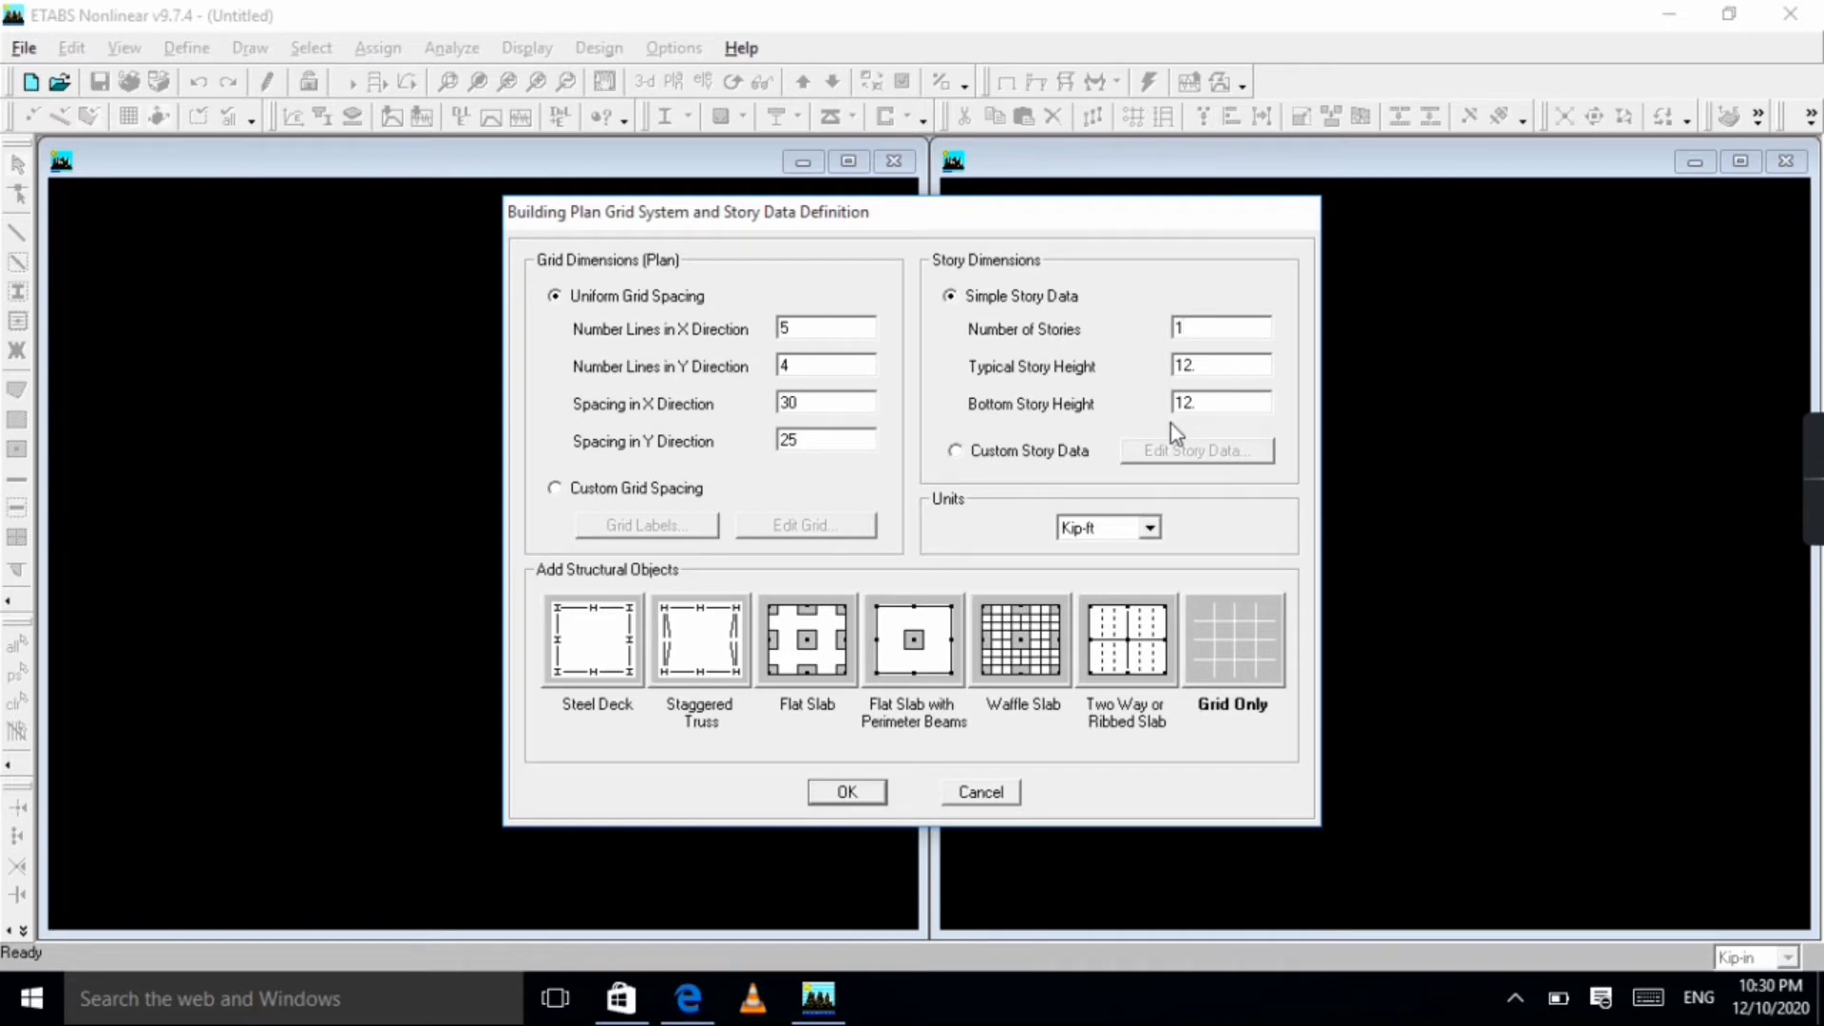
# Switch to Edge and examine the Tall Building PDF's pages on building parameters, shear wall preliminary design and new model initialization.
pyautogui.click(800, 1012)
pyautogui.click(711, 1002)
pyautogui.scroll(-15, 960, 580)
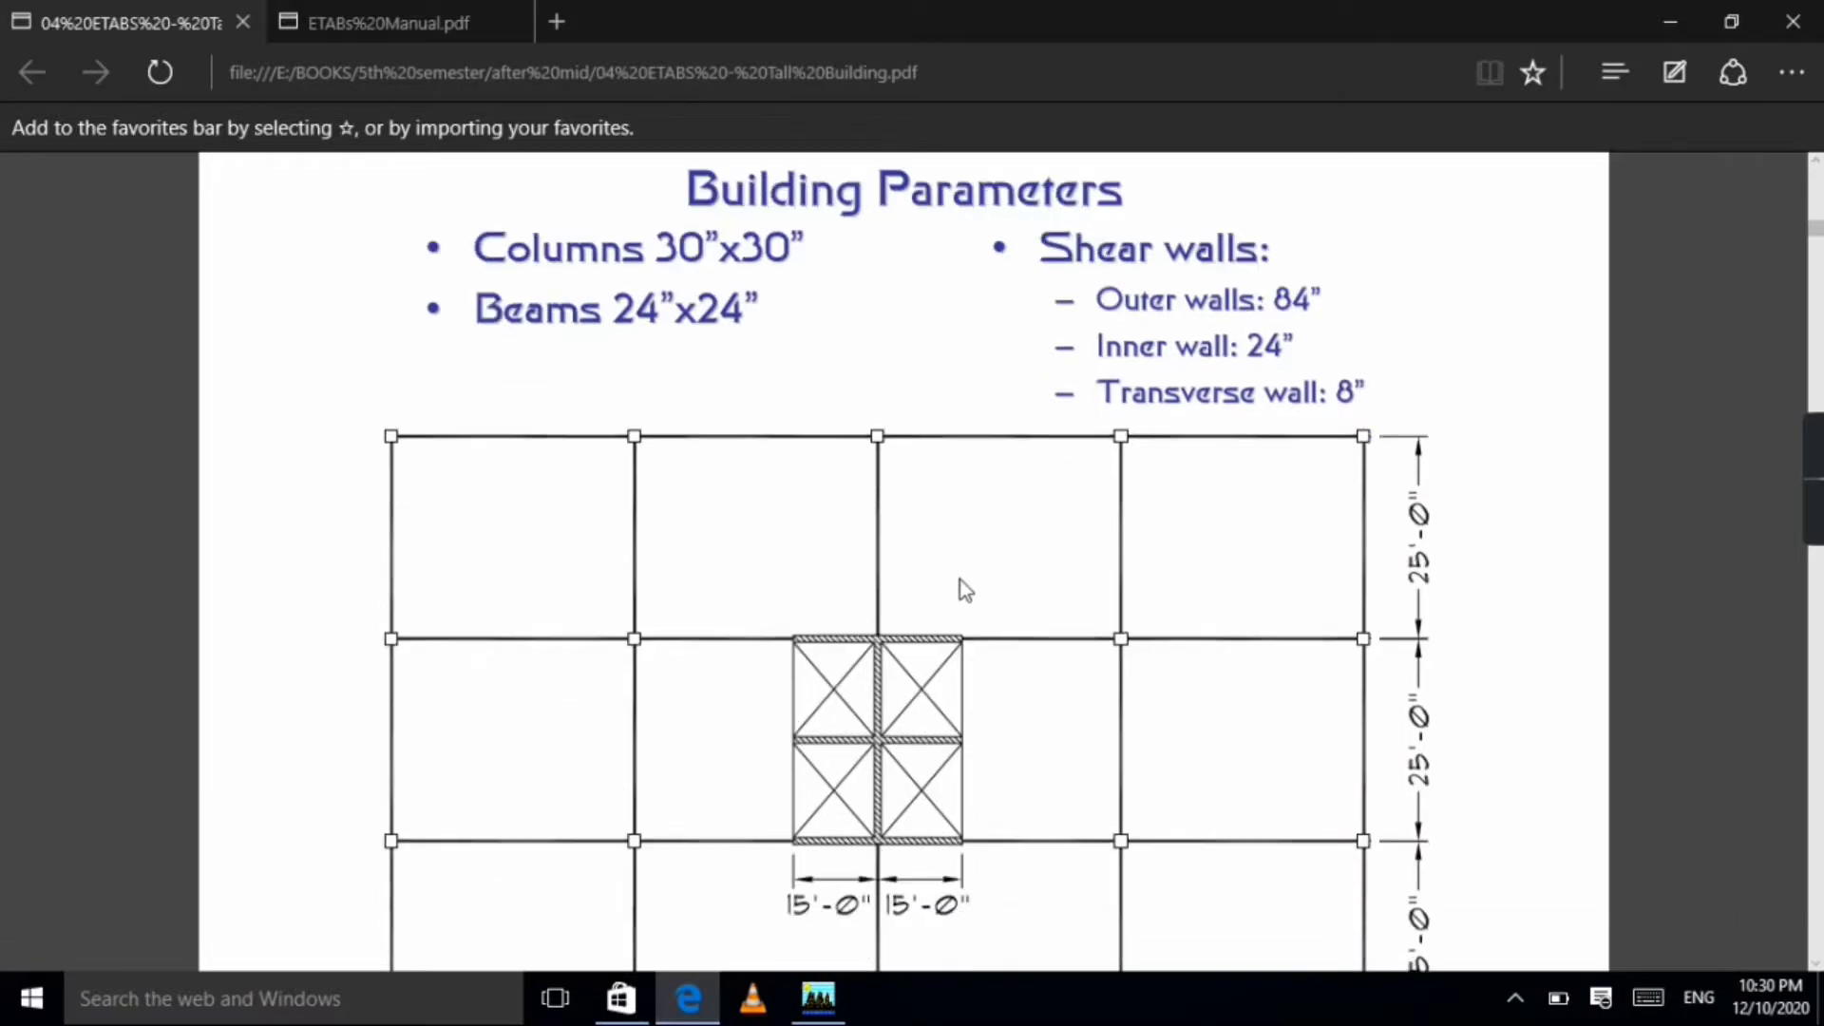
pyautogui.scroll(-2, 995, 606)
pyautogui.scroll(6, 995, 608)
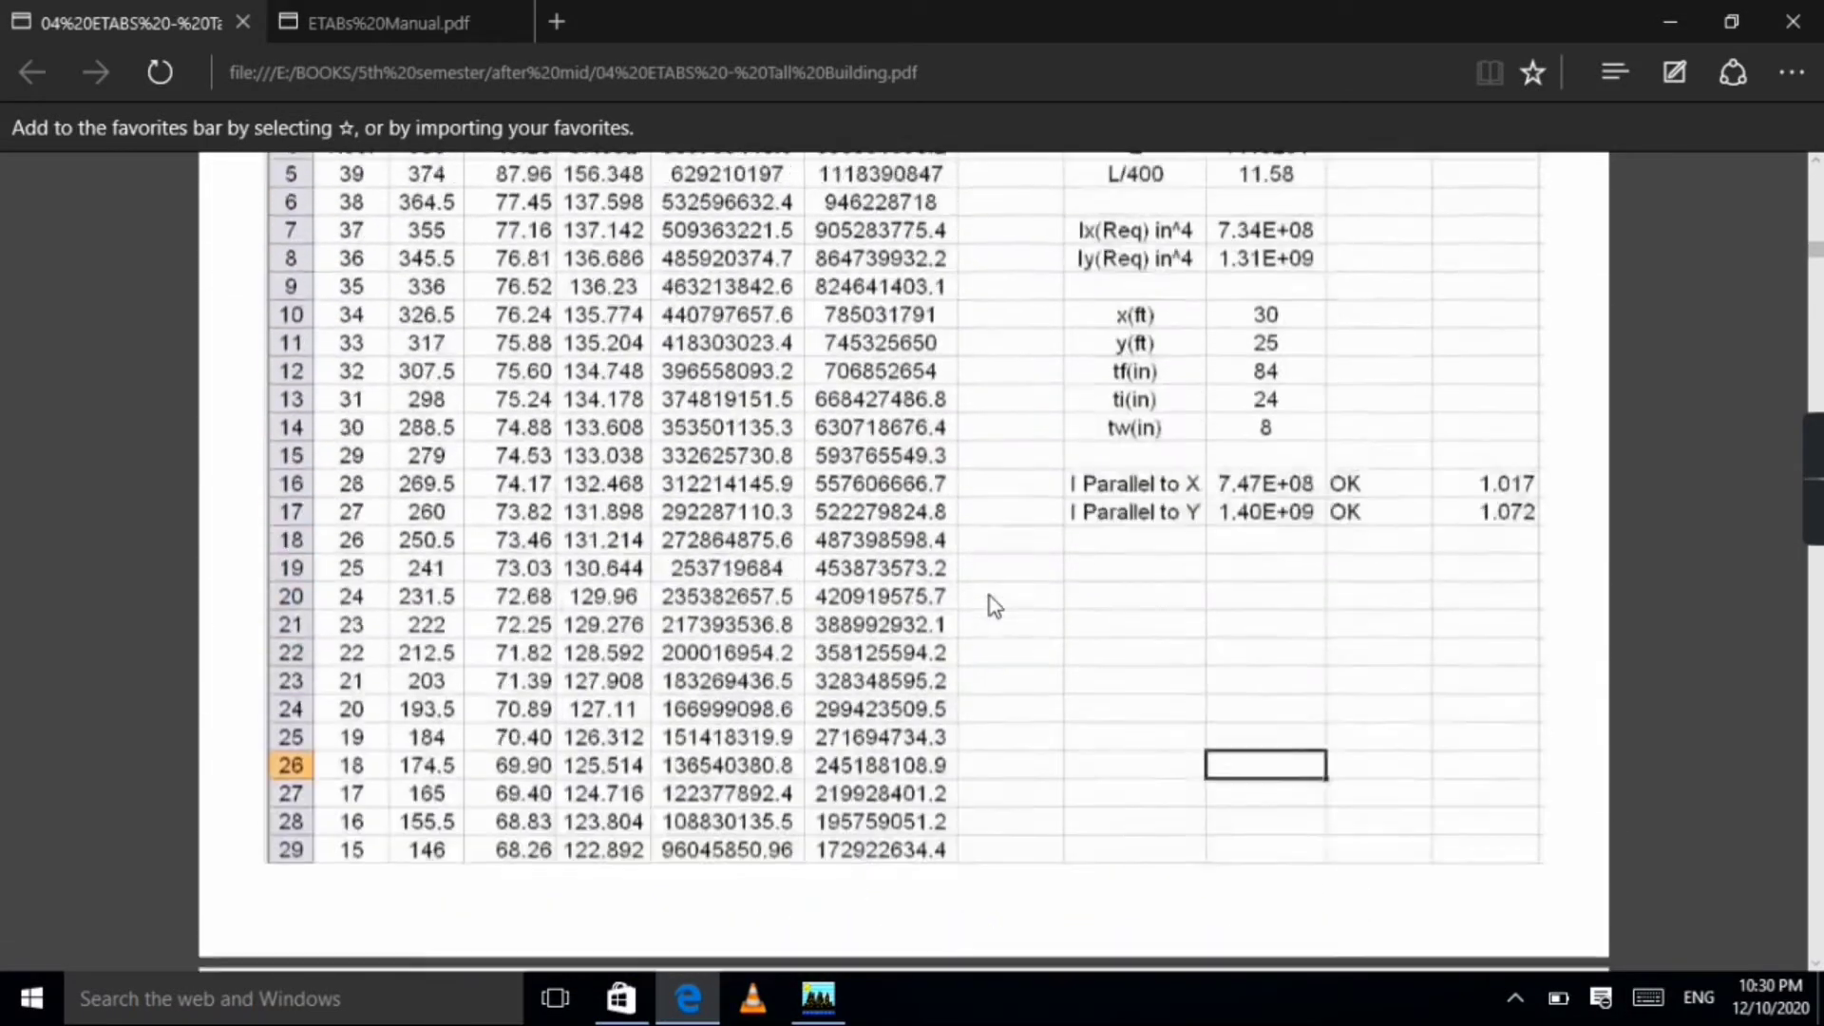
pyautogui.scroll(-7, 993, 612)
pyautogui.scroll(12, 986, 620)
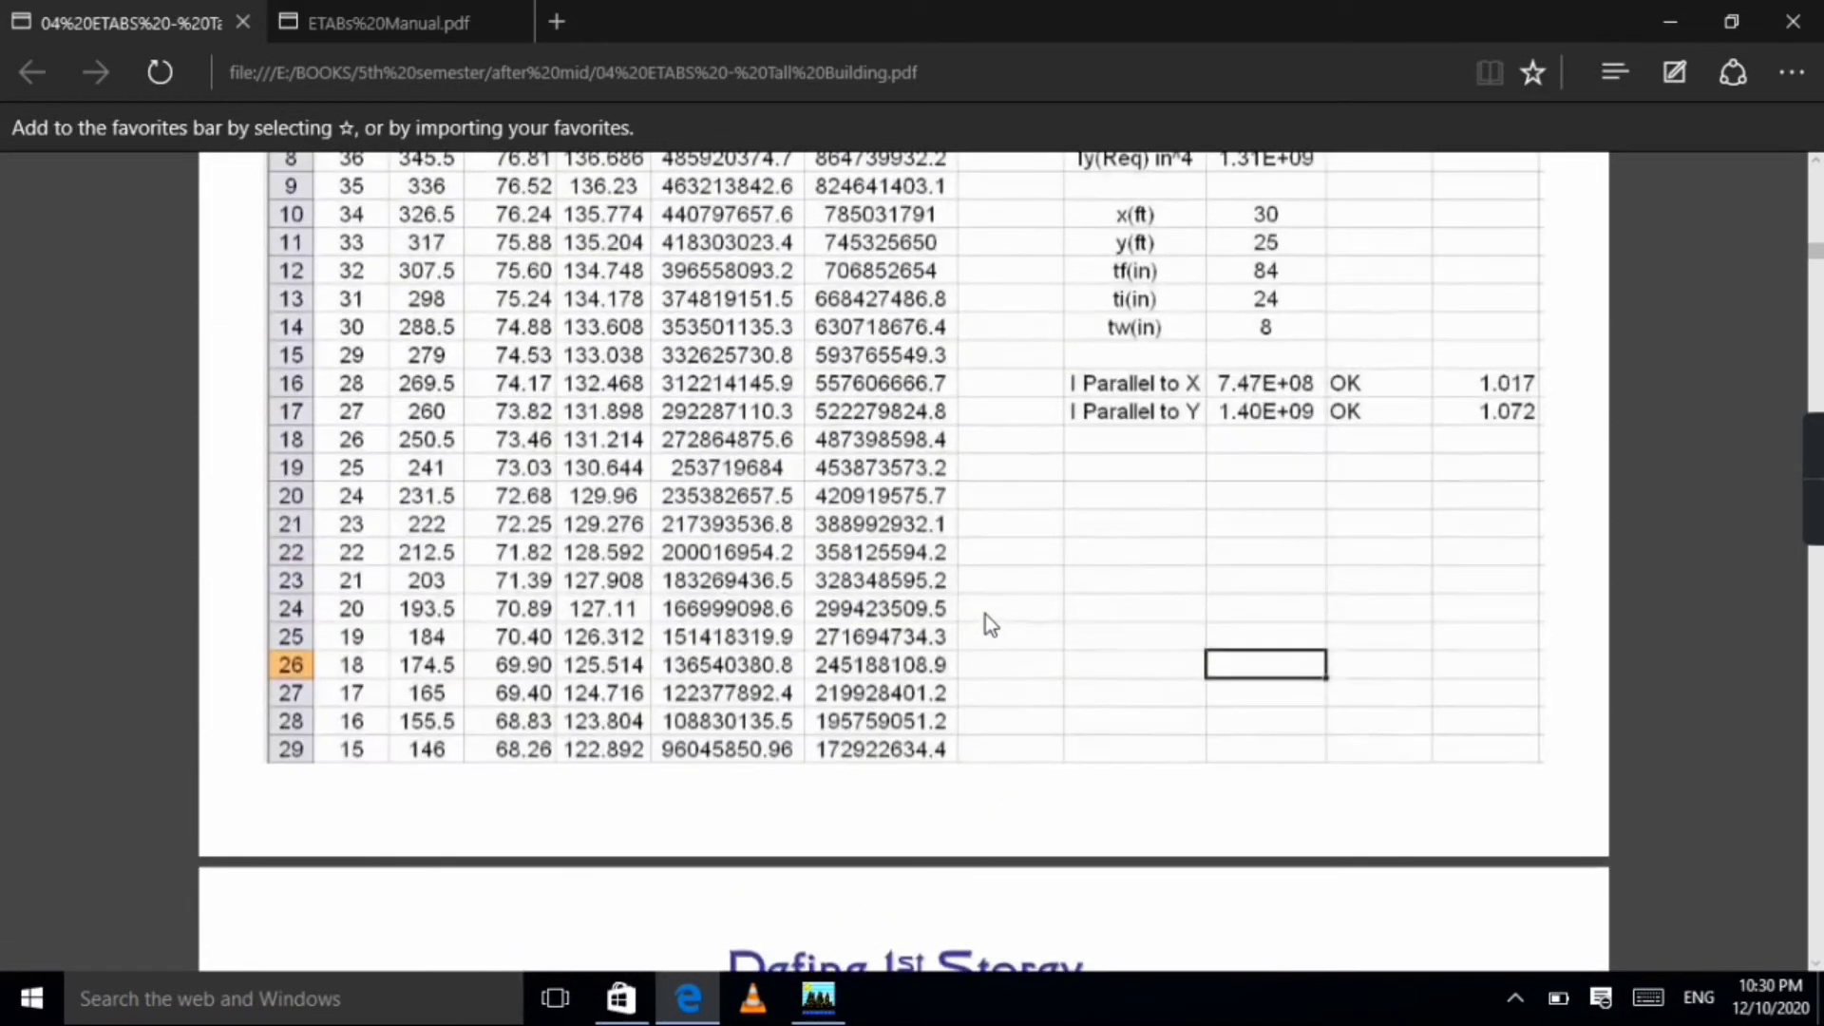
pyautogui.scroll(10, 987, 609)
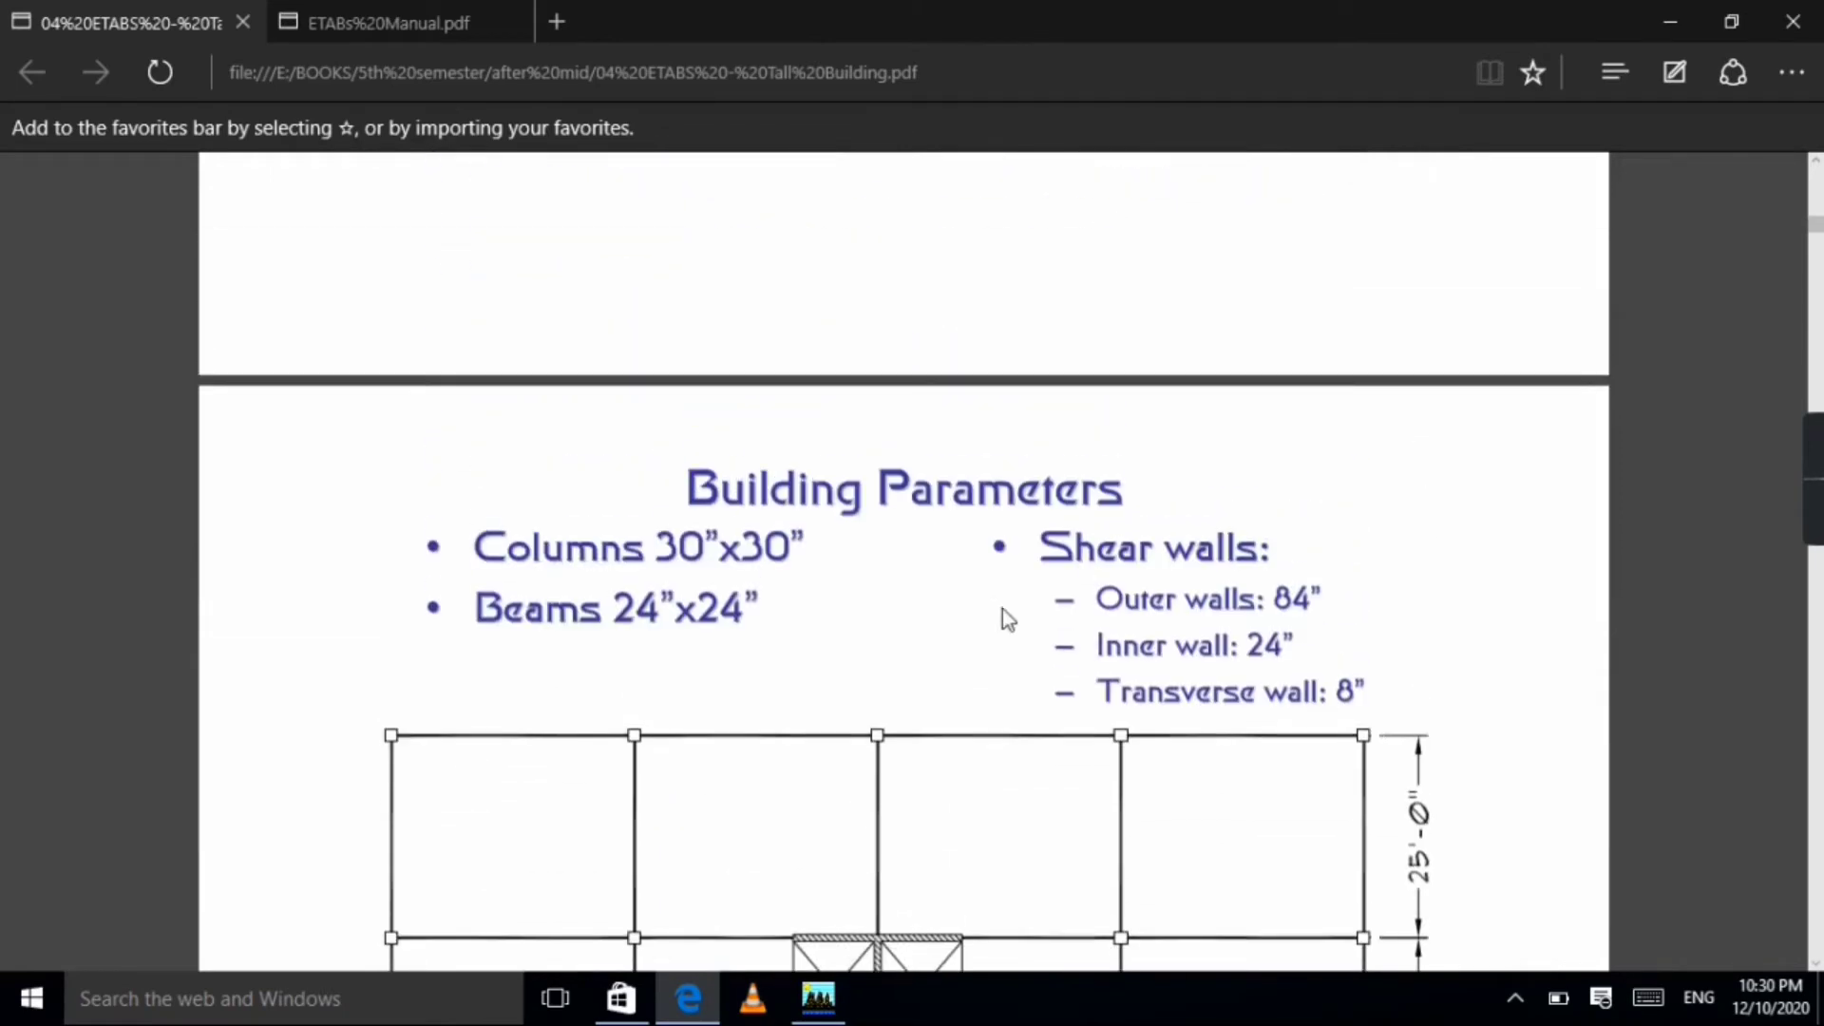
pyautogui.scroll(-10, 1173, 514)
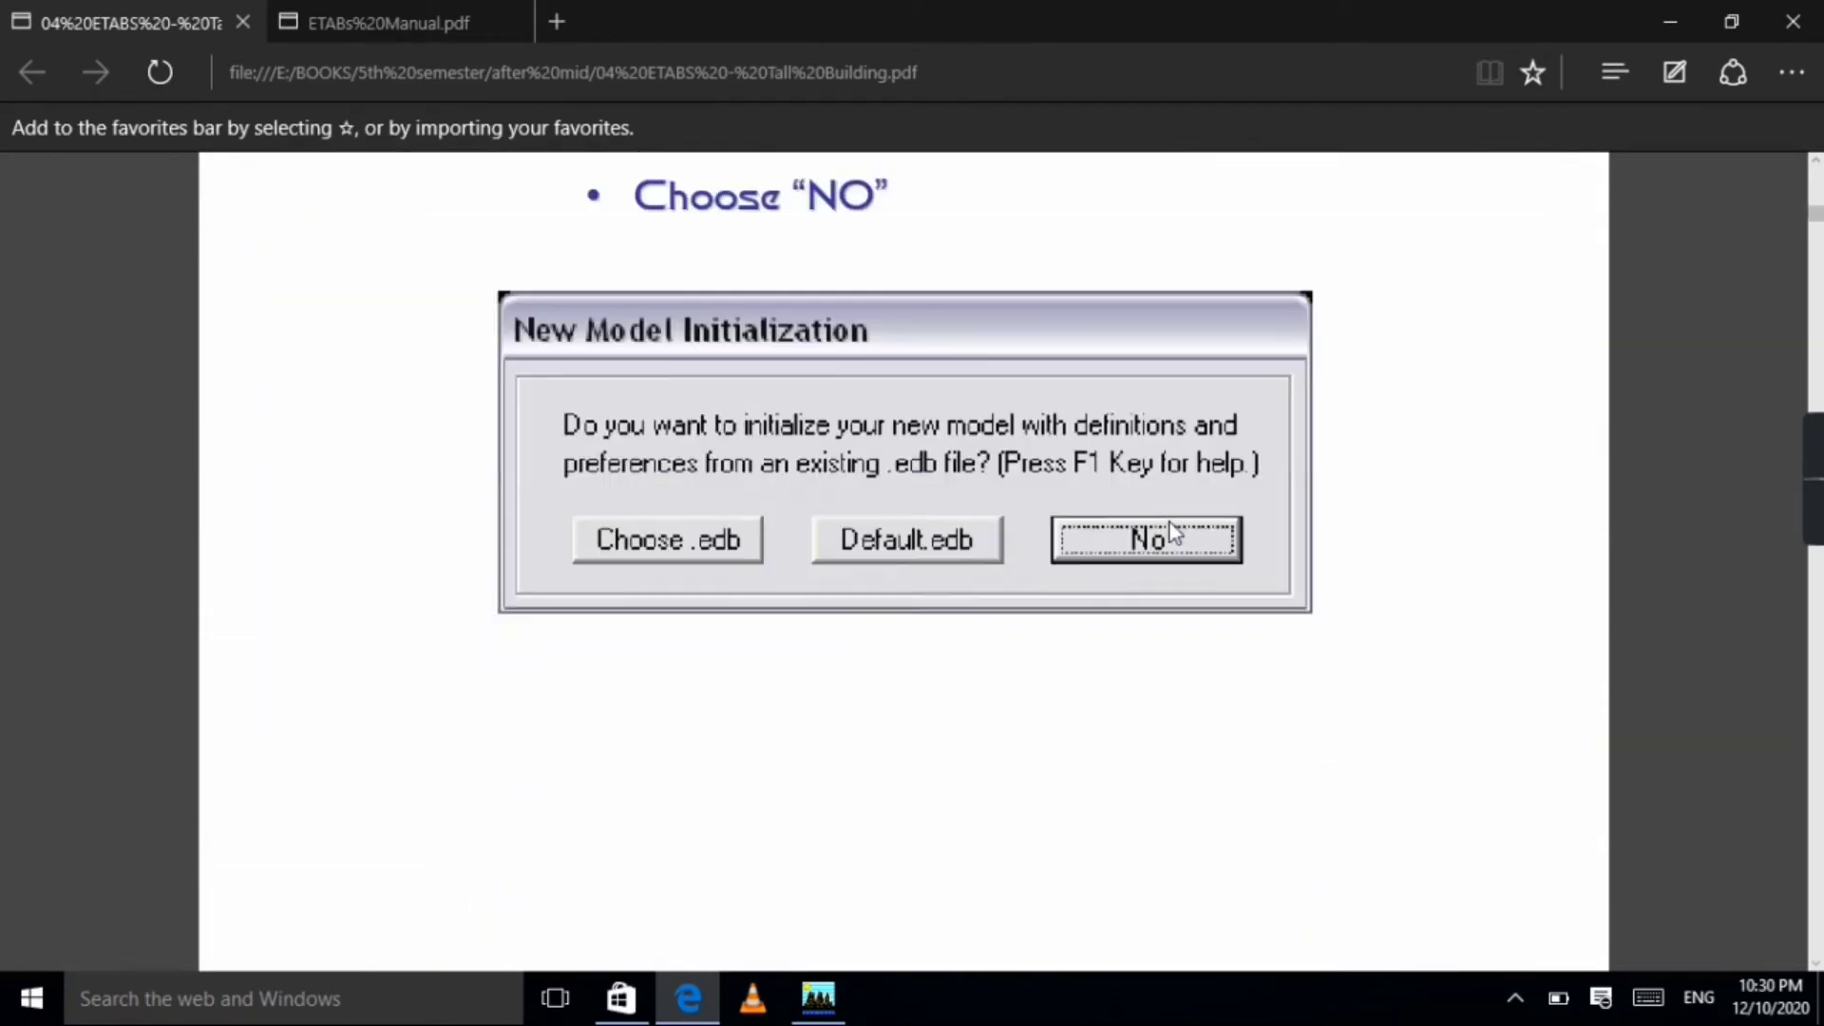
pyautogui.scroll(17, 1170, 522)
pyautogui.scroll(-12, 853, 708)
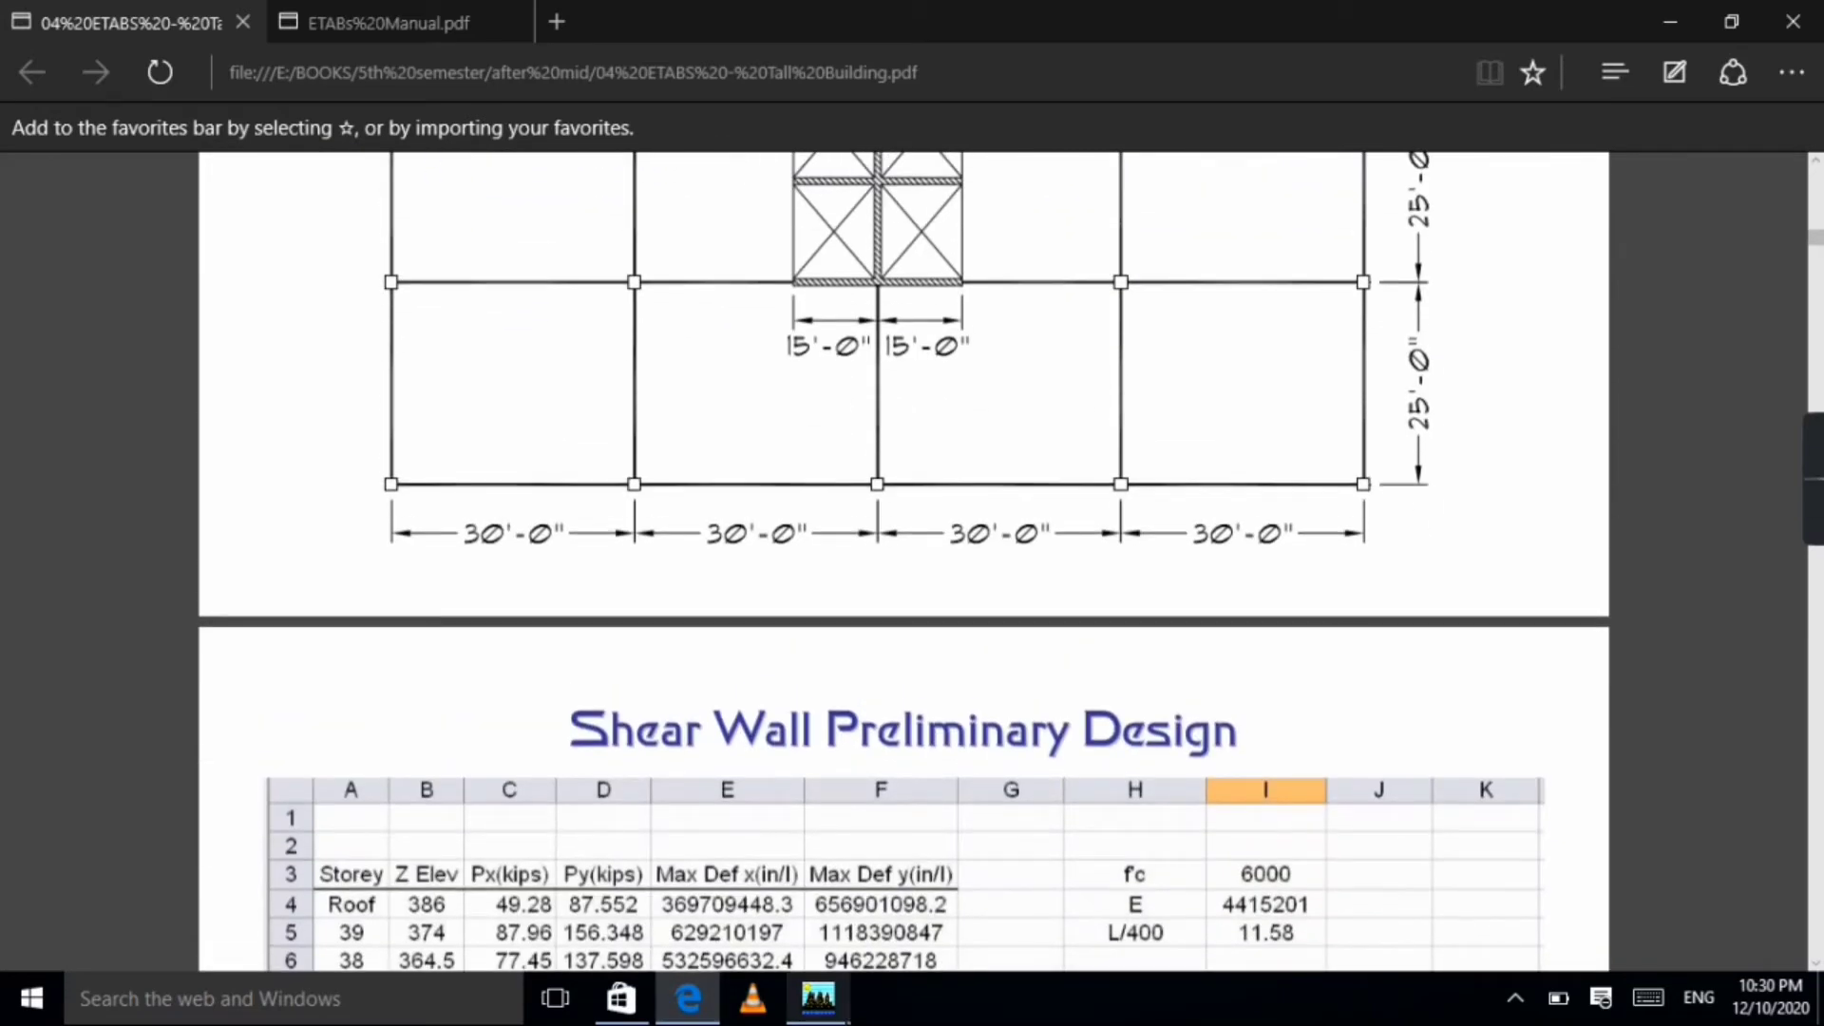
# Switch back to ETABS and generate the model from the defined grid and story data with the Grid Only option.
pyautogui.click(818, 997)
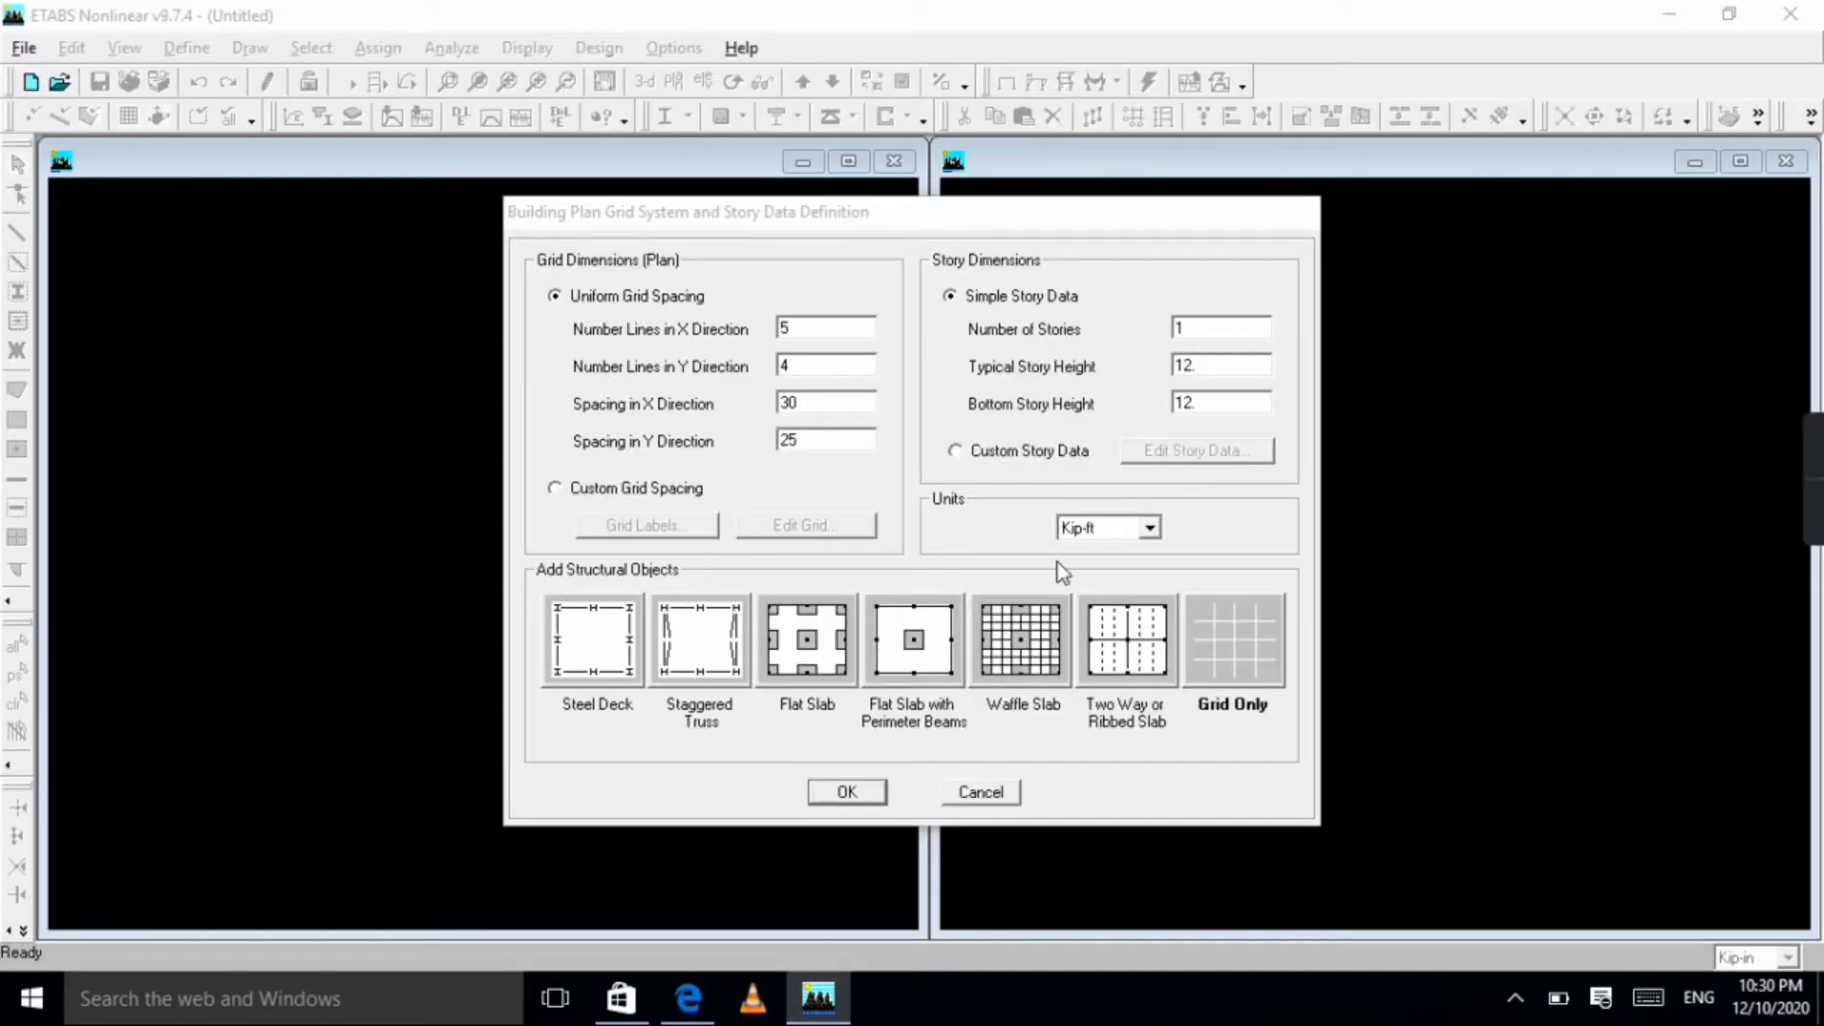
pyautogui.click(1256, 669)
pyautogui.click(853, 791)
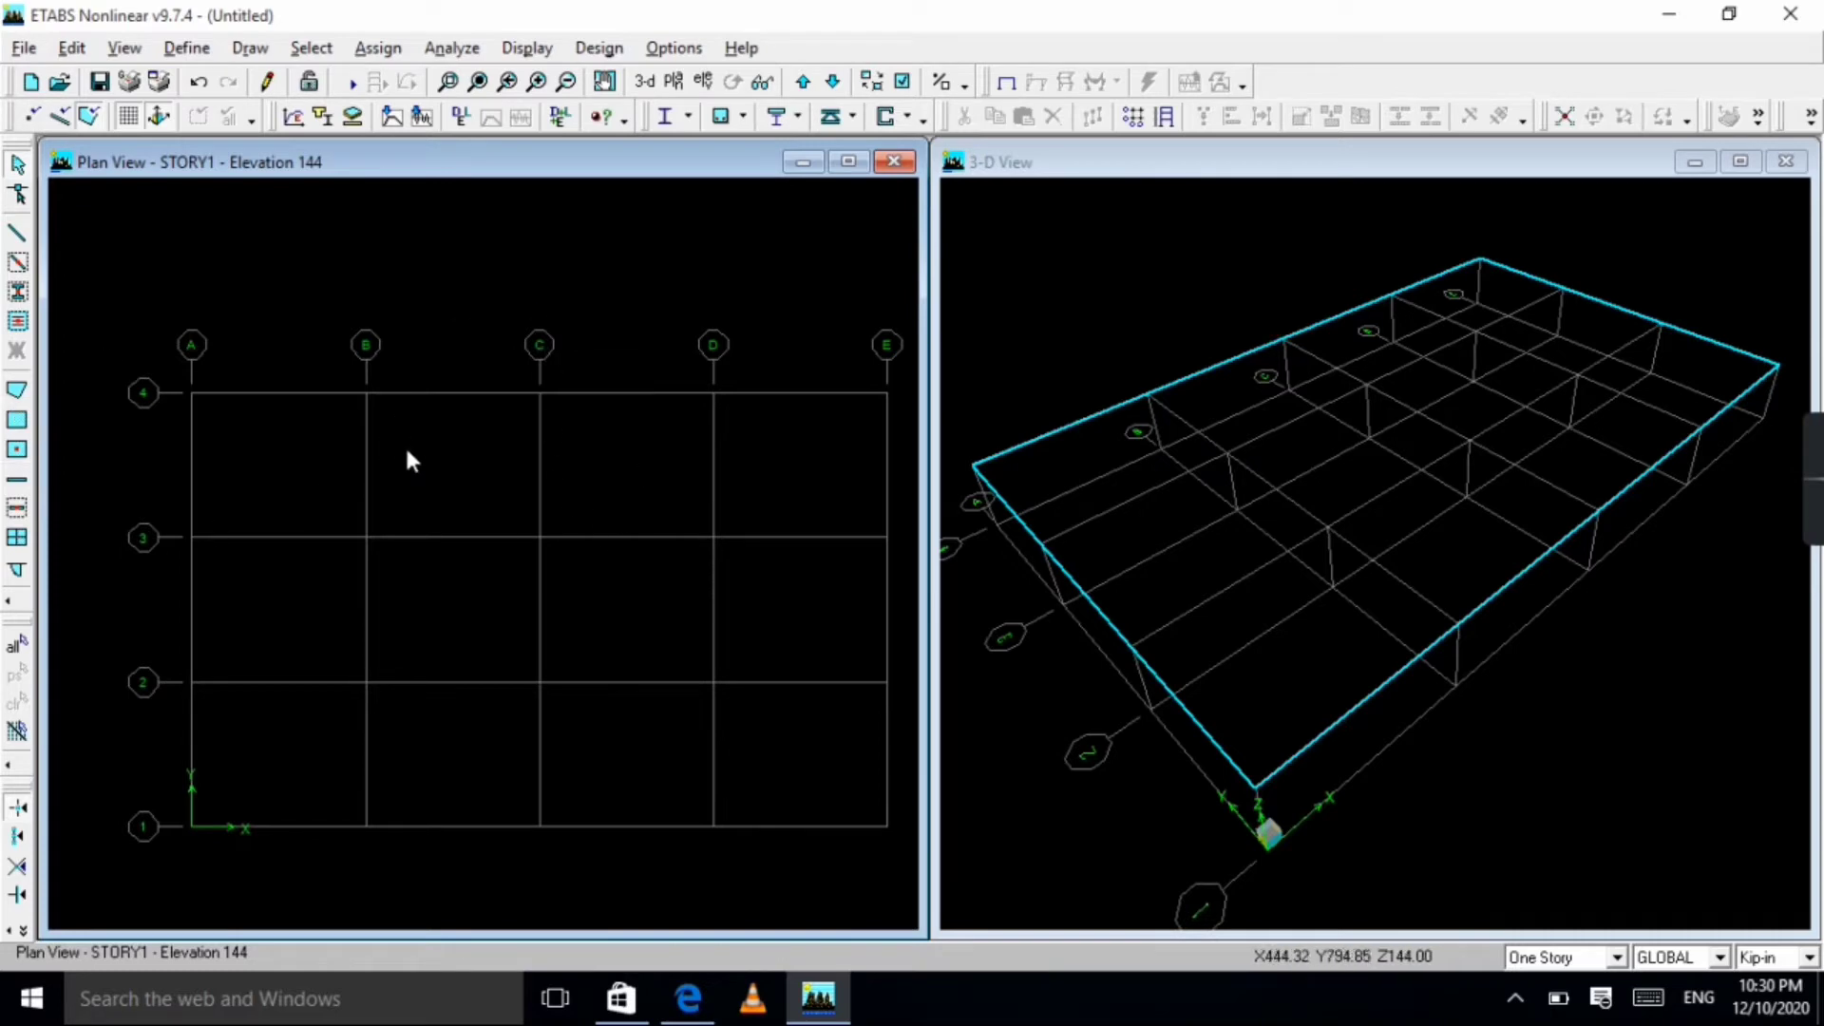
pyautogui.scroll(-1, 471, 430)
pyautogui.scroll(-1, 470, 432)
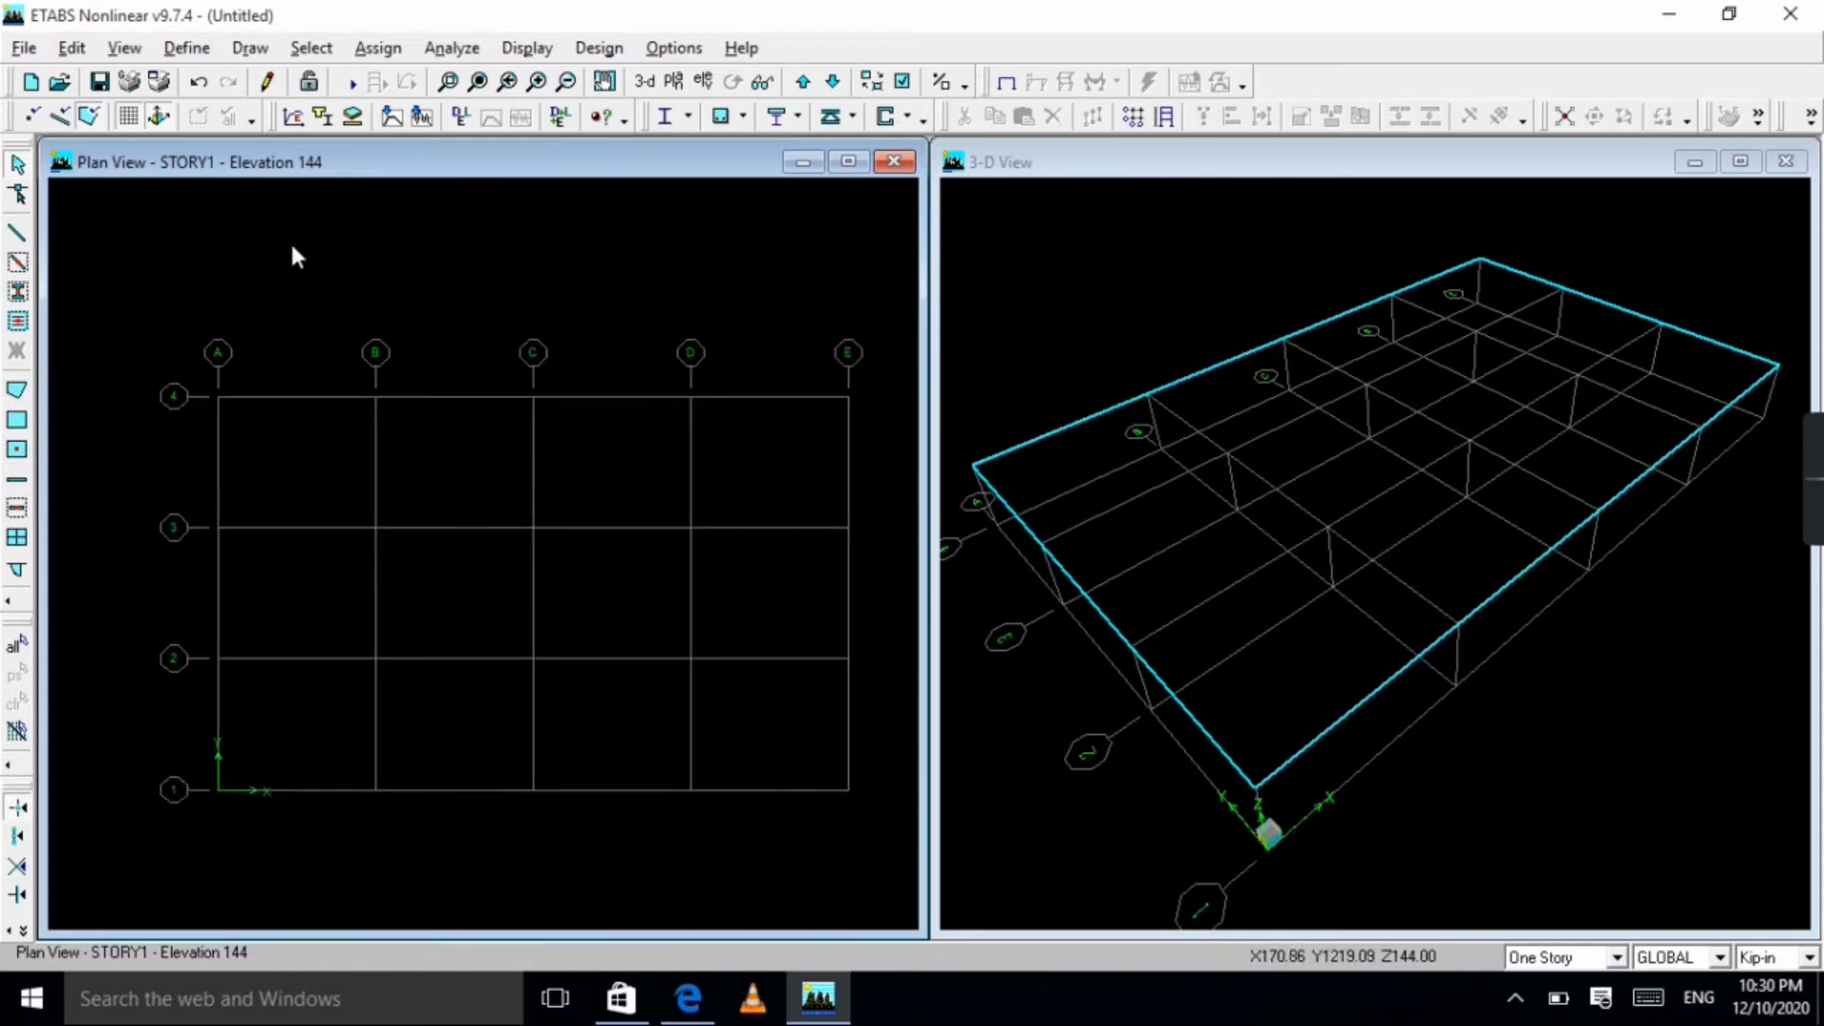
# Add a concrete material named CONC4 with a specified compressive strength of 6 and enter its modulus of elasticity.
pyautogui.click(187, 47)
pyautogui.click(250, 80)
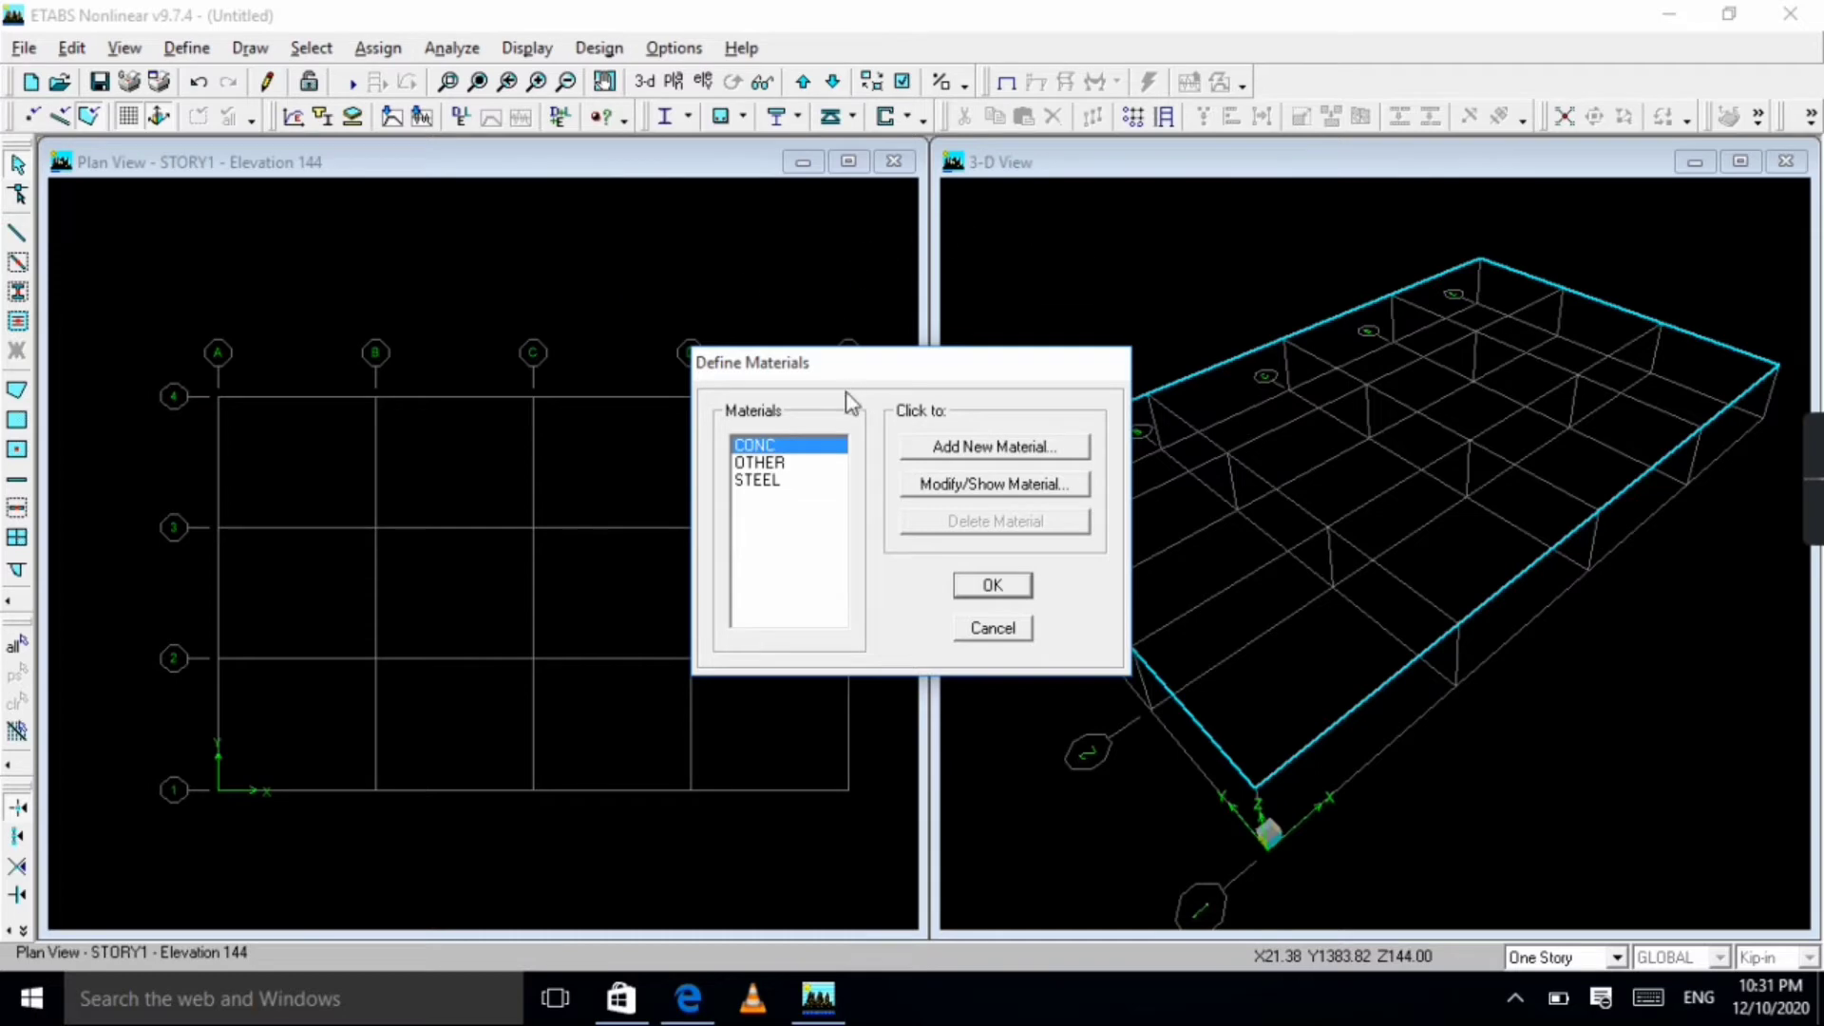
pyautogui.click(955, 447)
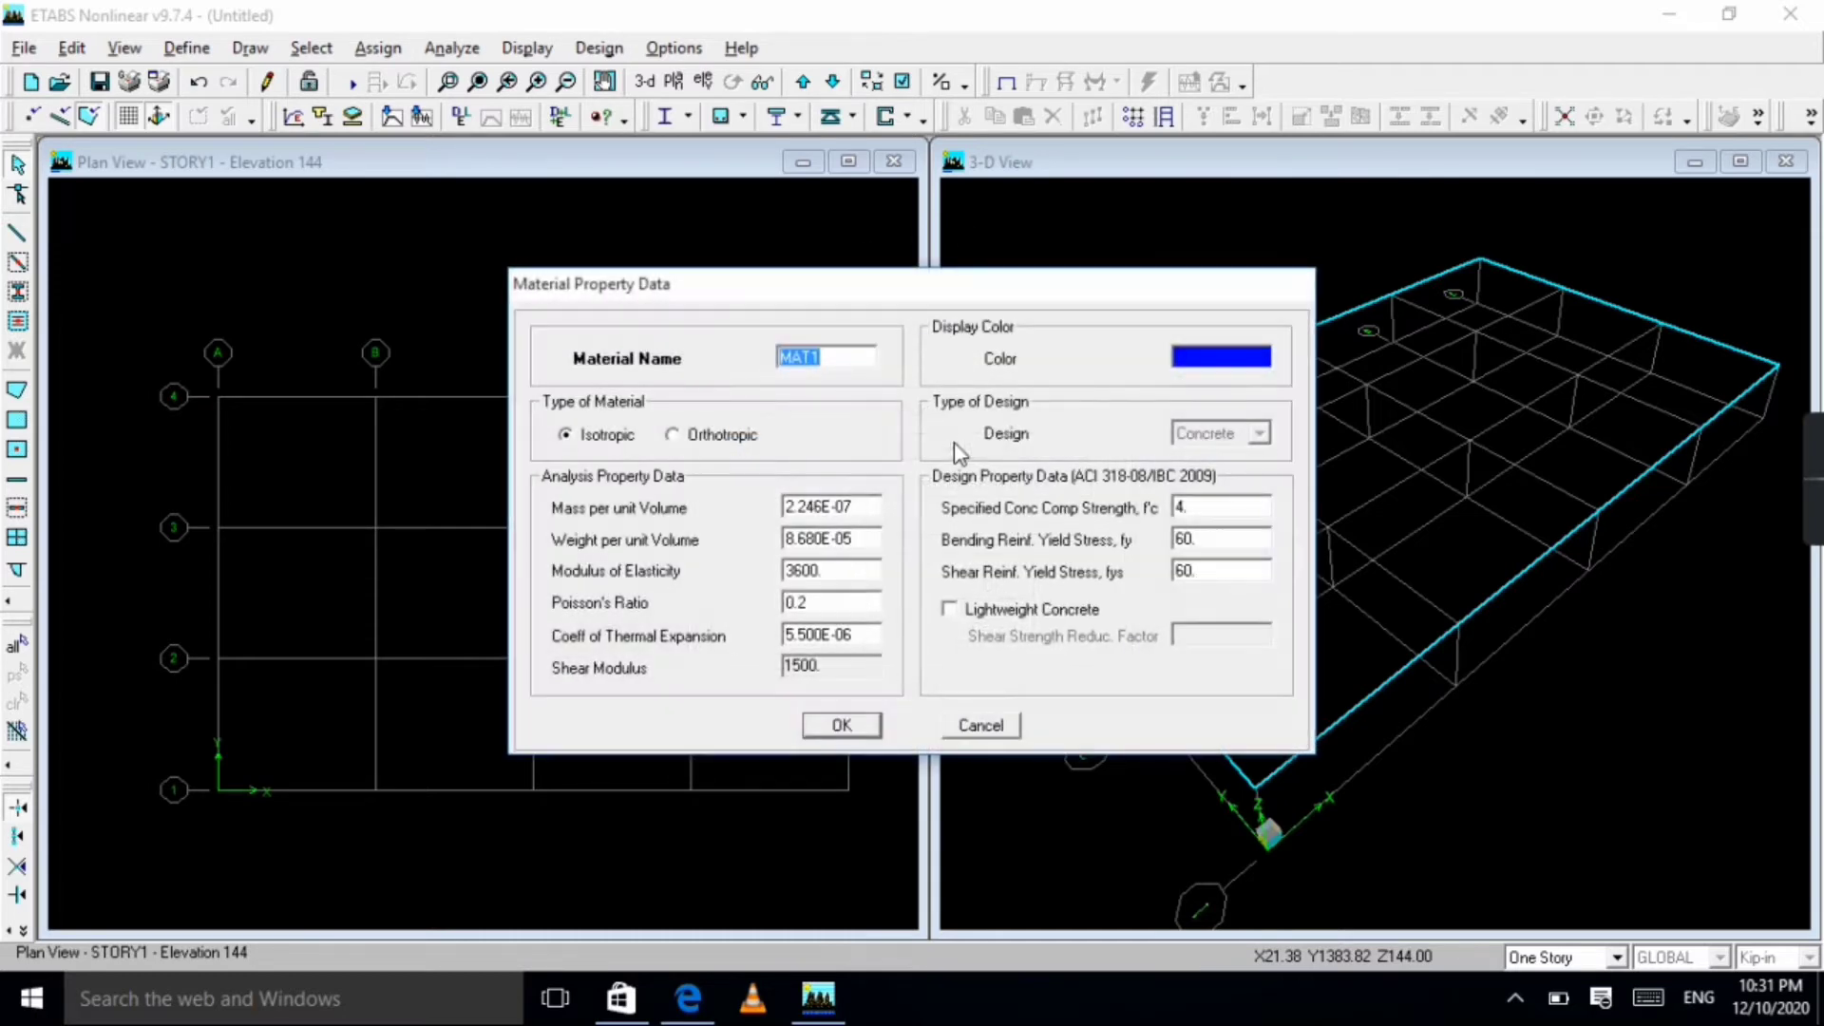
pyautogui.write('CONC4')
pyautogui.doubleClick(842, 575)
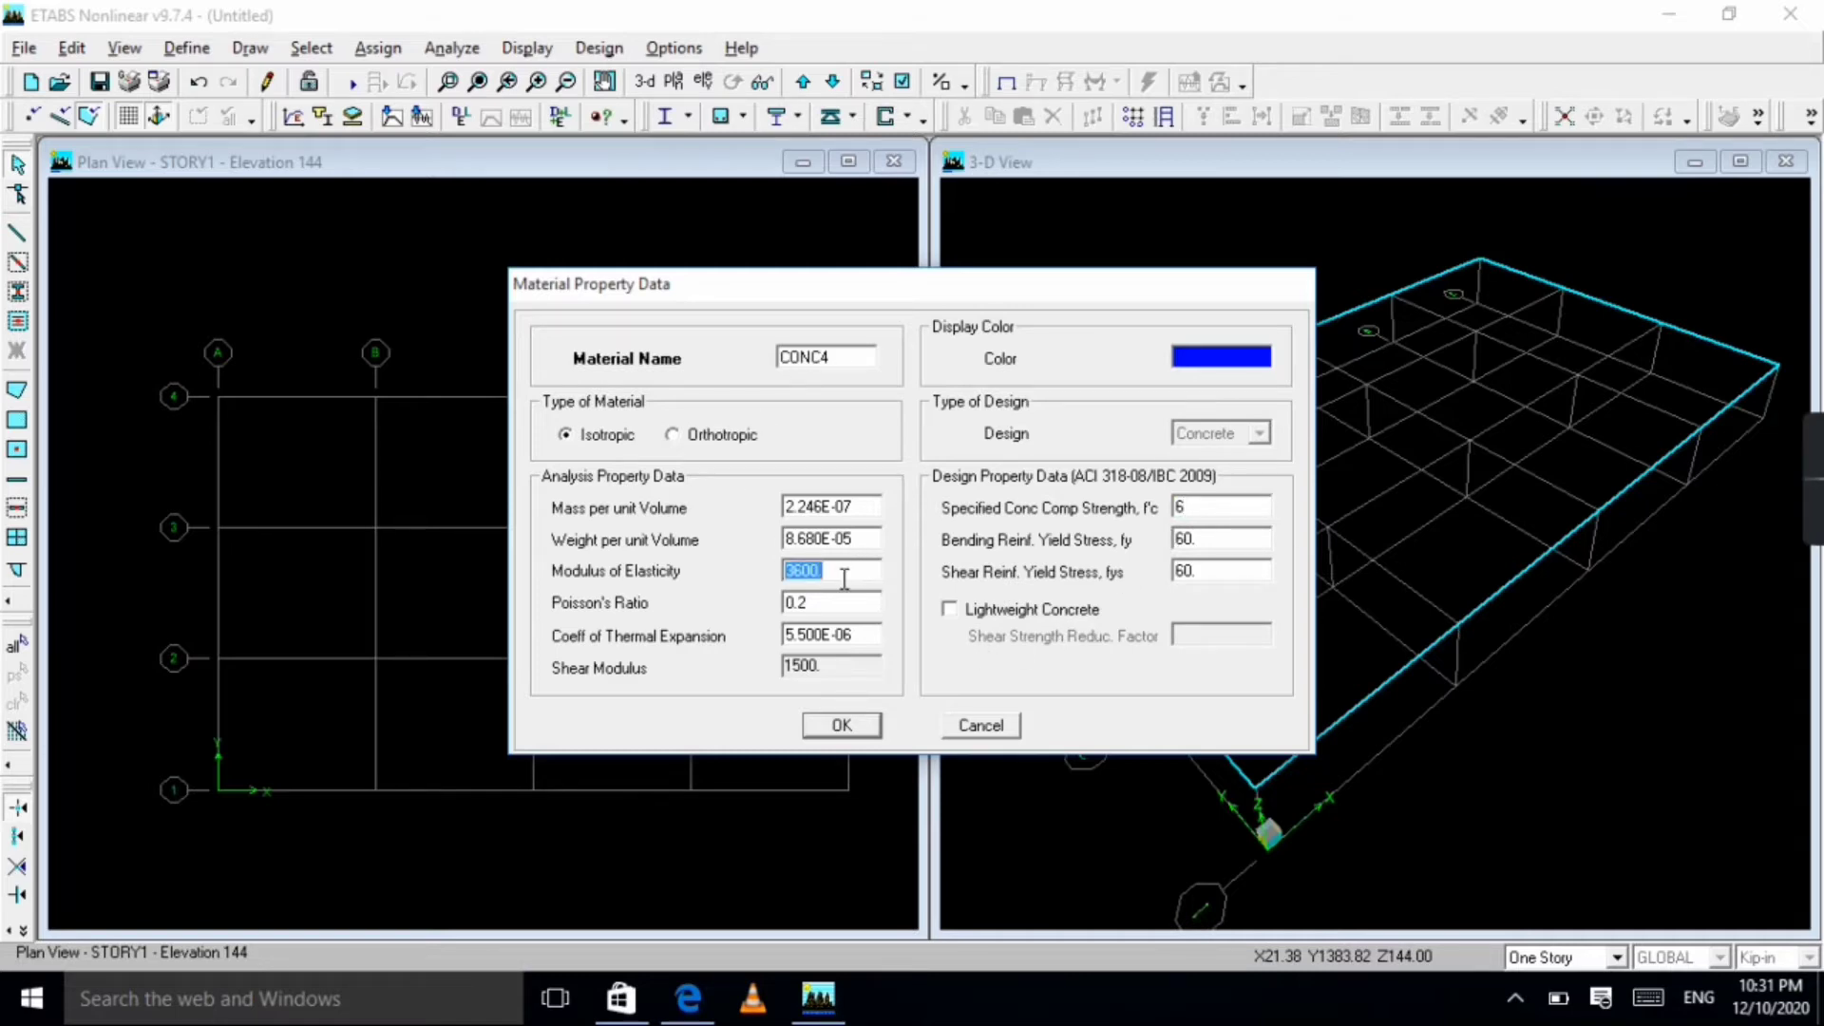
pyautogui.write('42')
pyautogui.click(839, 727)
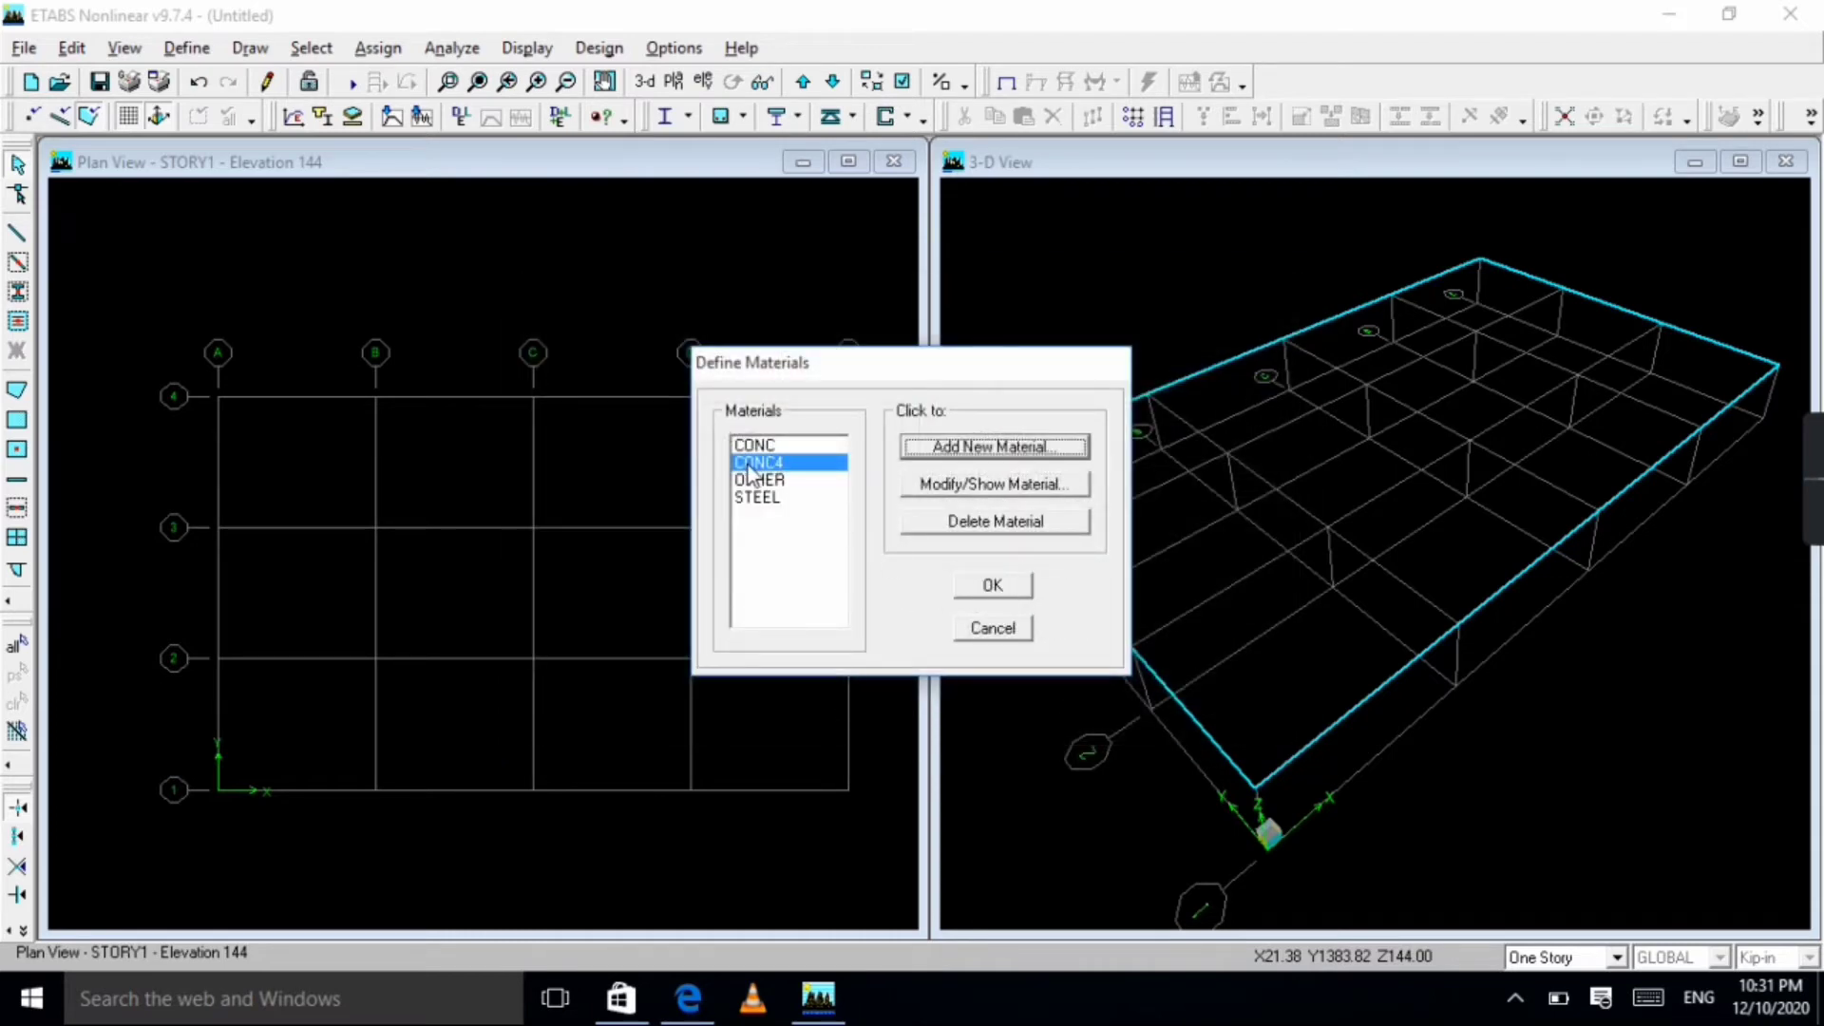
pyautogui.click(987, 586)
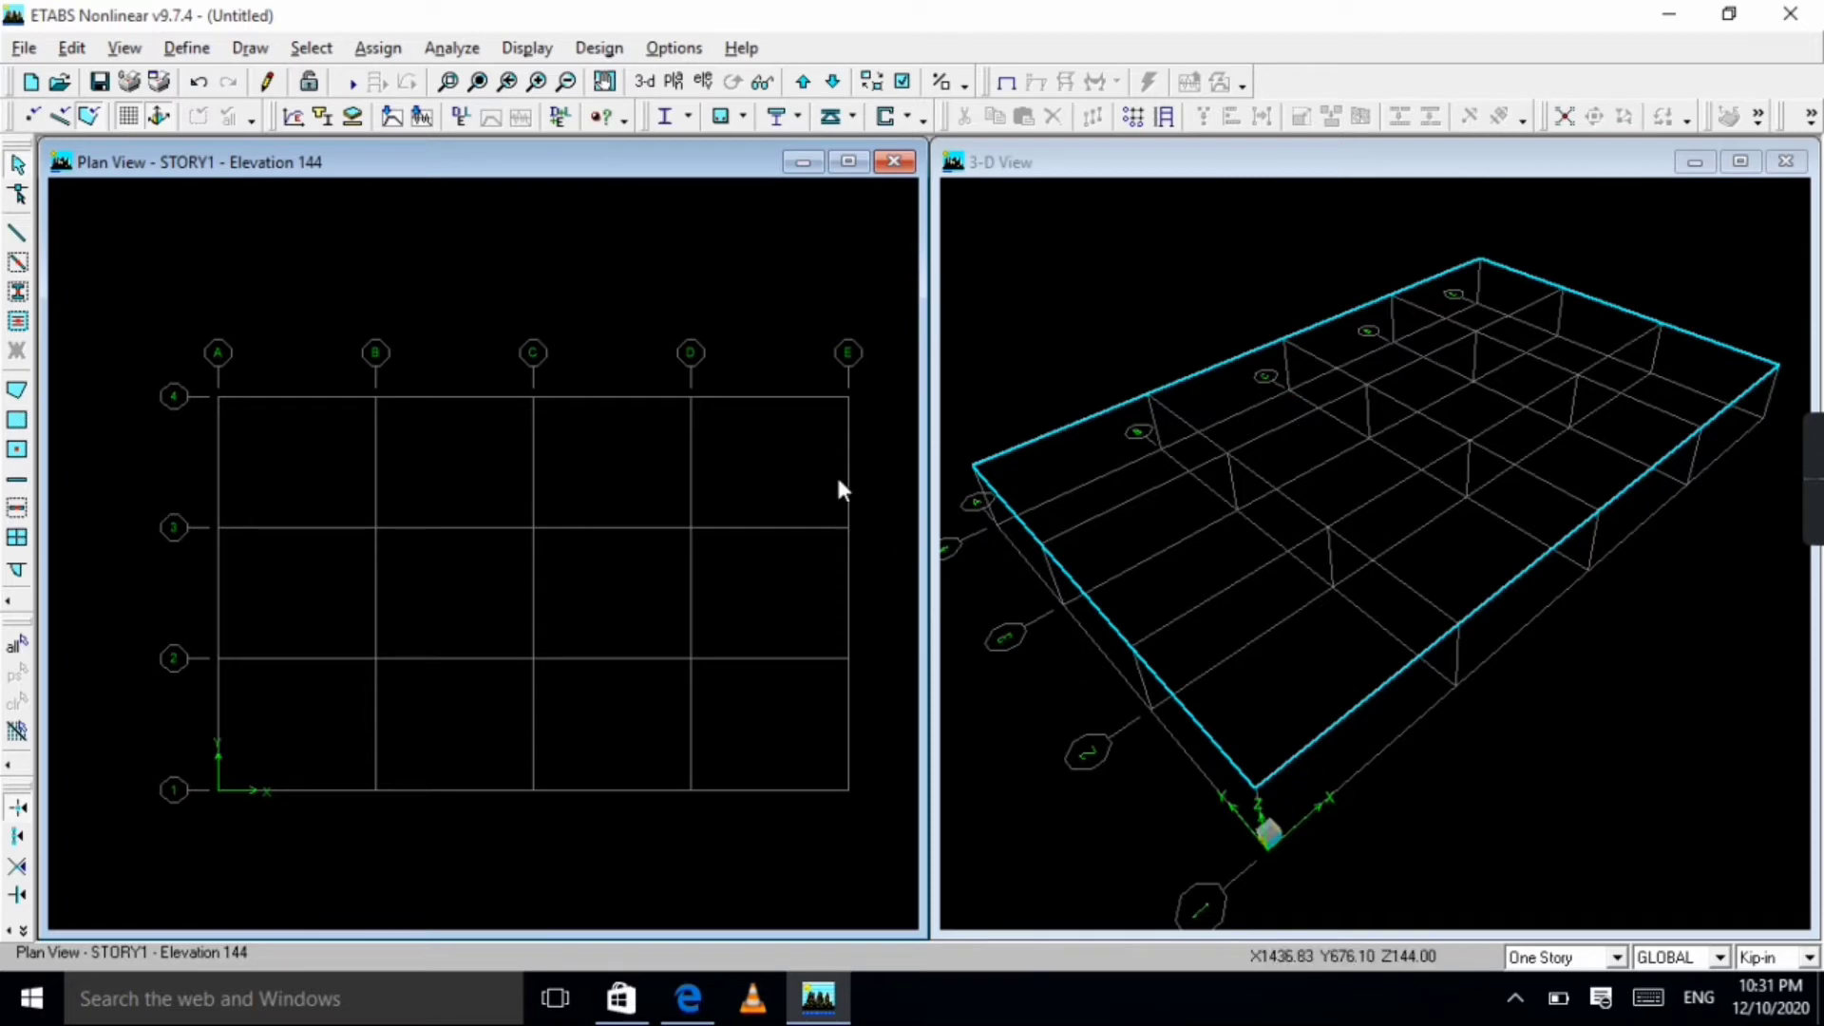
pyautogui.click(187, 48)
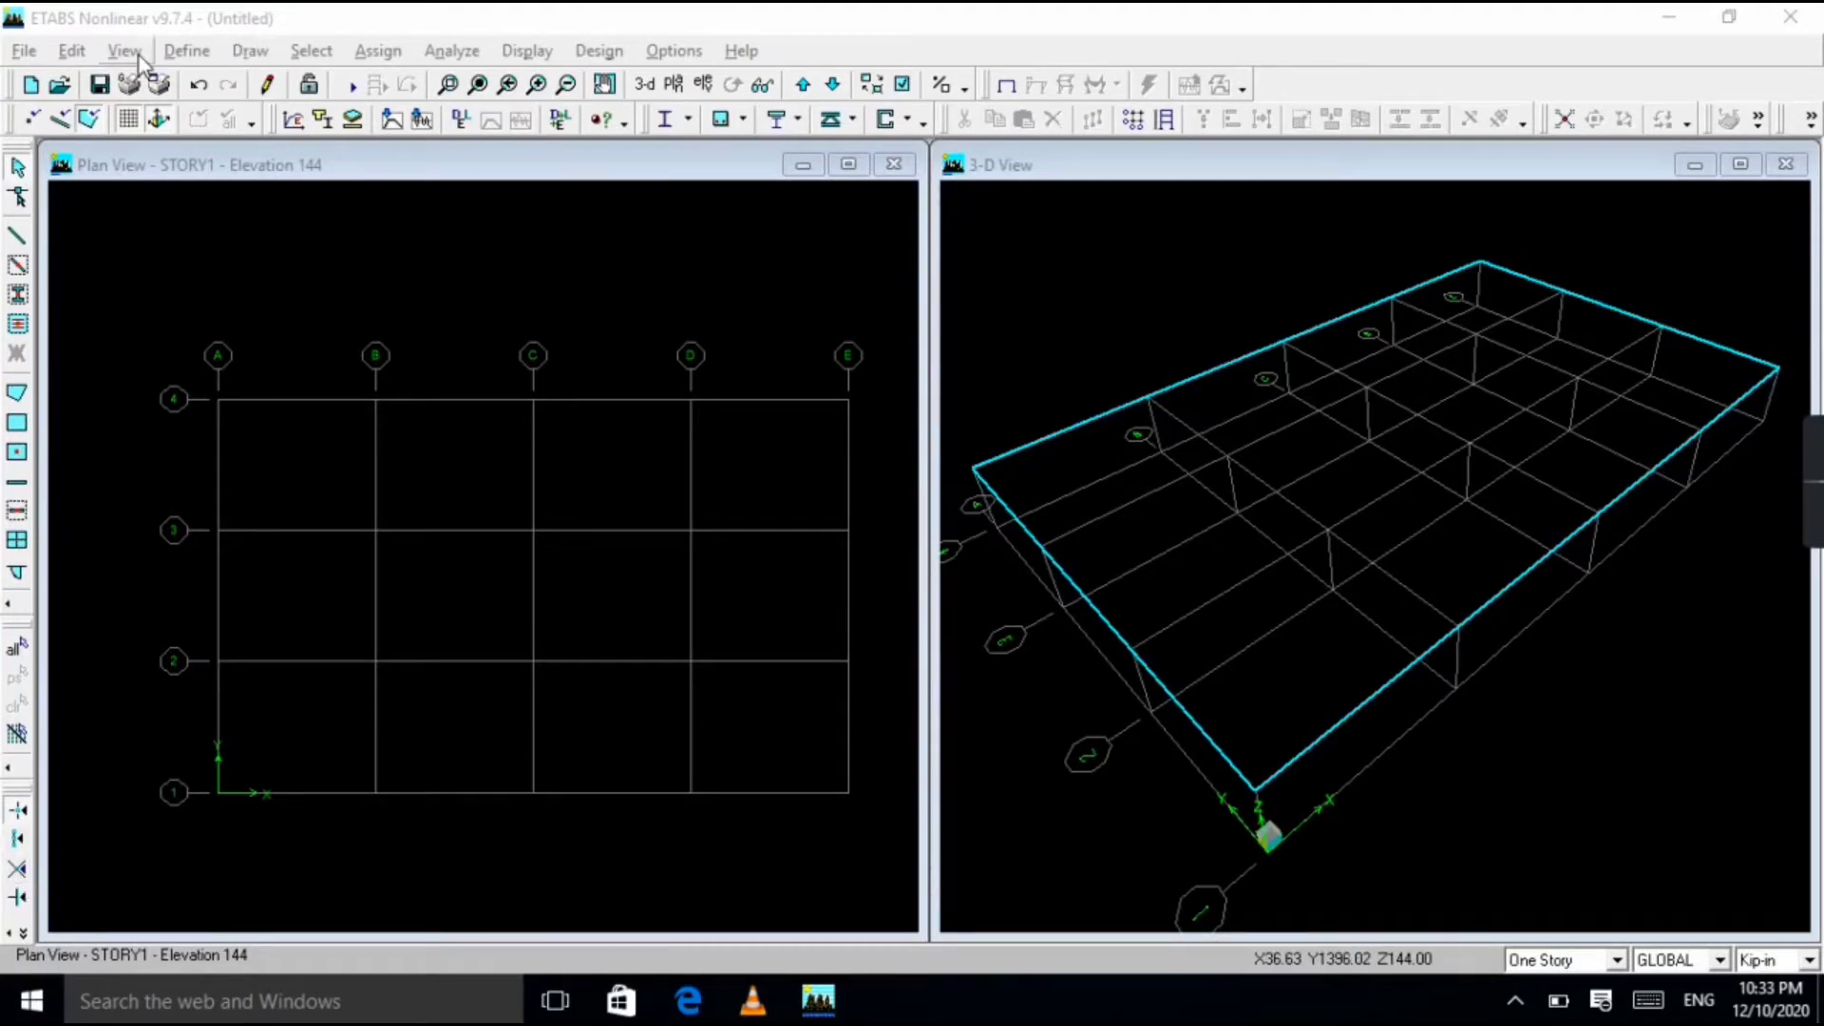
pyautogui.click(186, 50)
pyautogui.moveTo(145, 57)
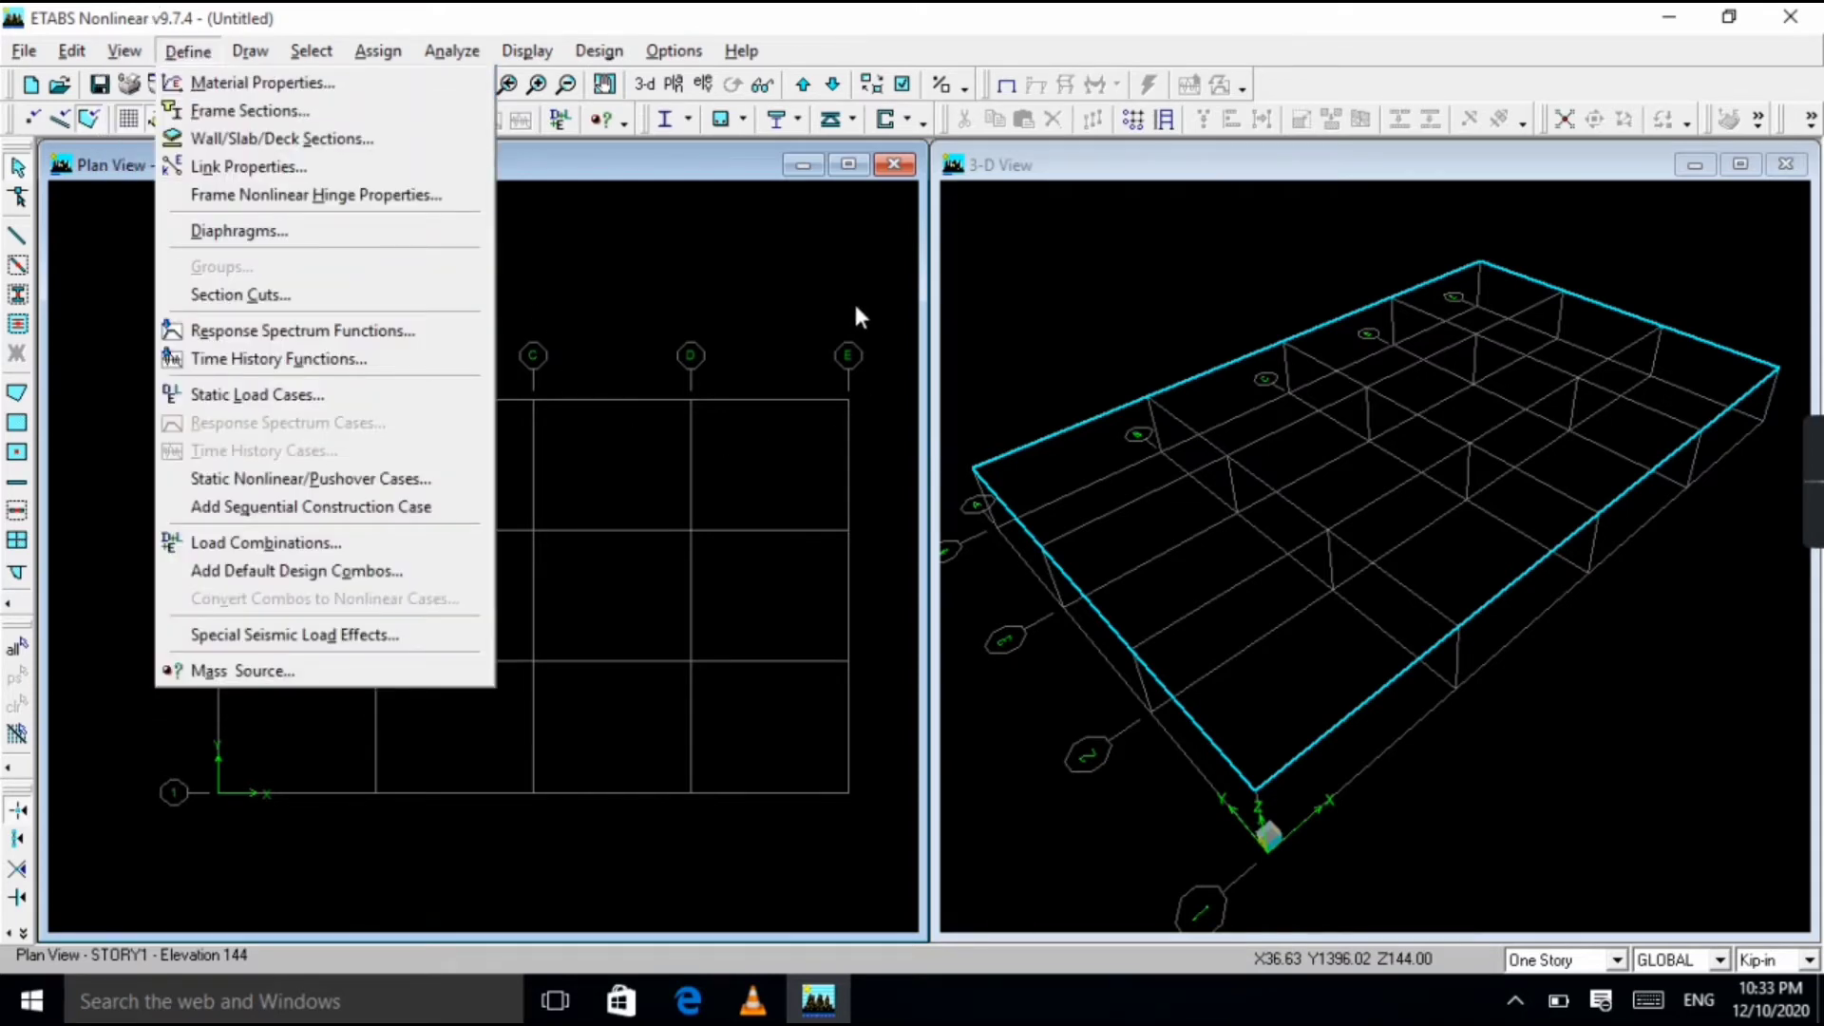
pyautogui.click(857, 316)
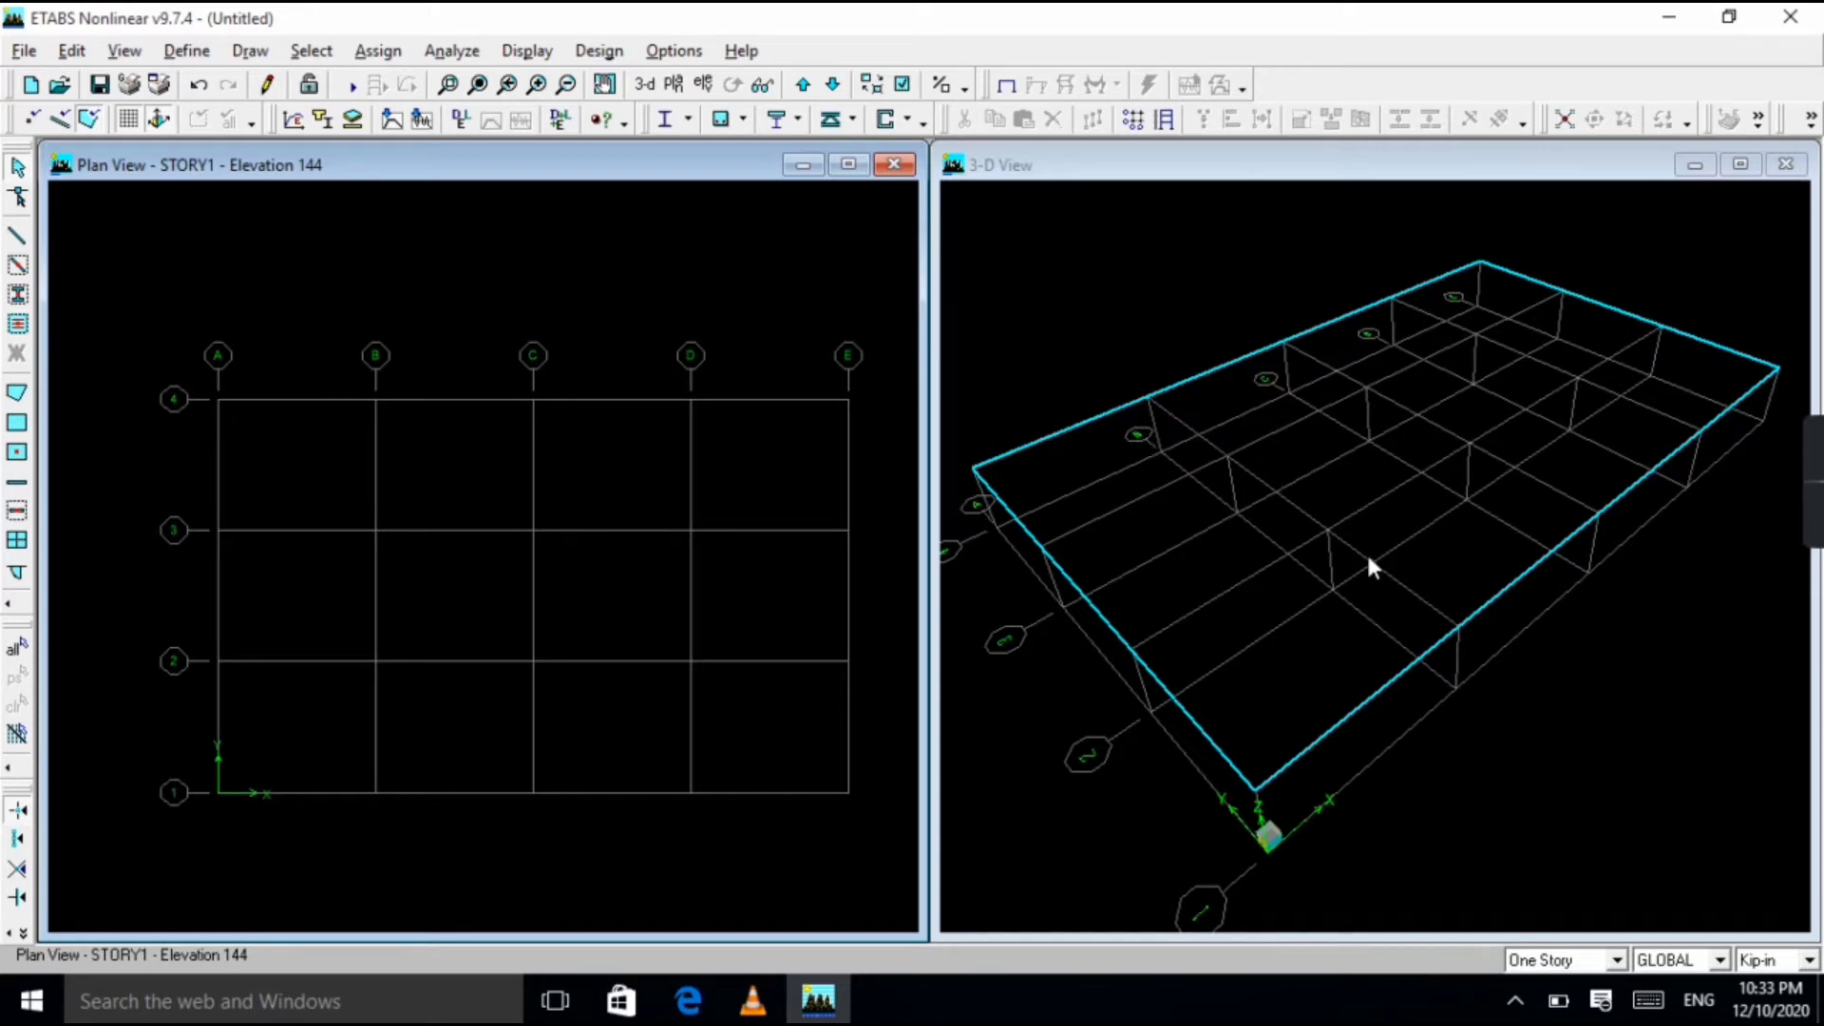
# Start a new rectangular section in the frame section definitions.
pyautogui.click(187, 51)
pyautogui.click(228, 110)
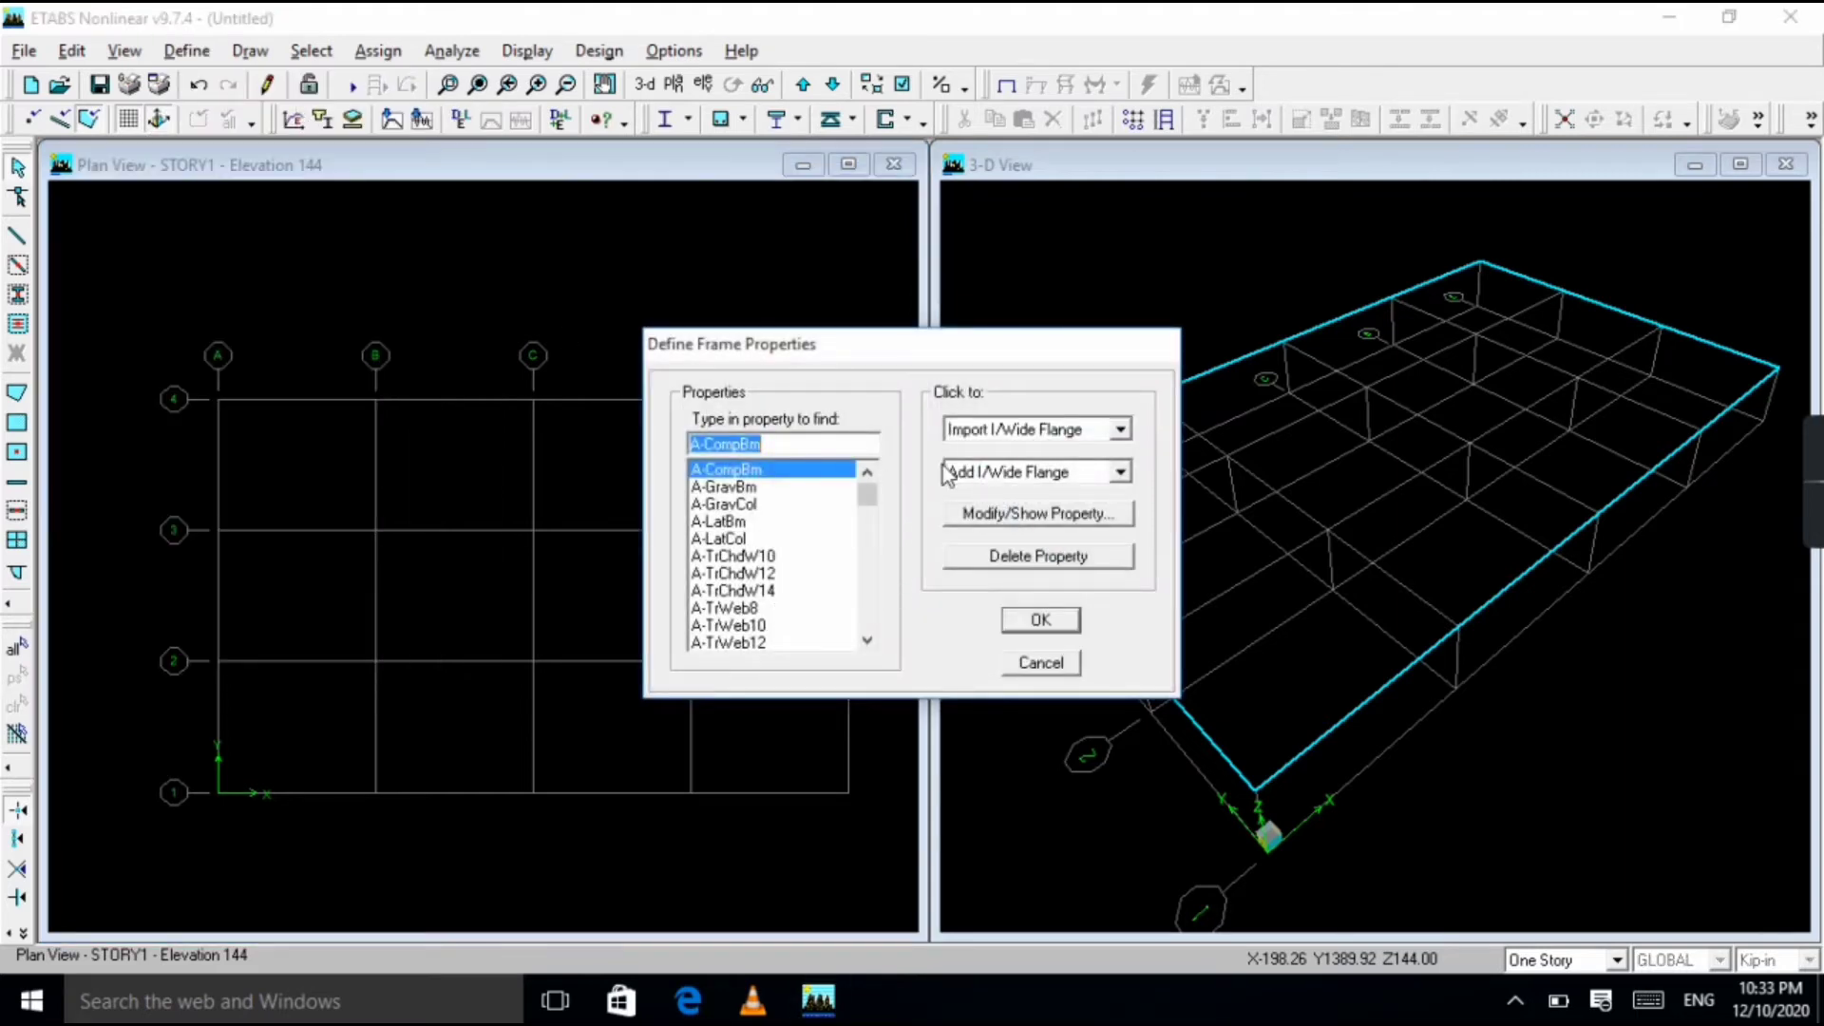
pyautogui.click(1039, 480)
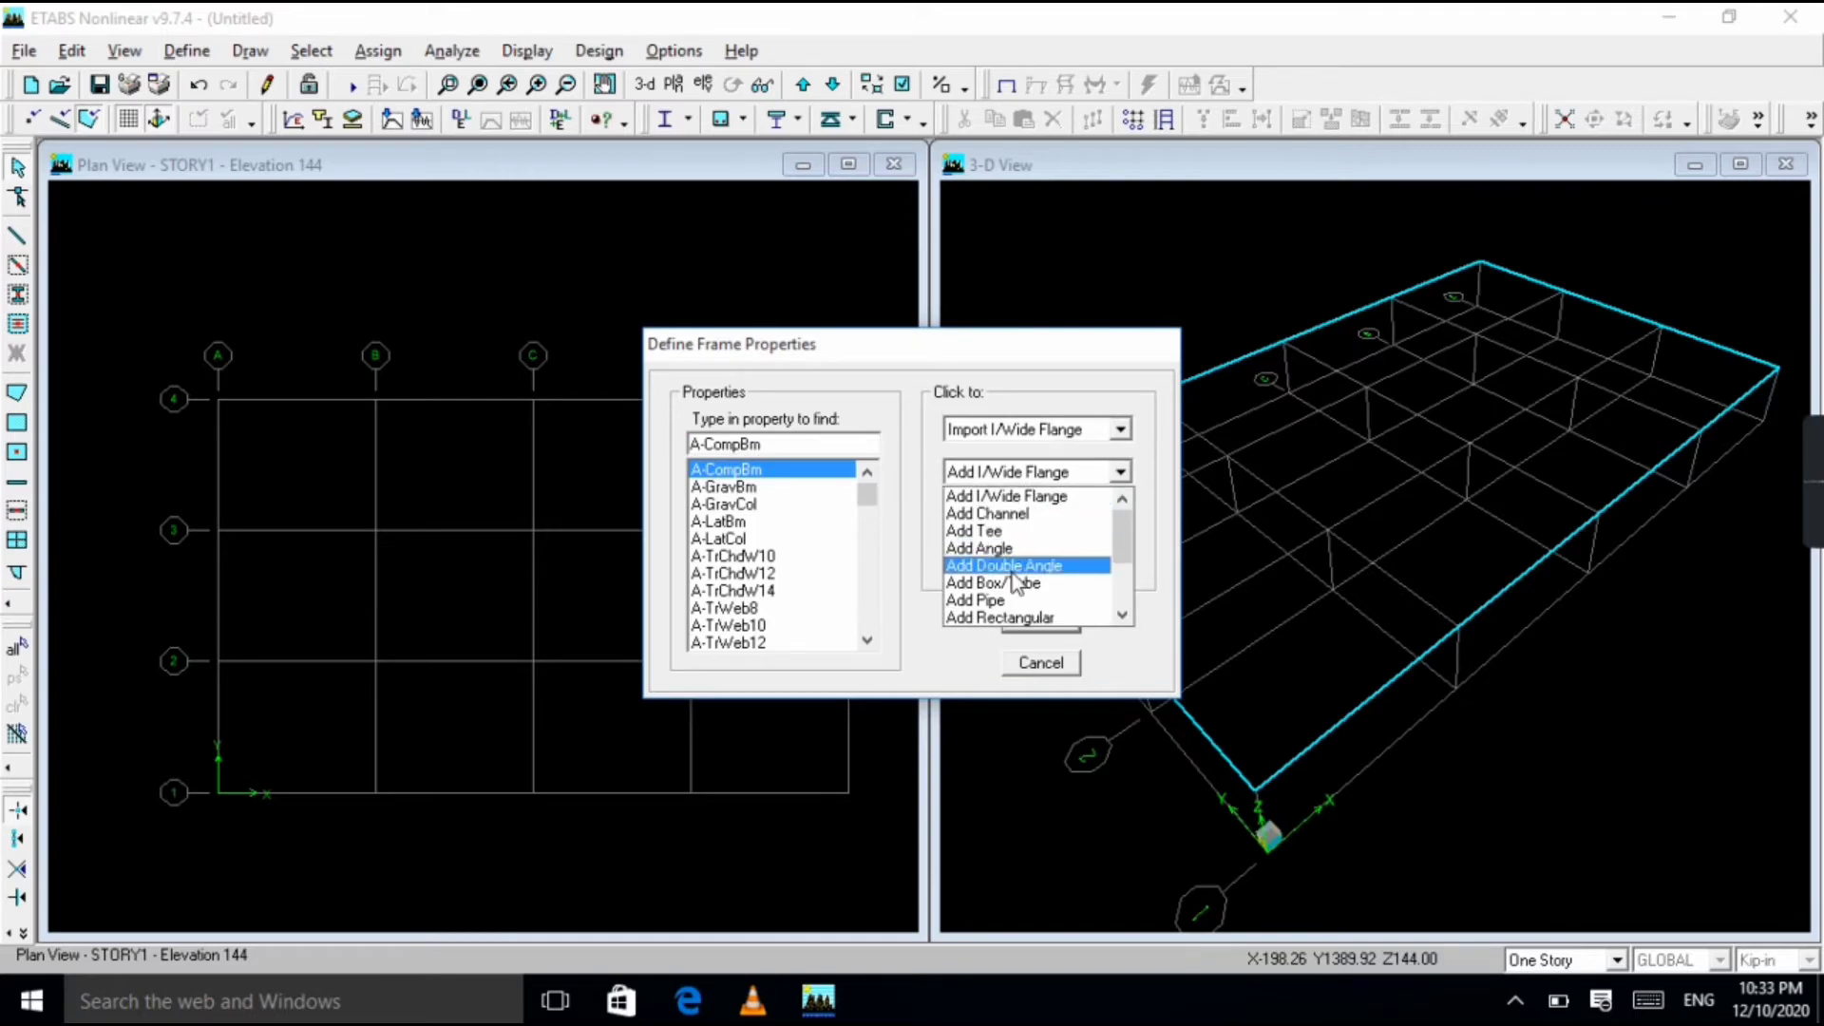
pyautogui.scroll(-1, 1016, 581)
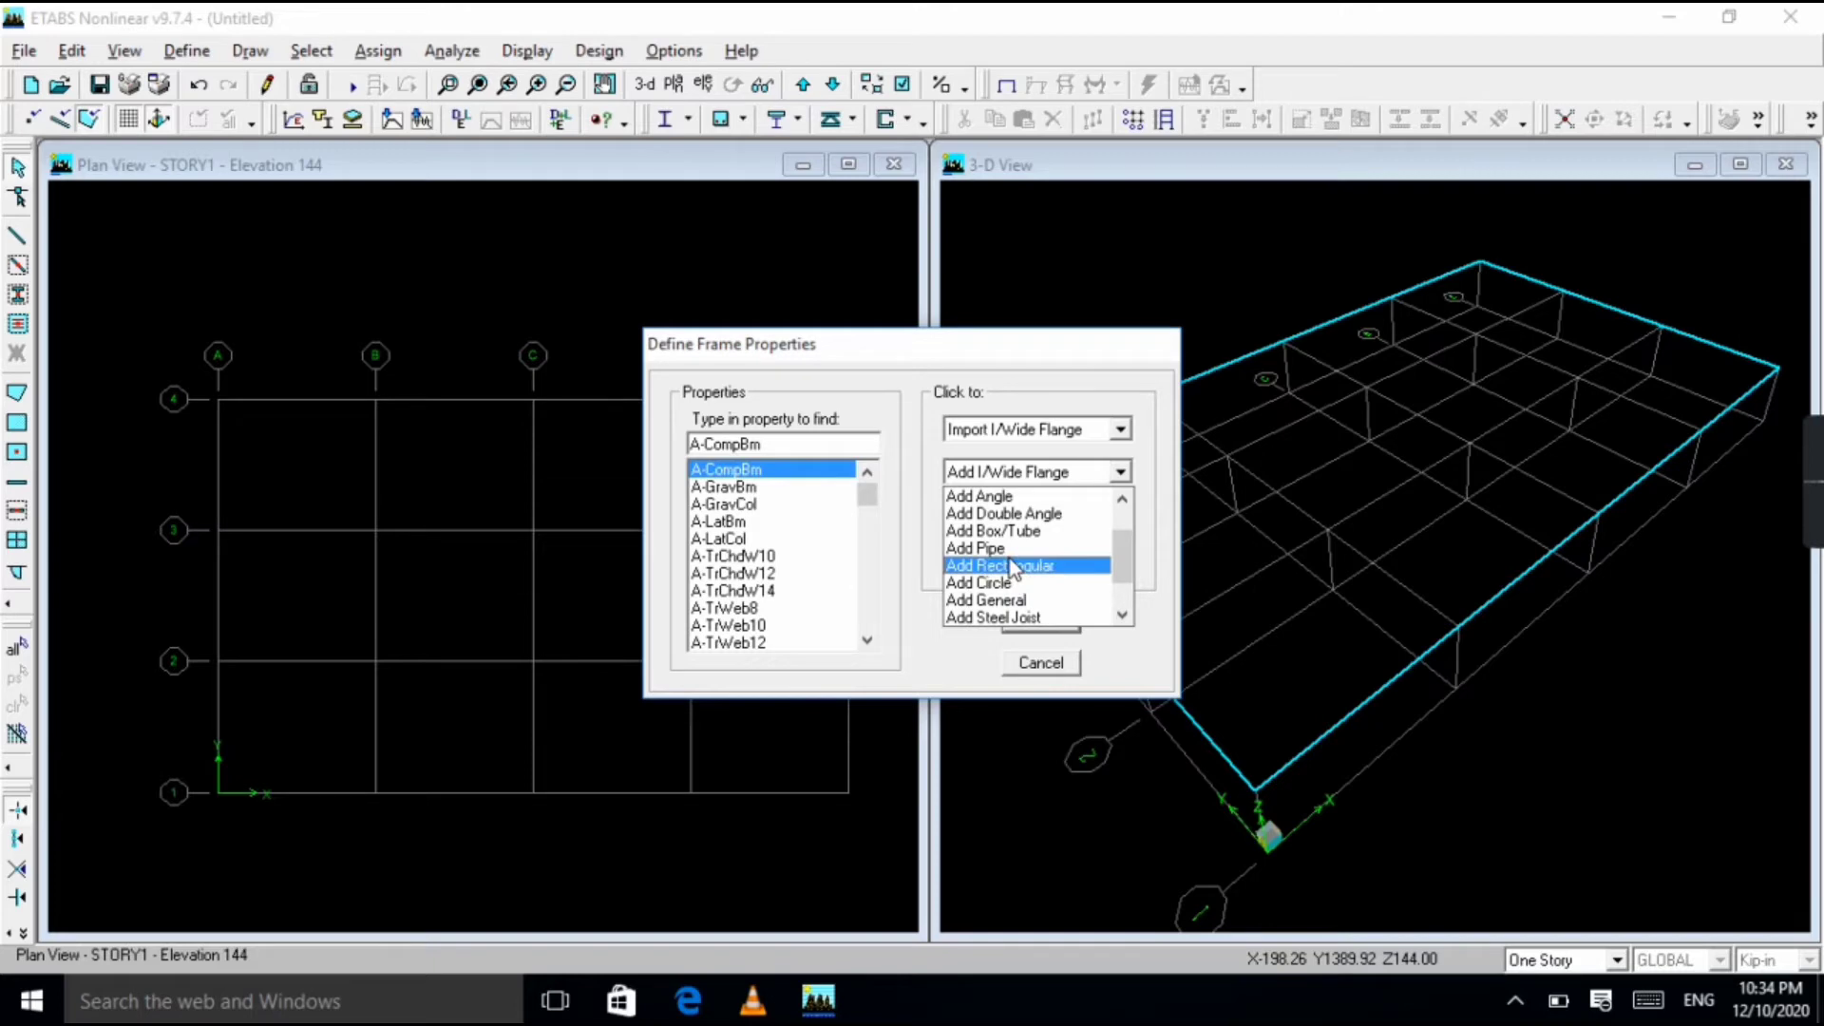
pyautogui.click(1011, 566)
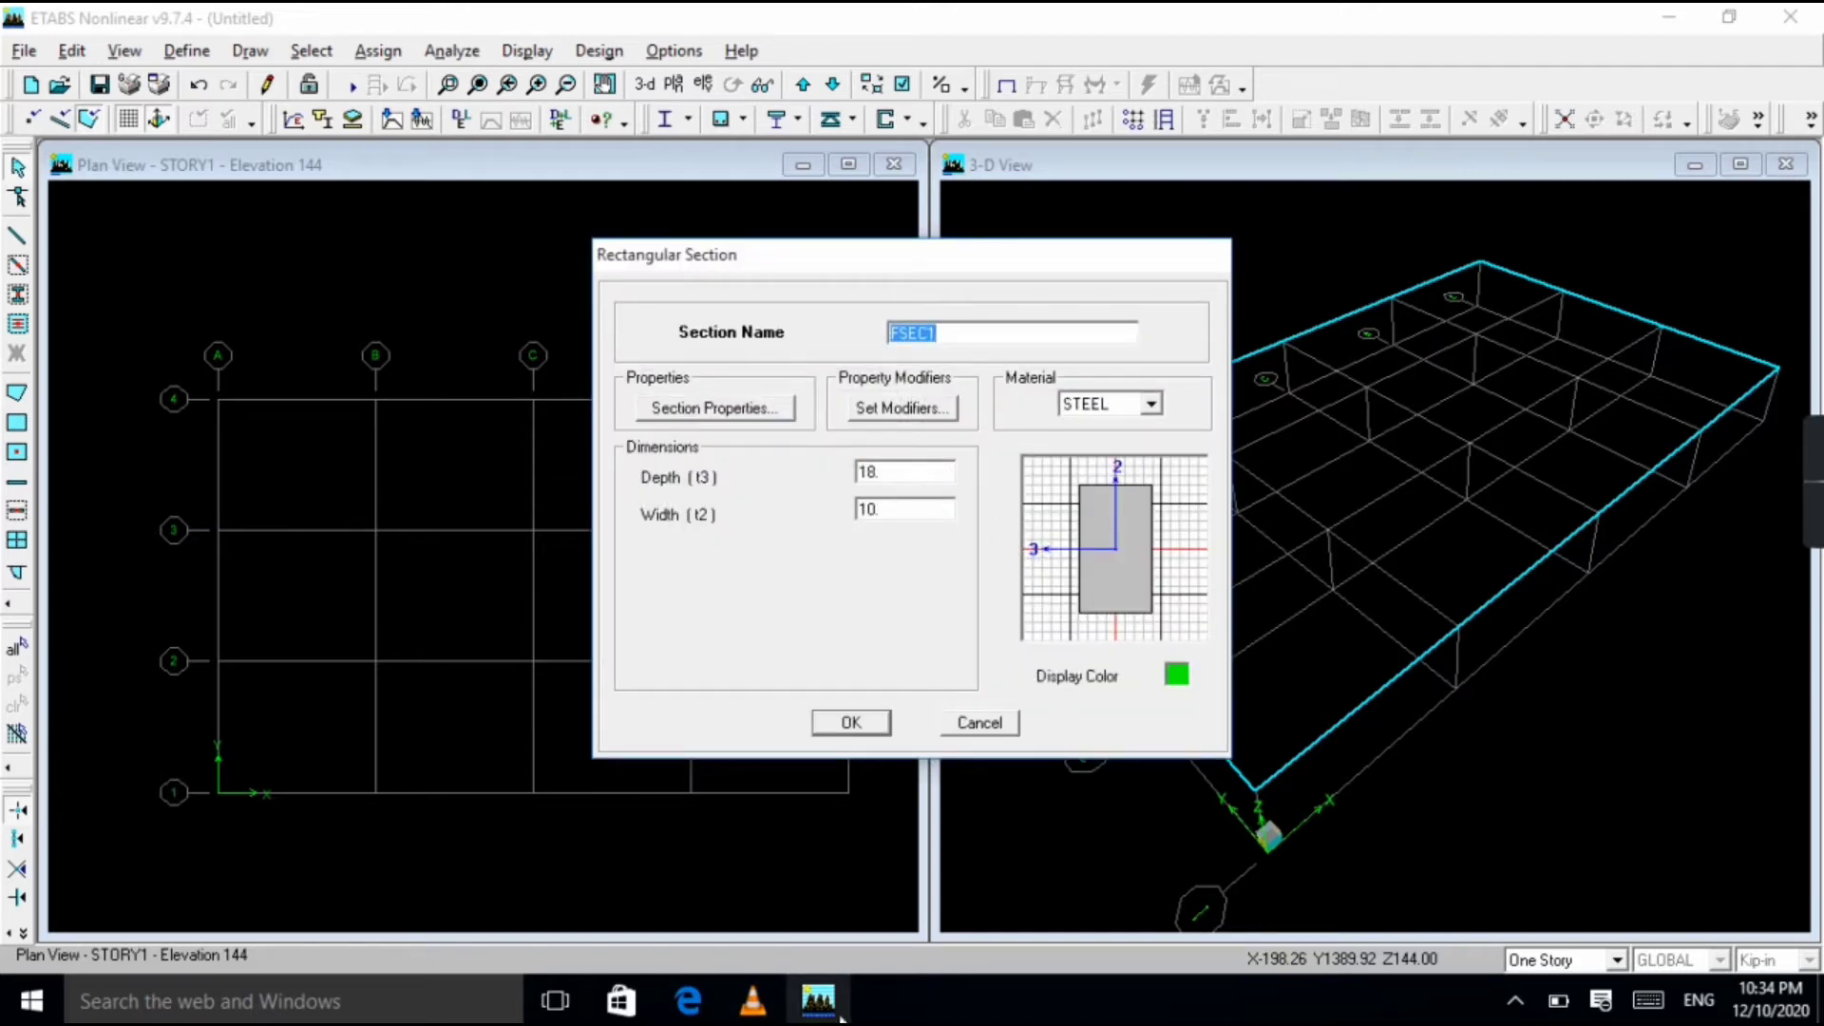
# Switch to Edge, check the column and beam sizes on the PDF's Building Parameters page, and return to ETABS.
pyautogui.moveTo(807, 1018)
pyautogui.click(689, 1001)
pyautogui.scroll(10, 658, 663)
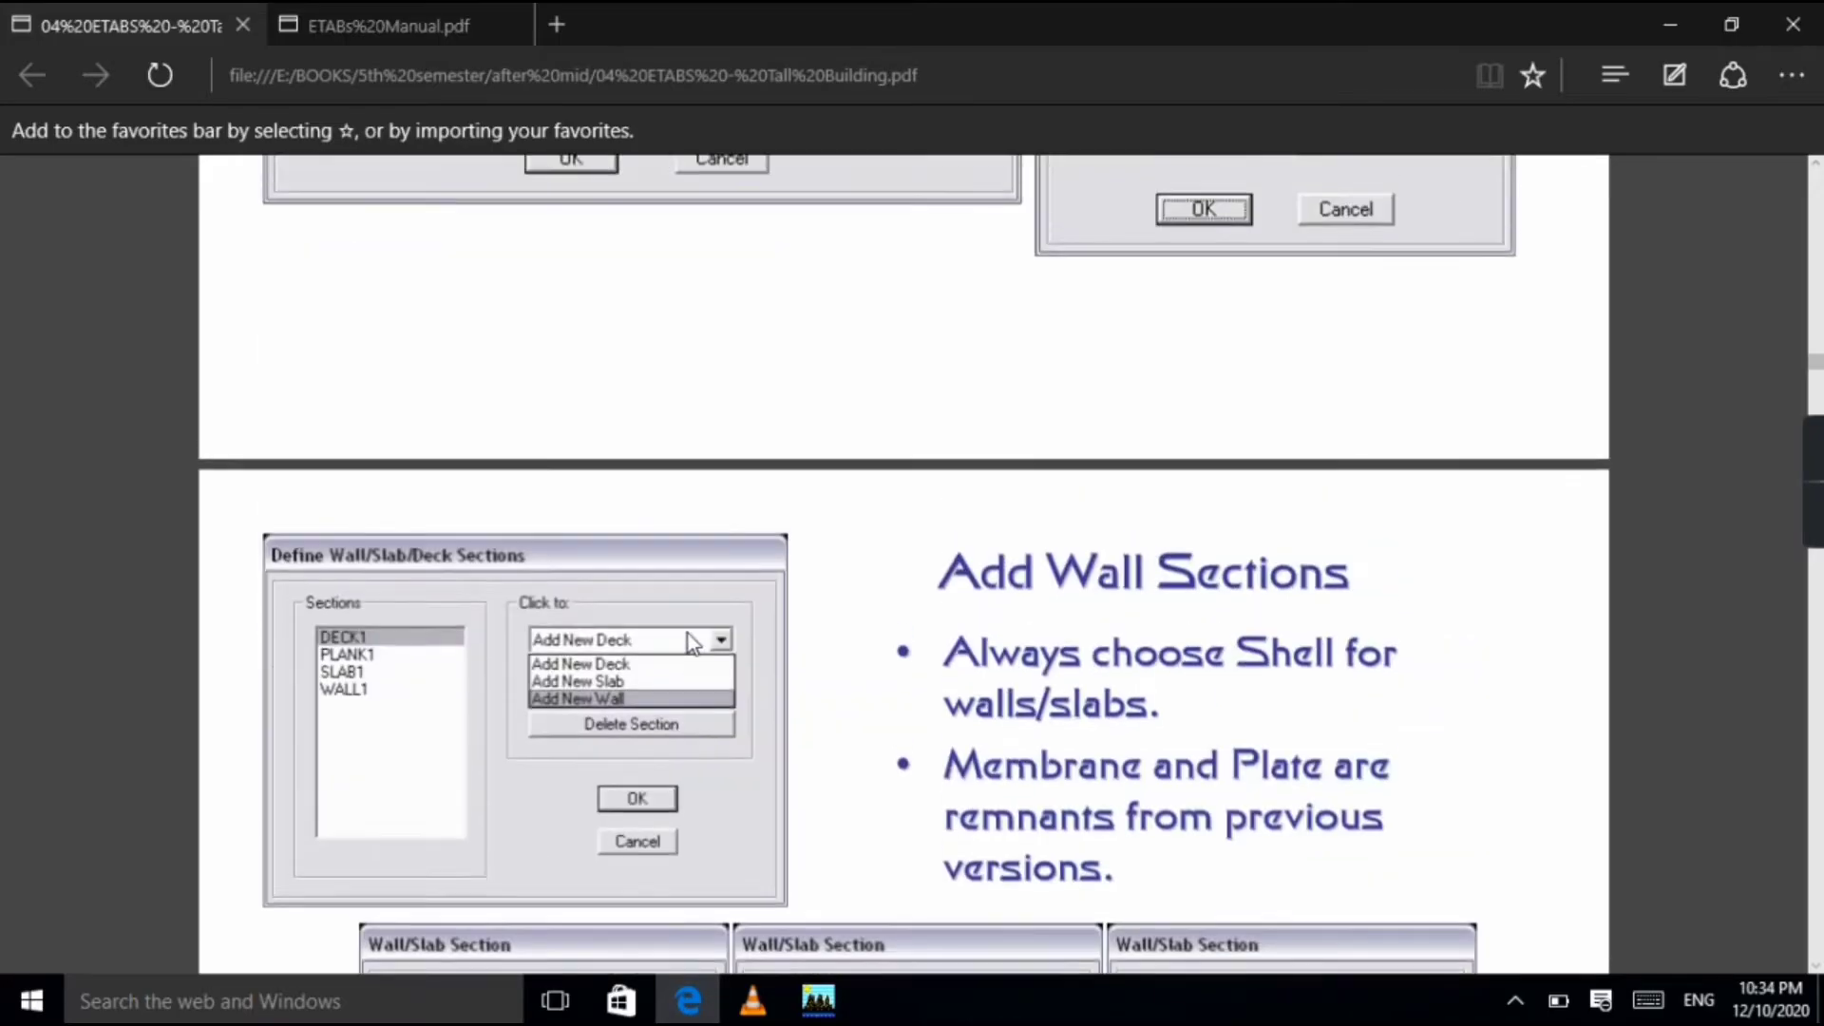
pyautogui.scroll(15, 657, 663)
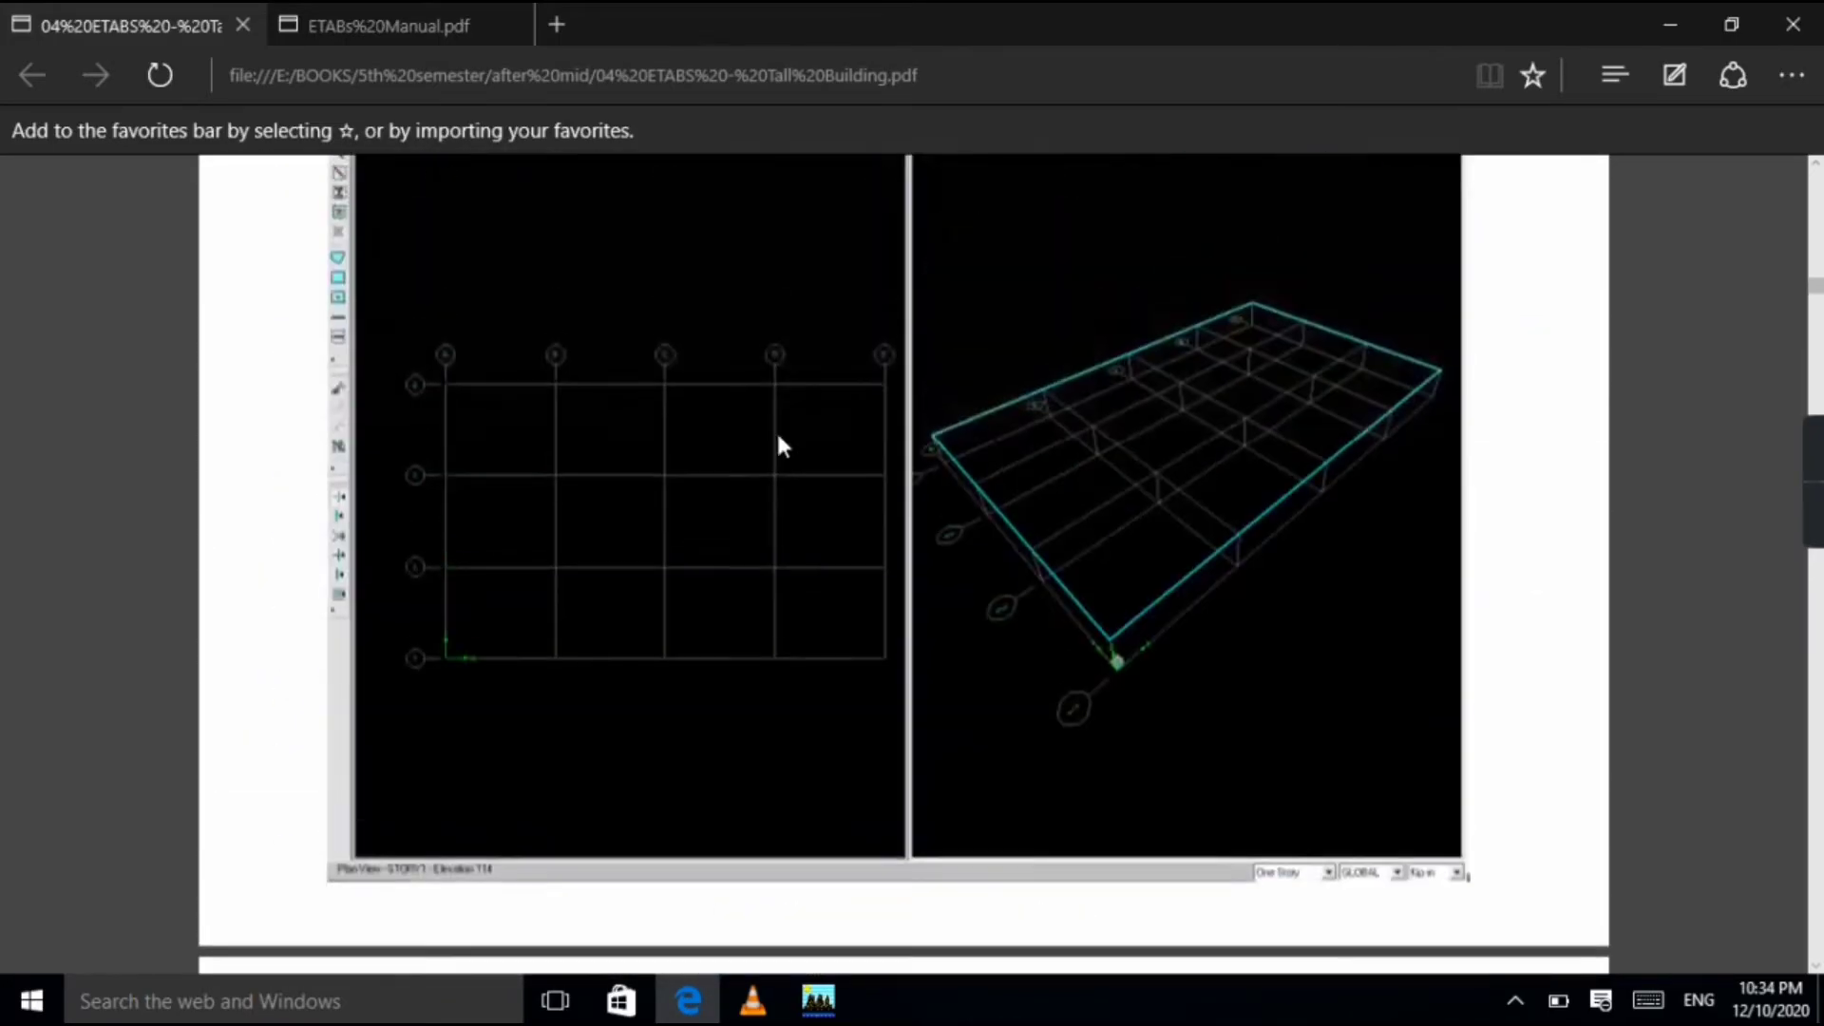
pyautogui.scroll(10, 771, 431)
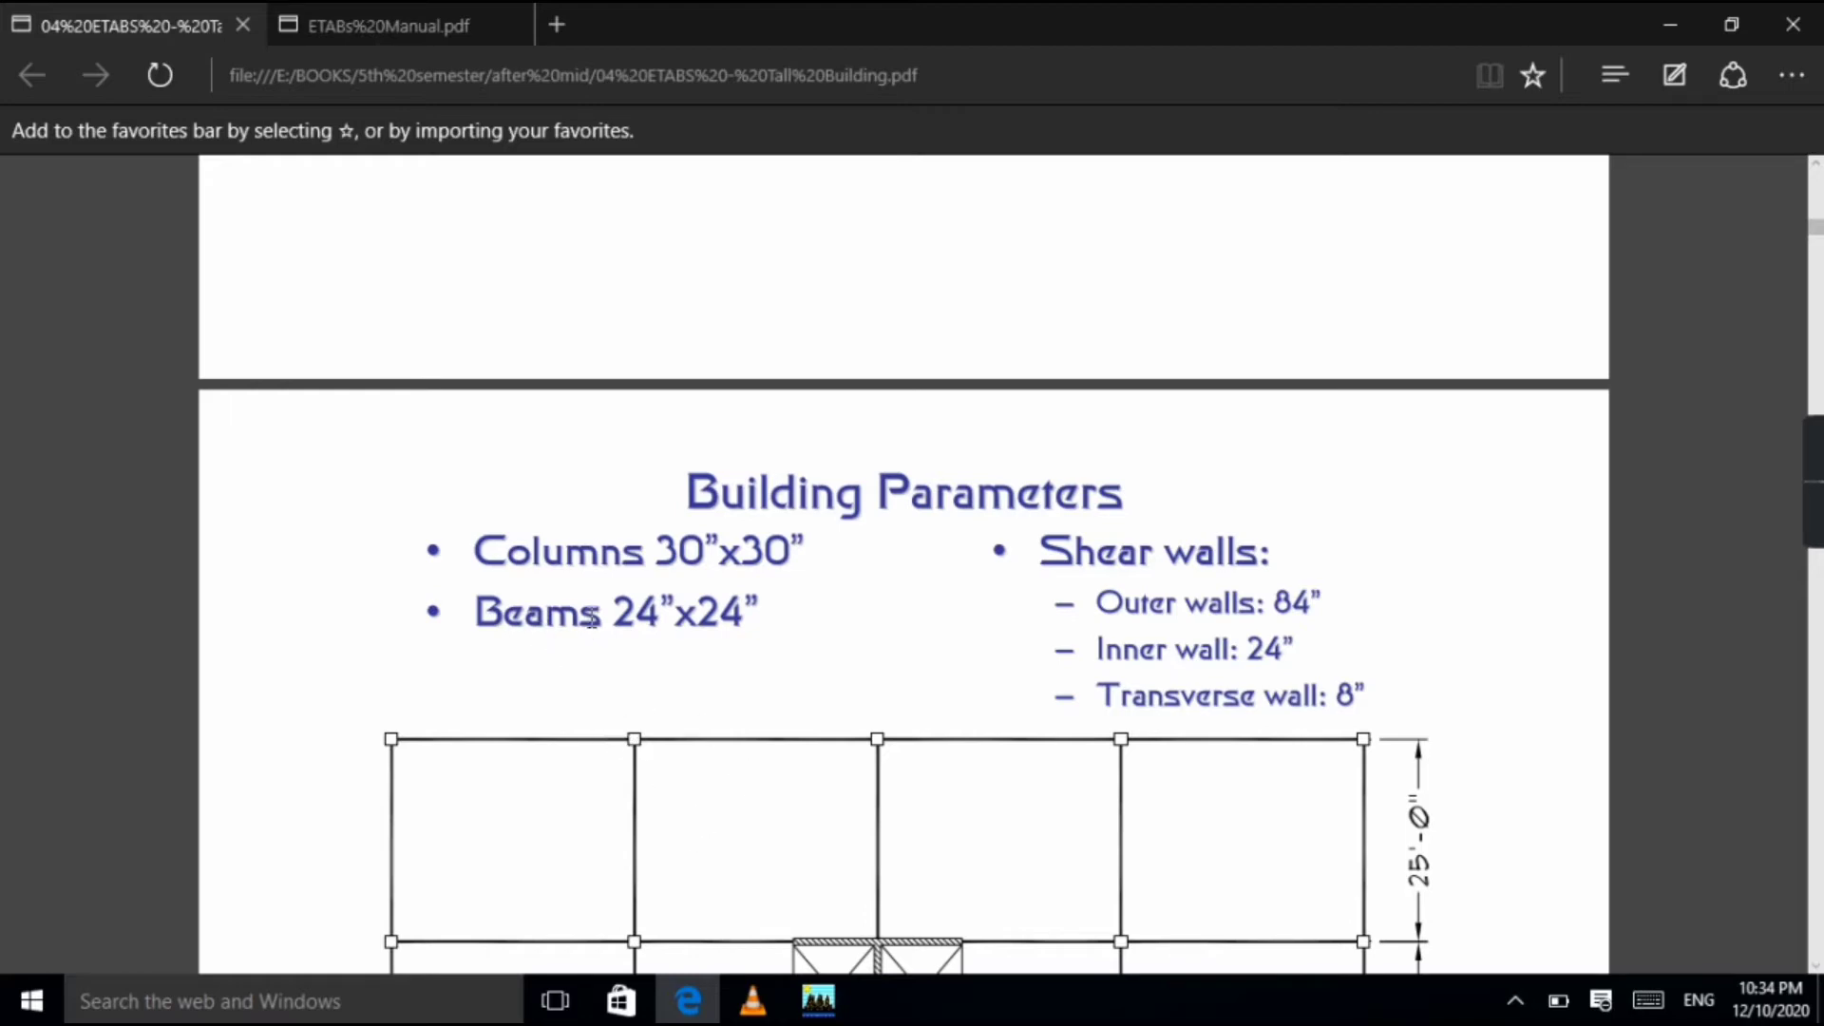
pyautogui.click(817, 1008)
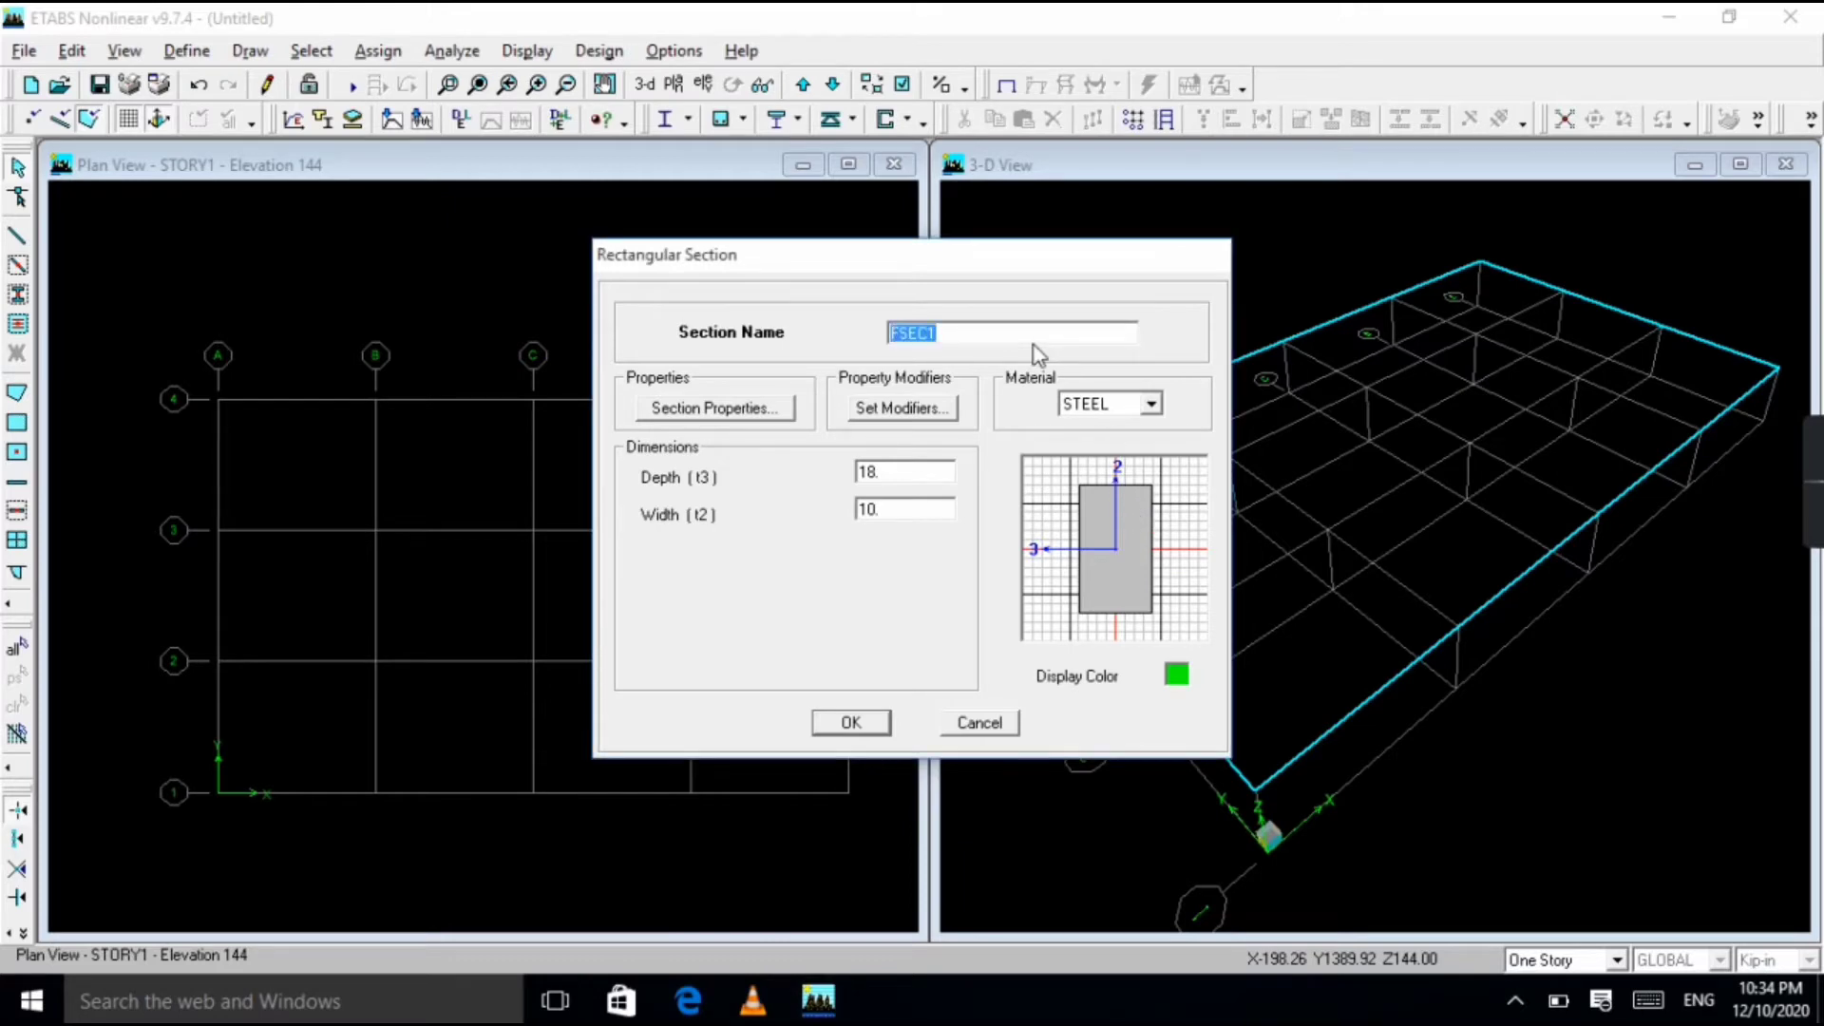
# Name the rectangular section COLUMN and assign it the CONC4 material.
pyautogui.write('COLUMN')
pyautogui.click(1151, 404)
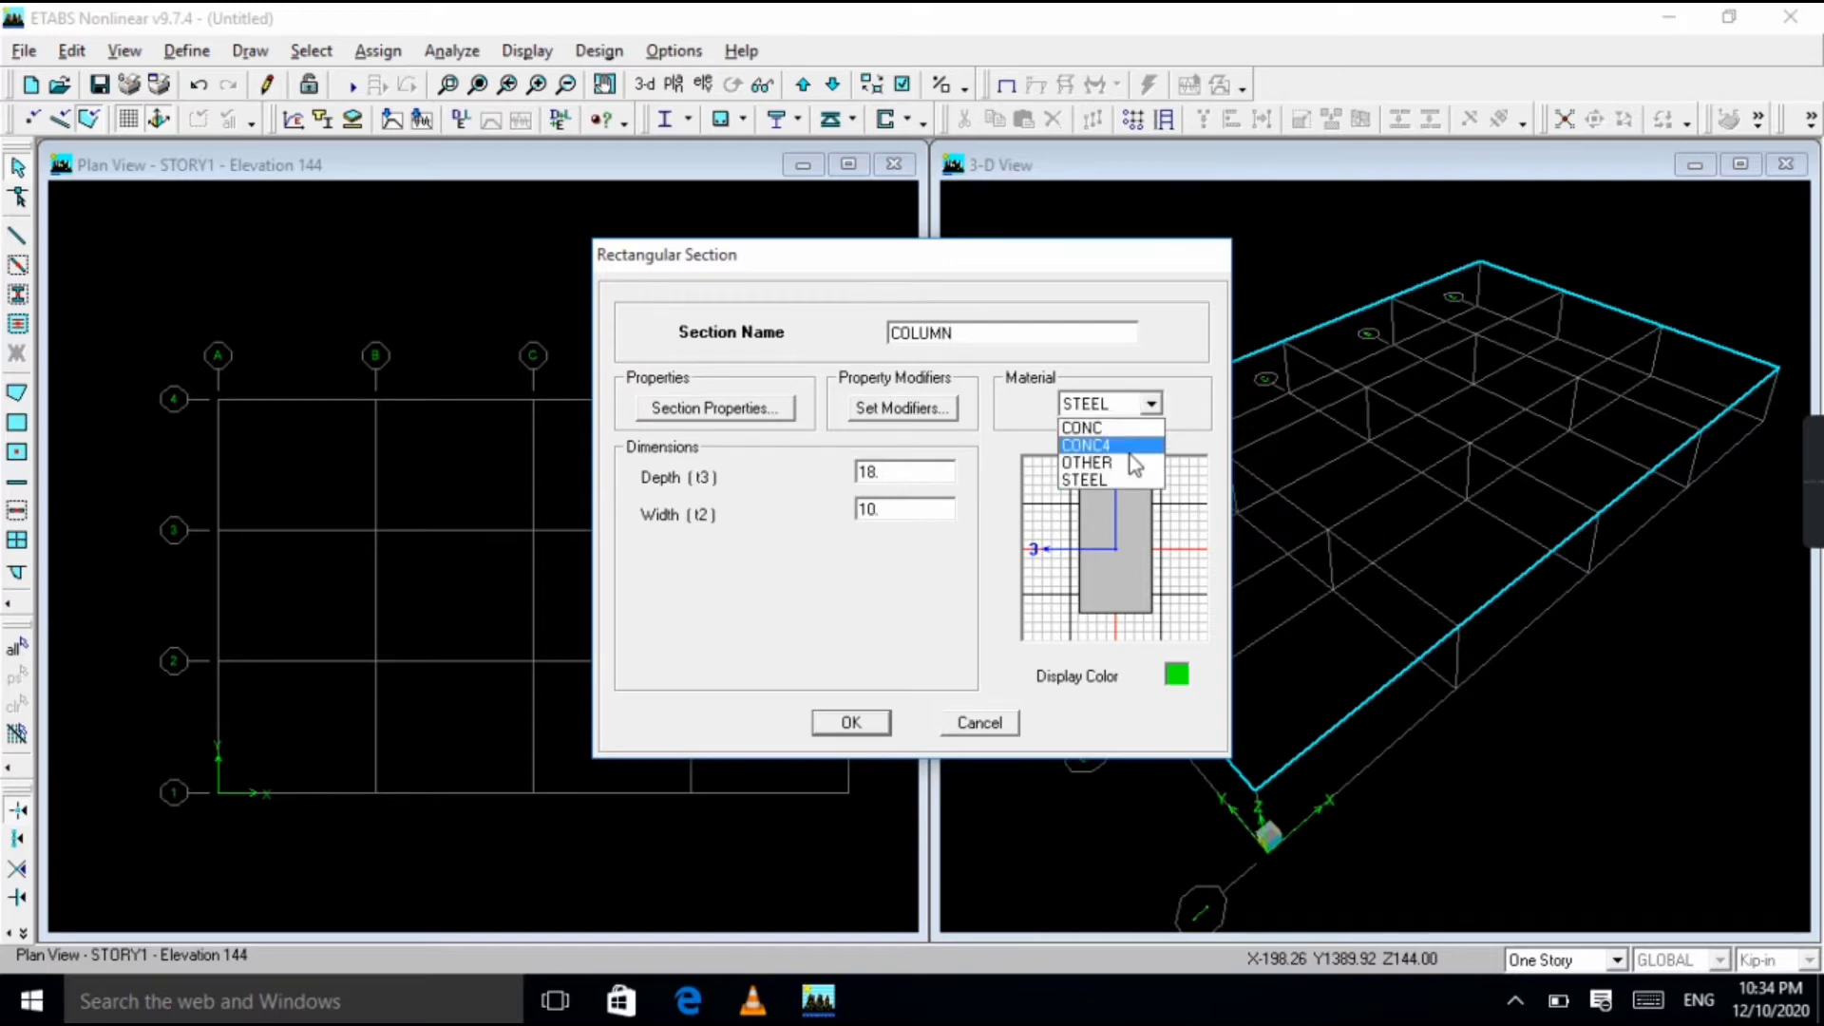
pyautogui.click(1102, 446)
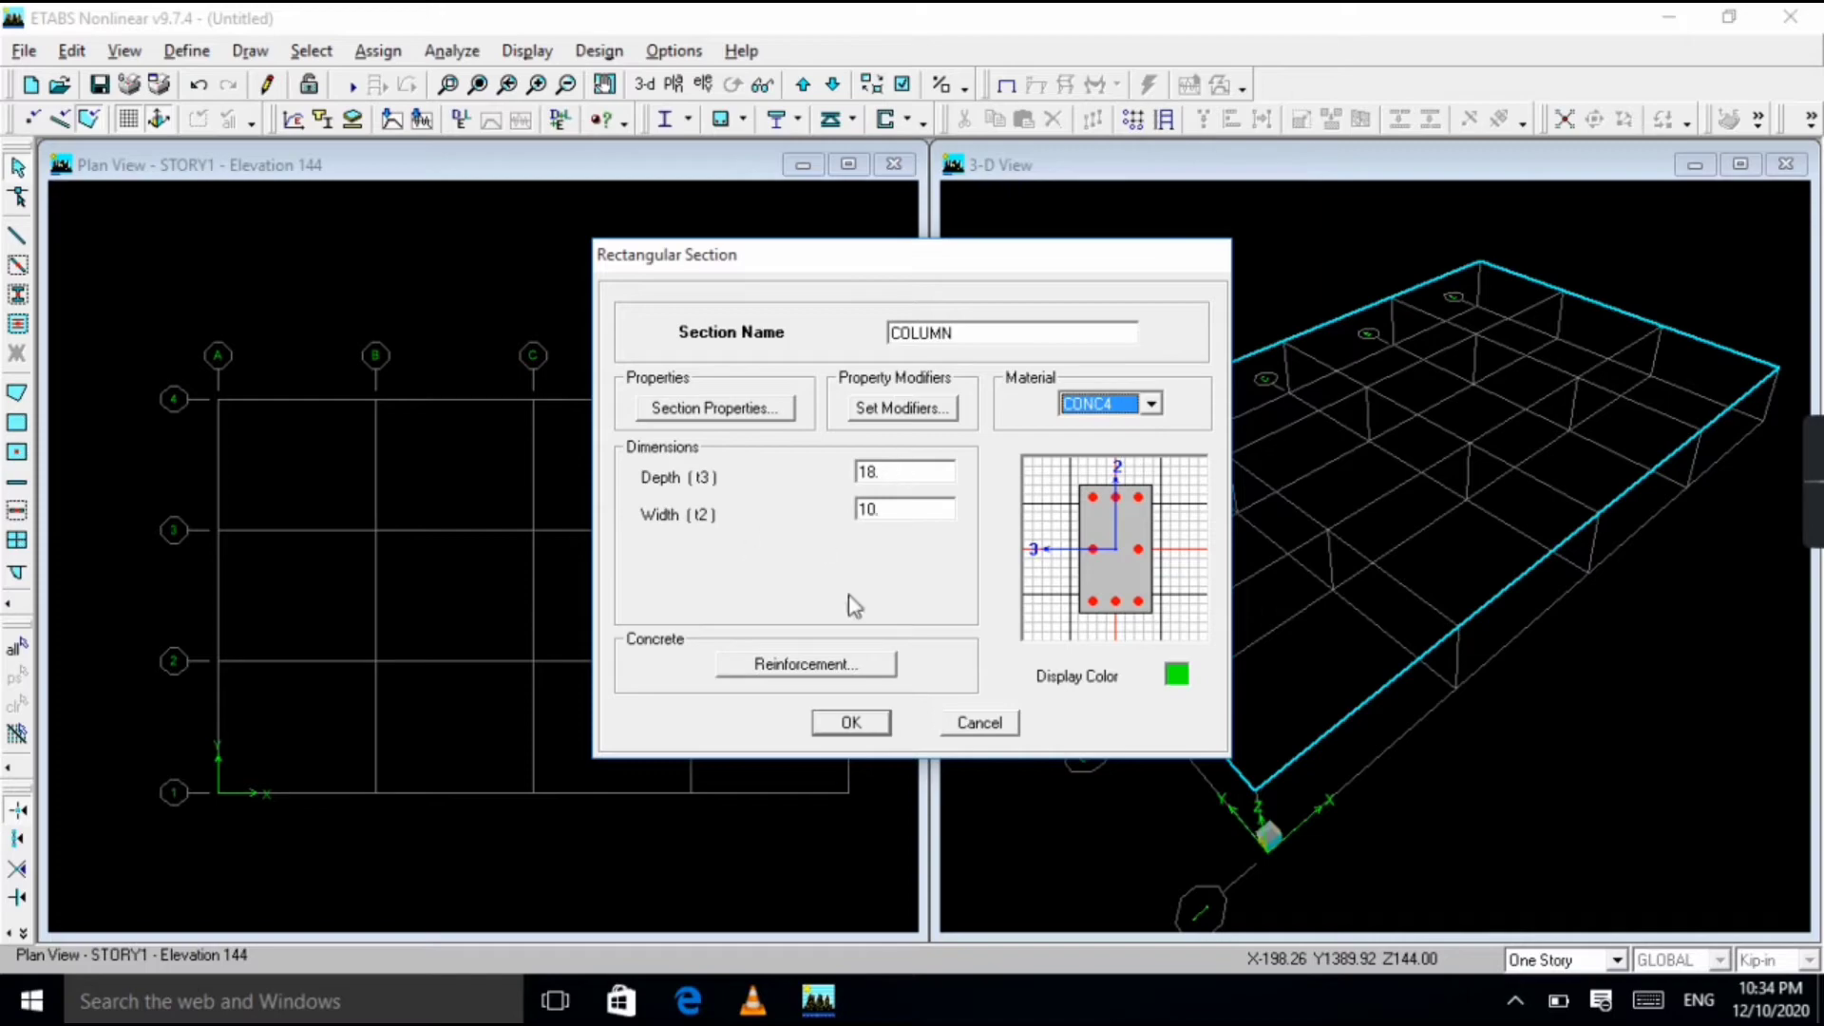
# Recheck the column size in the PDF in Edge and set the COLUMN section's depth and width to 30 in ETABS.
pyautogui.click(688, 999)
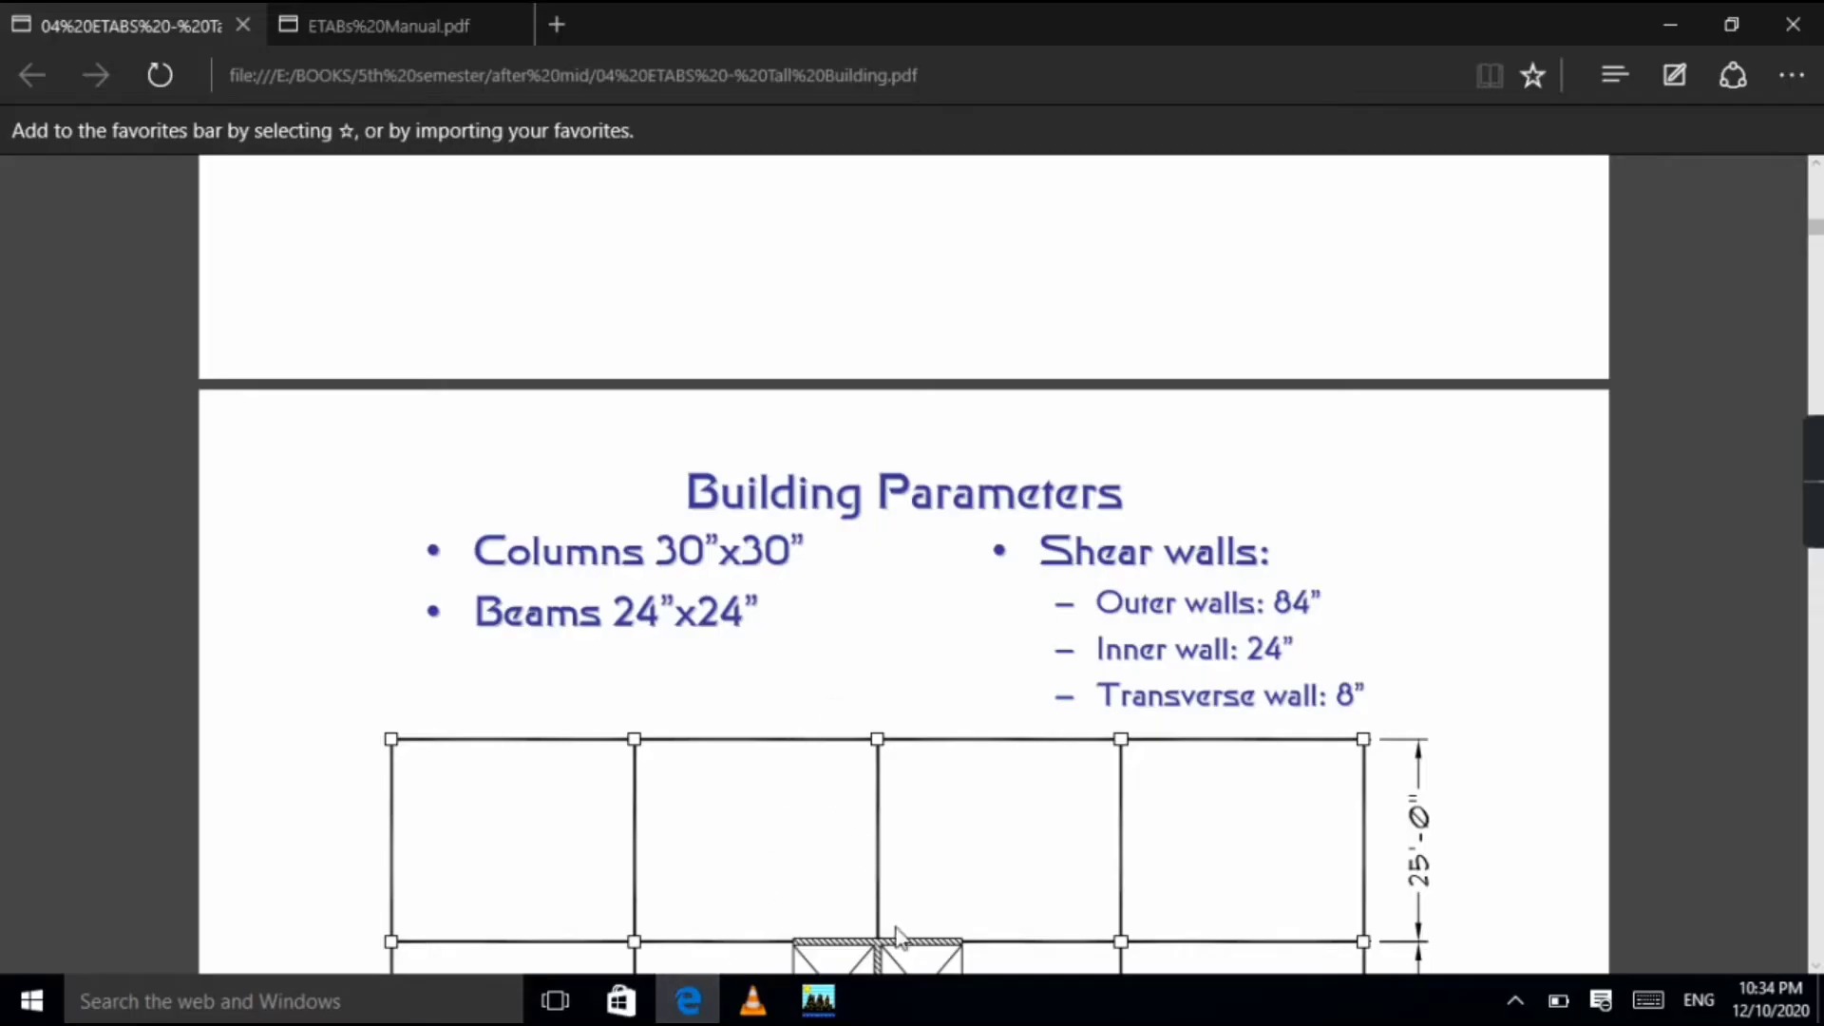
pyautogui.click(818, 1000)
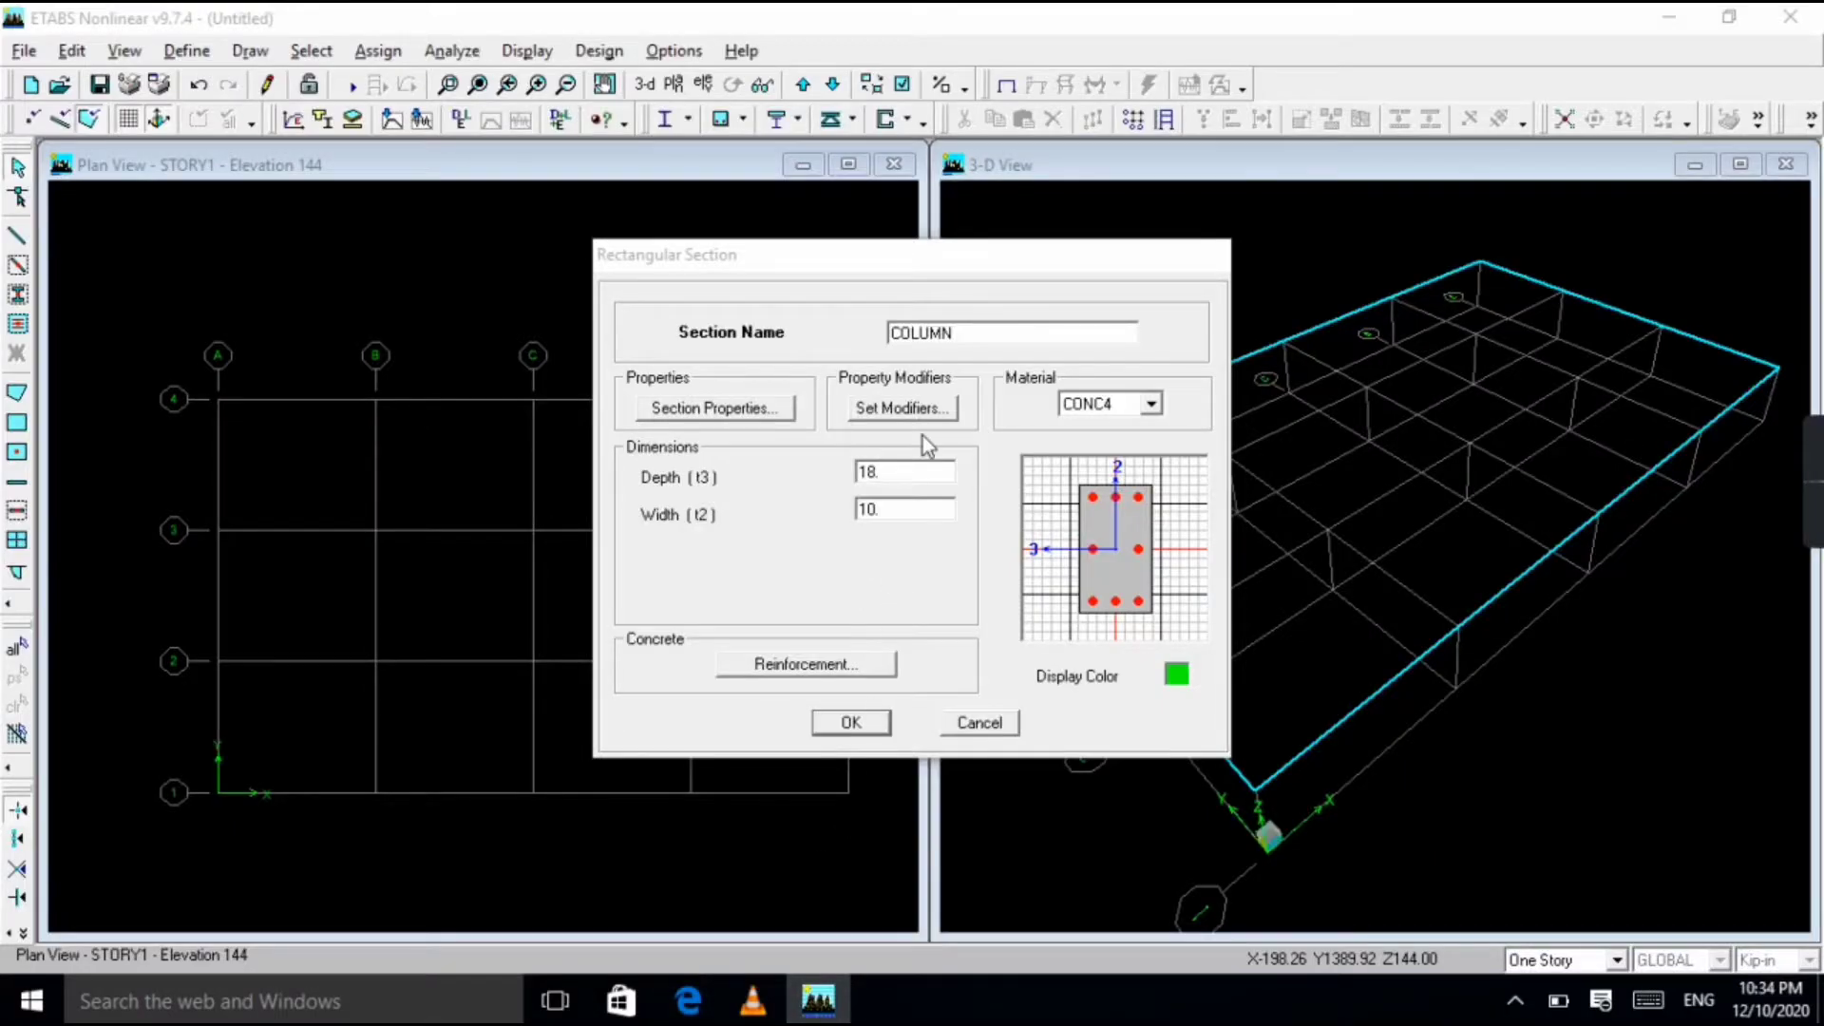
pyautogui.doubleClick(925, 475)
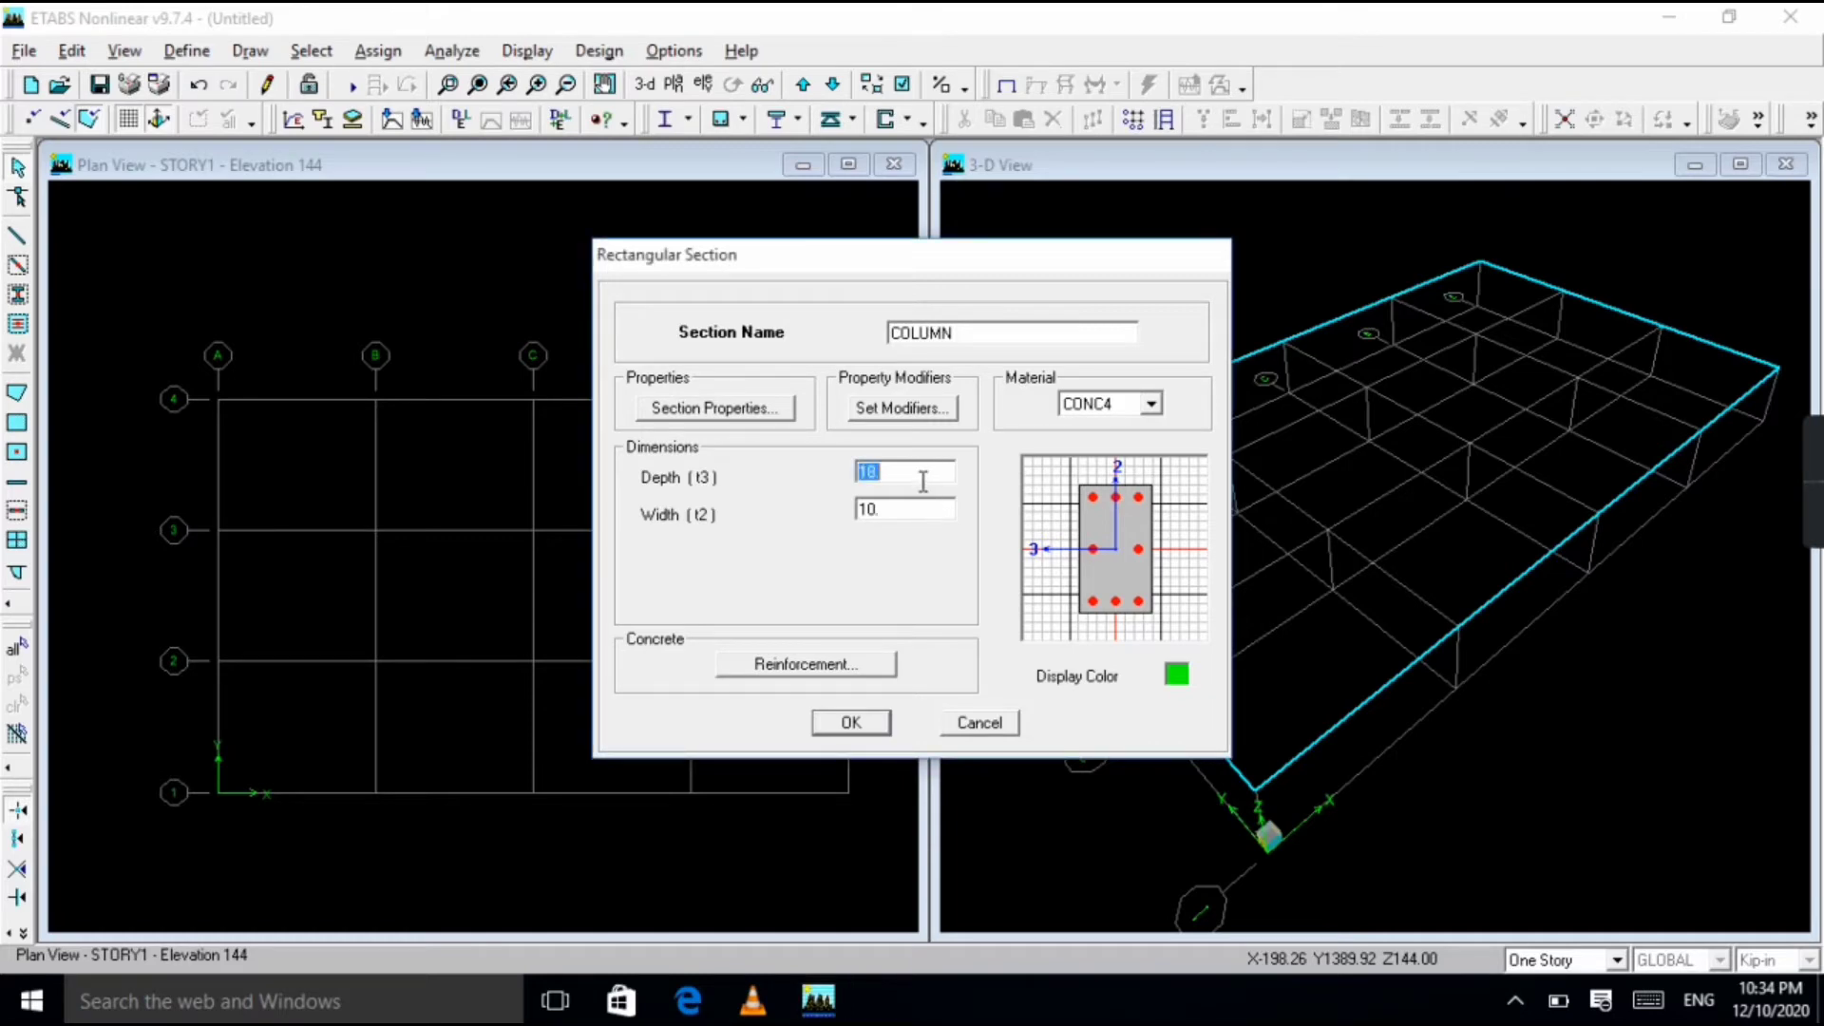
pyautogui.write('30')
pyautogui.doubleClick(902, 511)
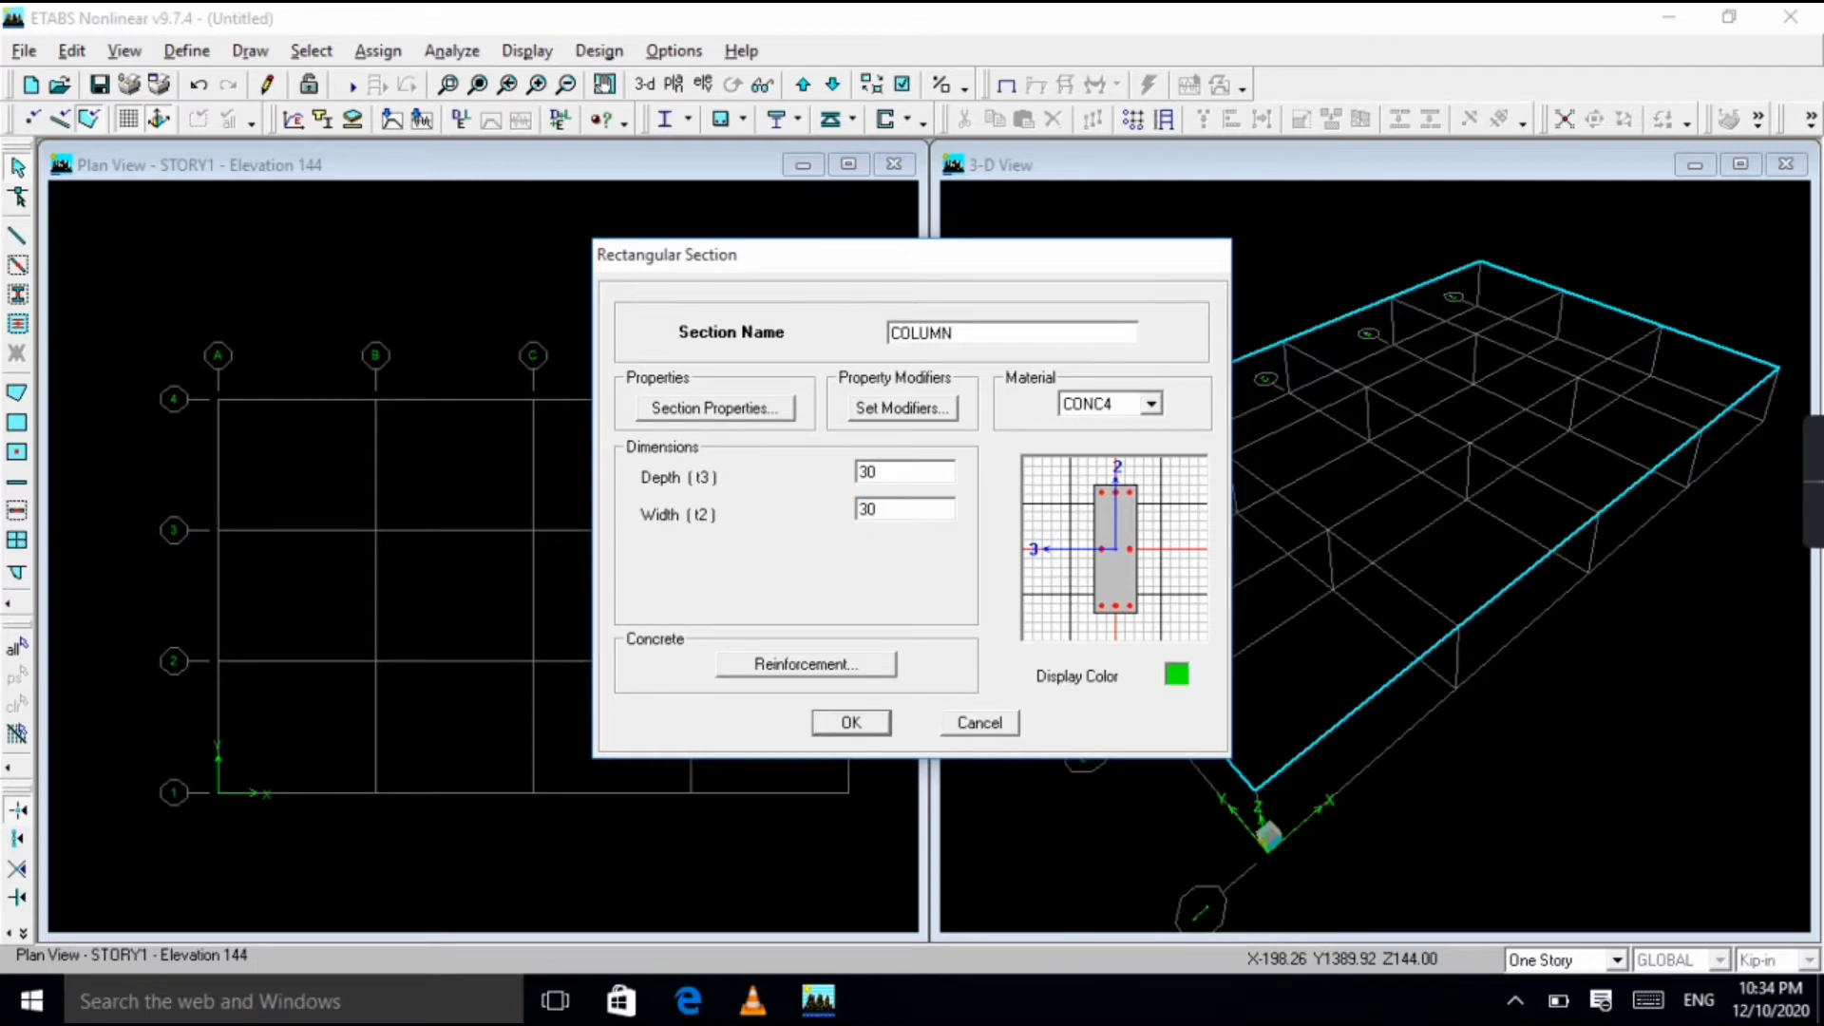
# Accept the COLUMN section's reinforcement data with the Column design type and rectangular configuration, and save the section.
pyautogui.click(798, 665)
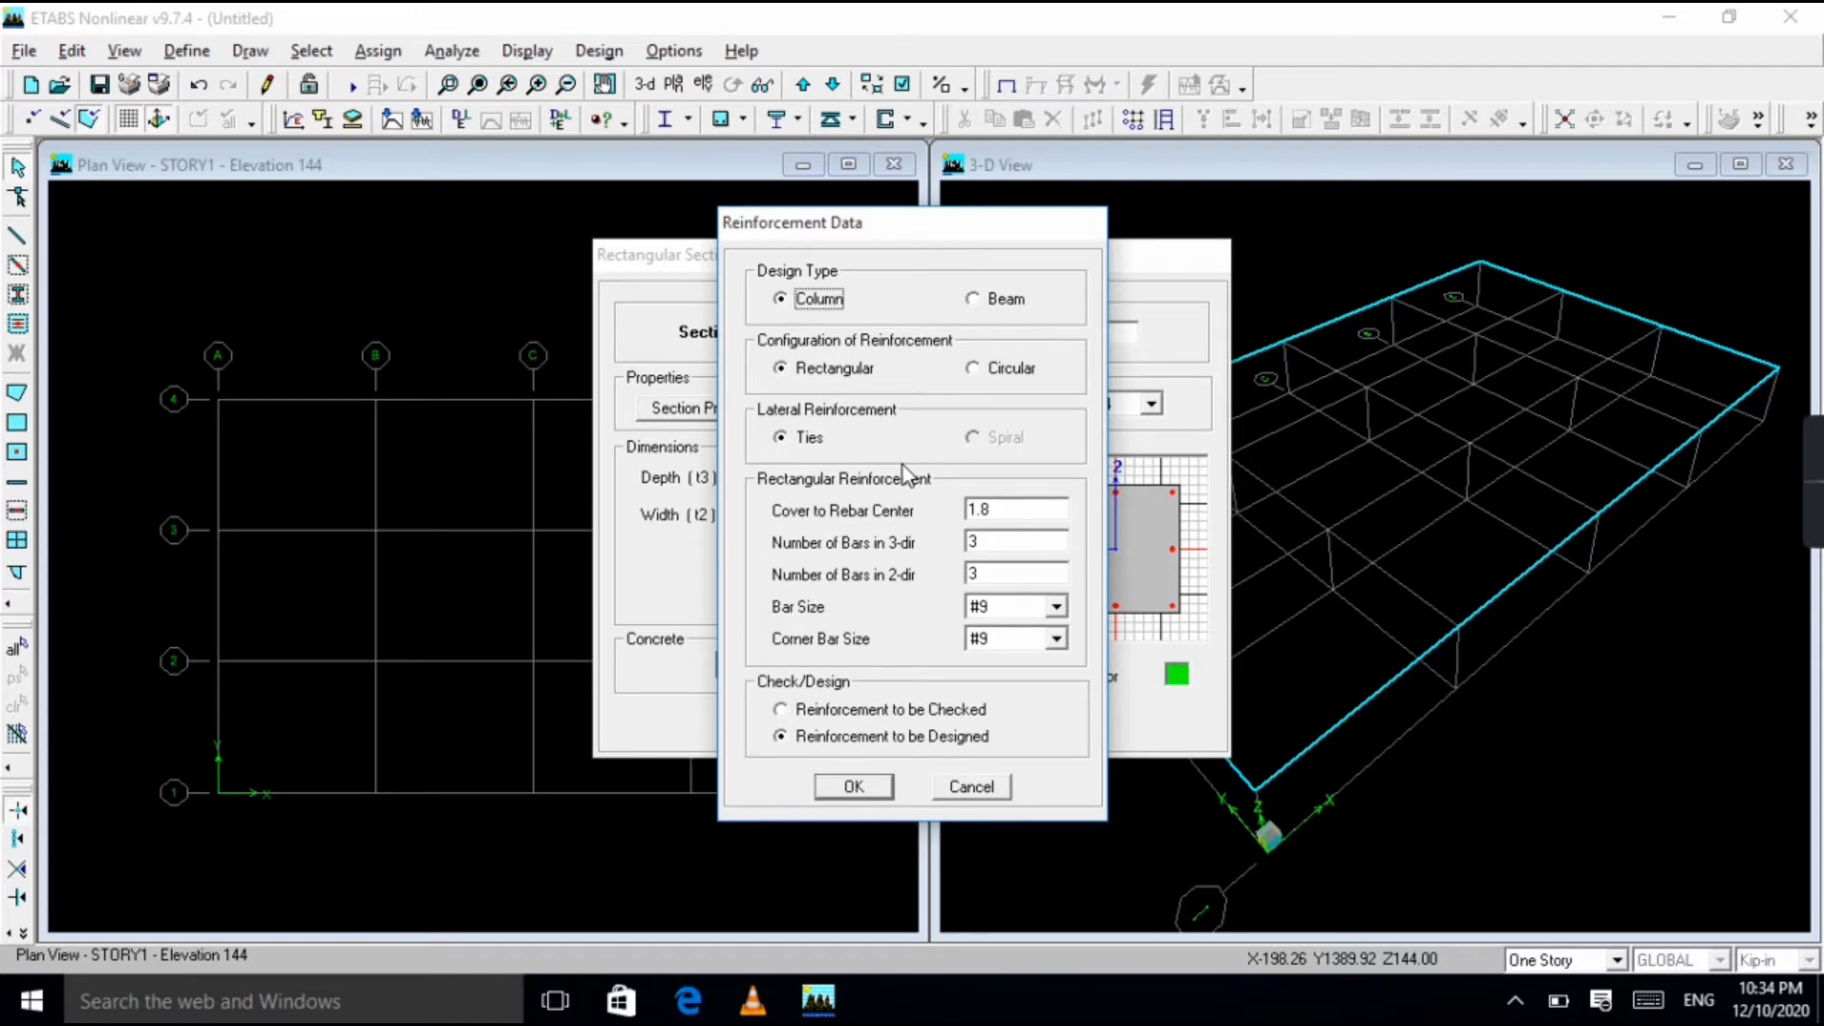
pyautogui.doubleClick(966, 534)
pyautogui.press('BackSpace')
pyautogui.click(853, 787)
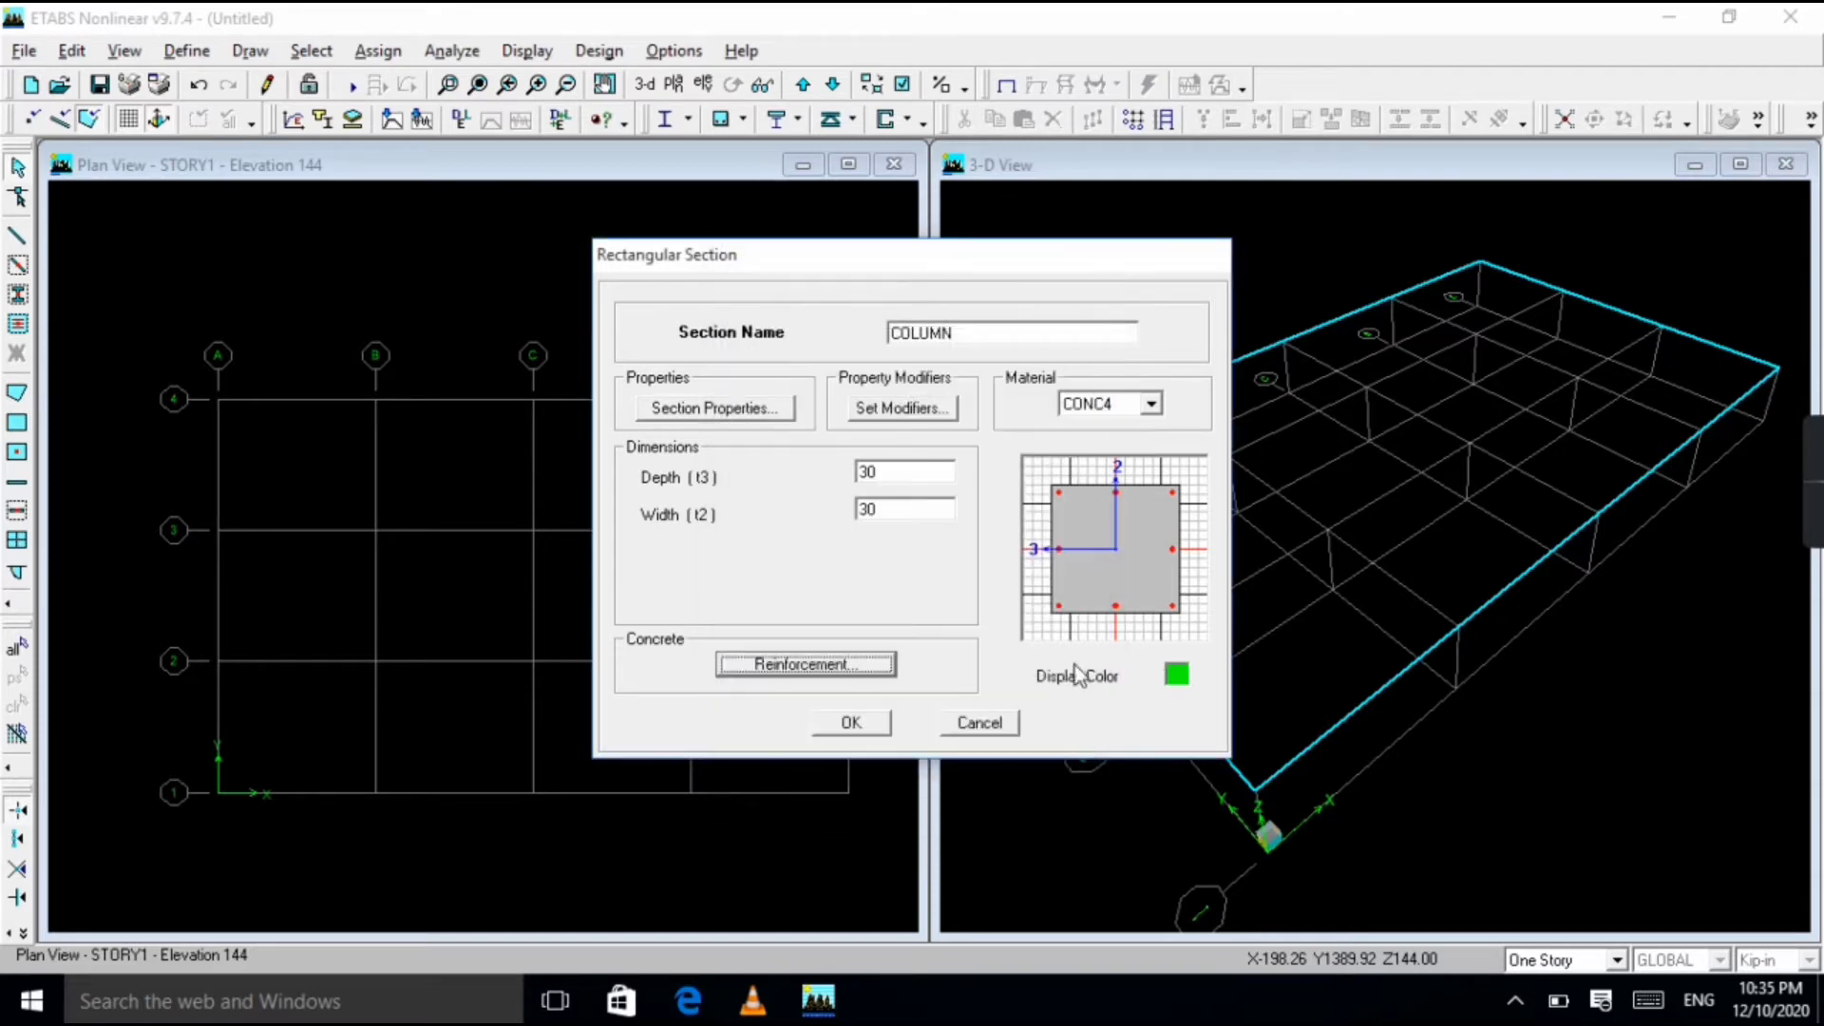
pyautogui.click(834, 726)
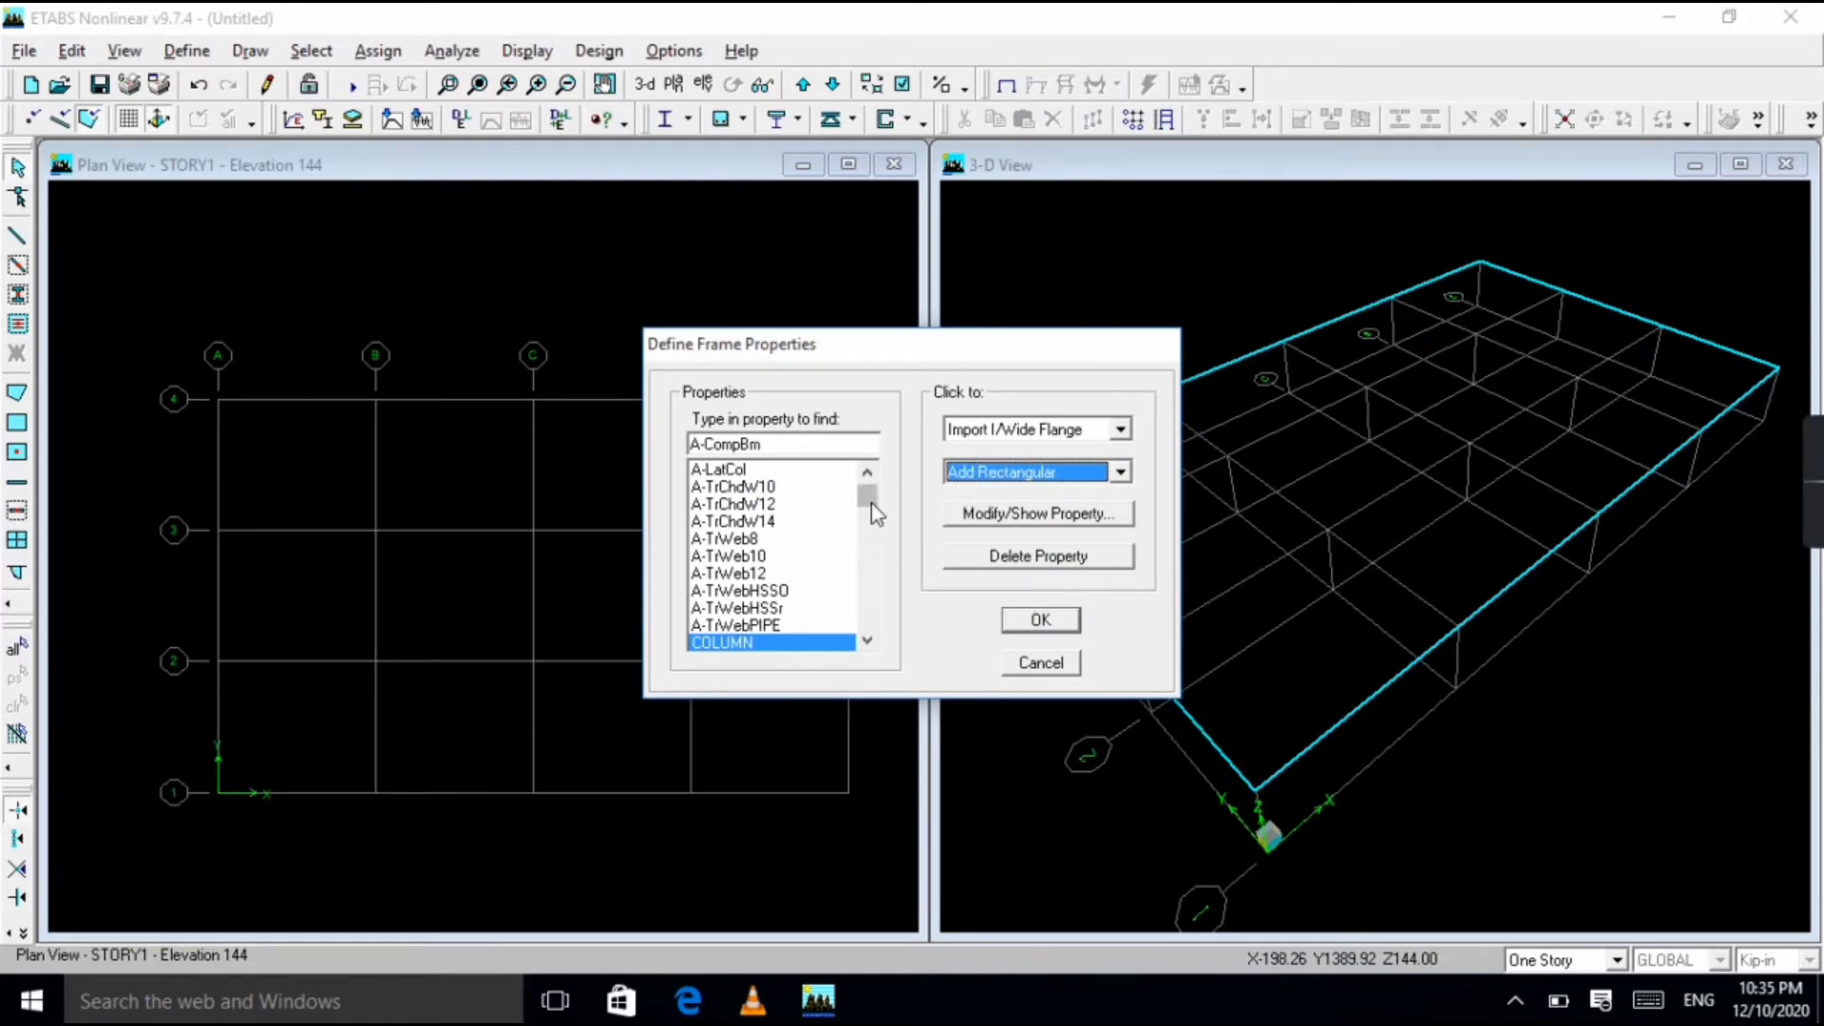
pyautogui.scroll(2, 875, 497)
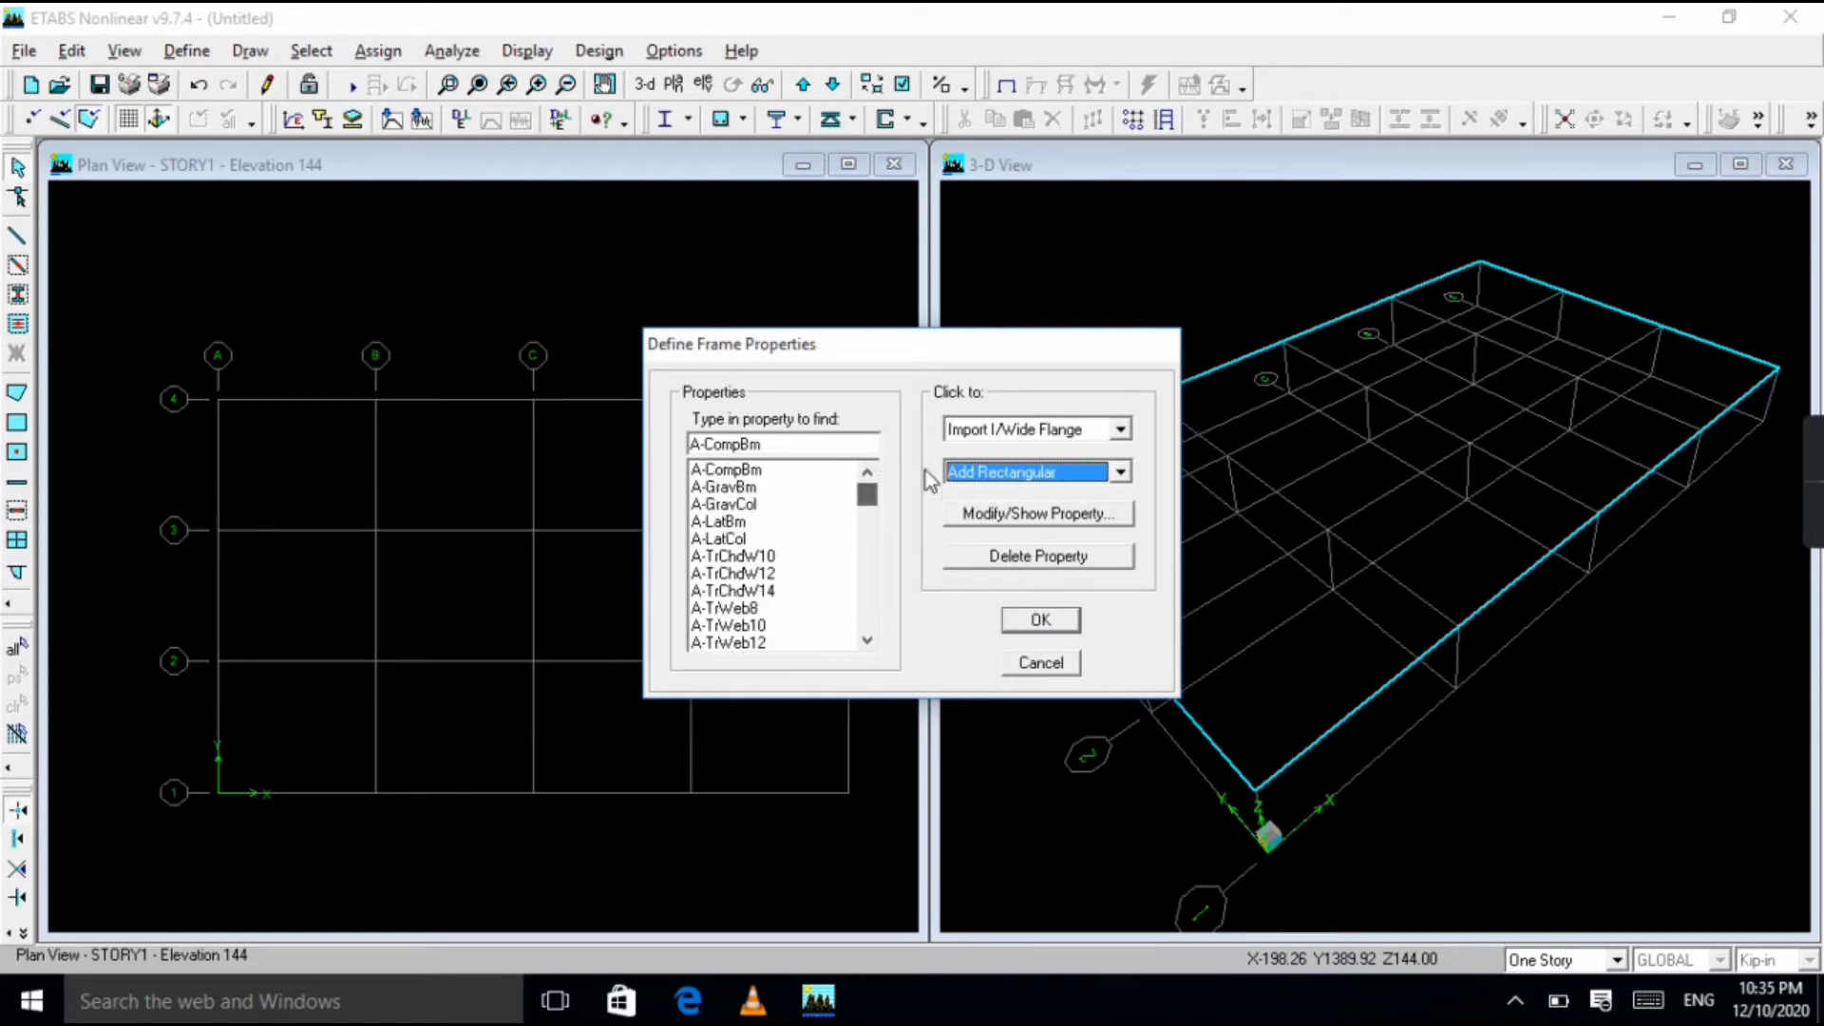
# Add a rectangular frame section named BEAM and assign it the CONC4 material.
pyautogui.click(1119, 473)
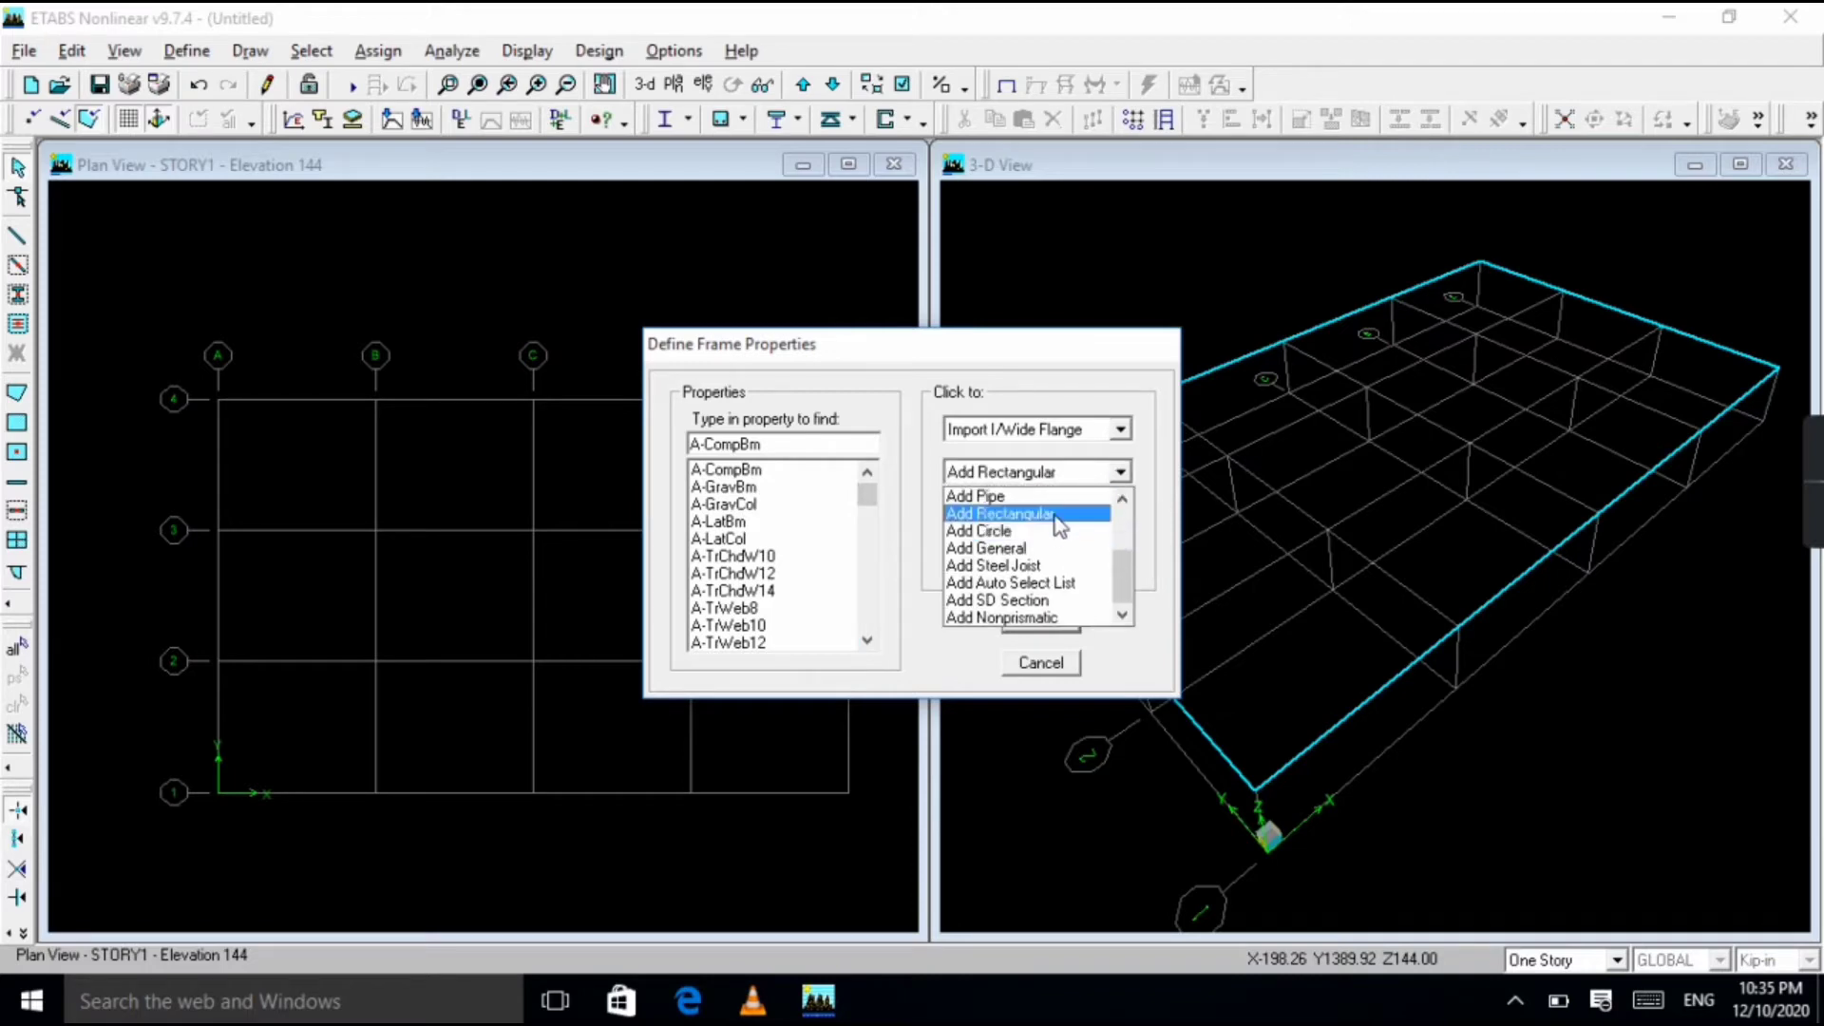
pyautogui.click(1052, 515)
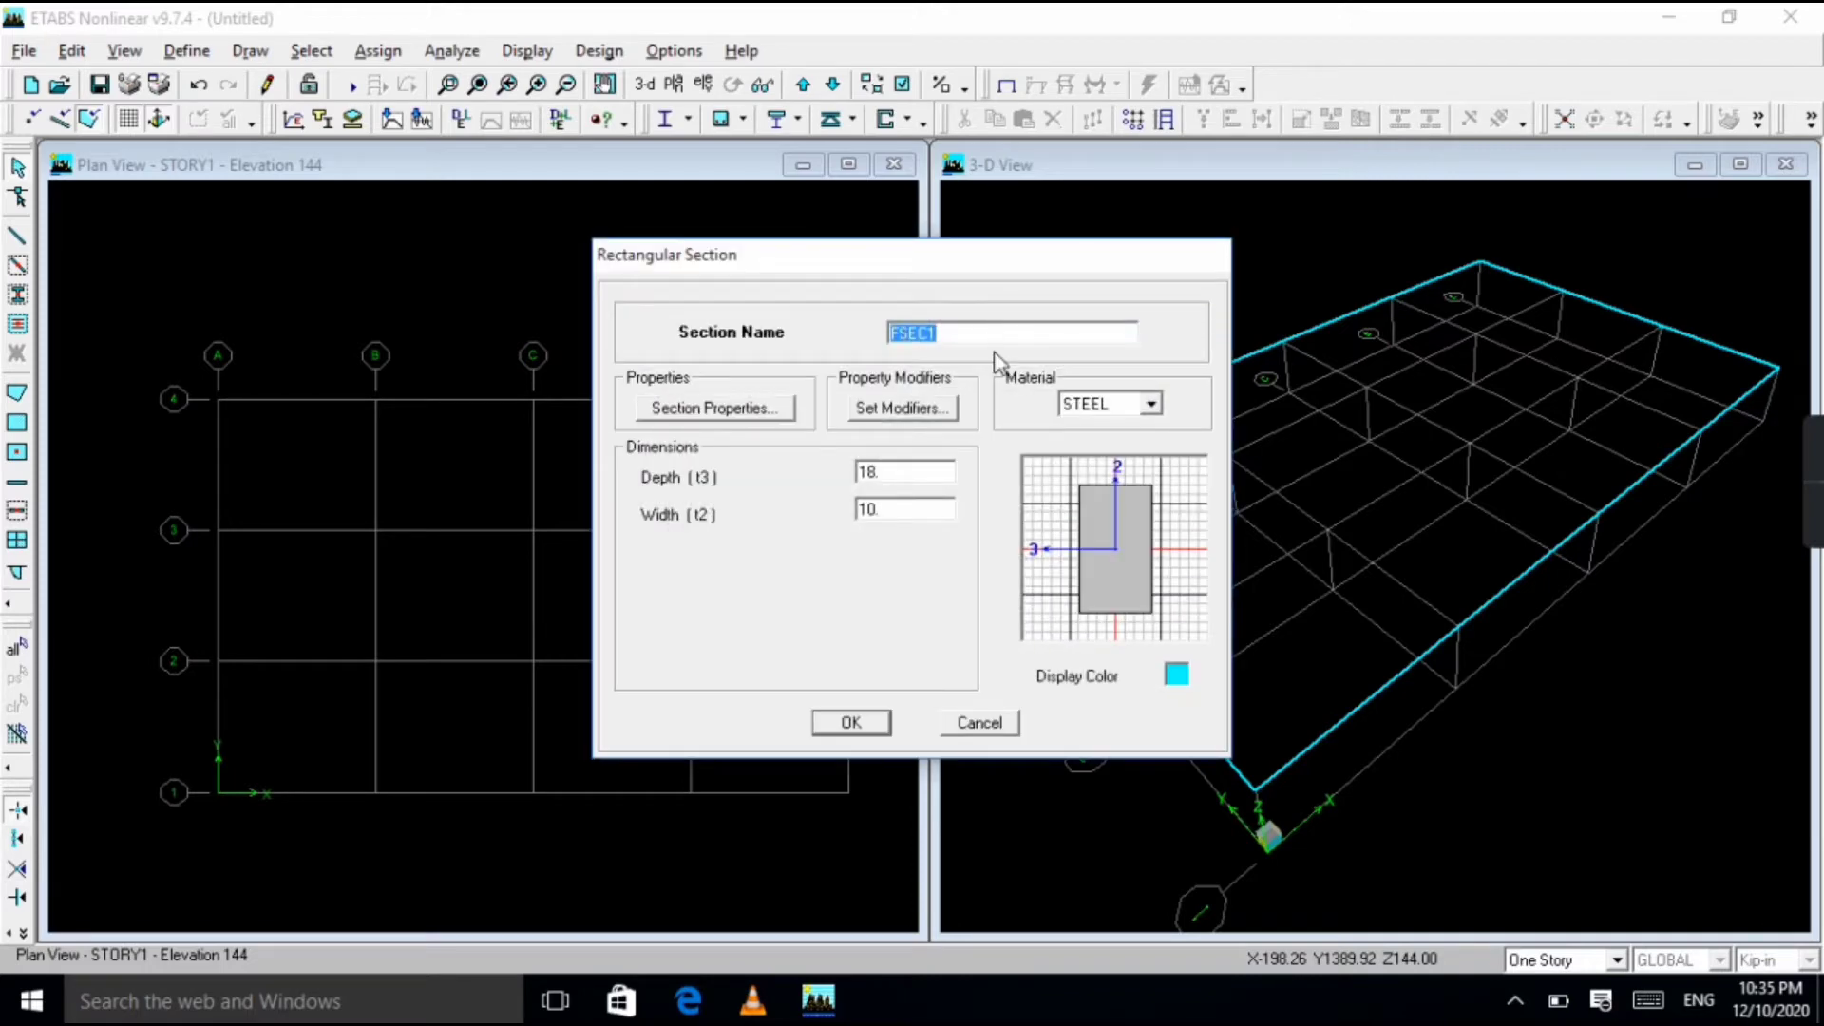
pyautogui.write('BEAM')
pyautogui.click(1129, 406)
pyautogui.click(1129, 447)
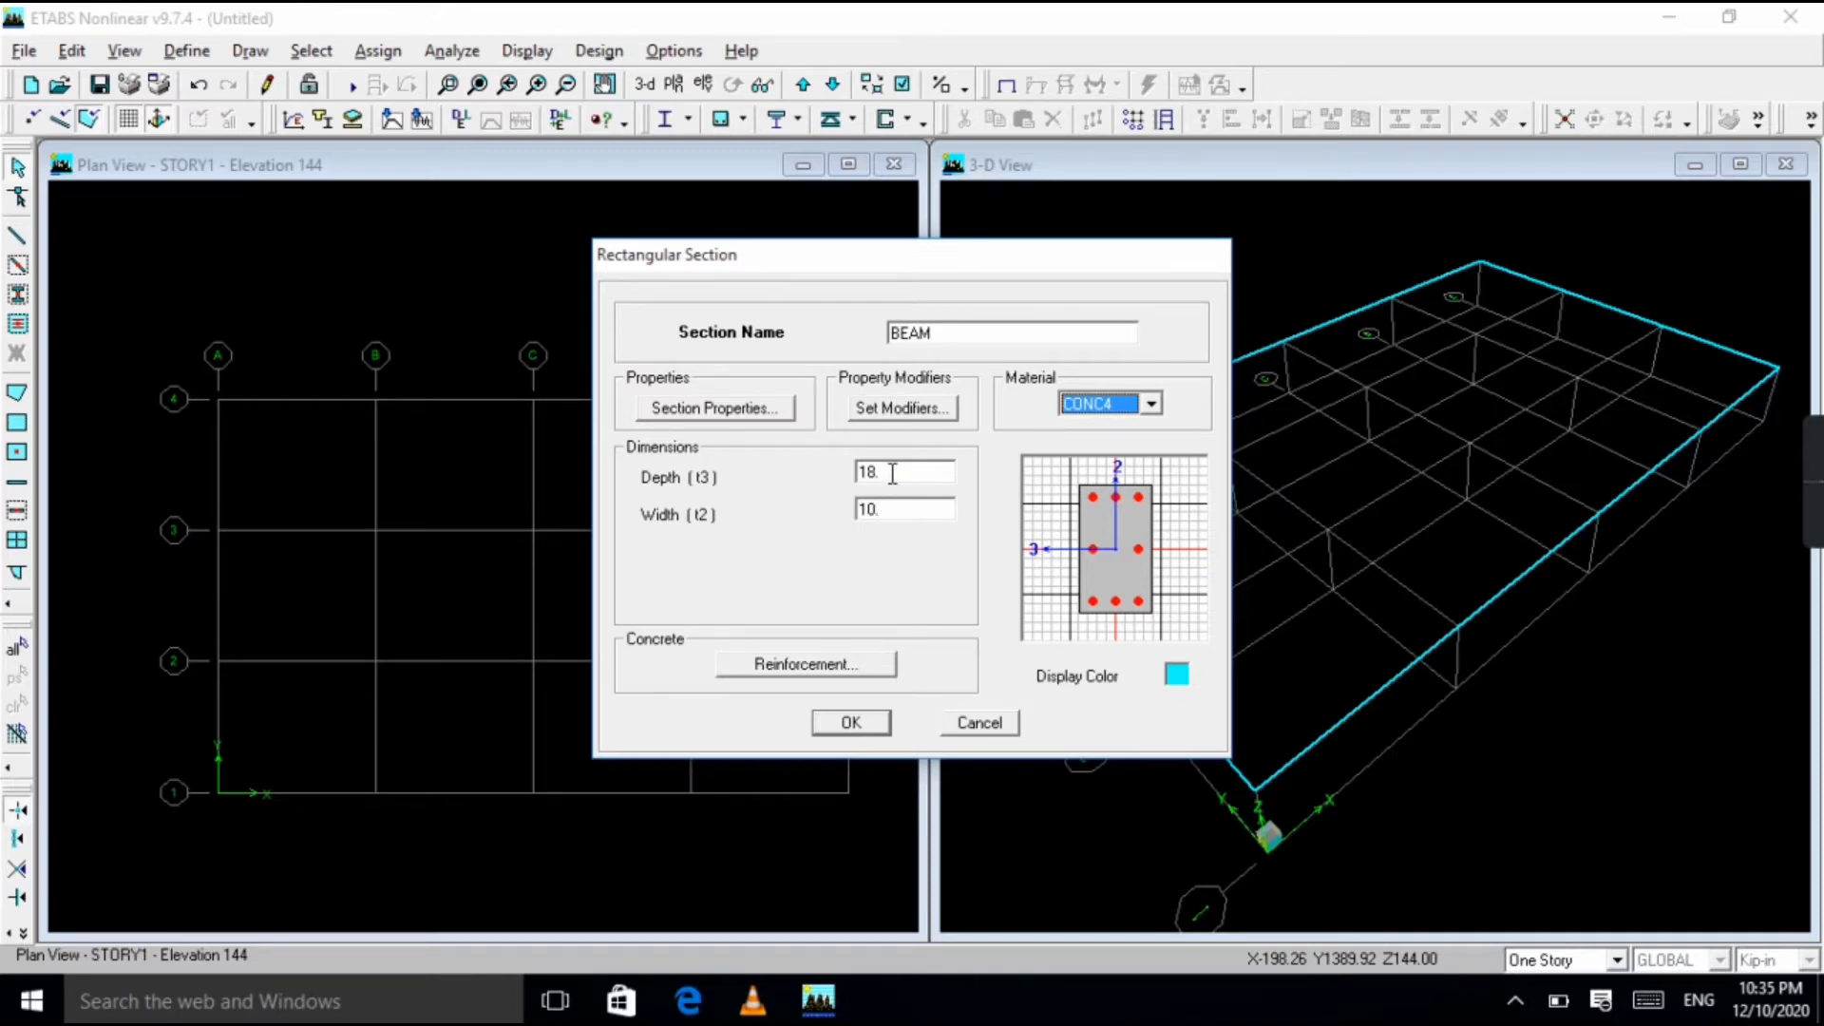
# Check the beam size in the PDF in Edge and set the BEAM section's depth and width to 24 in ETABS.
pyautogui.click(689, 1000)
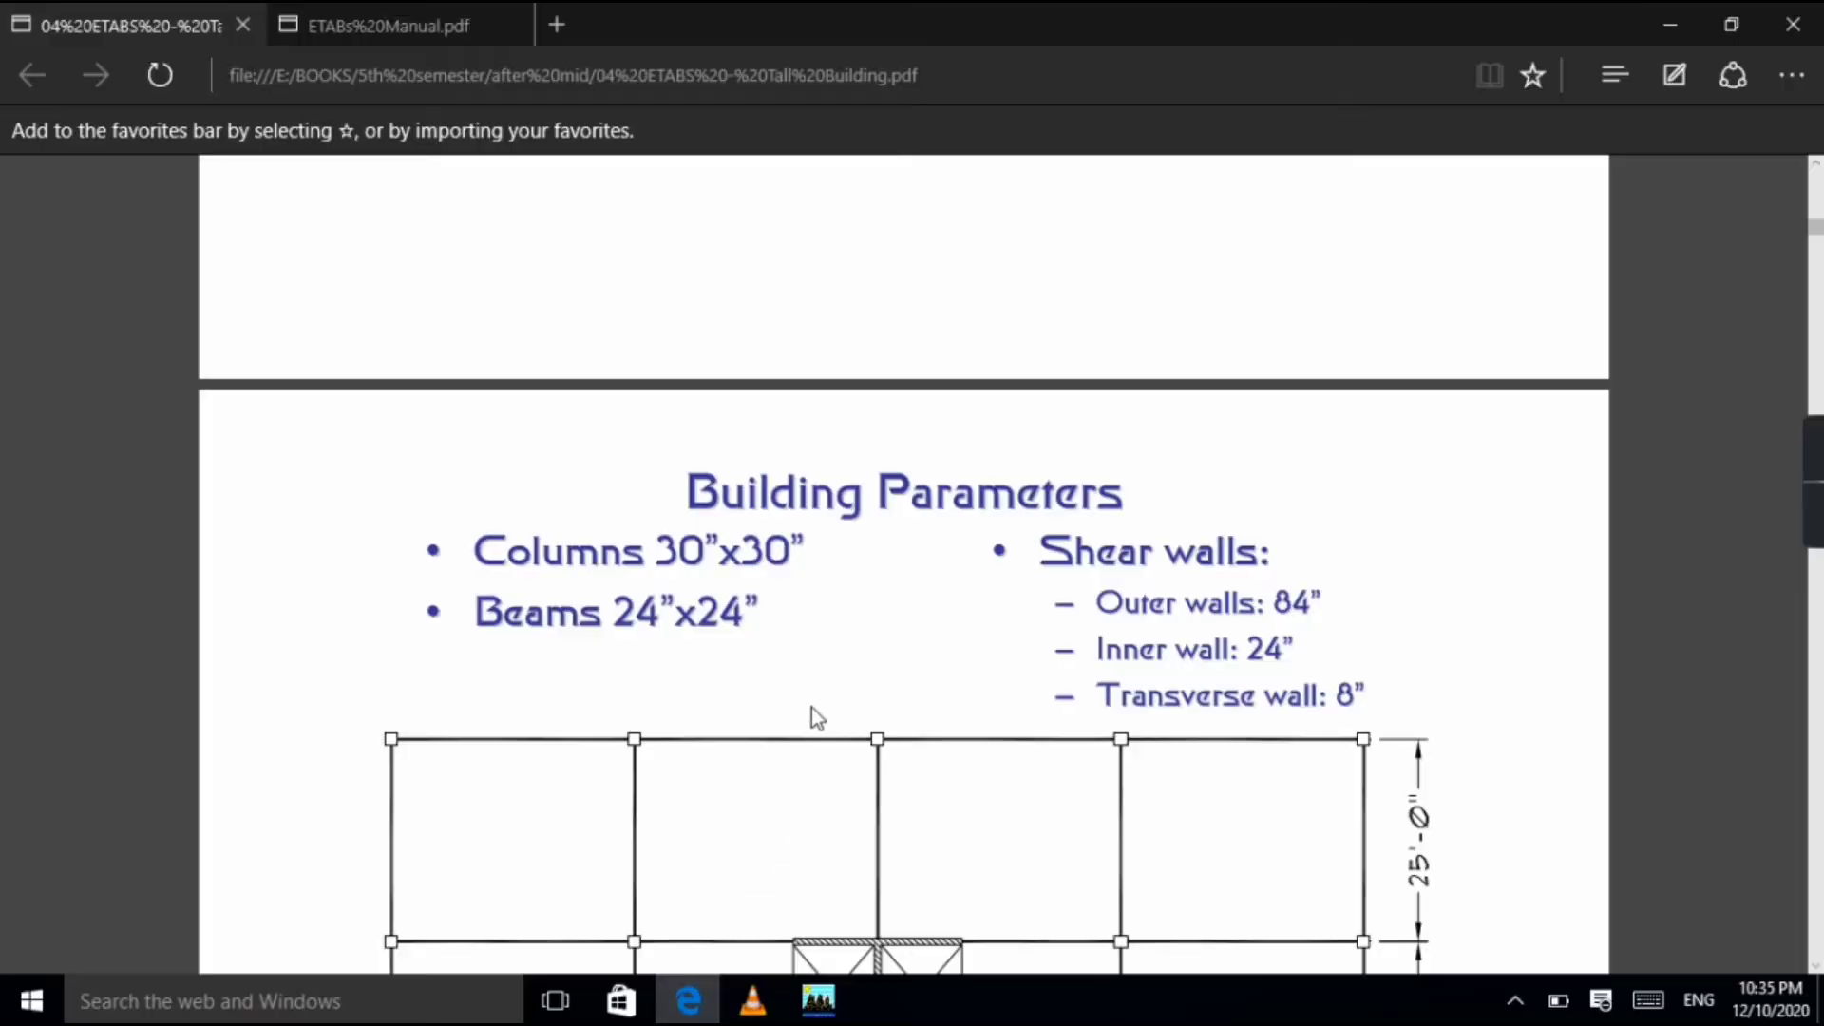
pyautogui.click(818, 999)
pyautogui.doubleClick(920, 476)
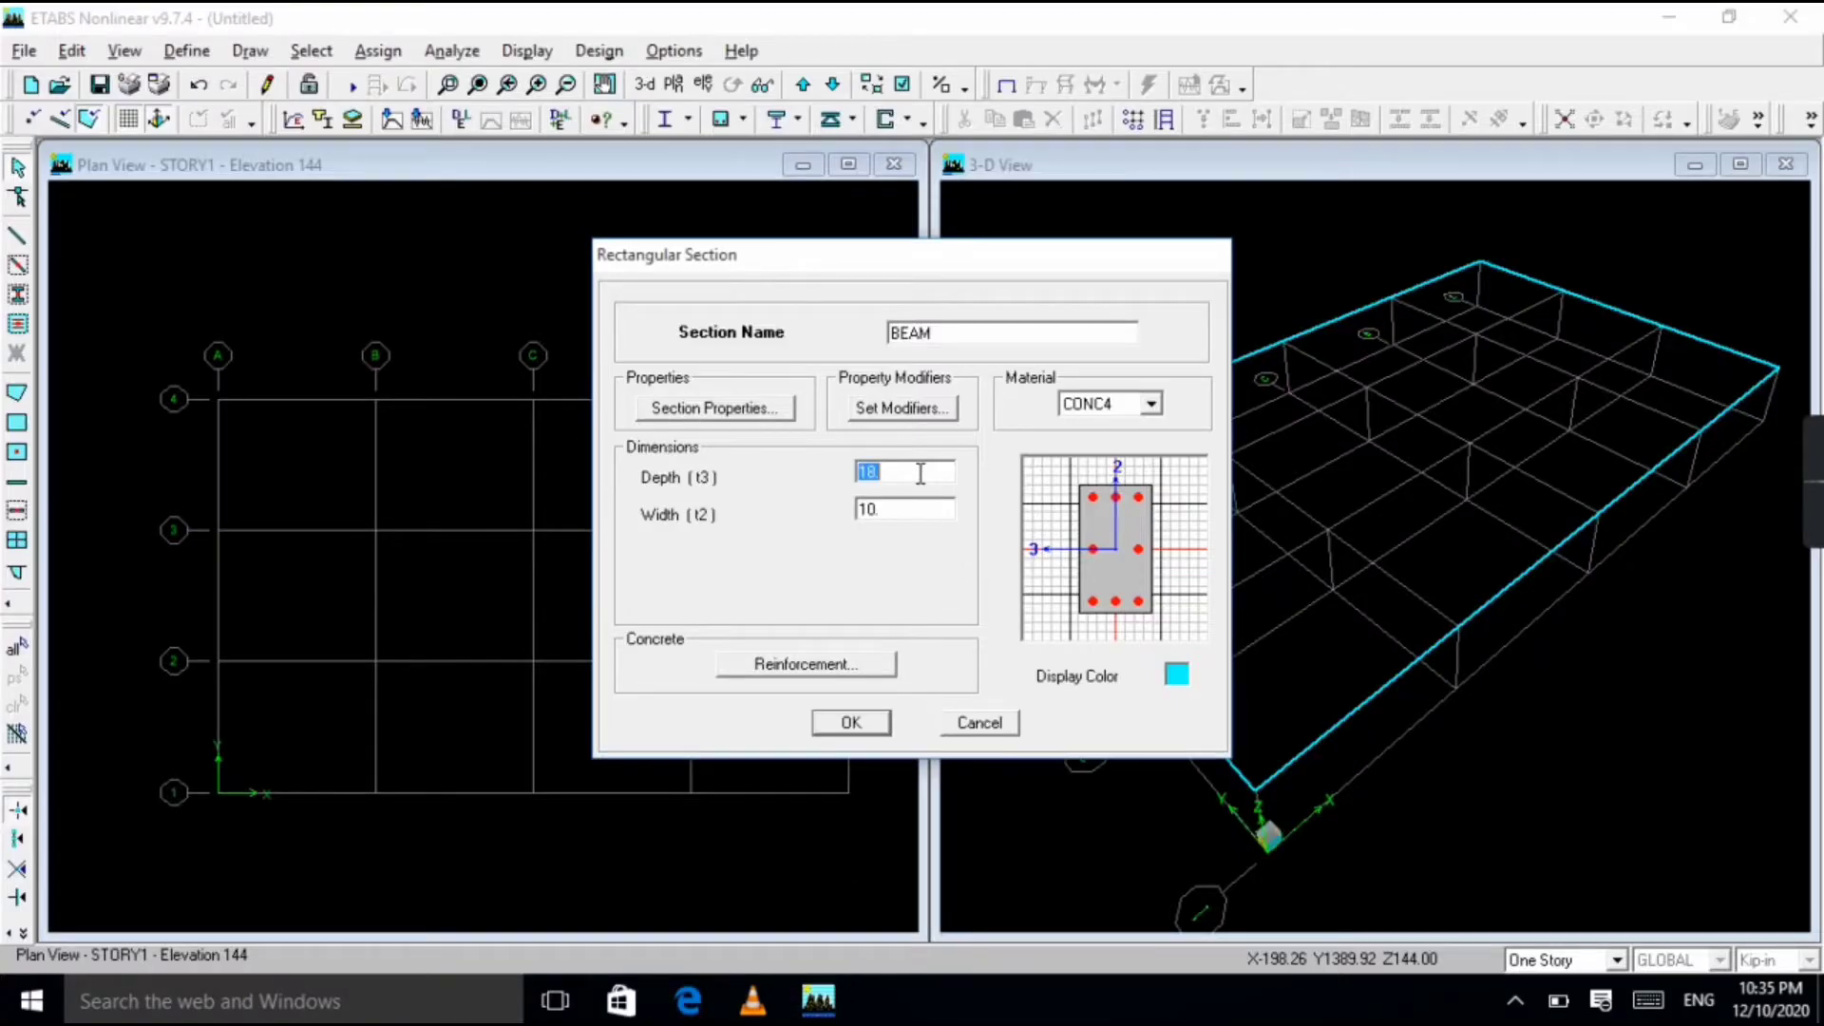
pyautogui.write('24')
pyautogui.press('Tab')
pyautogui.write('2')
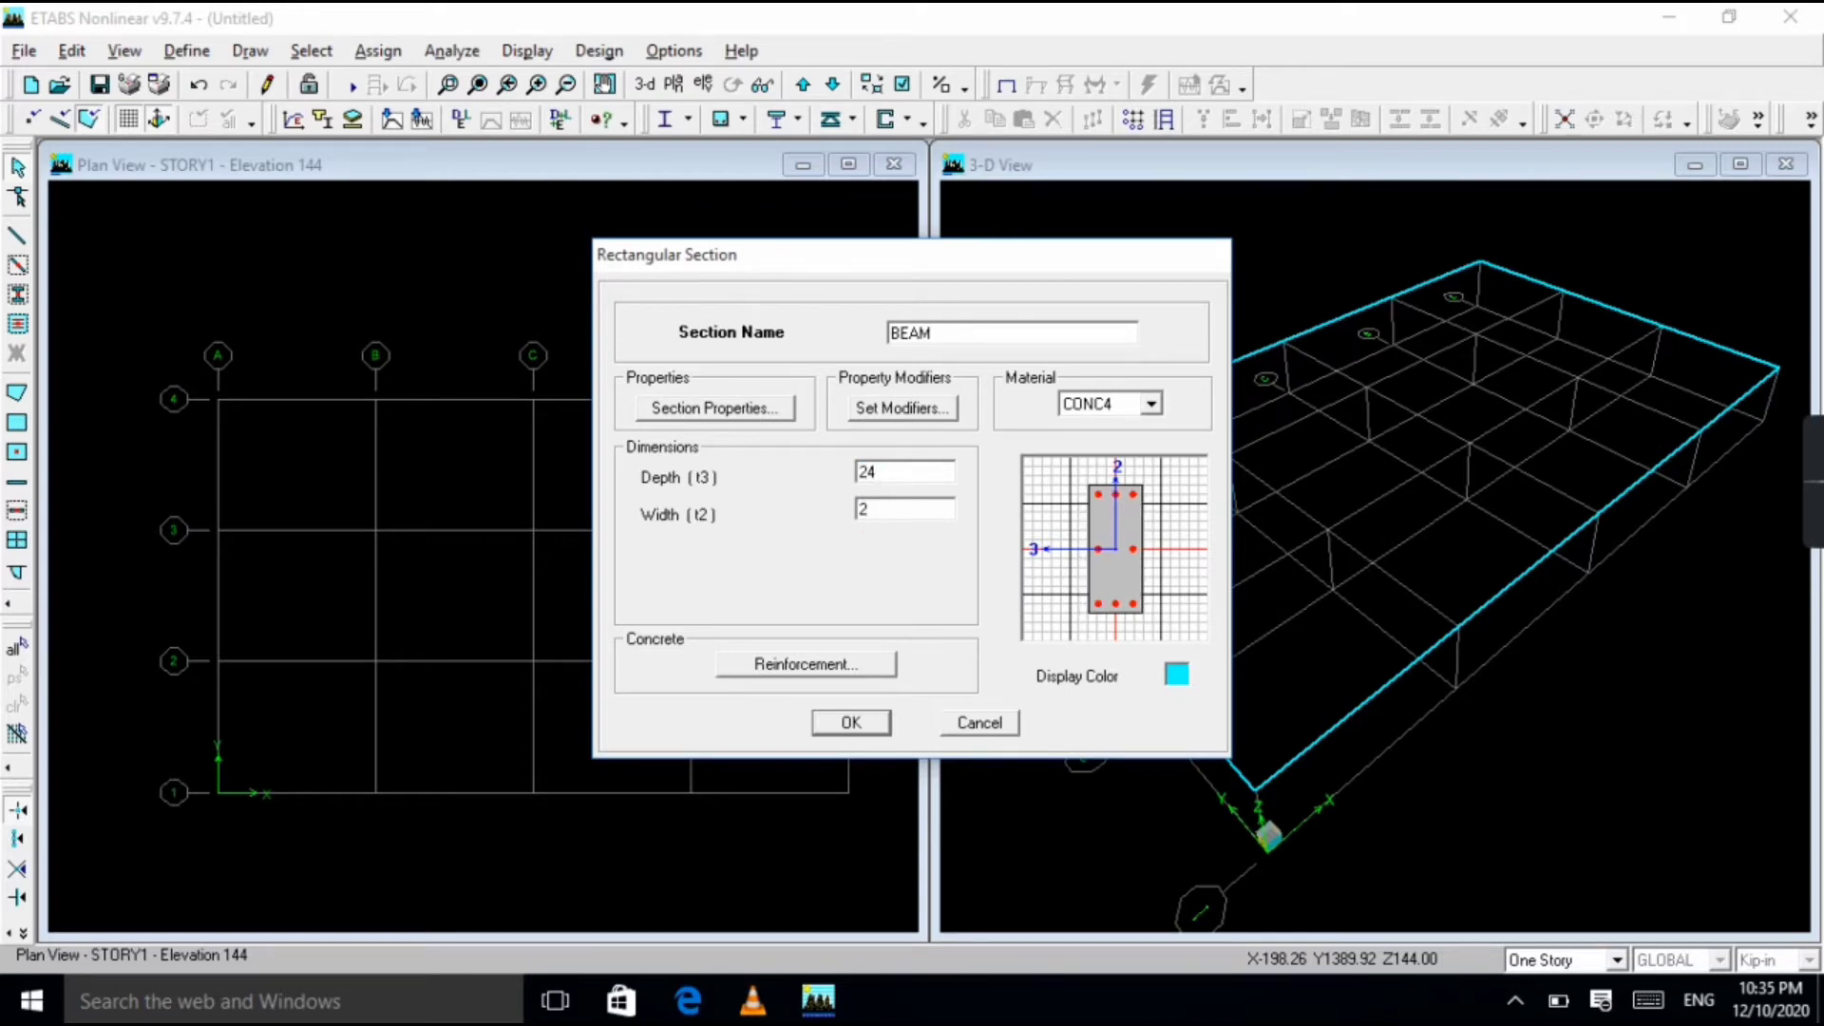
pyautogui.write('4')
# Set the BEAM section's reinforcement design type to Beam, save the section and accept the frame properties.
pyautogui.click(801, 664)
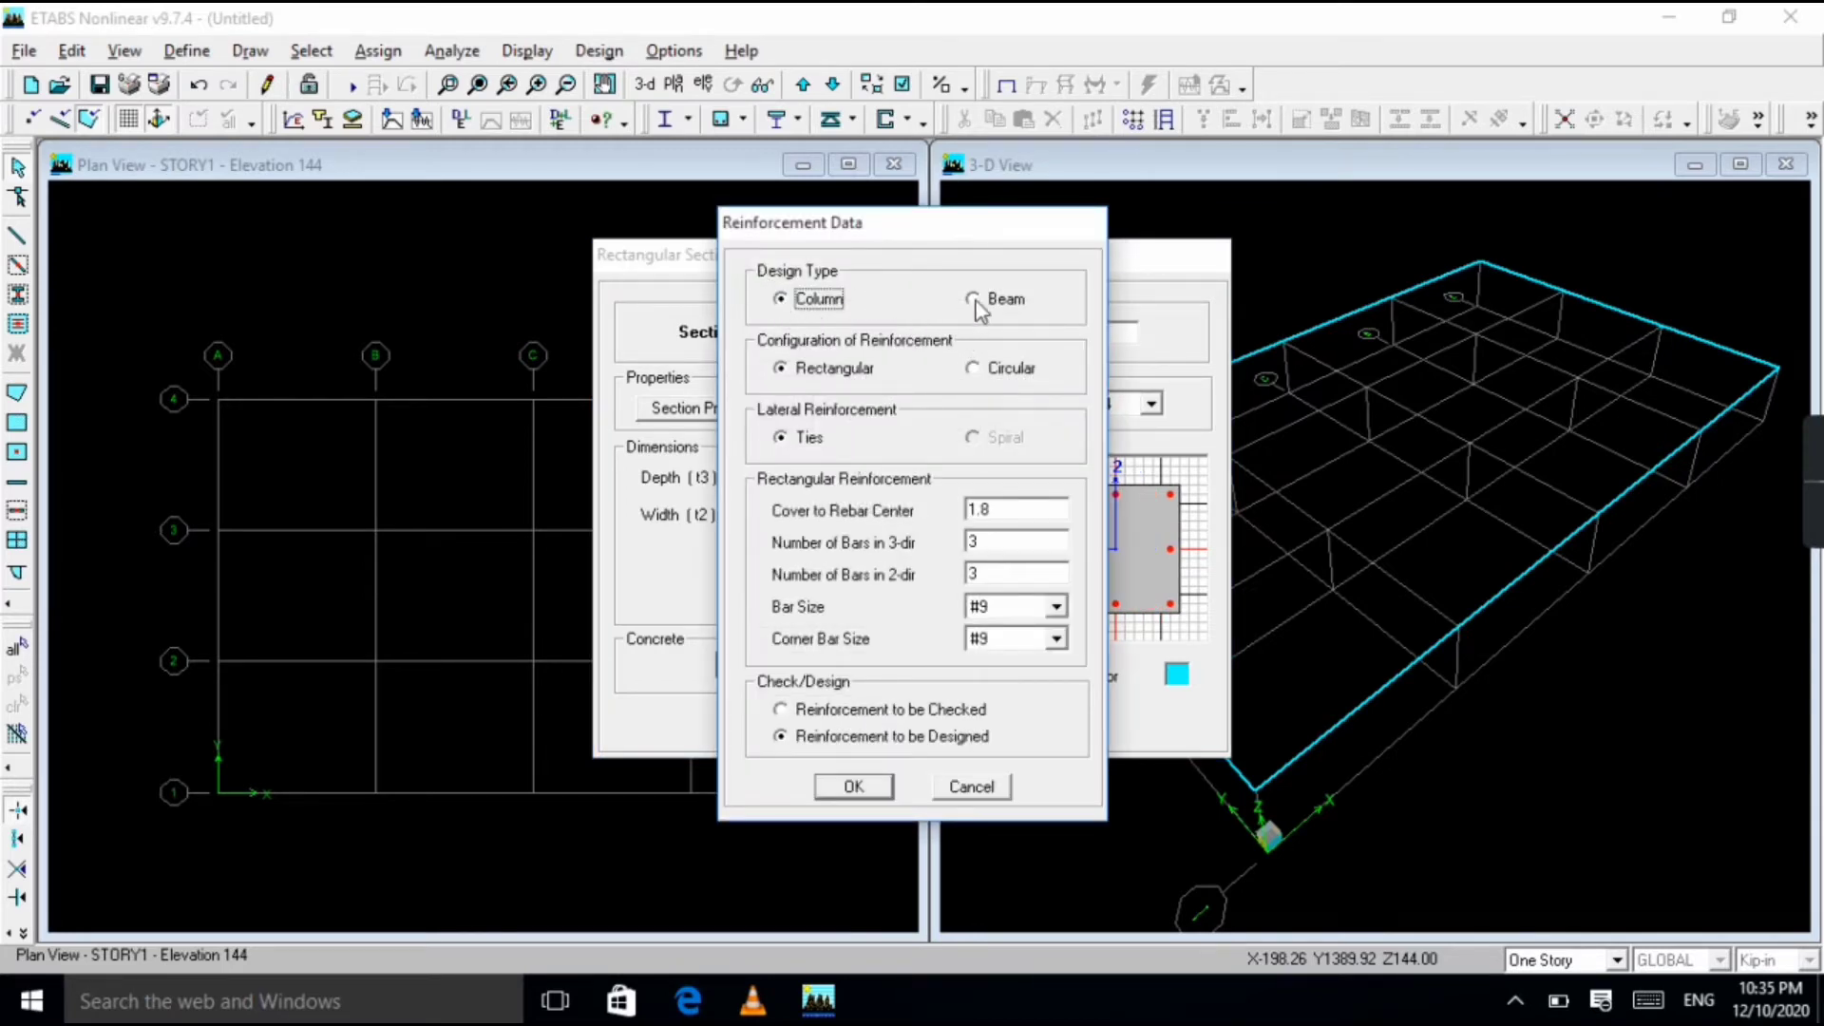
pyautogui.click(974, 301)
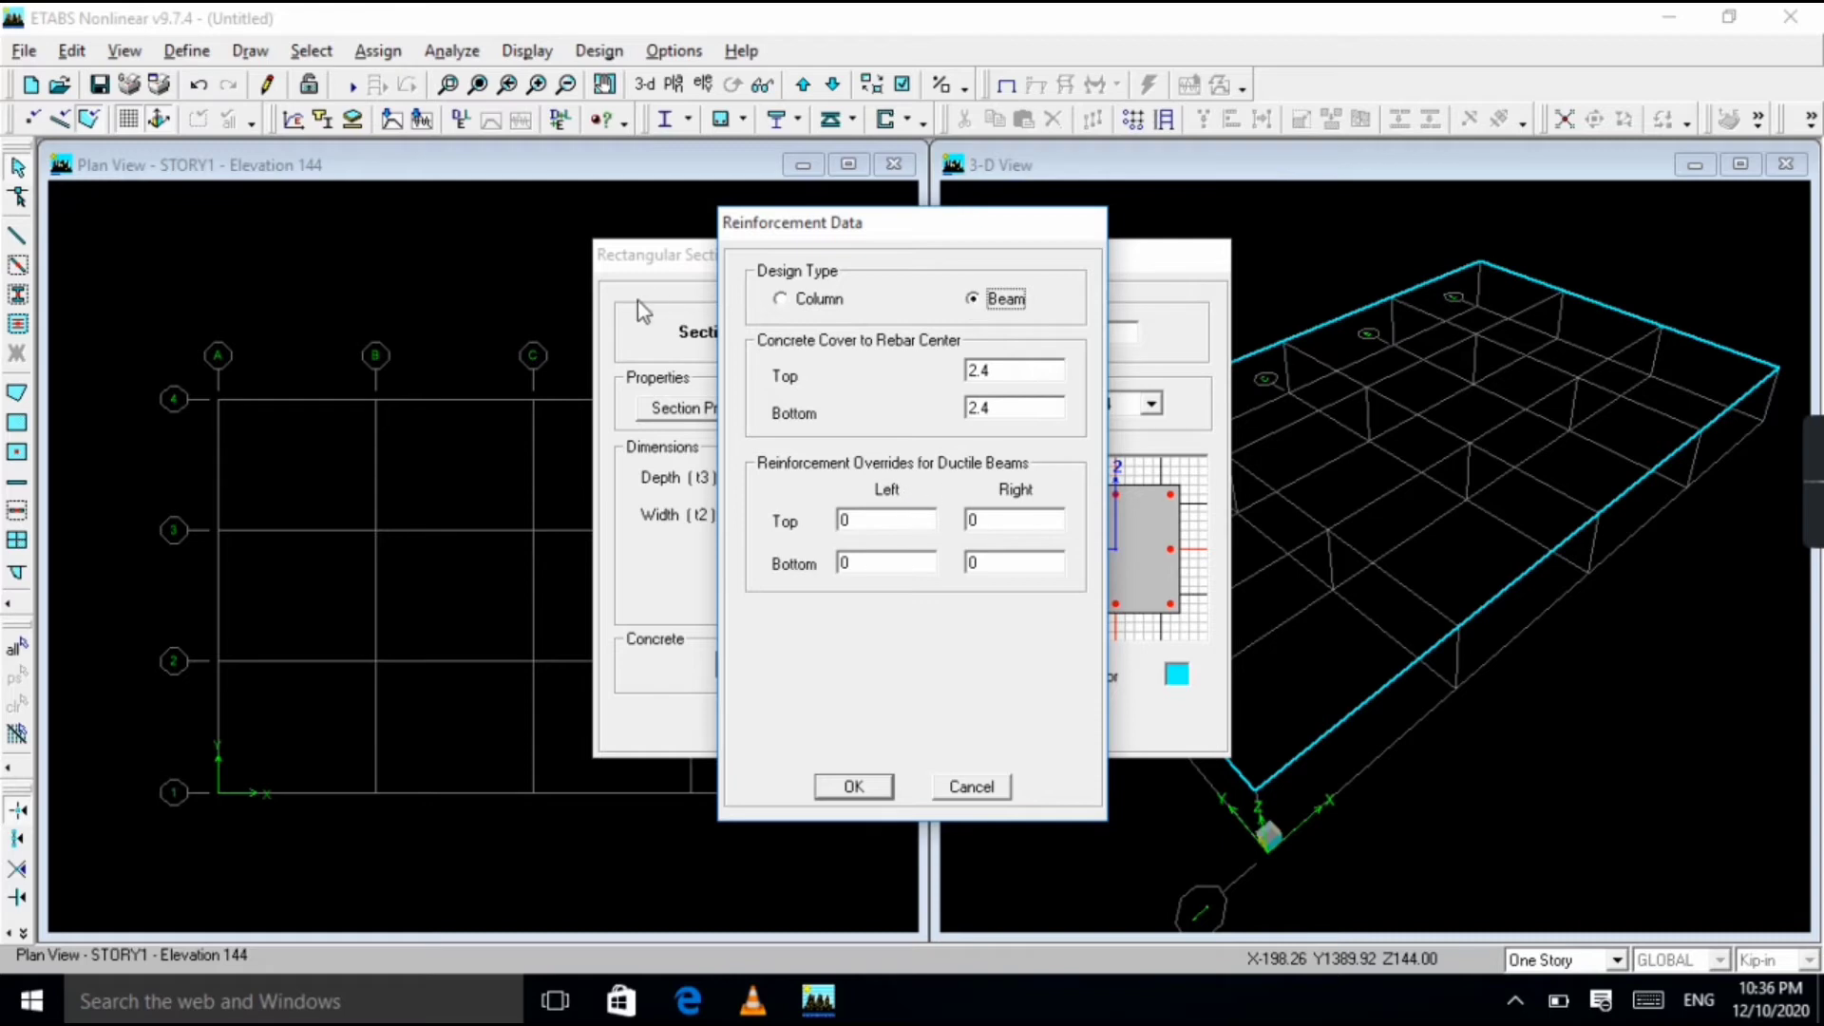
pyautogui.click(862, 788)
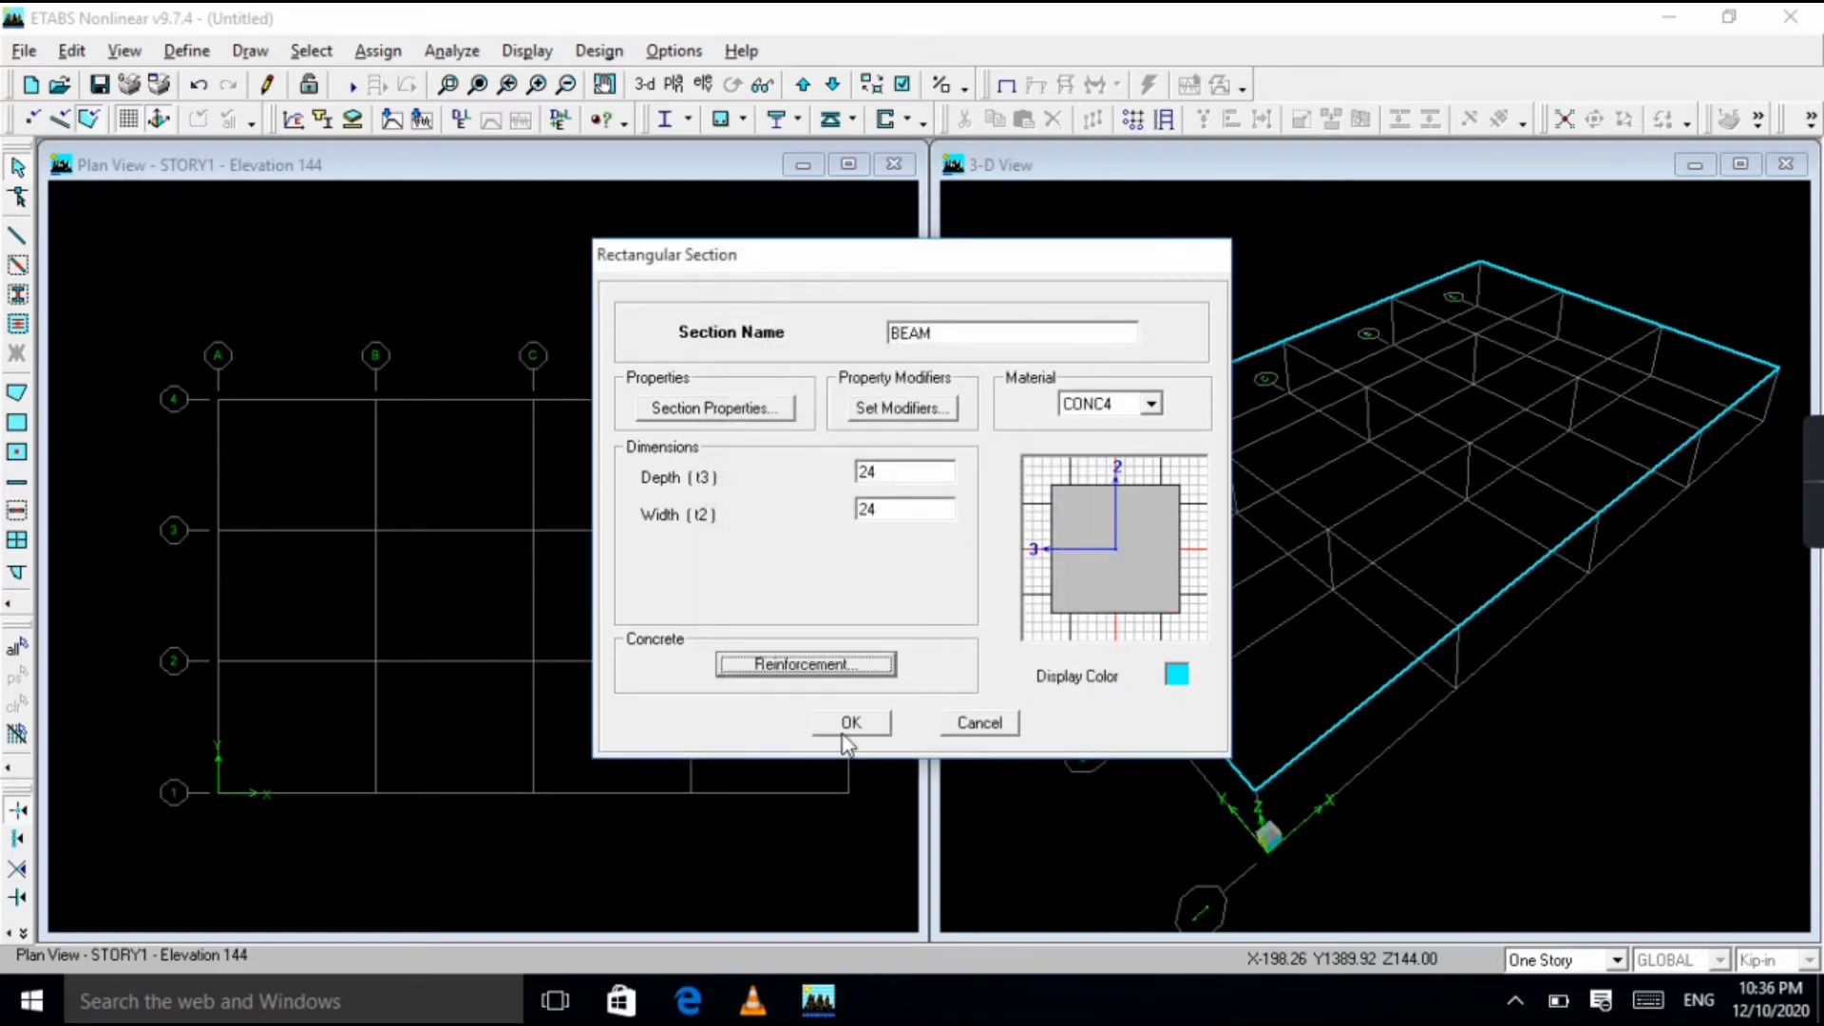
pyautogui.click(846, 728)
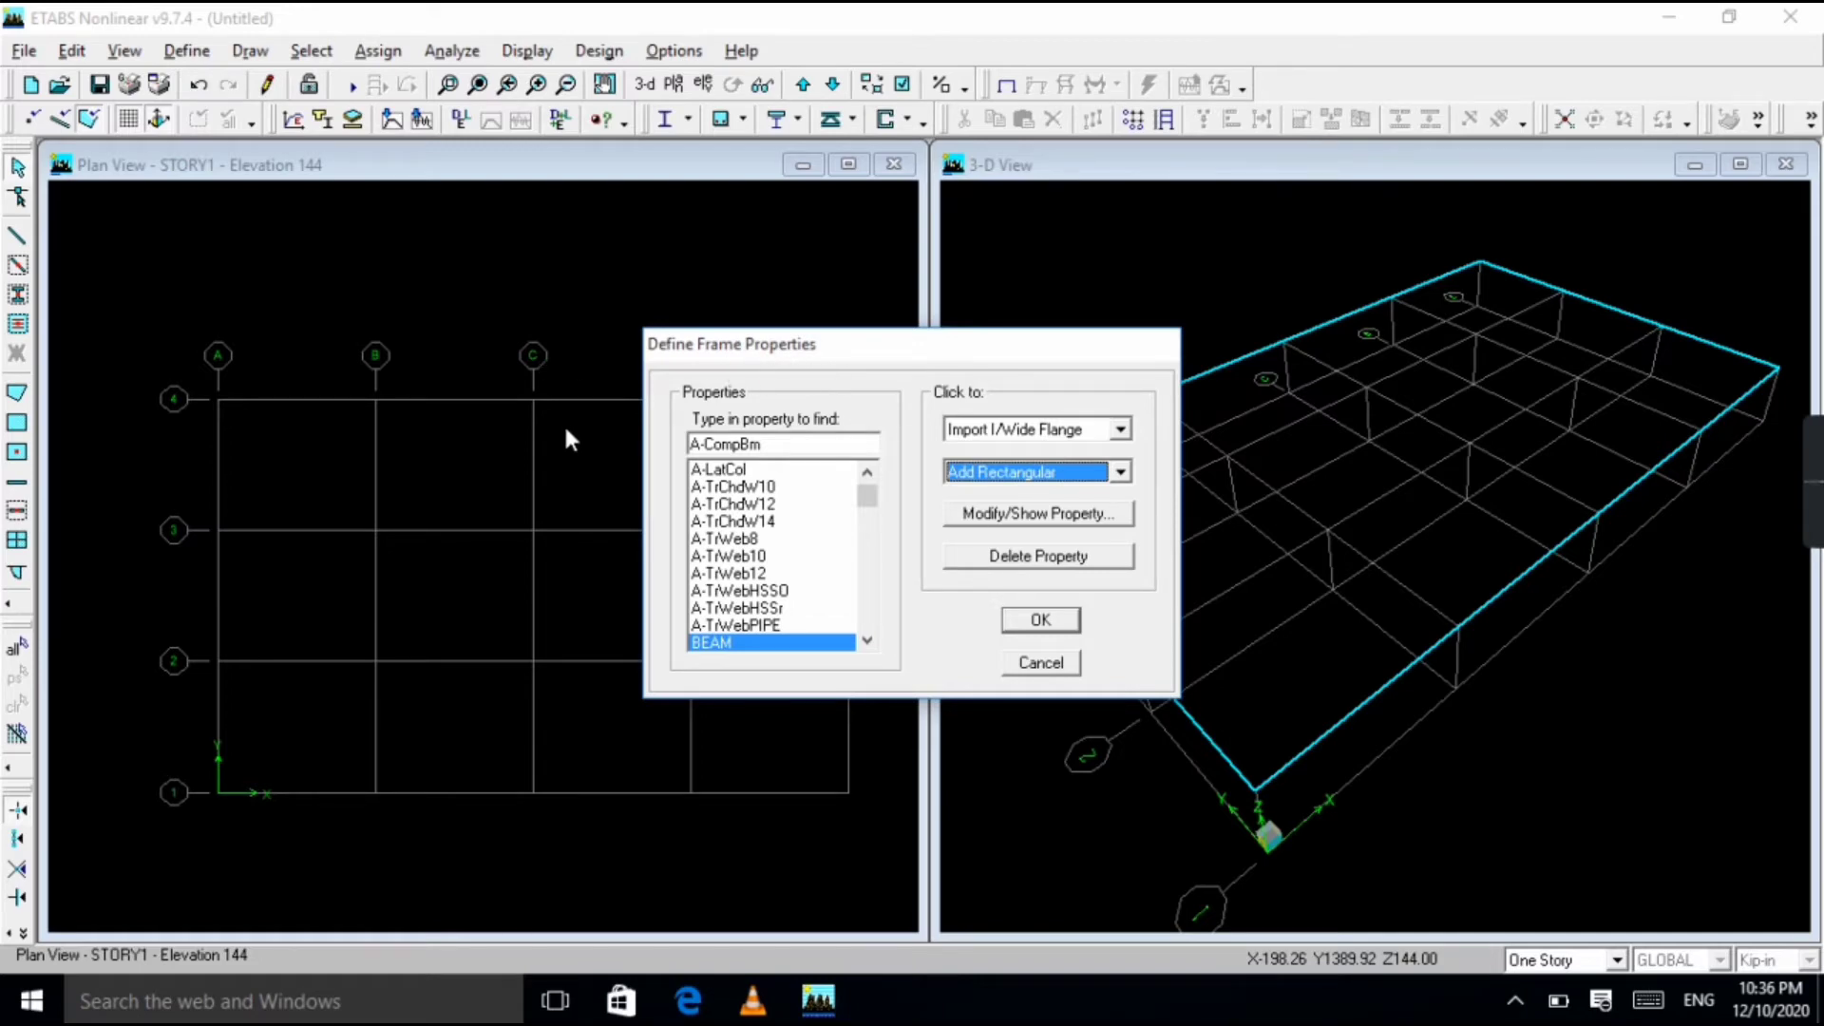
pyautogui.click(1039, 621)
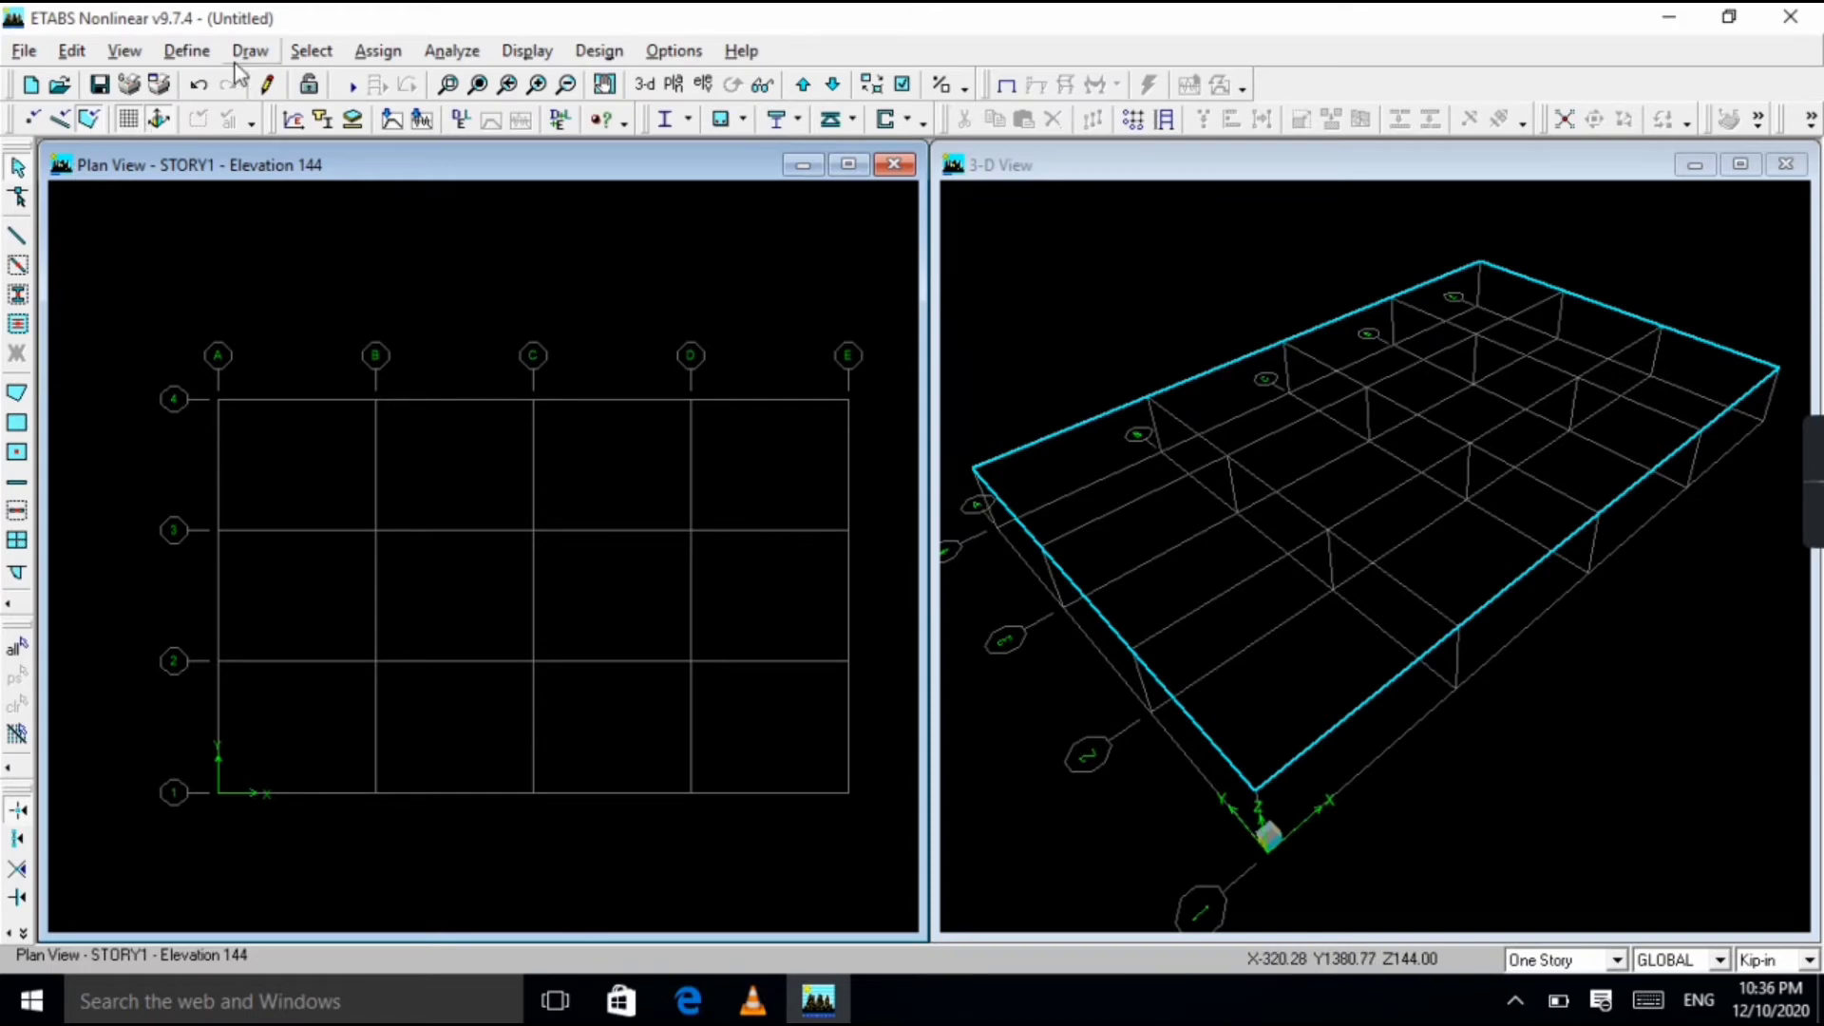
# Open the wall, slab and deck section definitions and start a new wall section.
pyautogui.click(195, 50)
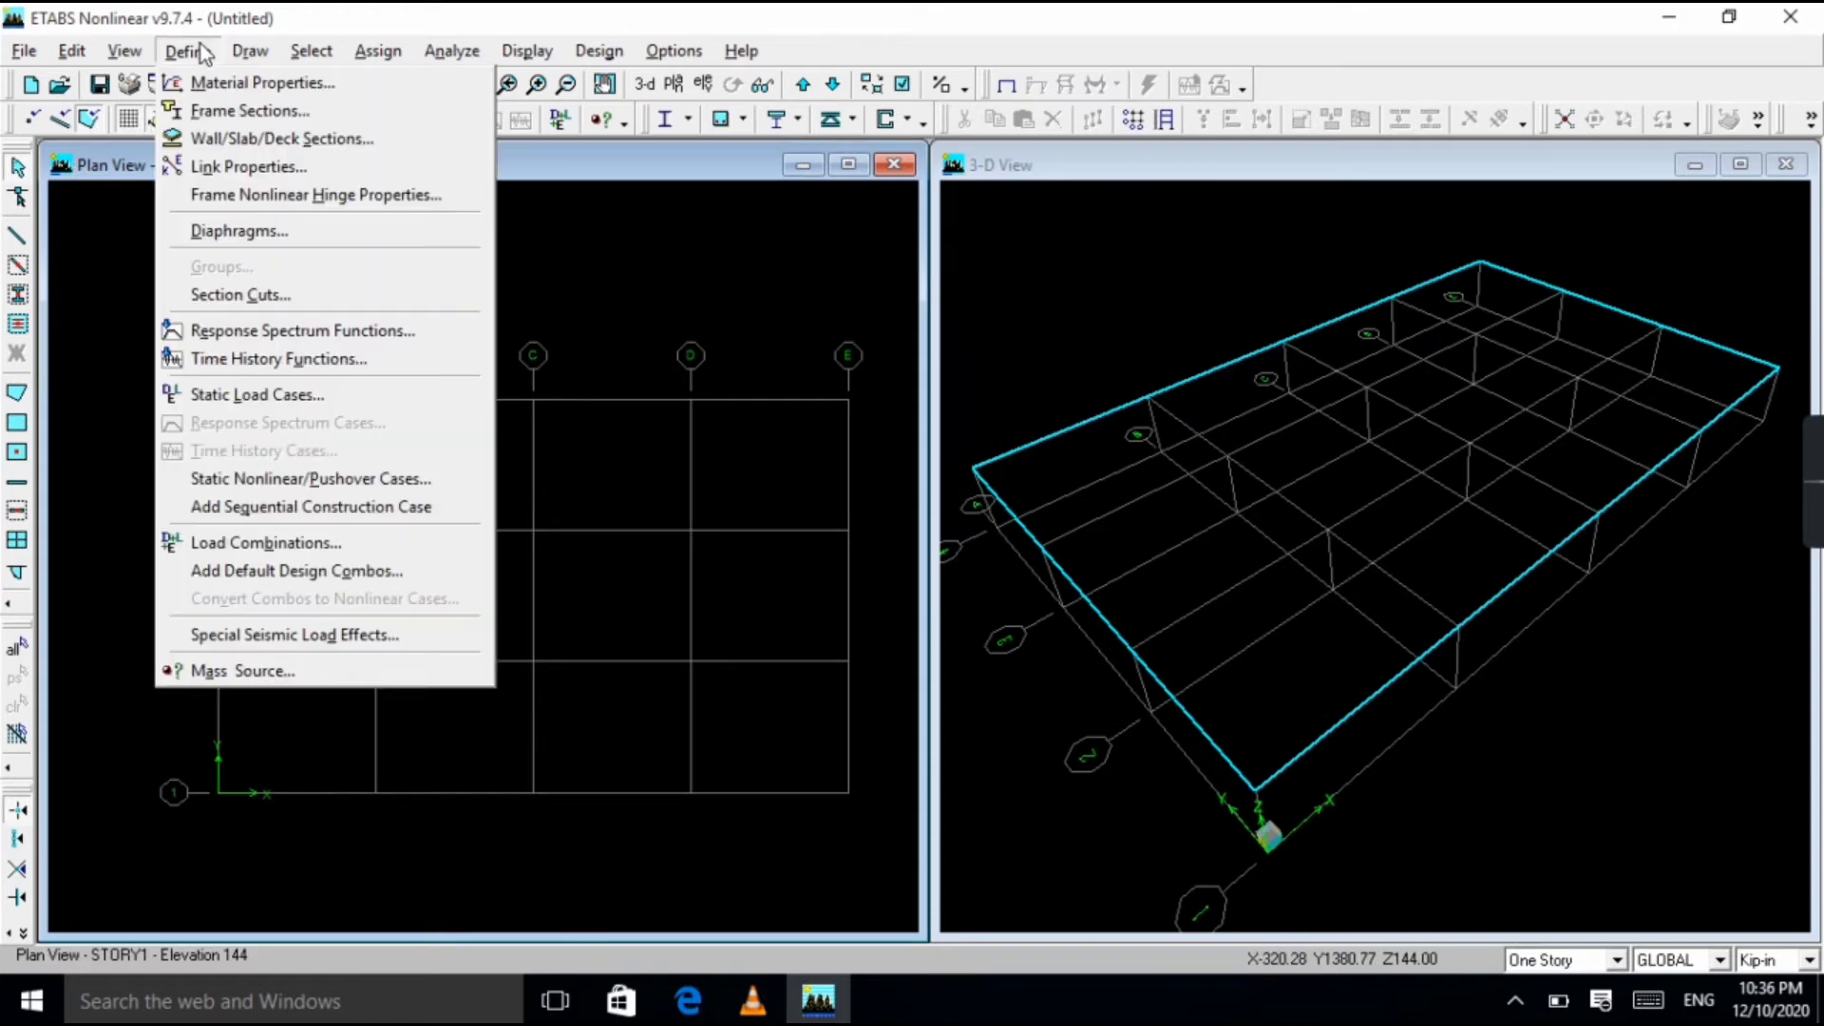
pyautogui.click(248, 142)
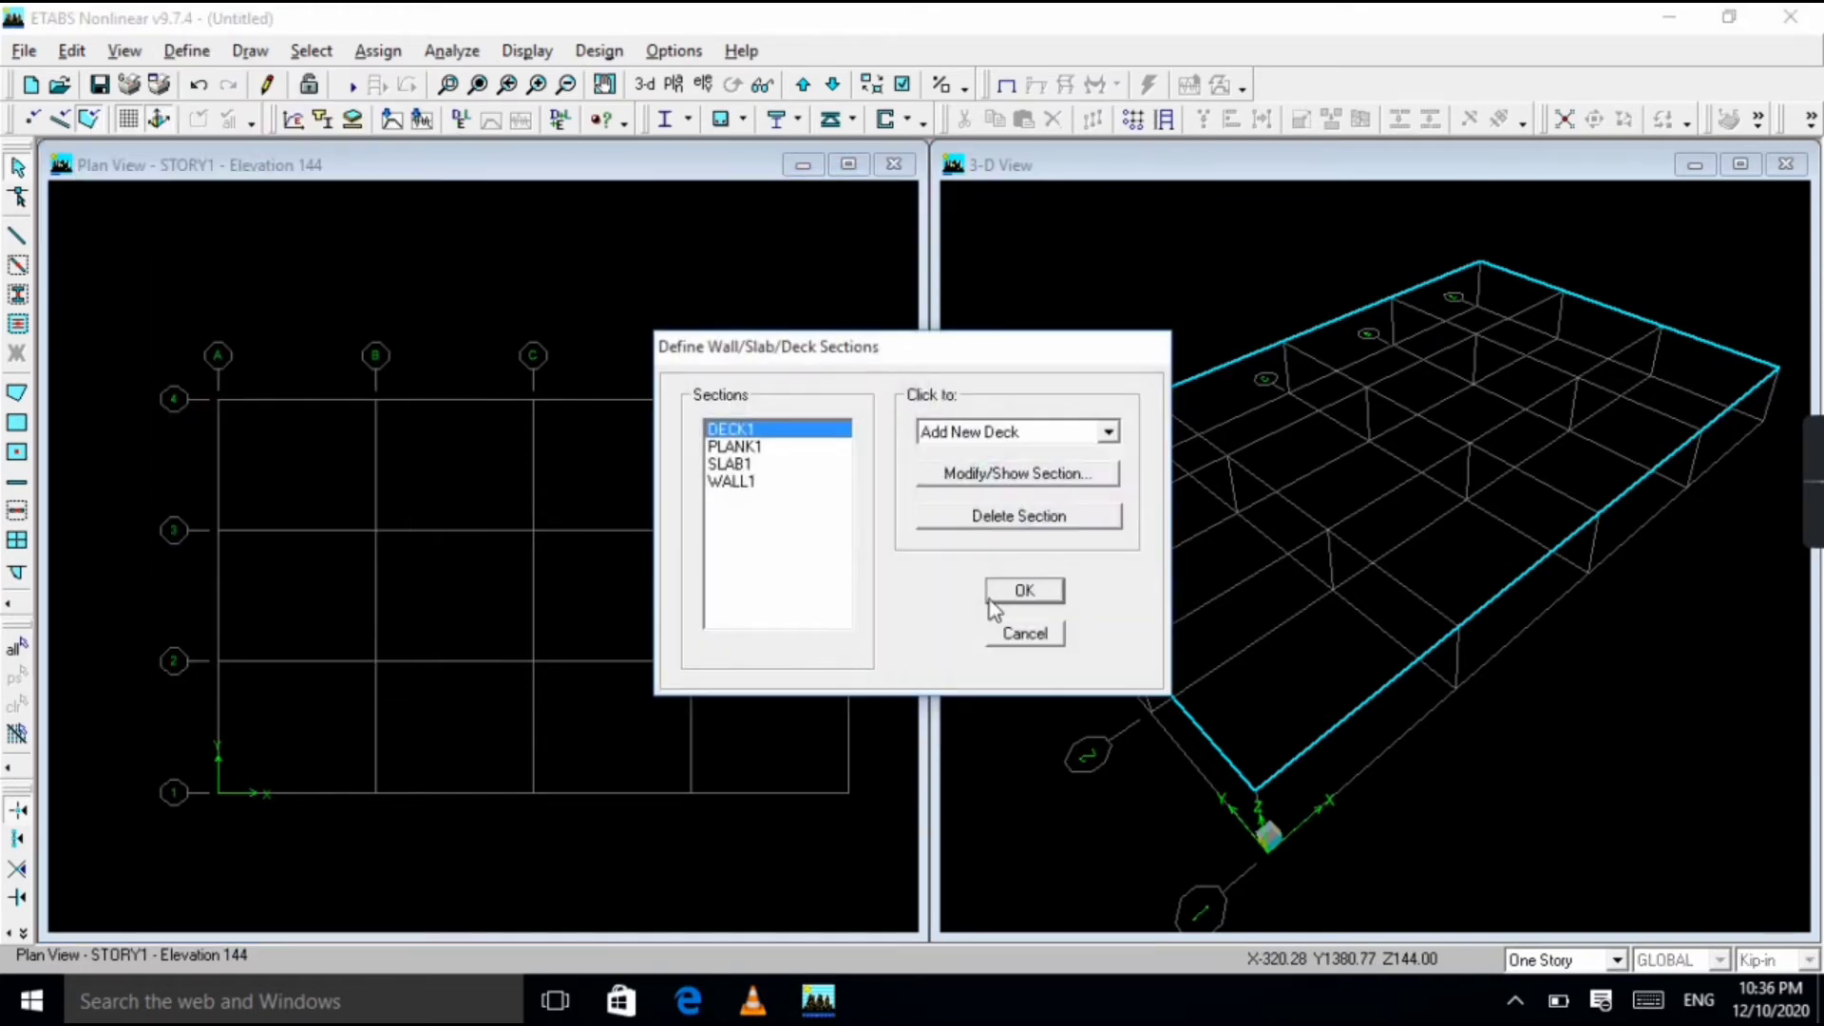
pyautogui.click(746, 482)
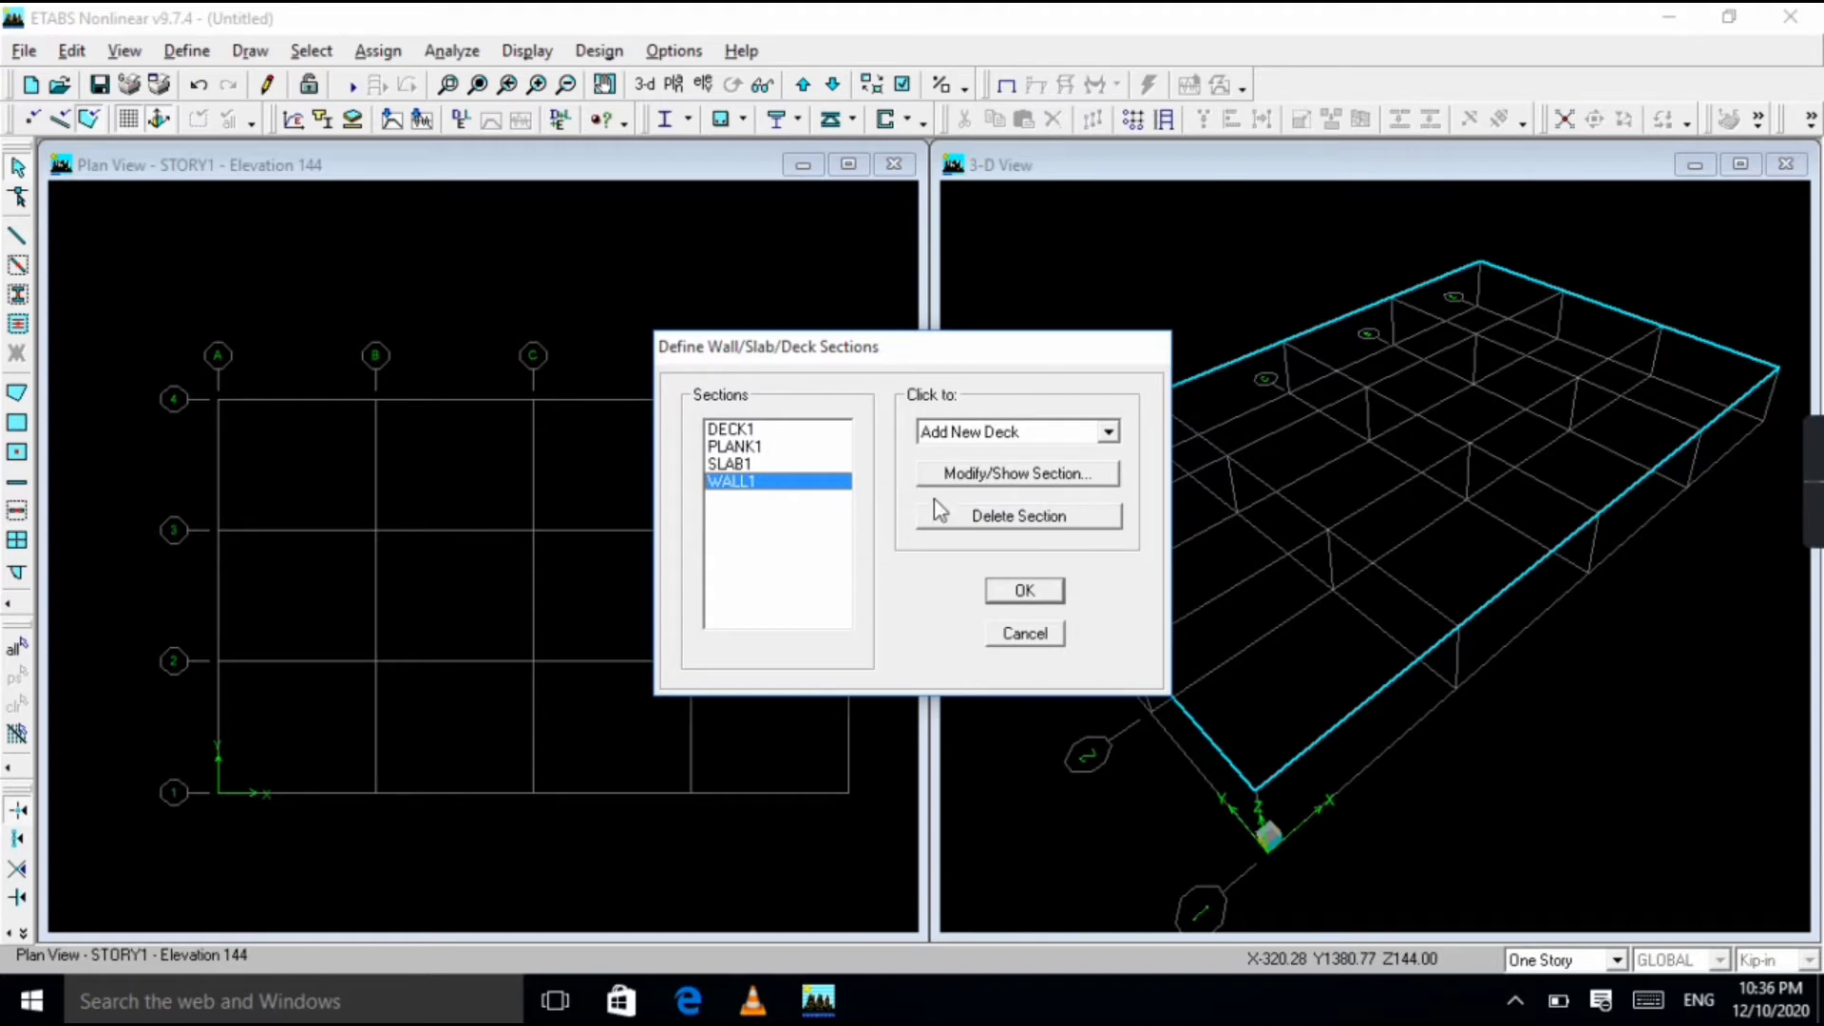
pyautogui.click(1019, 439)
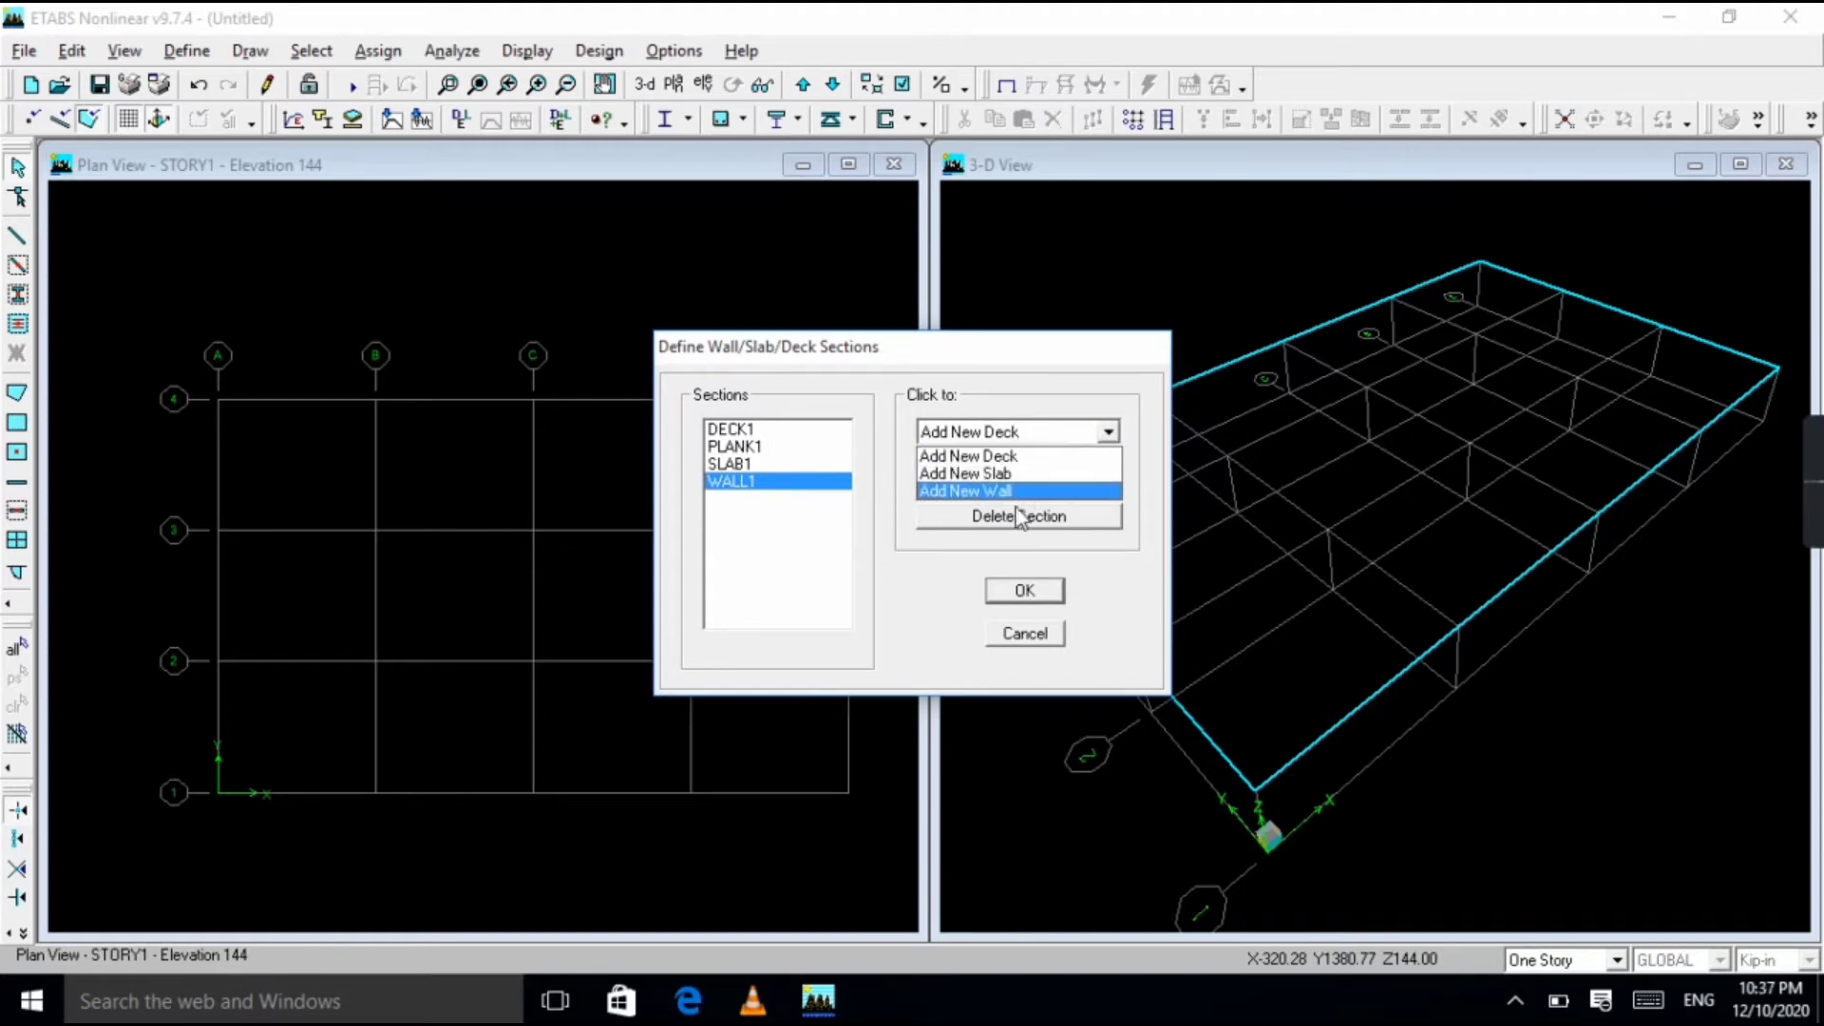
pyautogui.click(1016, 491)
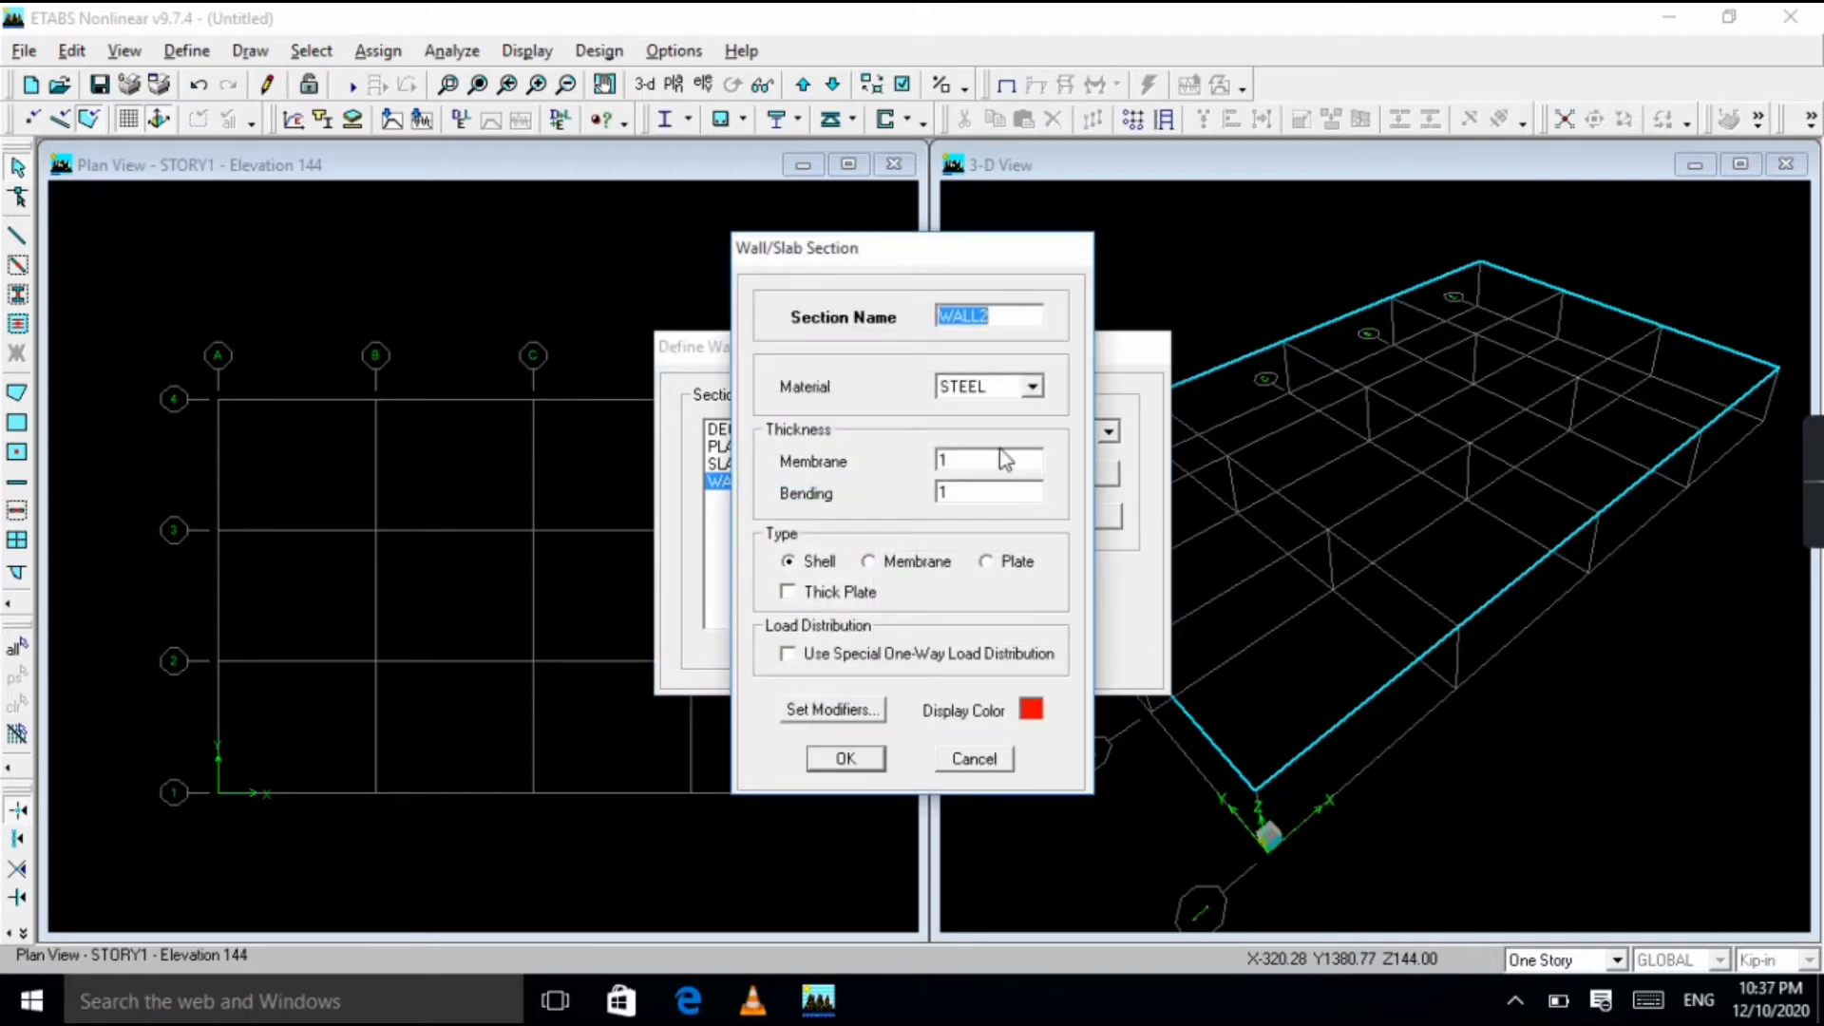
# Set the new wall's bending m11 and m22 stiffness modifiers to 0.00001 and accept the modification factors.
pyautogui.click(813, 718)
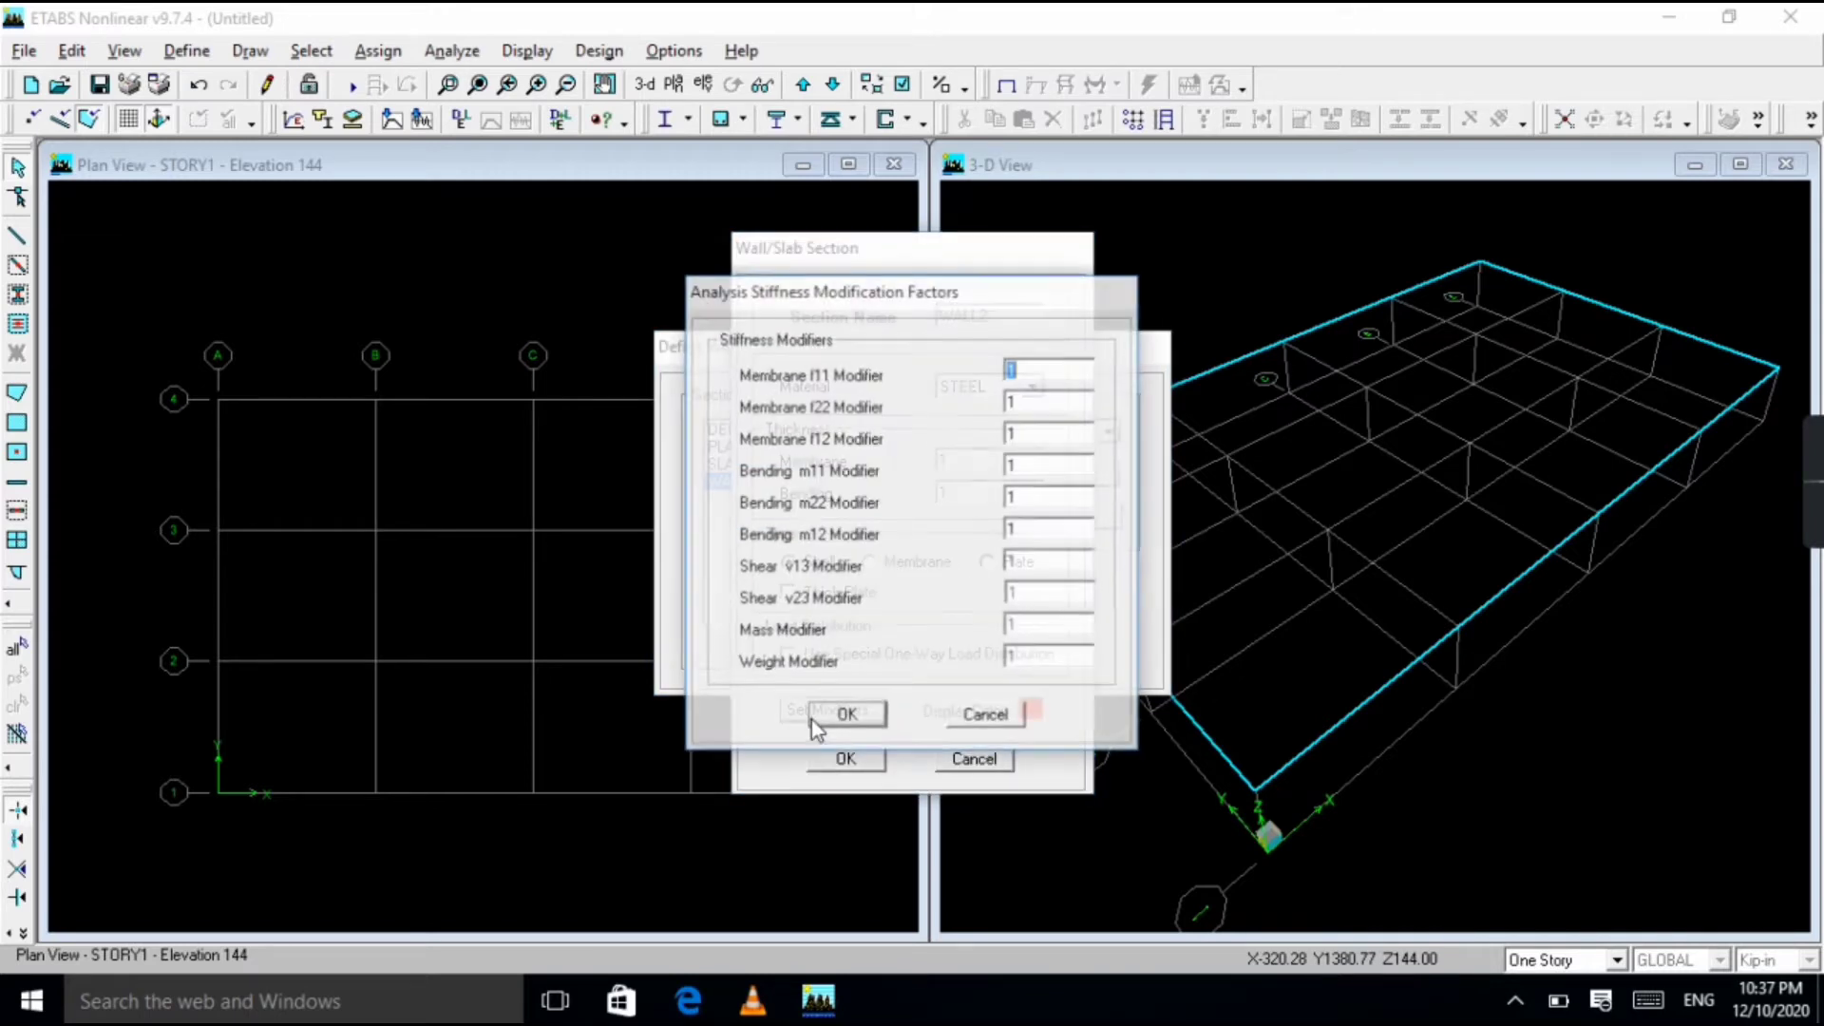
pyautogui.doubleClick(1047, 464)
pyautogui.write('0')
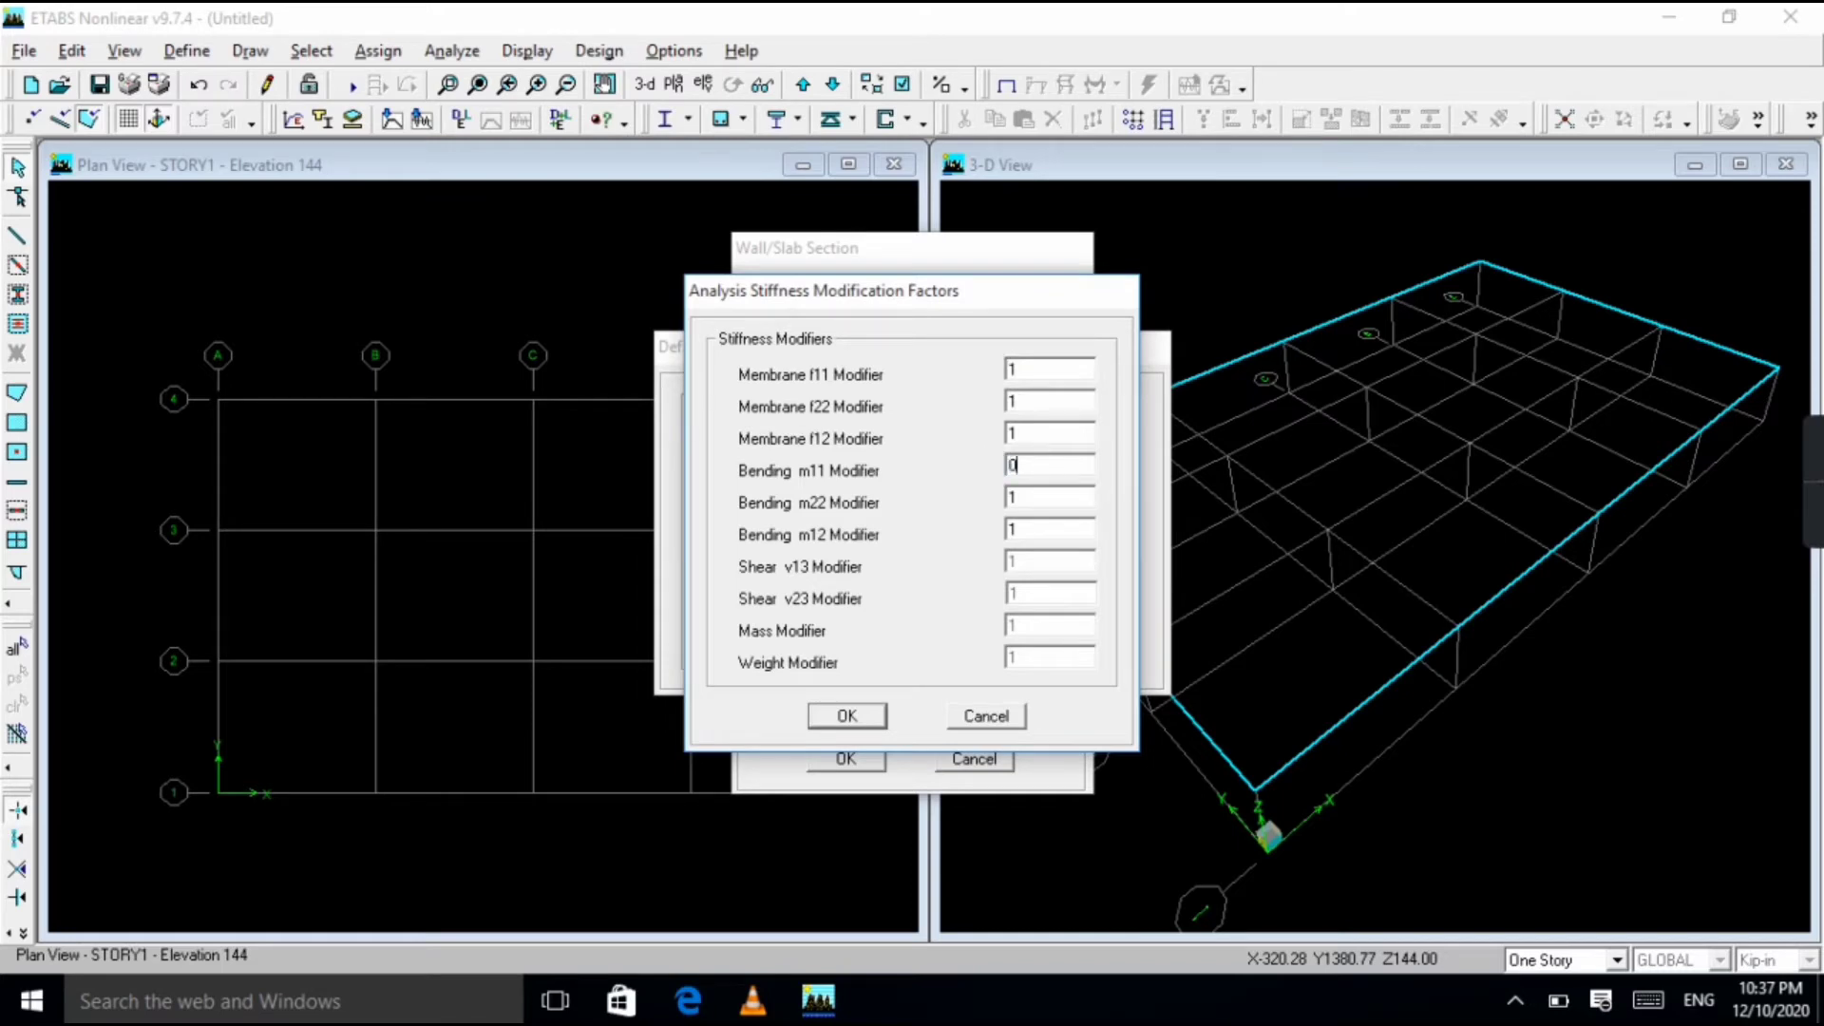
pyautogui.write('.00')
pyautogui.write('001')
pyautogui.write('.000')
pyautogui.click(1045, 529)
pyautogui.write('.000')
pyautogui.click(846, 715)
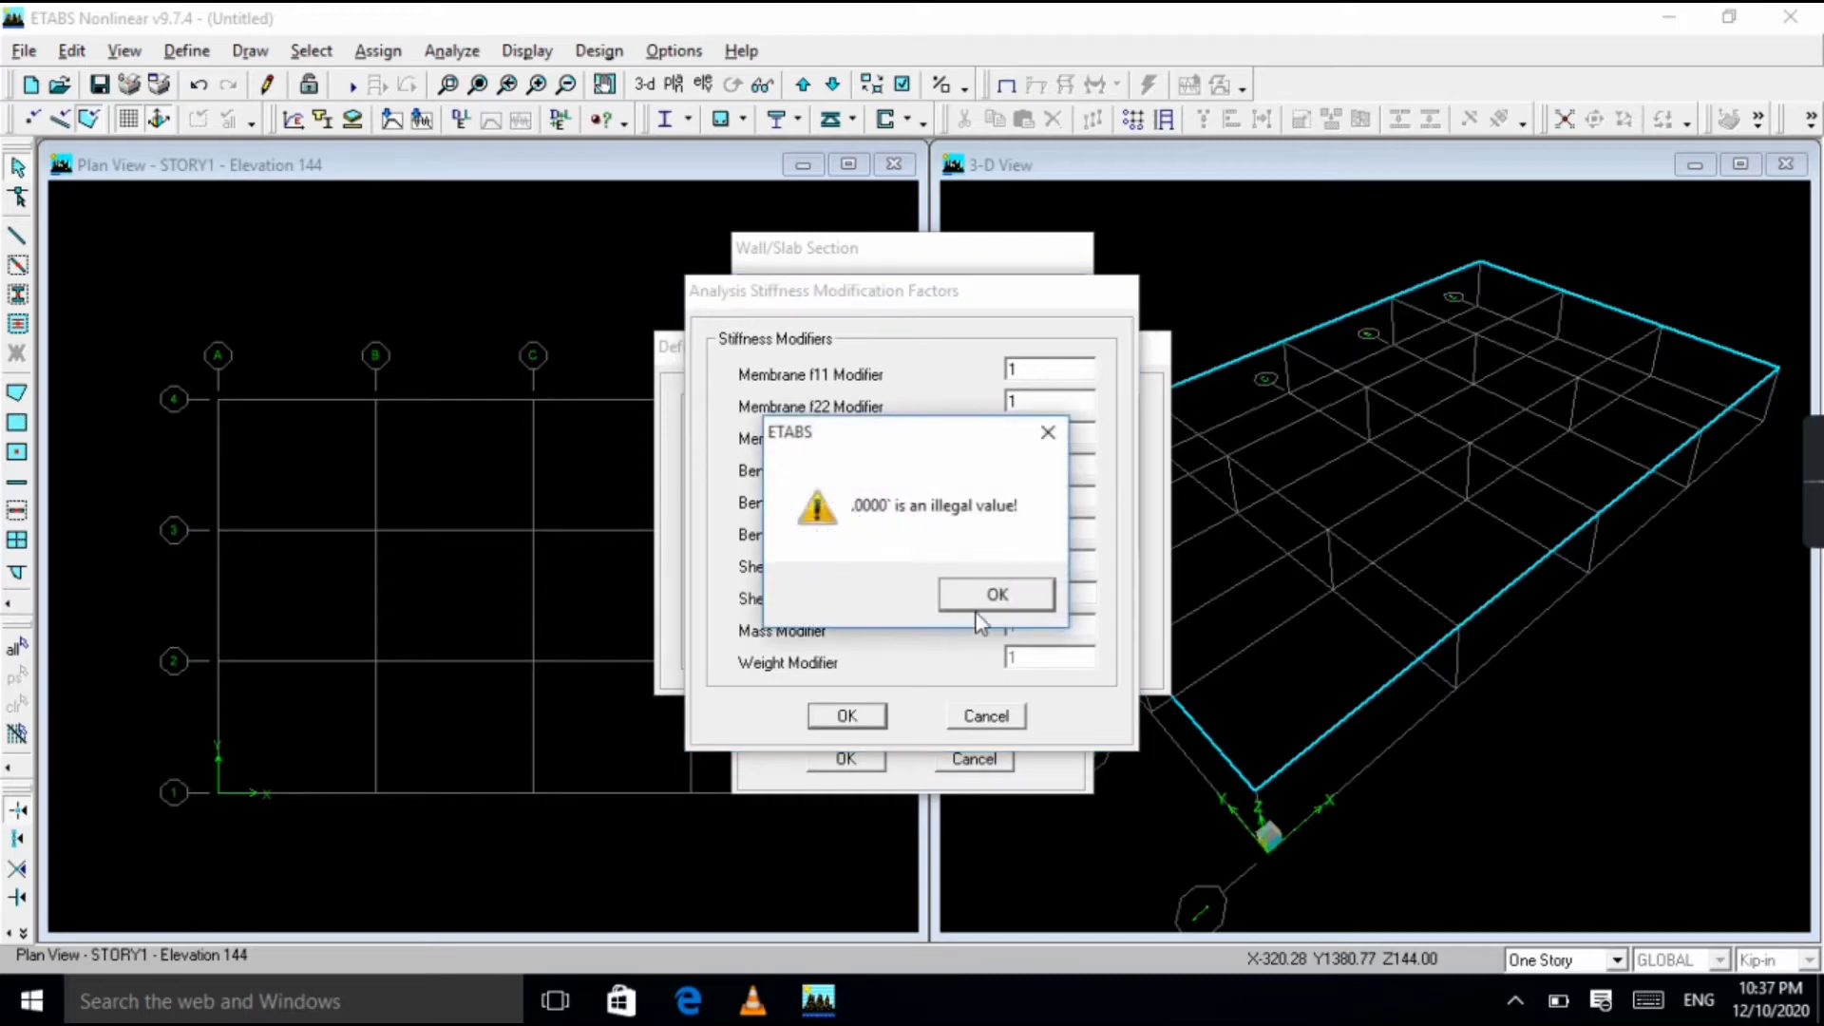
pyautogui.click(994, 594)
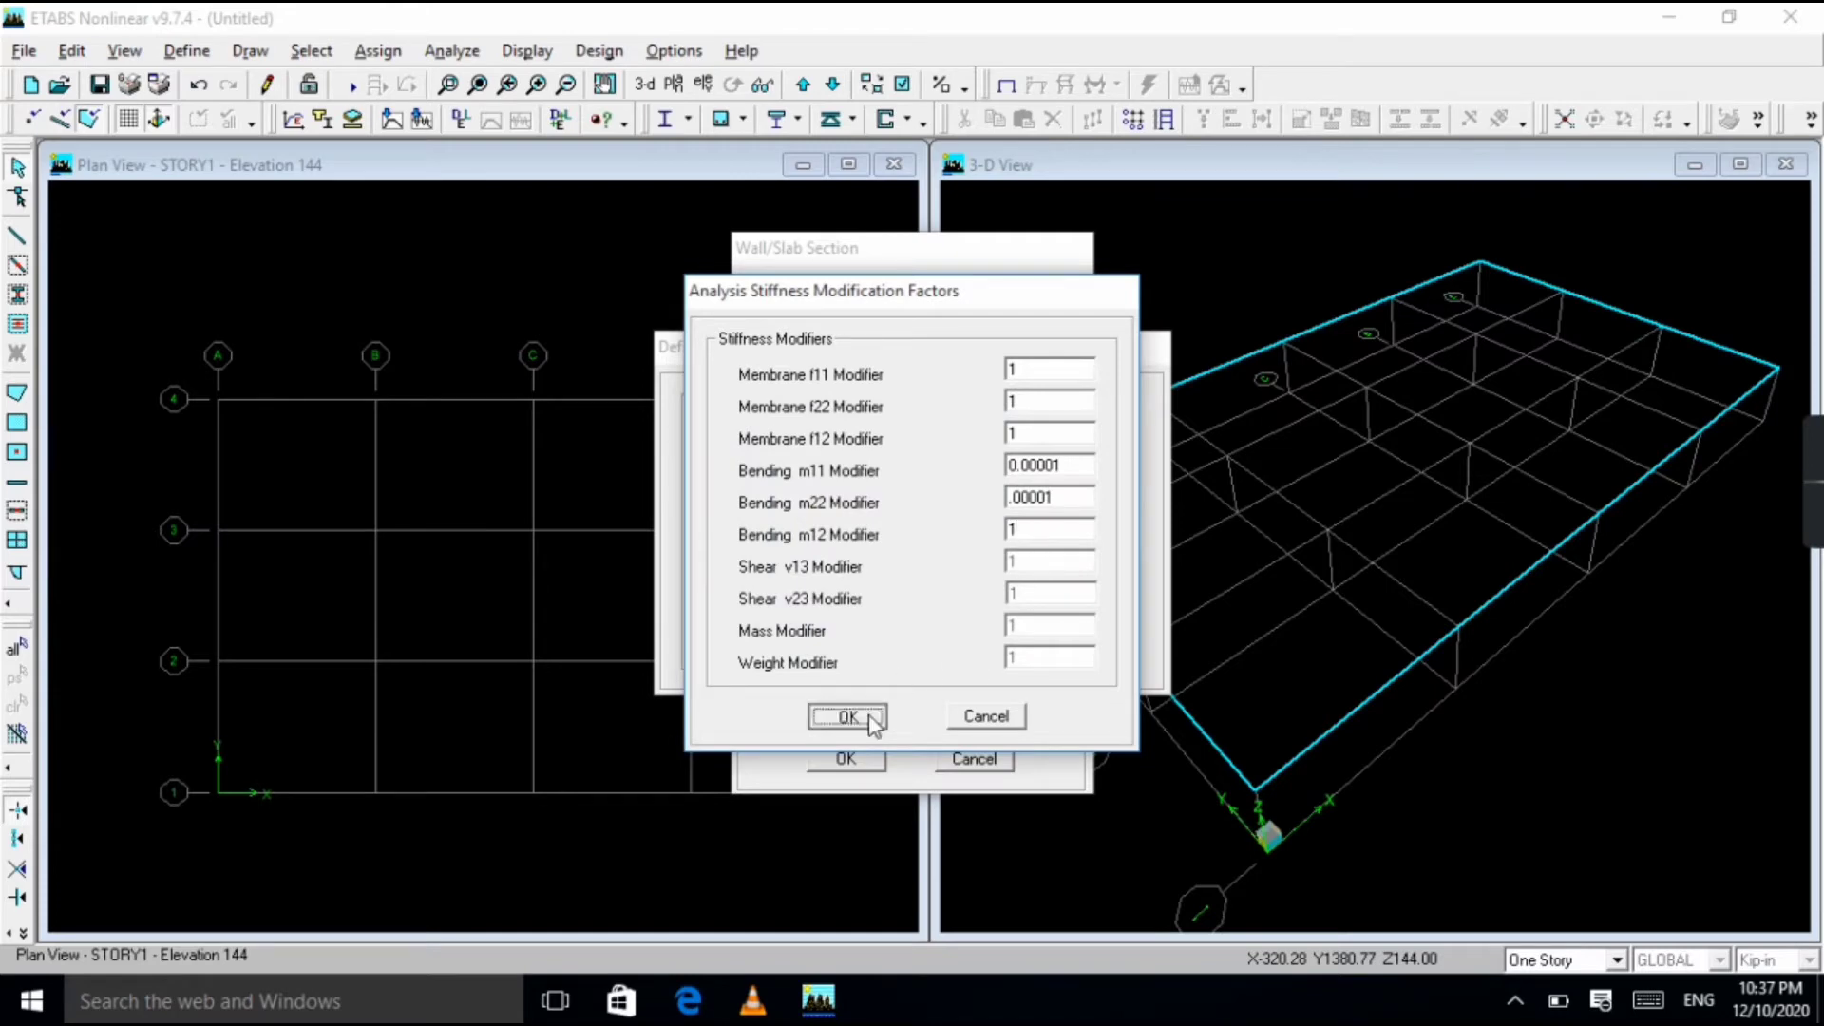
pyautogui.click(841, 716)
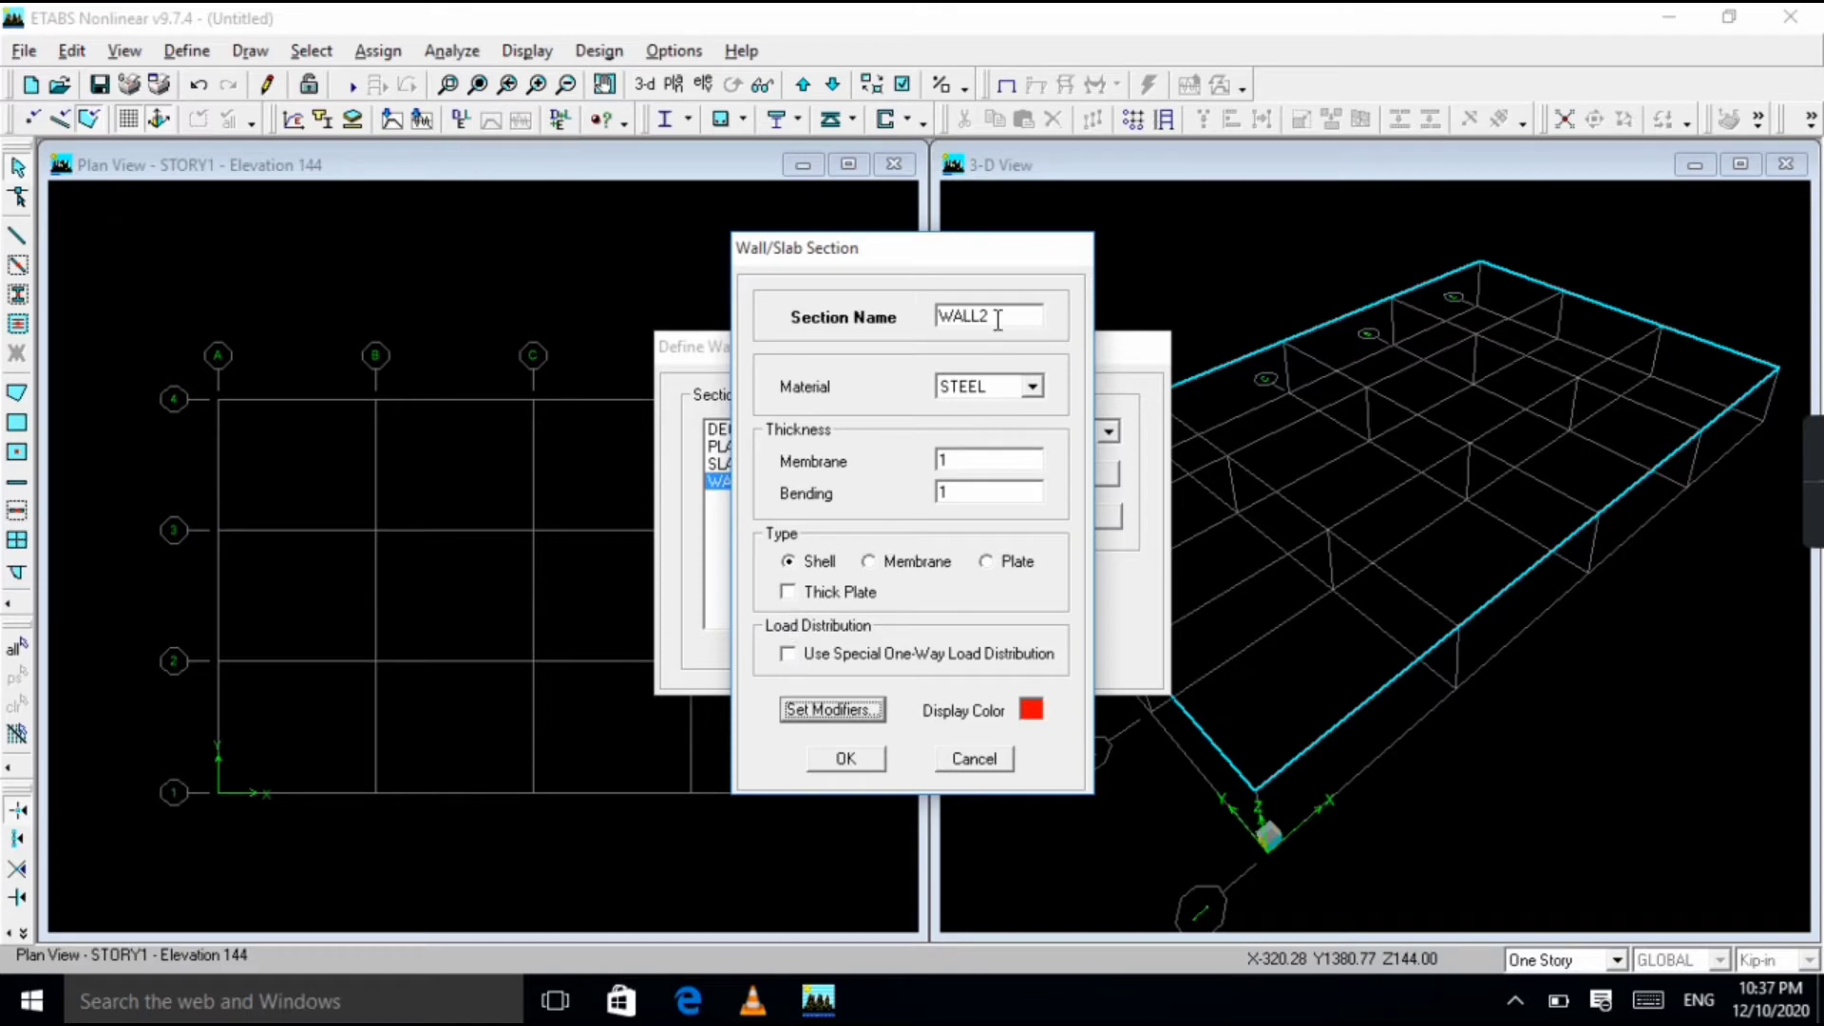
# Assign the CONC4 material to the WALL2 section and save it under that name.
pyautogui.click(1032, 386)
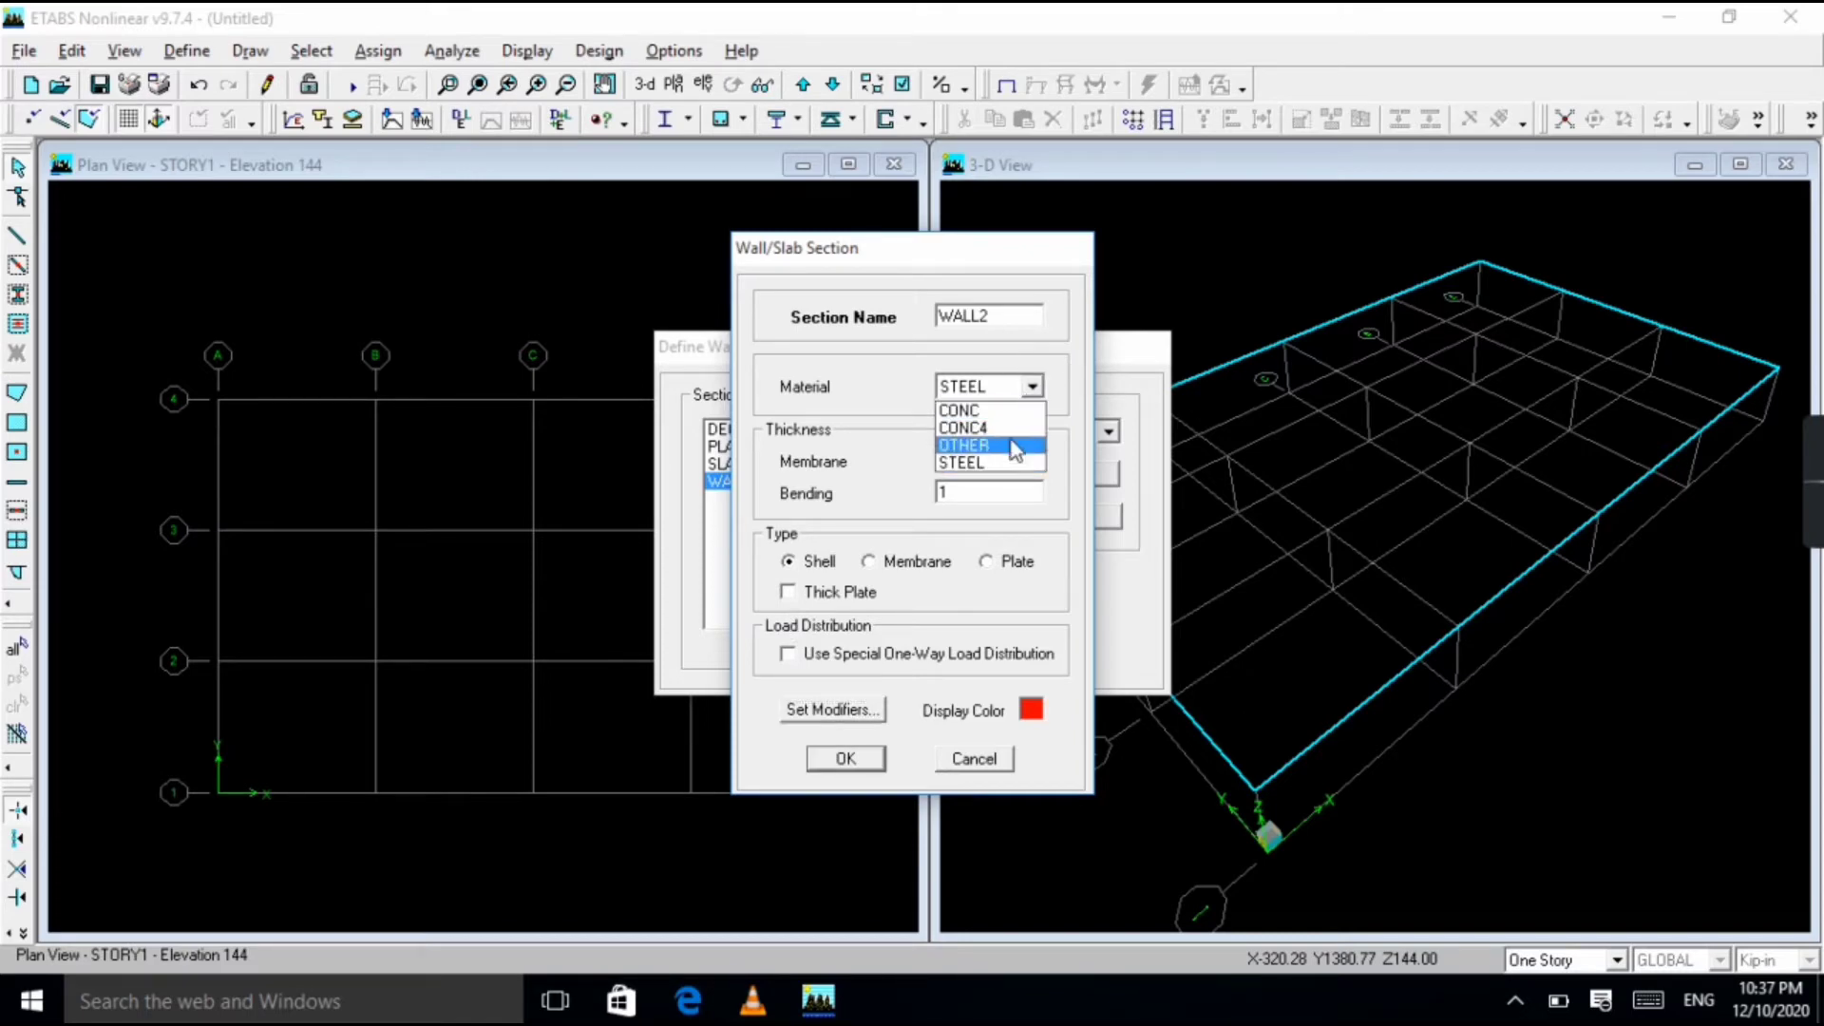
pyautogui.click(1011, 436)
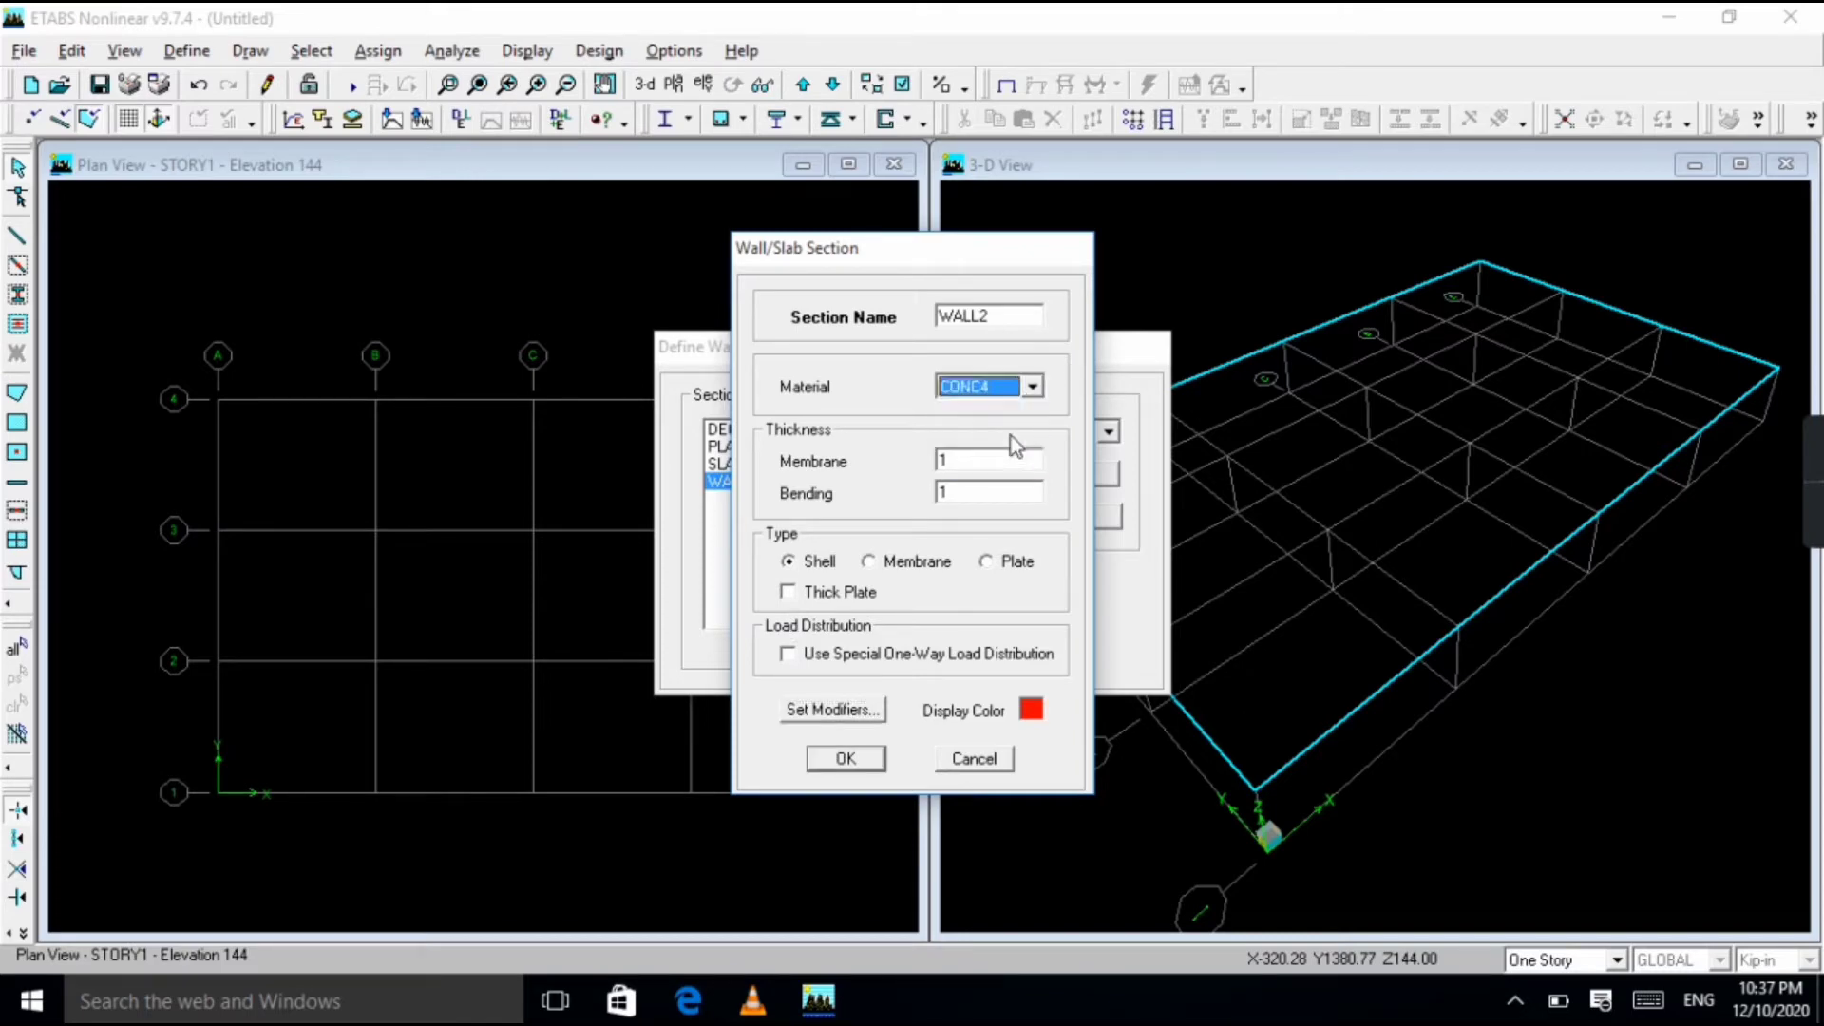
pyautogui.doubleClick(1003, 311)
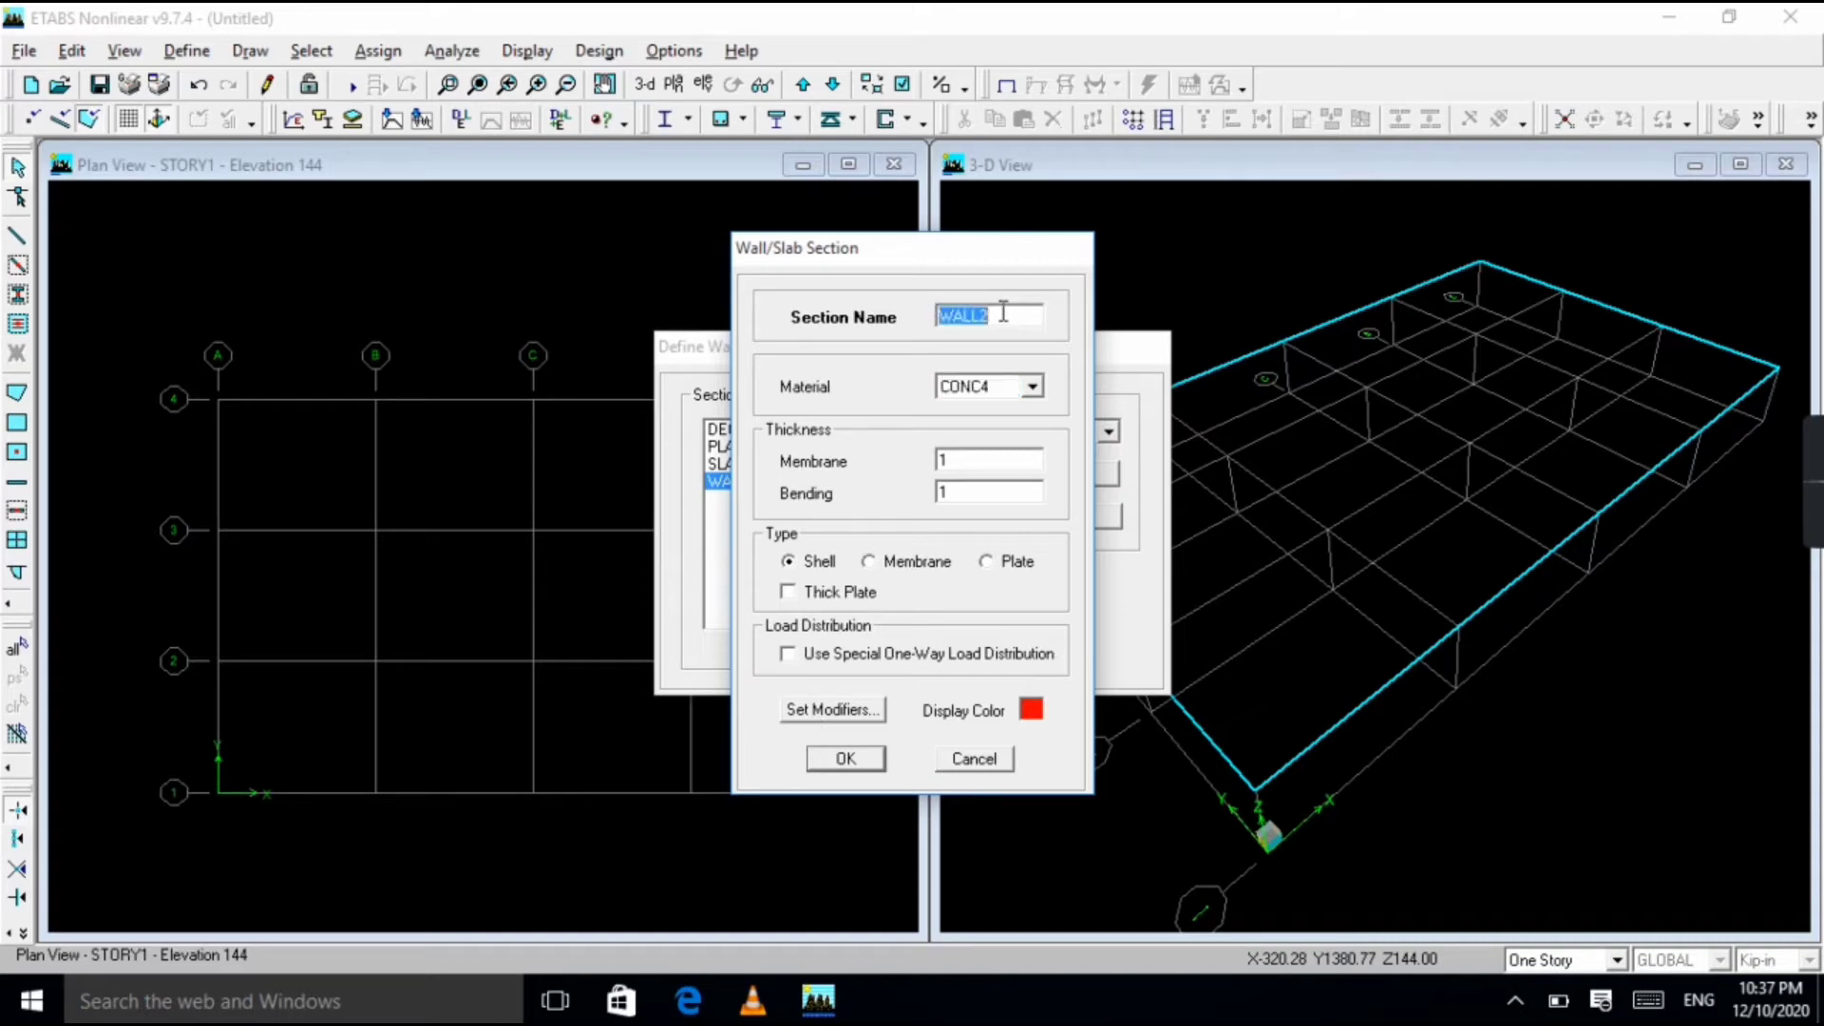
pyautogui.click(1003, 312)
pyautogui.doubleClick(1003, 312)
pyautogui.click(1003, 312)
pyautogui.click(834, 758)
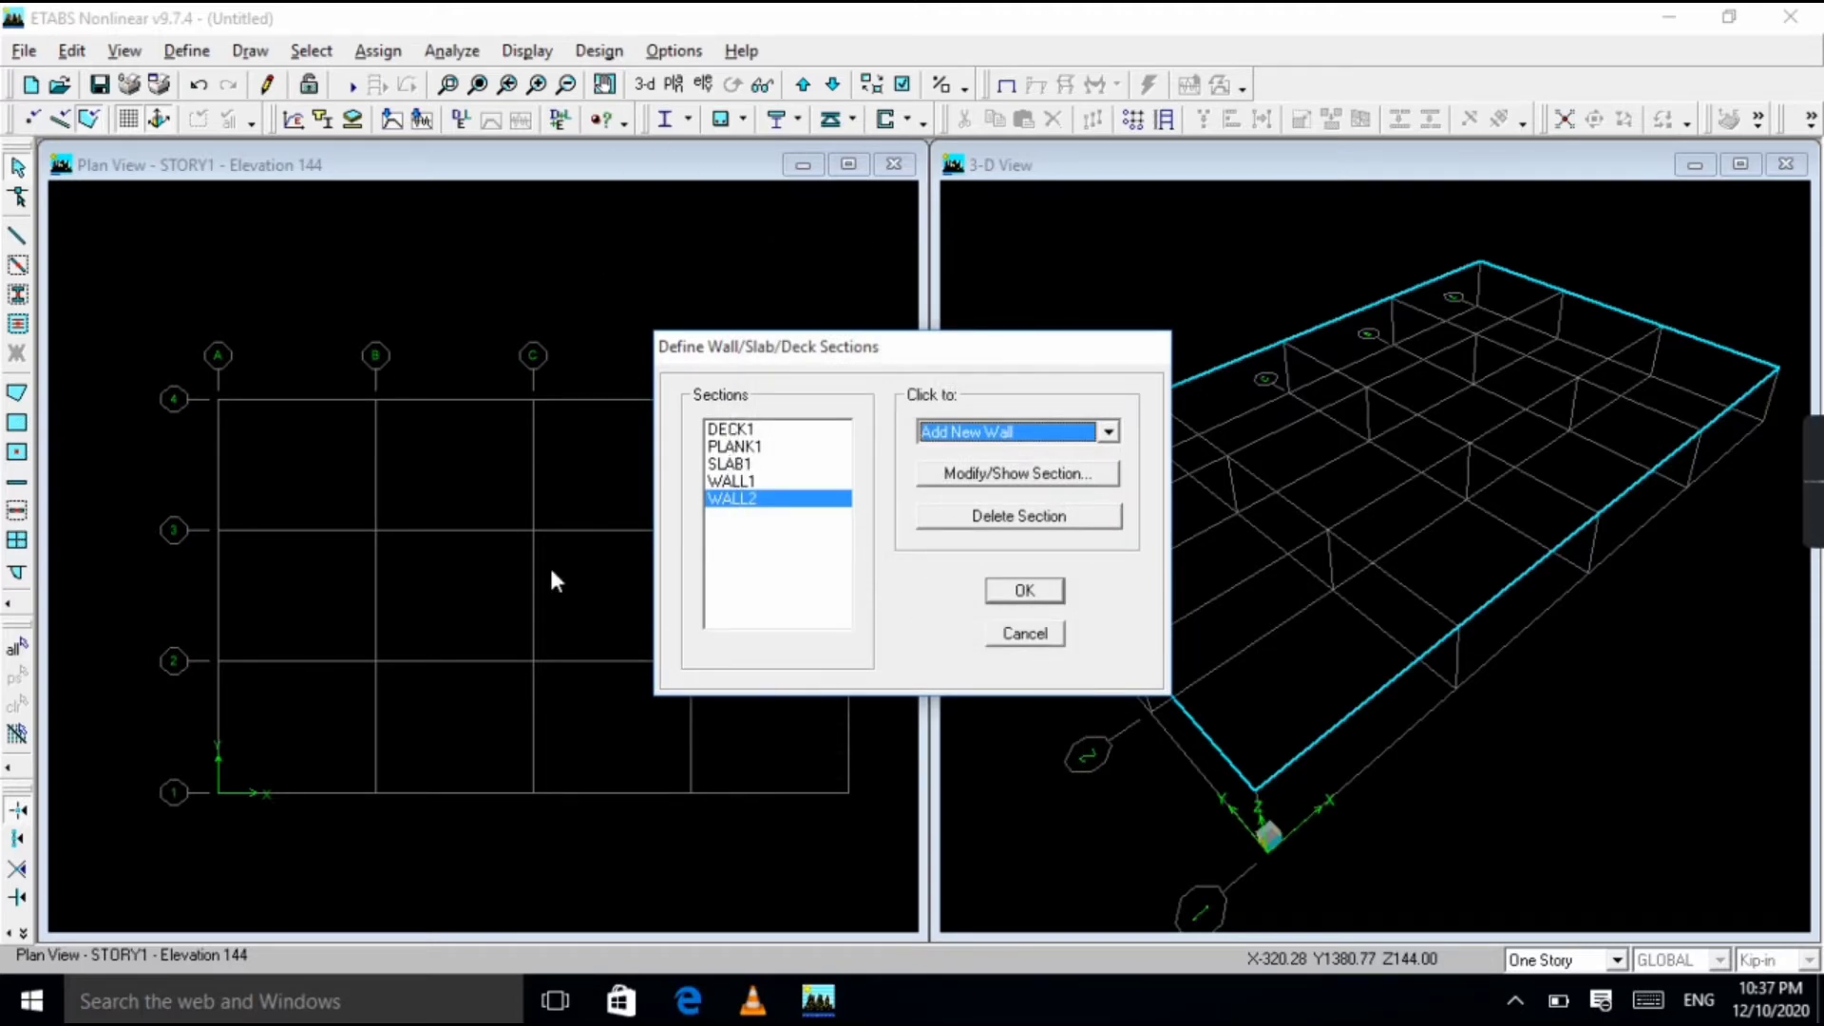
# Open the SLAB1 section for modification and change its material to CONC4.
pyautogui.click(755, 463)
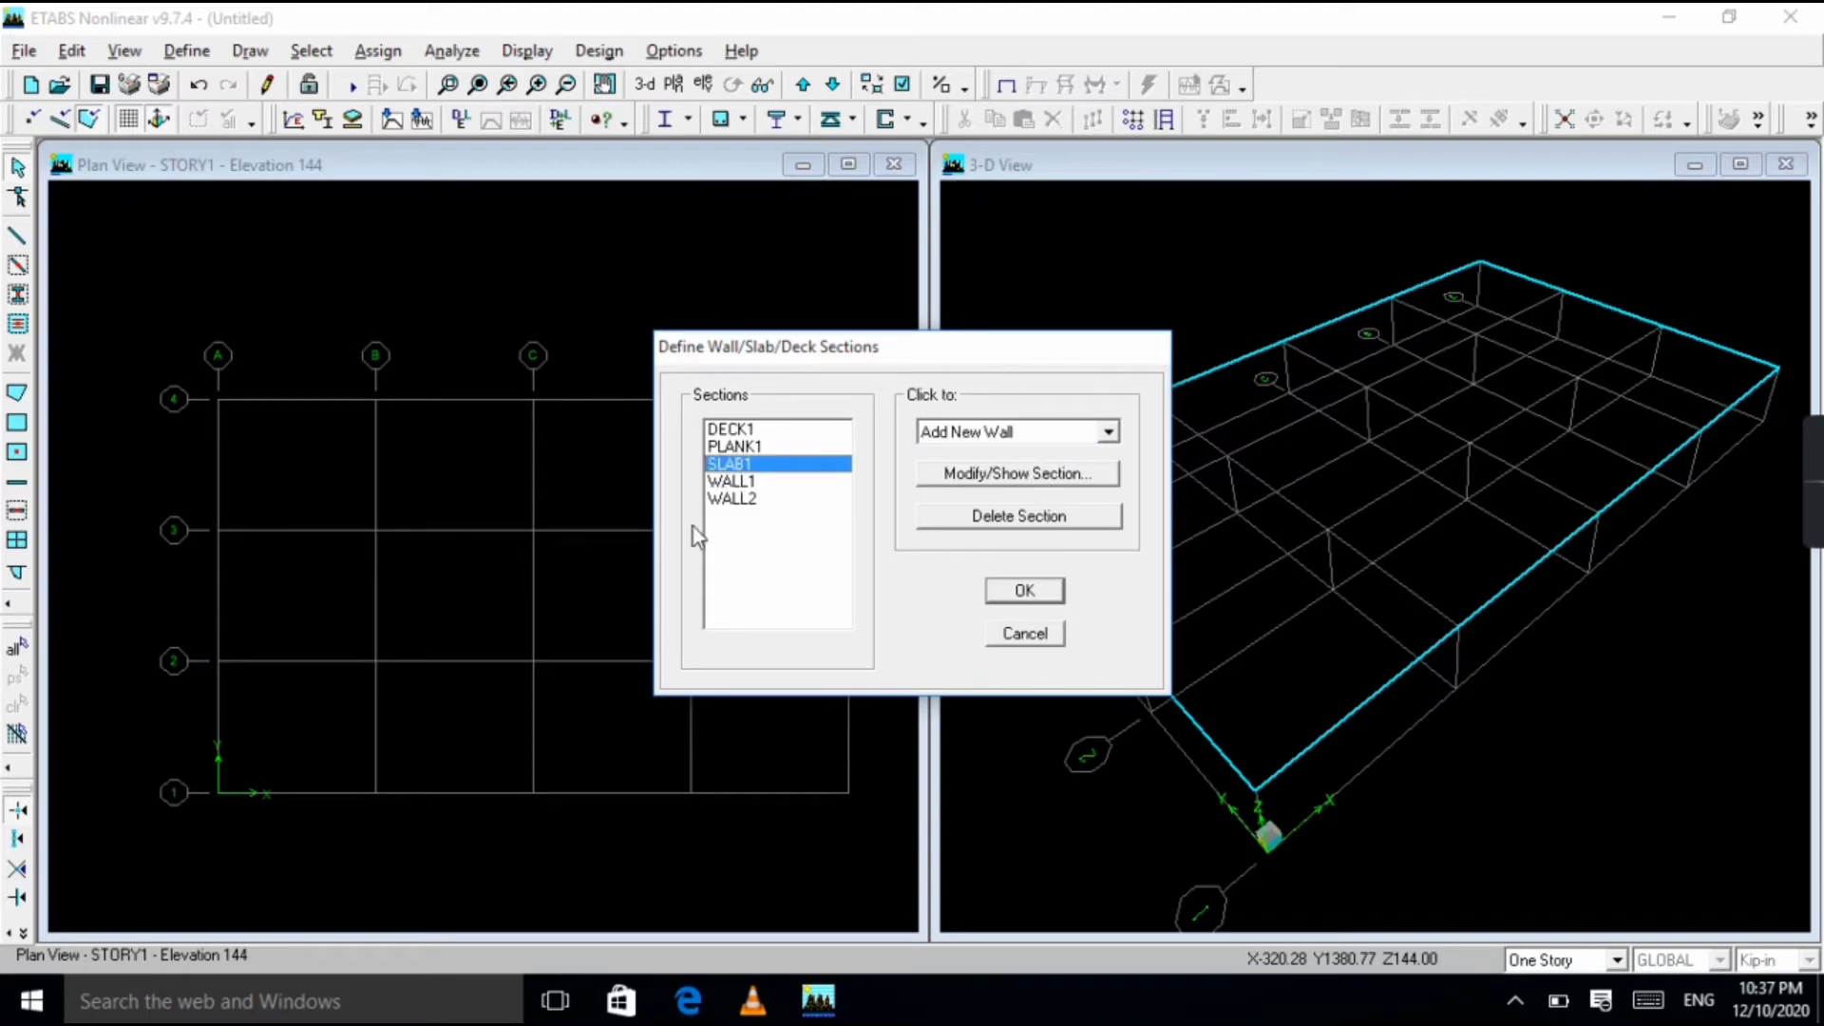
pyautogui.click(1017, 473)
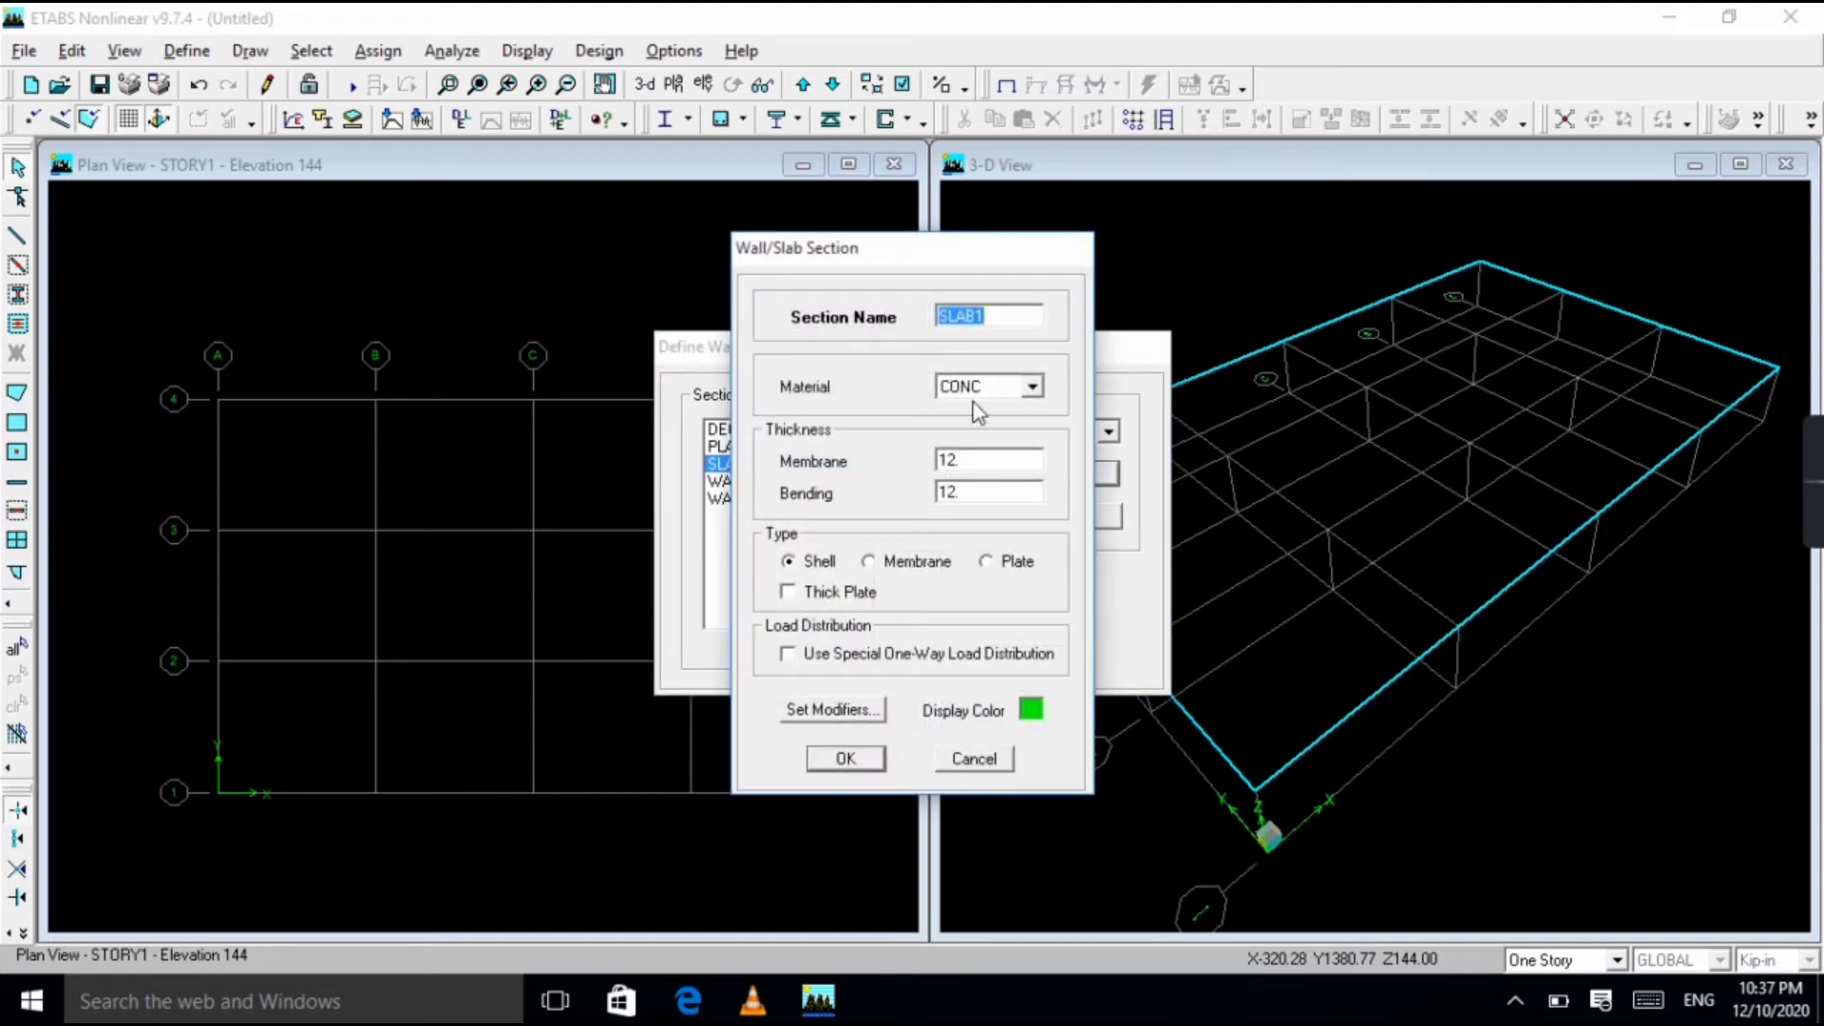
pyautogui.click(976, 391)
pyautogui.click(1000, 427)
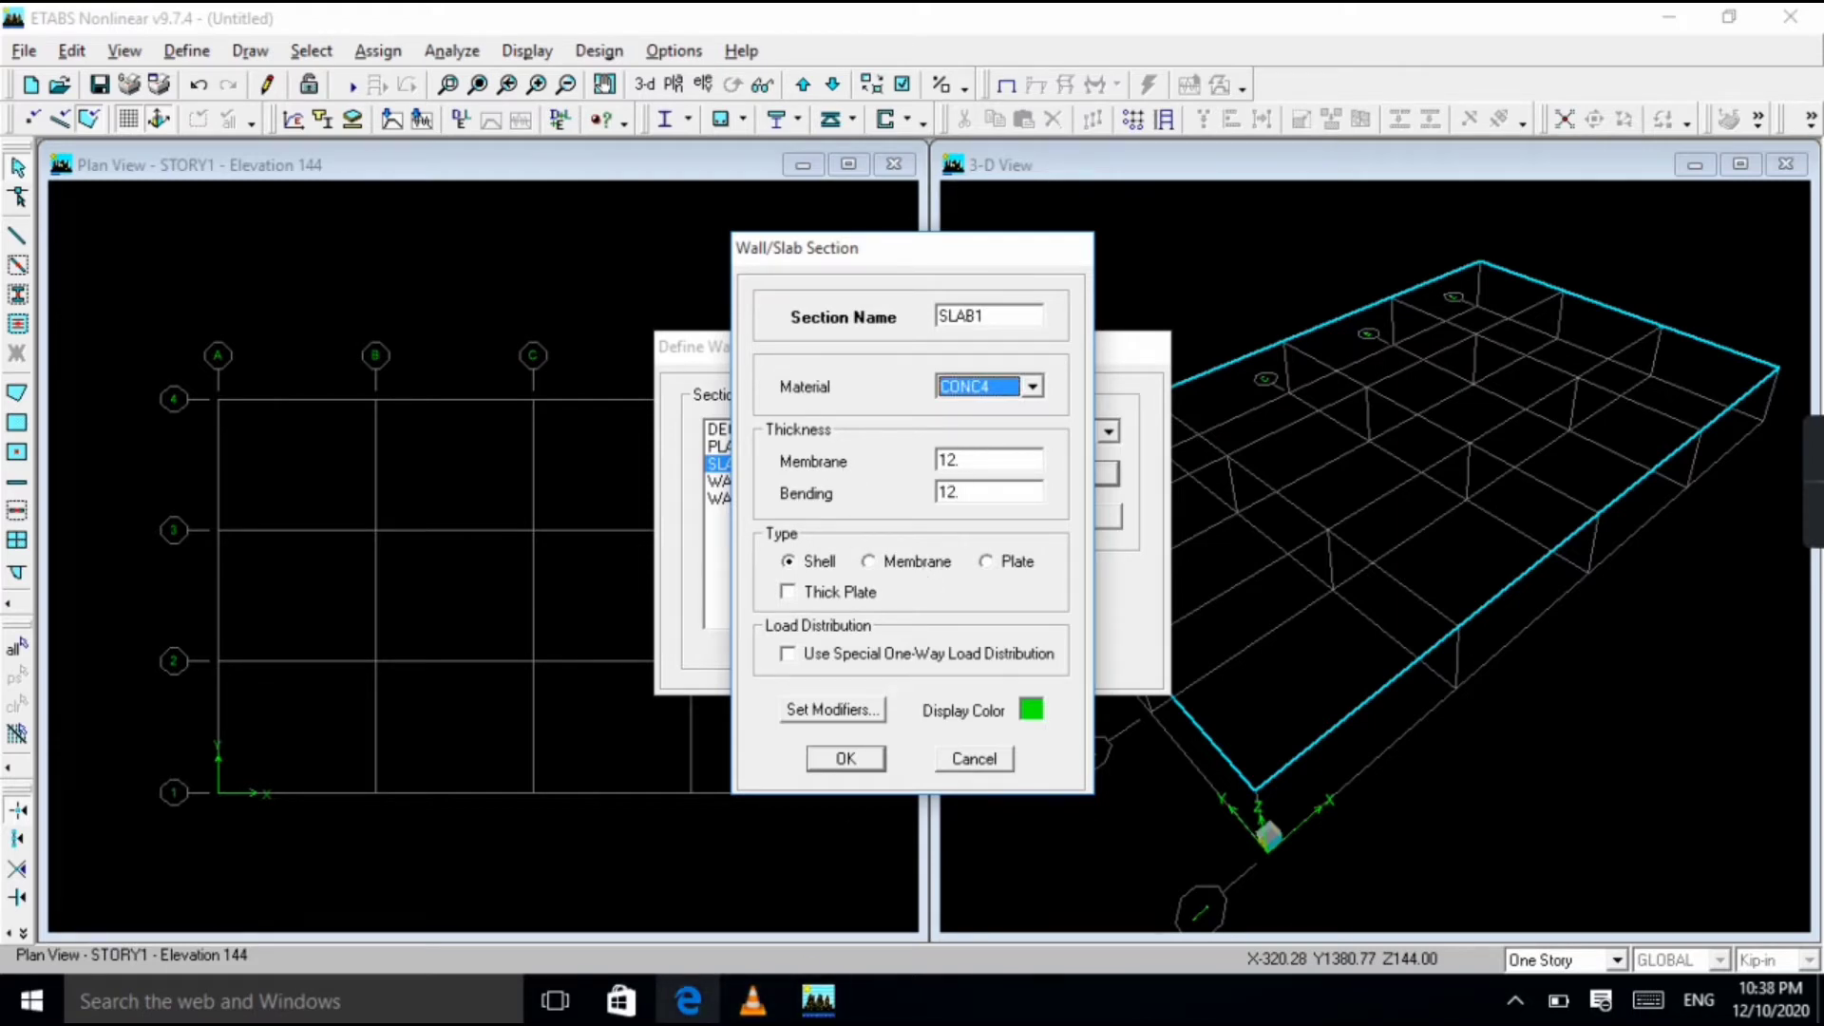
# Switch to Edge, review the Building Parameters page and floor plan in the PDF for slab data, and return to ETABS.
pyautogui.click(688, 999)
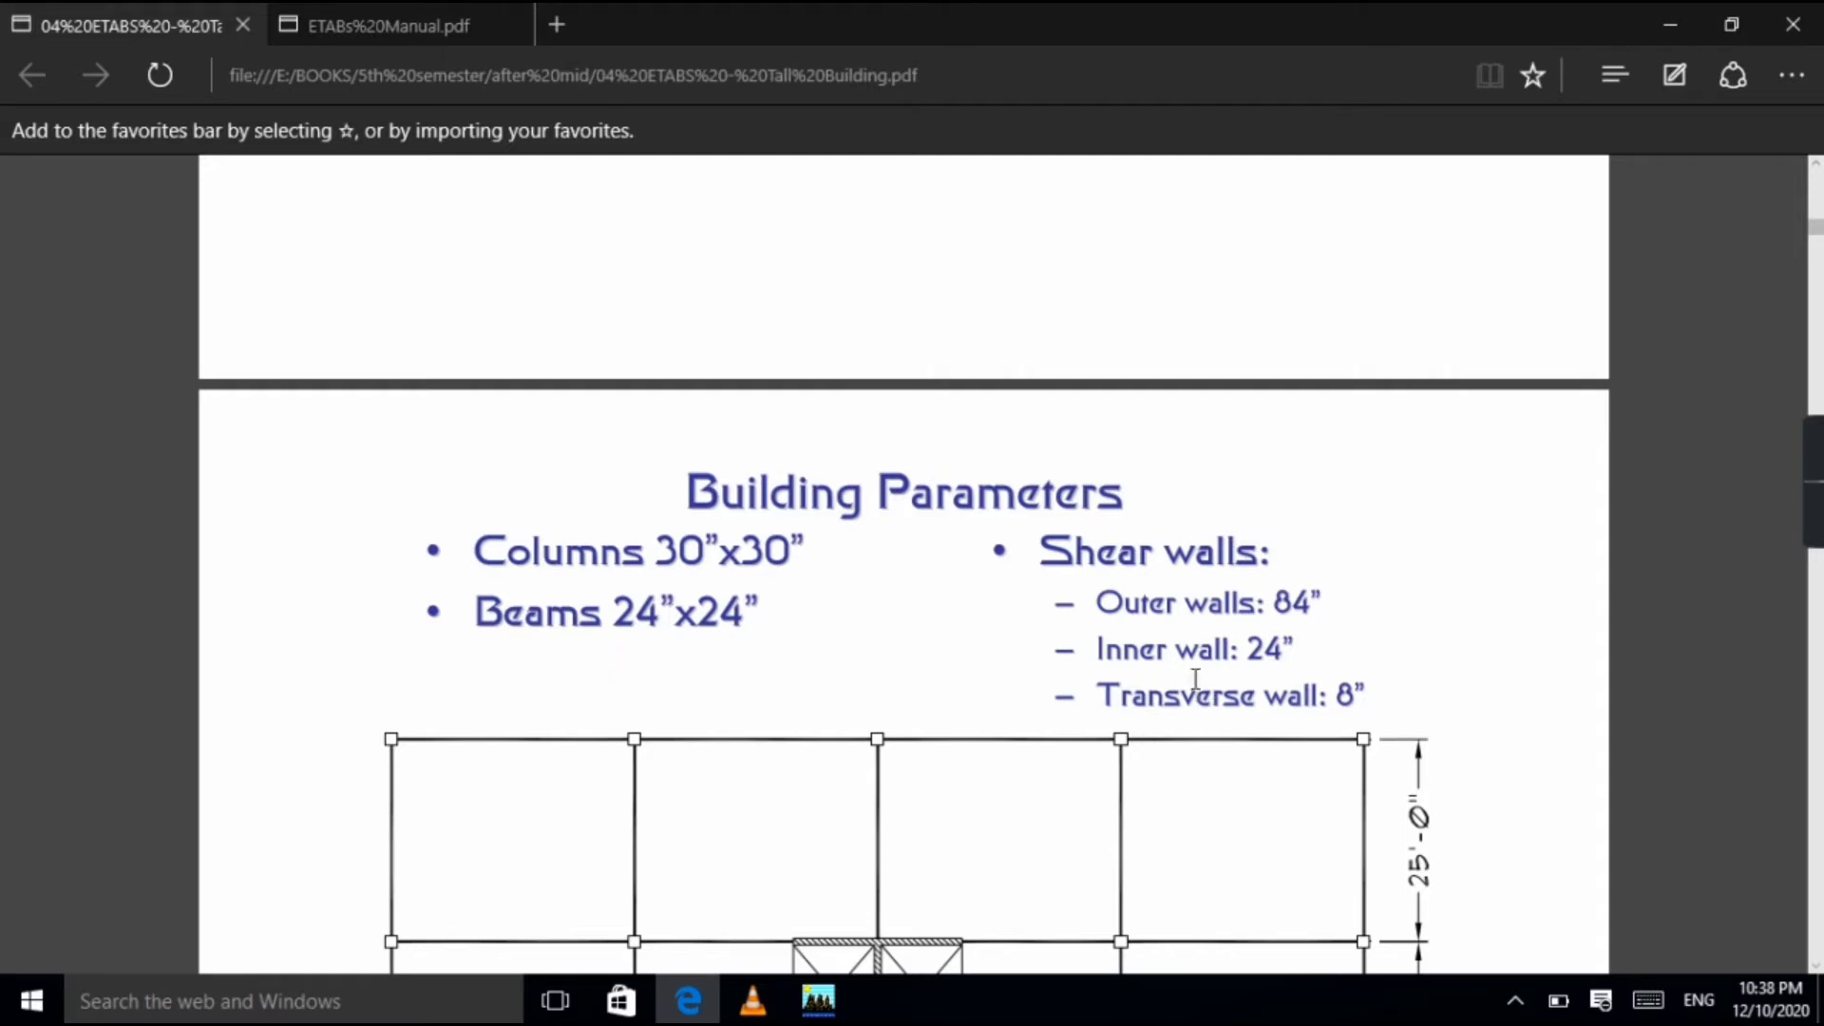
pyautogui.scroll(-1, 1154, 623)
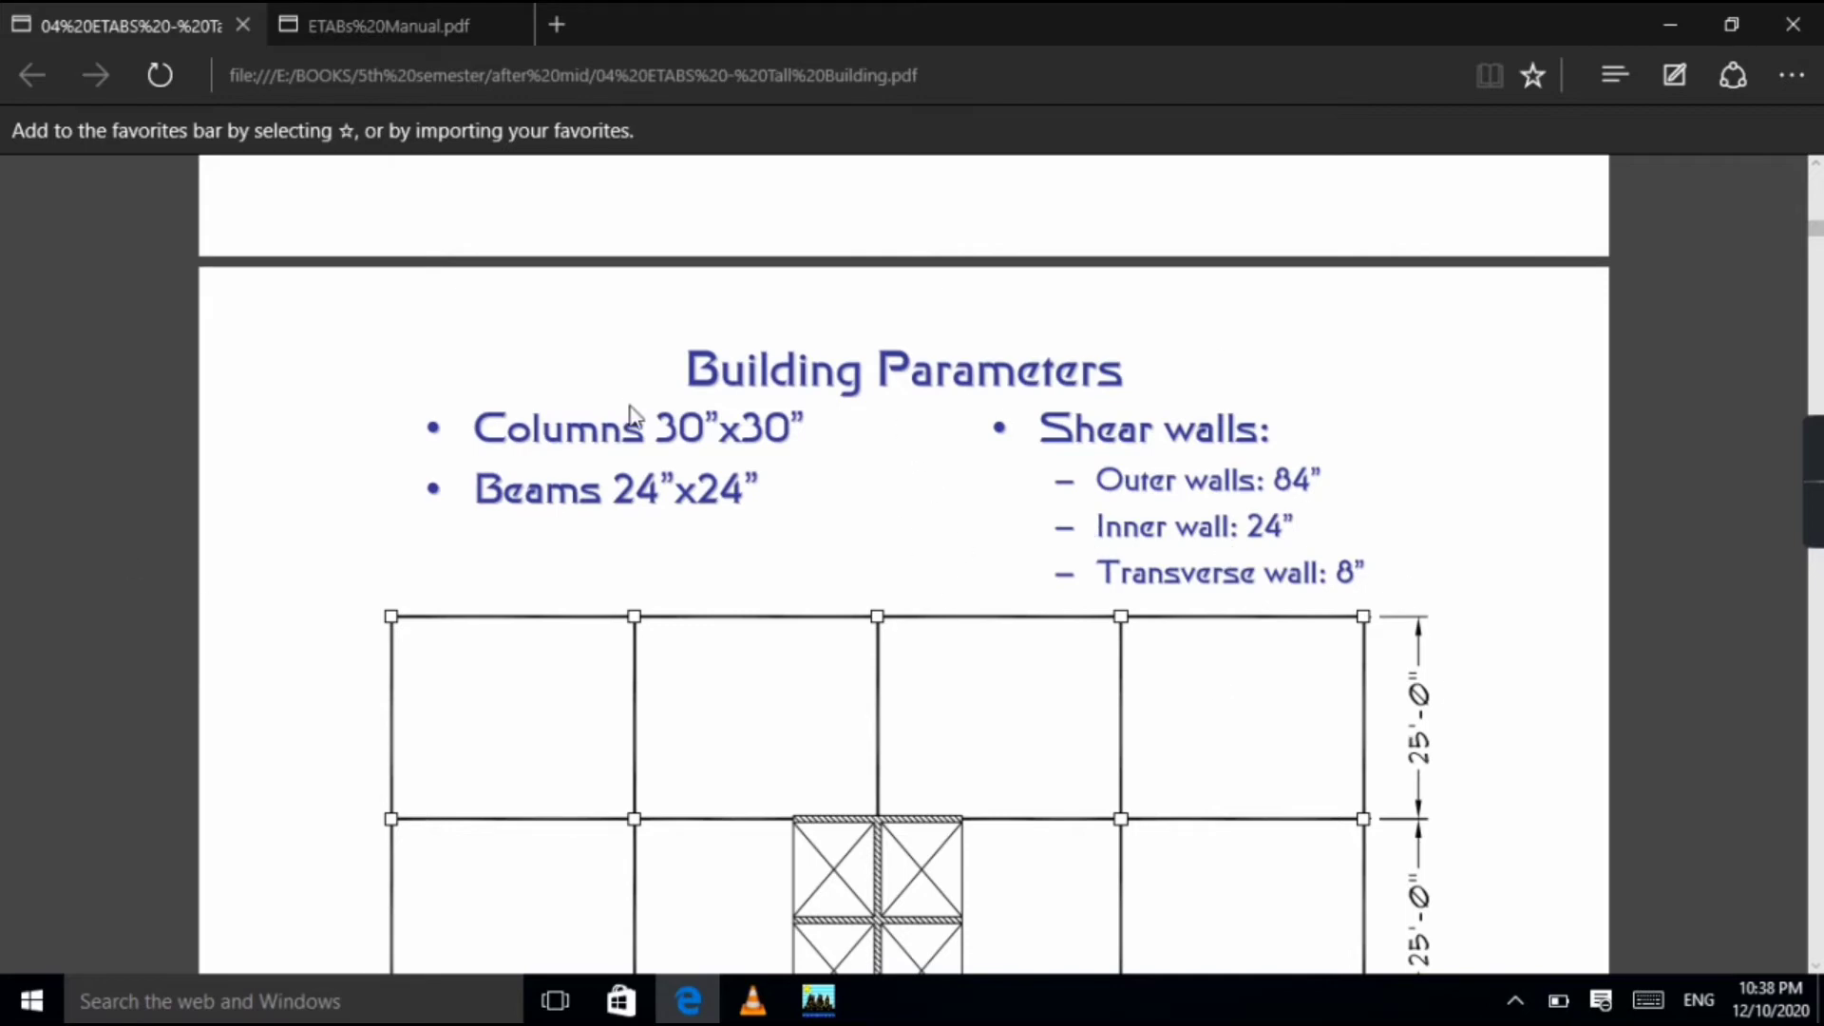
pyautogui.scroll(3, 665, 428)
pyautogui.scroll(-5, 699, 432)
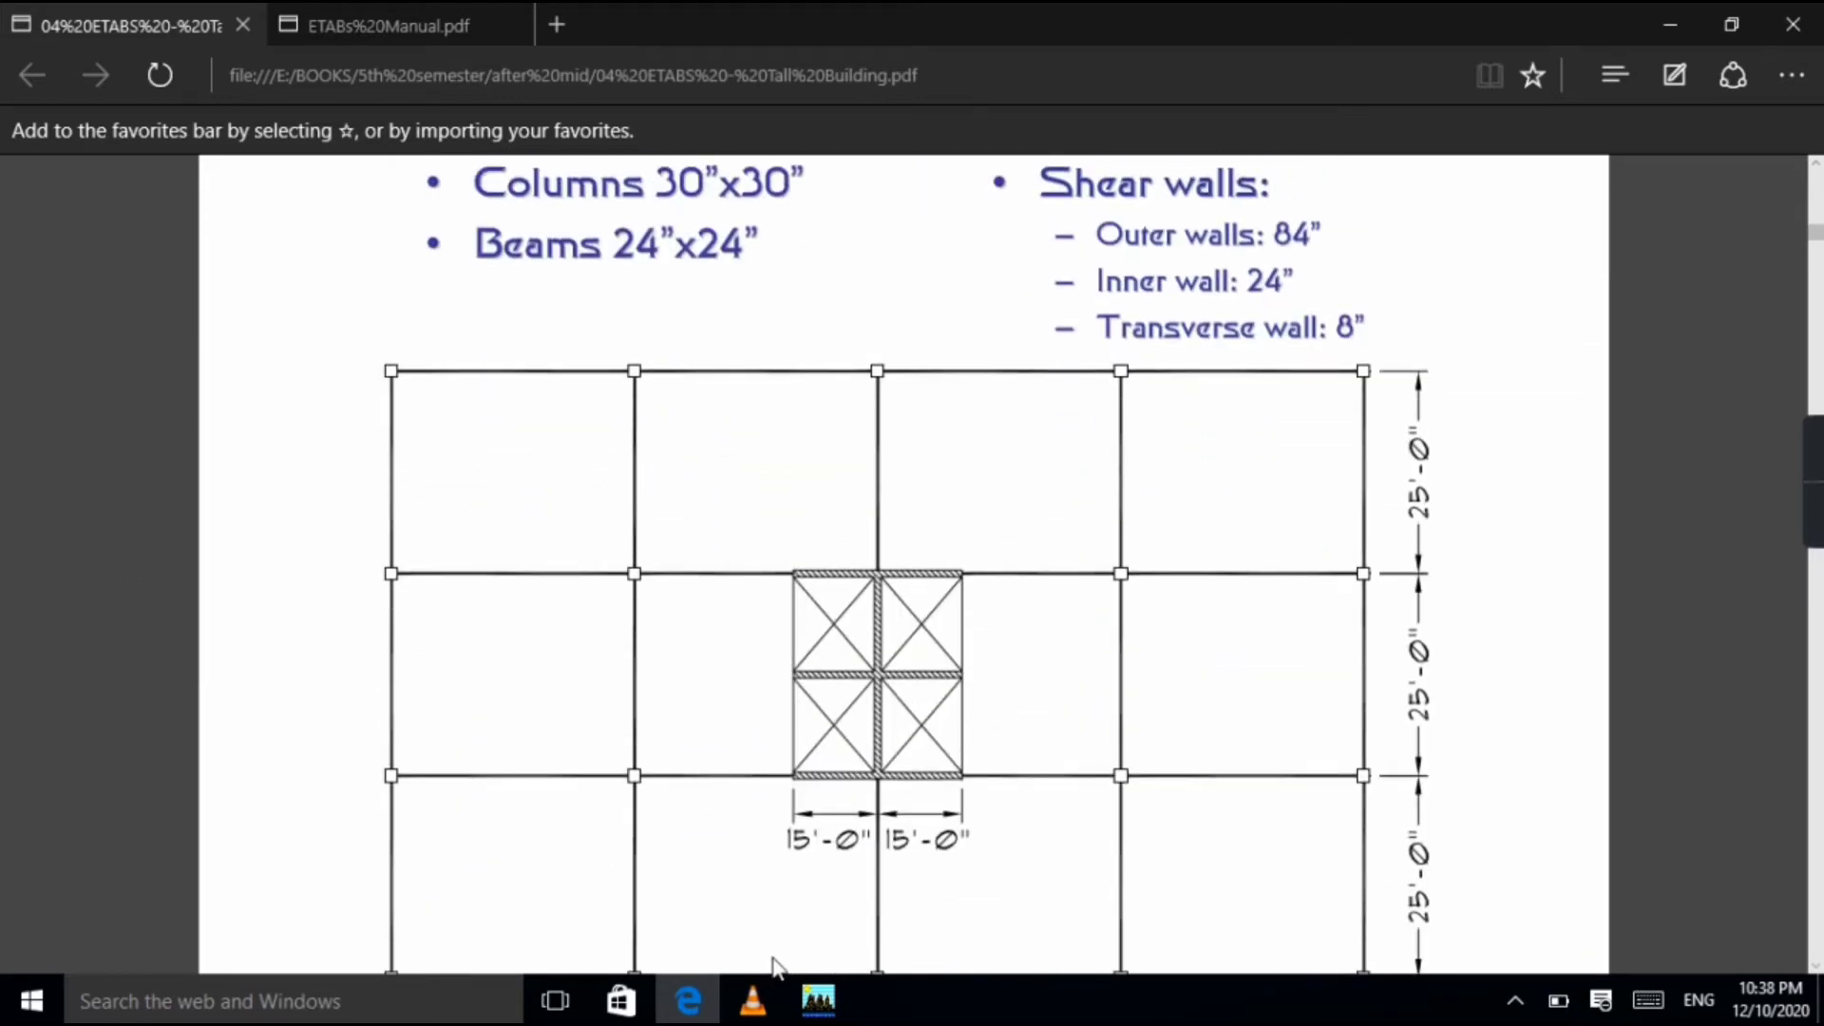
pyautogui.click(818, 999)
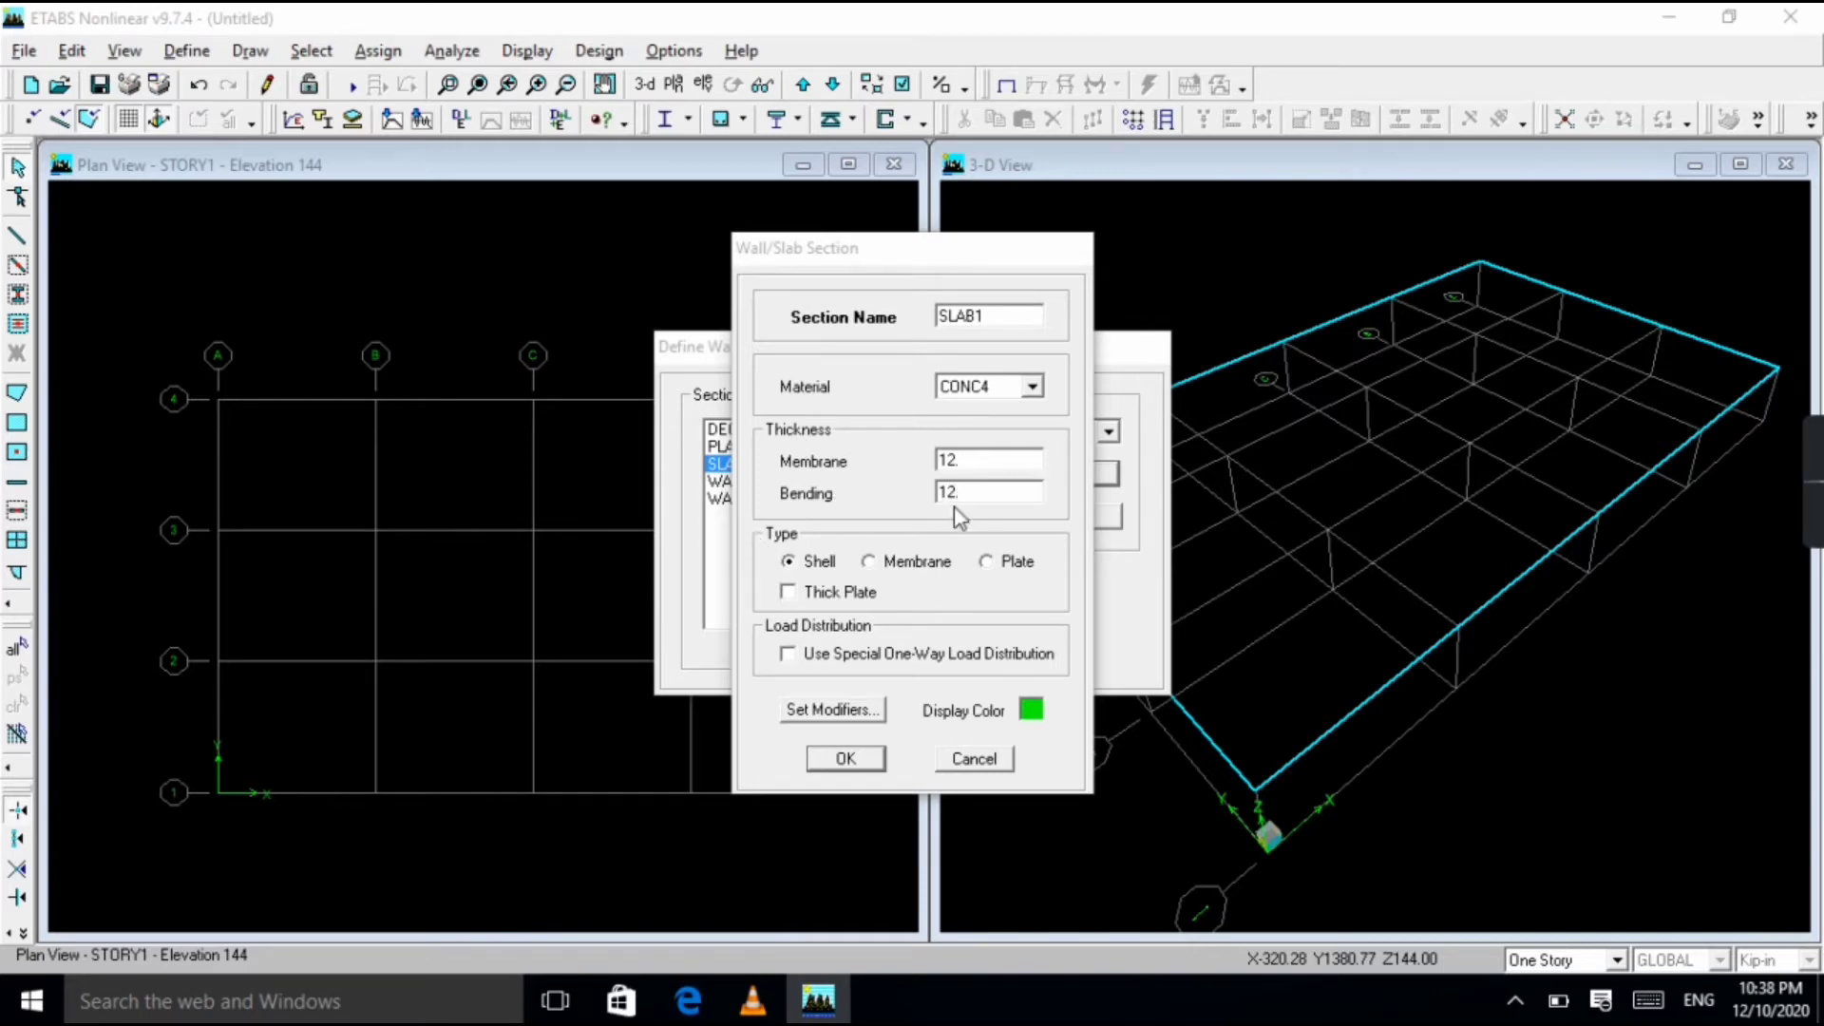
# Set SLAB1's bending m11, m22 and m12 stiffness modifiers to 0.00001 and accept the modification factors.
pyautogui.click(806, 725)
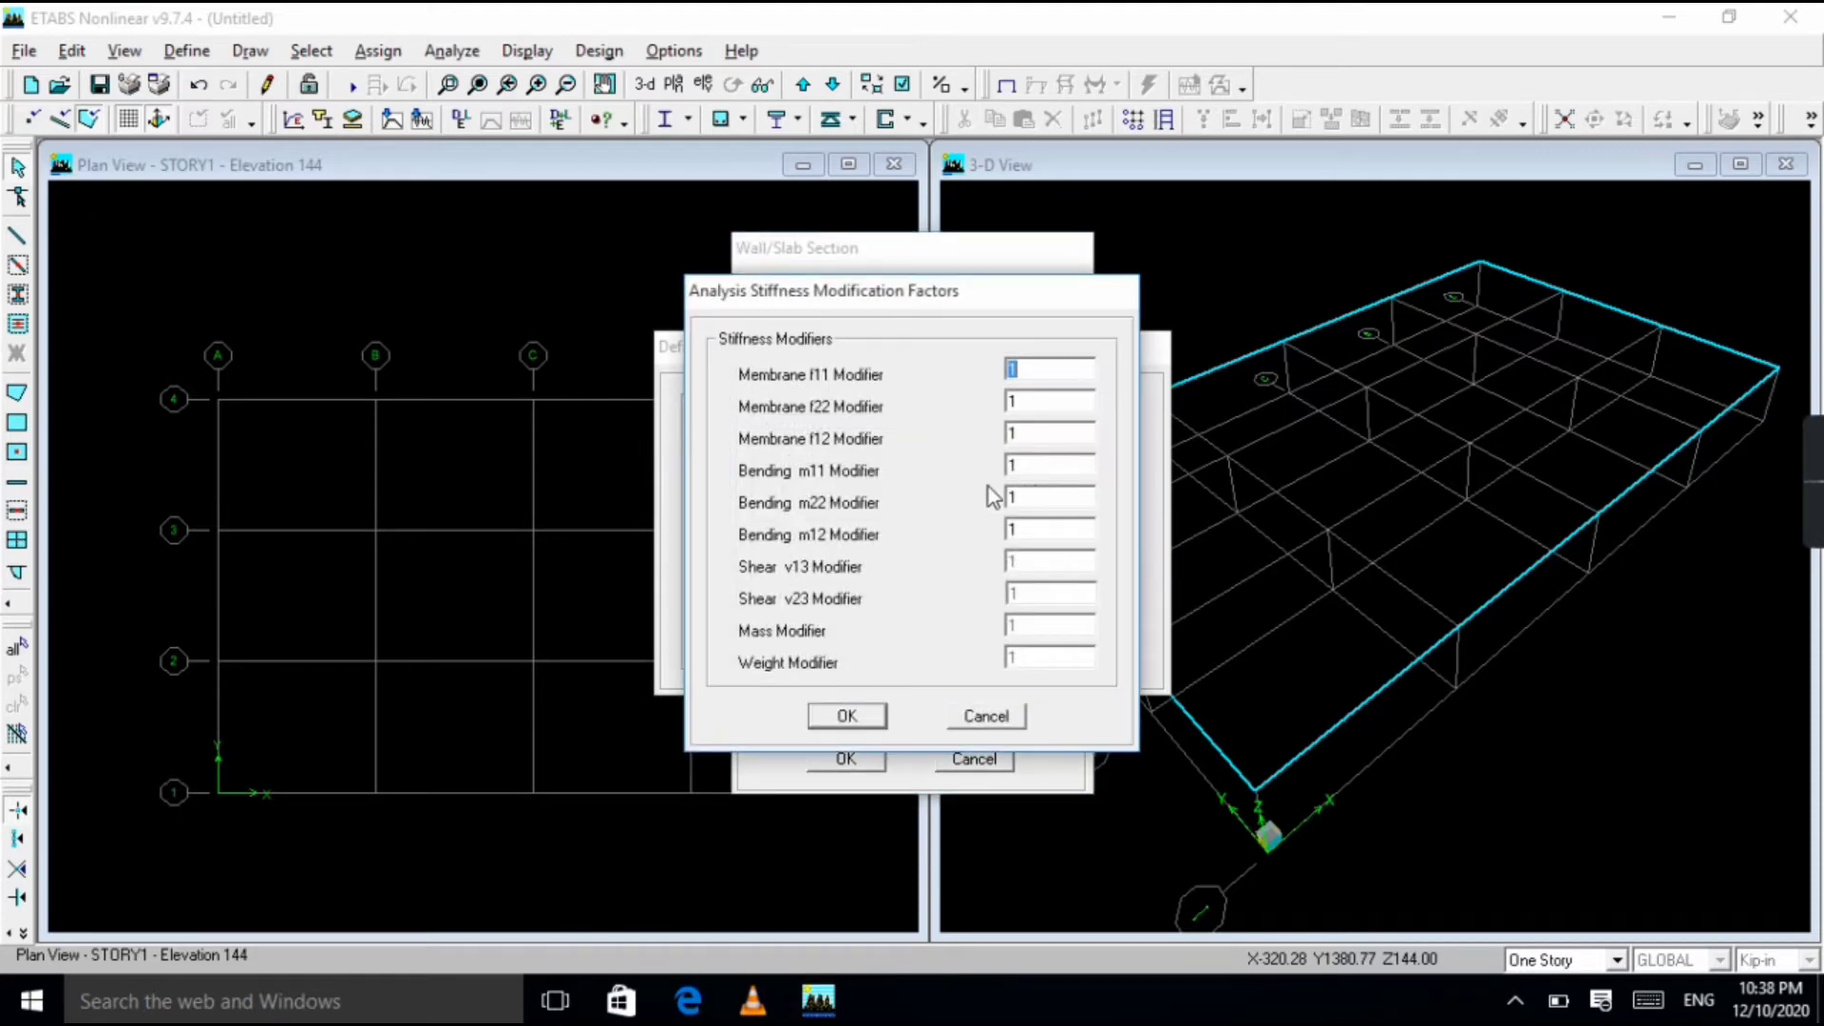
pyautogui.click(1049, 496)
pyautogui.click(1043, 466)
pyautogui.write('0.00001')
pyautogui.click(1023, 506)
pyautogui.write('.00001')
pyautogui.click(1031, 529)
pyautogui.write('.00001')
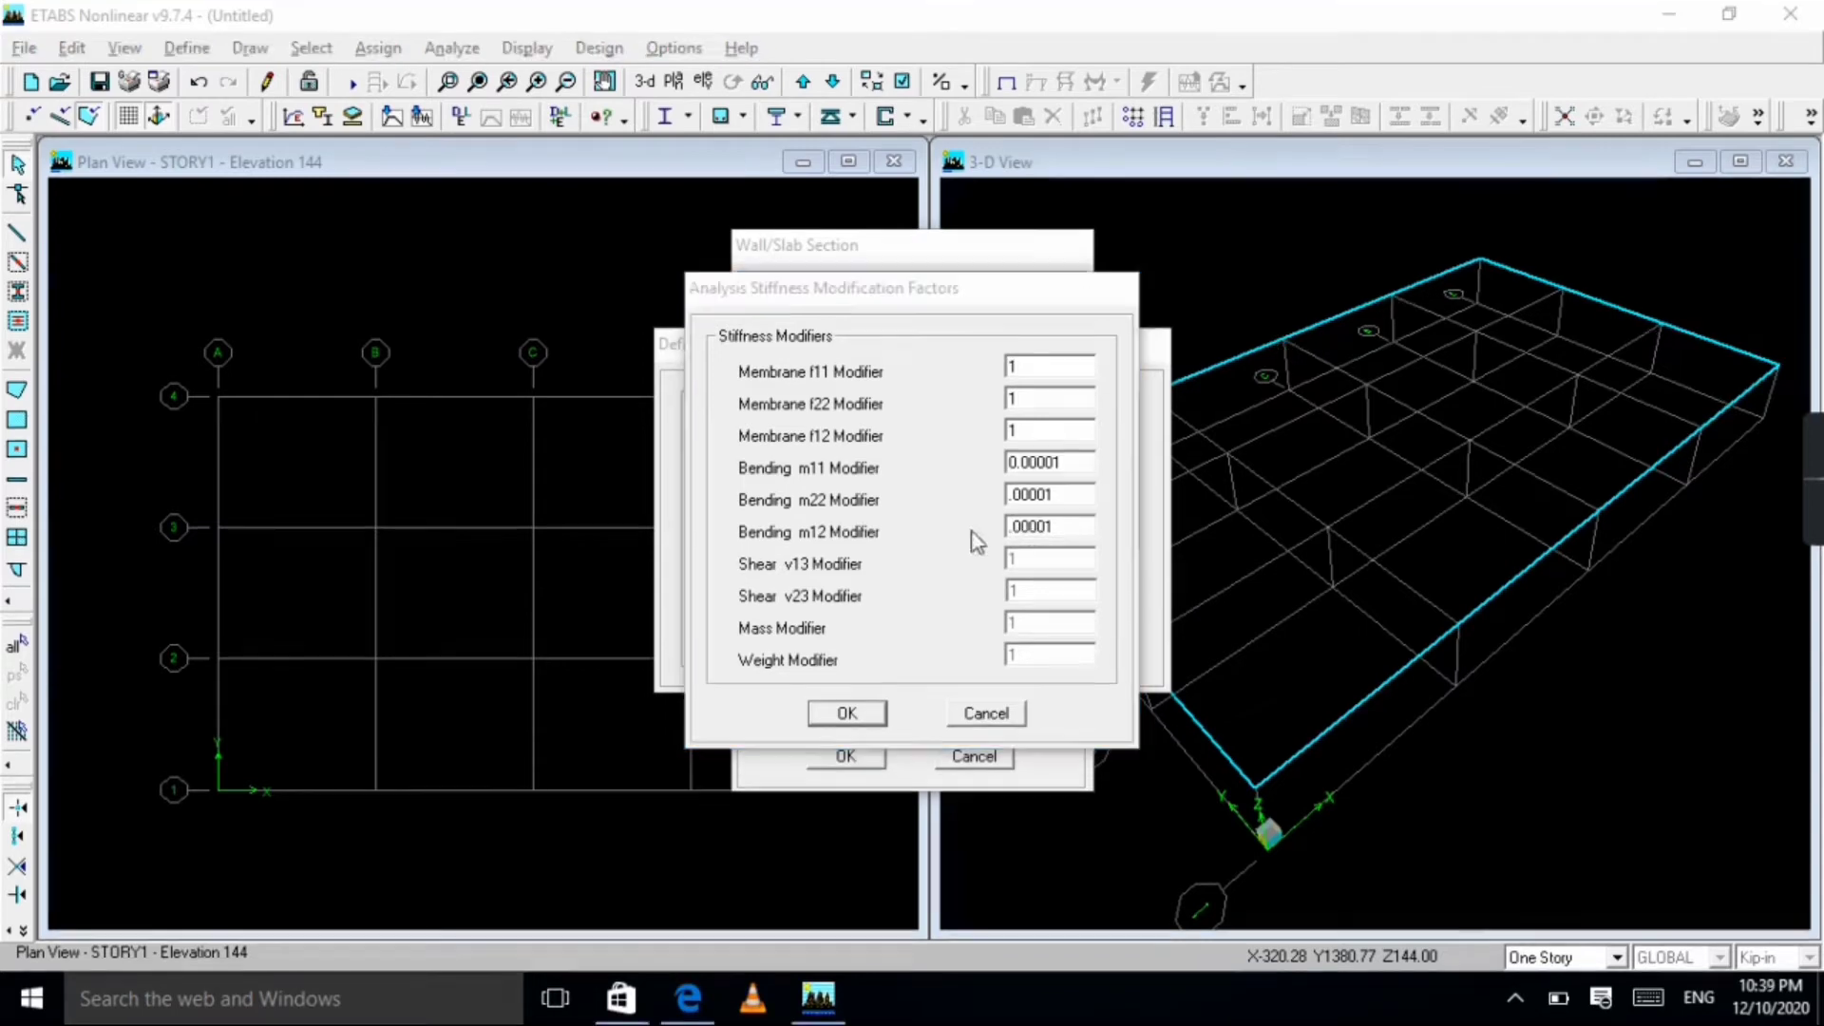
pyautogui.click(848, 715)
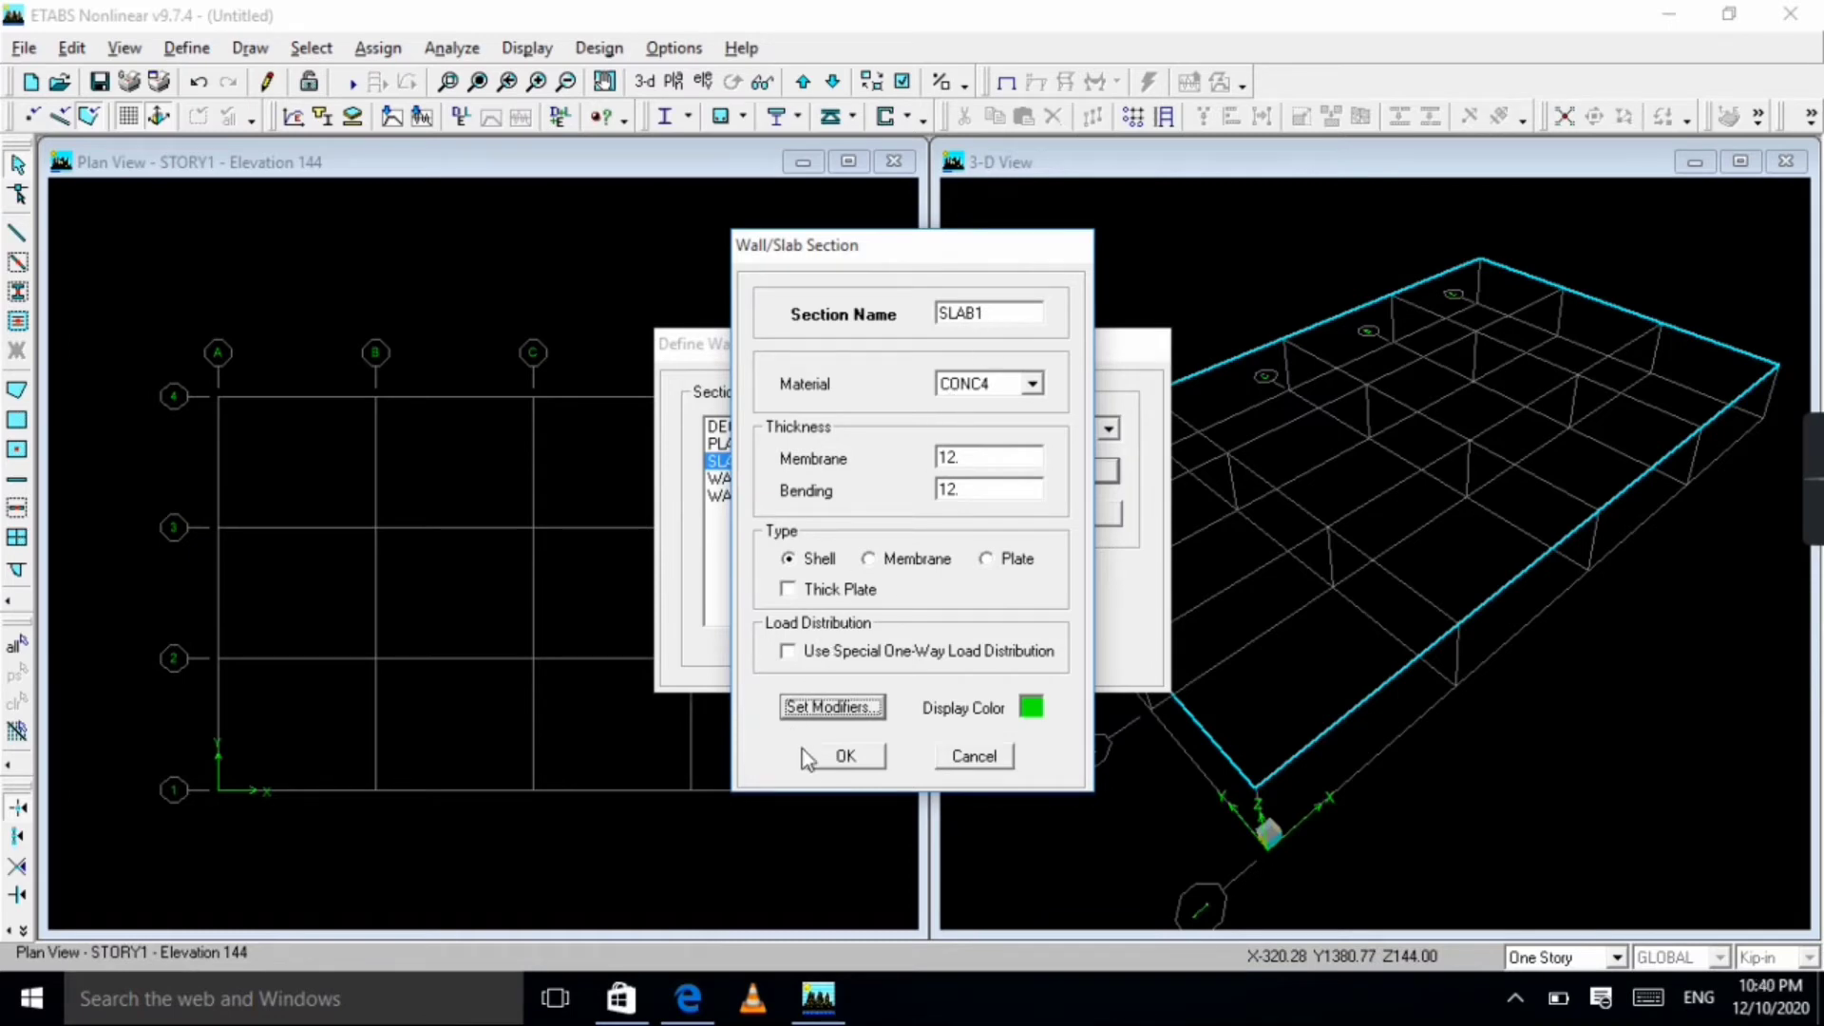
# Accept the SLAB1 section and the wall/slab/deck definitions, and switch the STORY1 plan window to a 3-D view.
pyautogui.click(836, 759)
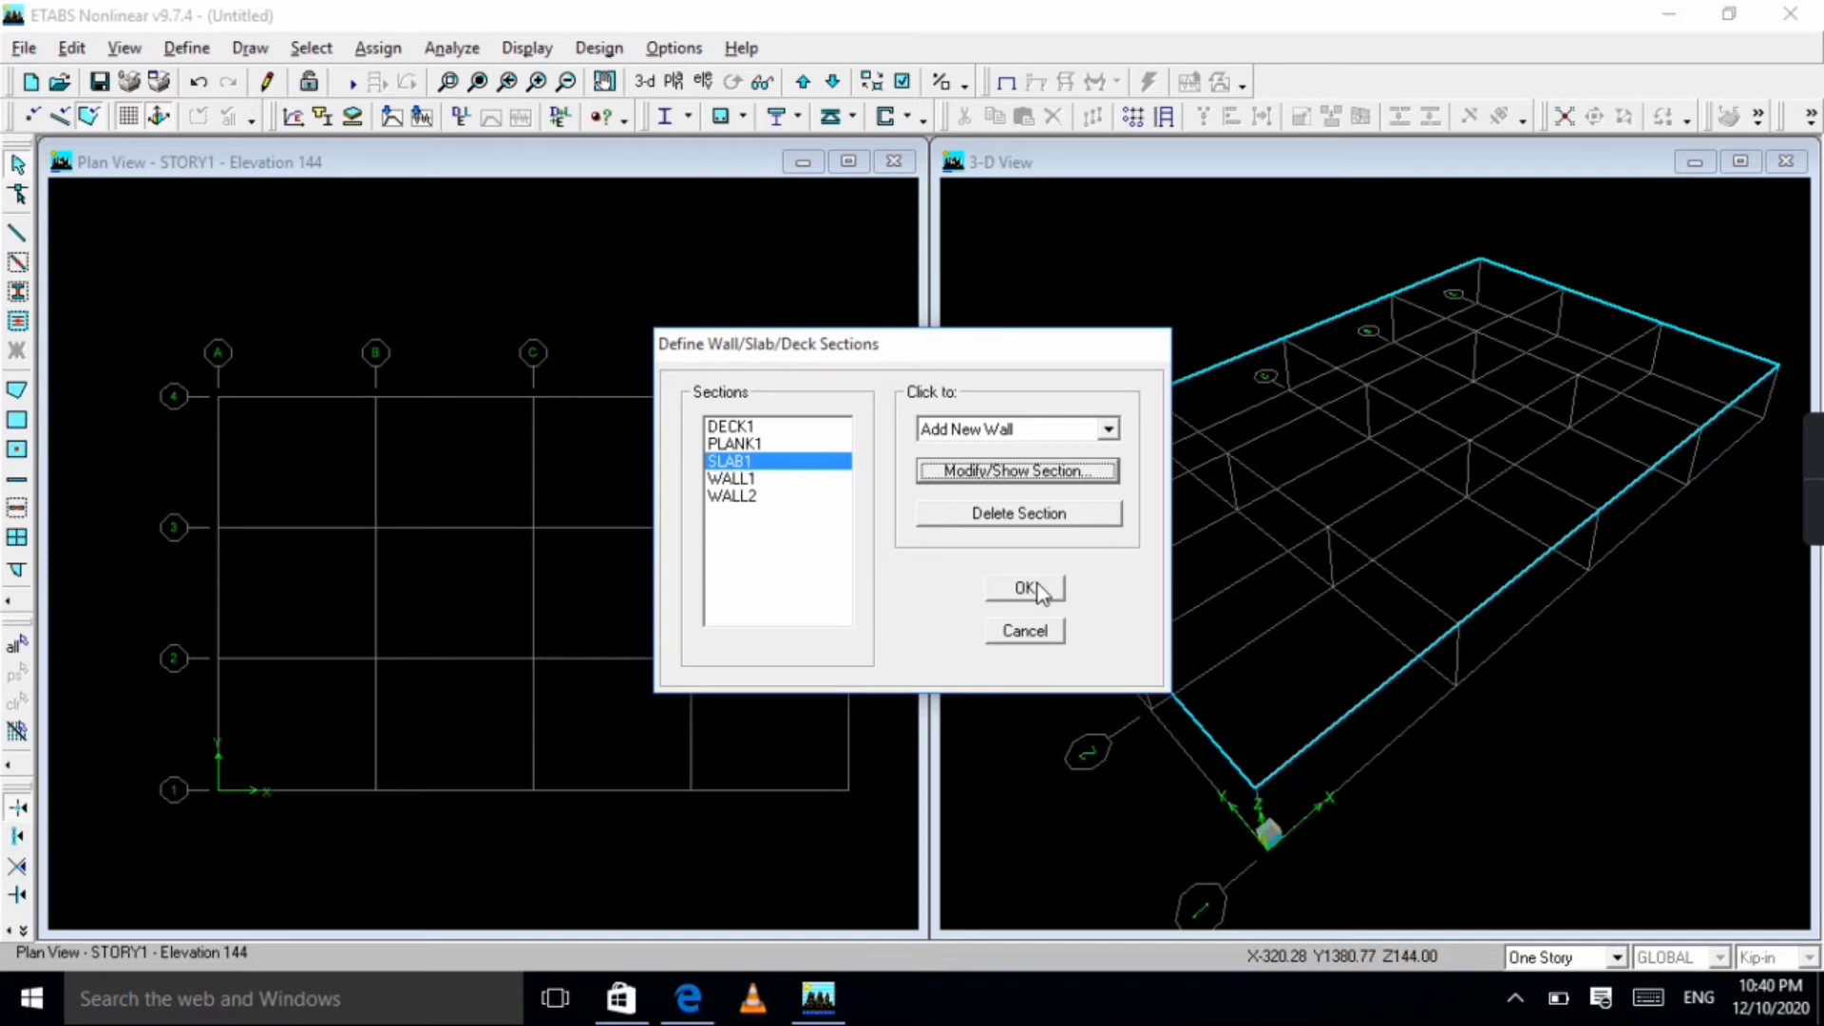
pyautogui.click(1026, 588)
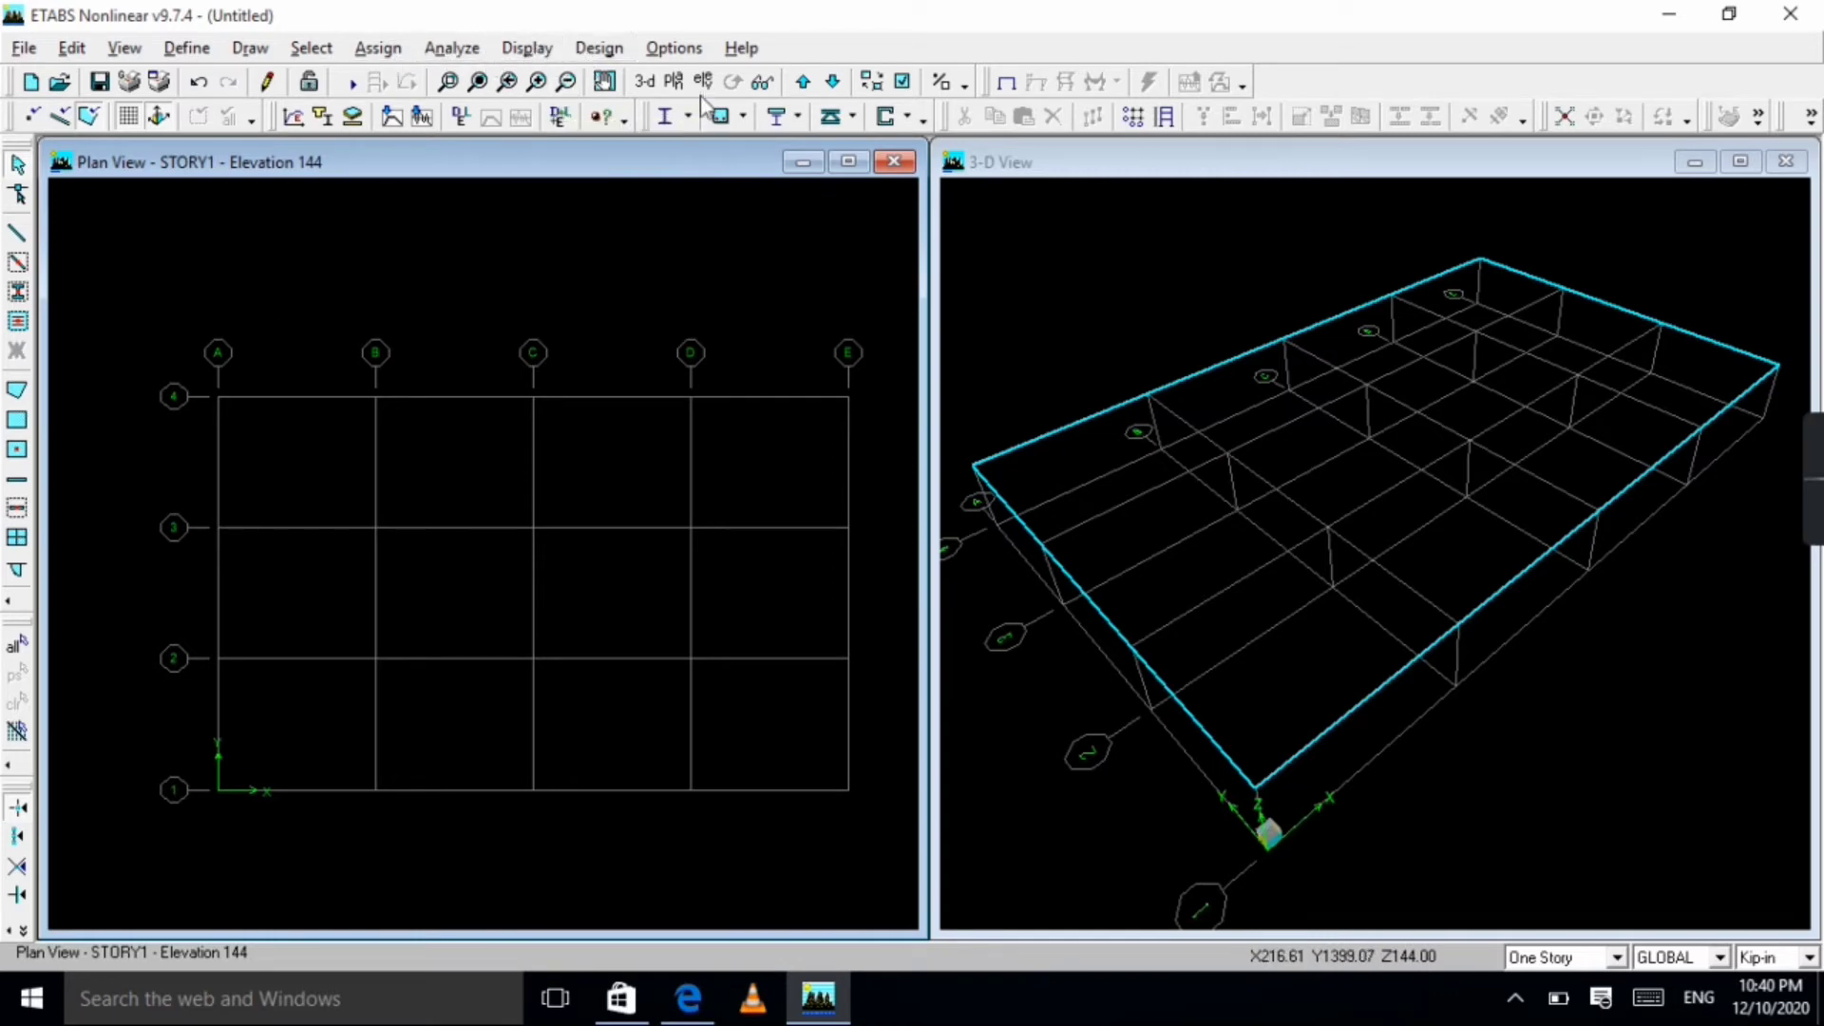
pyautogui.click(645, 82)
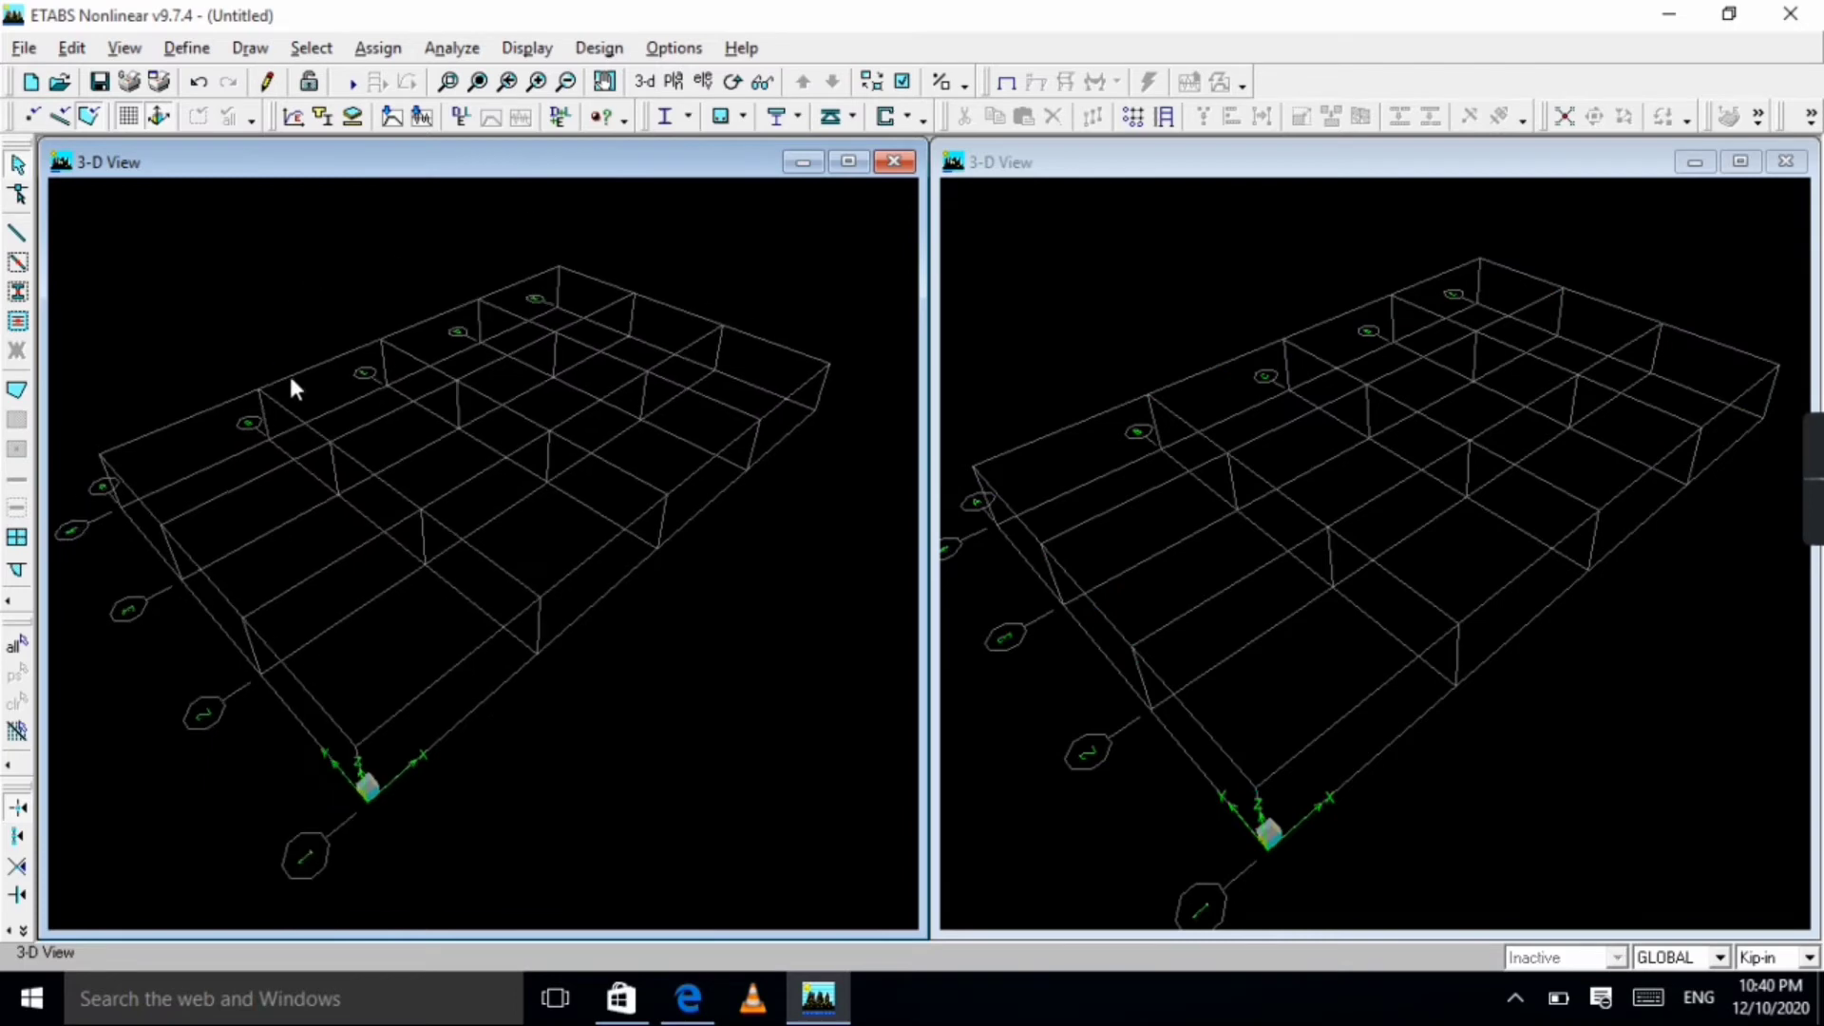
pyautogui.scroll(3, 237, 477)
pyautogui.scroll(-2, 226, 447)
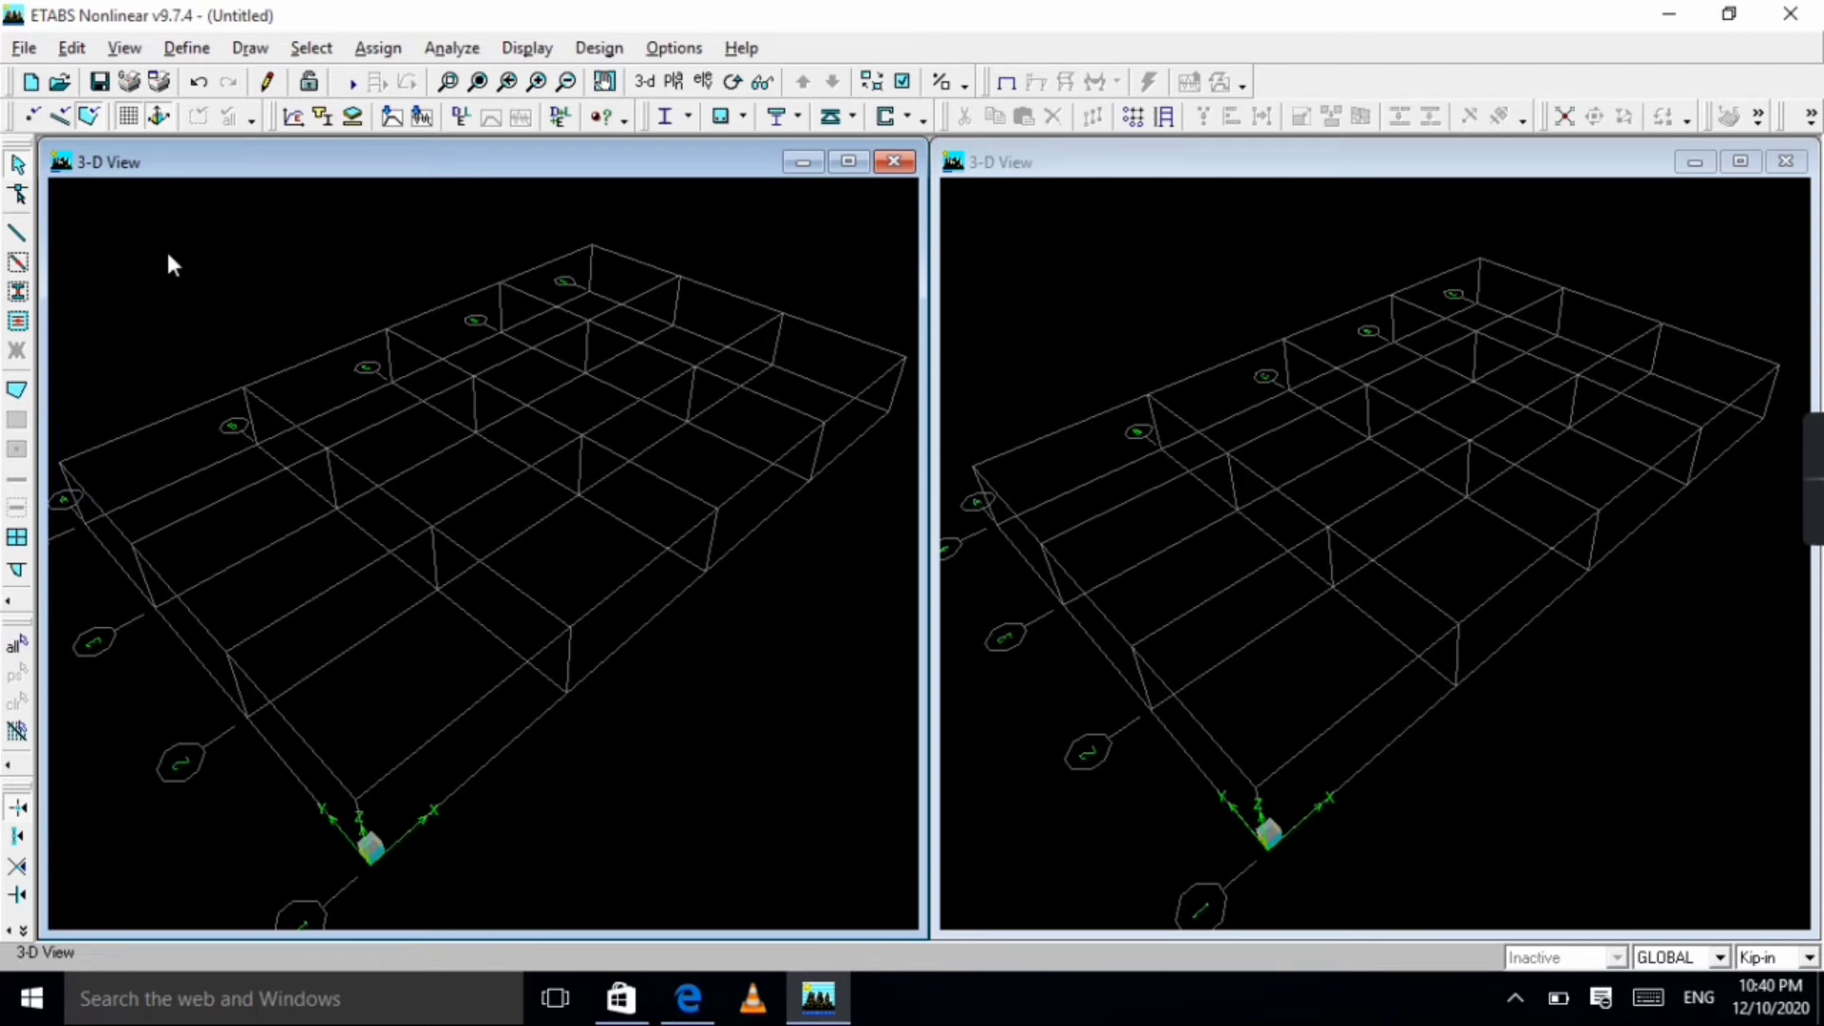
# Switch to Edge, review the floor plan with its column, beam and shear wall layout in the PDF, and return to ETABS.
pyautogui.click(688, 998)
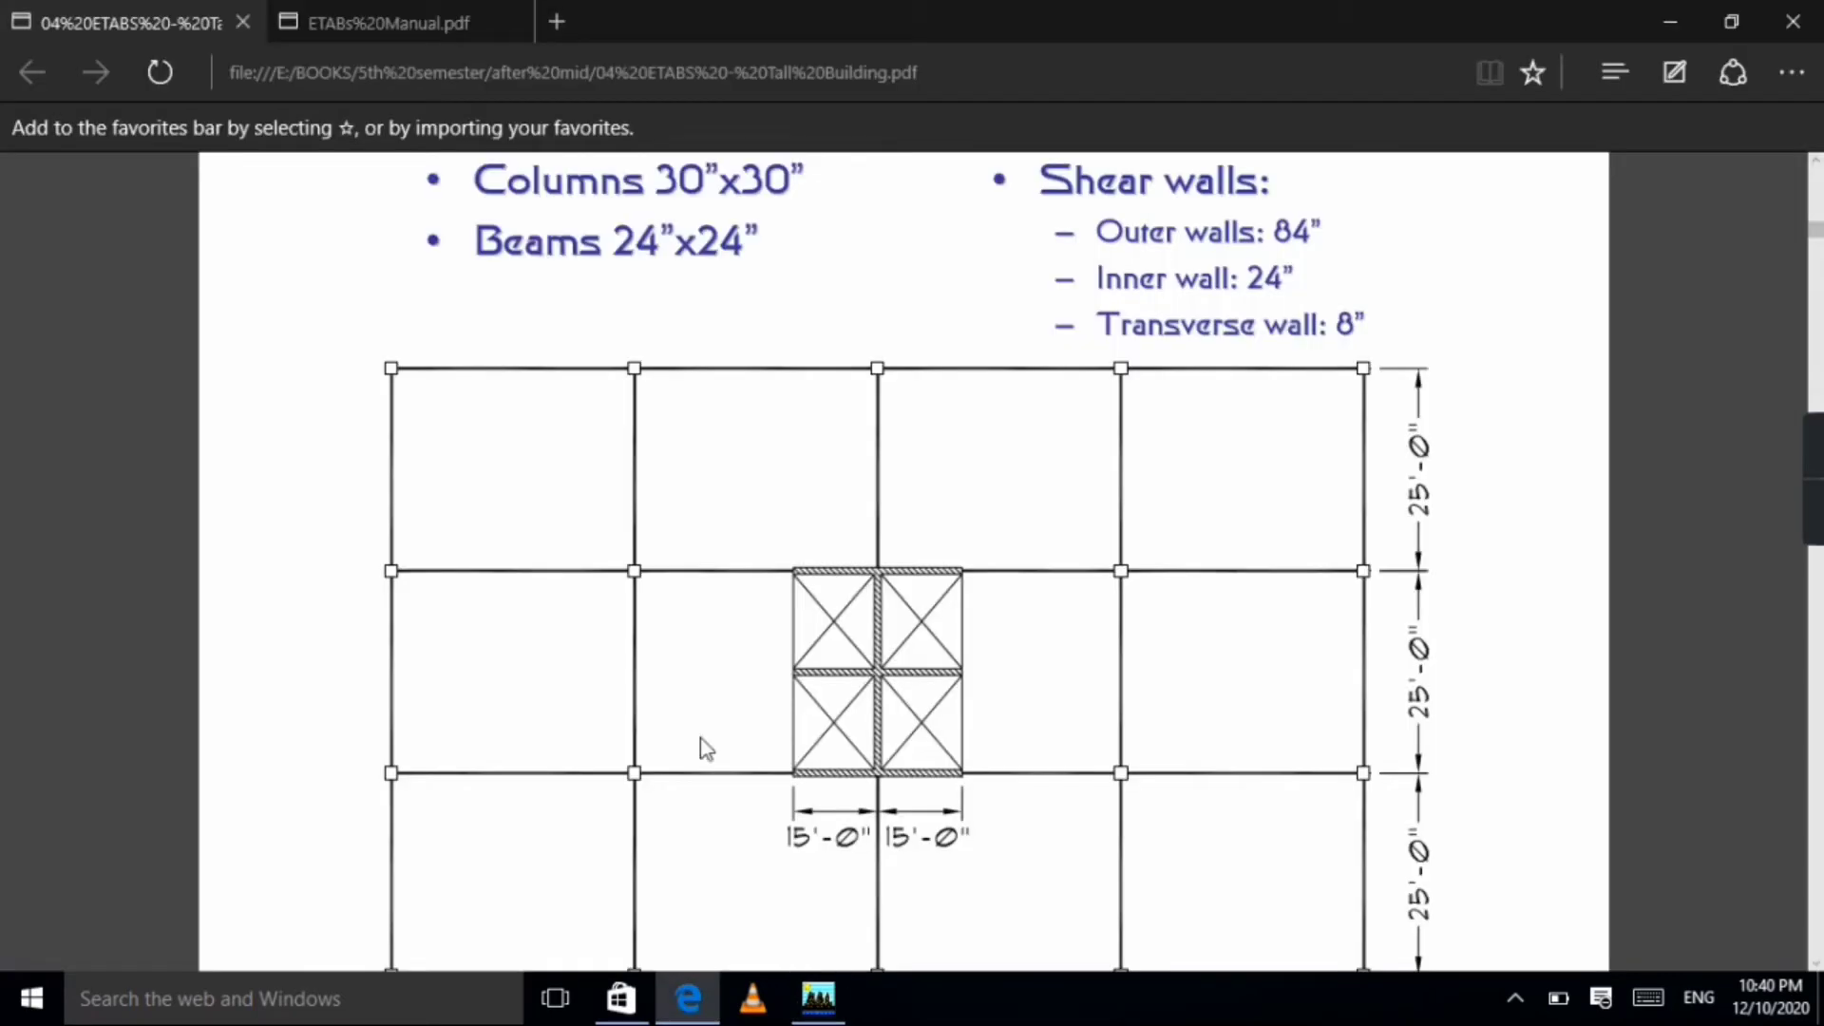
pyautogui.scroll(-5, 771, 511)
pyautogui.scroll(1, 773, 500)
pyautogui.scroll(-5, 773, 499)
pyautogui.scroll(3, 1506, 387)
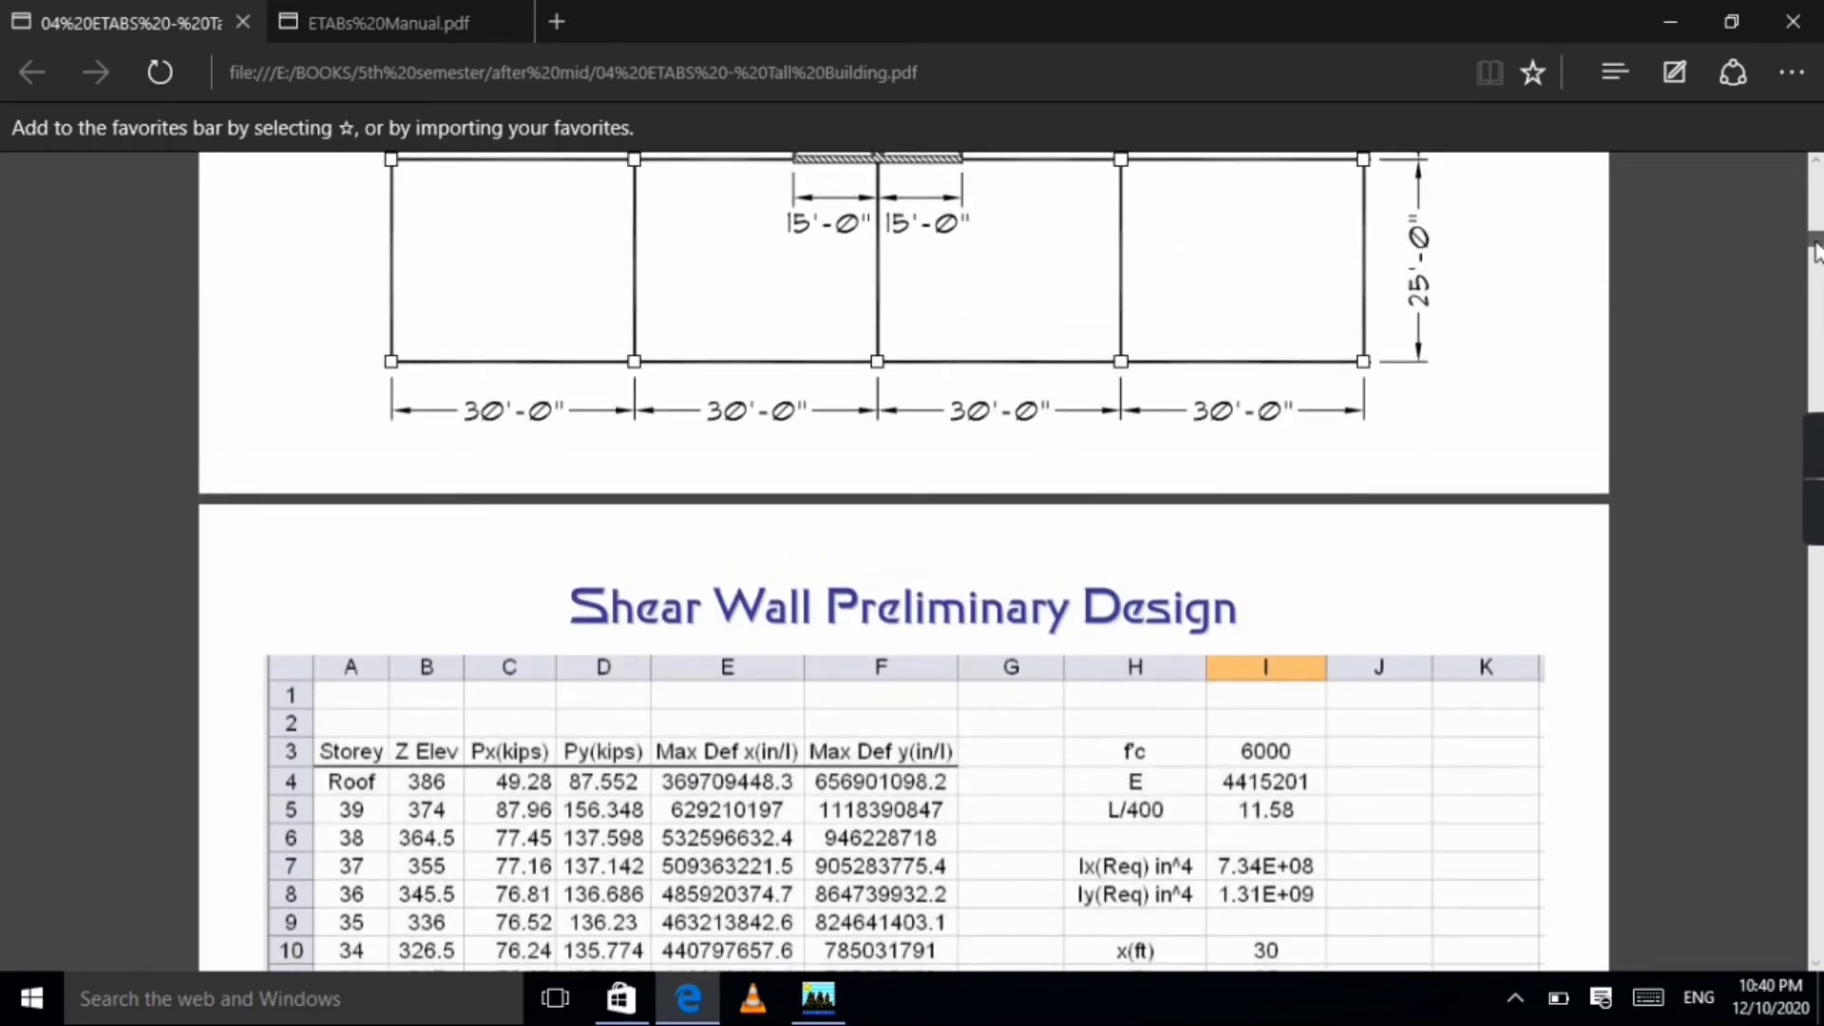
pyautogui.scroll(5, 1815, 251)
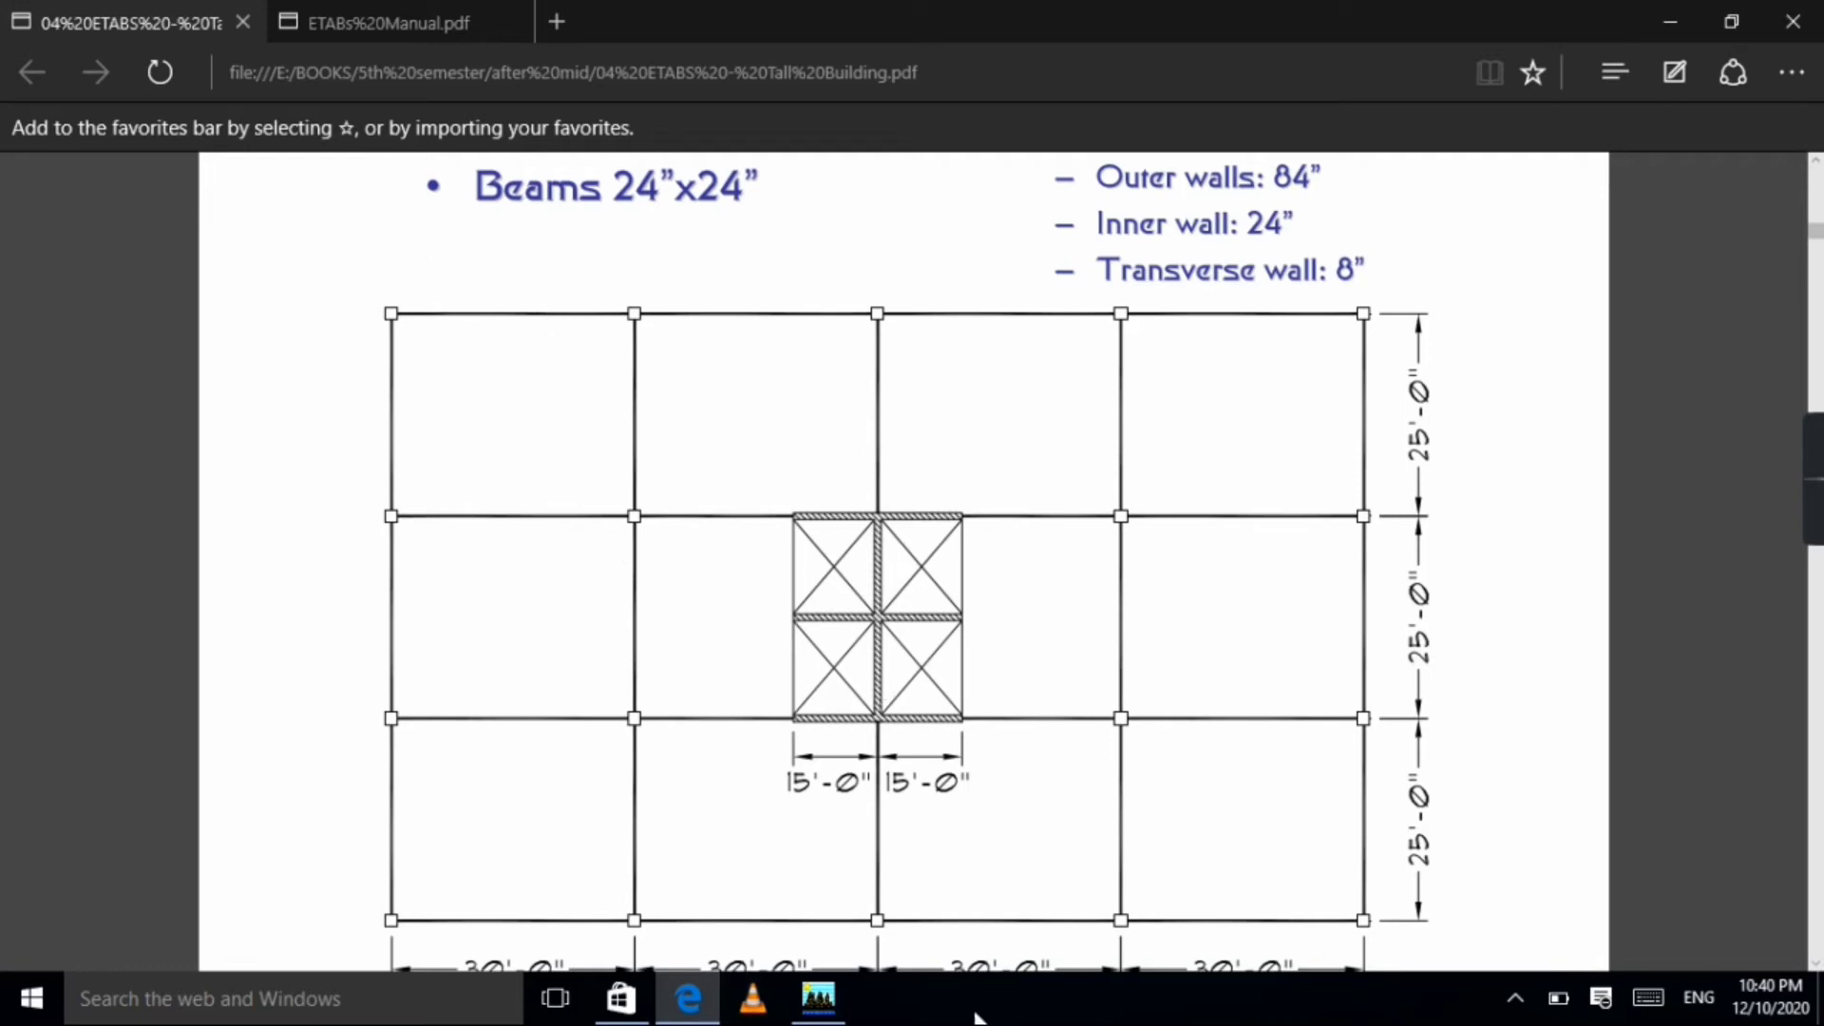
pyautogui.click(817, 998)
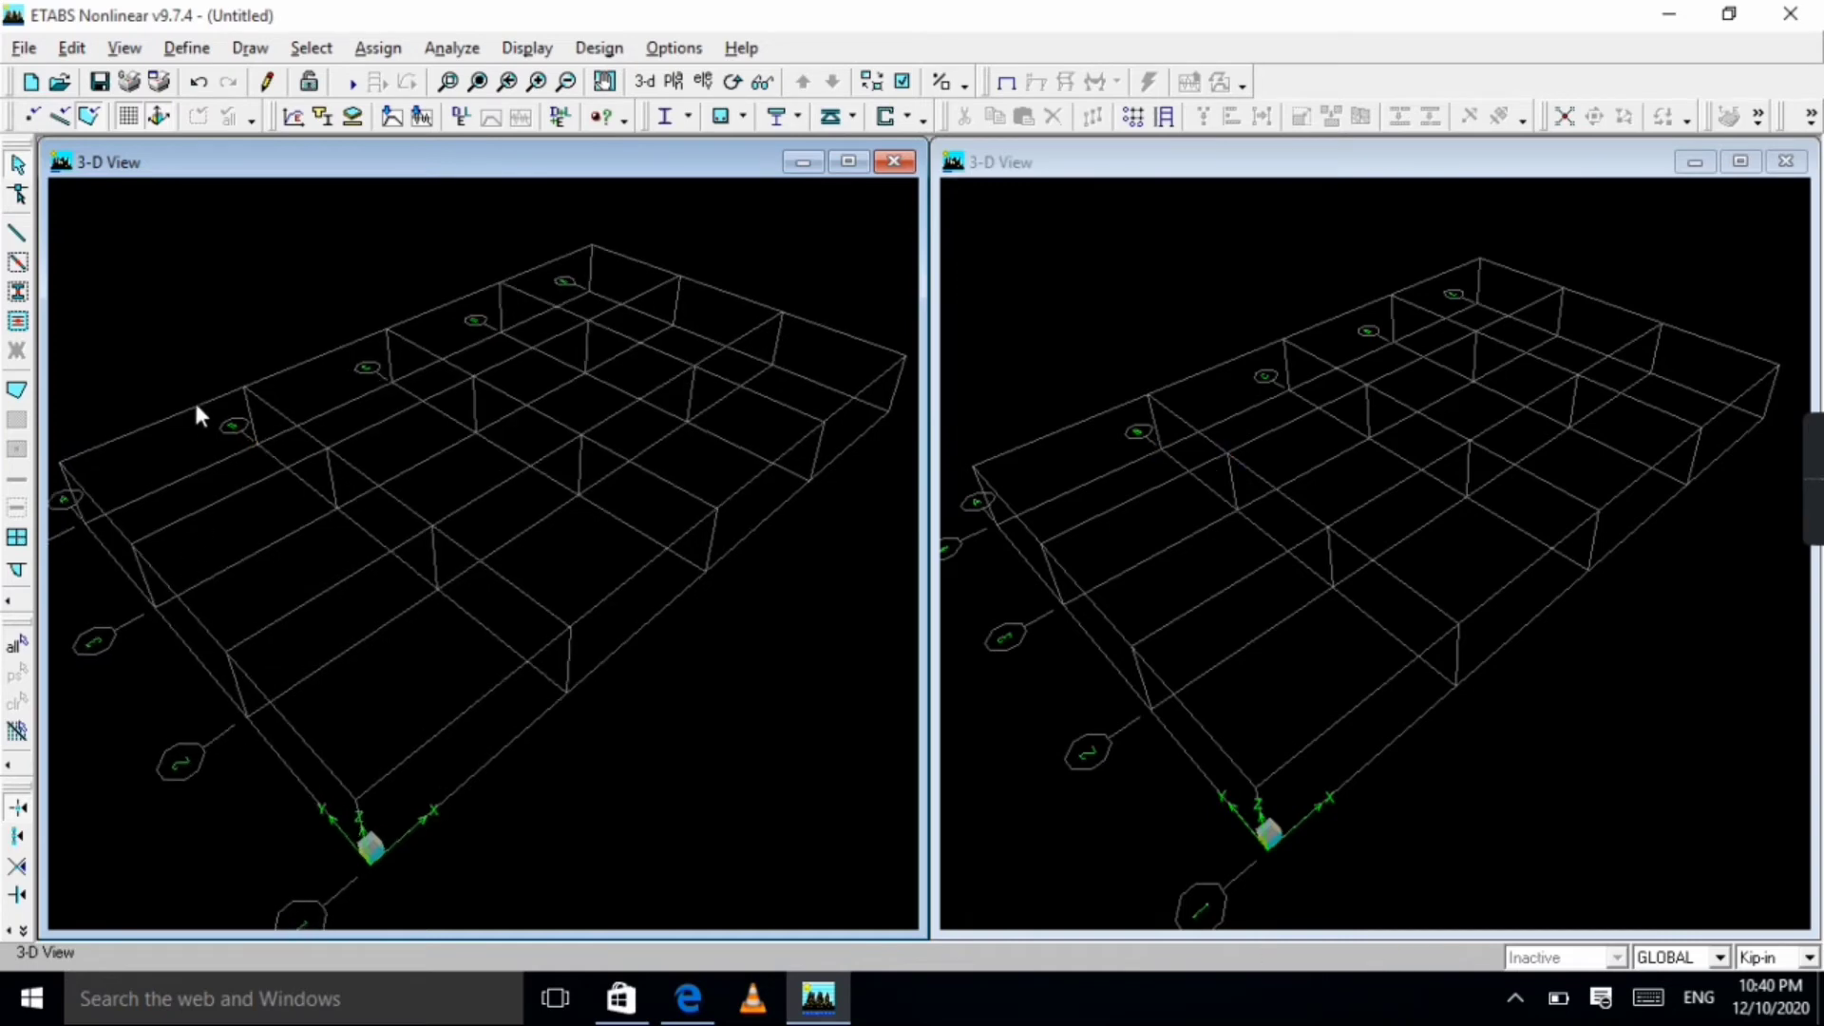
# Start drawing frame lines with the BEAM property and move the object properties window clear of the working 3-D view.
pyautogui.scroll(-1, 171, 465)
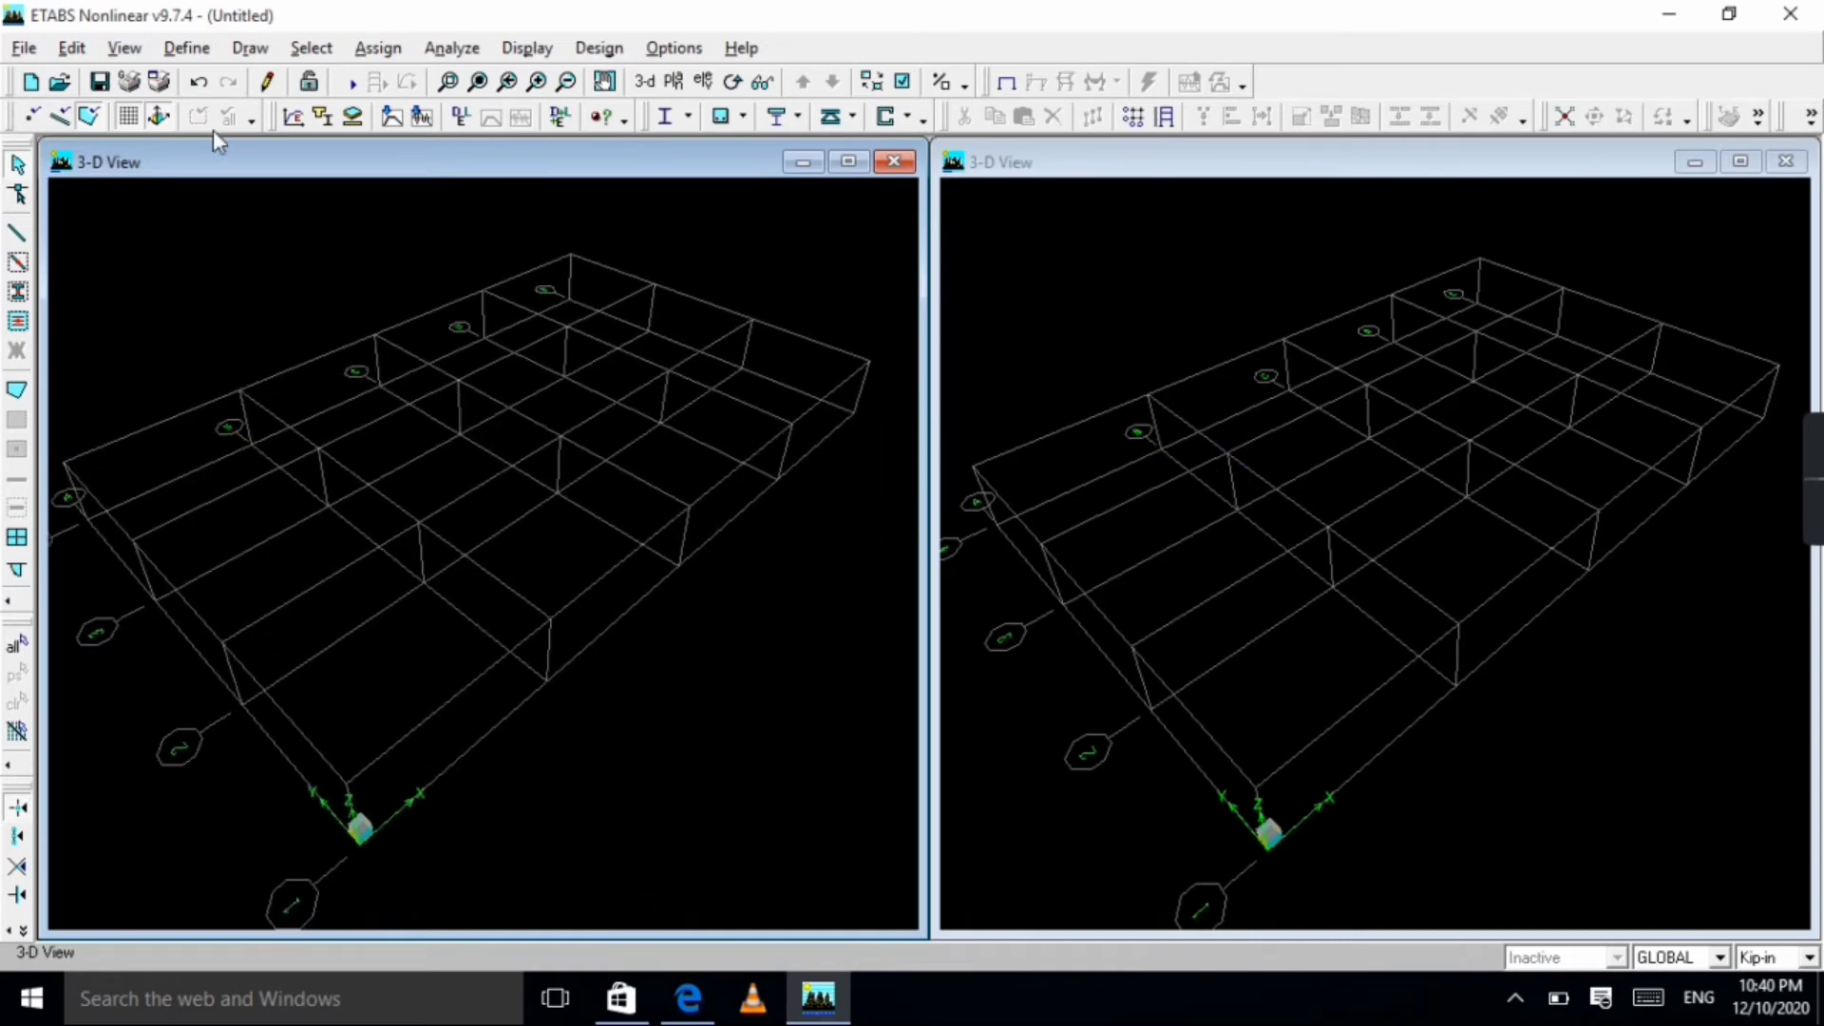
pyautogui.click(268, 55)
pyautogui.moveTo(351, 172)
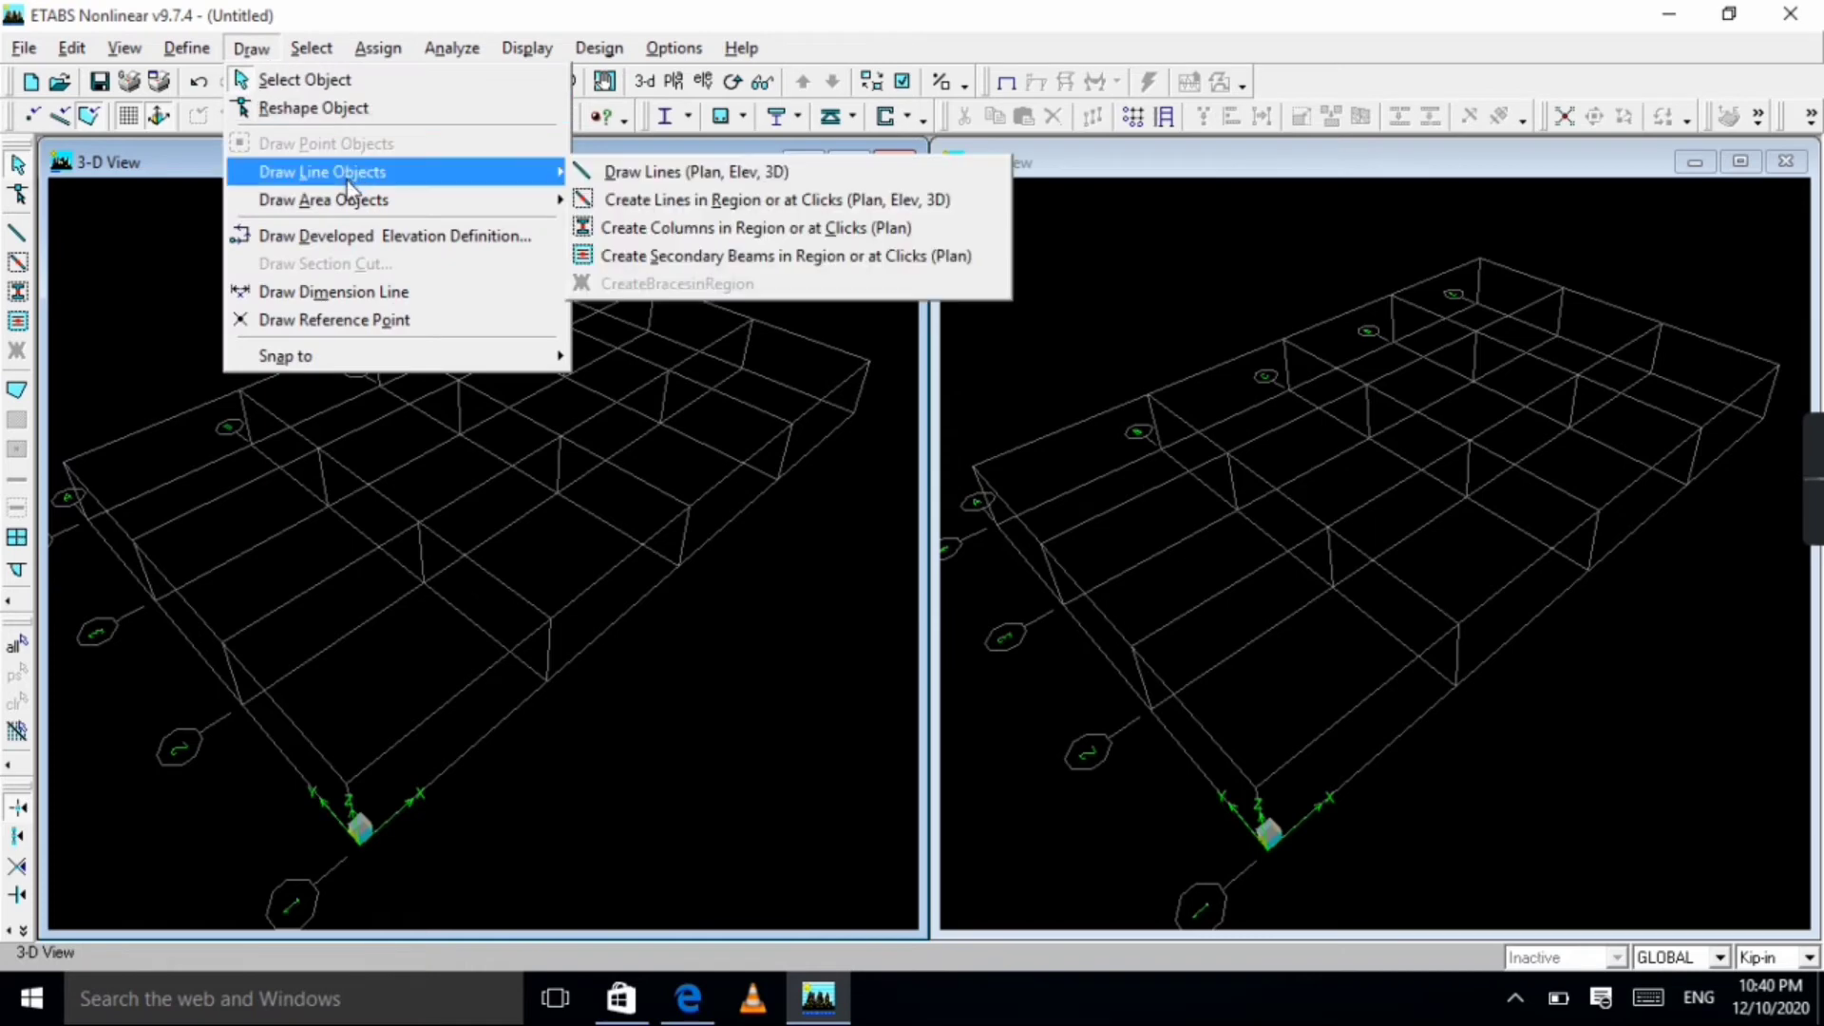
pyautogui.click(696, 177)
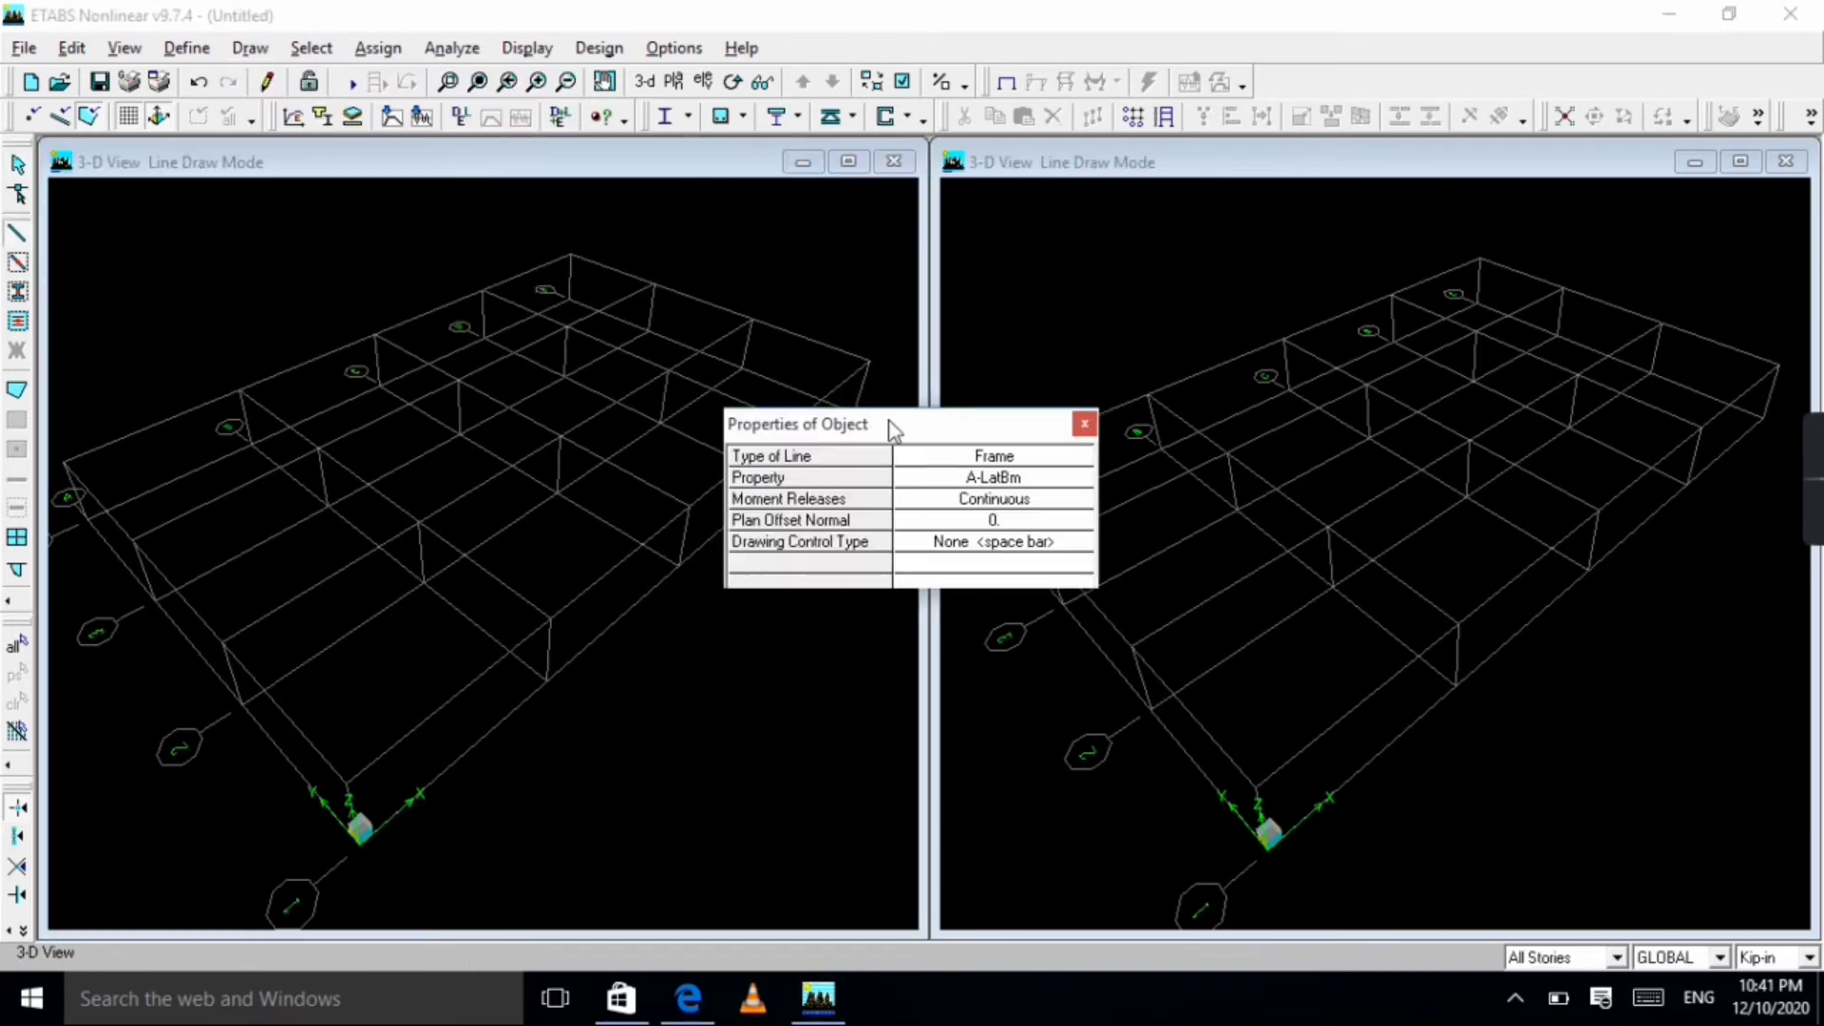
pyautogui.click(933, 480)
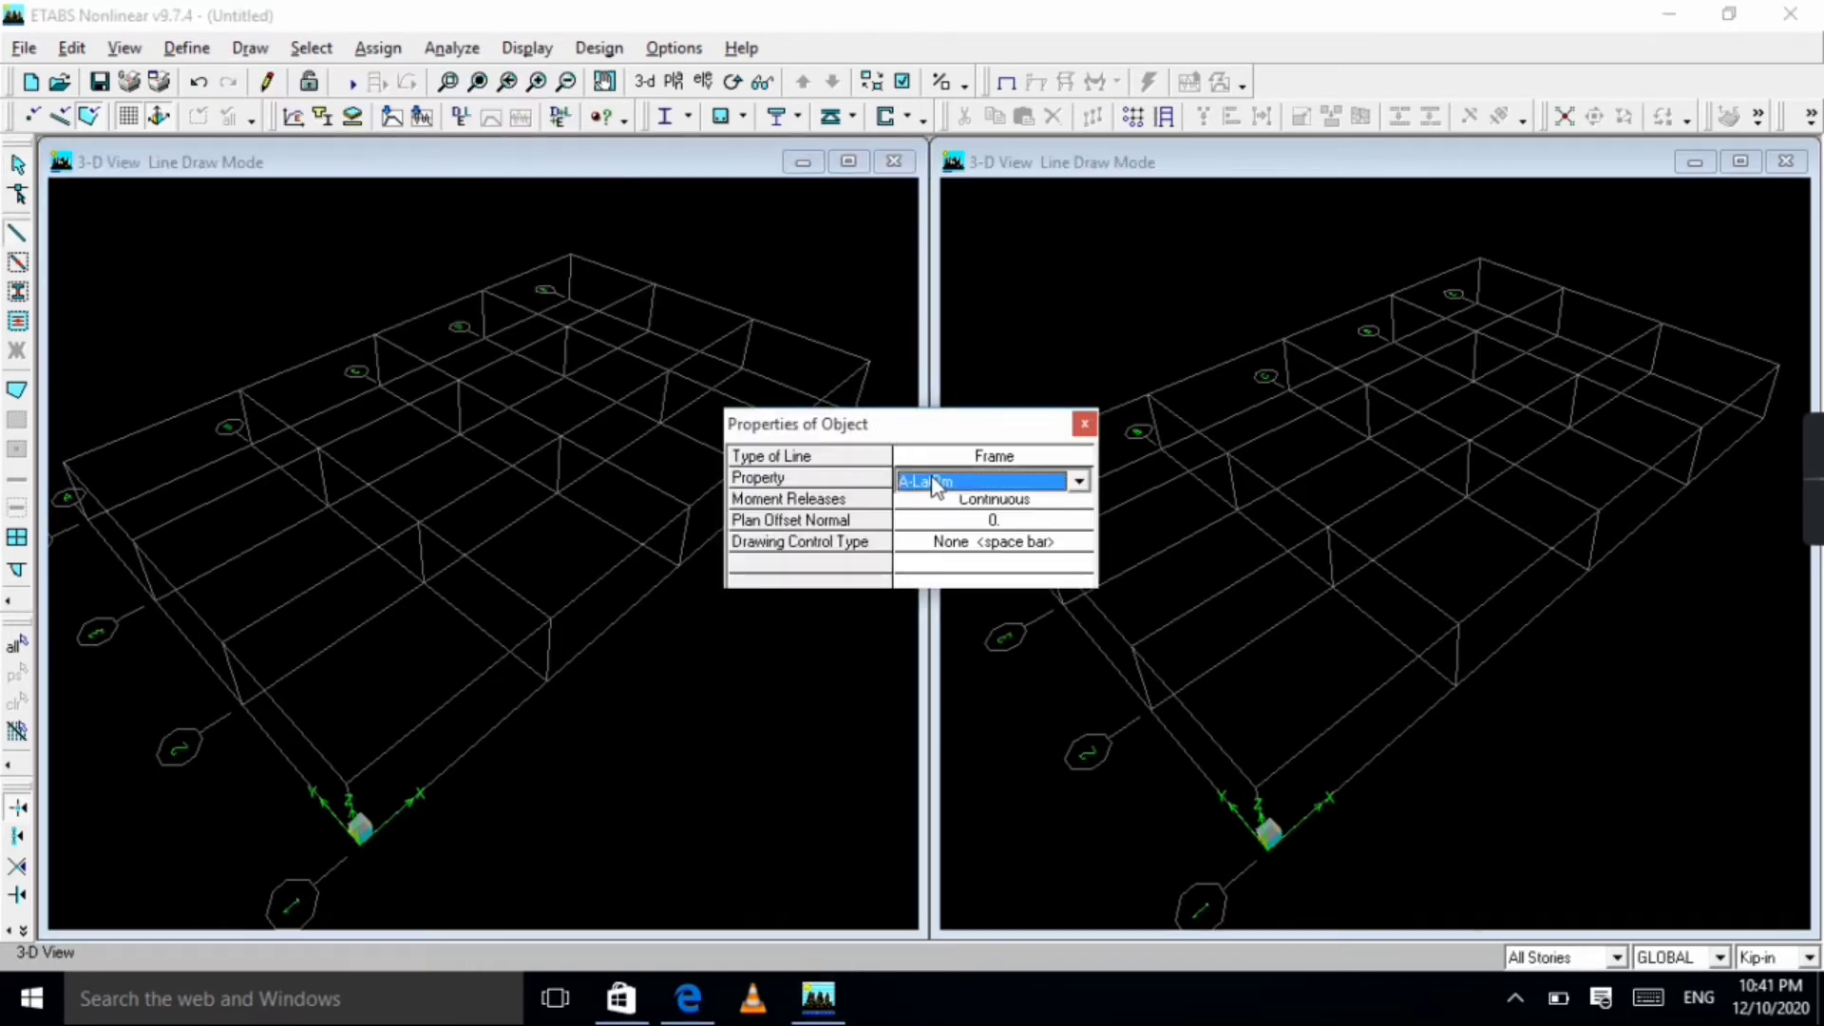
pyautogui.press('b')
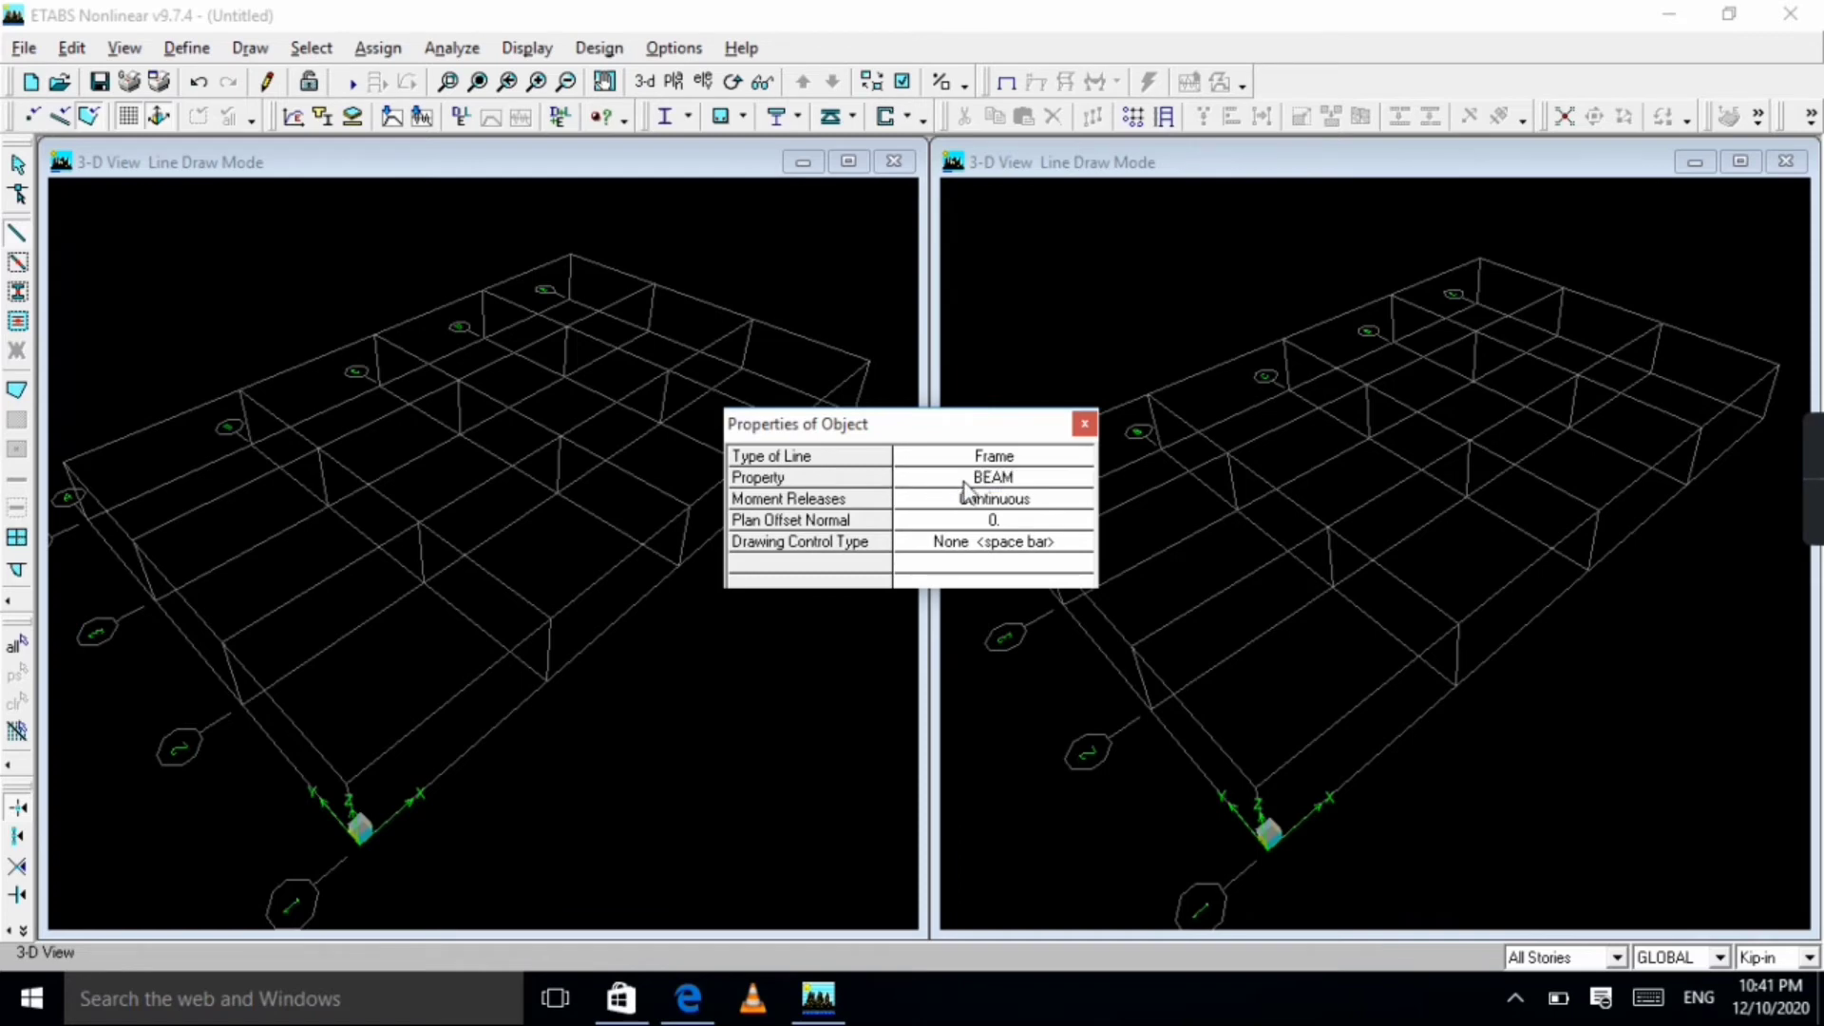
pyautogui.moveTo(919, 429); pyautogui.dragTo(1278, 370)
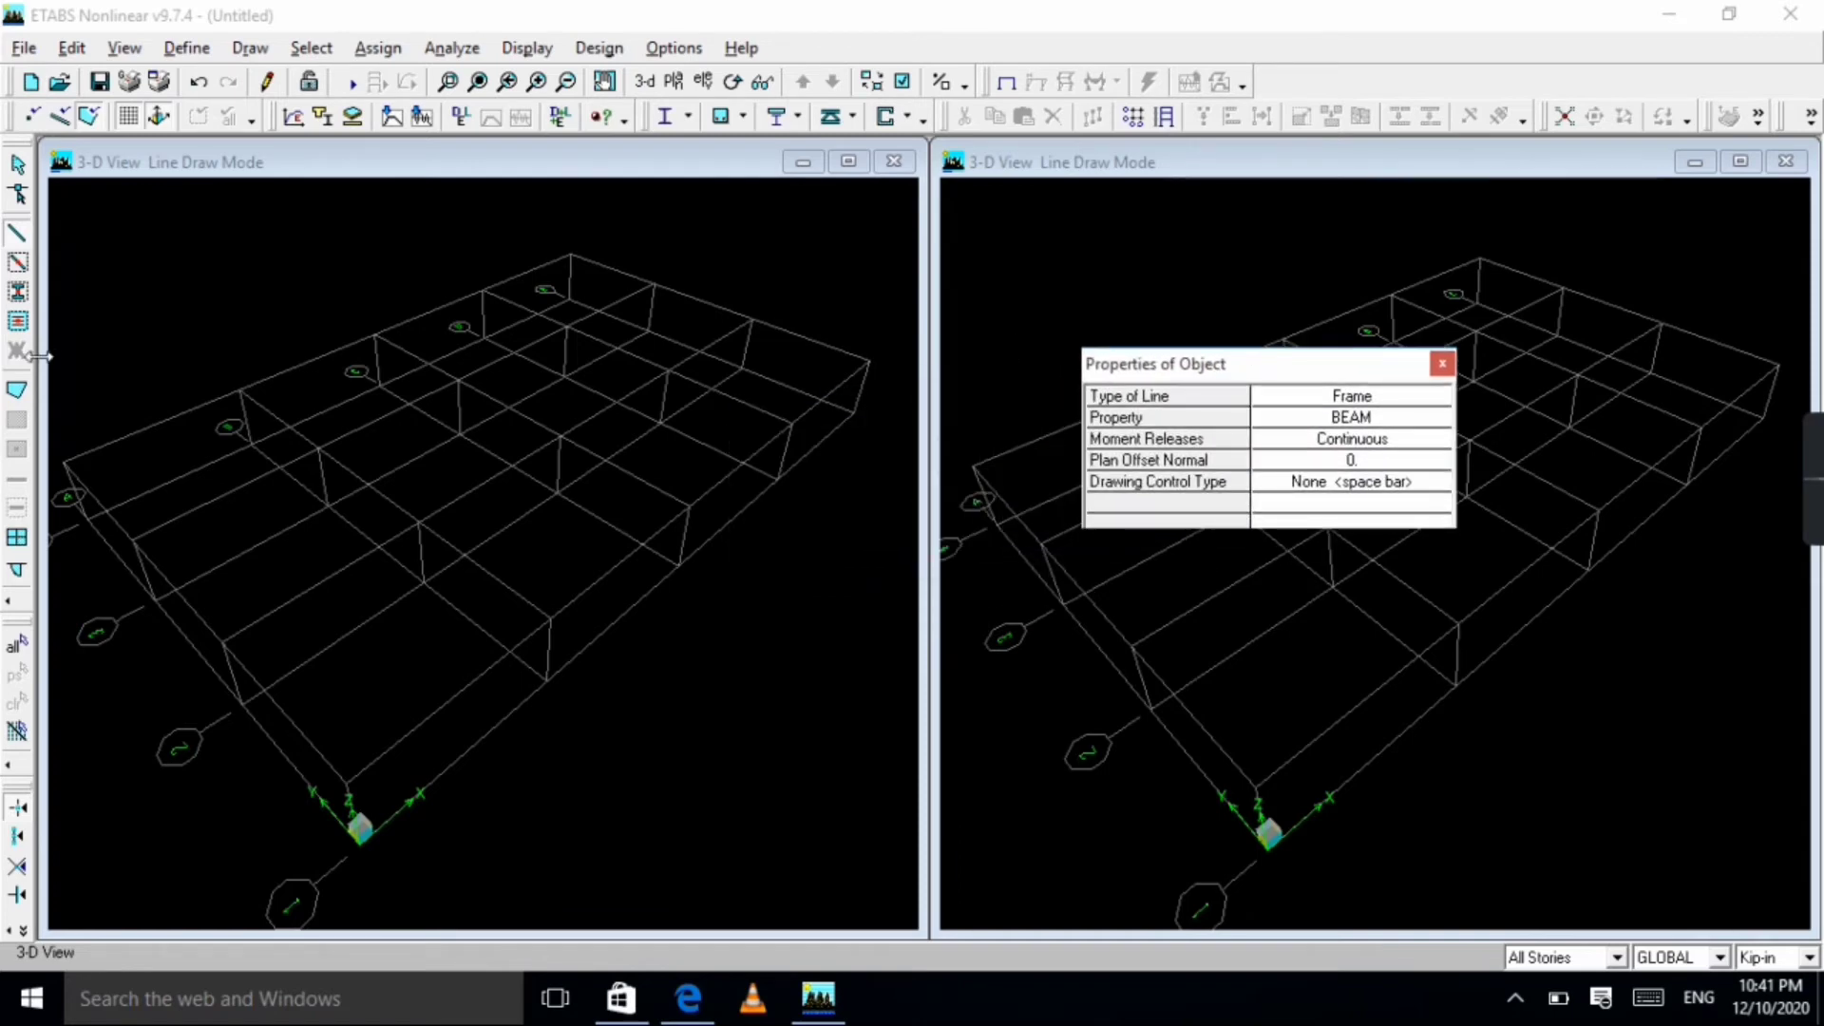
# Draw the STORY1 perimeter beams through grid points A4, E4, E1 and A1 and back to A4.
pyautogui.click(64, 463)
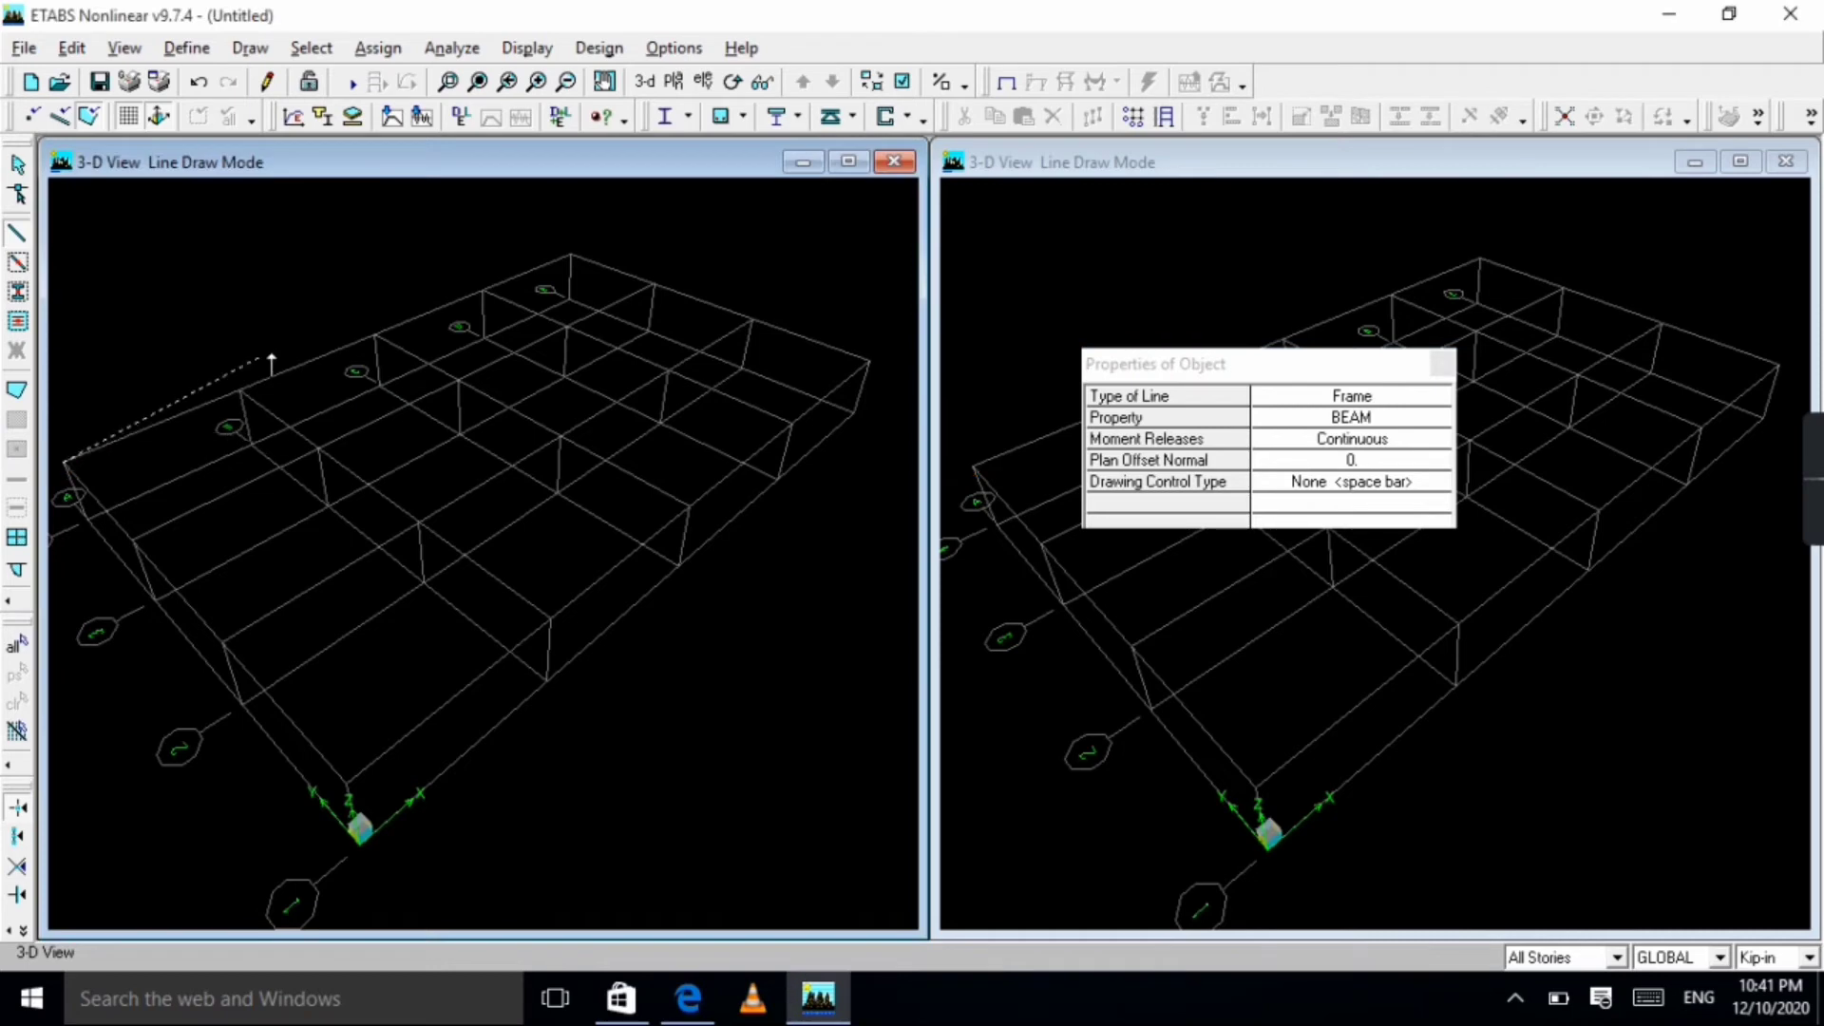
pyautogui.click(570, 252)
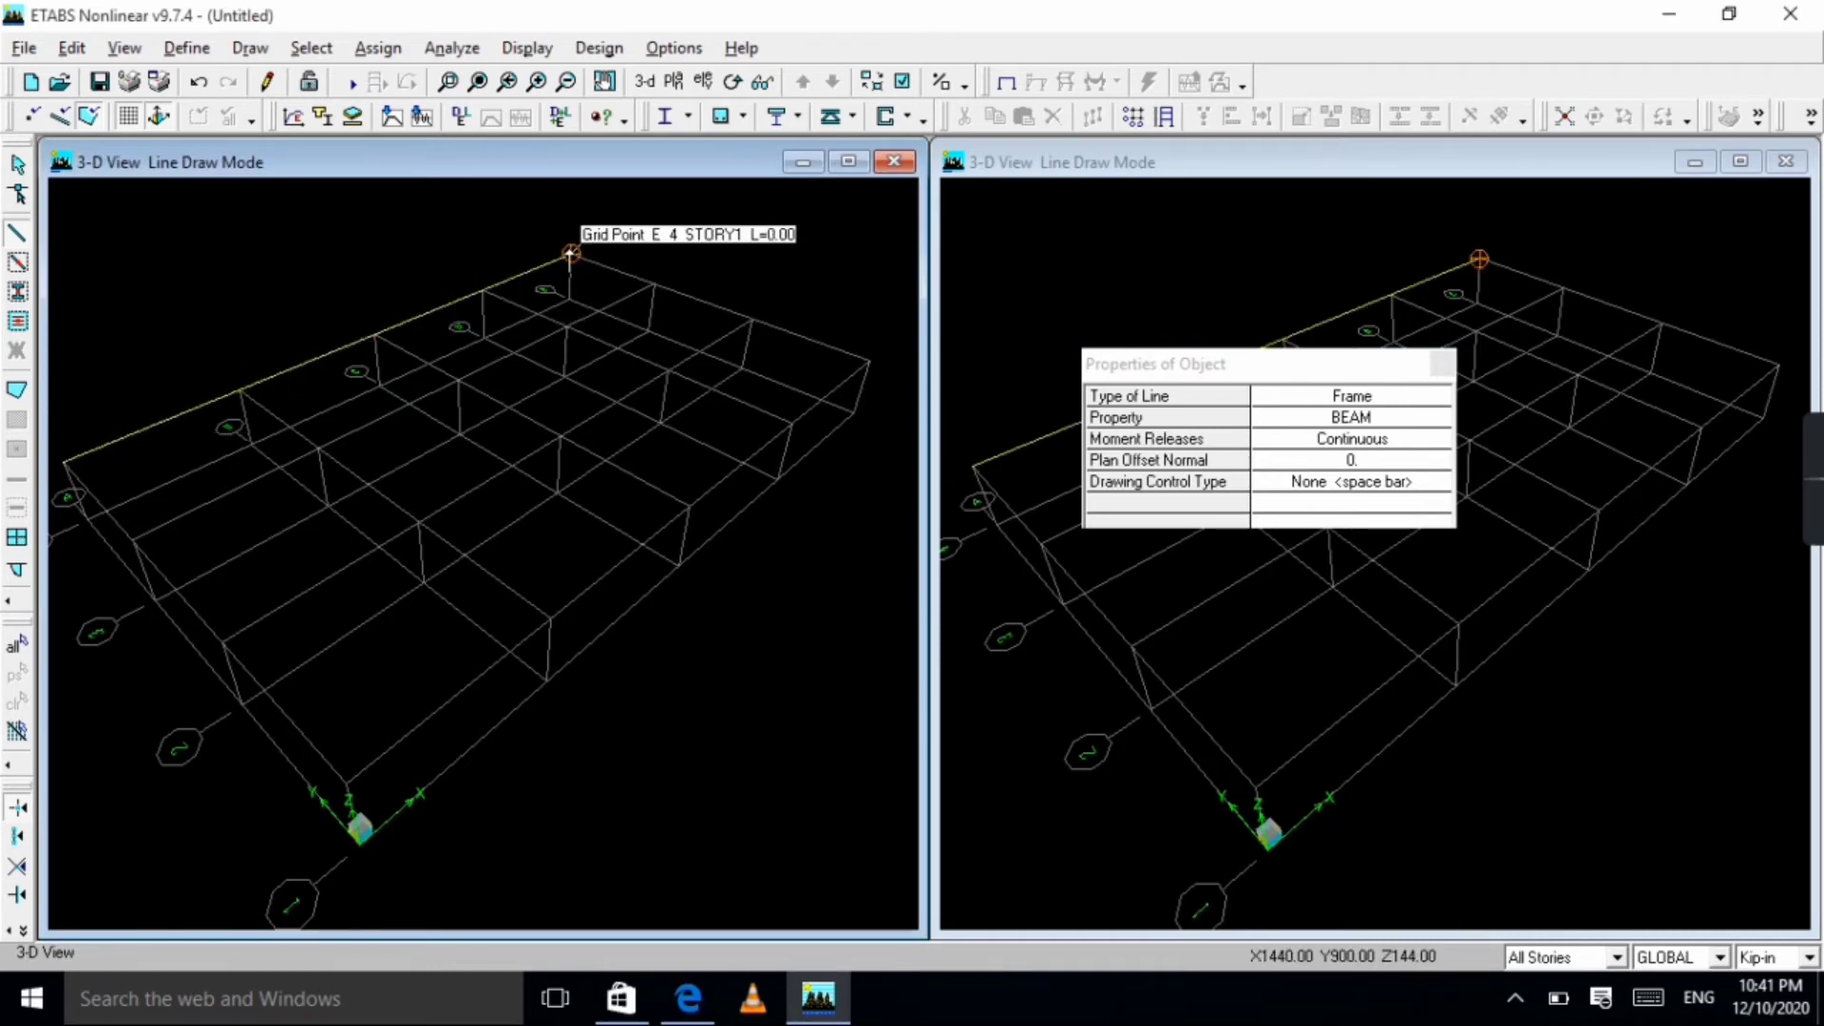
pyautogui.click(871, 361)
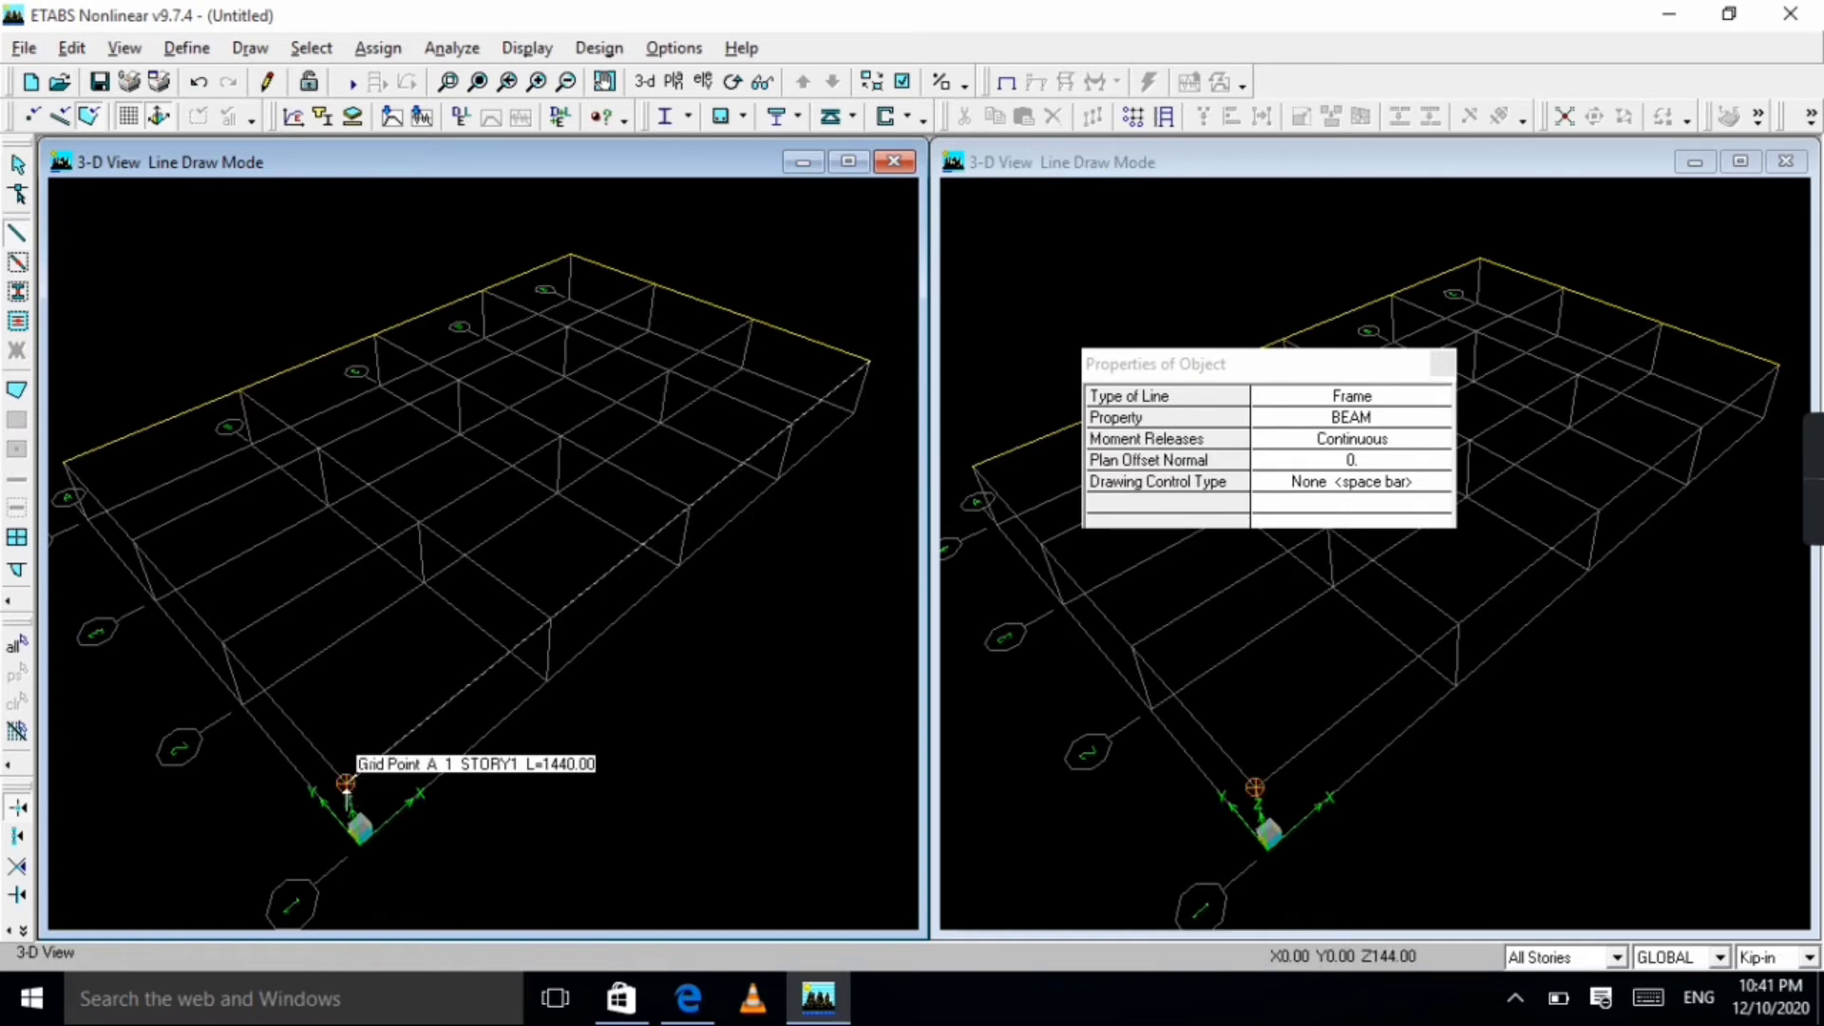
pyautogui.click(347, 783)
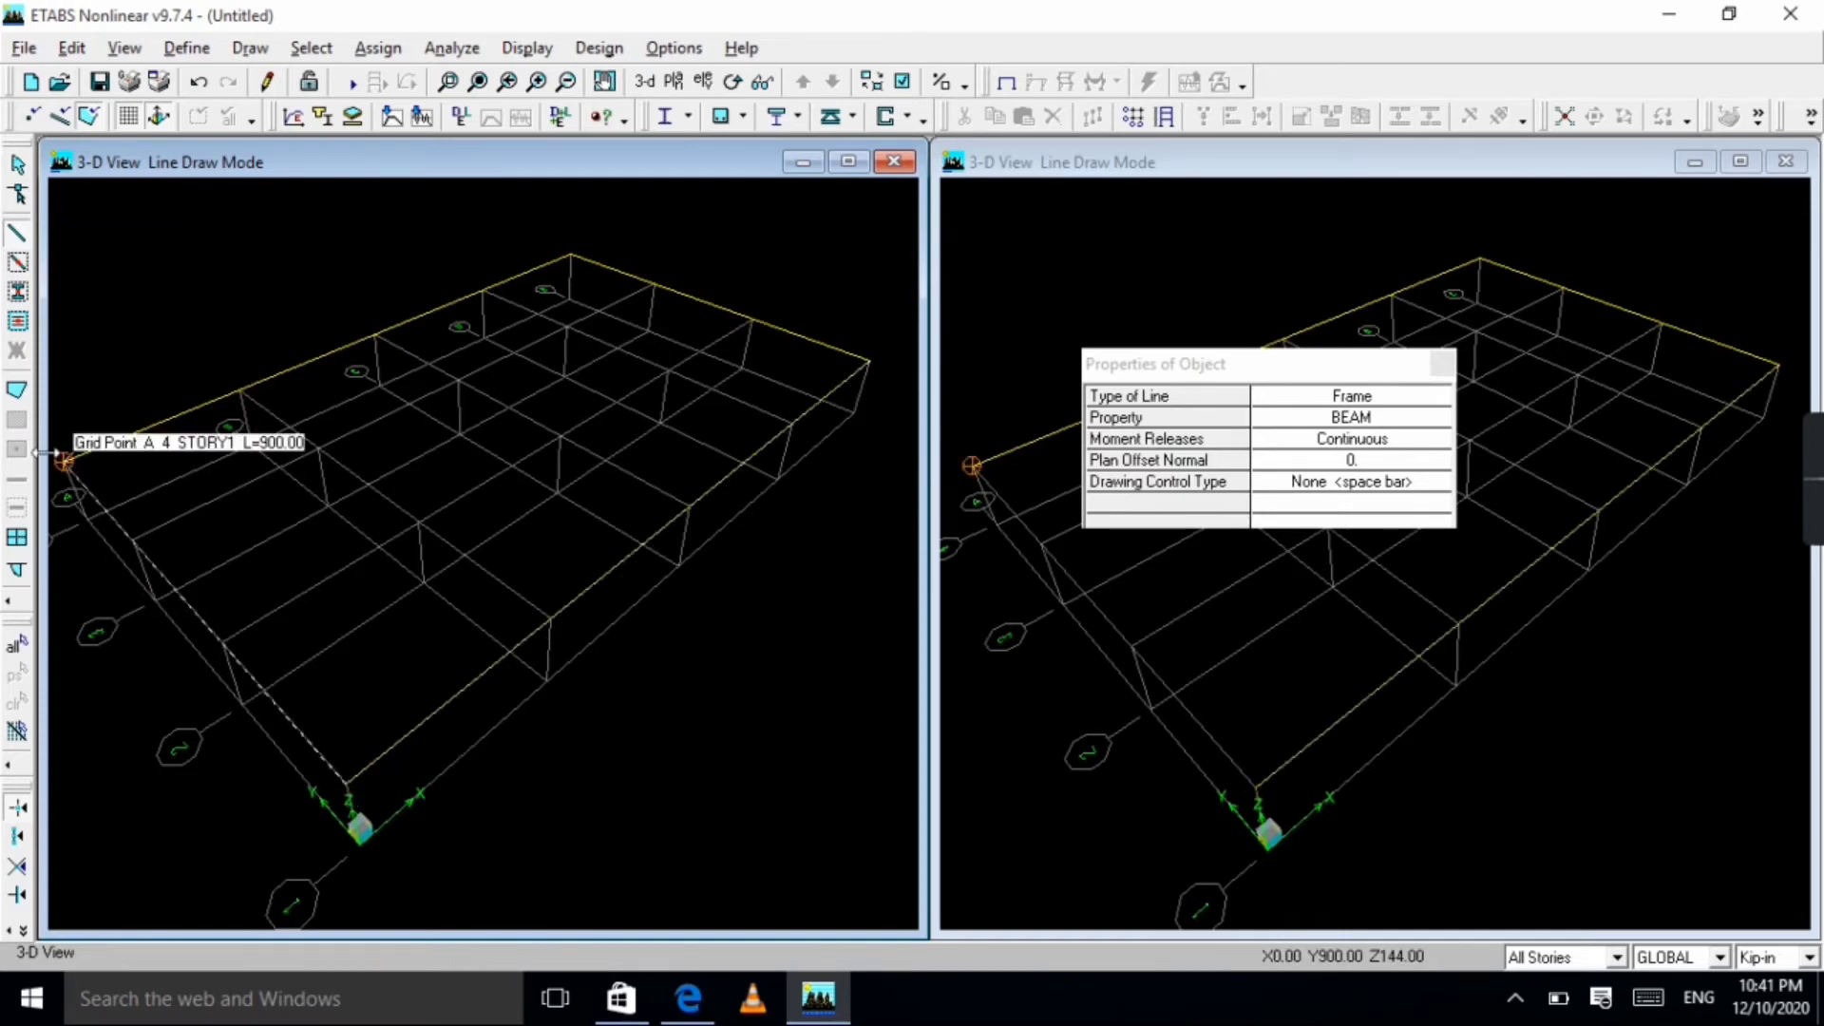
pyautogui.click(63, 463)
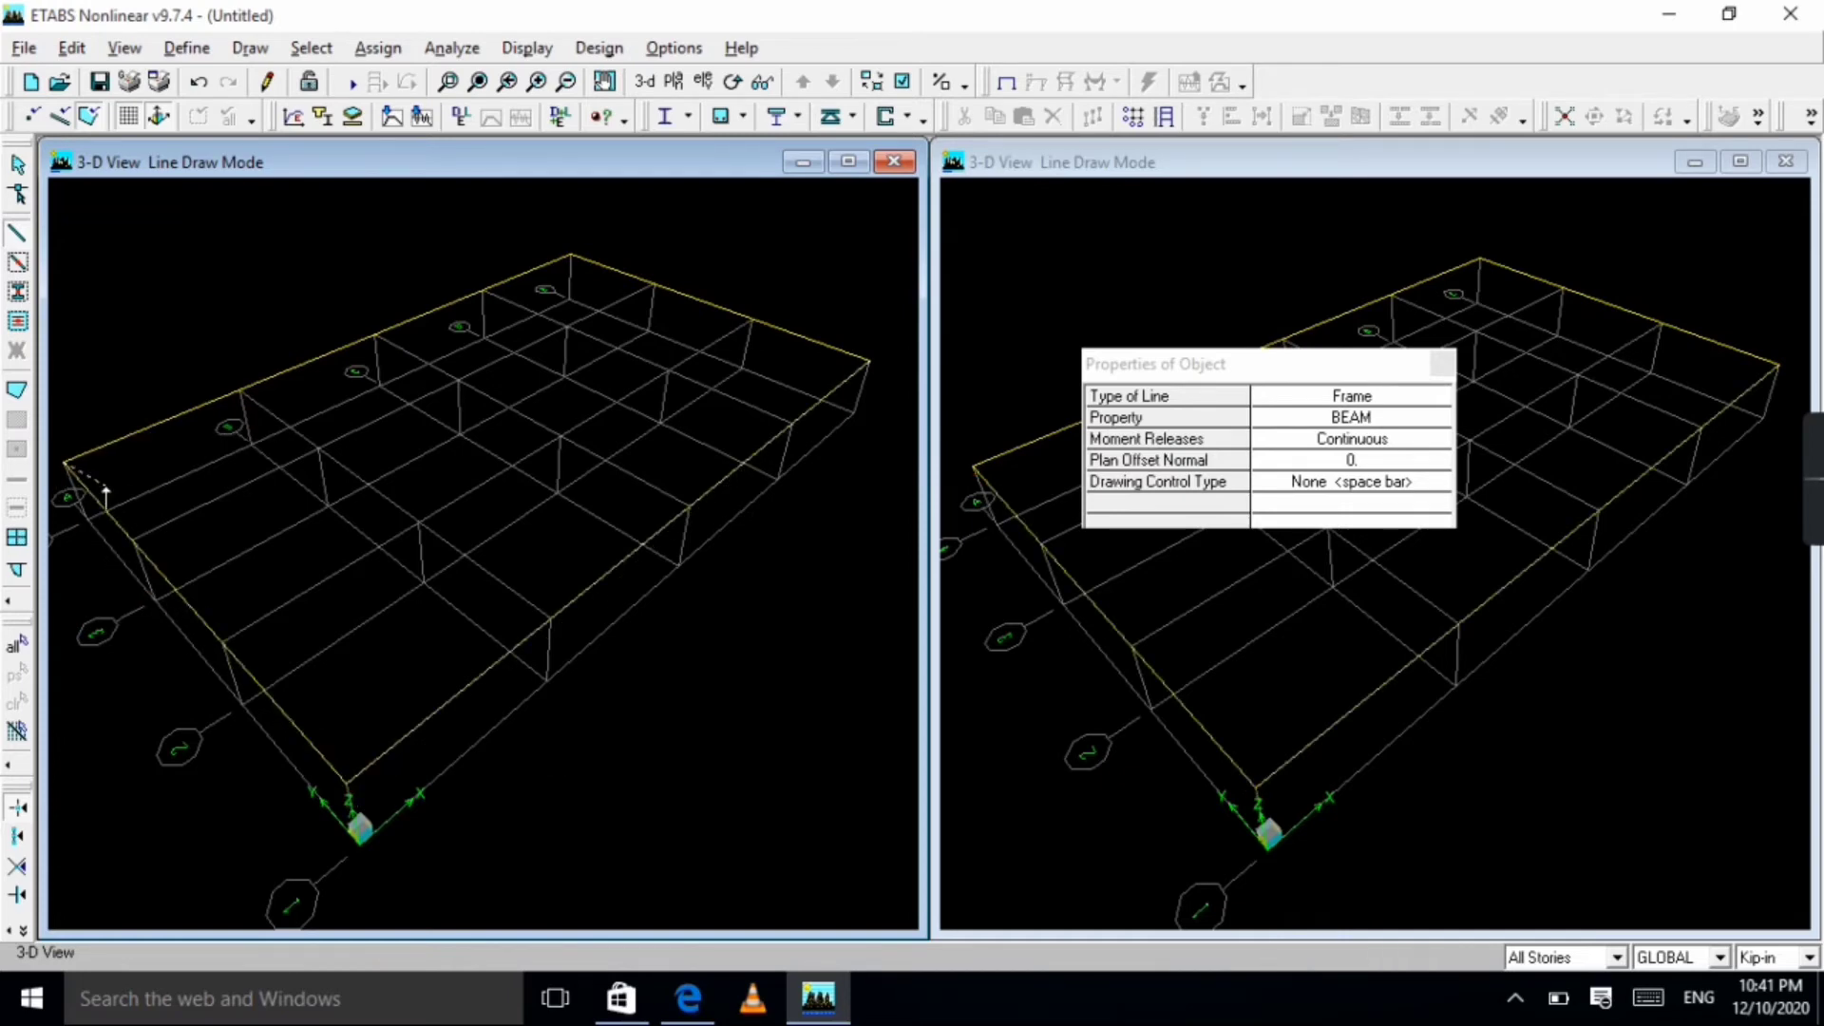
pyautogui.press('Escape')
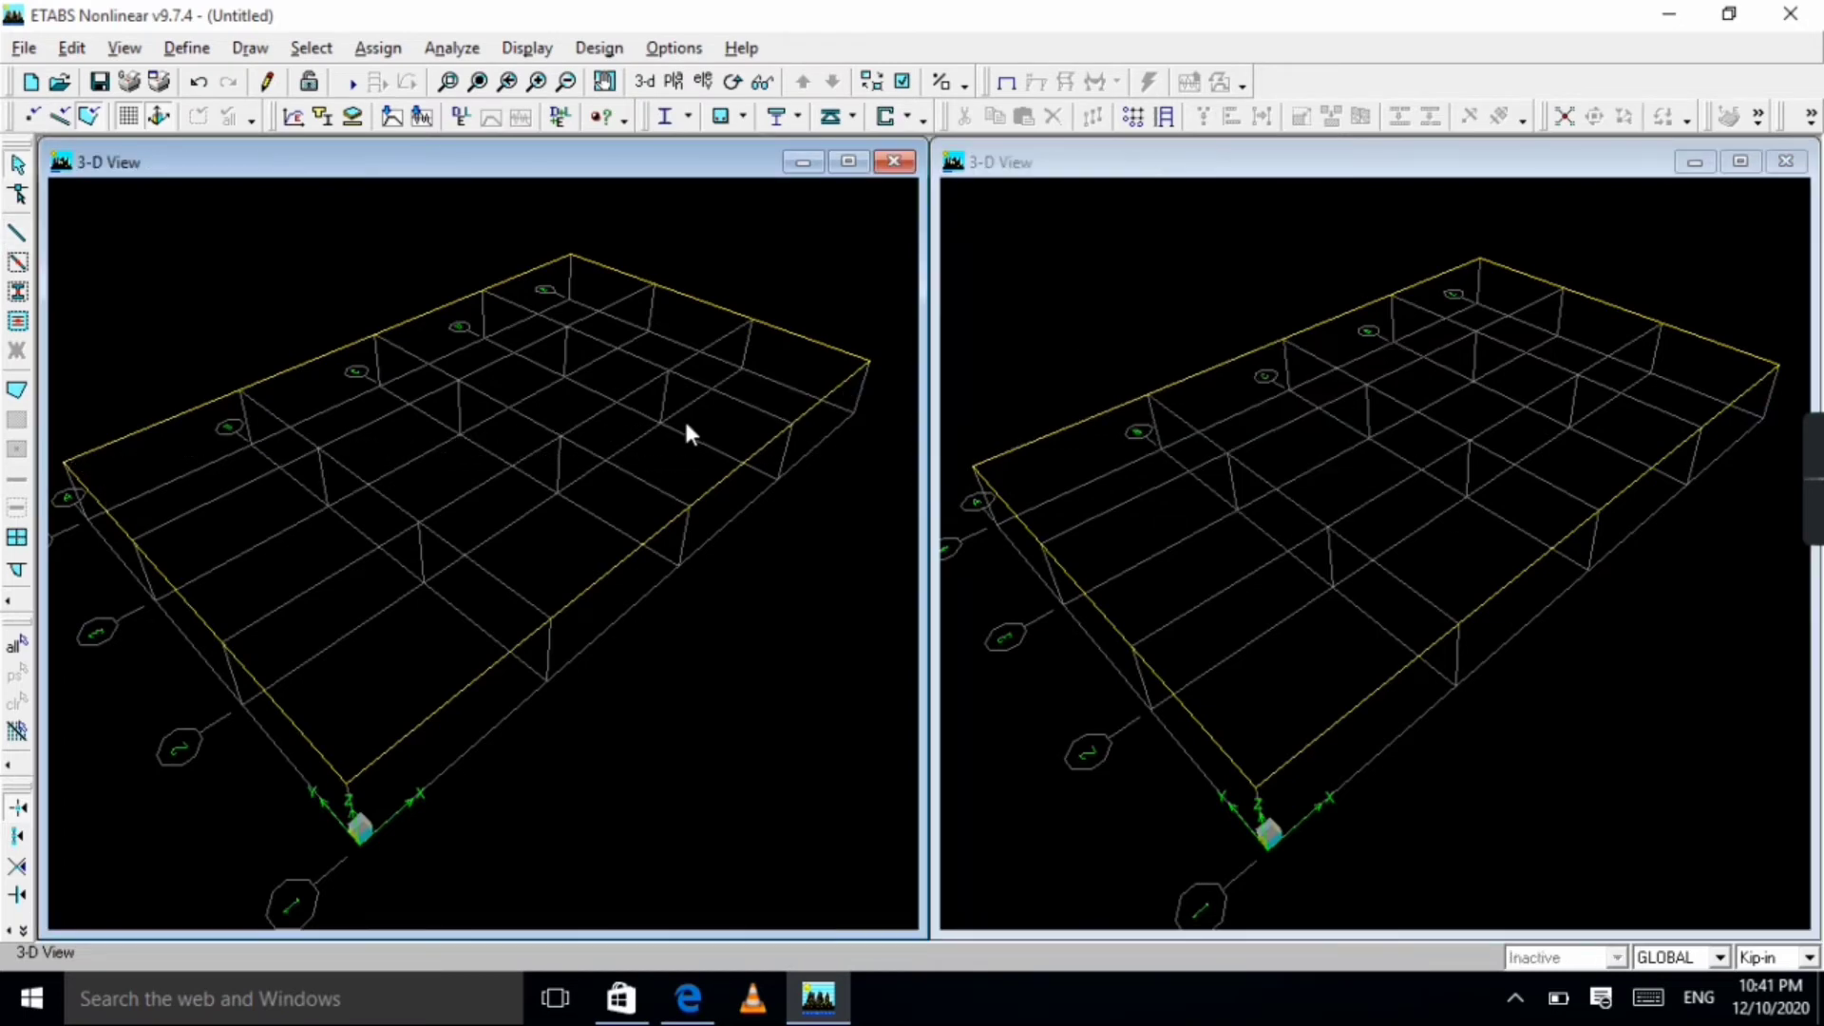
# Draw interior STORY1 beams along grid lines D, C and B, each spanning between grid lines 1 and 4.
pyautogui.click(14, 240)
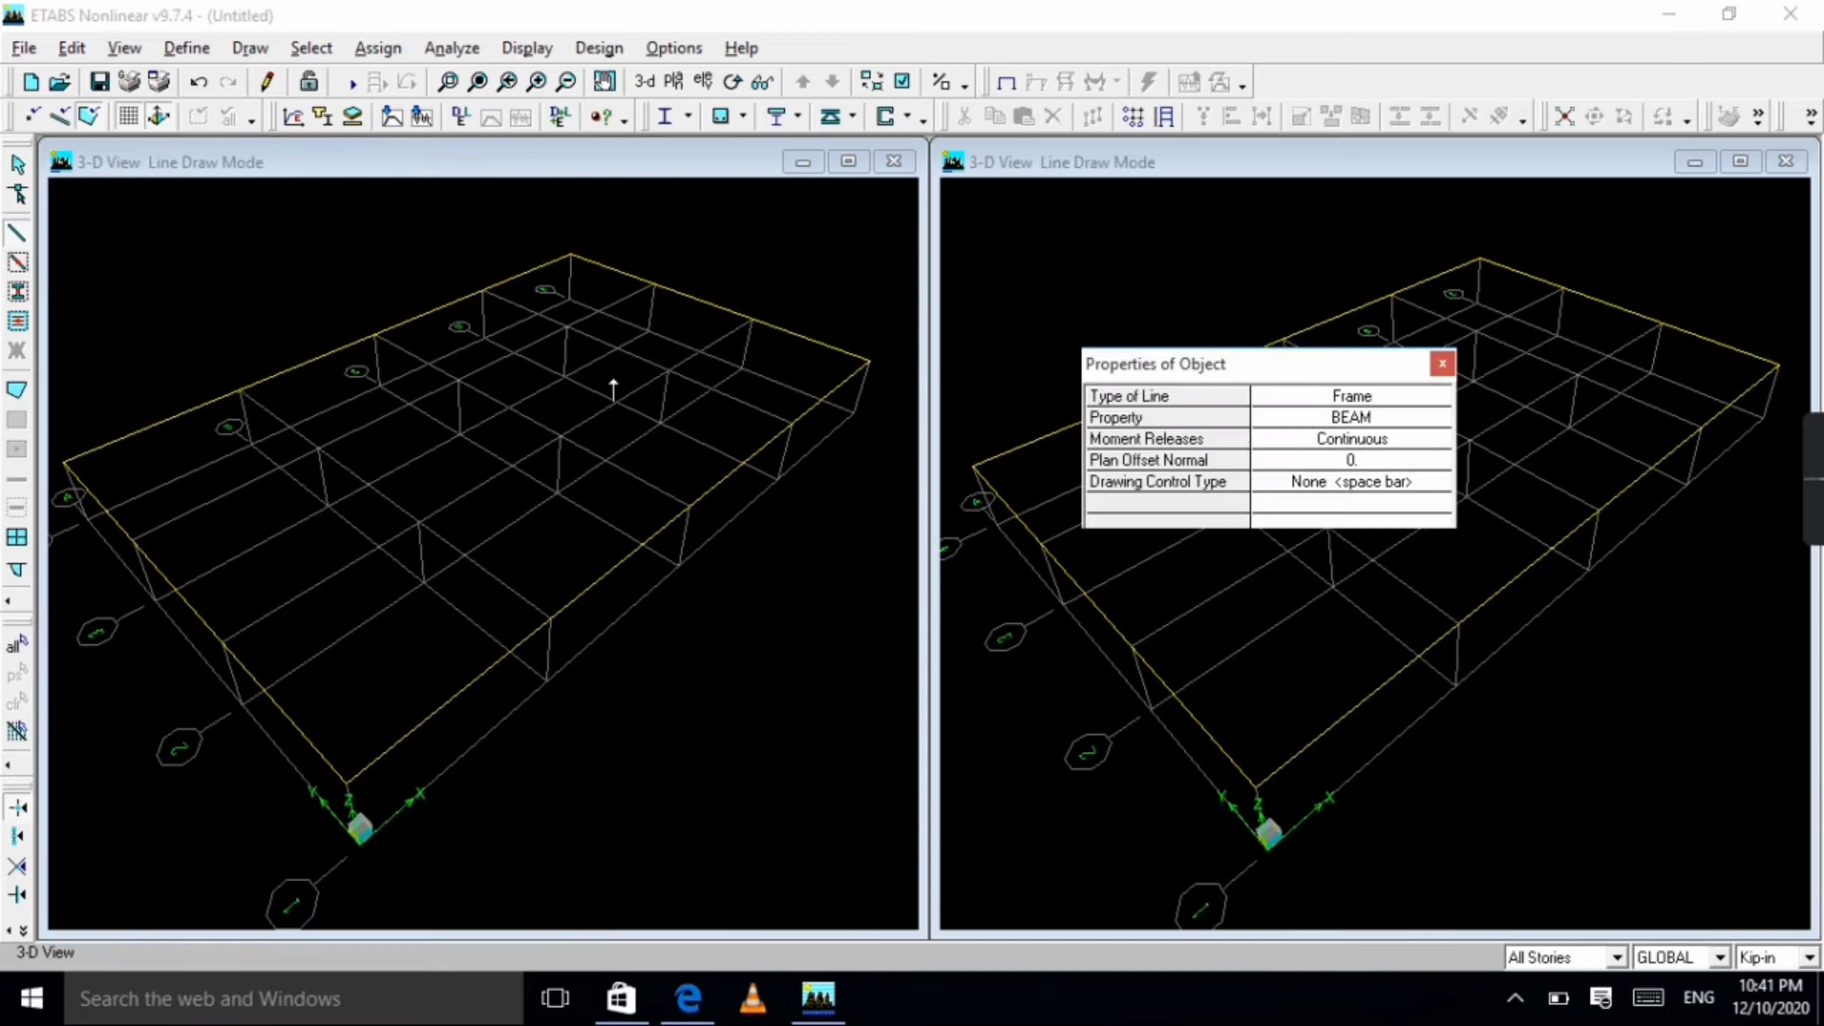
pyautogui.click(787, 426)
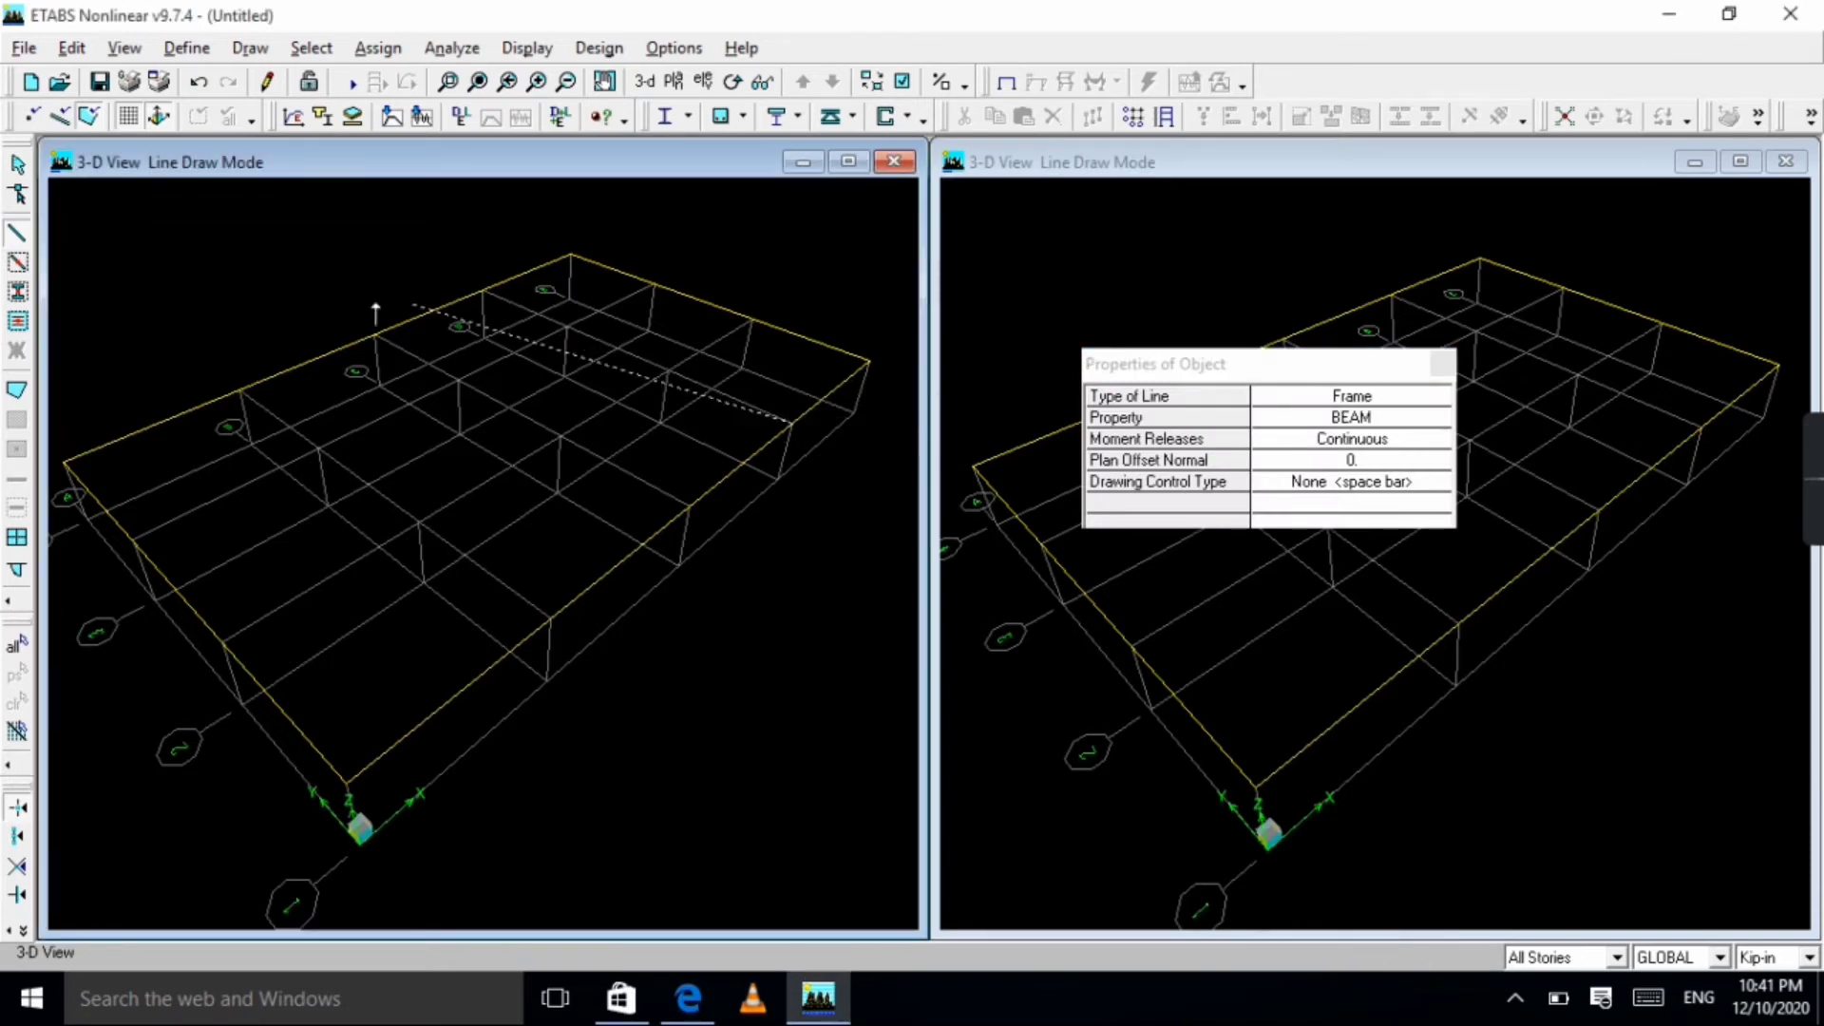
pyautogui.click(481, 293)
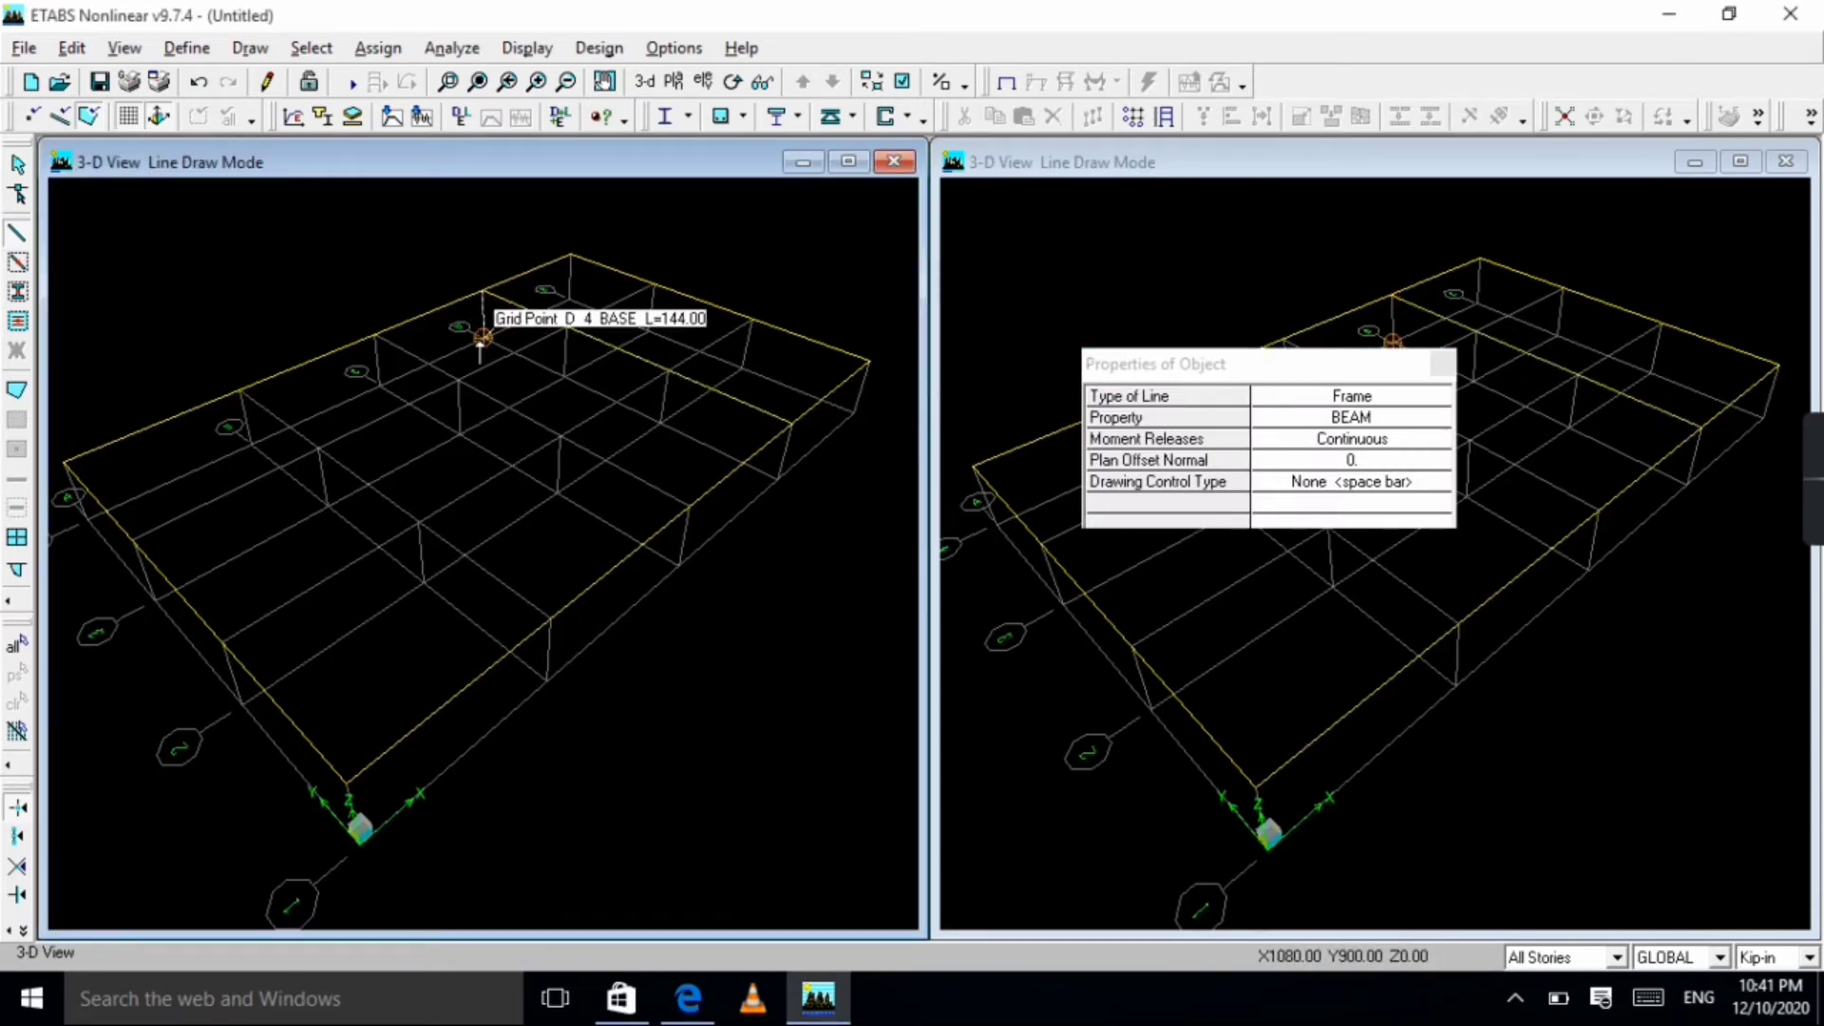
pyautogui.press('Escape')
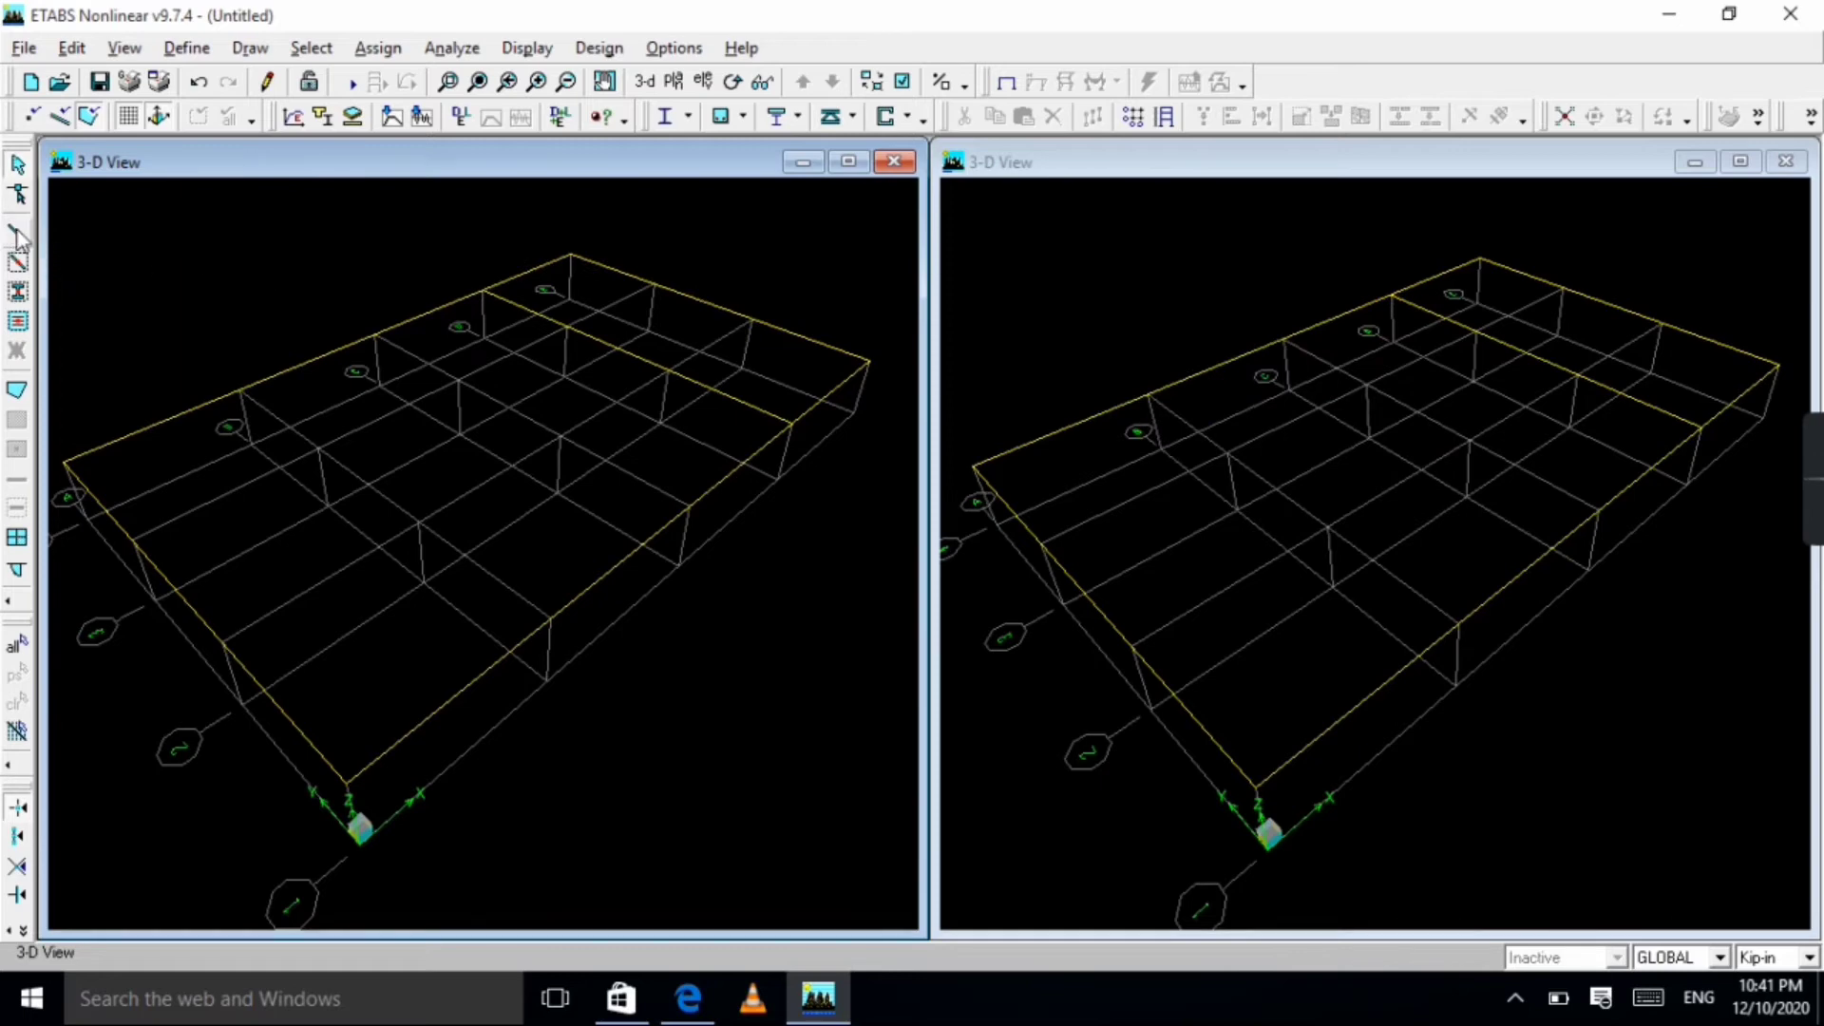
pyautogui.click(17, 233)
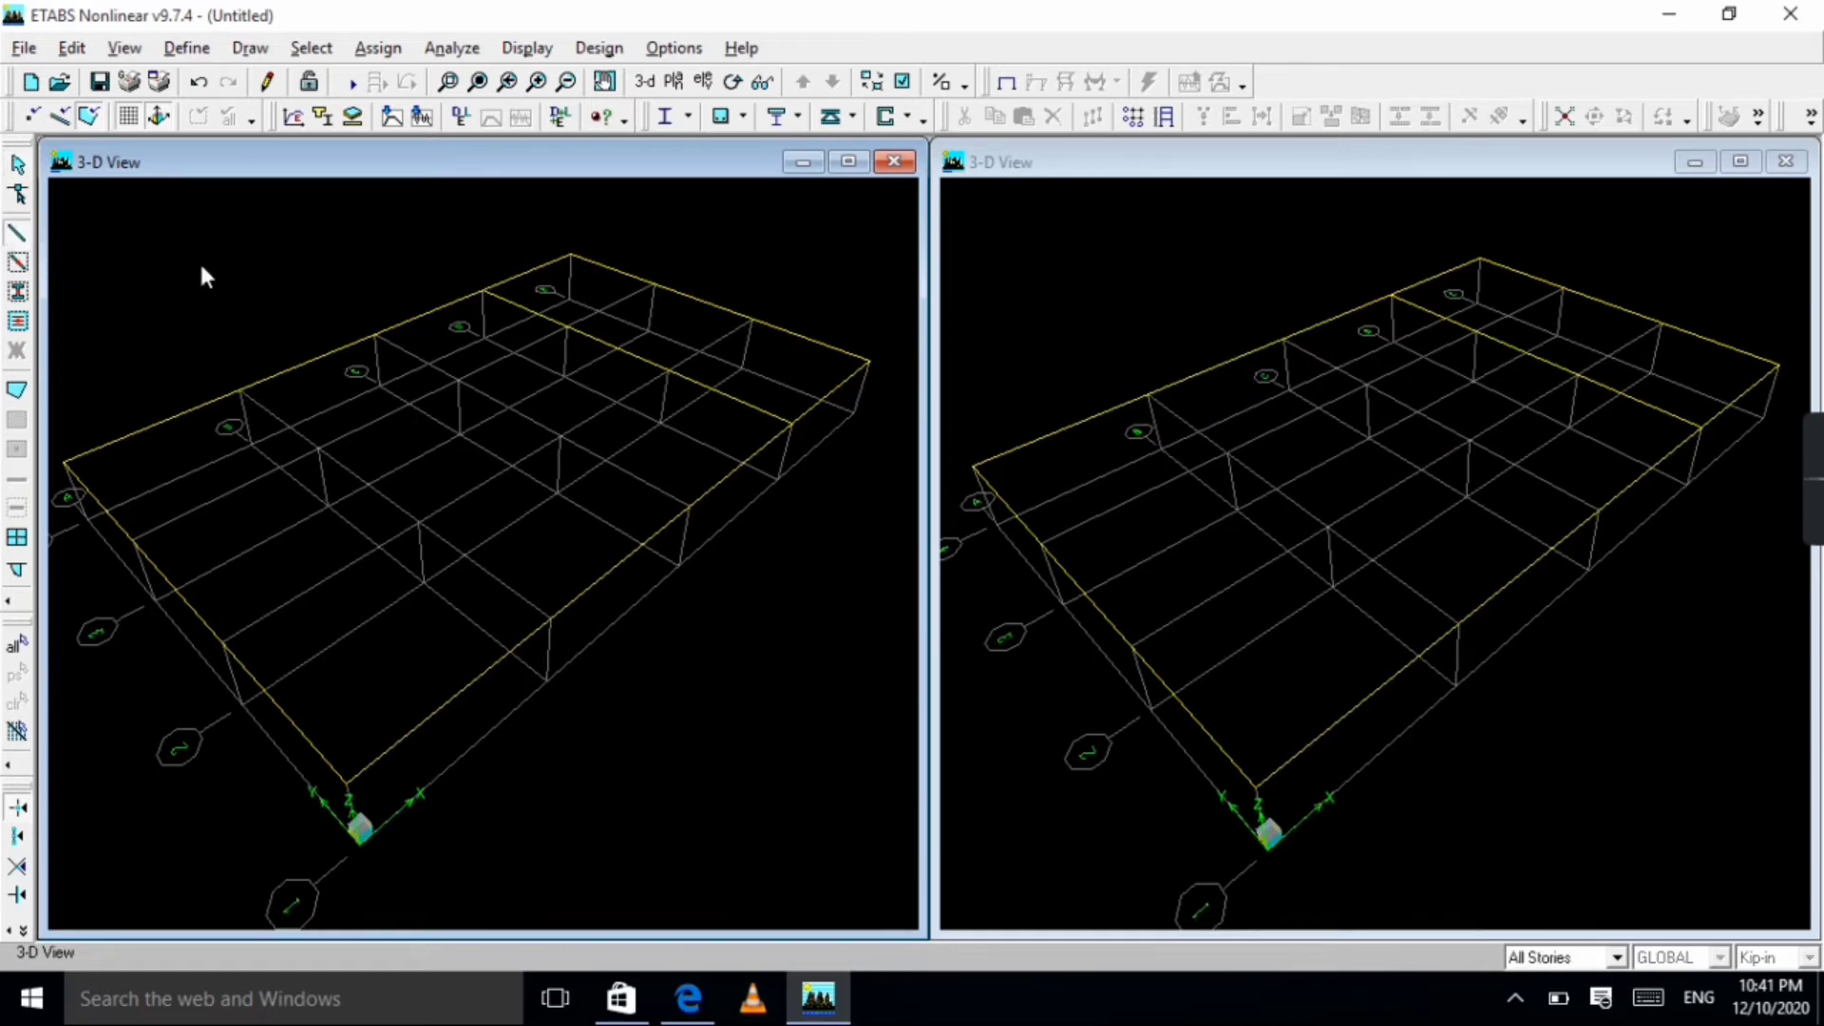
pyautogui.click(691, 506)
pyautogui.click(375, 335)
pyautogui.press('Escape')
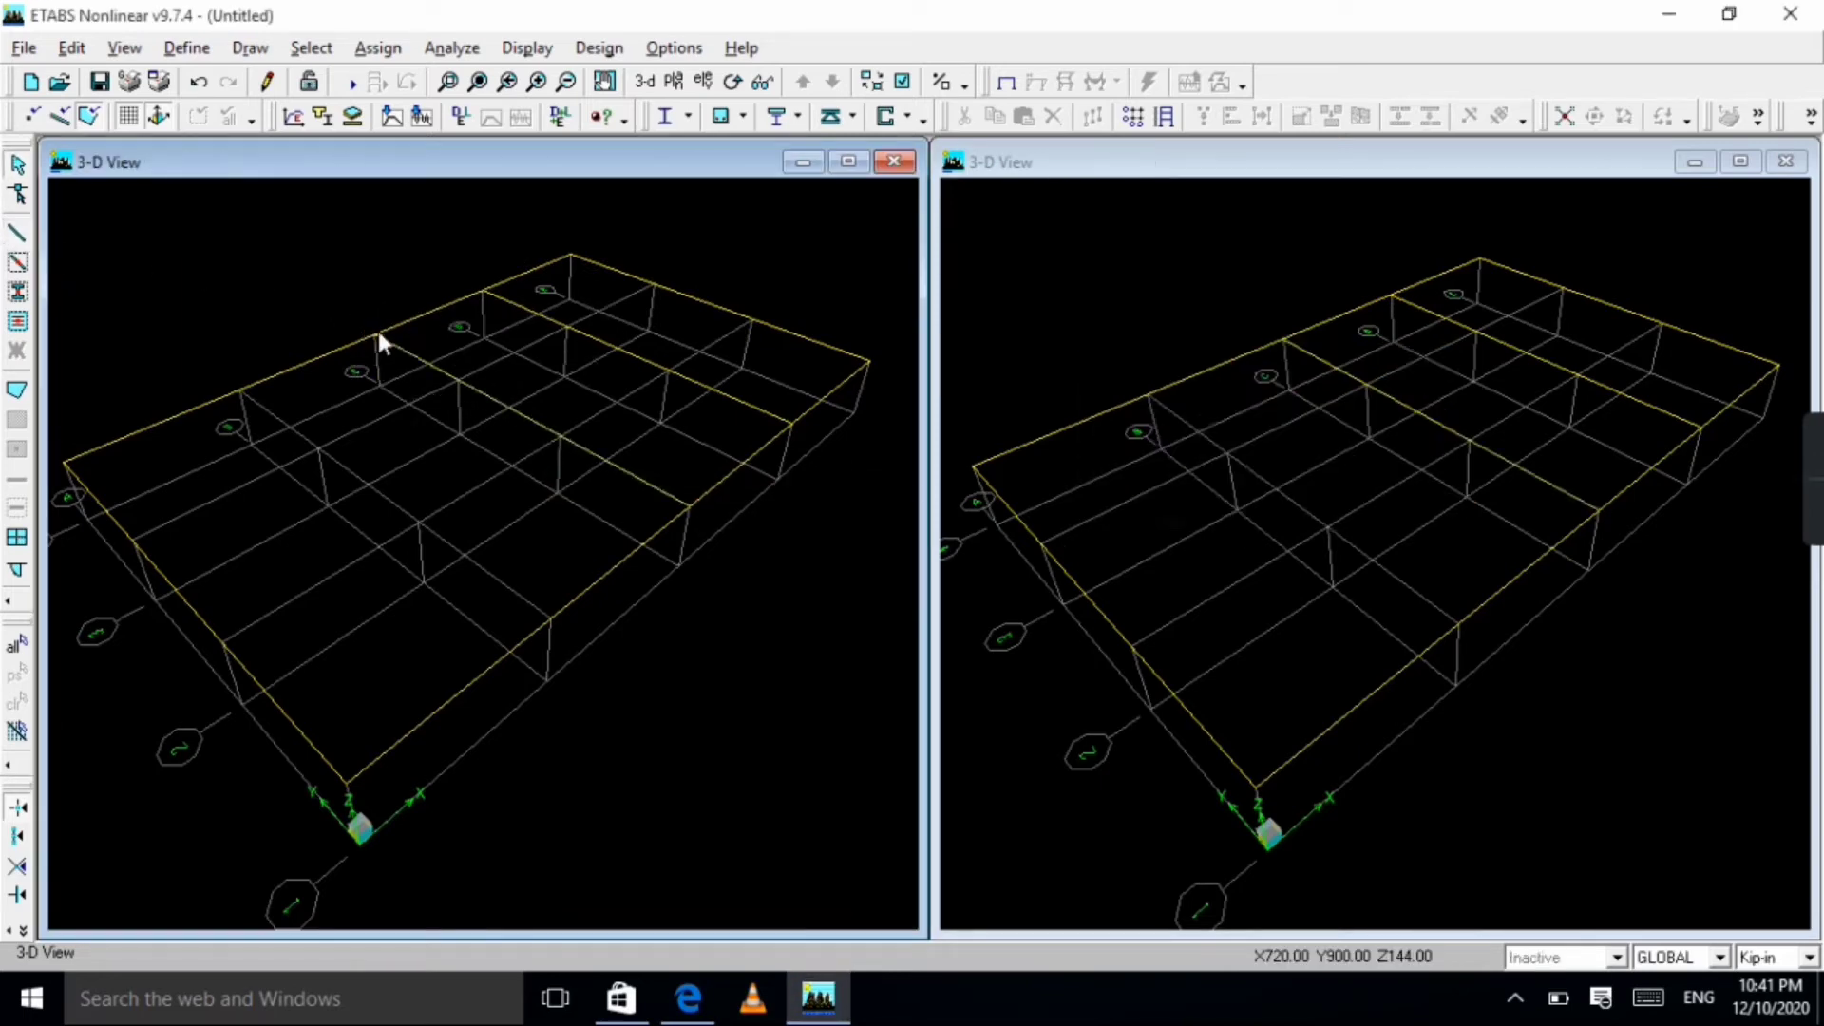
pyautogui.click(18, 233)
pyautogui.click(242, 392)
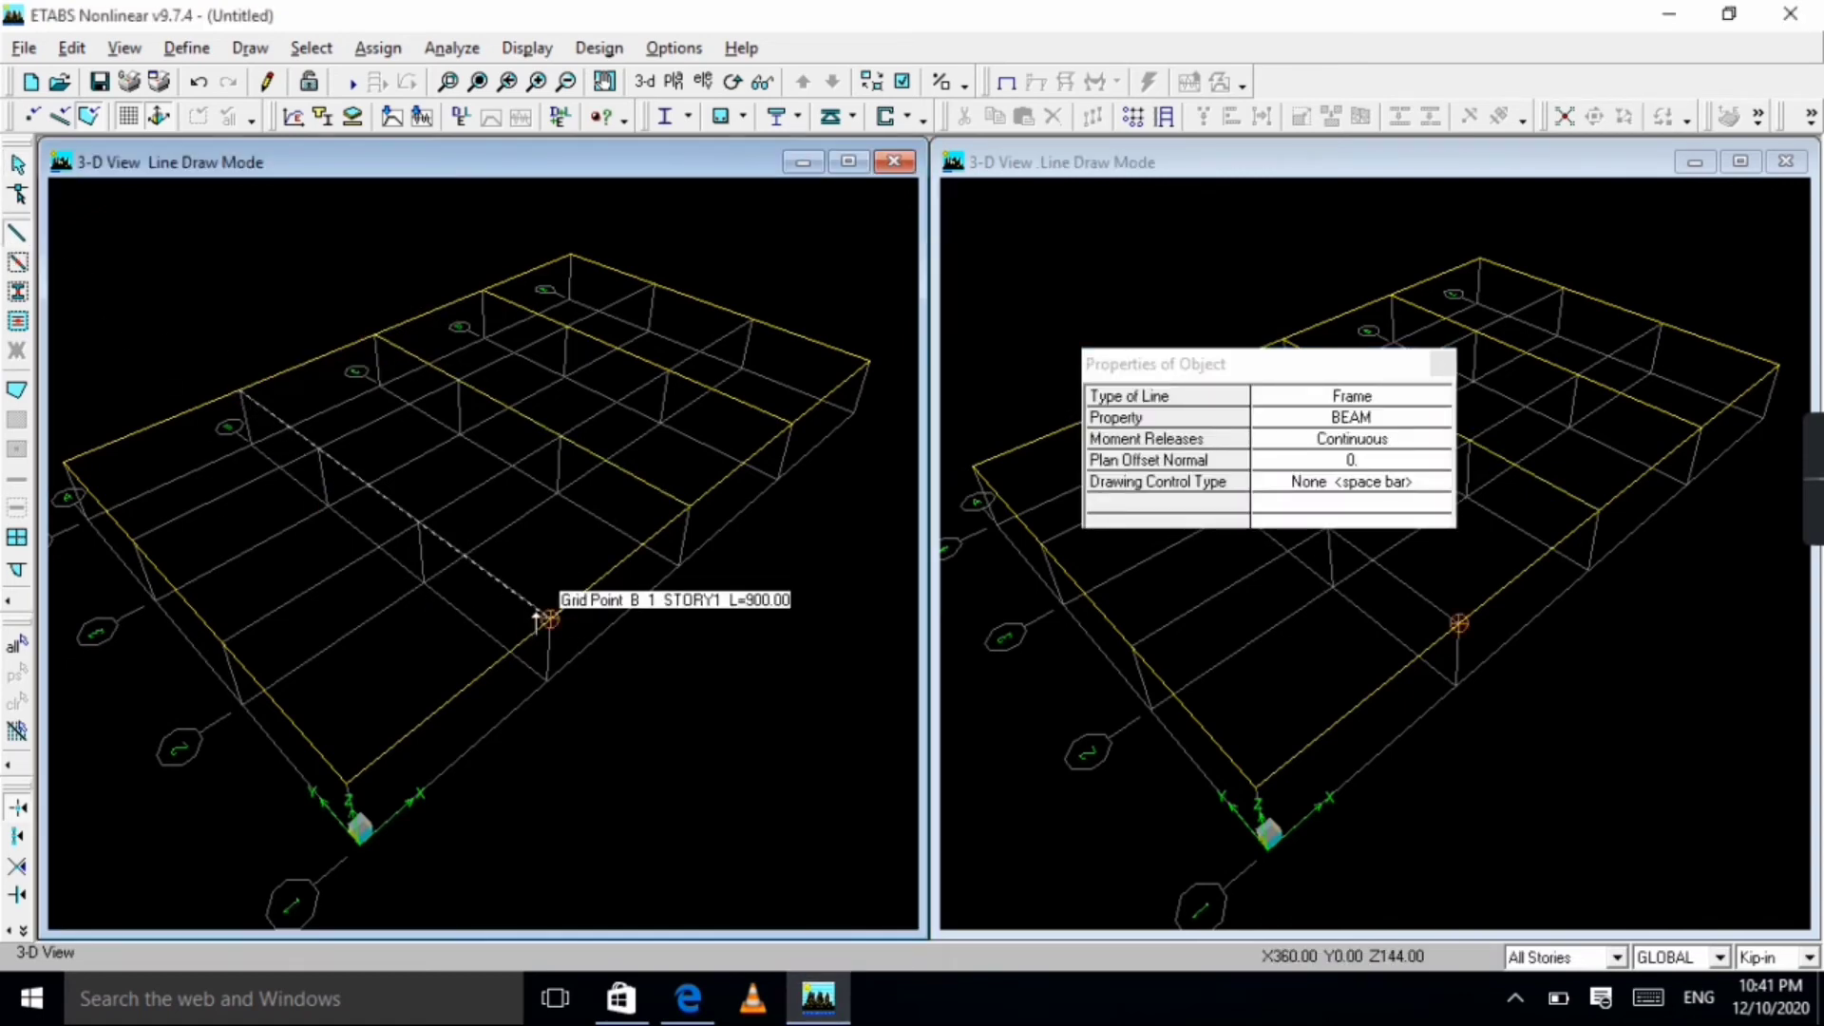
pyautogui.click(550, 619)
pyautogui.press('Escape')
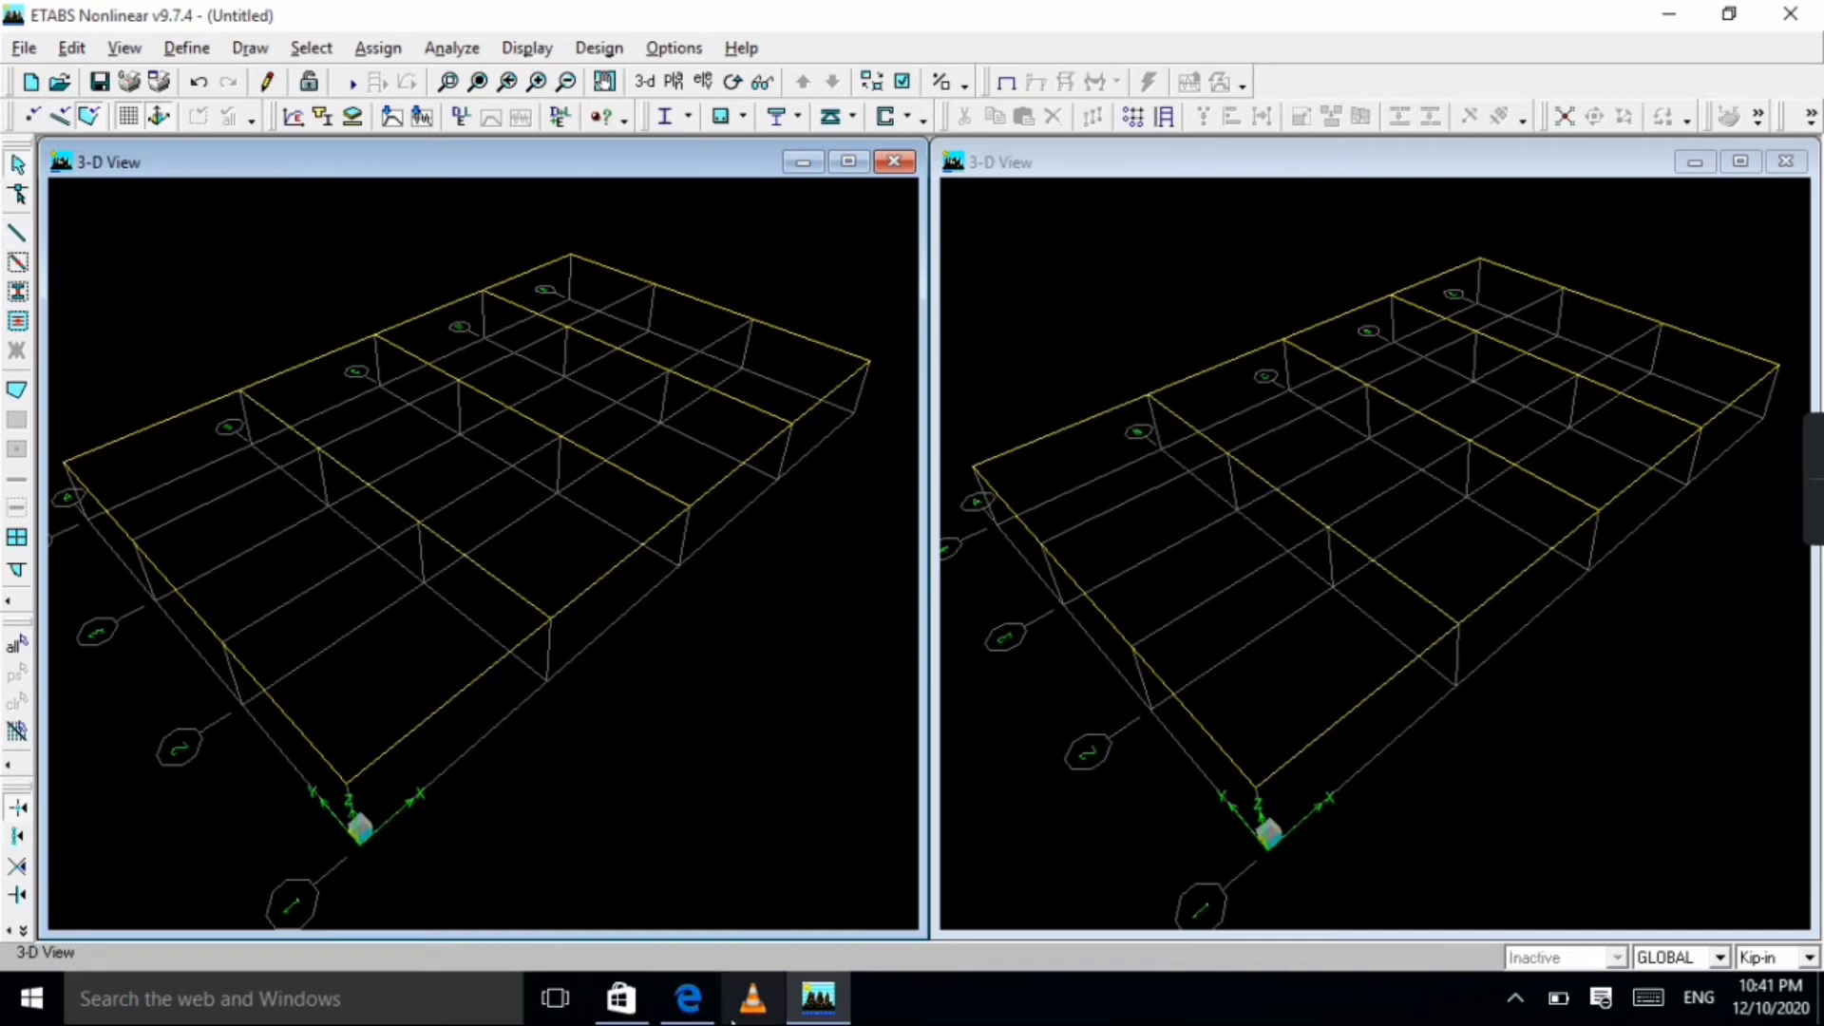
# Check the floor plan in Edge, return to ETABS and draw STORY1 beams along grid lines 2 and 3 from E to A.
pyautogui.click(688, 997)
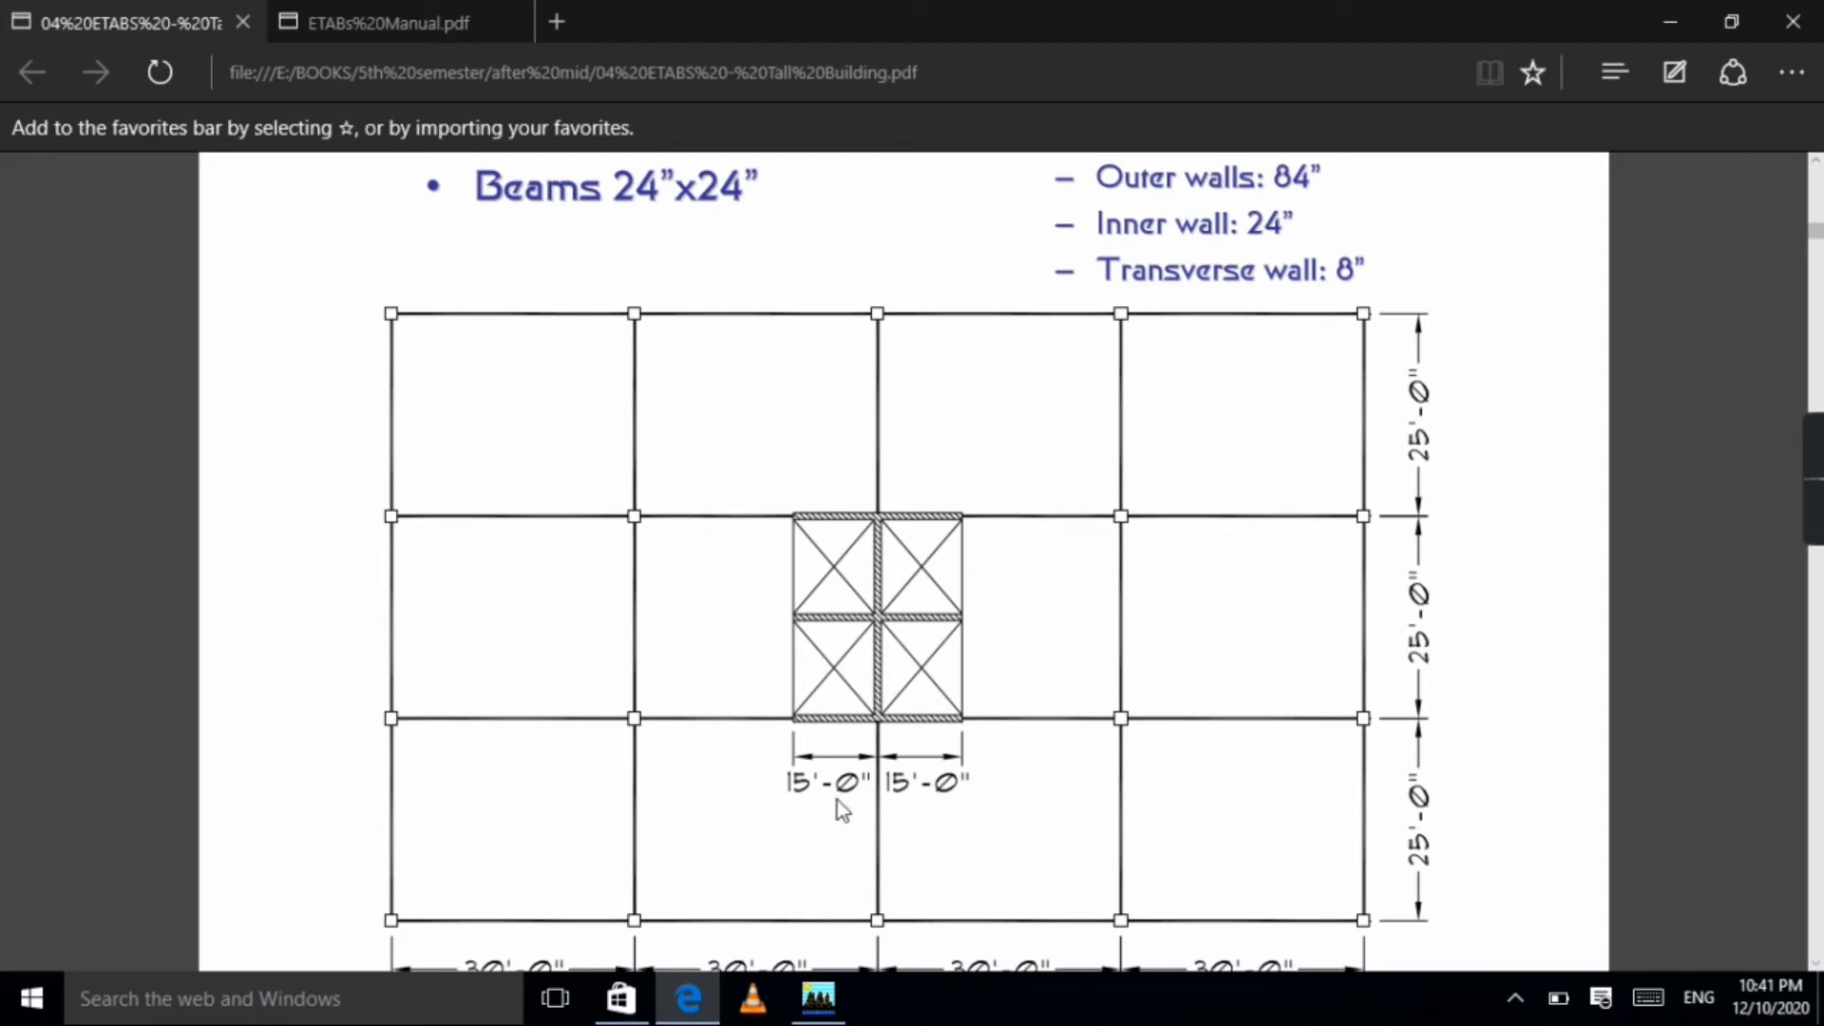
pyautogui.click(818, 998)
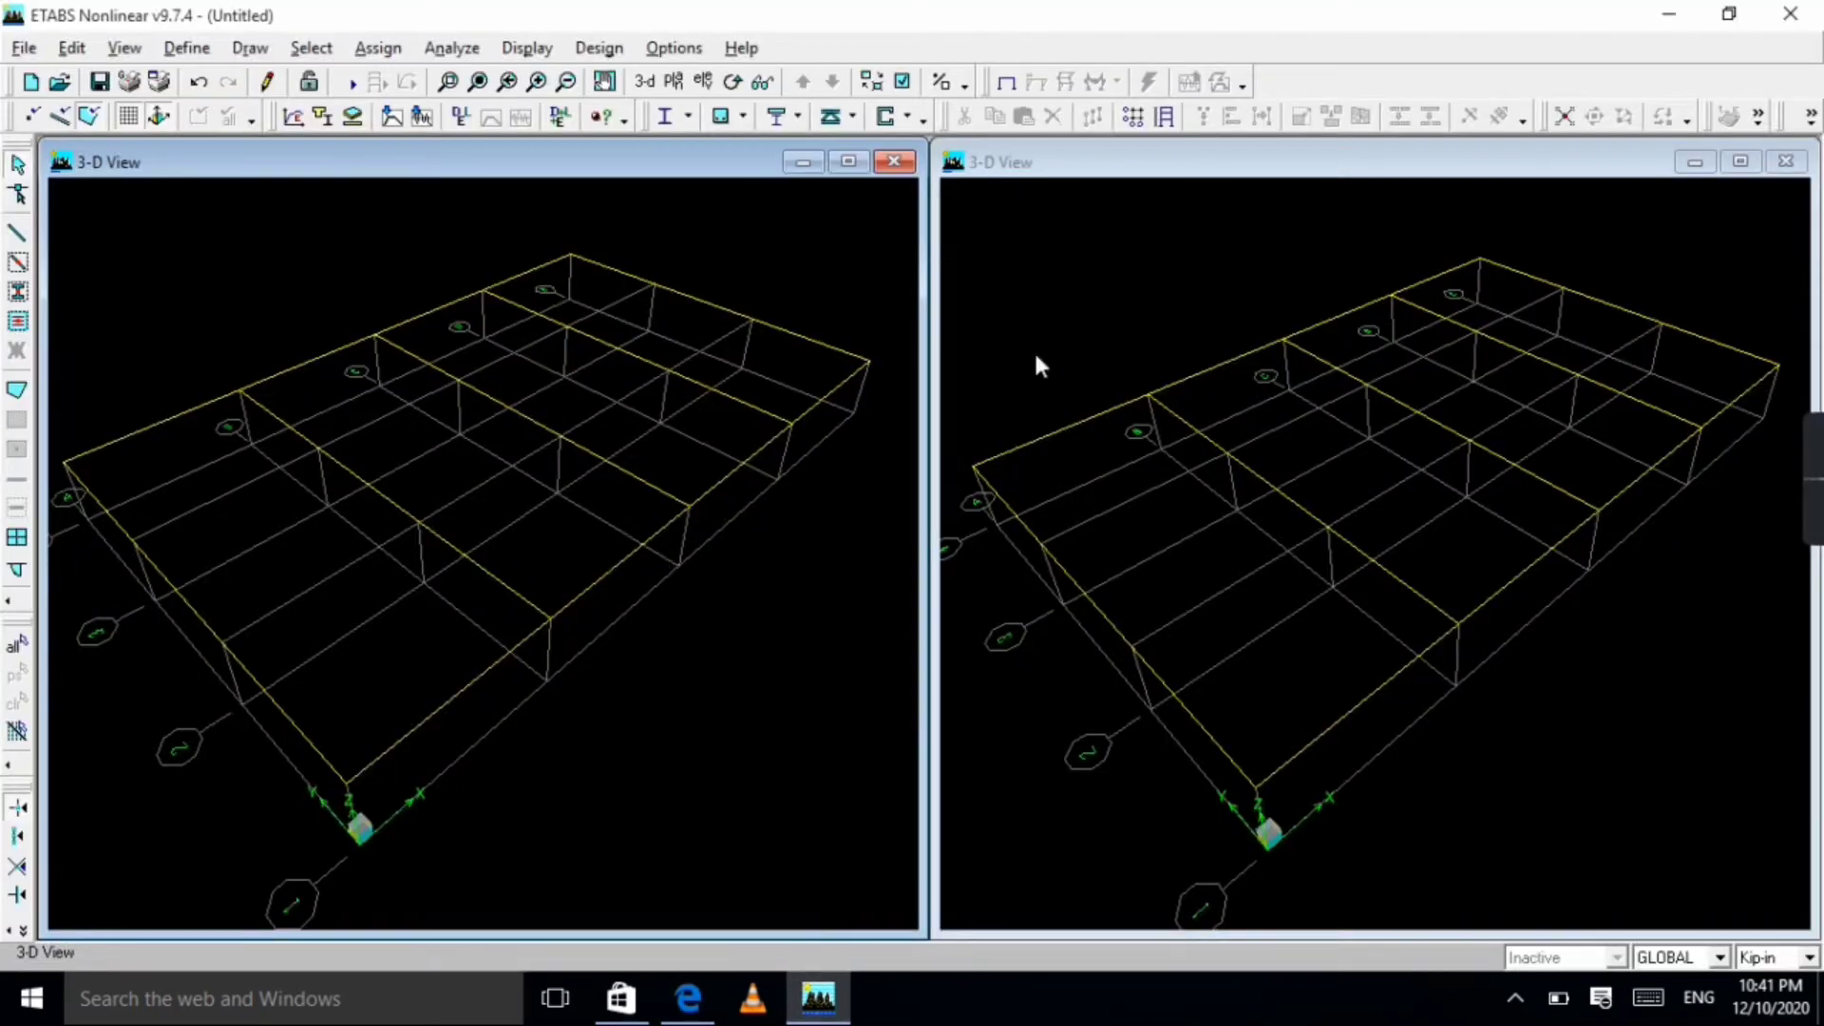
pyautogui.click(8, 237)
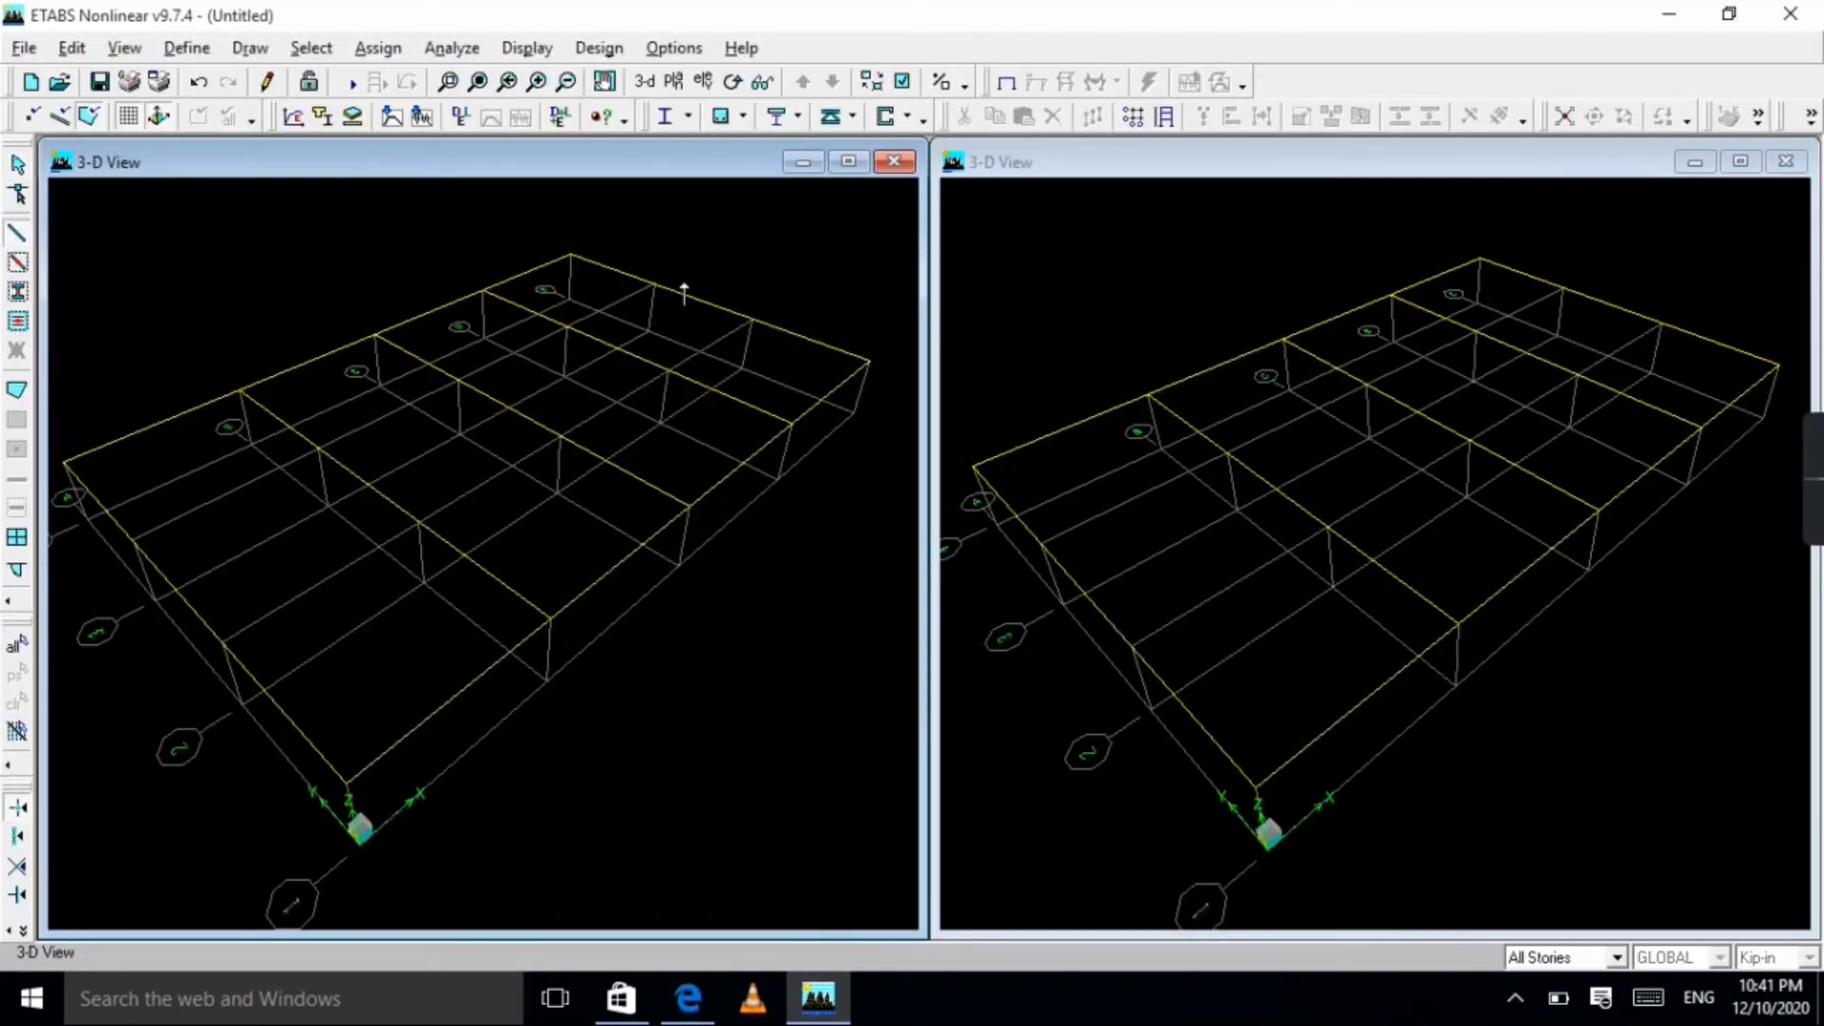
pyautogui.click(751, 320)
pyautogui.click(221, 642)
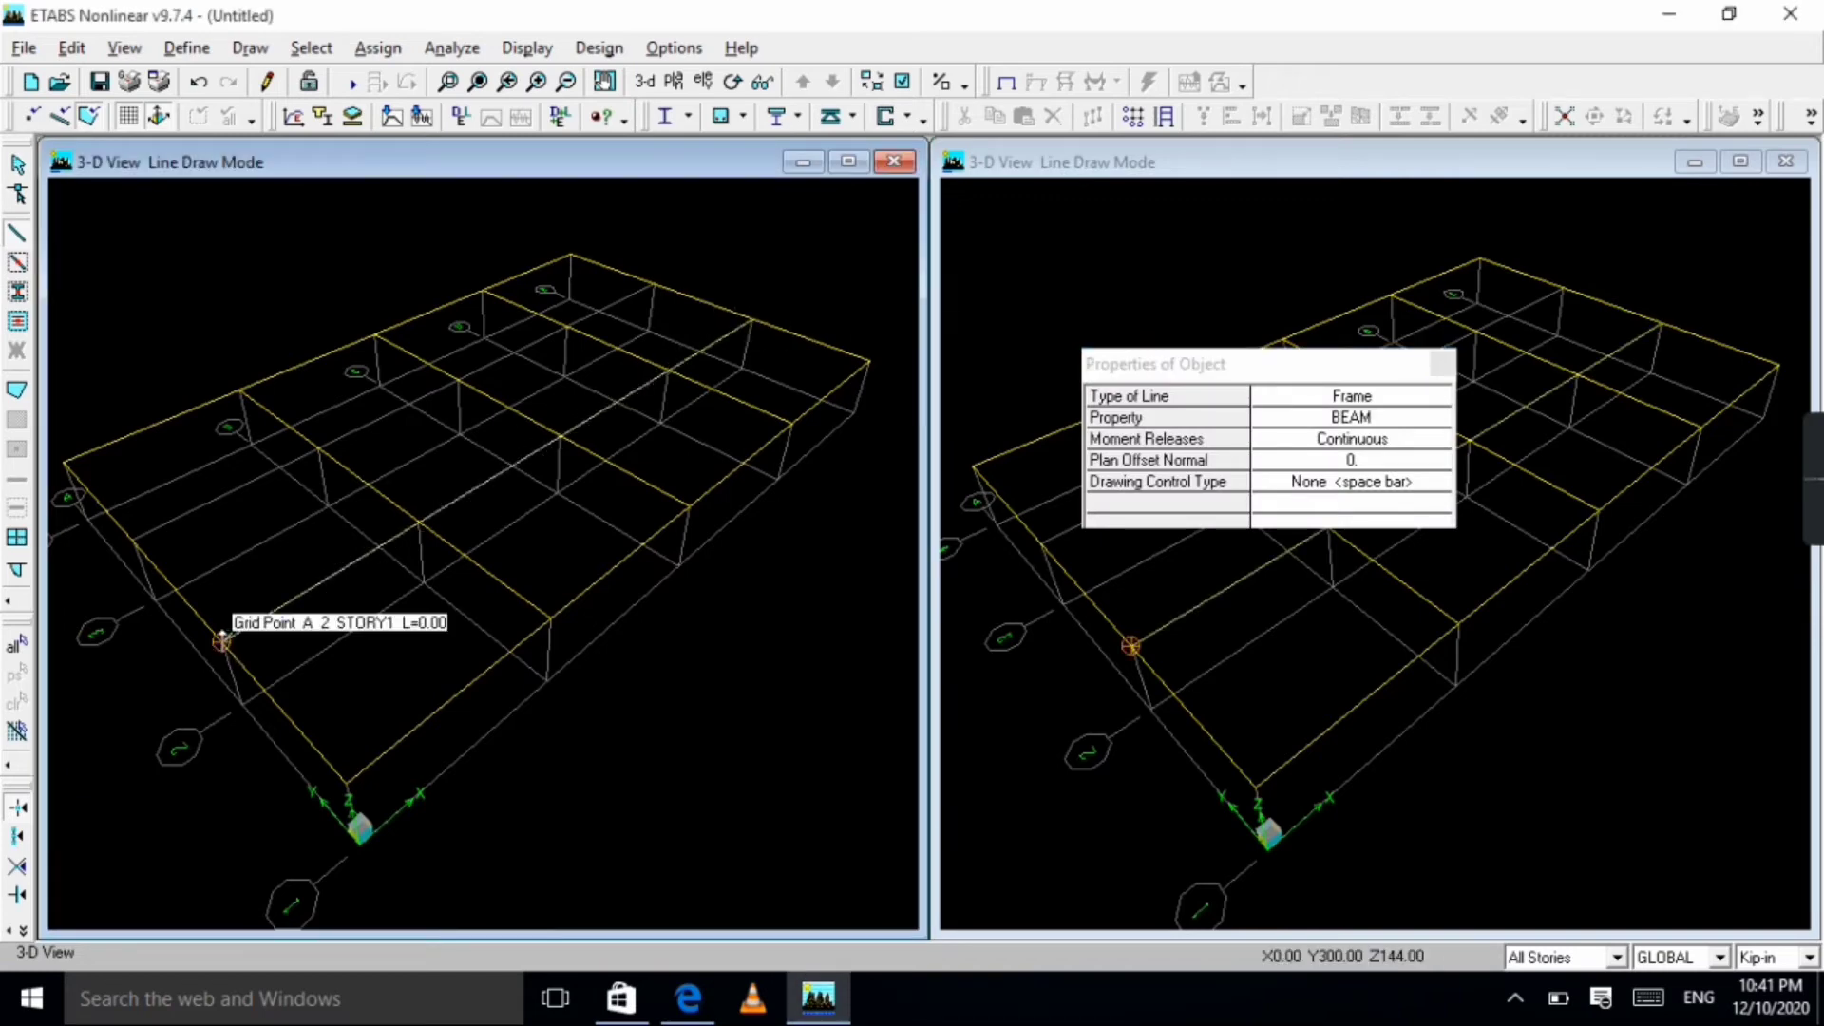
pyautogui.press('Escape')
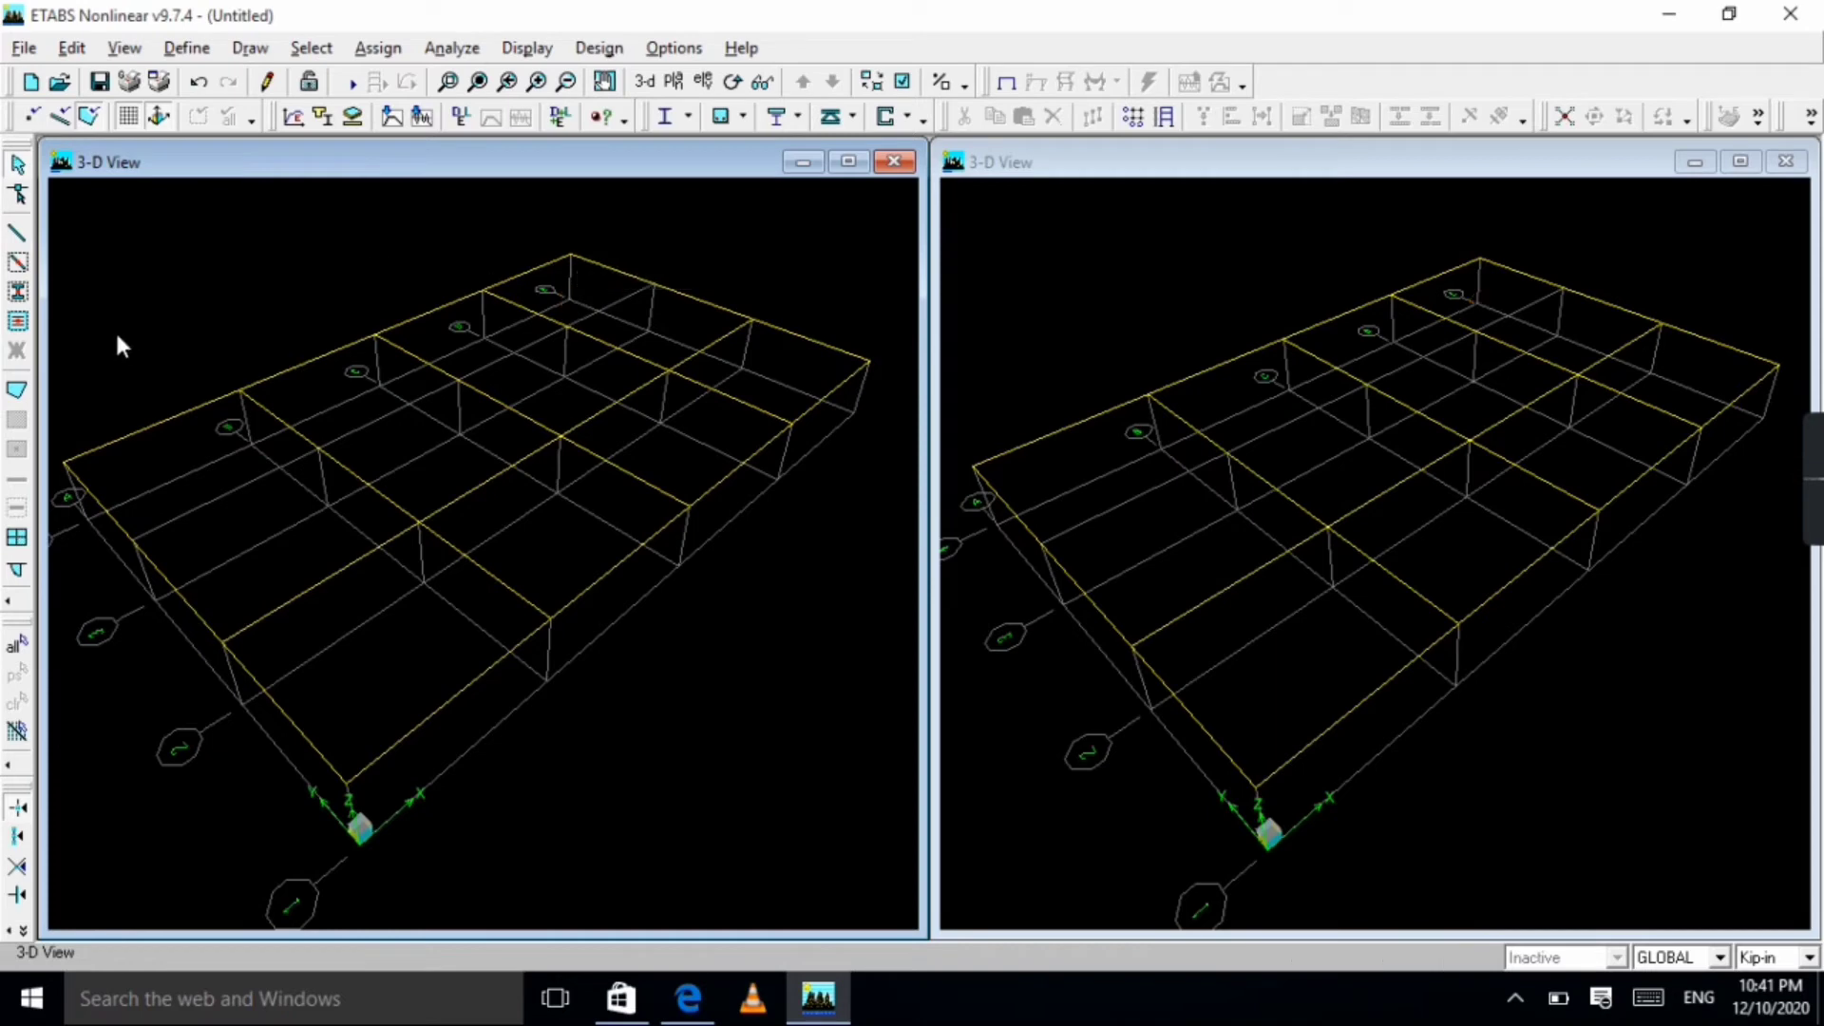
pyautogui.click(17, 233)
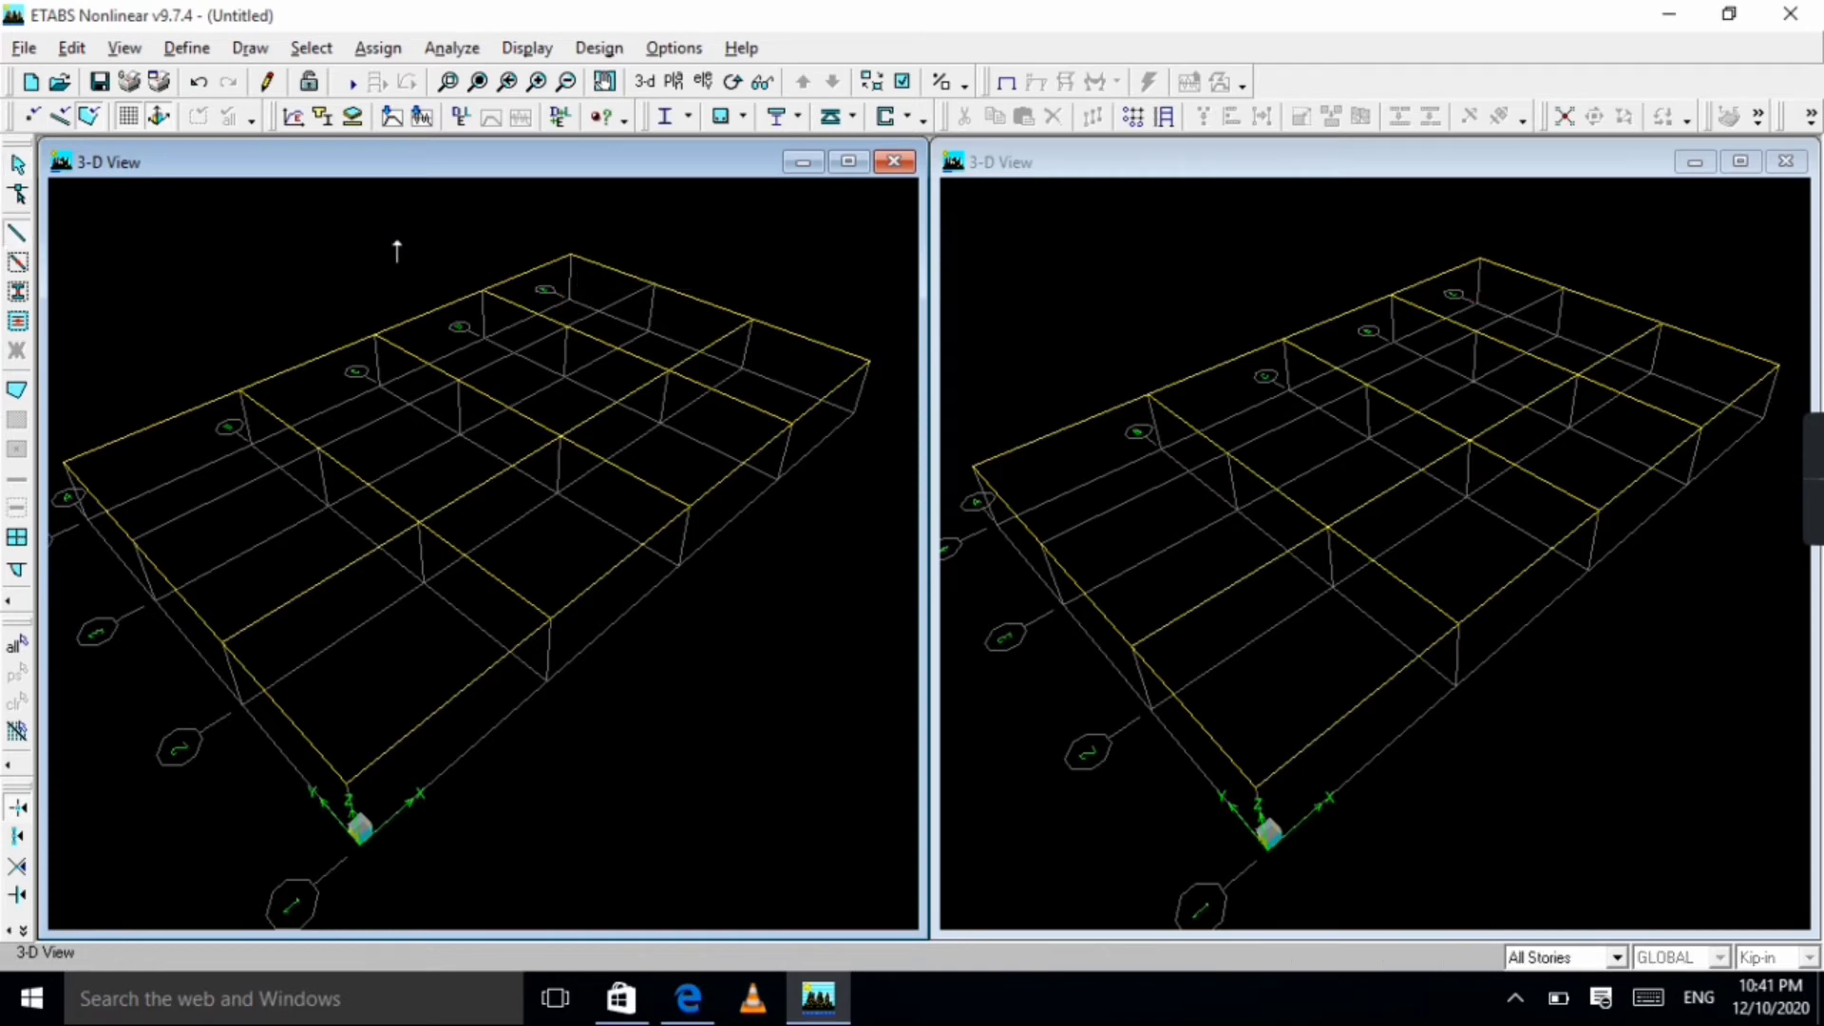
pyautogui.click(654, 285)
pyautogui.press('Escape')
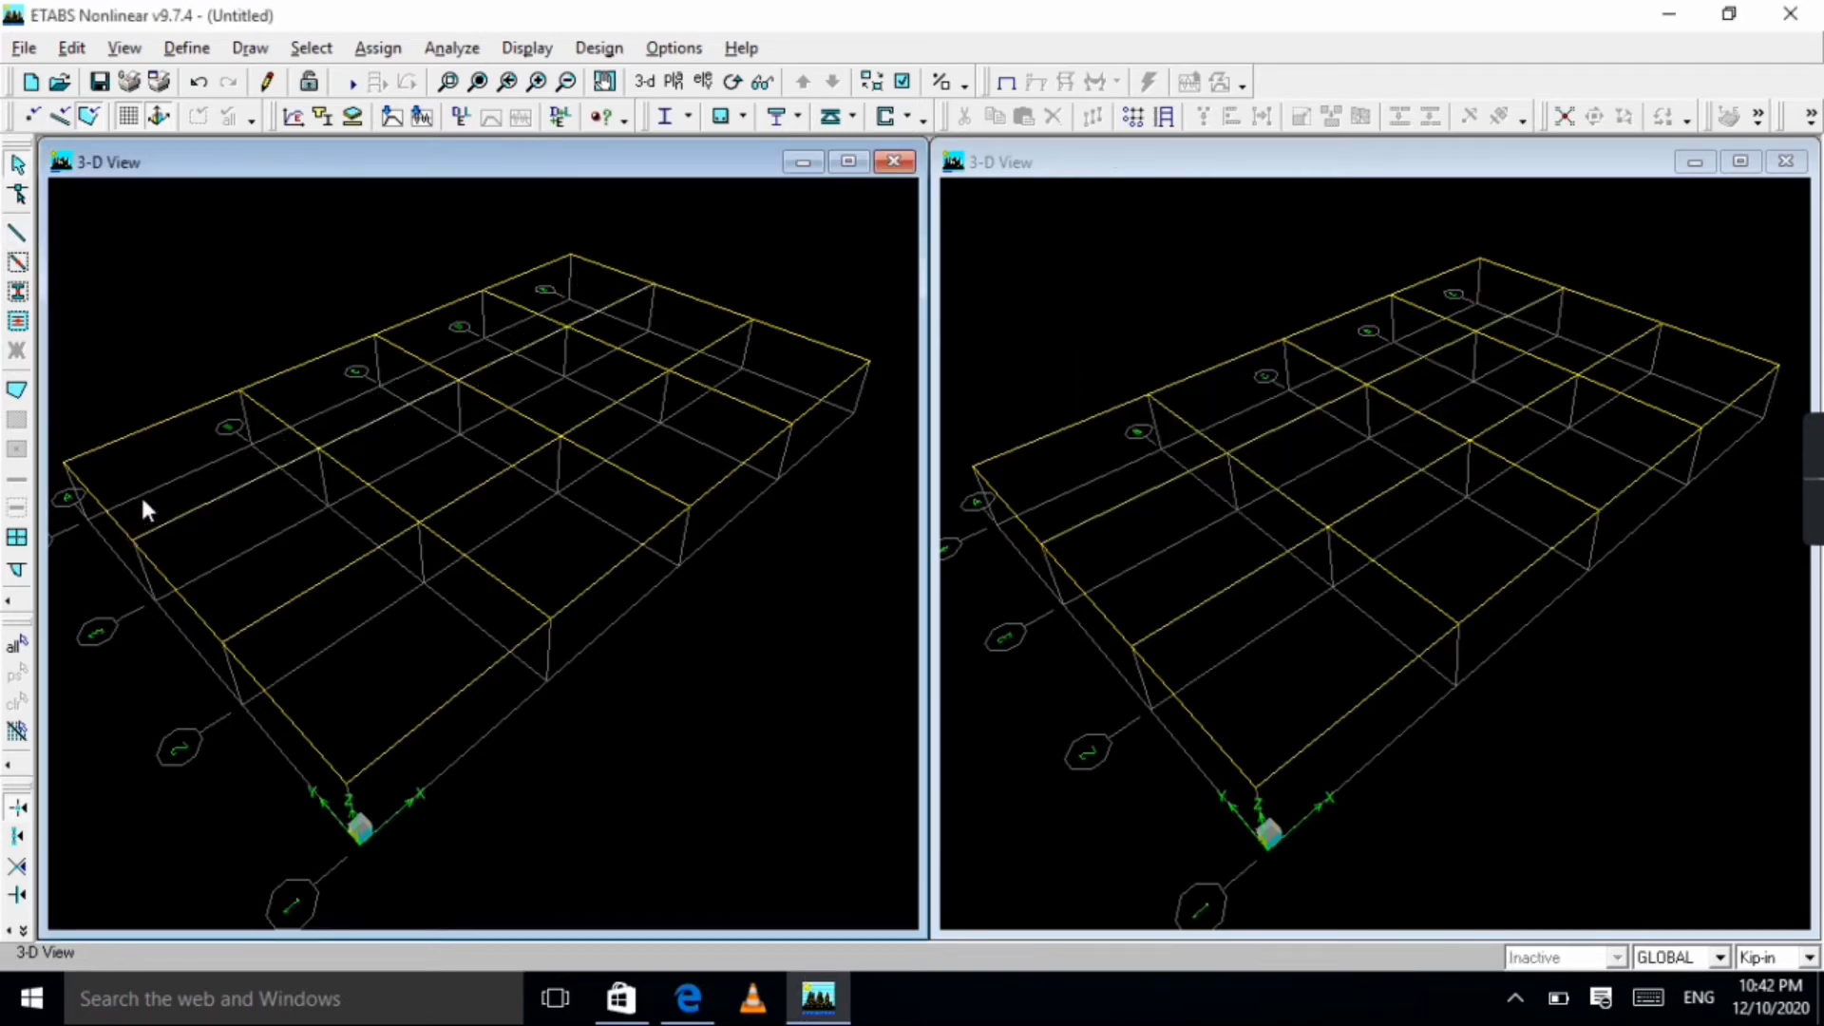
# Start drawing frame lines with the COLUMN property and draw a column from STORY1 down to BASE at grid point E1.
pyautogui.scroll(2, 374, 589)
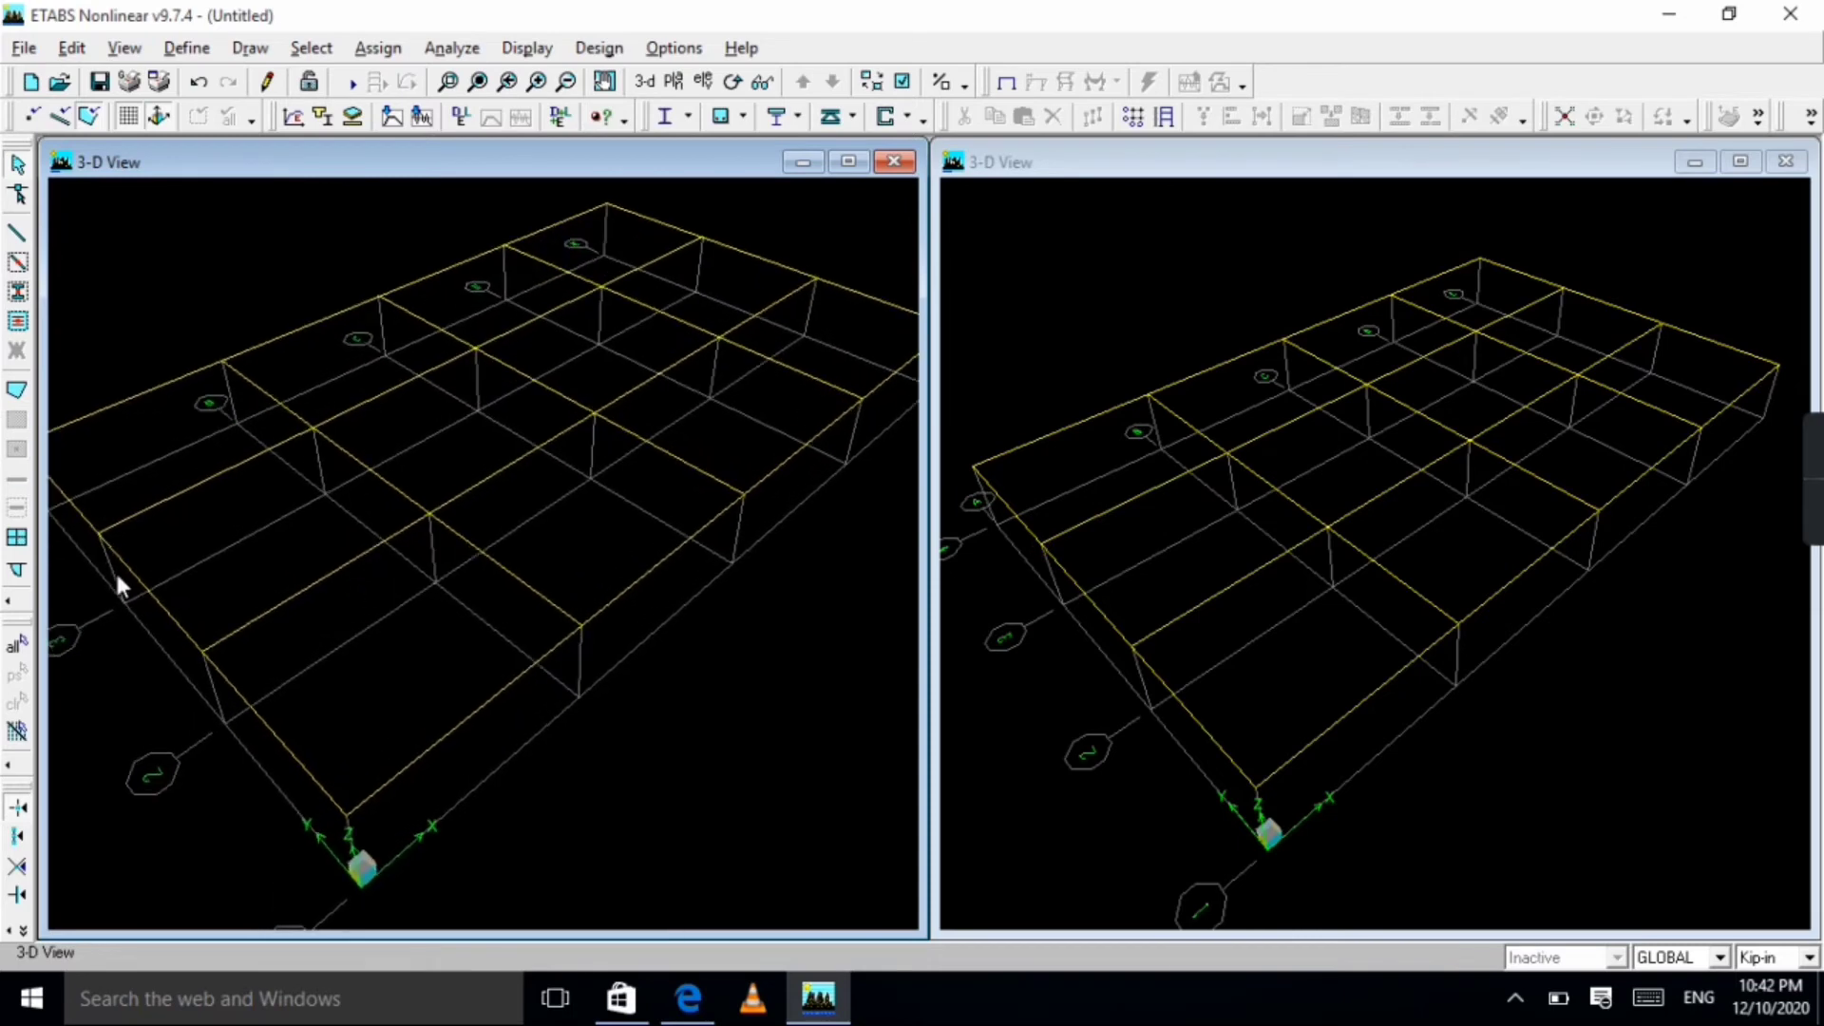
pyautogui.scroll(-1, 503, 453)
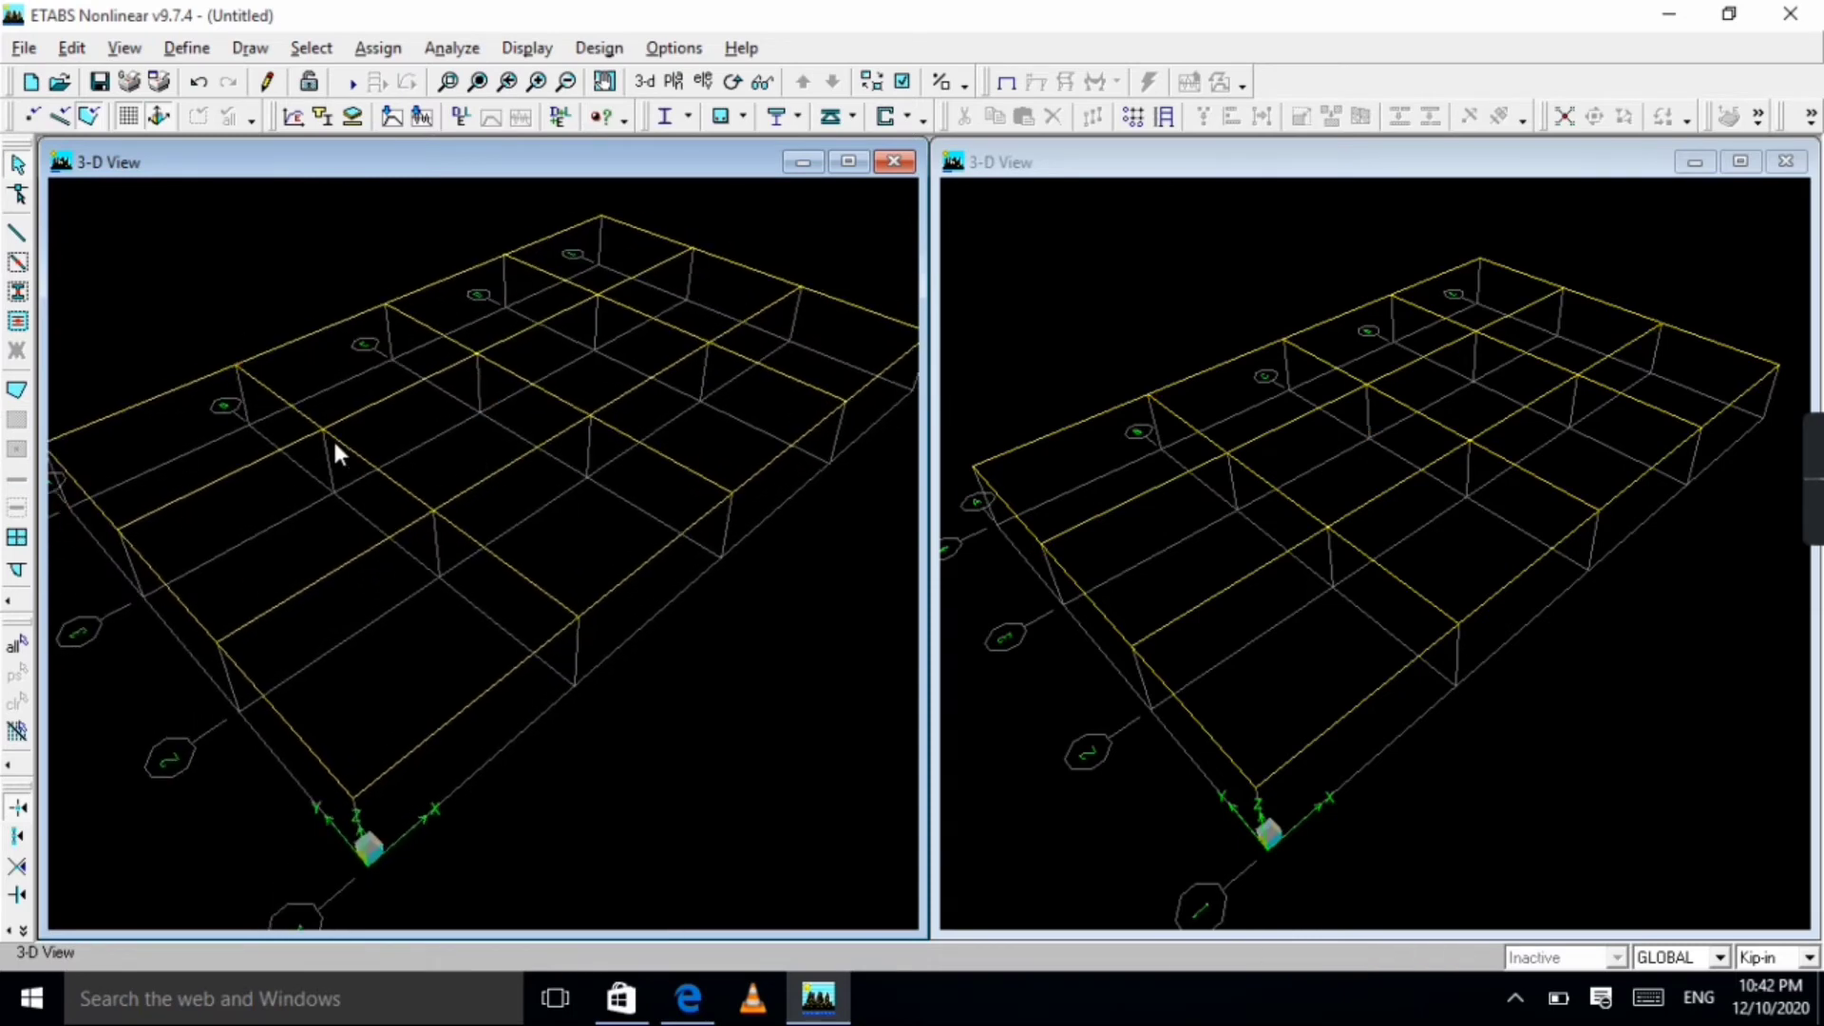
pyautogui.scroll(-1, 218, 480)
pyautogui.scroll(-1, 271, 448)
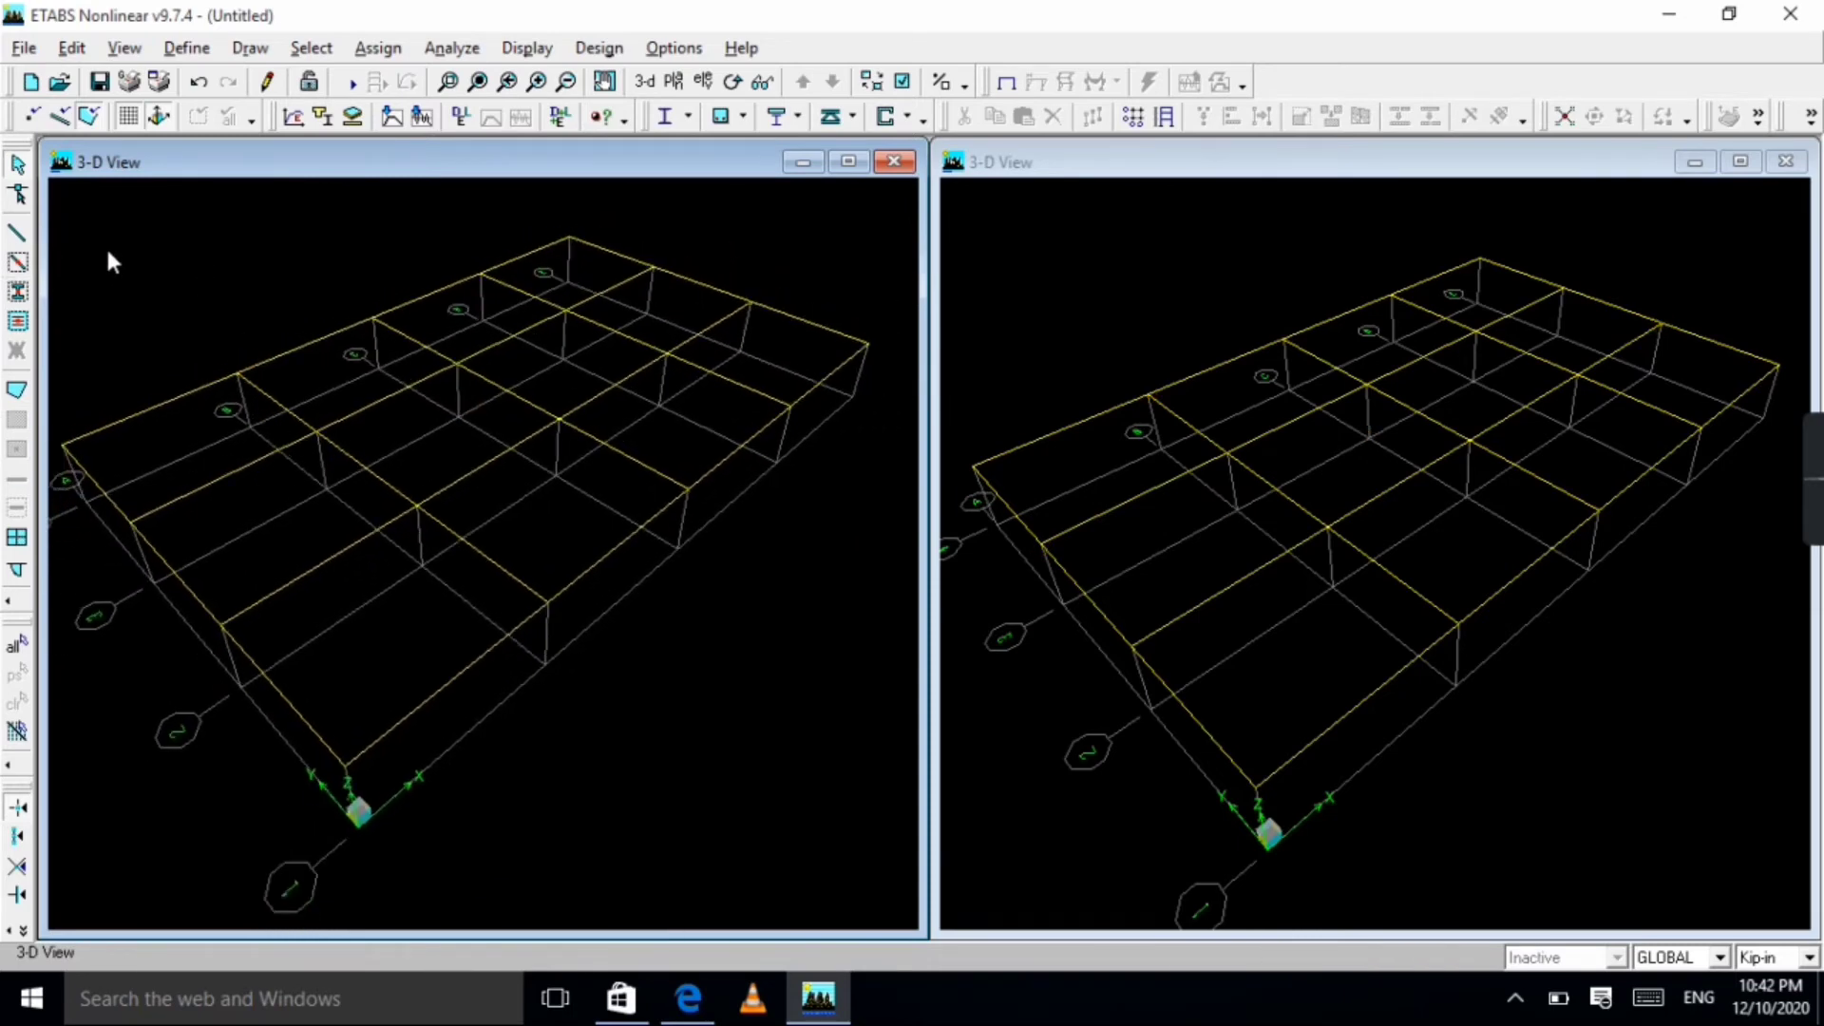
pyautogui.click(250, 48)
pyautogui.moveTo(282, 178)
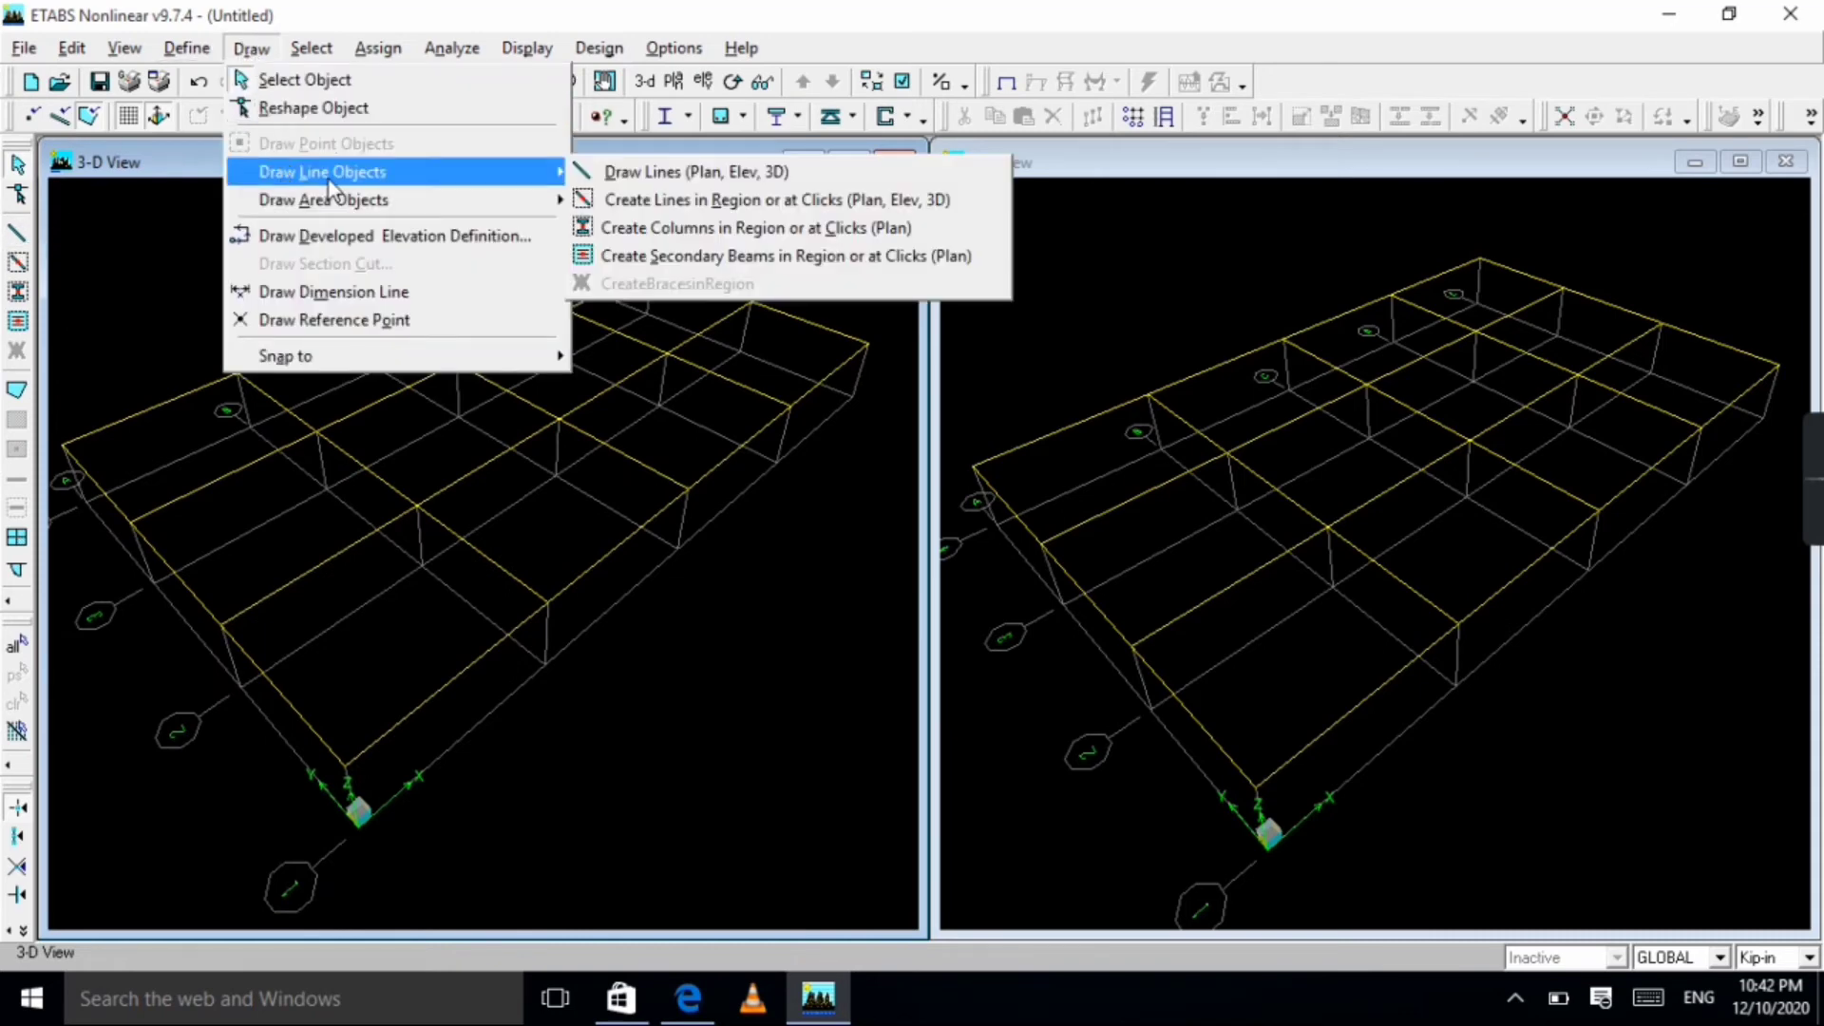
pyautogui.click(677, 174)
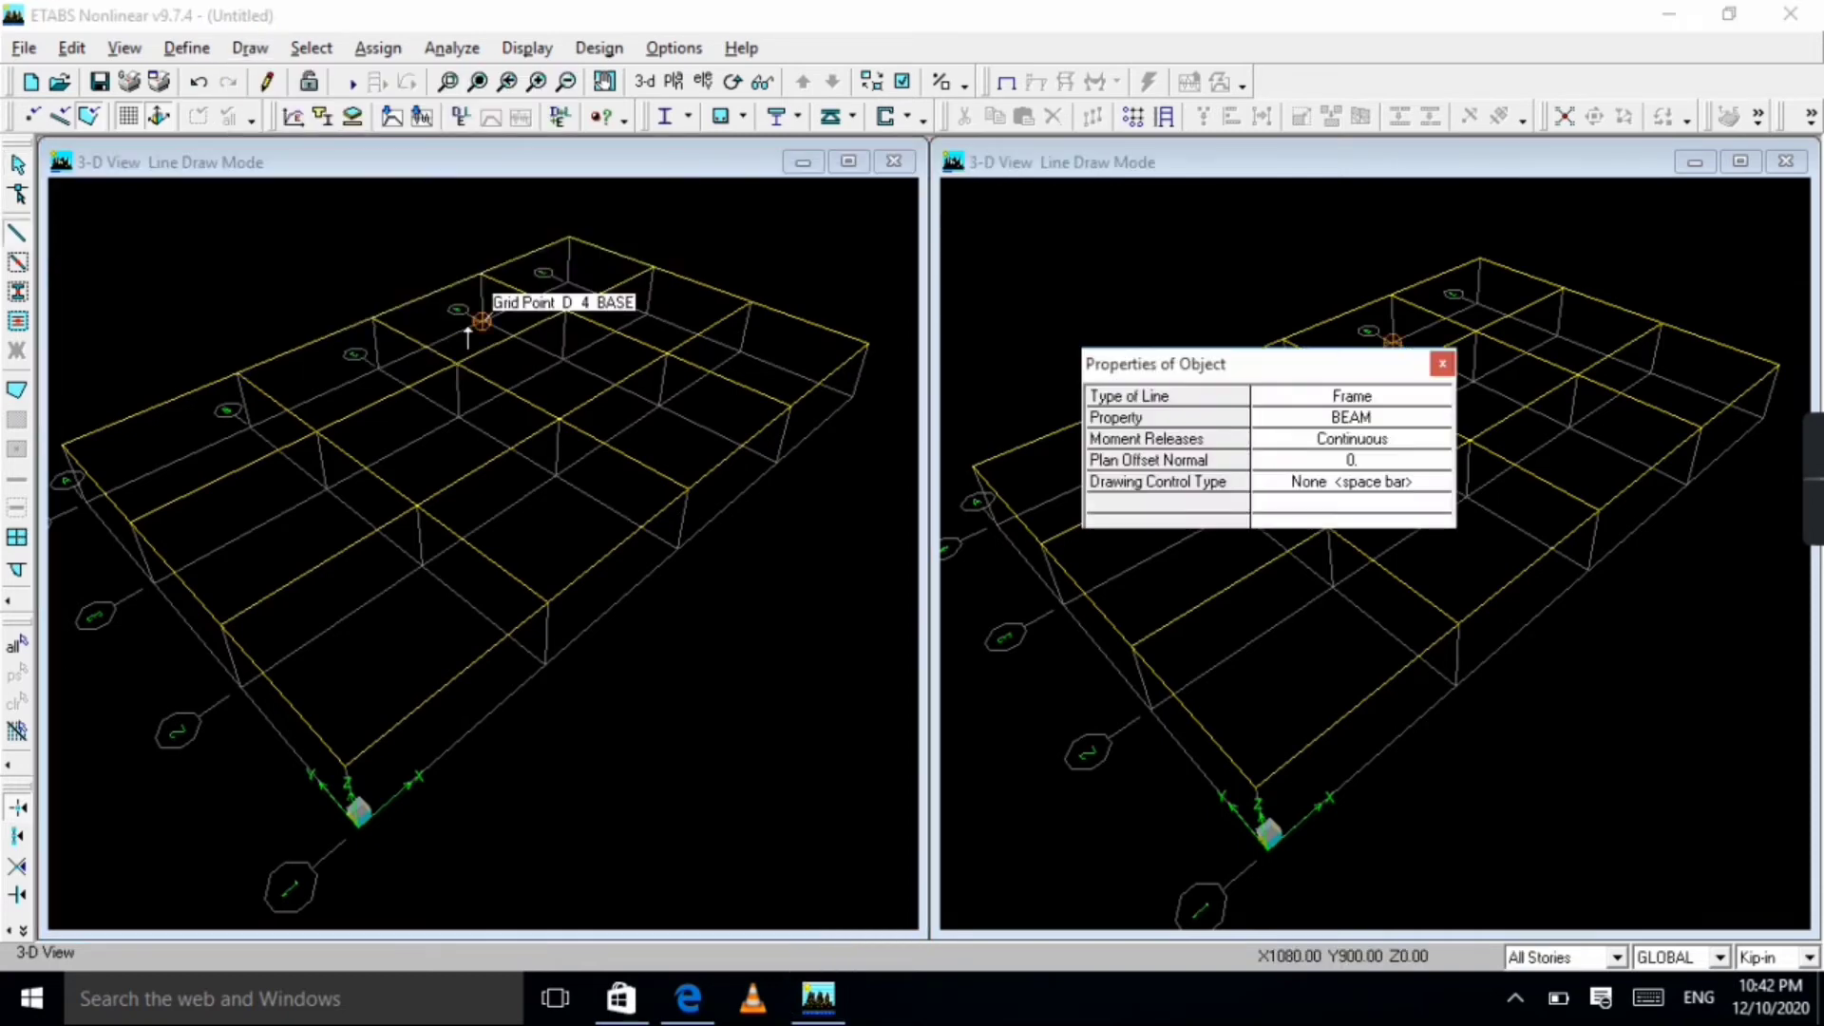
pyautogui.click(1286, 424)
pyautogui.scroll(-1, 1286, 425)
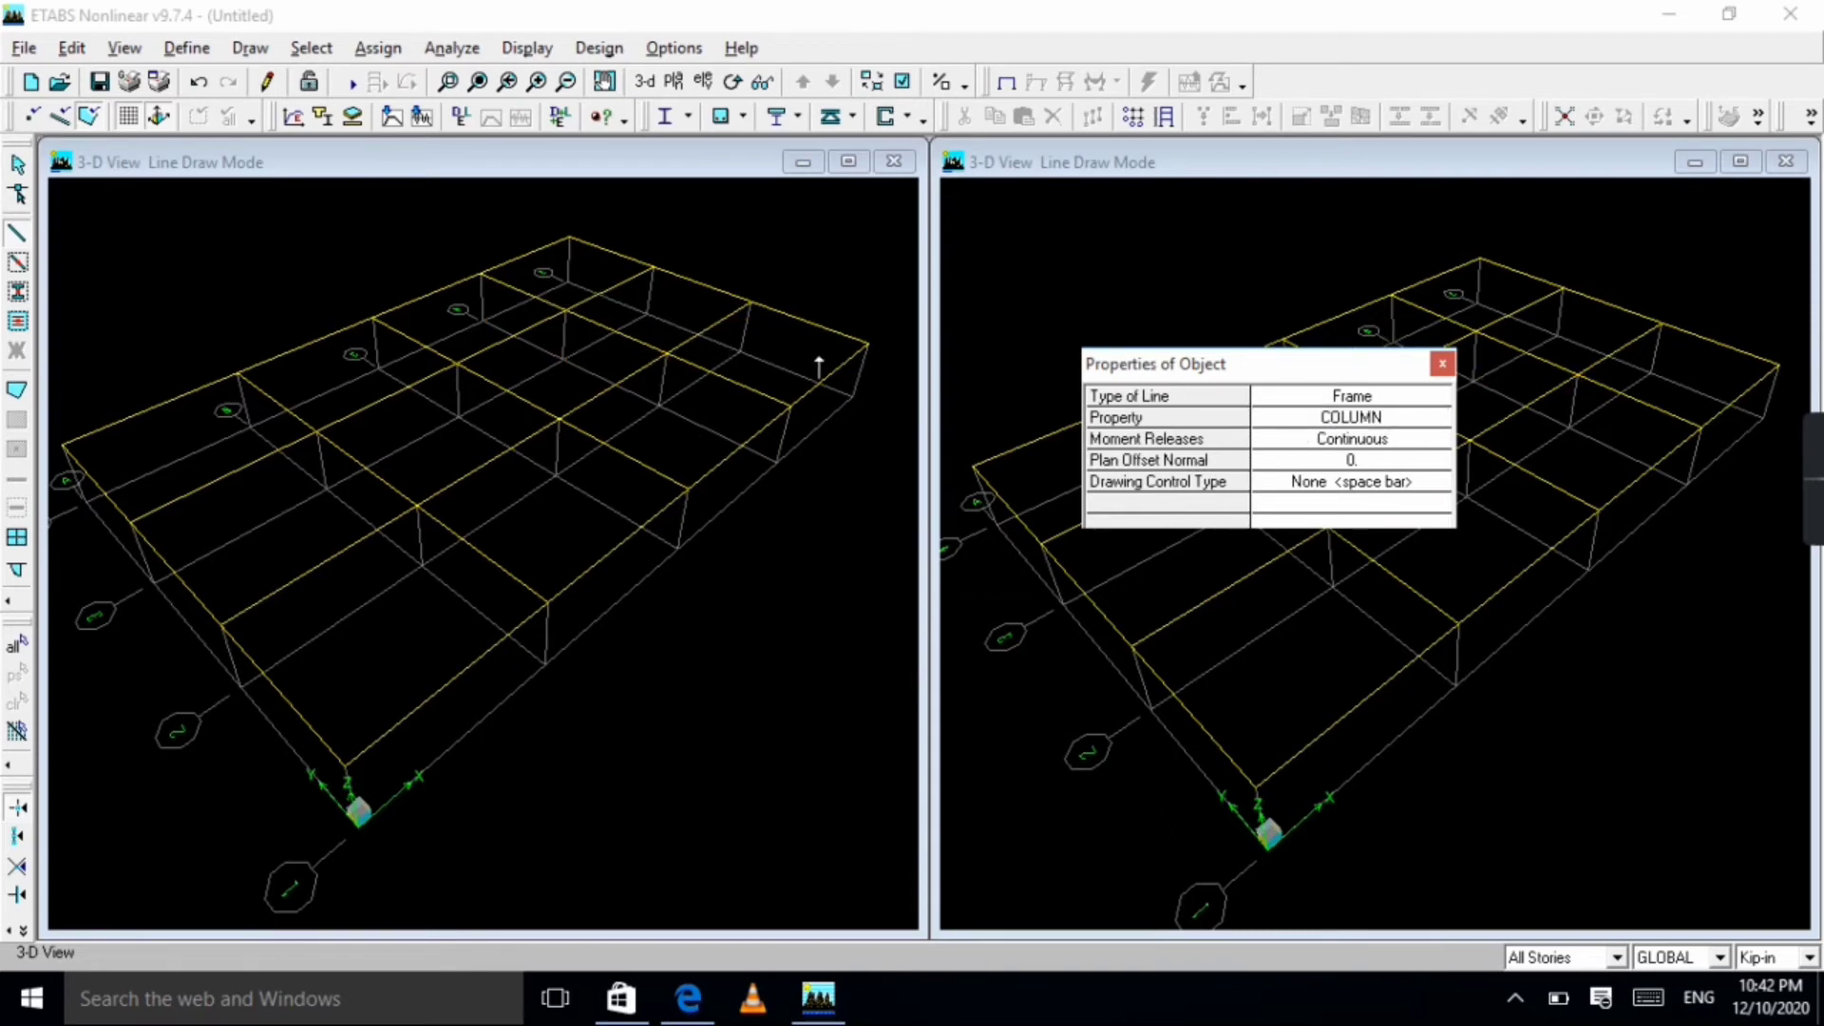
pyautogui.click(868, 347)
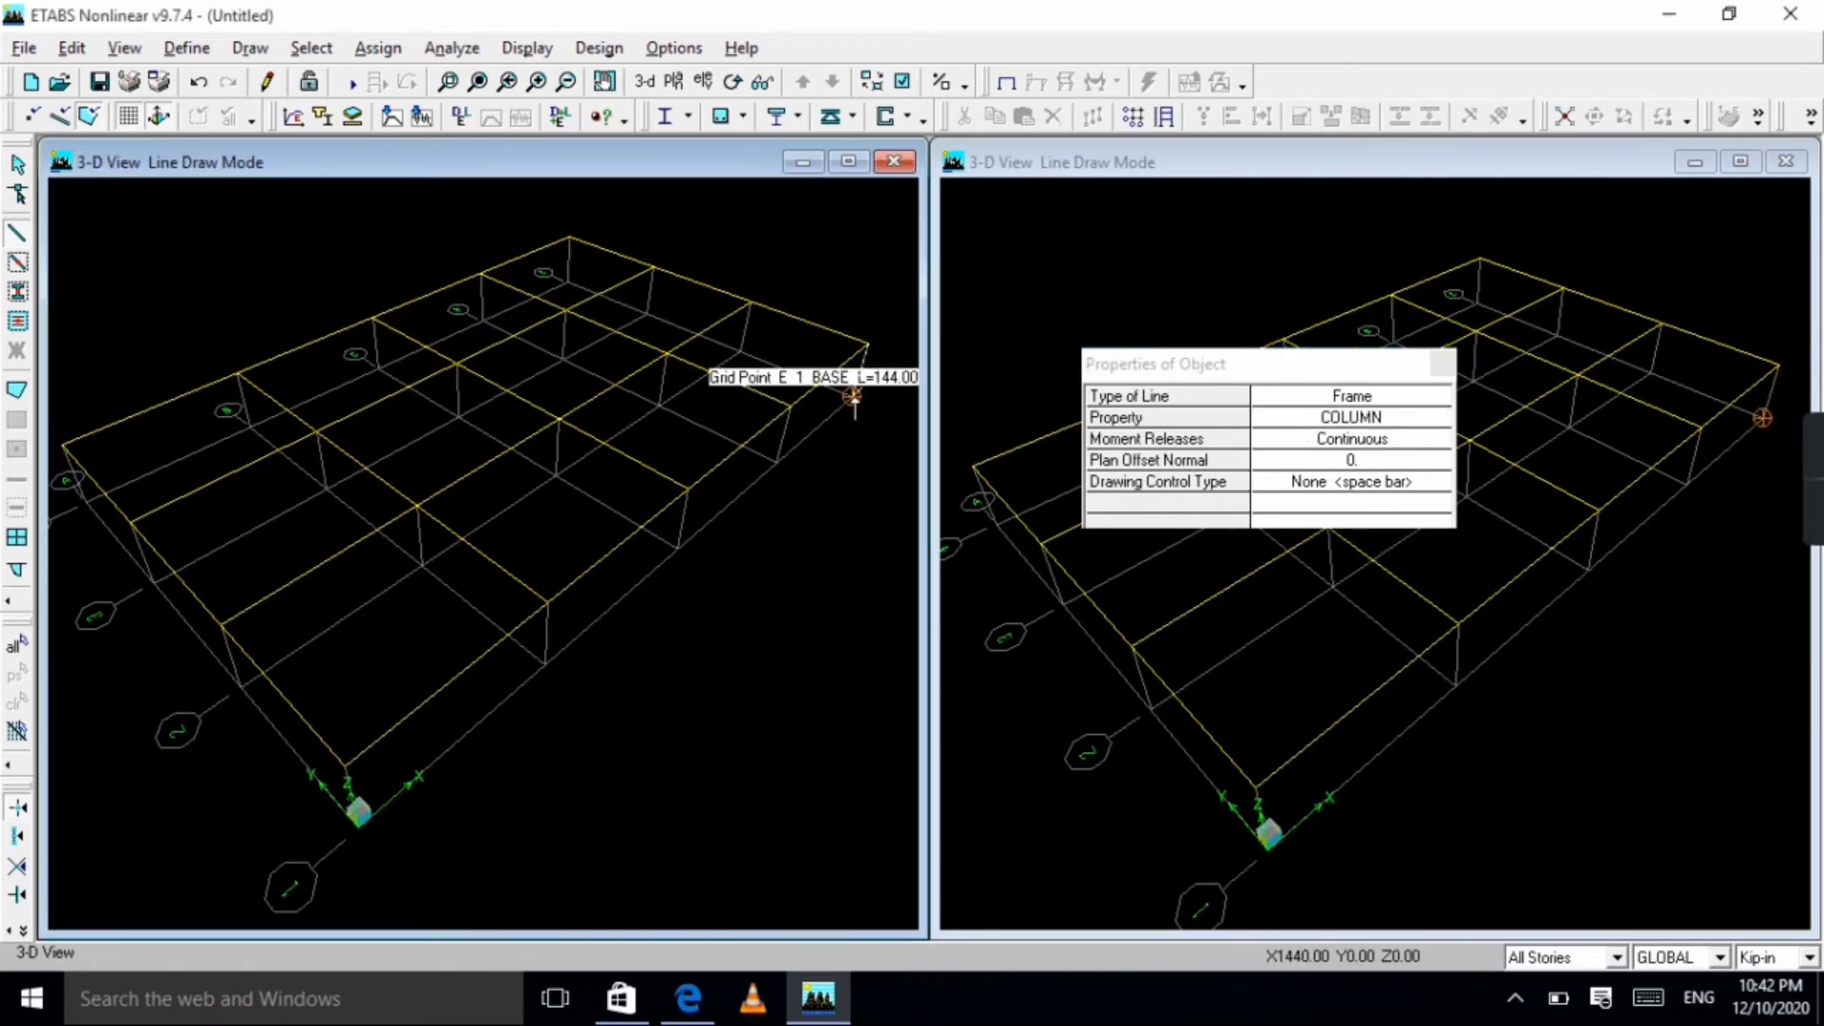
pyautogui.click(854, 395)
pyautogui.press('Escape')
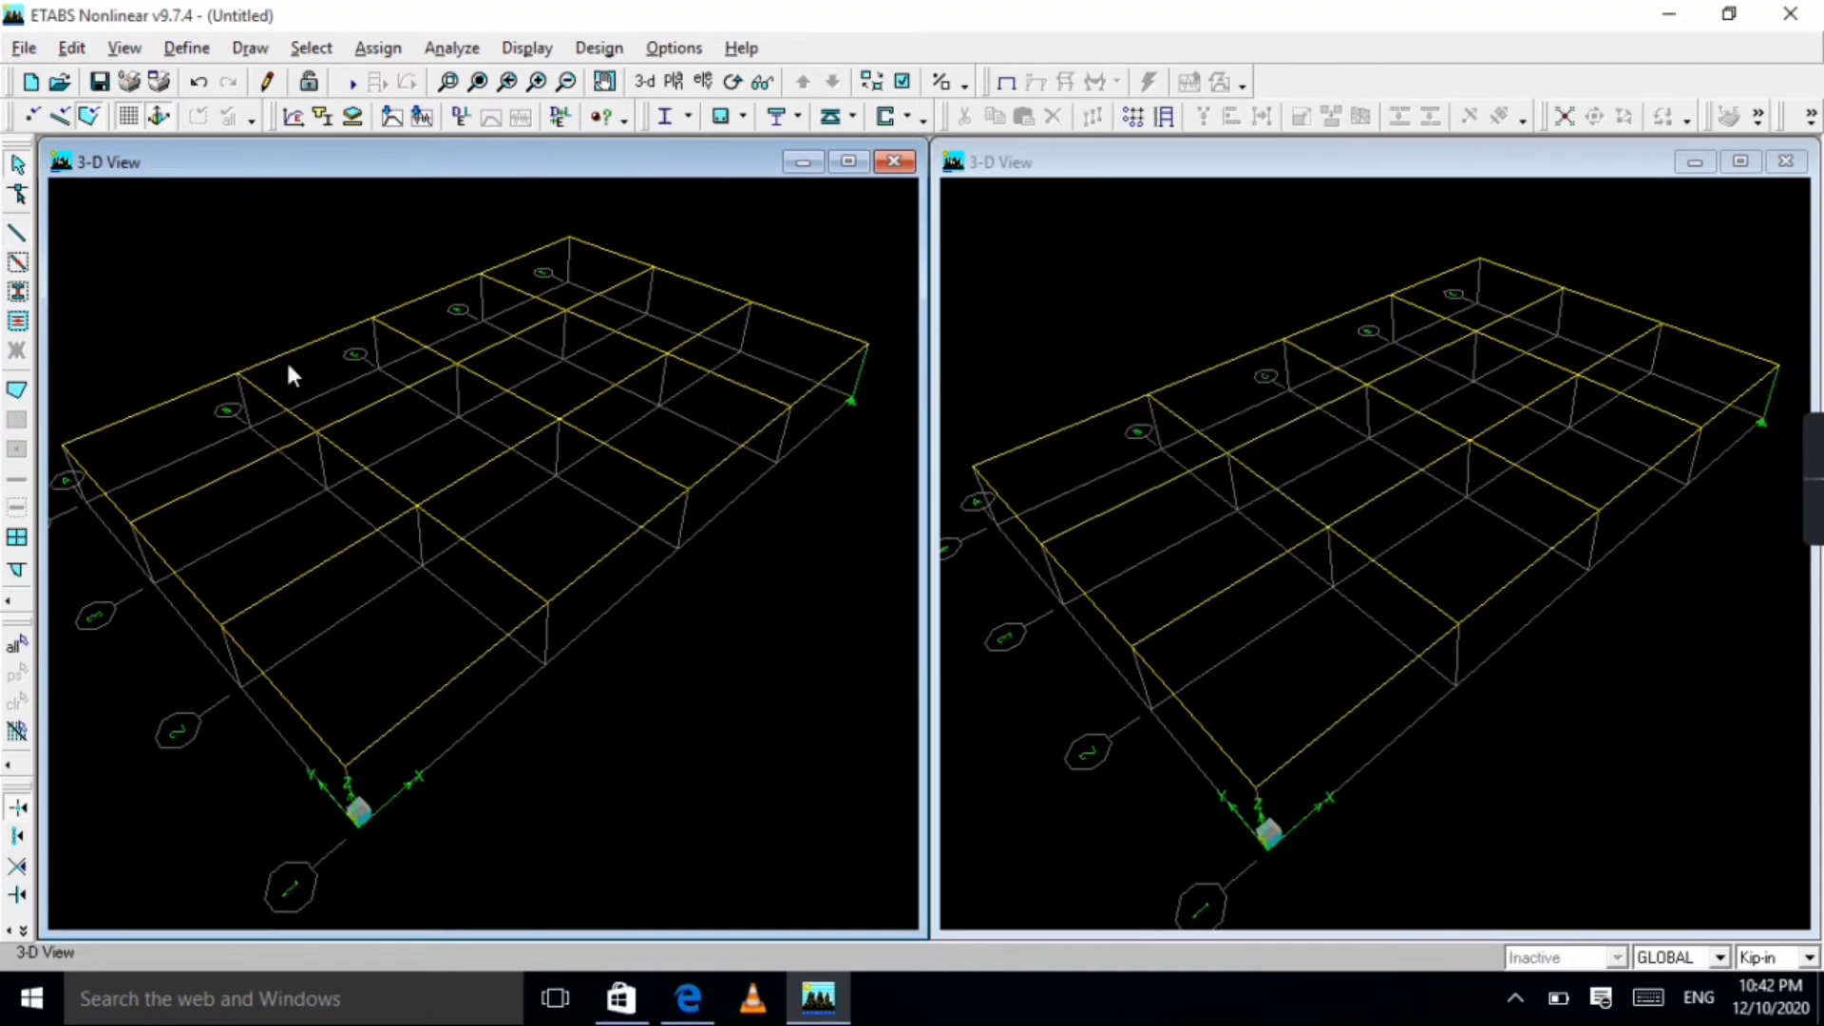
# Draw COLUMN frame lines from STORY1 down to BASE at grid points D1 and C1.
pyautogui.click(18, 236)
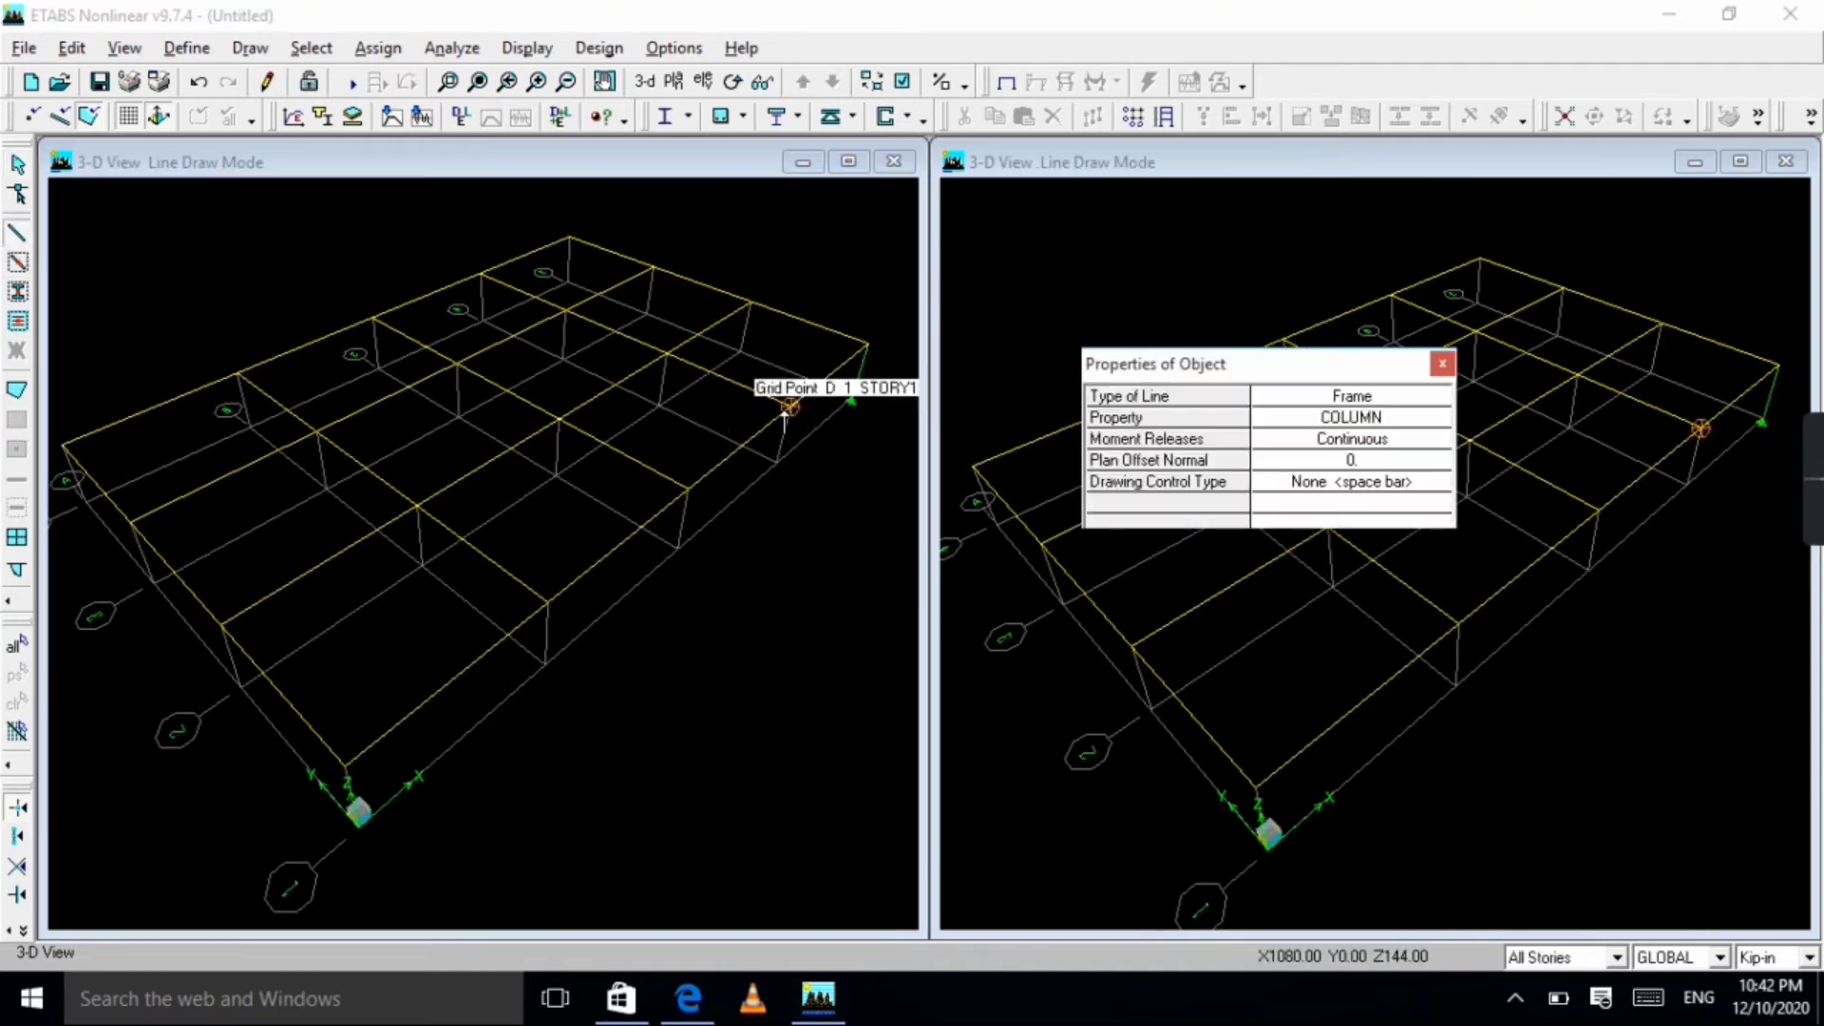
pyautogui.click(787, 408)
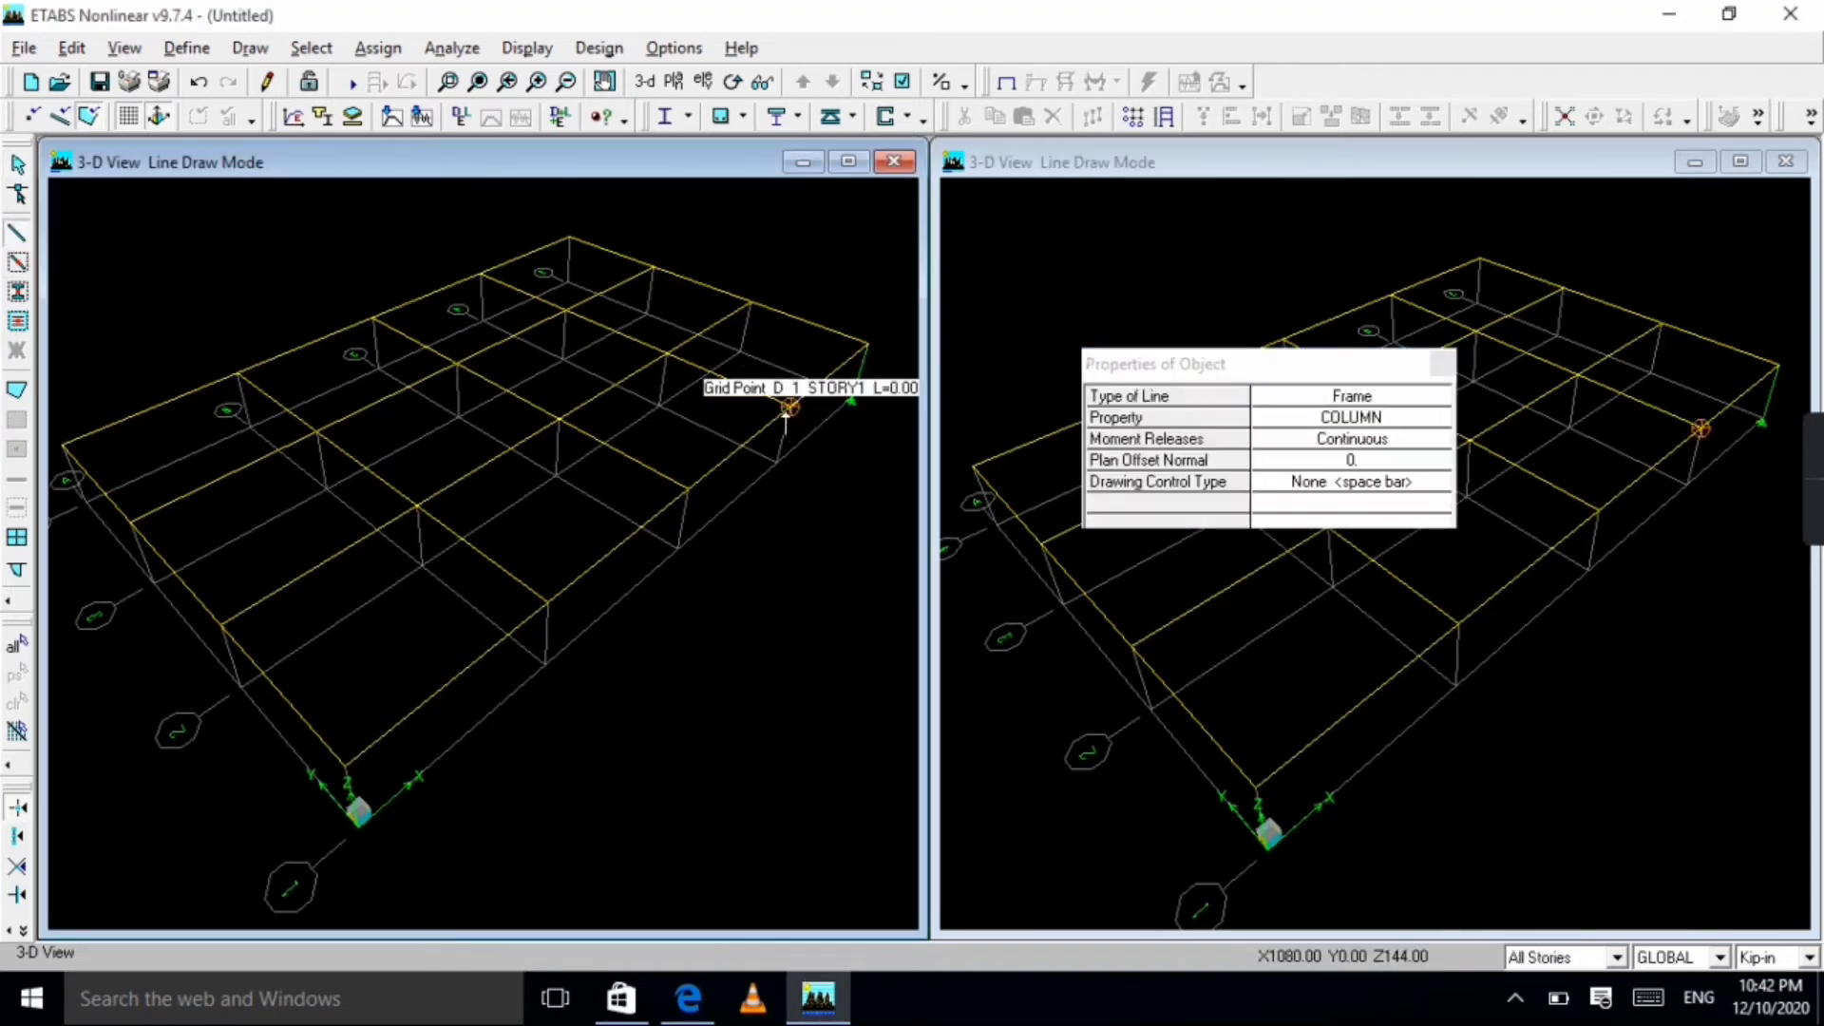
pyautogui.click(776, 463)
pyautogui.press('Escape')
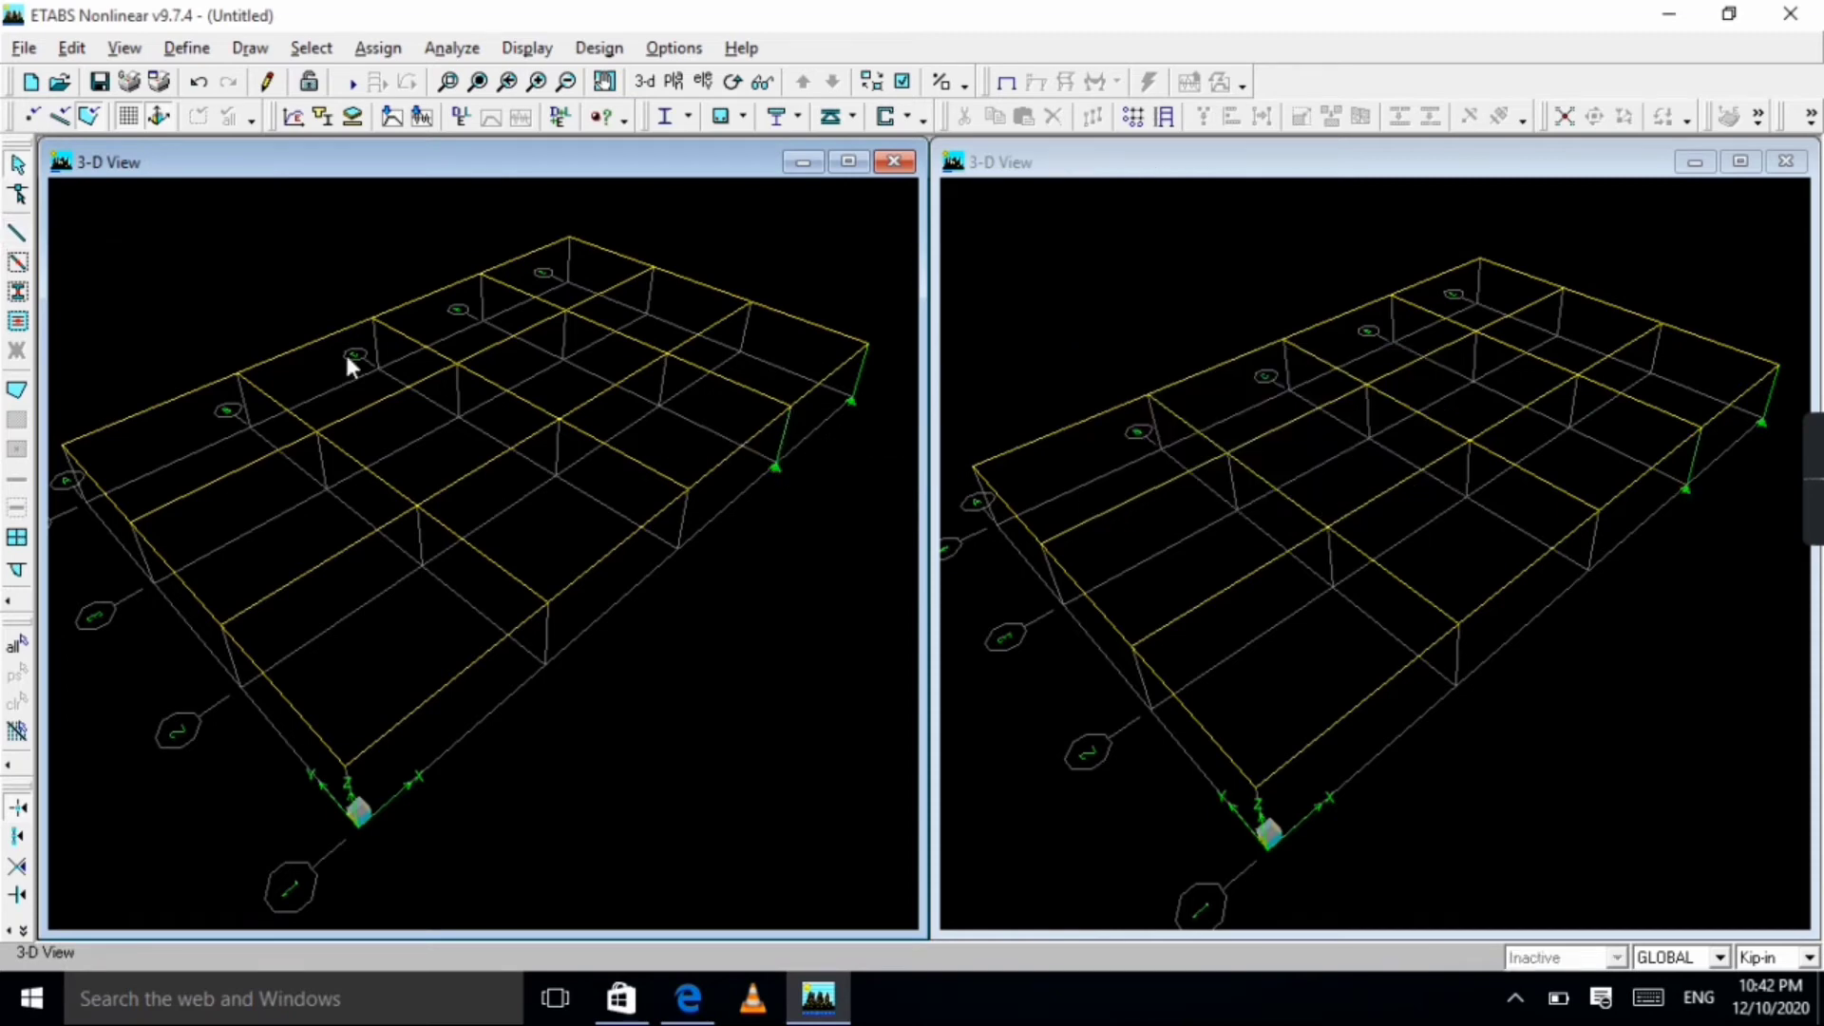
pyautogui.click(18, 235)
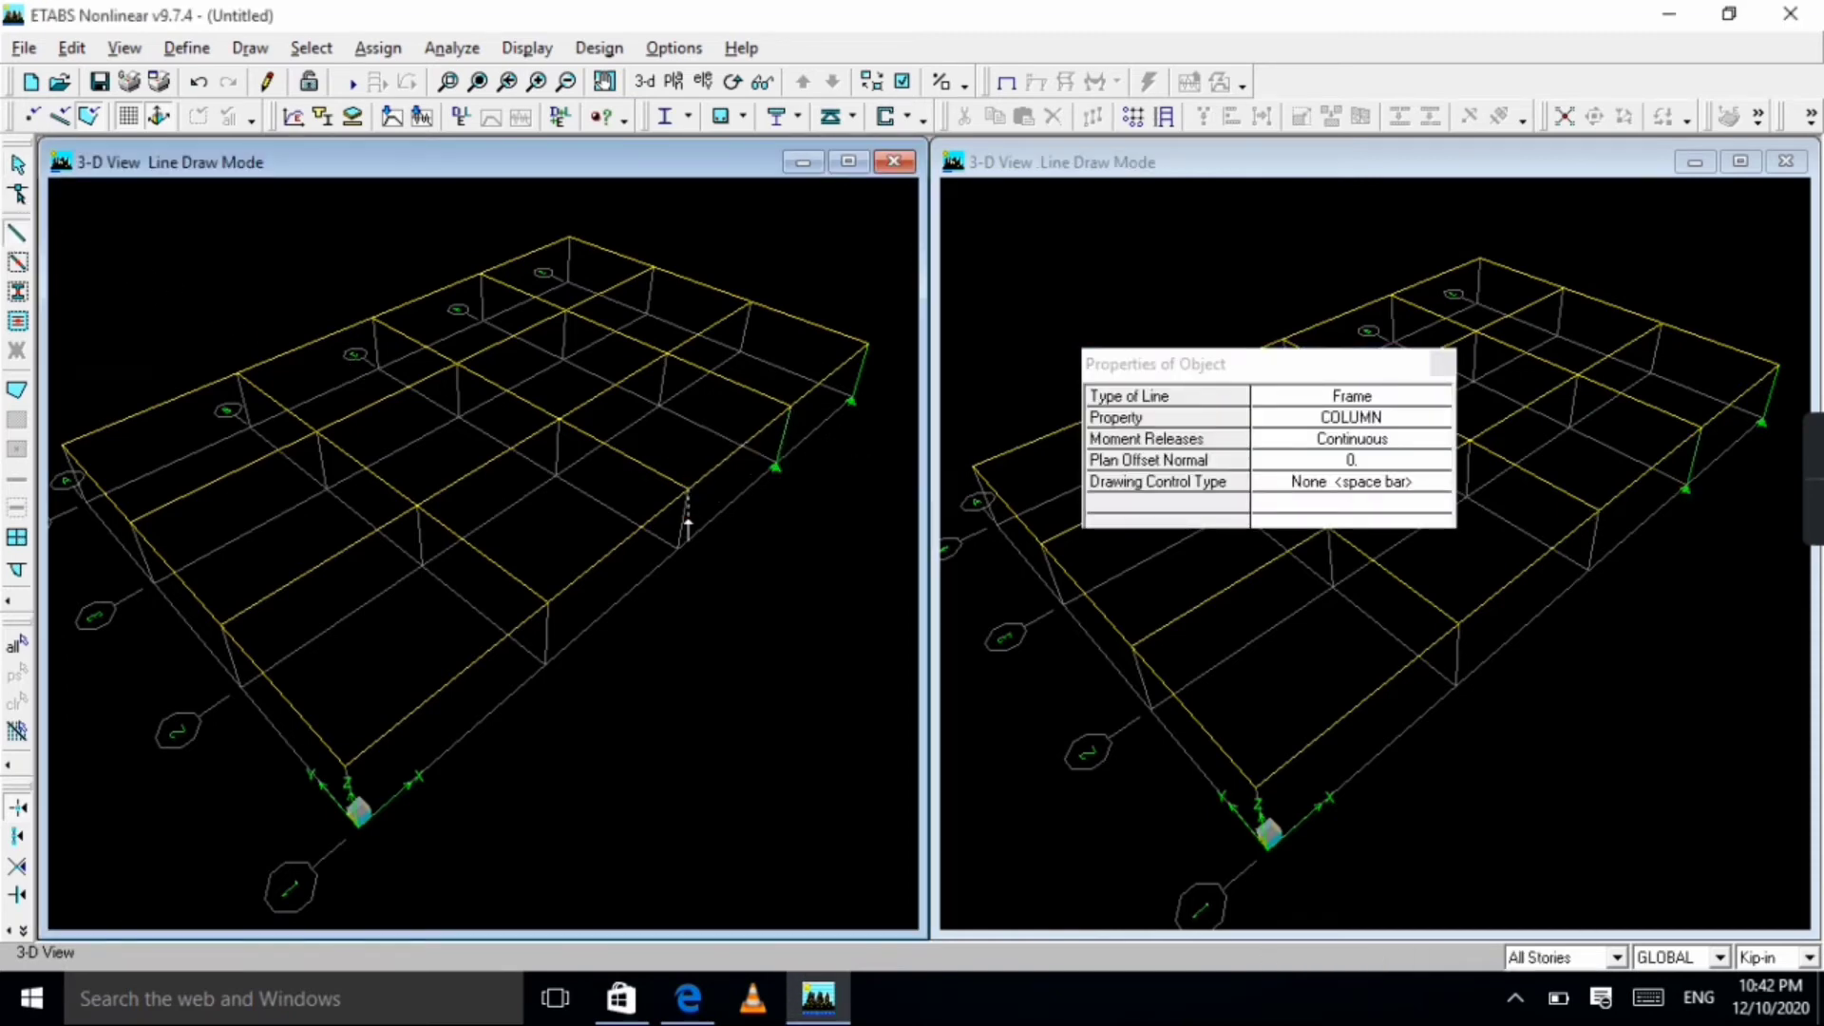
pyautogui.click(677, 551)
pyautogui.press('Escape')
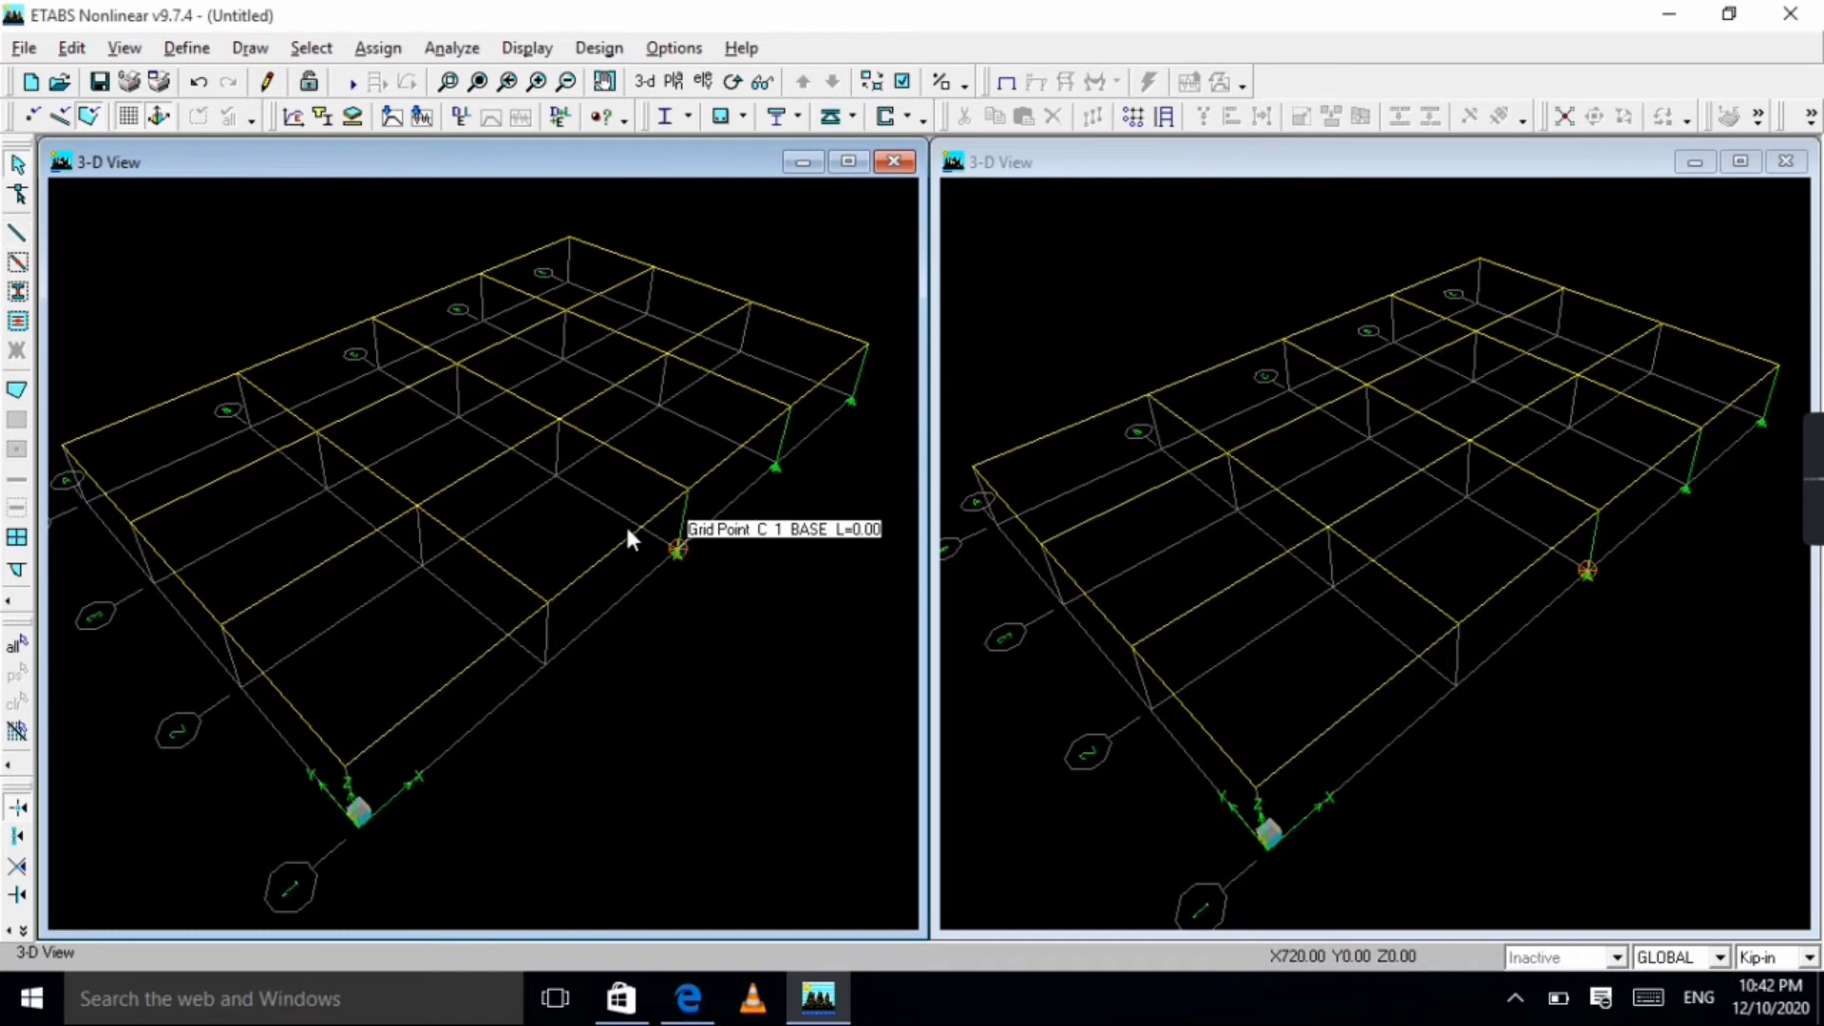
# Draw COLUMN frame lines from STORY1 down to BASE at grid points B1 and A1.
pyautogui.click(18, 228)
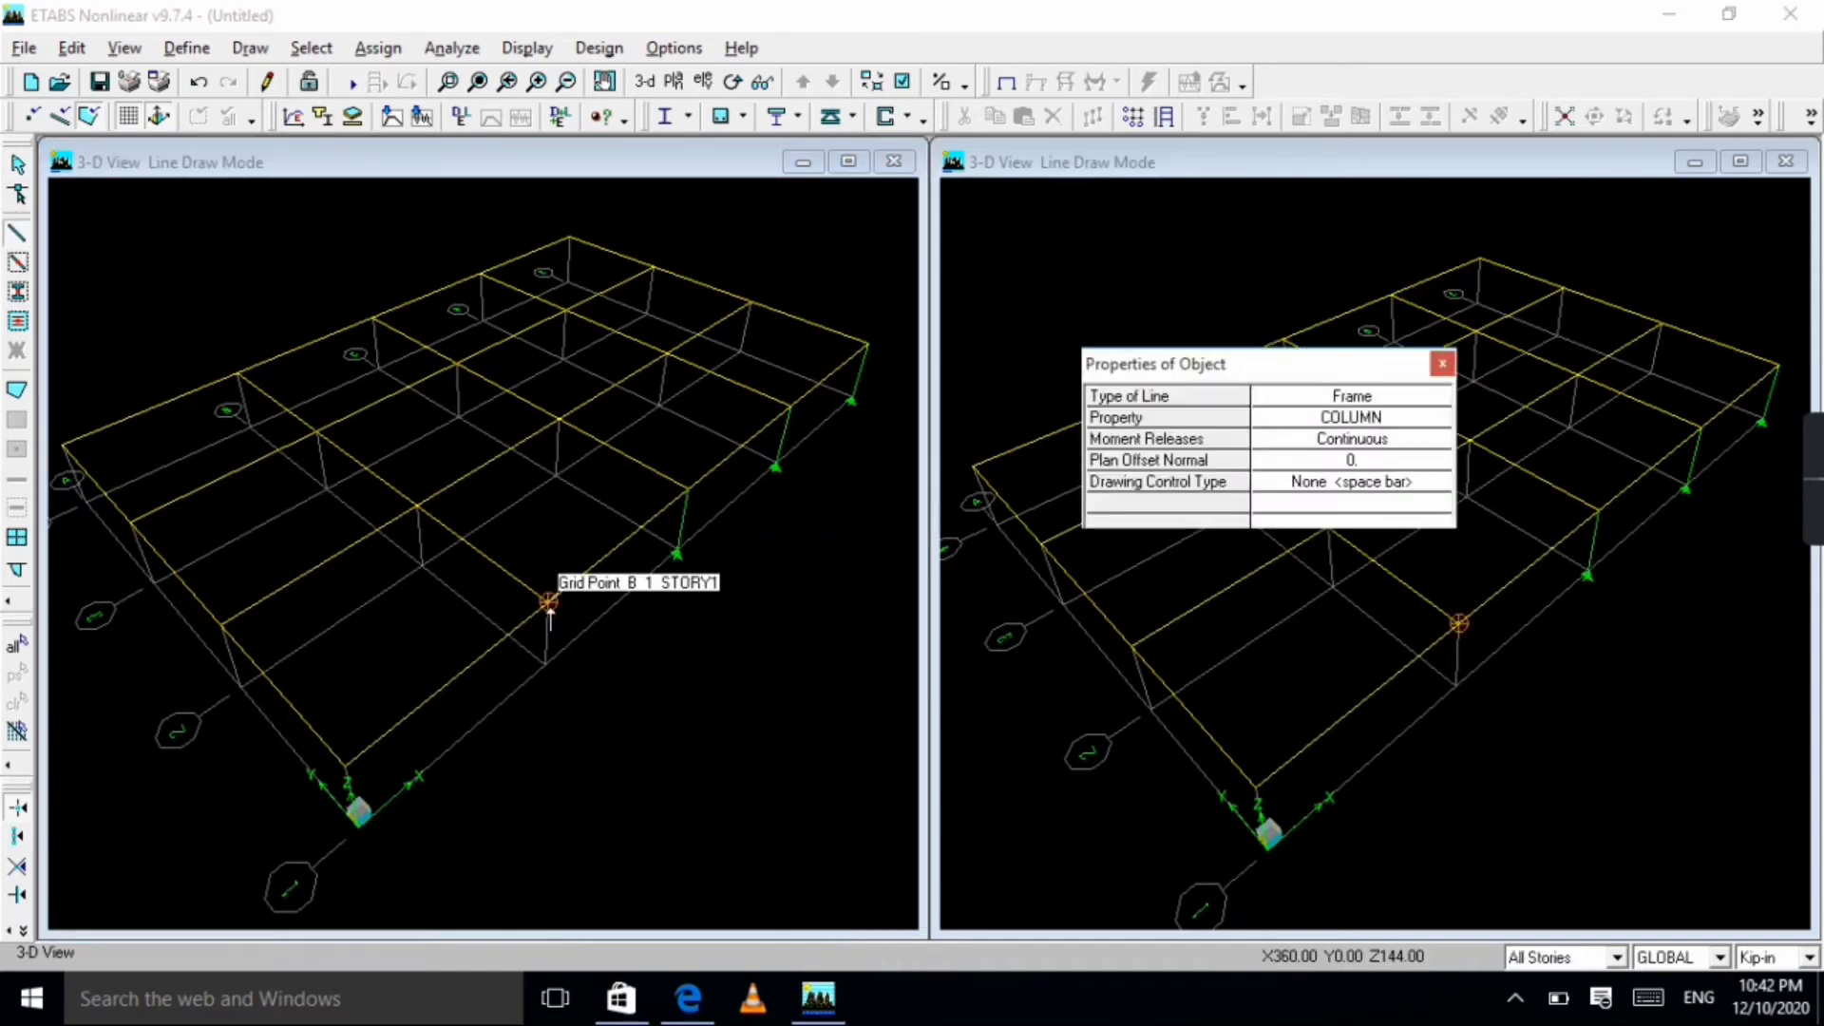
pyautogui.click(549, 602)
pyautogui.click(546, 667)
pyautogui.press('Escape')
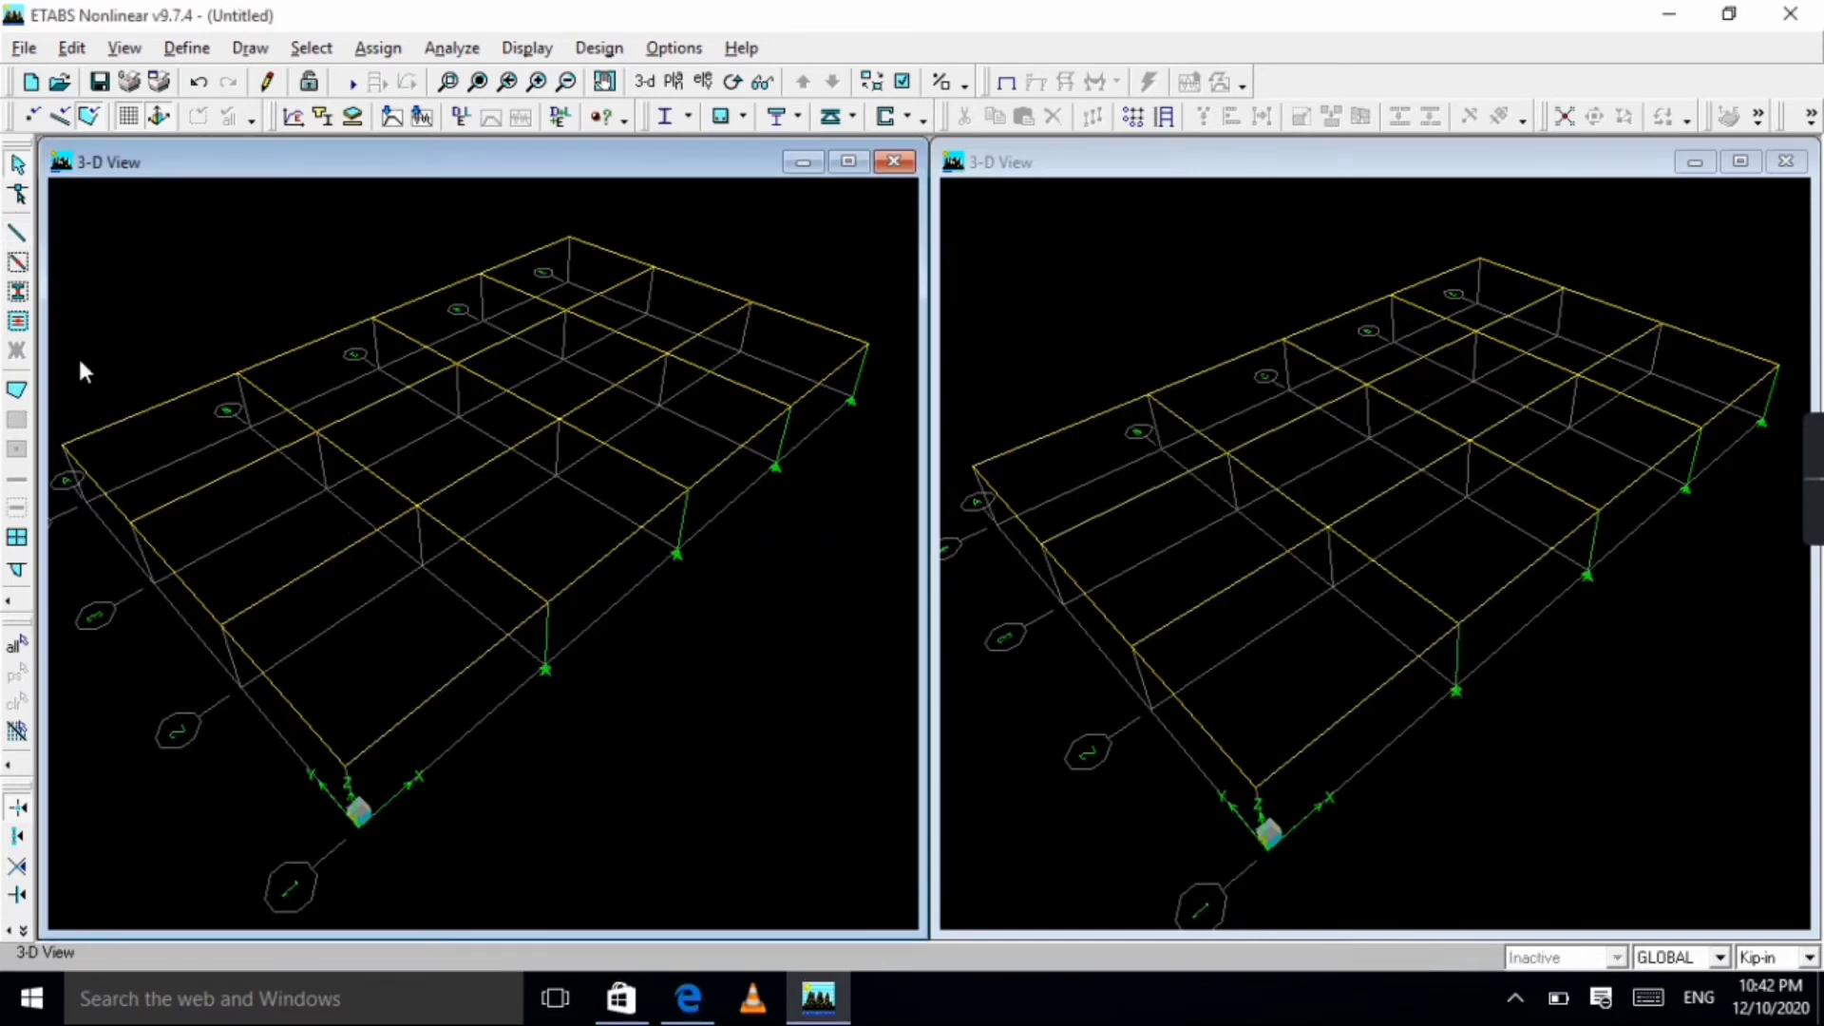
pyautogui.click(18, 228)
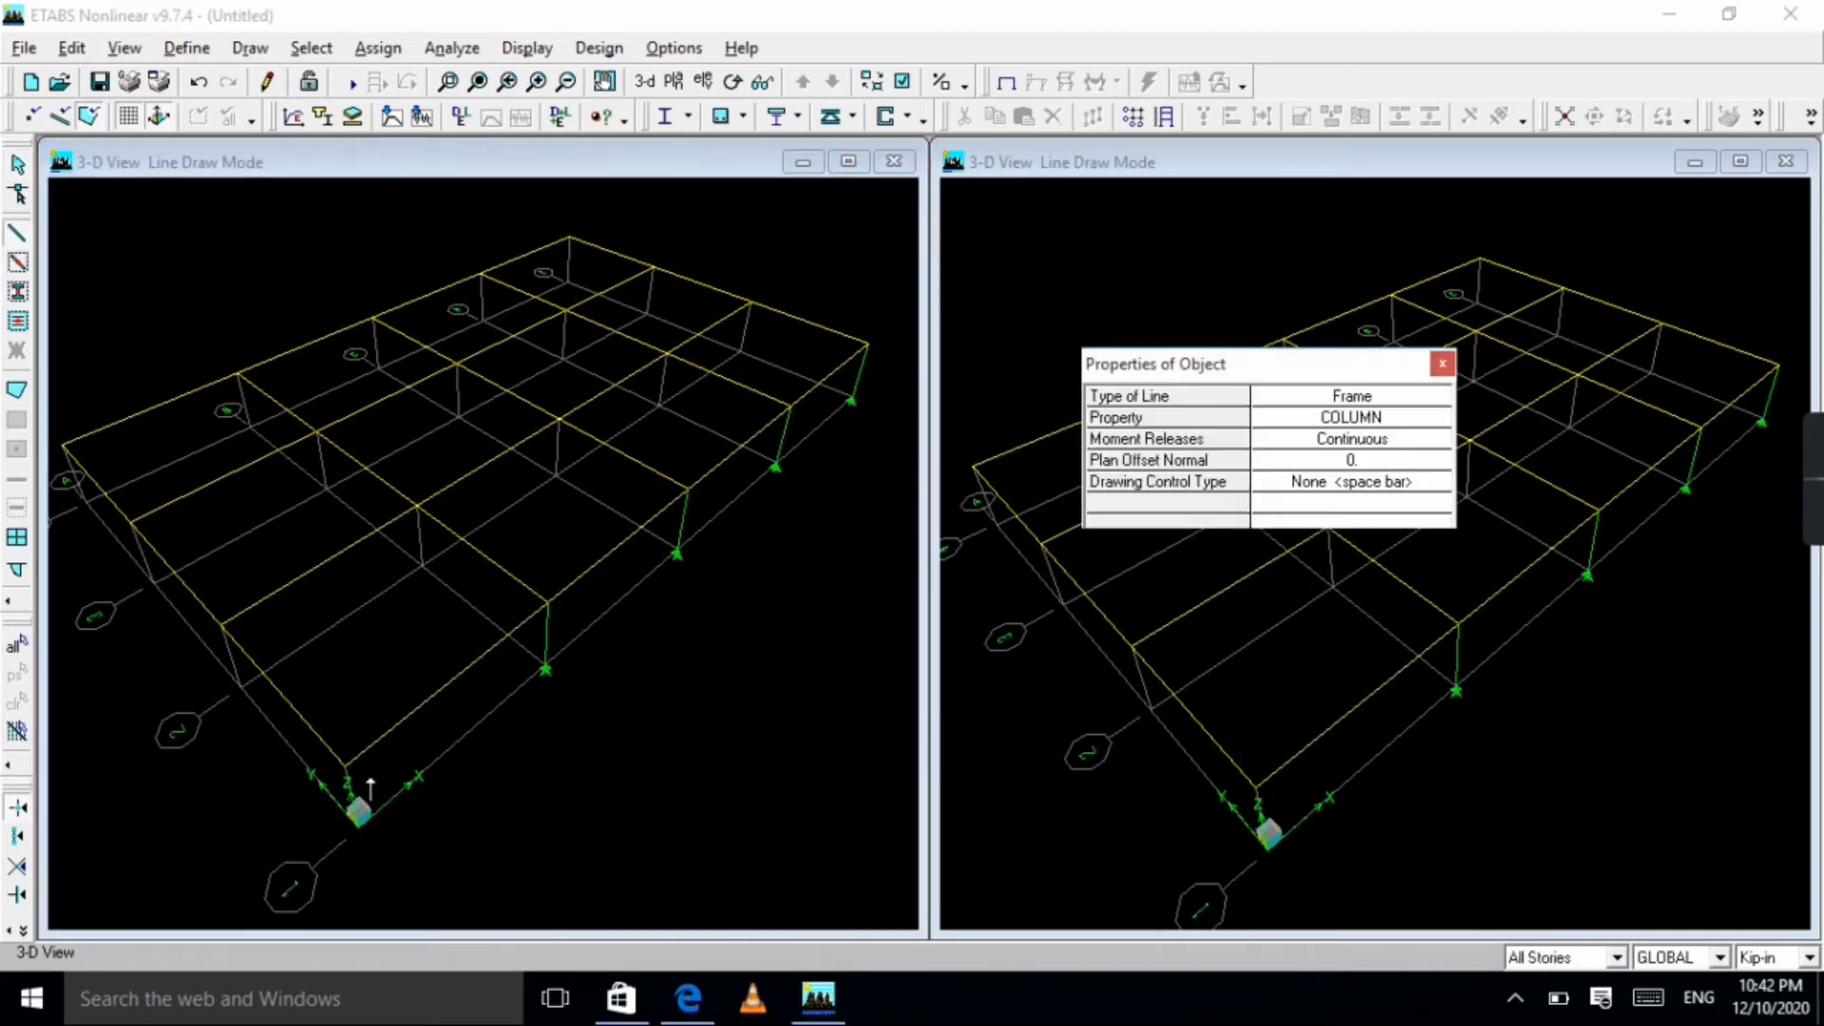
pyautogui.click(348, 777)
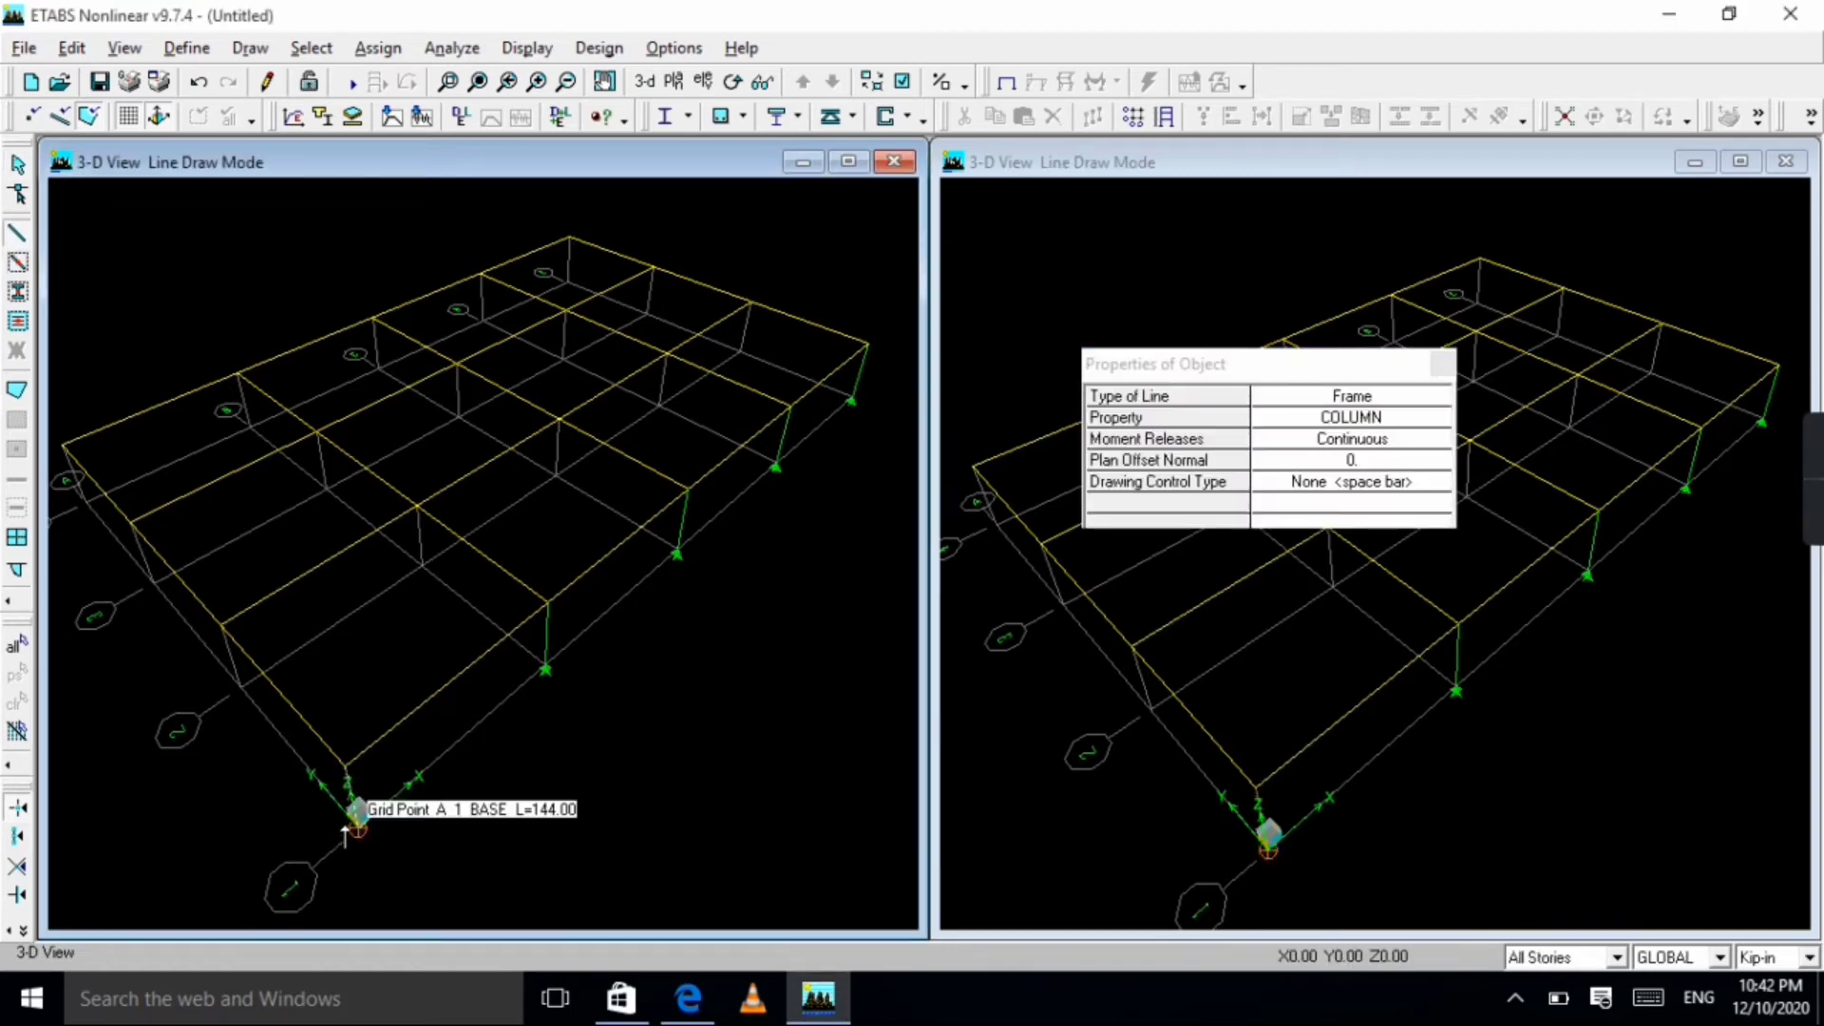
pyautogui.click(346, 832)
pyautogui.press('Escape')
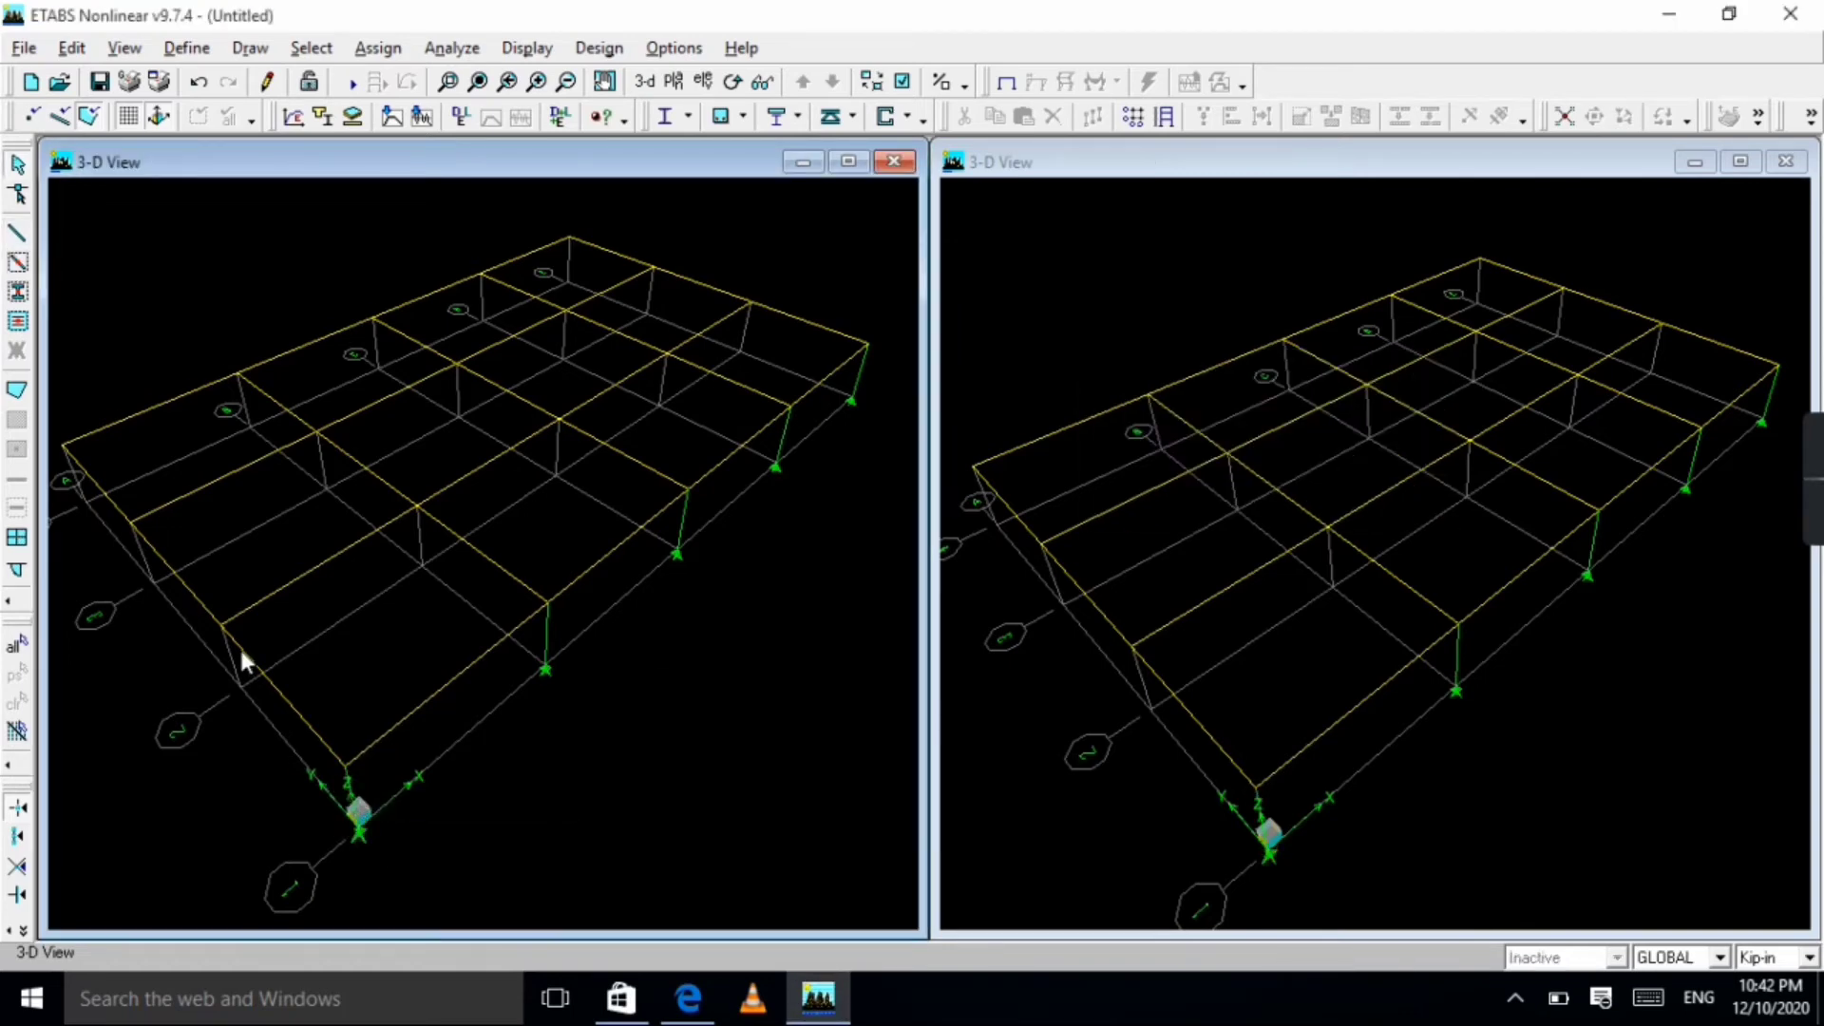
# Draw the remaining columns along grid line A from STORY1 down to BASE at points A2, A3 and A4.
pyautogui.click(16, 231)
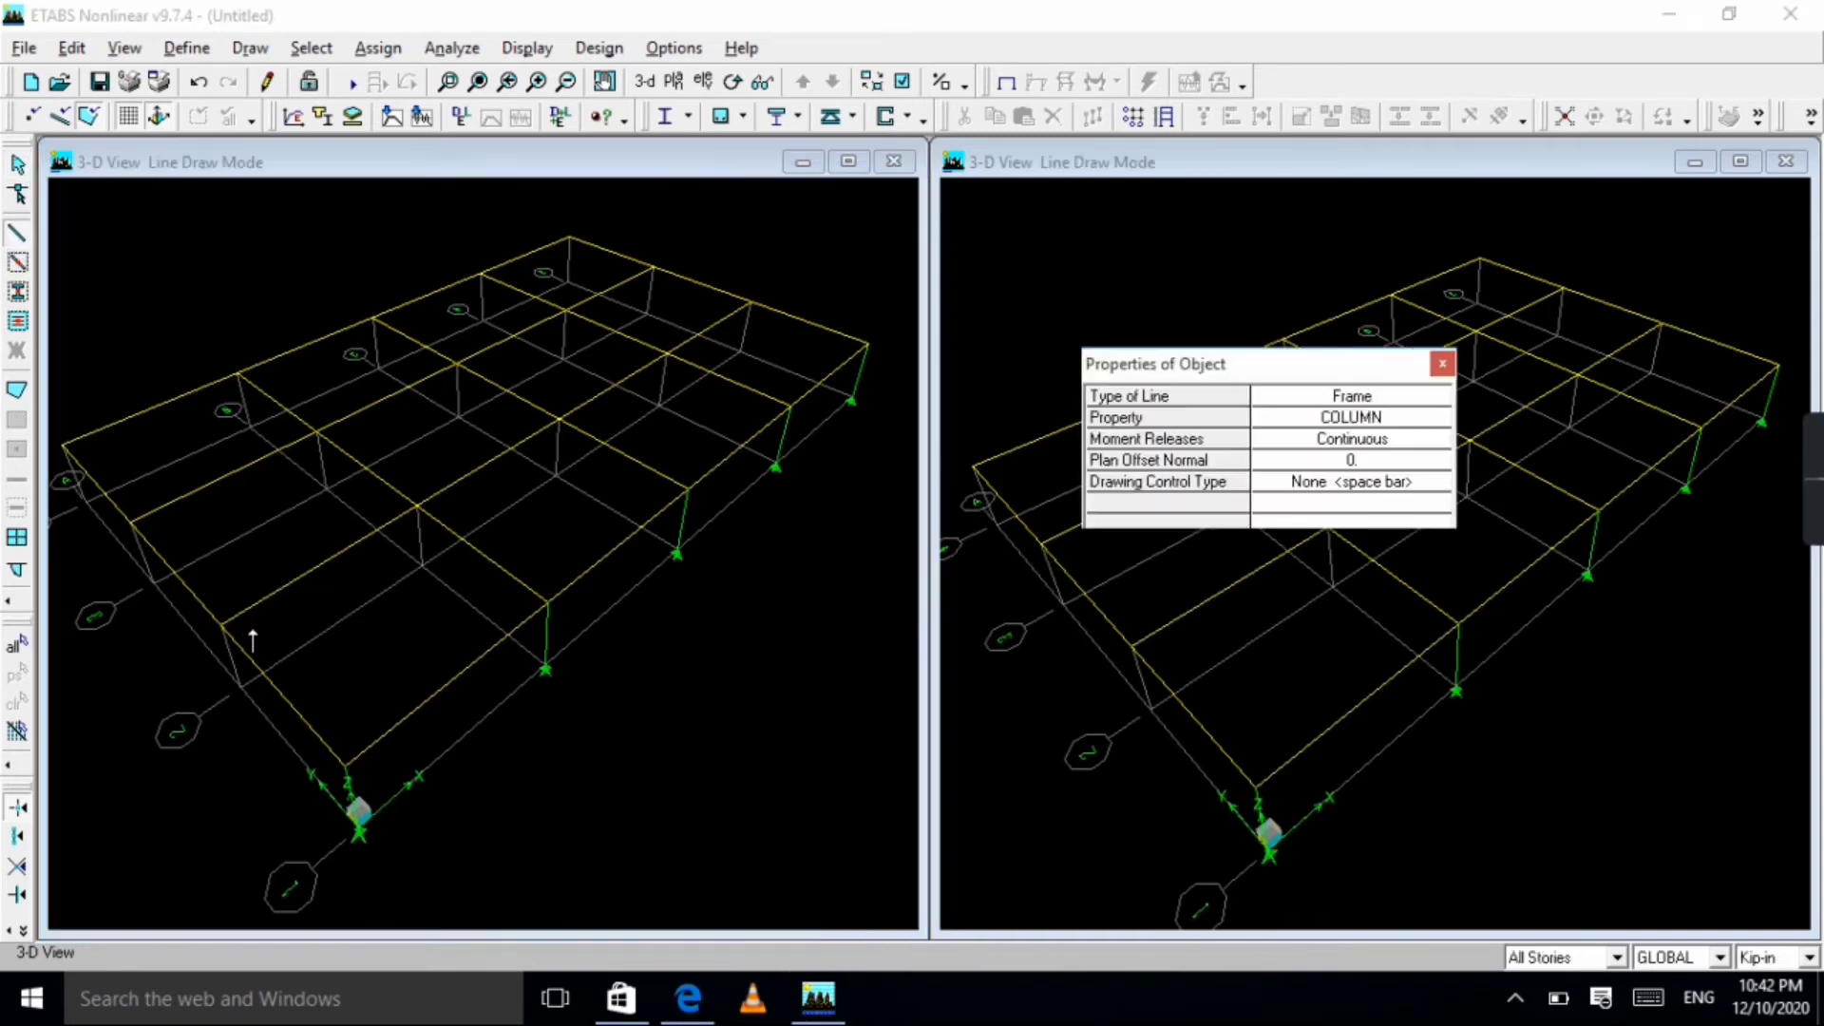
pyautogui.click(220, 624)
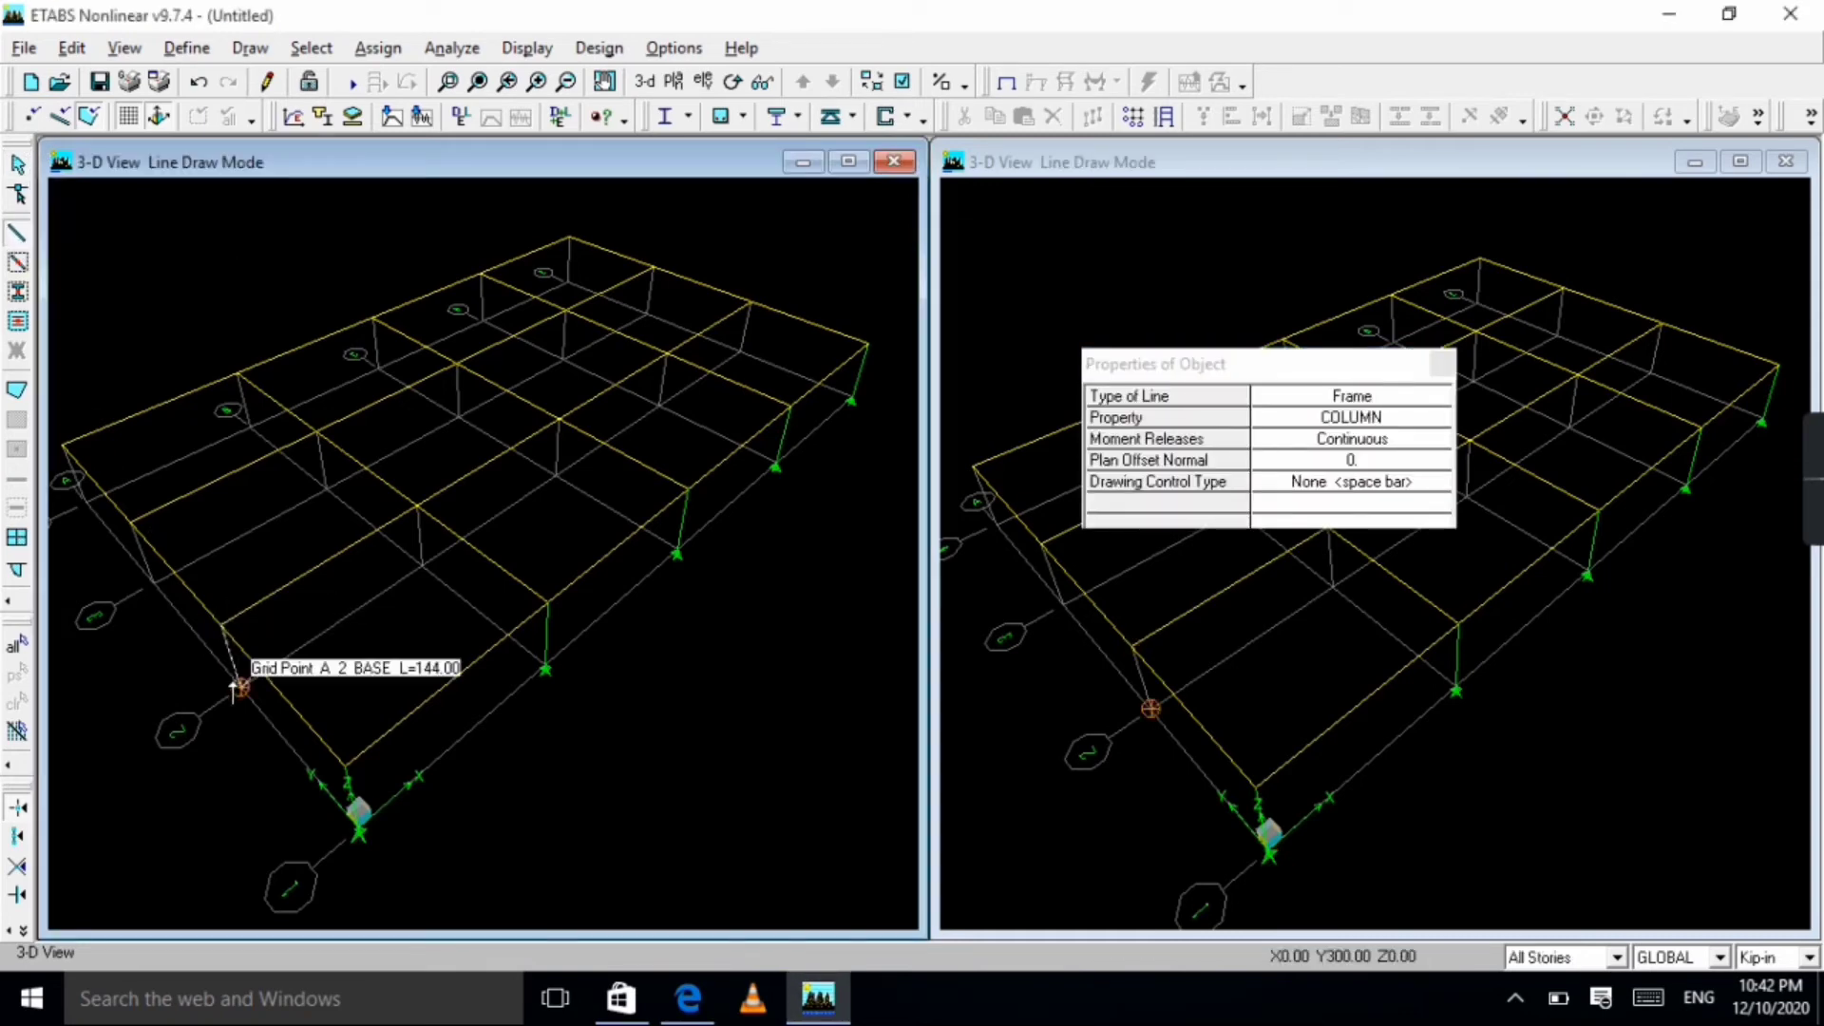
pyautogui.click(237, 687)
pyautogui.press('Escape')
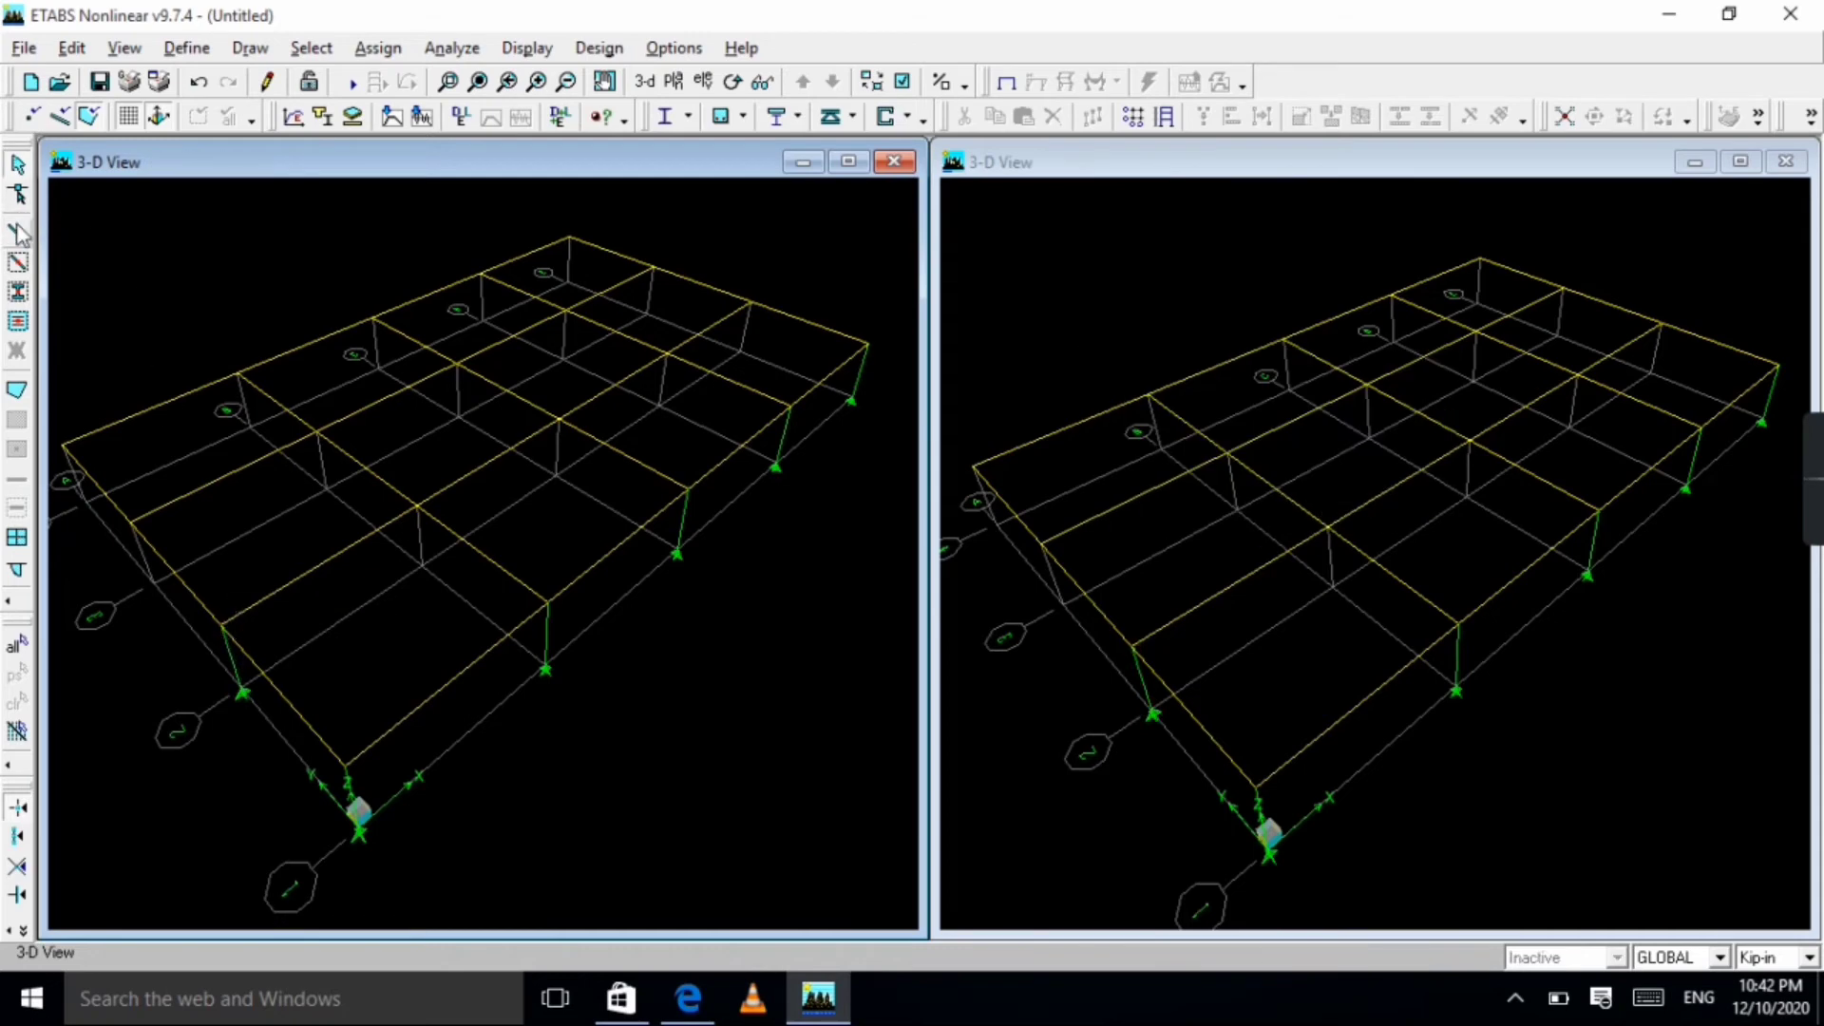
pyautogui.click(131, 524)
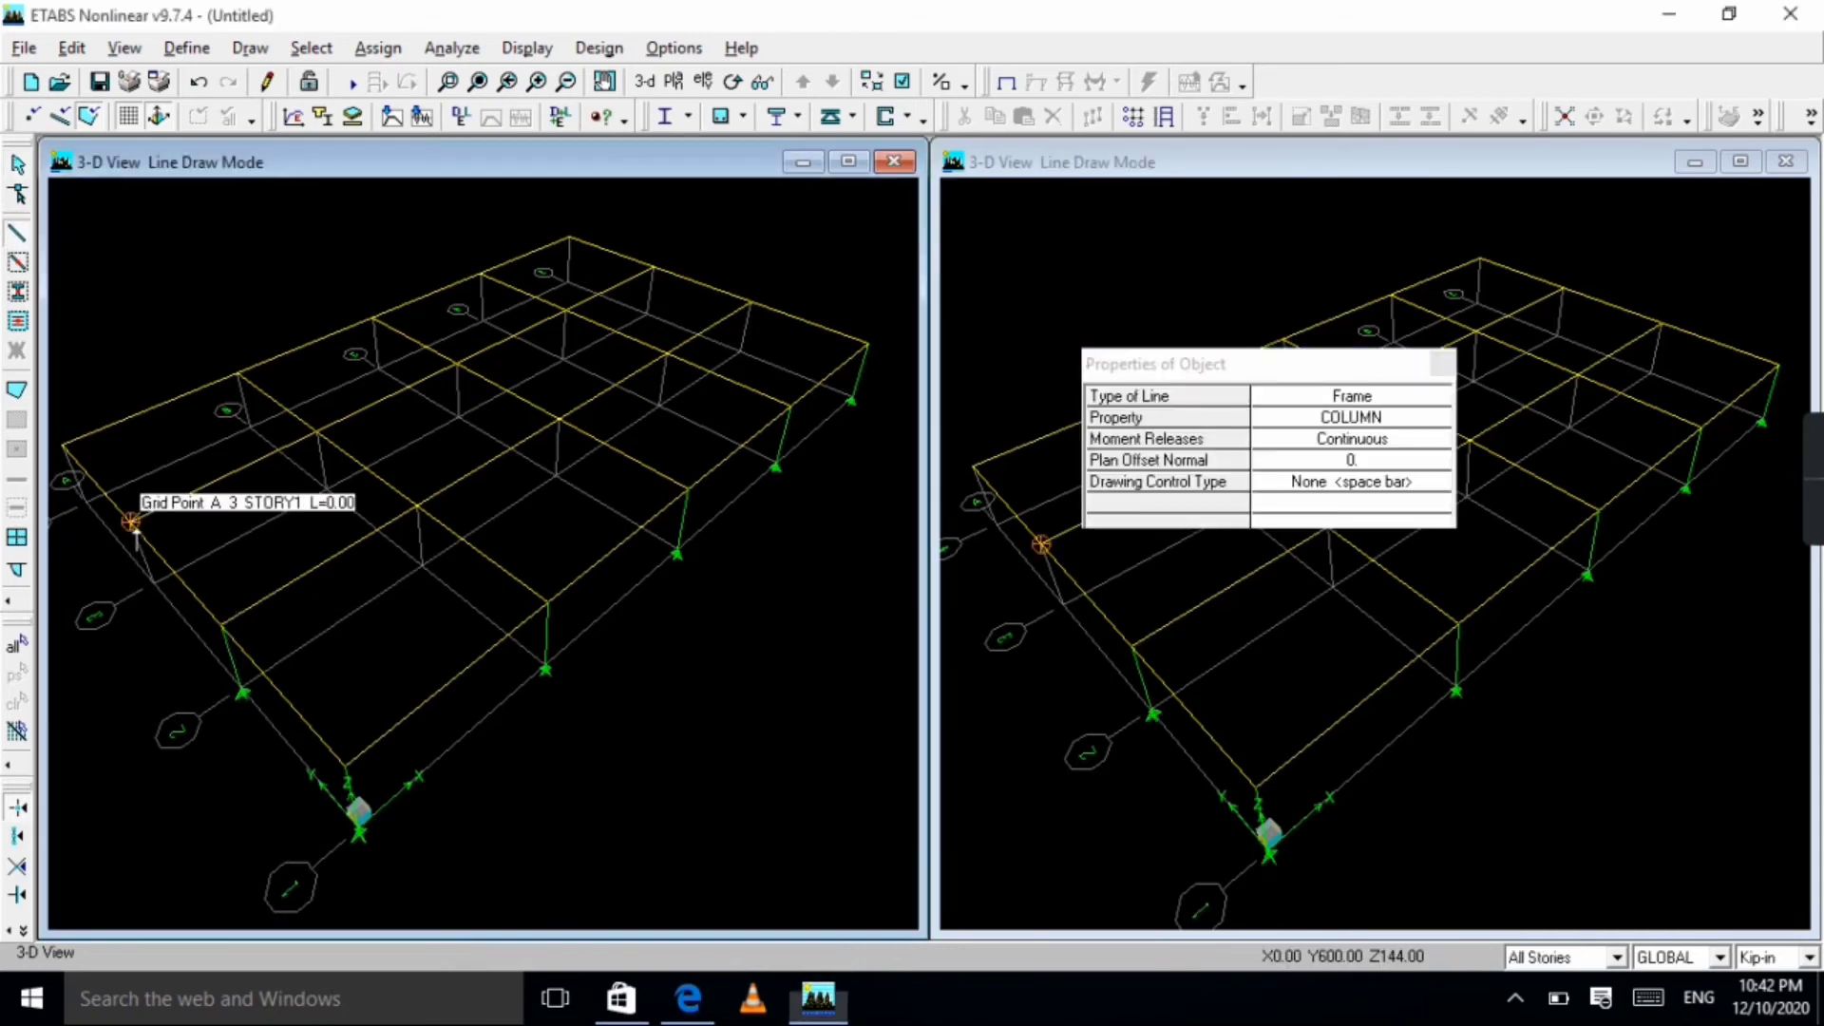
pyautogui.click(152, 582)
pyautogui.press('Escape')
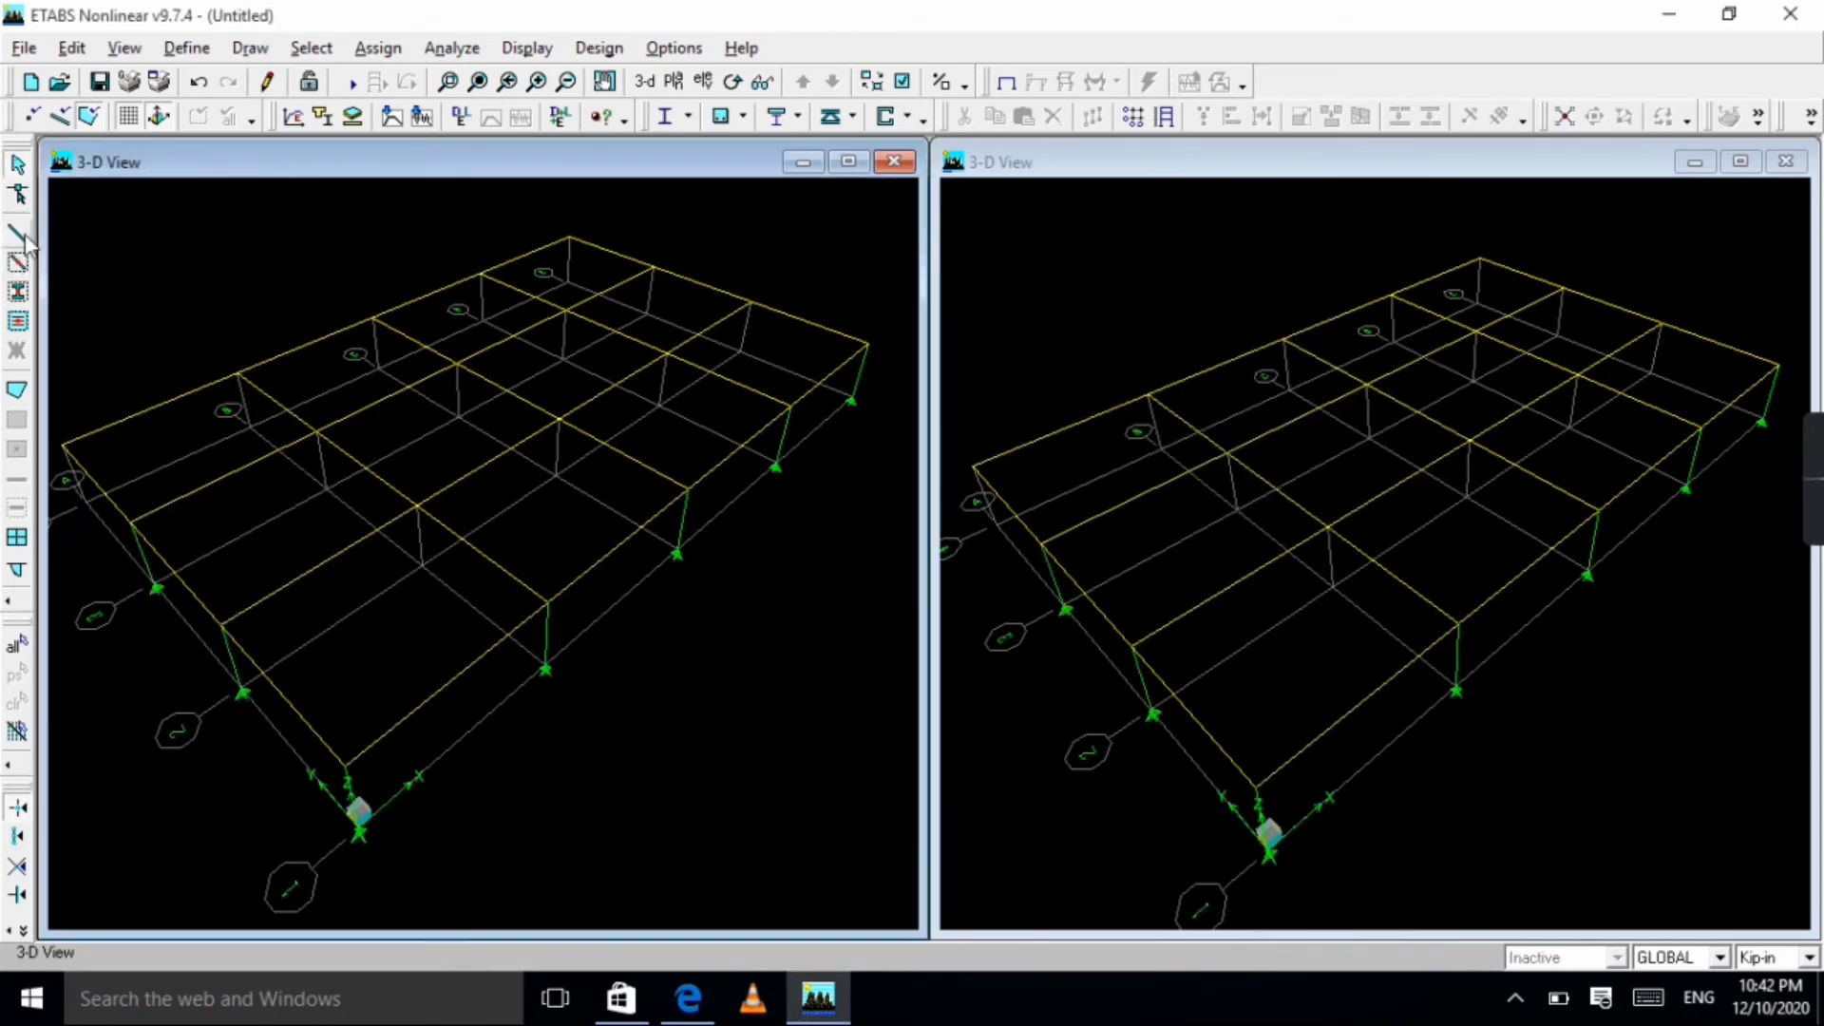
pyautogui.click(63, 447)
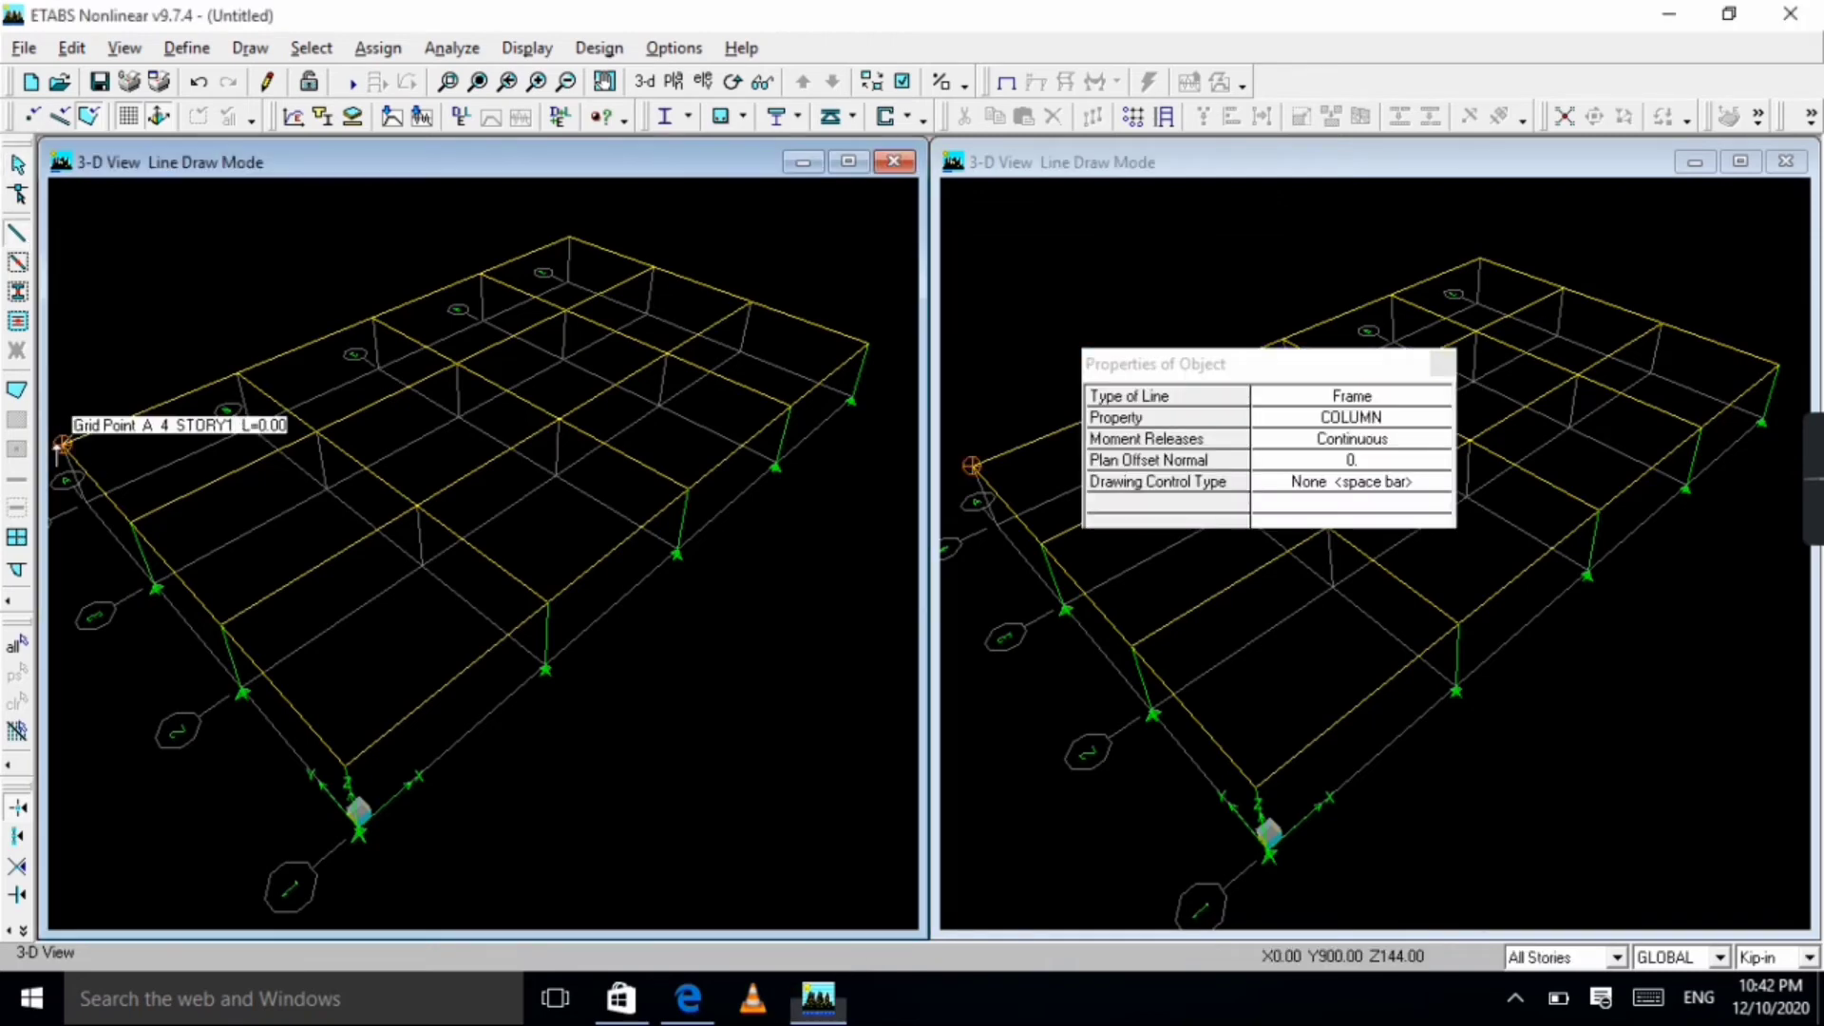
pyautogui.click(87, 503)
pyautogui.press('Escape')
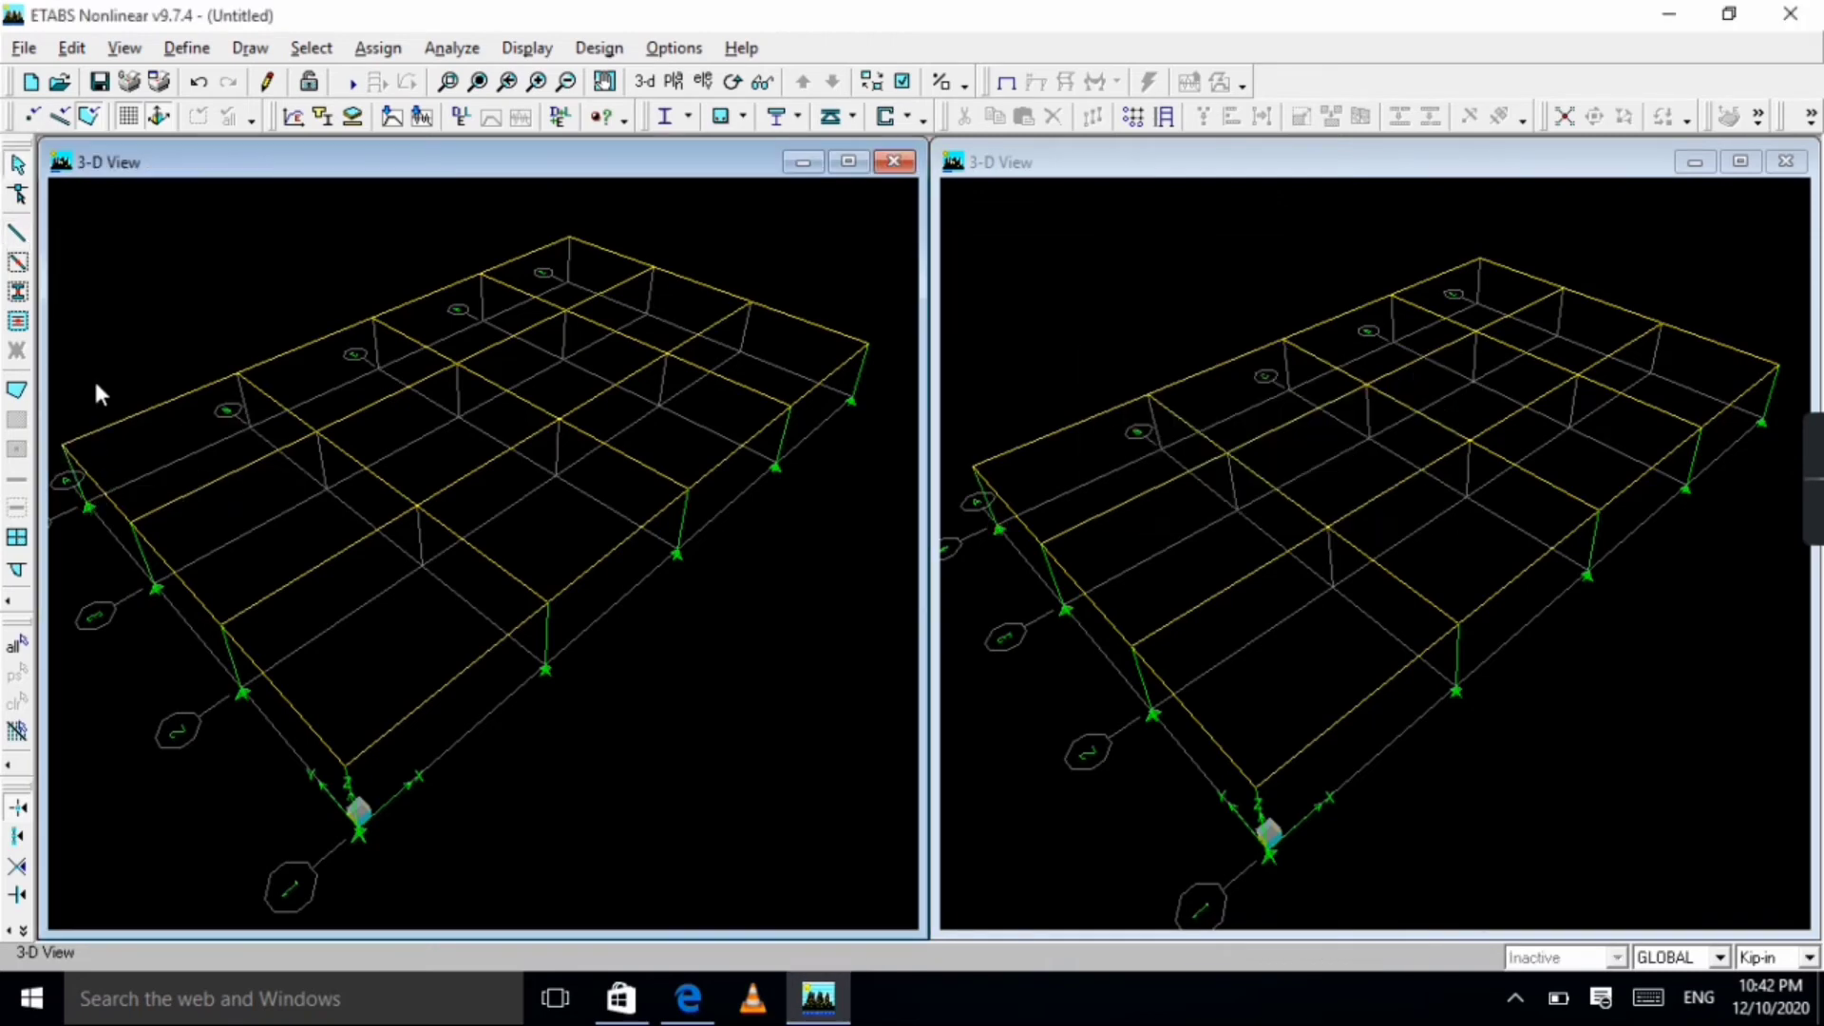
# Draw the remaining columns along grid line B from STORY1 down to BASE at points B4, B3 and B2.
pyautogui.click(14, 233)
pyautogui.click(239, 375)
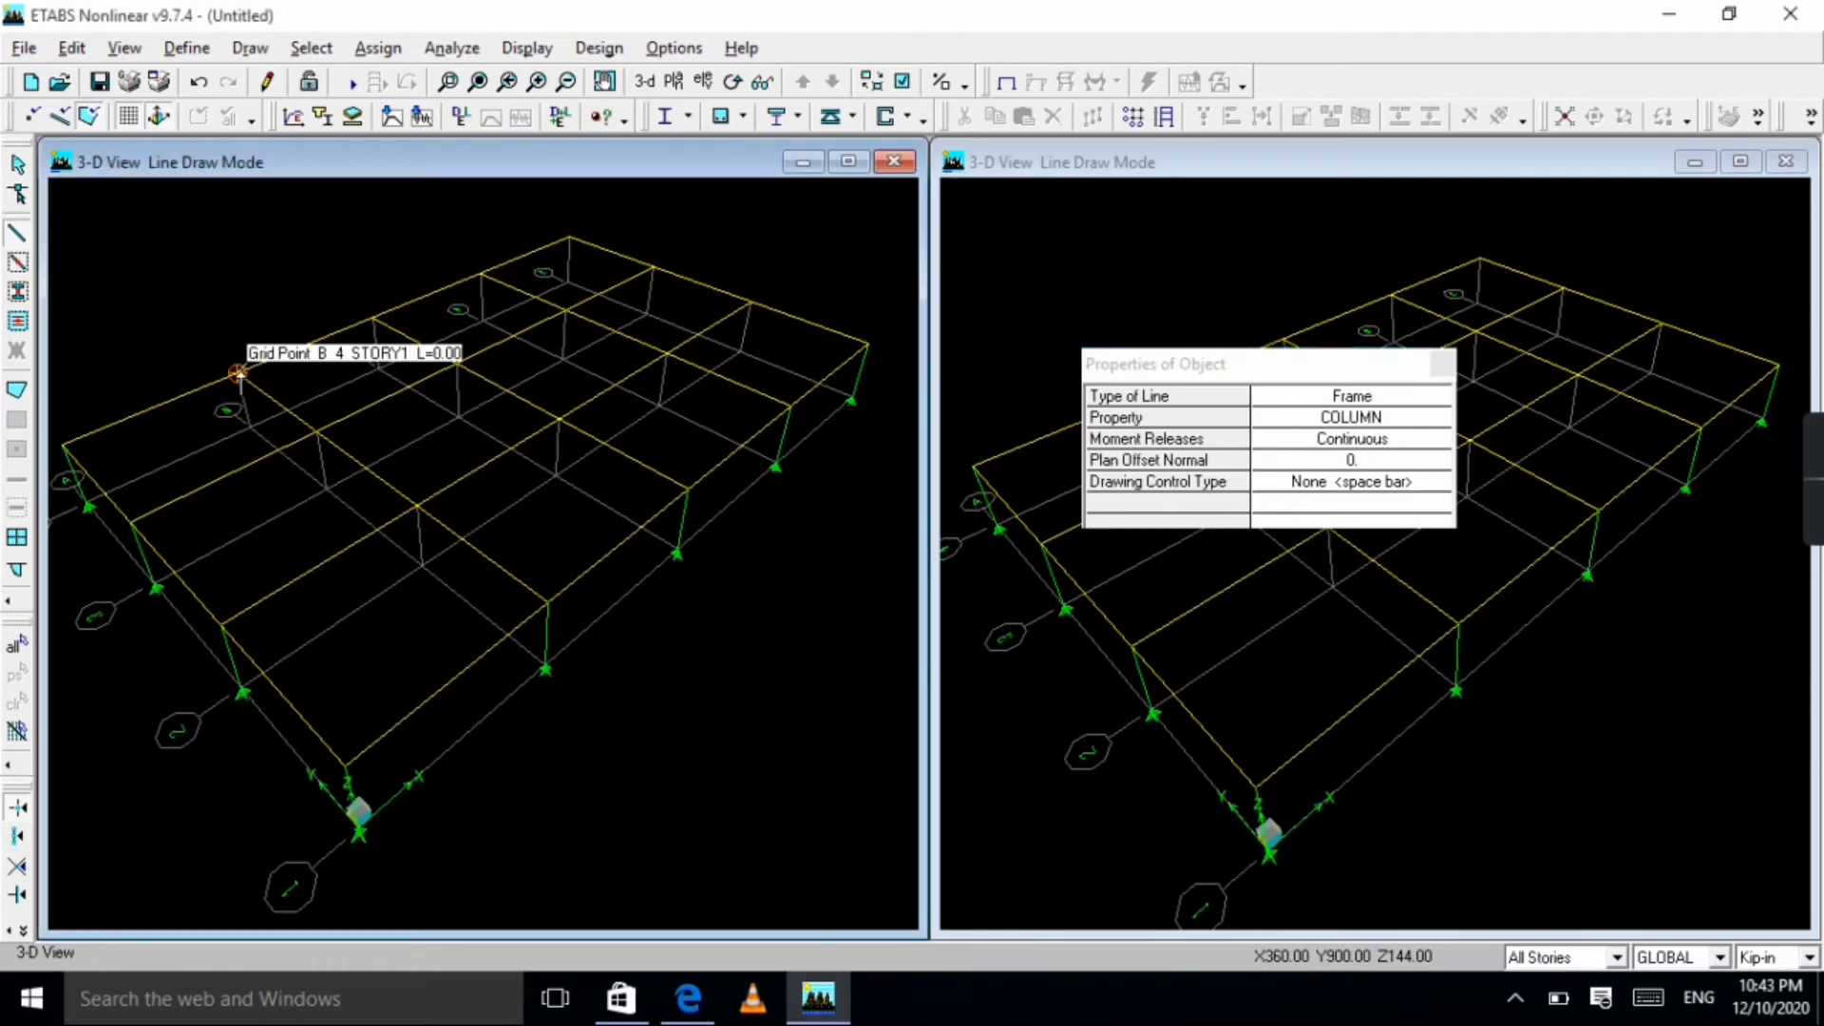
pyautogui.click(251, 430)
pyautogui.press('Escape')
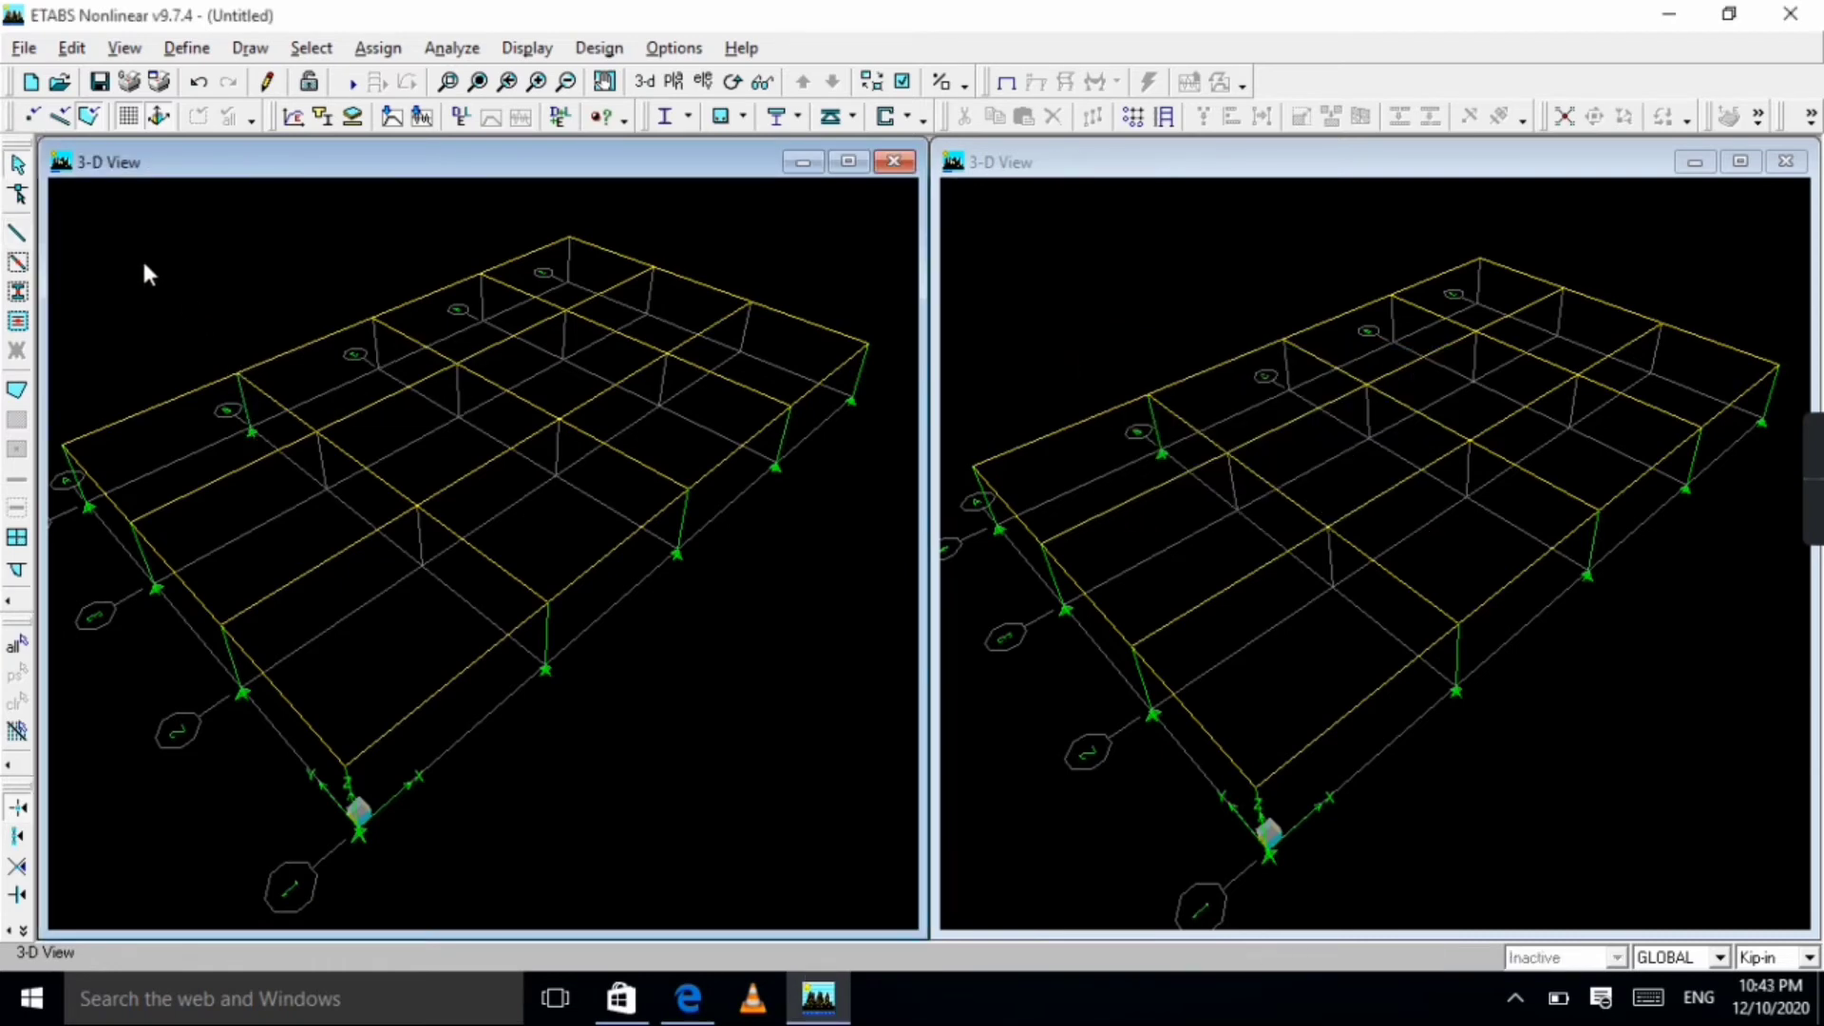
pyautogui.click(18, 237)
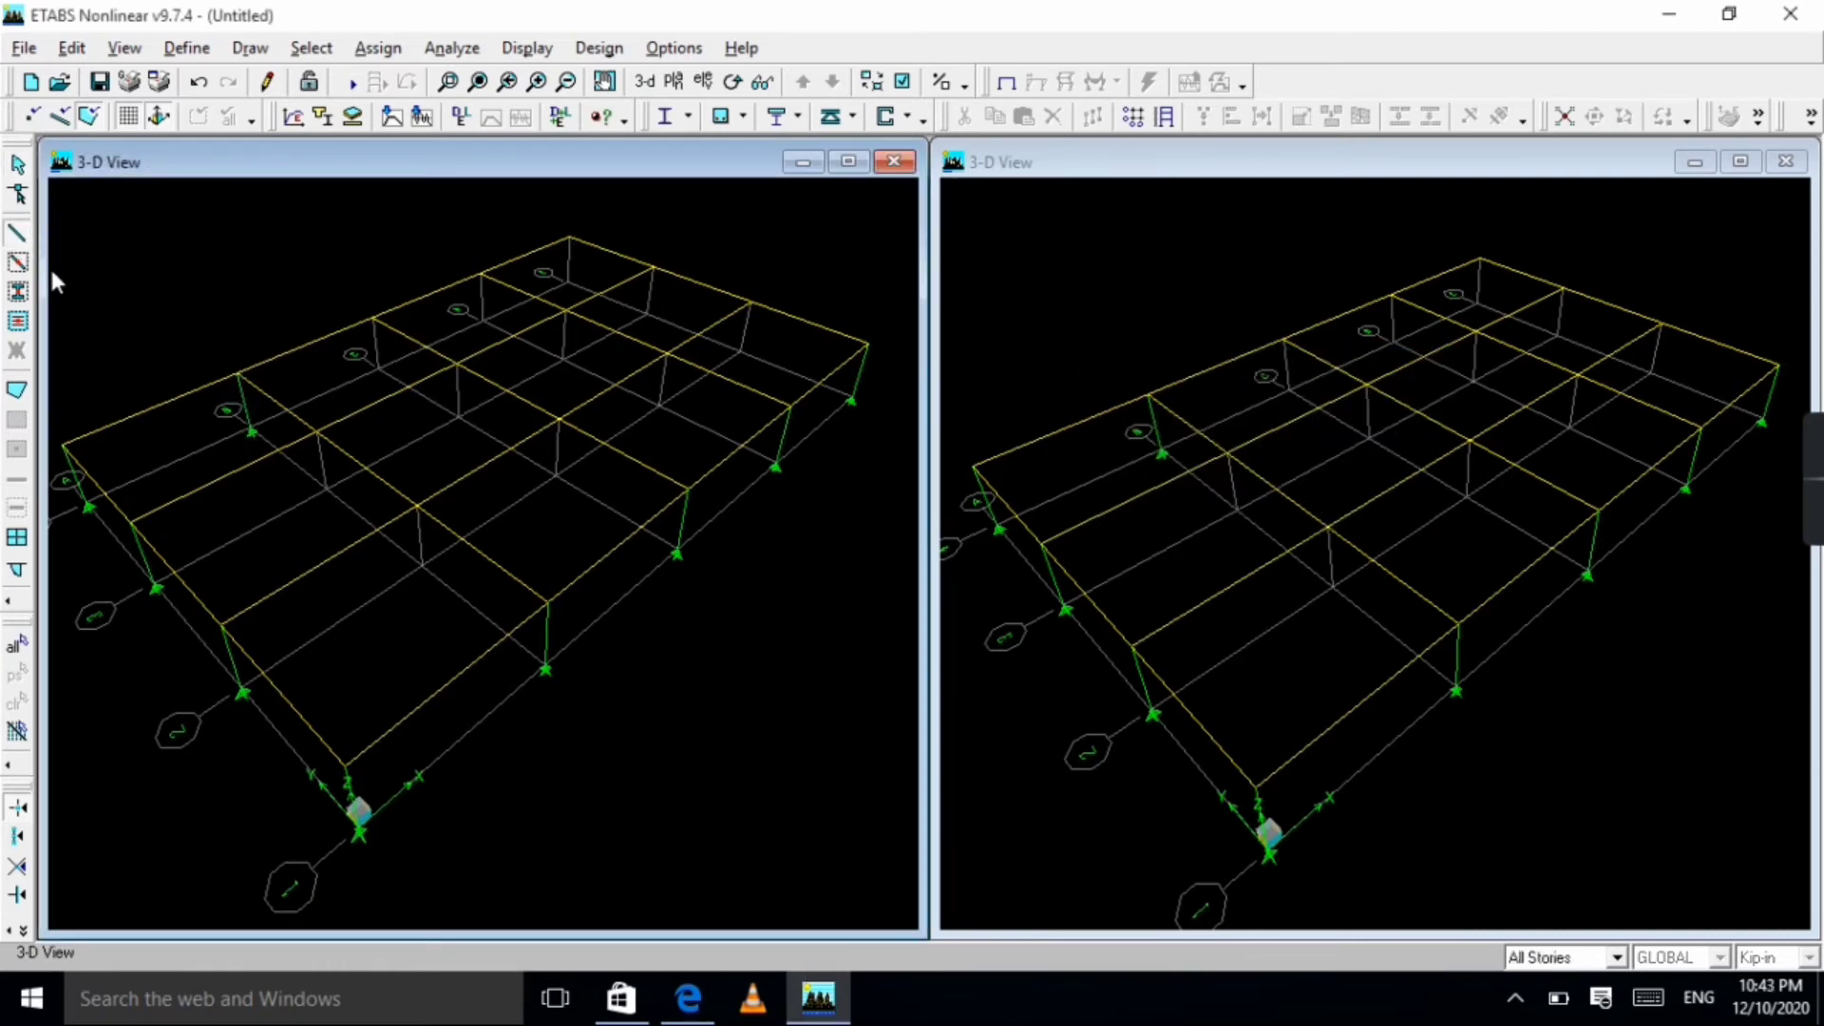
pyautogui.click(316, 431)
pyautogui.click(327, 487)
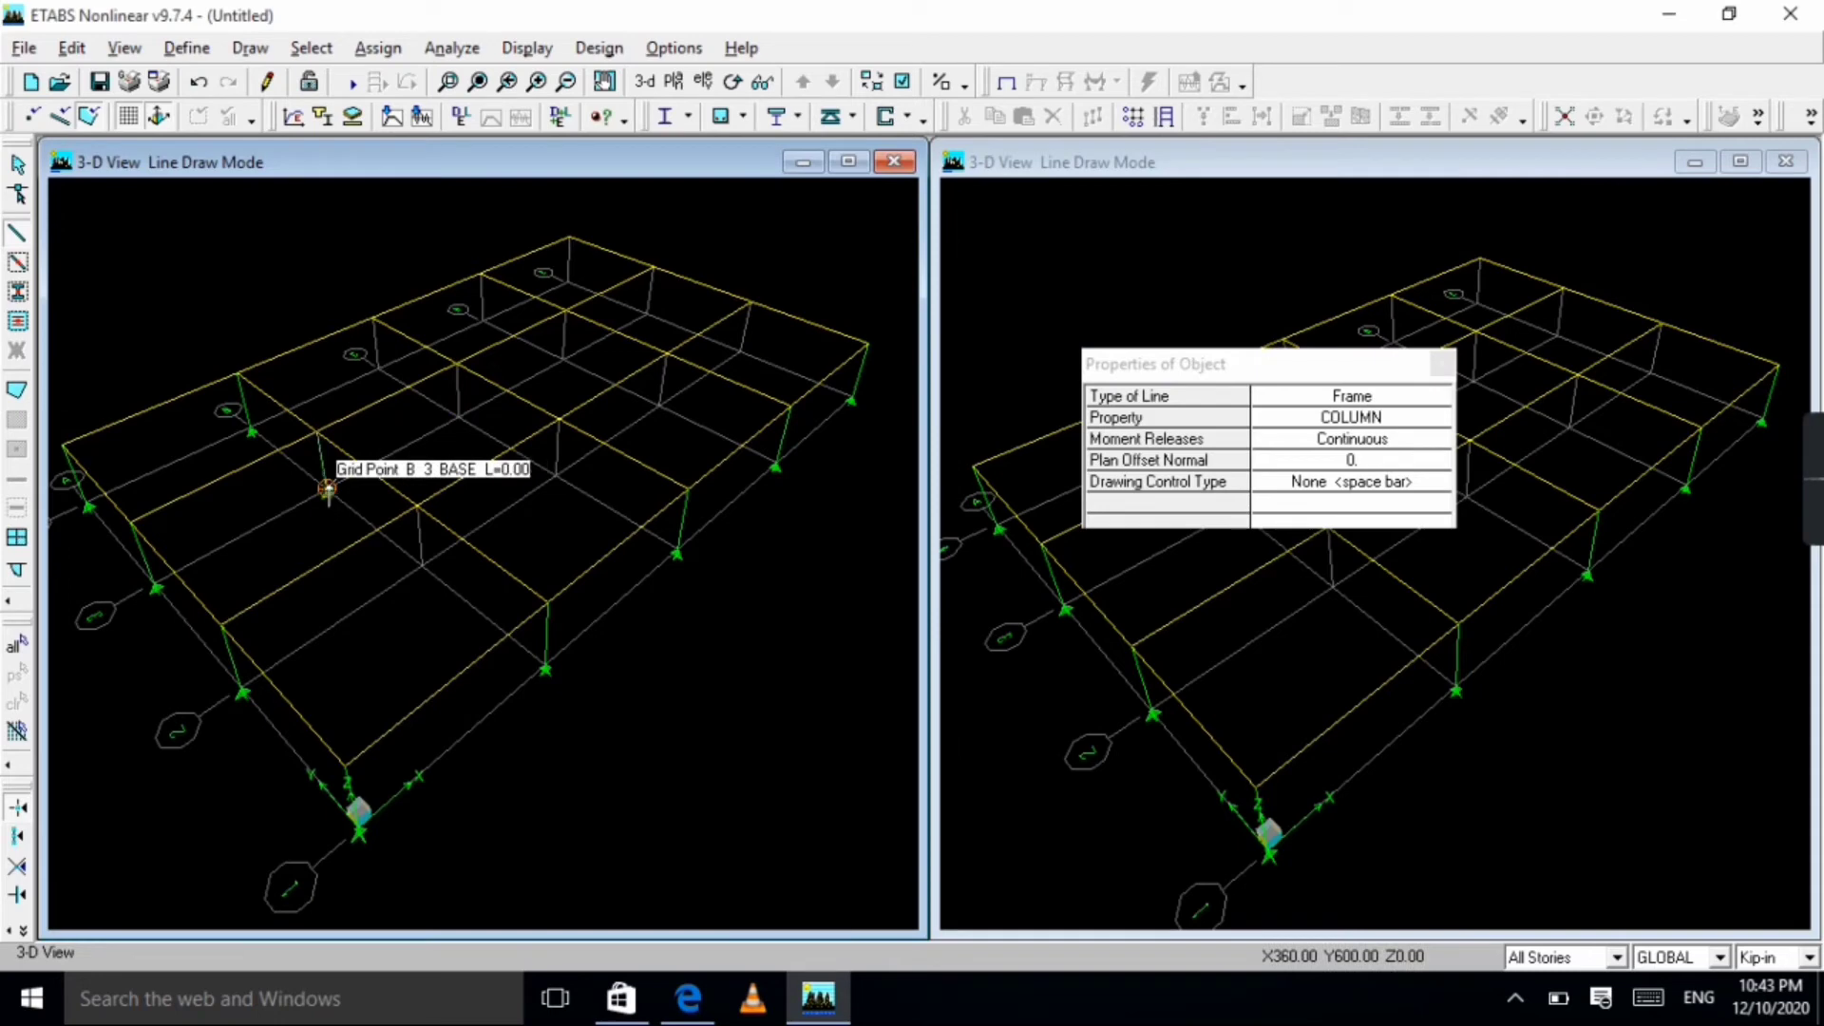
pyautogui.press('Escape')
pyautogui.click(21, 237)
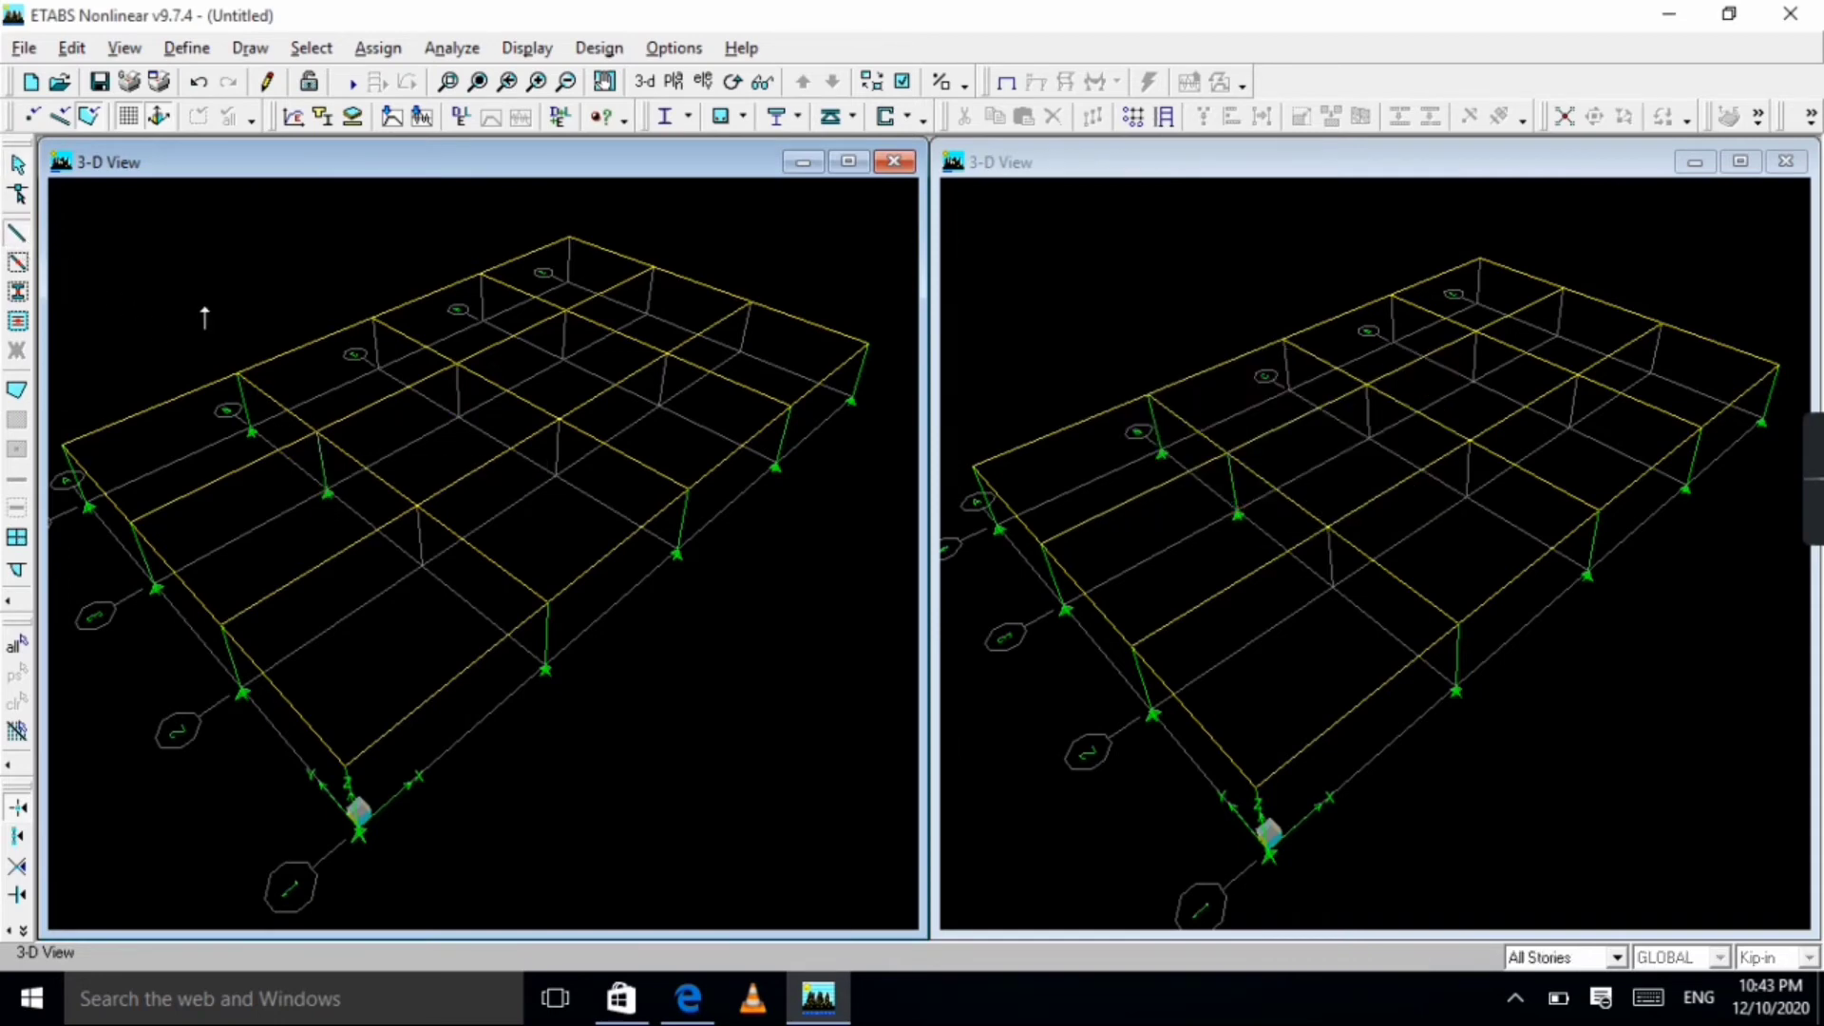
pyautogui.click(428, 501)
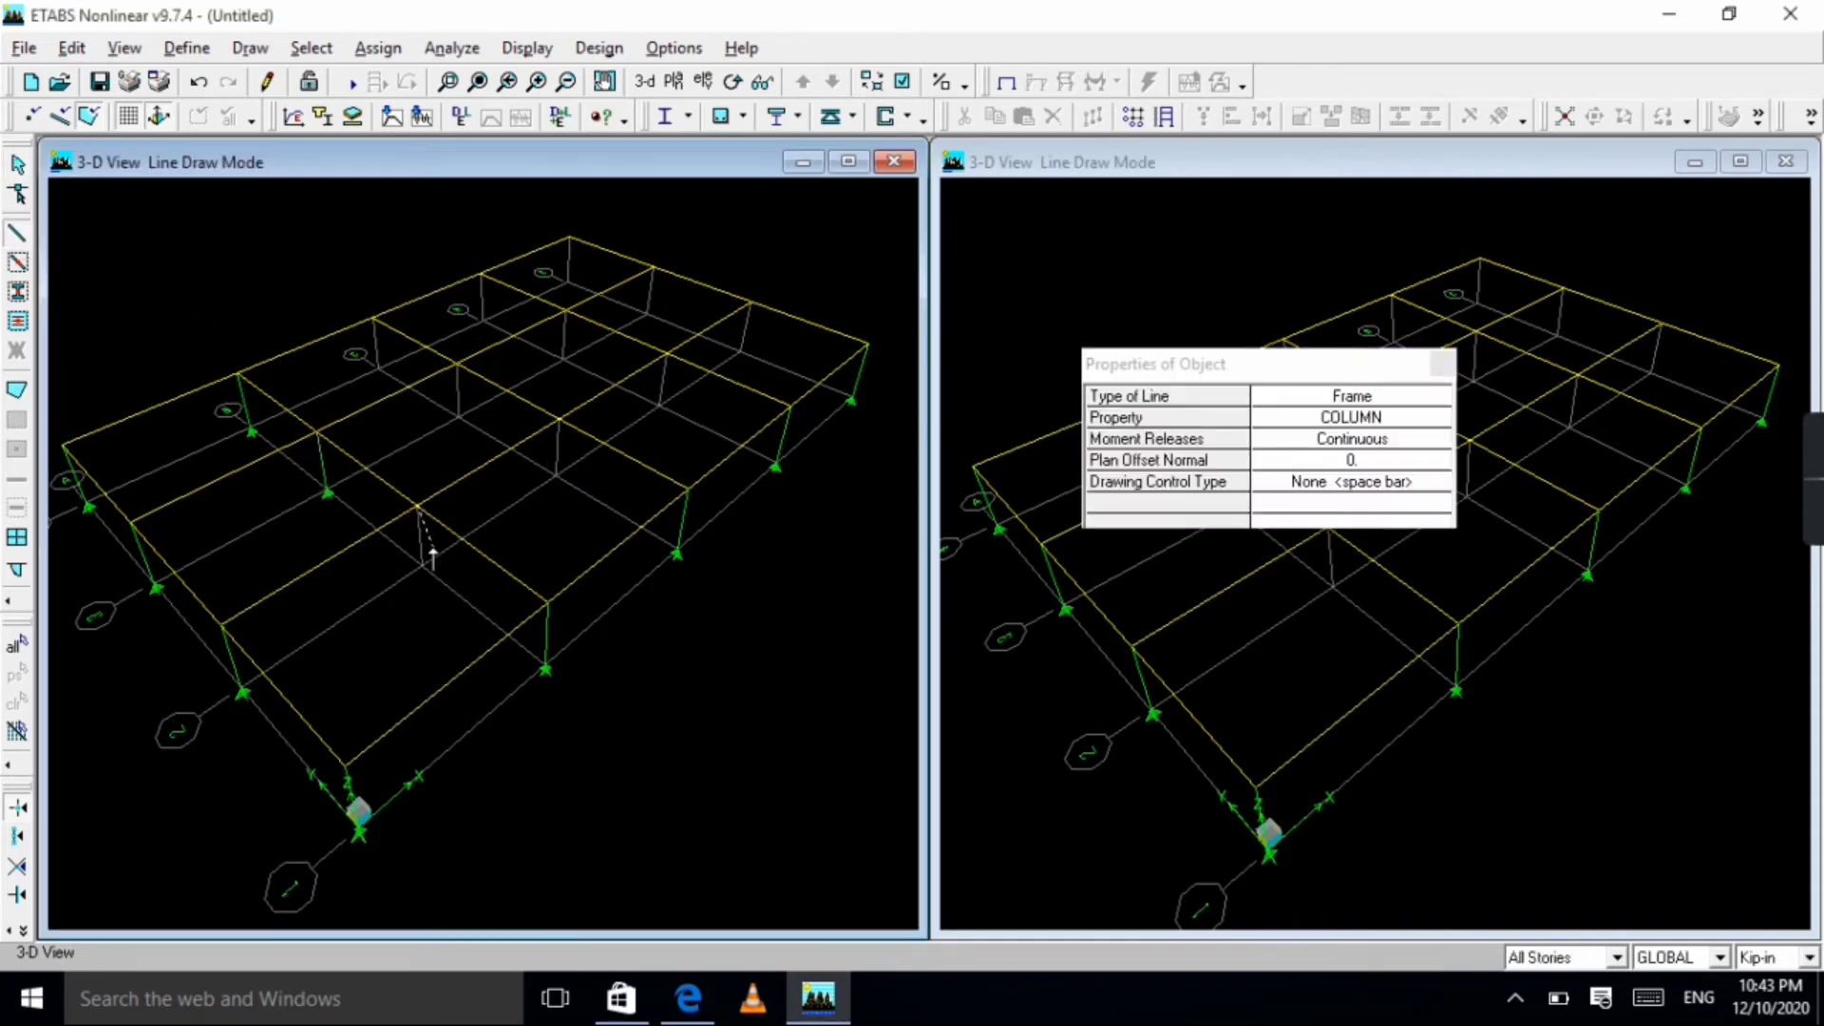
pyautogui.click(425, 560)
pyautogui.press('Escape')
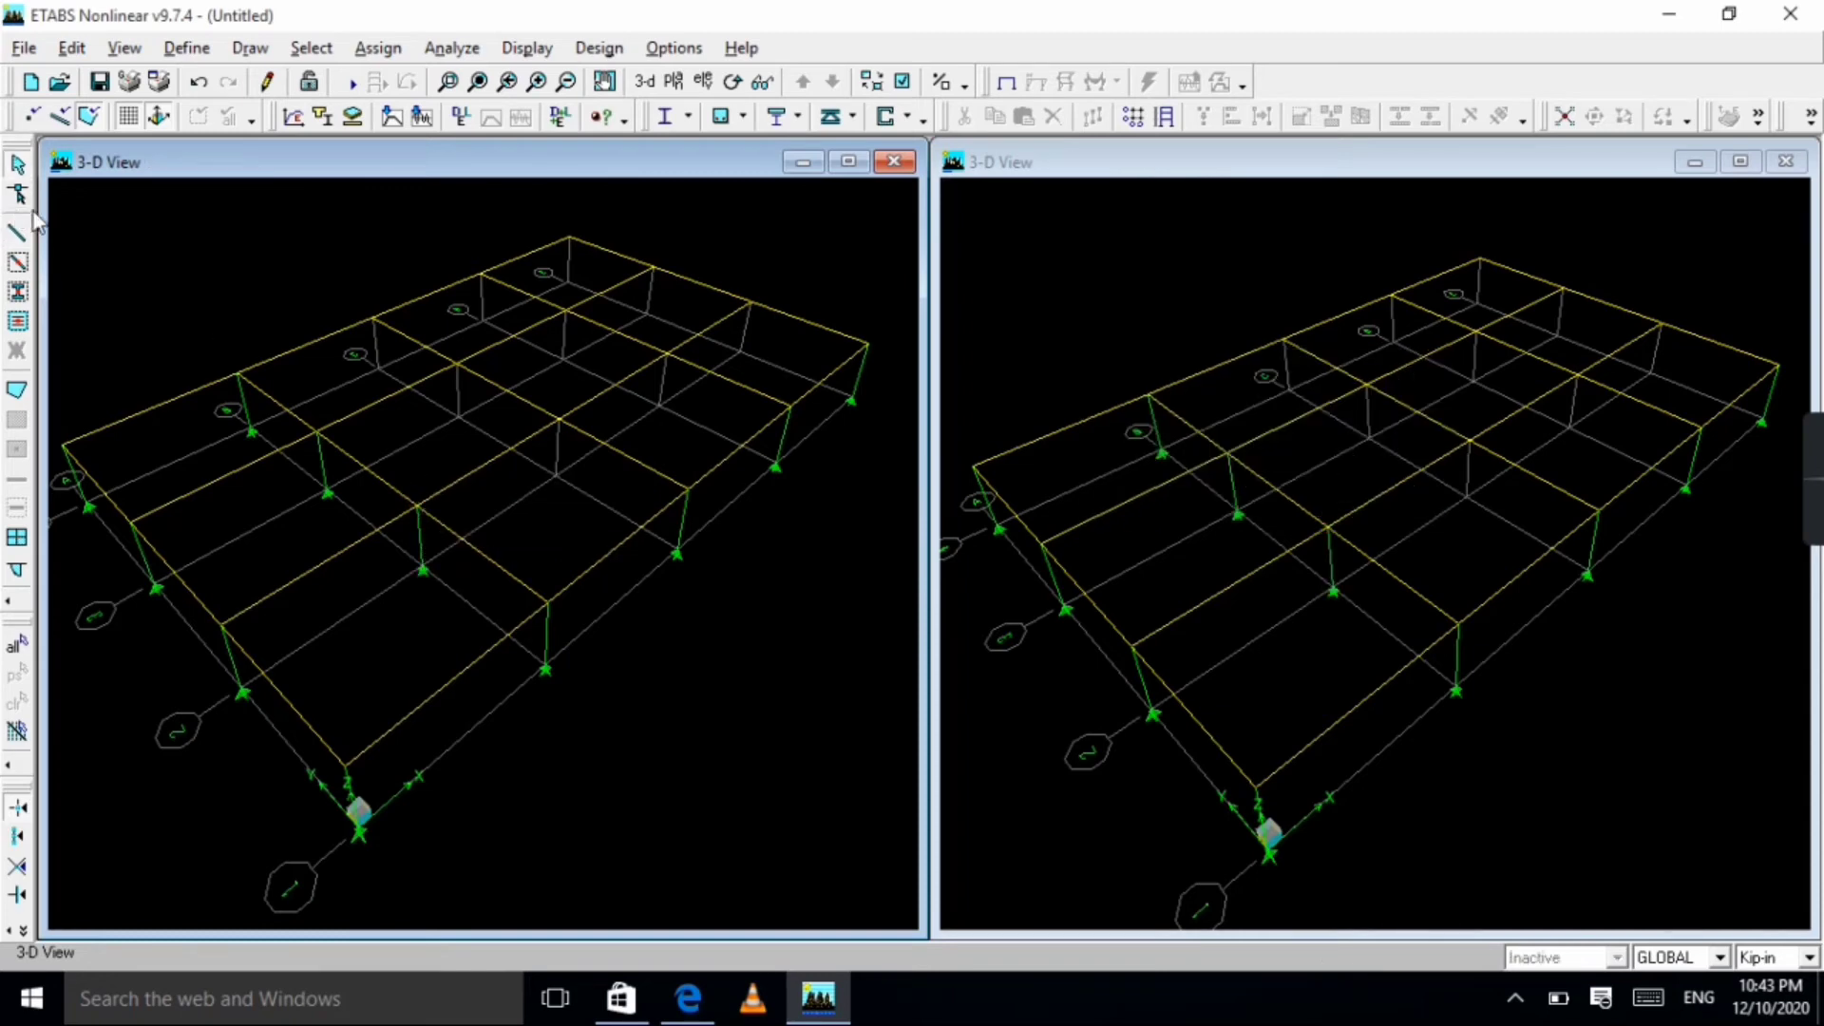
# Draw the remaining columns along grid line C from STORY1 down to BASE at points C4, C3 and C2.
pyautogui.click(370, 316)
pyautogui.click(380, 372)
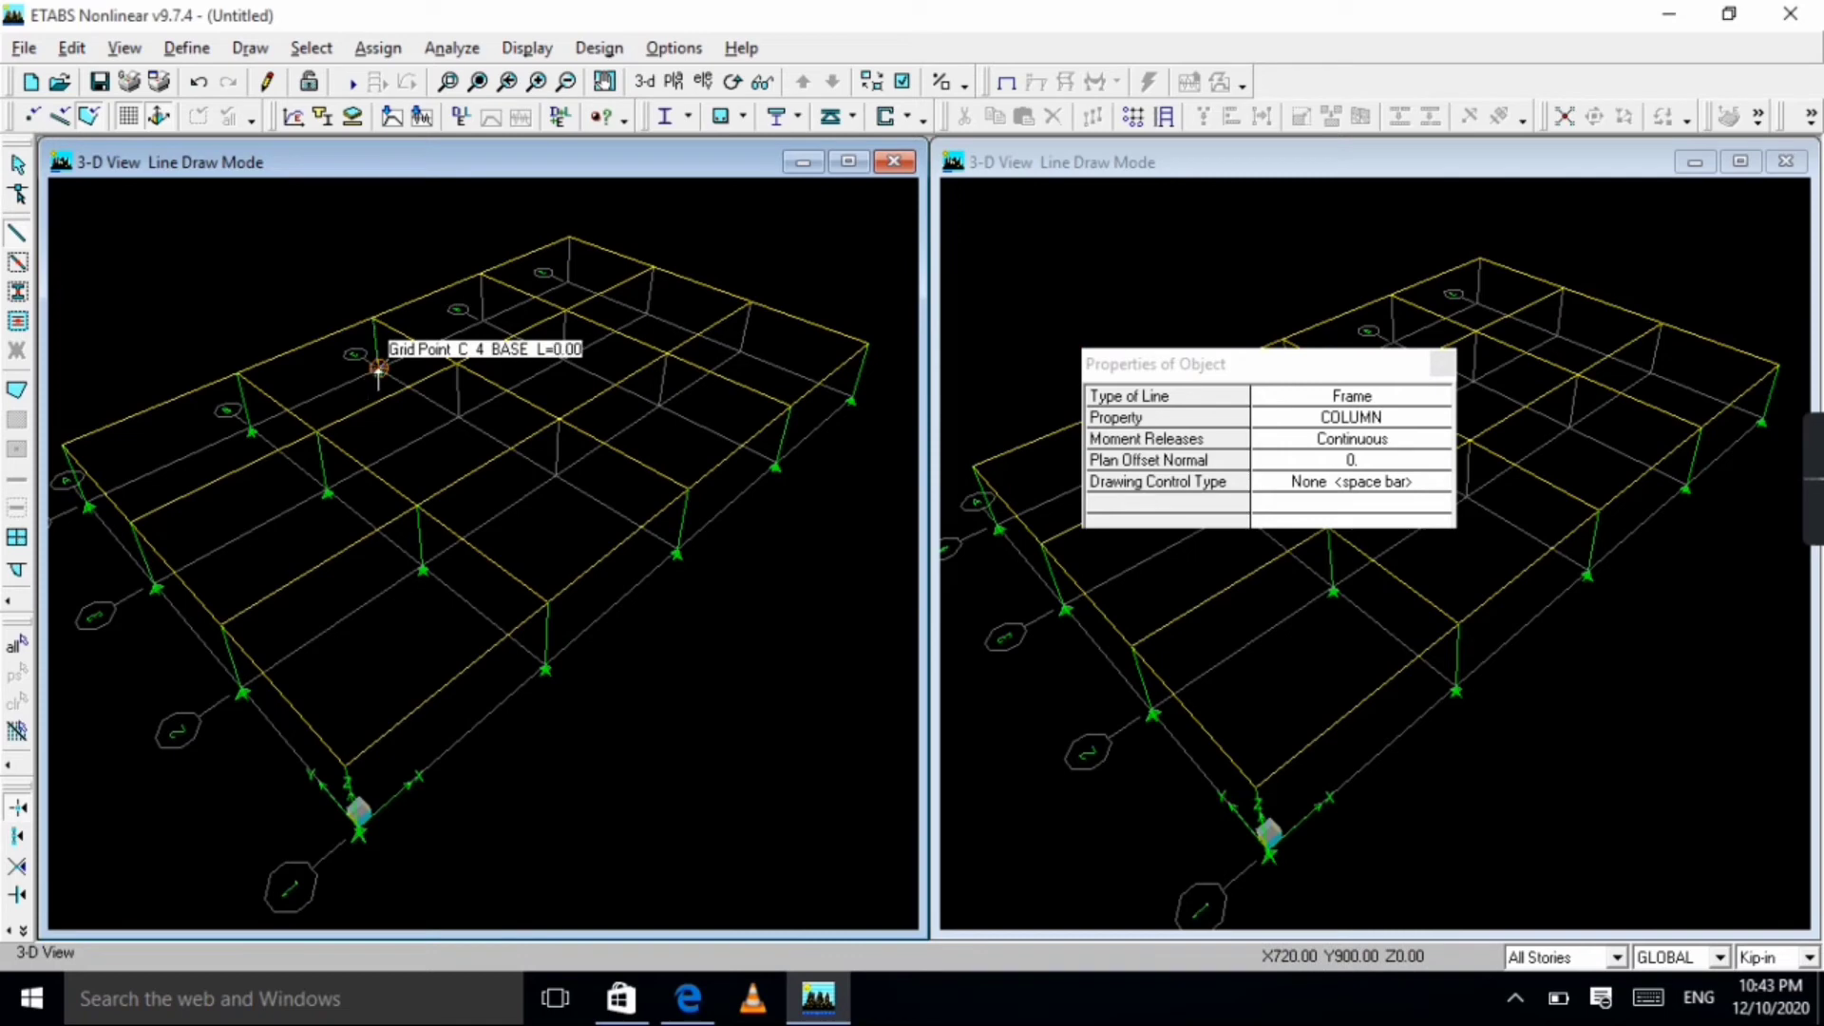
pyautogui.press('Escape')
pyautogui.click(17, 233)
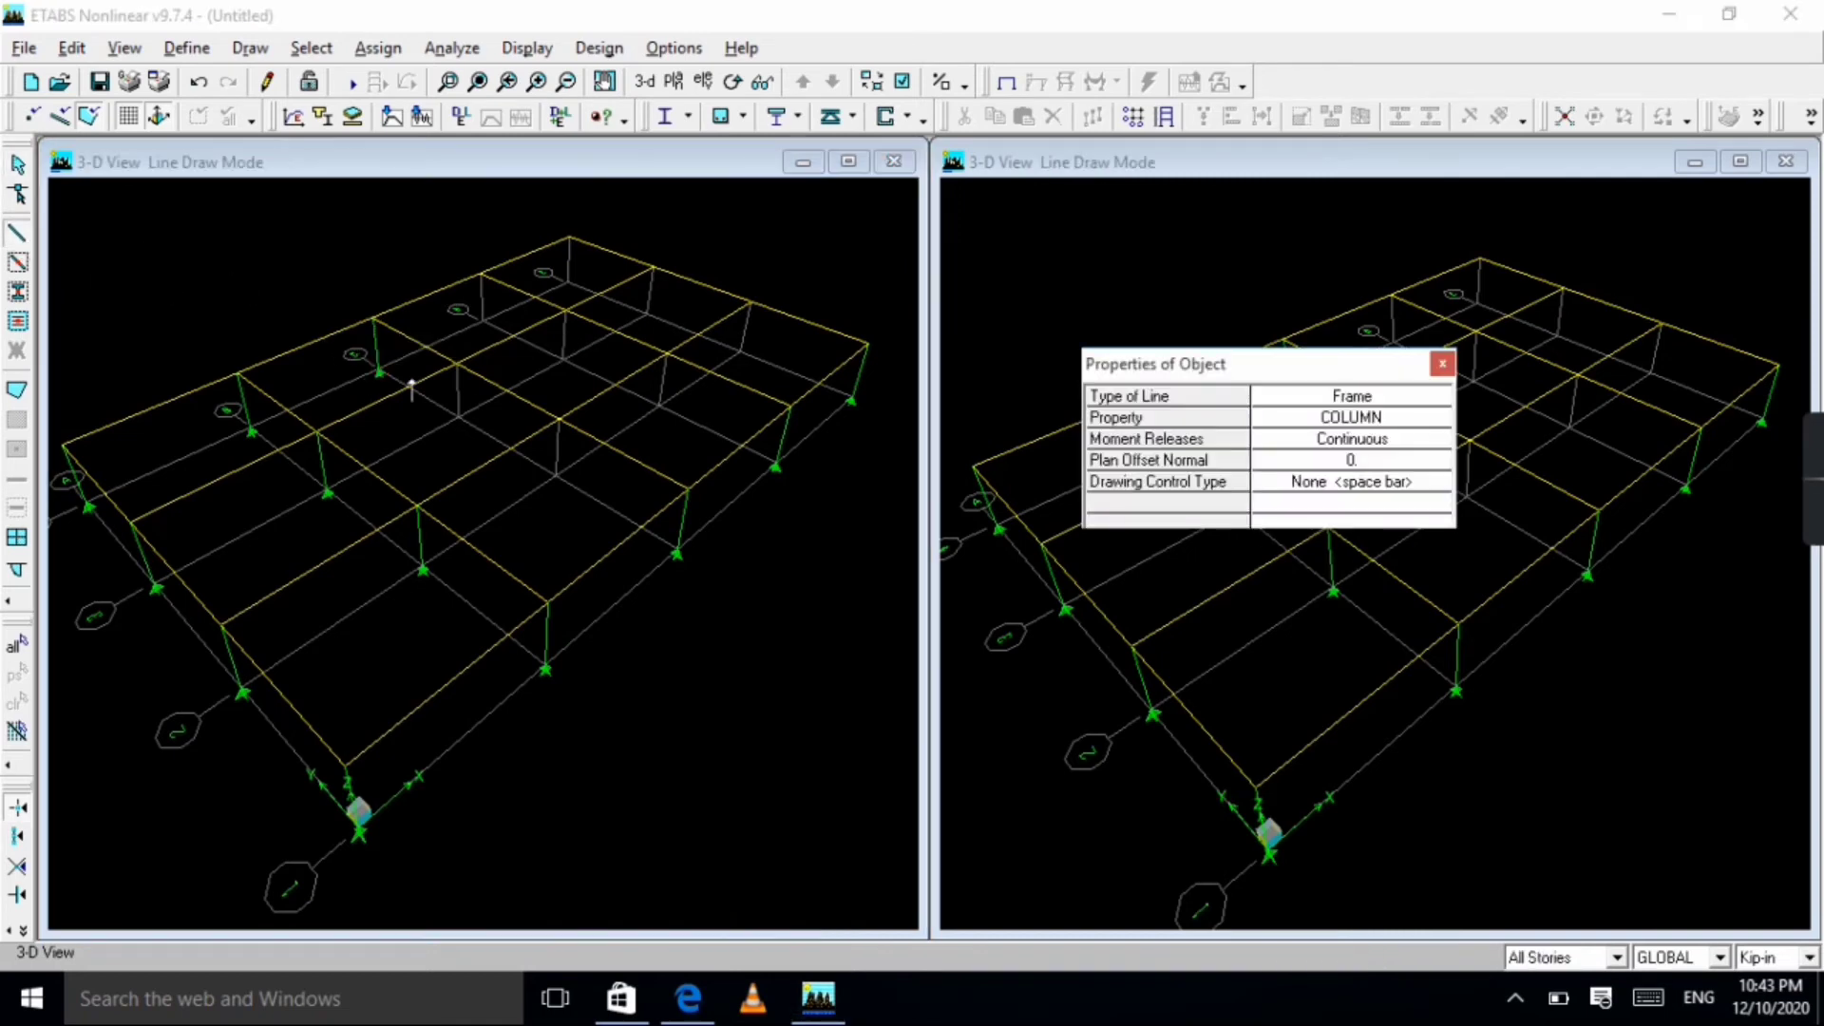
pyautogui.click(458, 364)
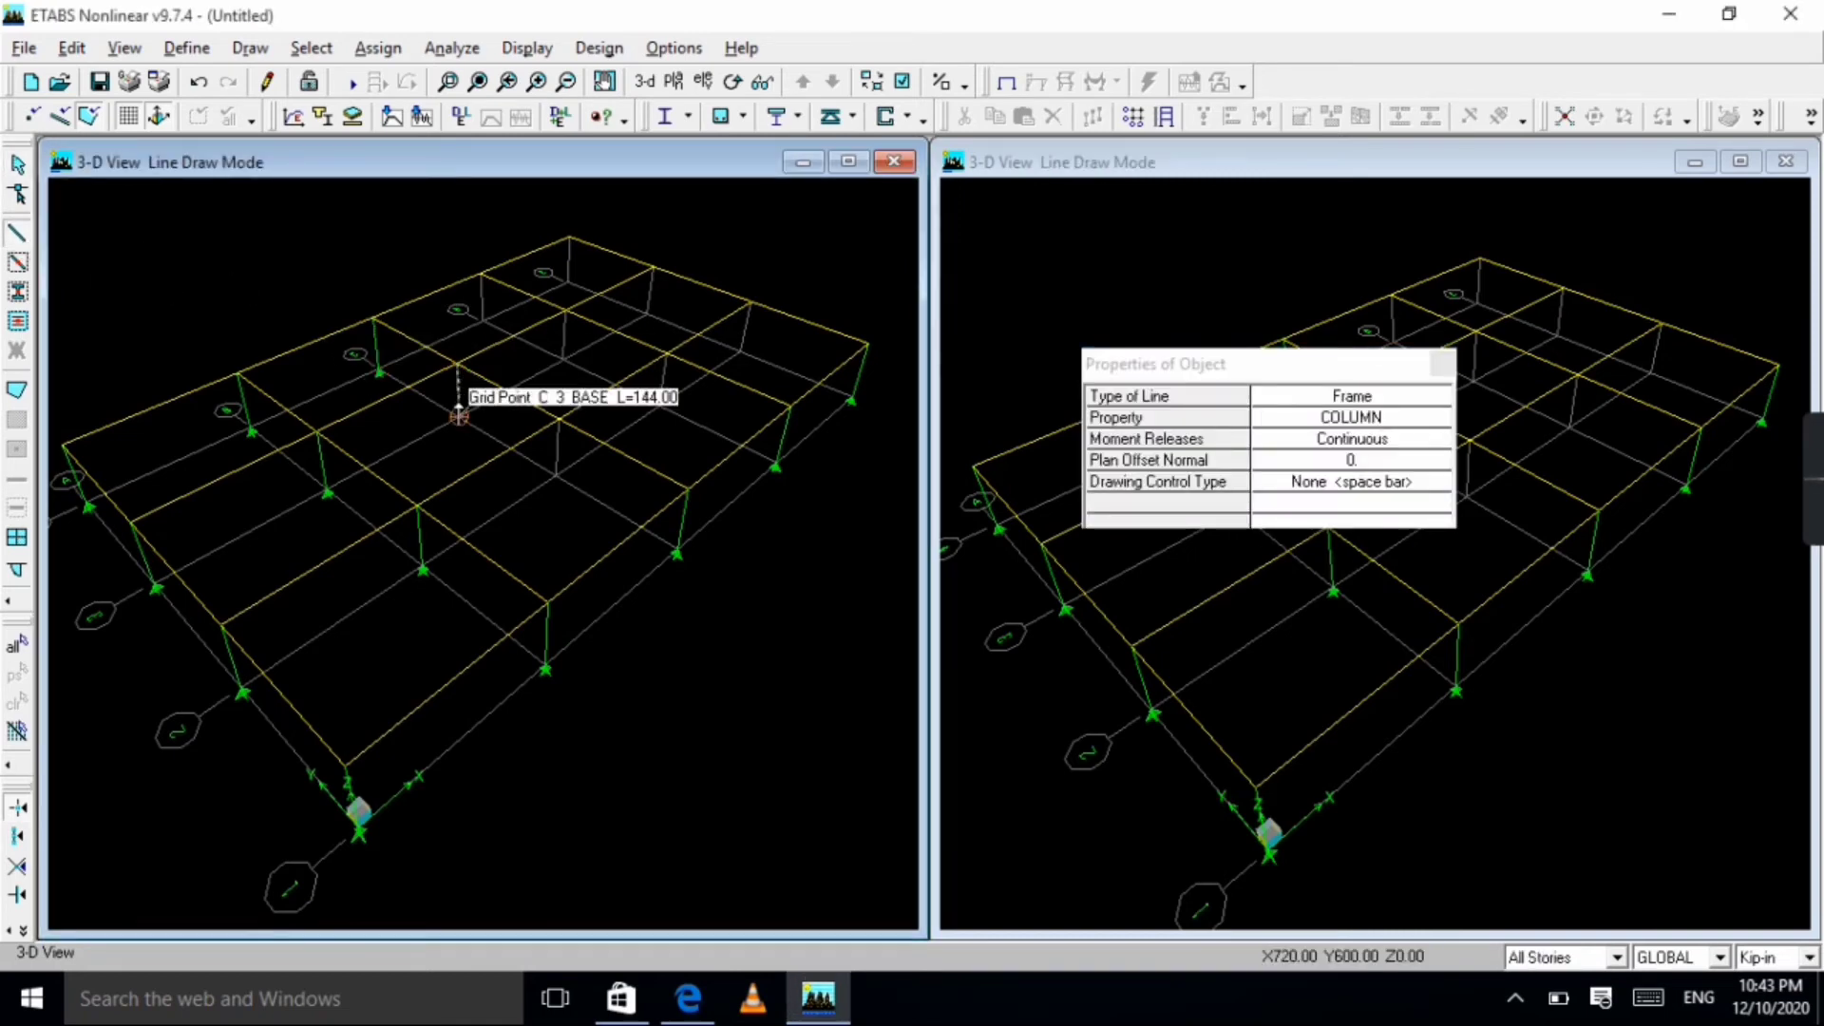
pyautogui.click(458, 415)
pyautogui.press('Escape')
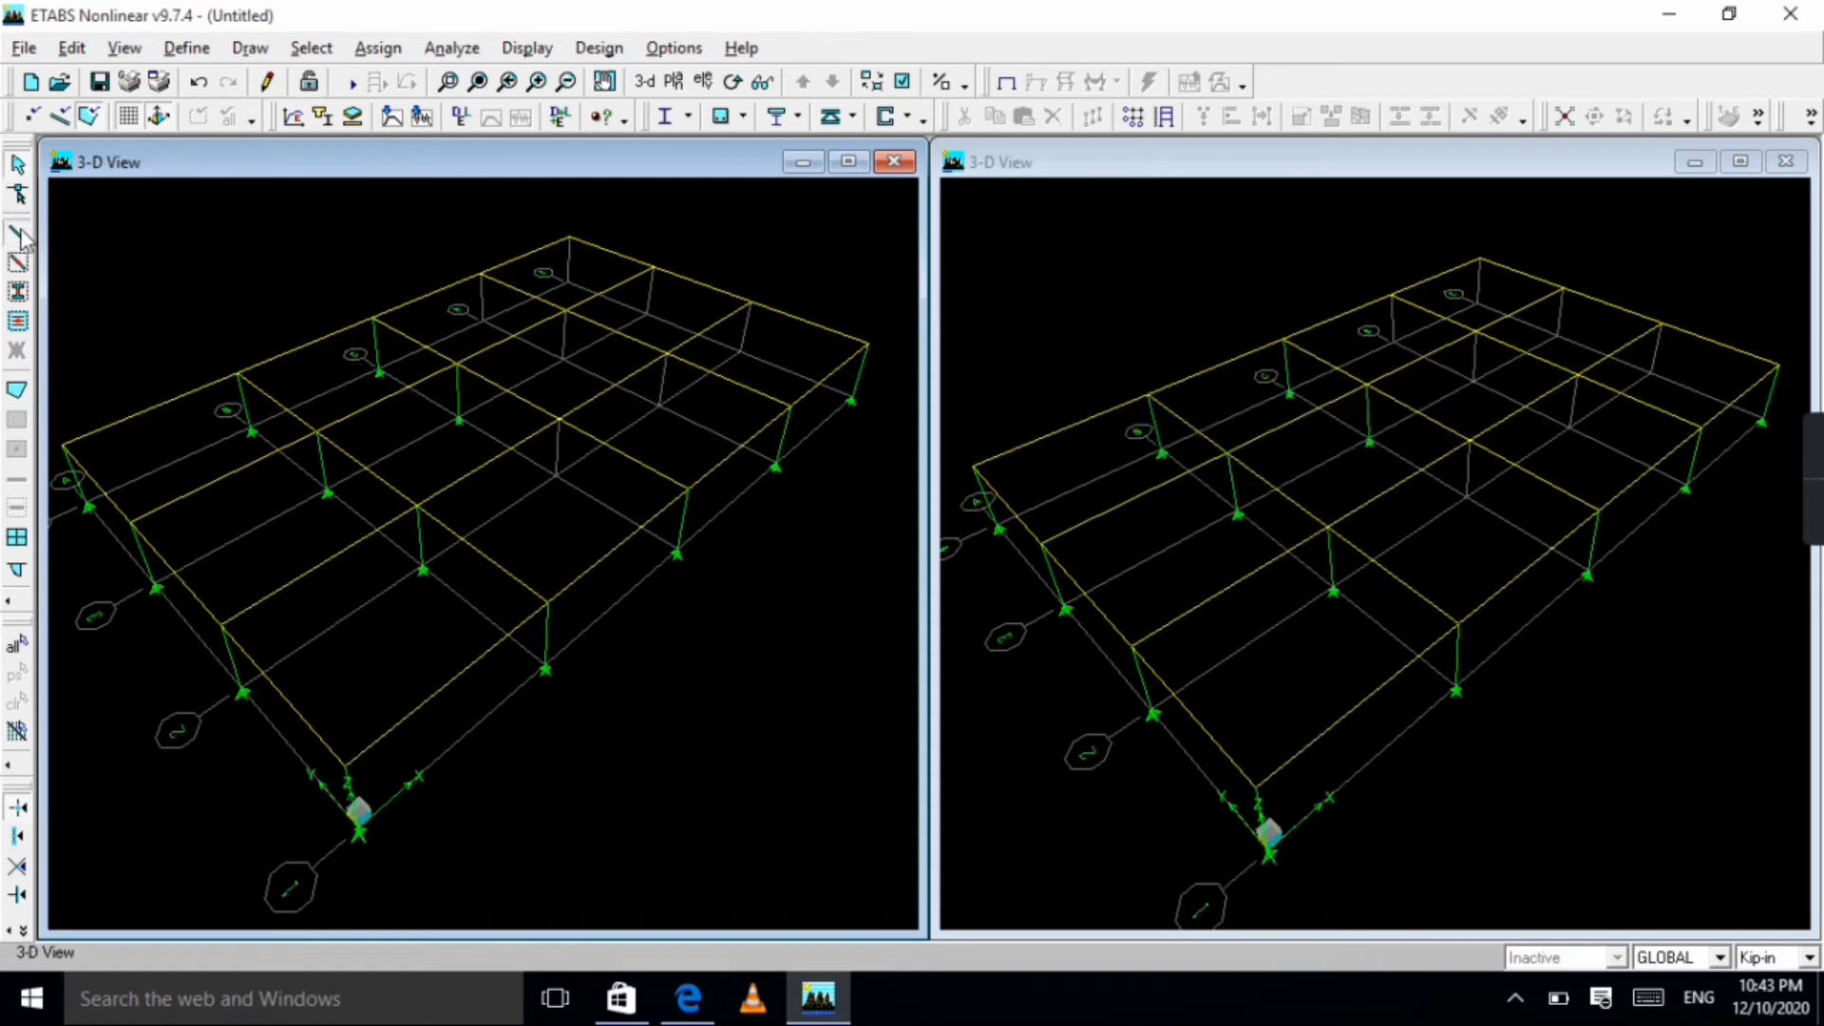
pyautogui.click(17, 233)
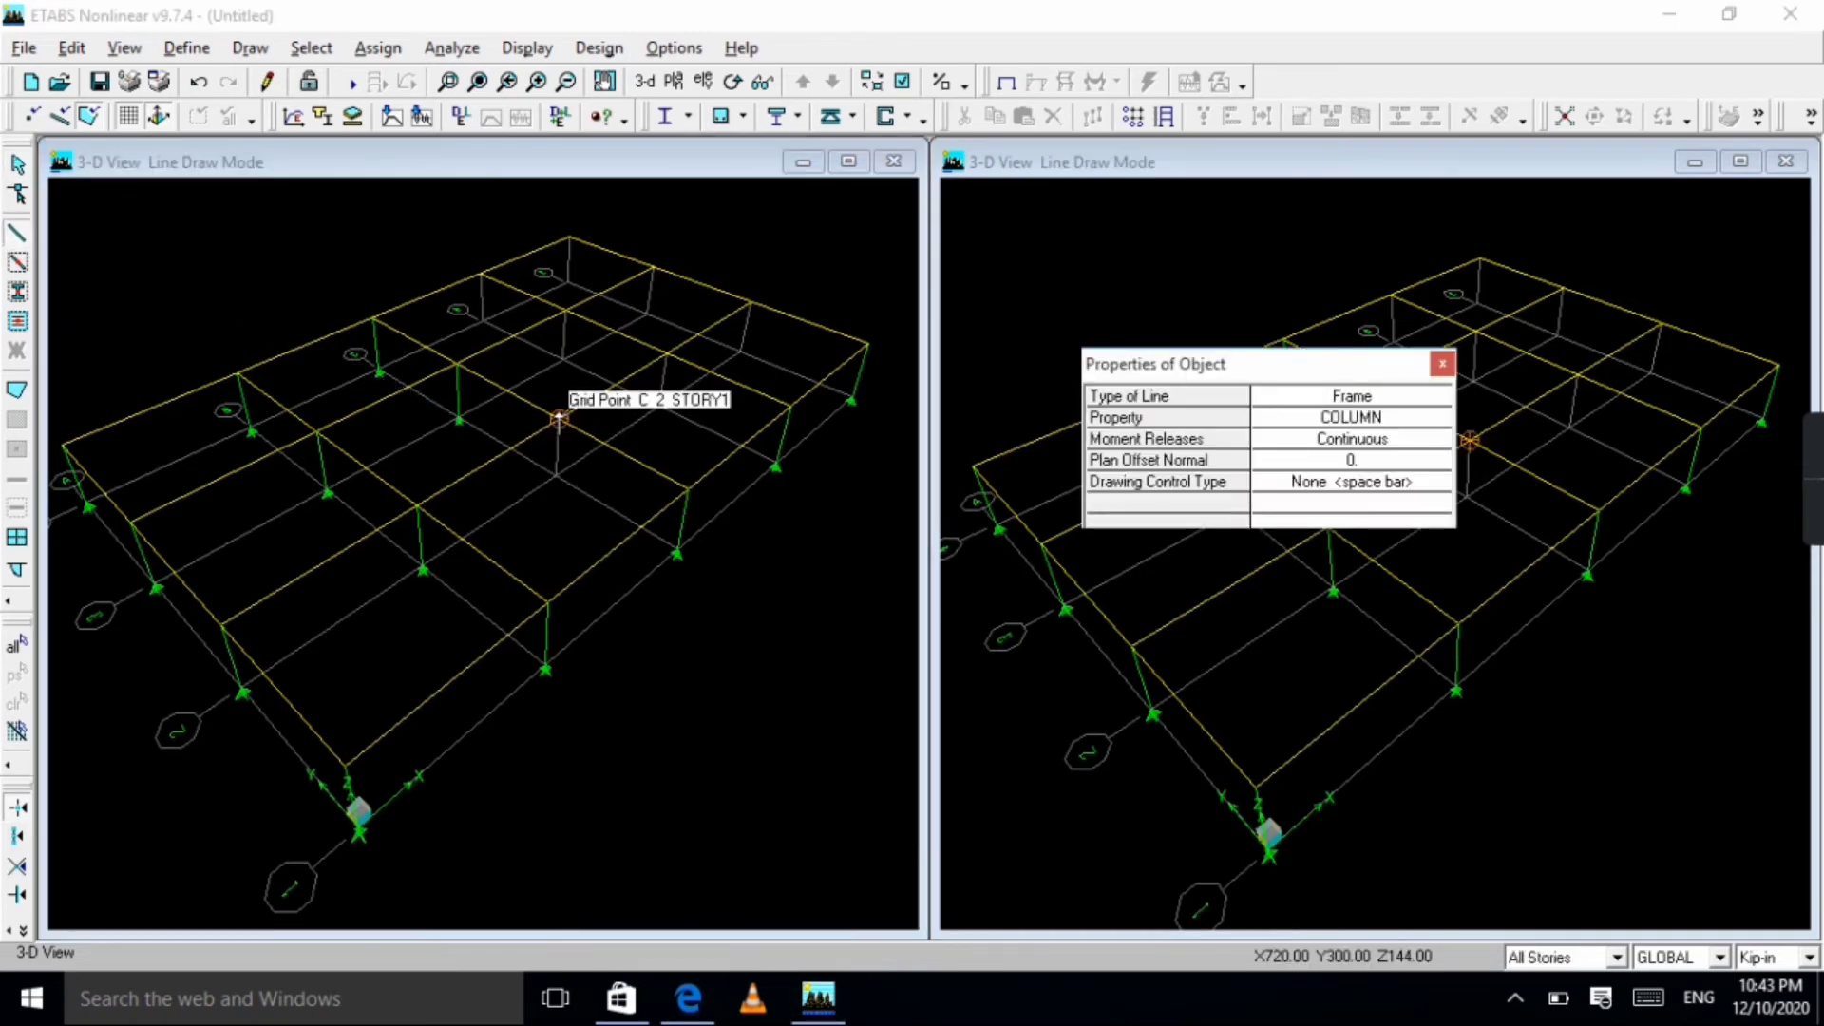
pyautogui.click(560, 418)
pyautogui.click(557, 479)
pyautogui.press('Escape')
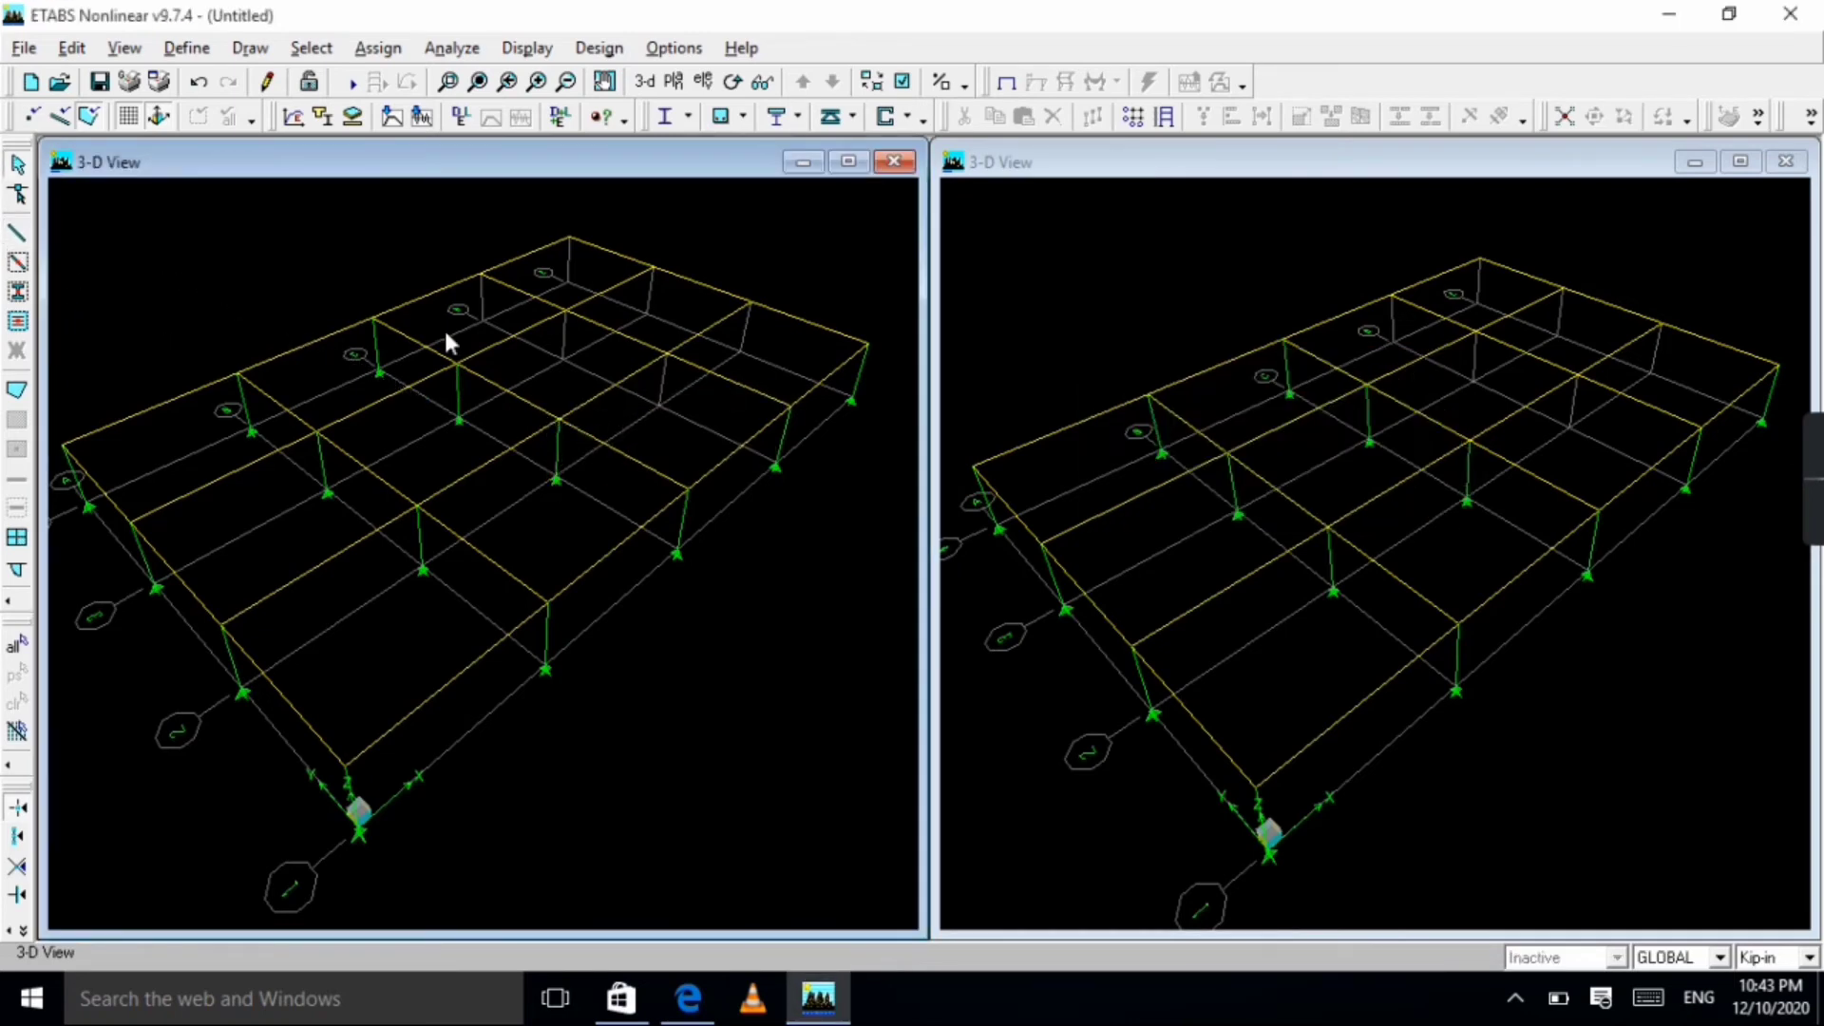
# Draw the remaining columns along grid line D from STORY1 down to BASE at points D2, D3 and D4.
pyautogui.click(17, 233)
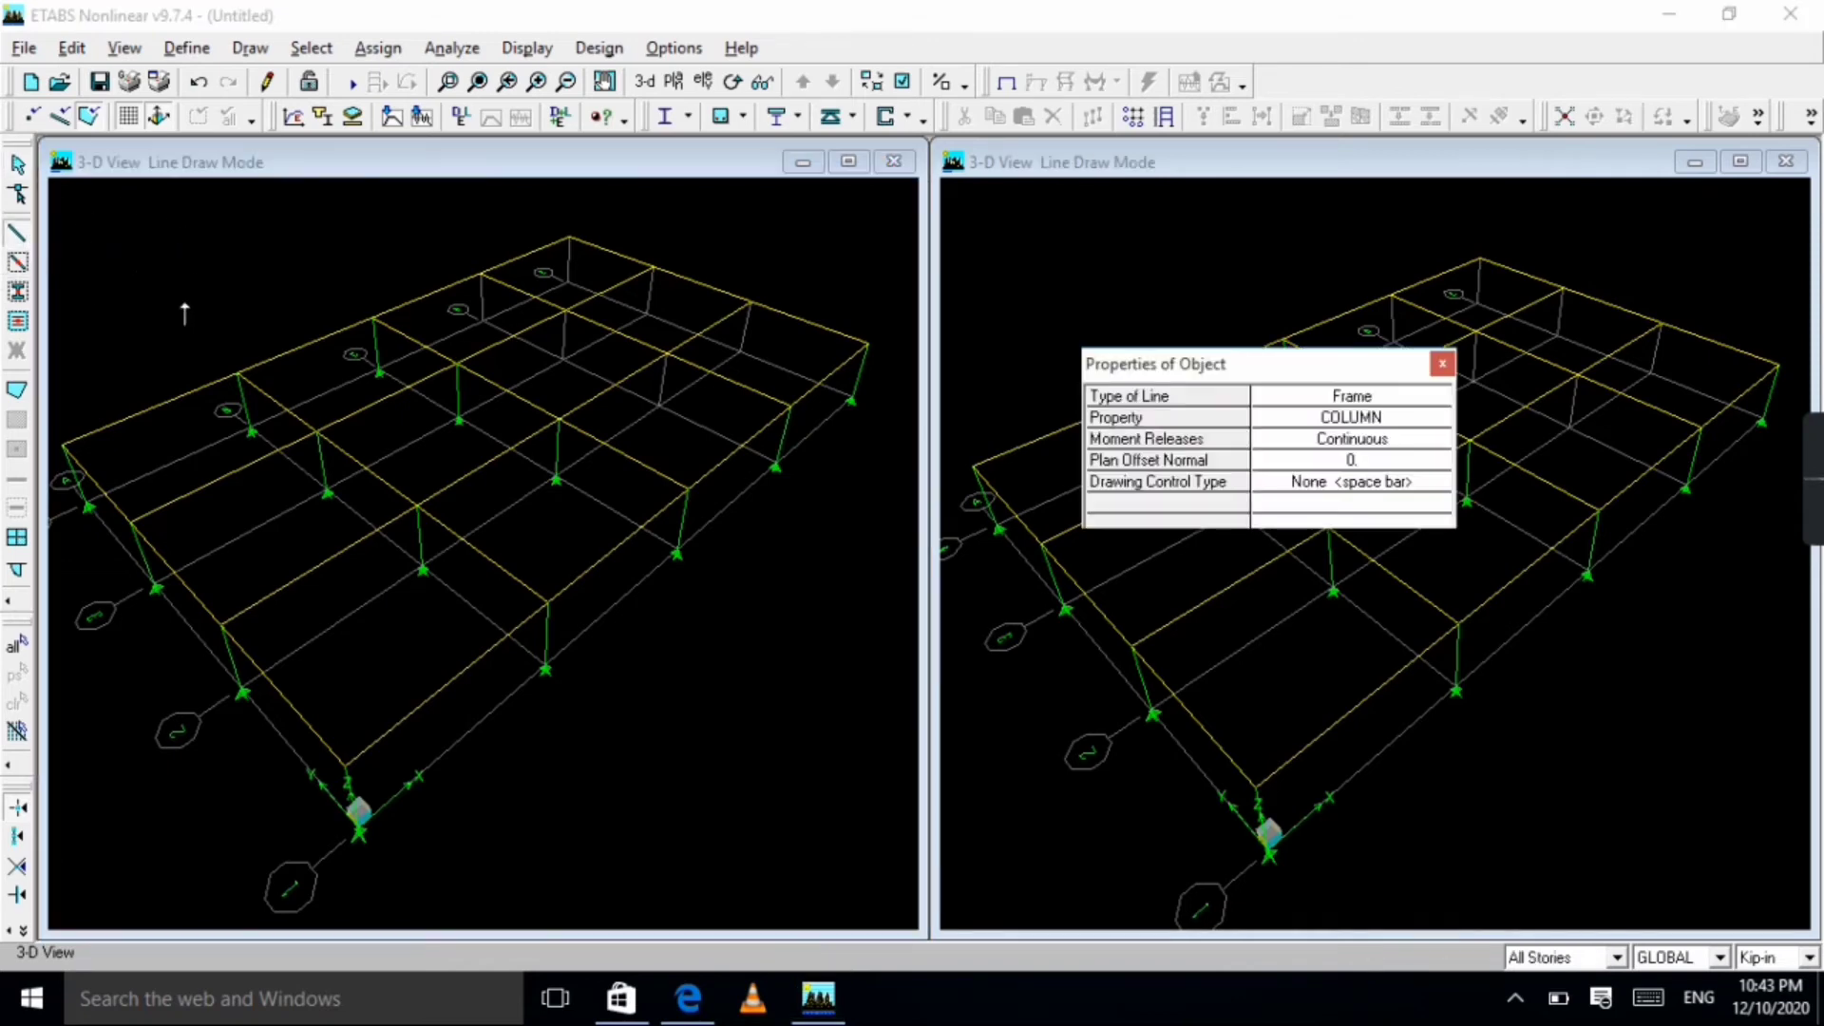
pyautogui.click(667, 354)
pyautogui.click(661, 407)
pyautogui.press('Escape')
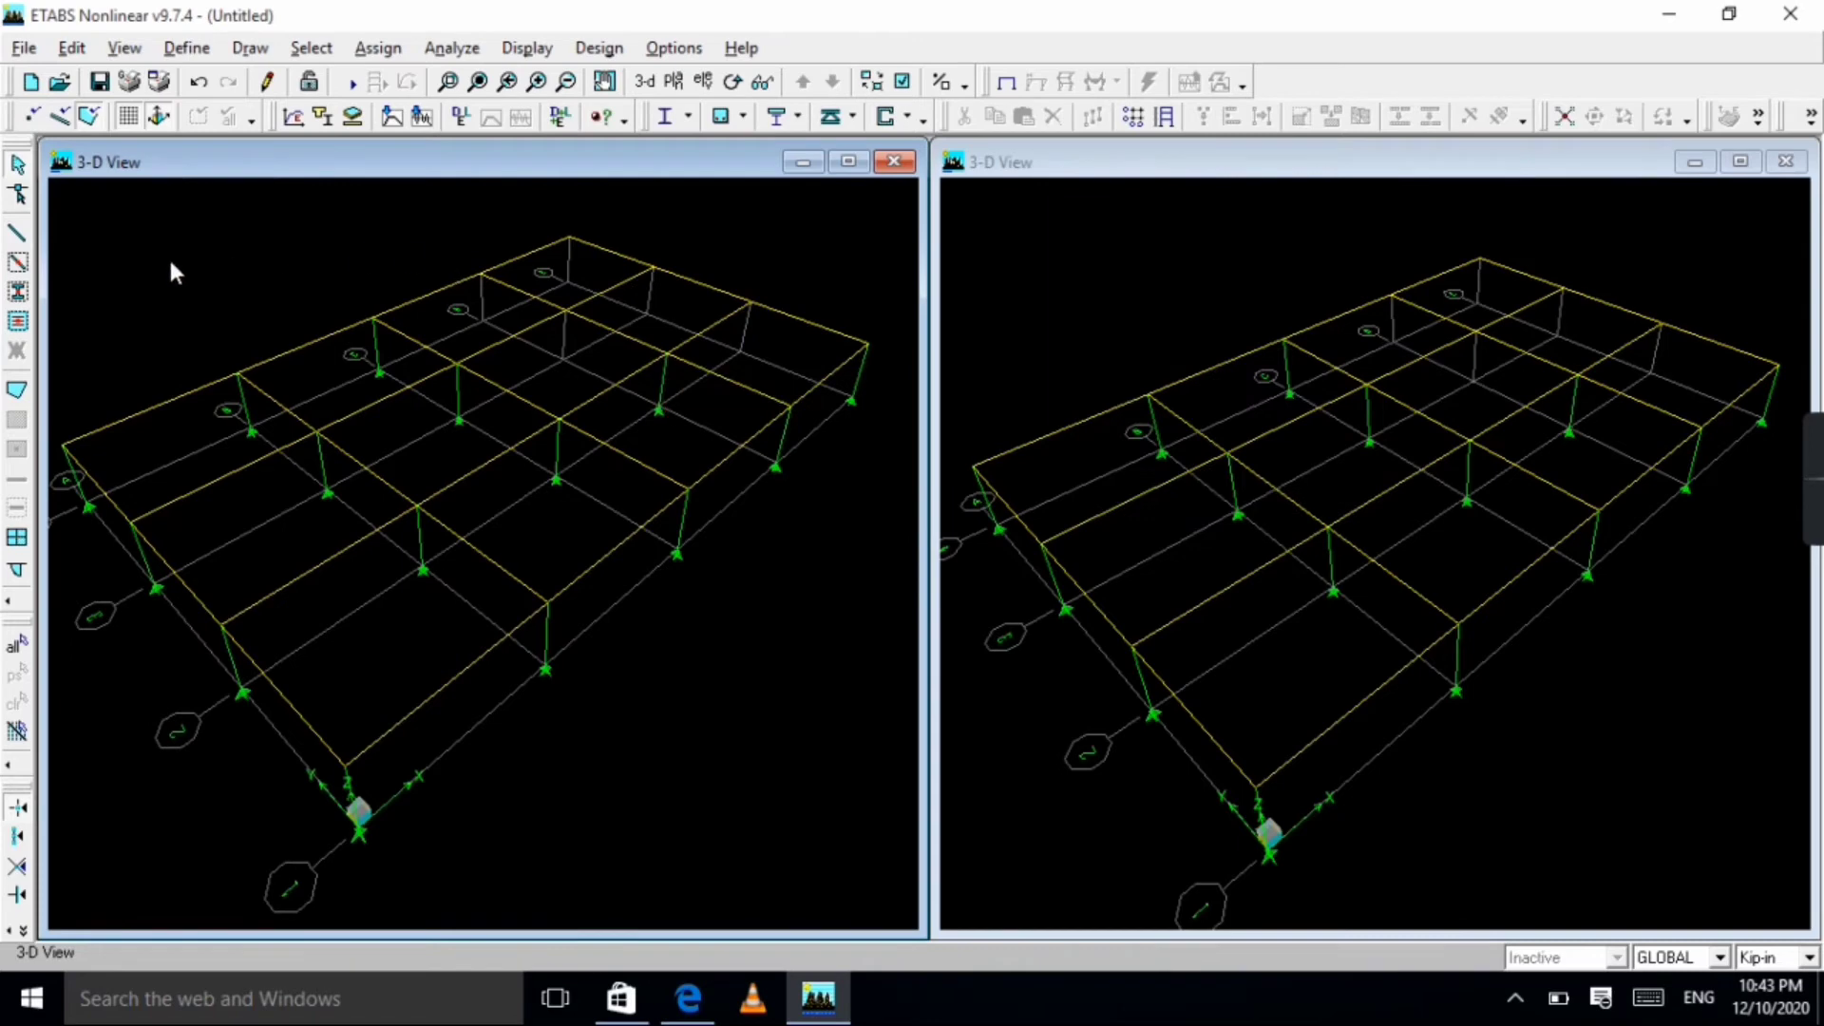
pyautogui.click(15, 236)
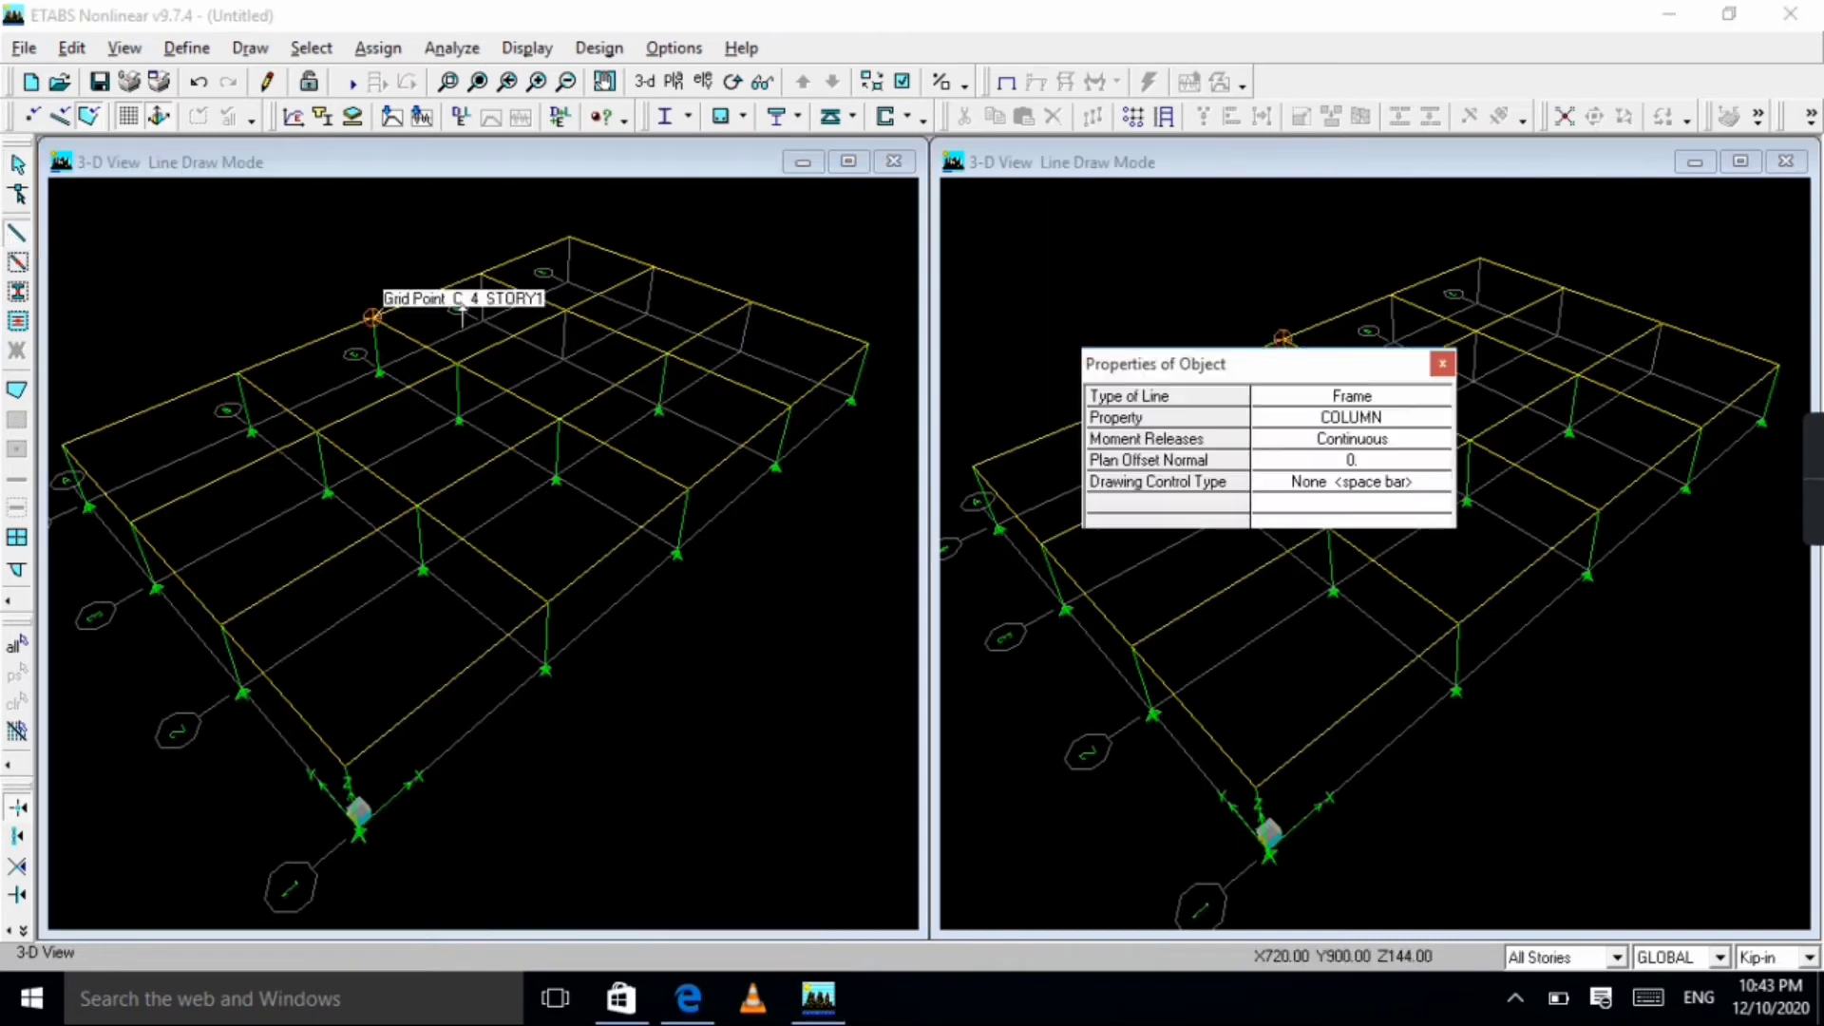
pyautogui.click(564, 308)
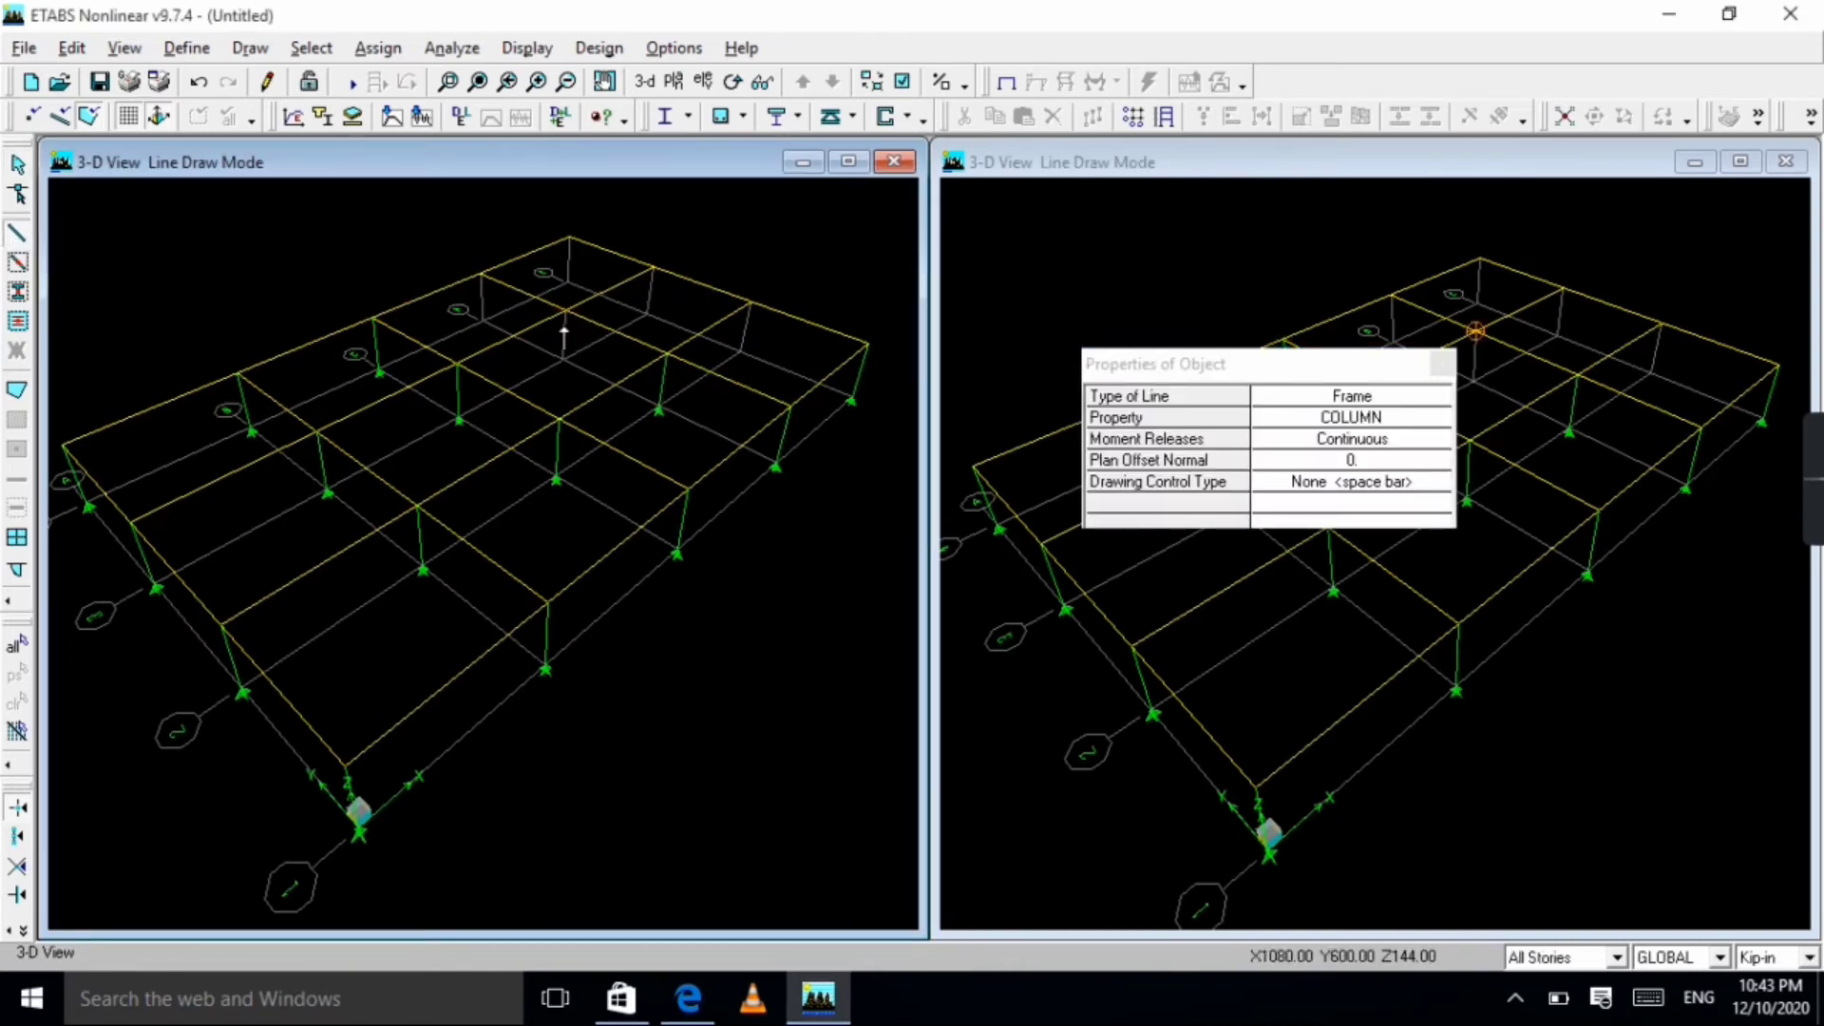
pyautogui.click(562, 362)
pyautogui.press('Escape')
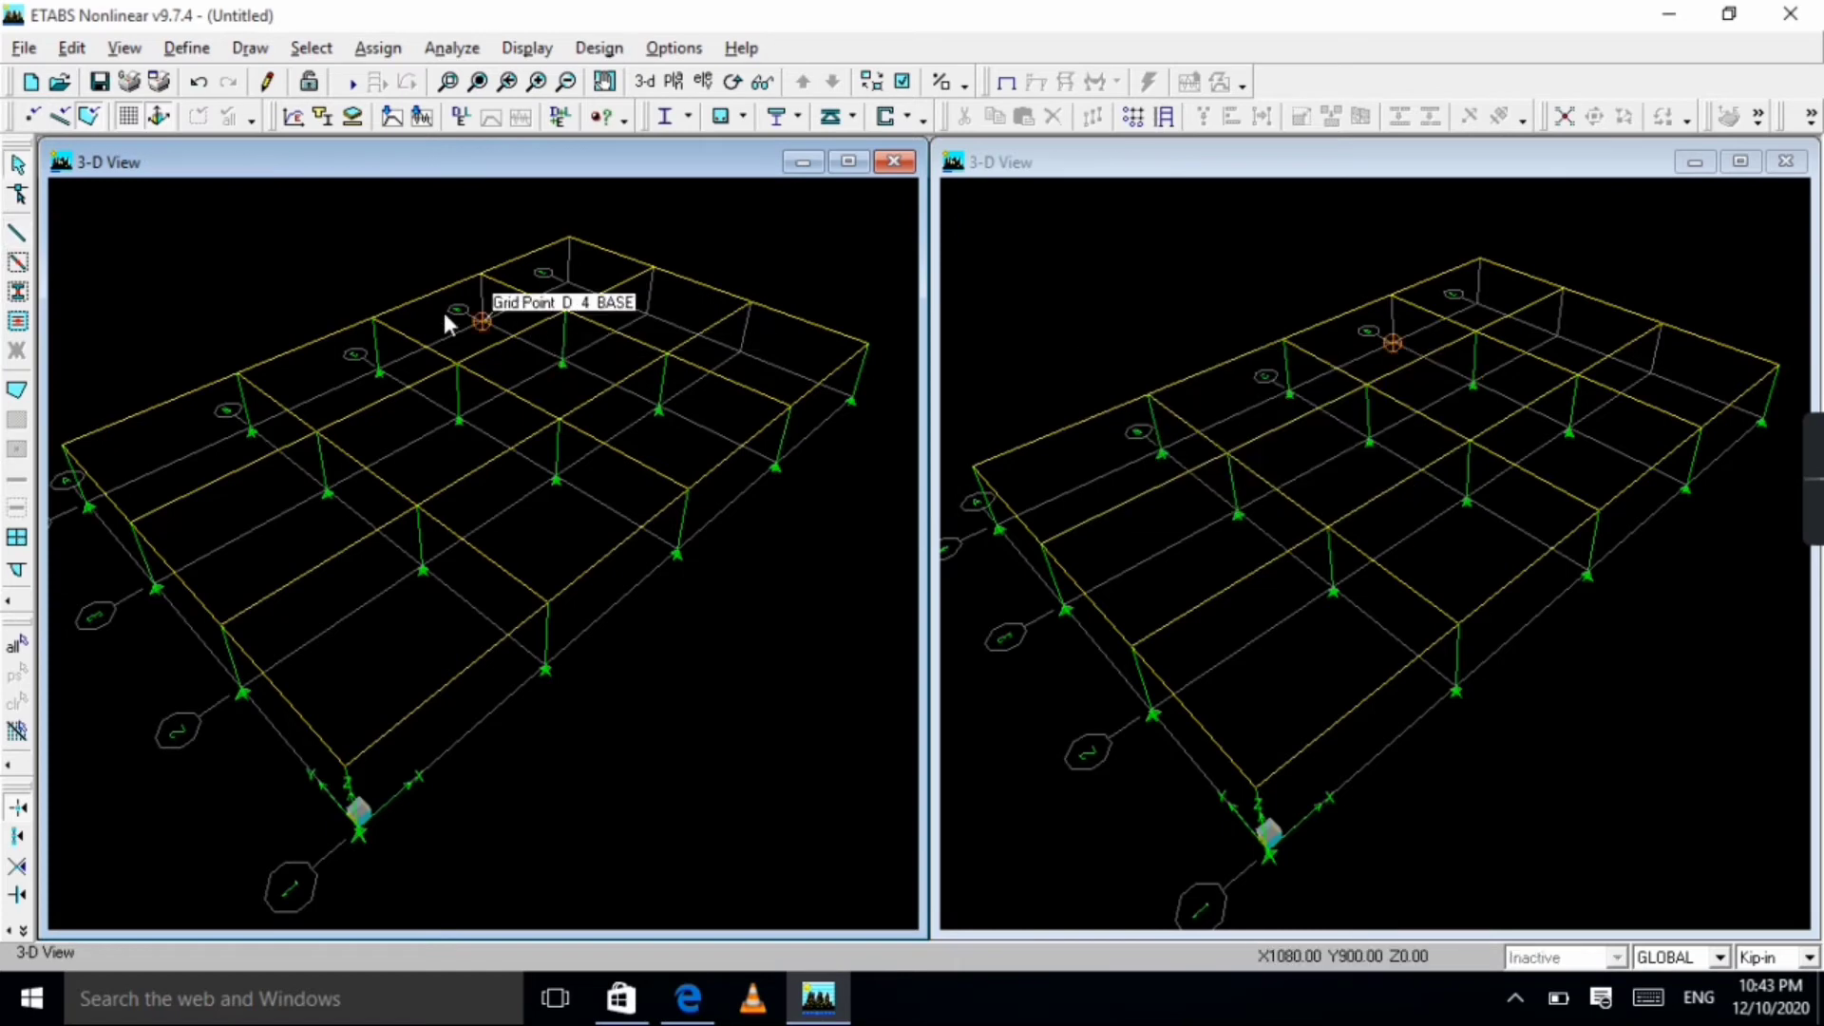
pyautogui.click(16, 235)
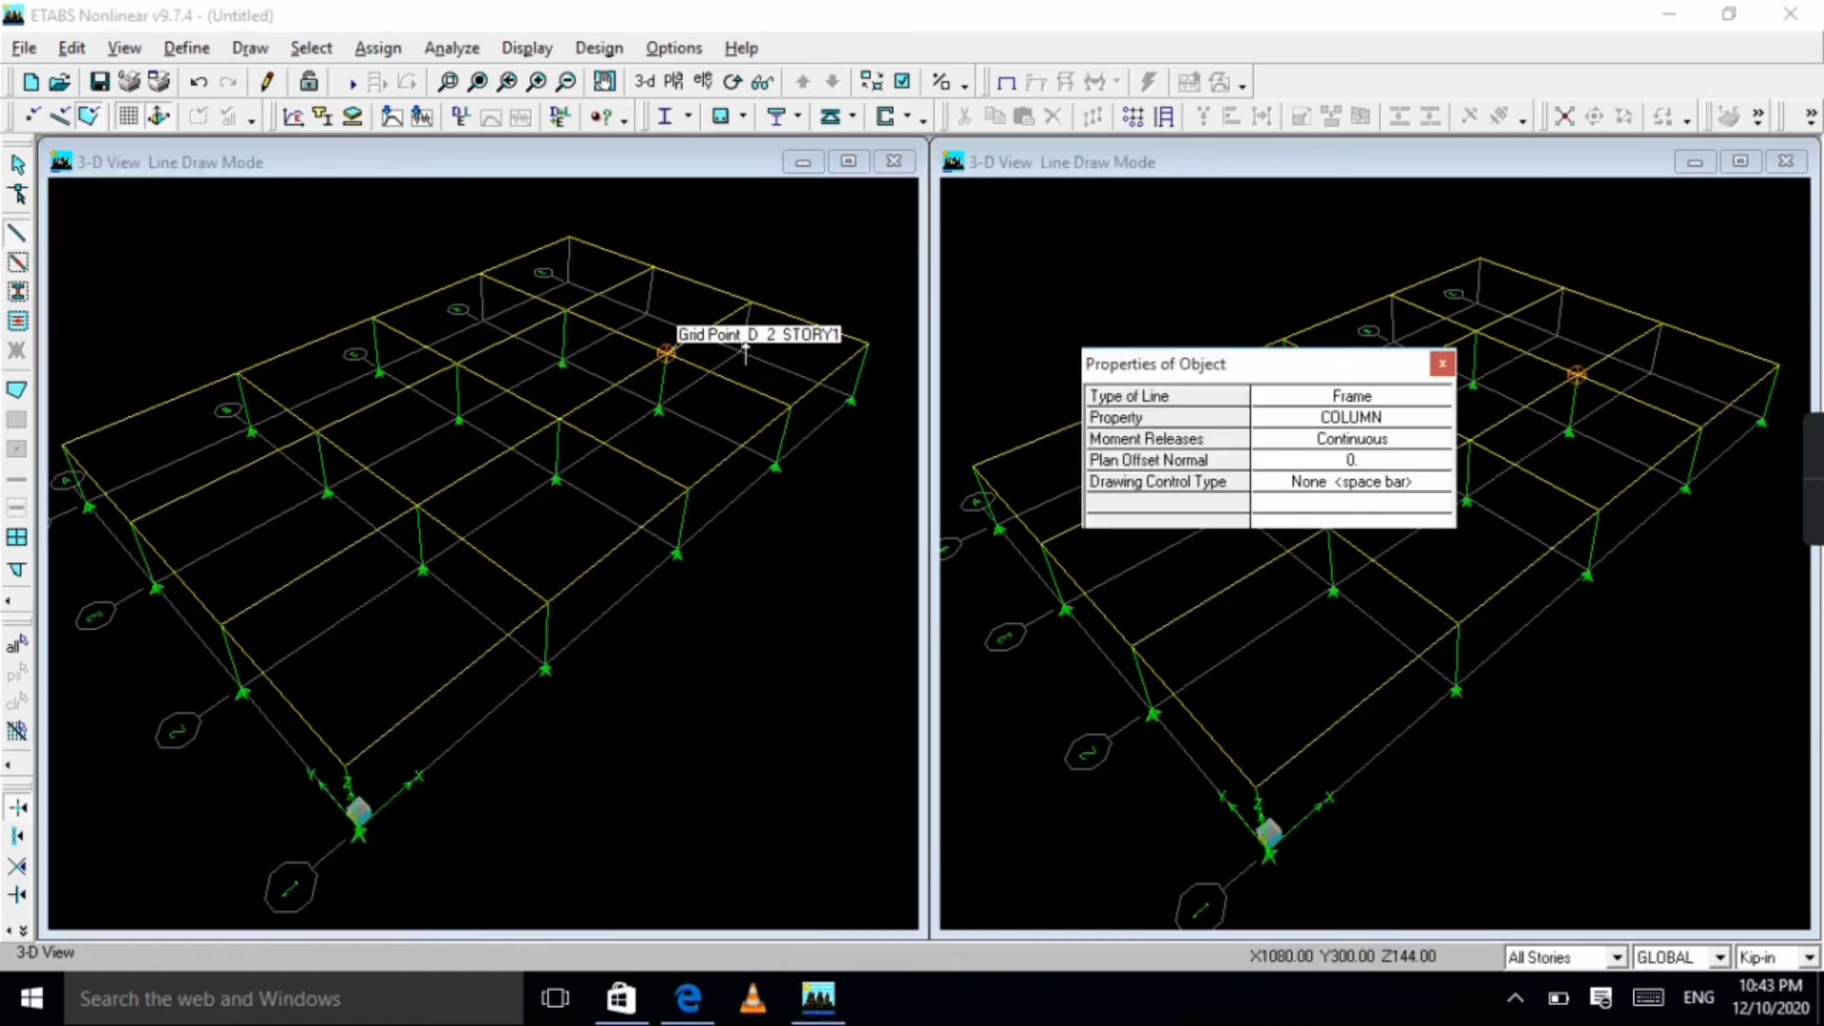
pyautogui.click(481, 276)
pyautogui.click(482, 321)
pyautogui.press('Escape')
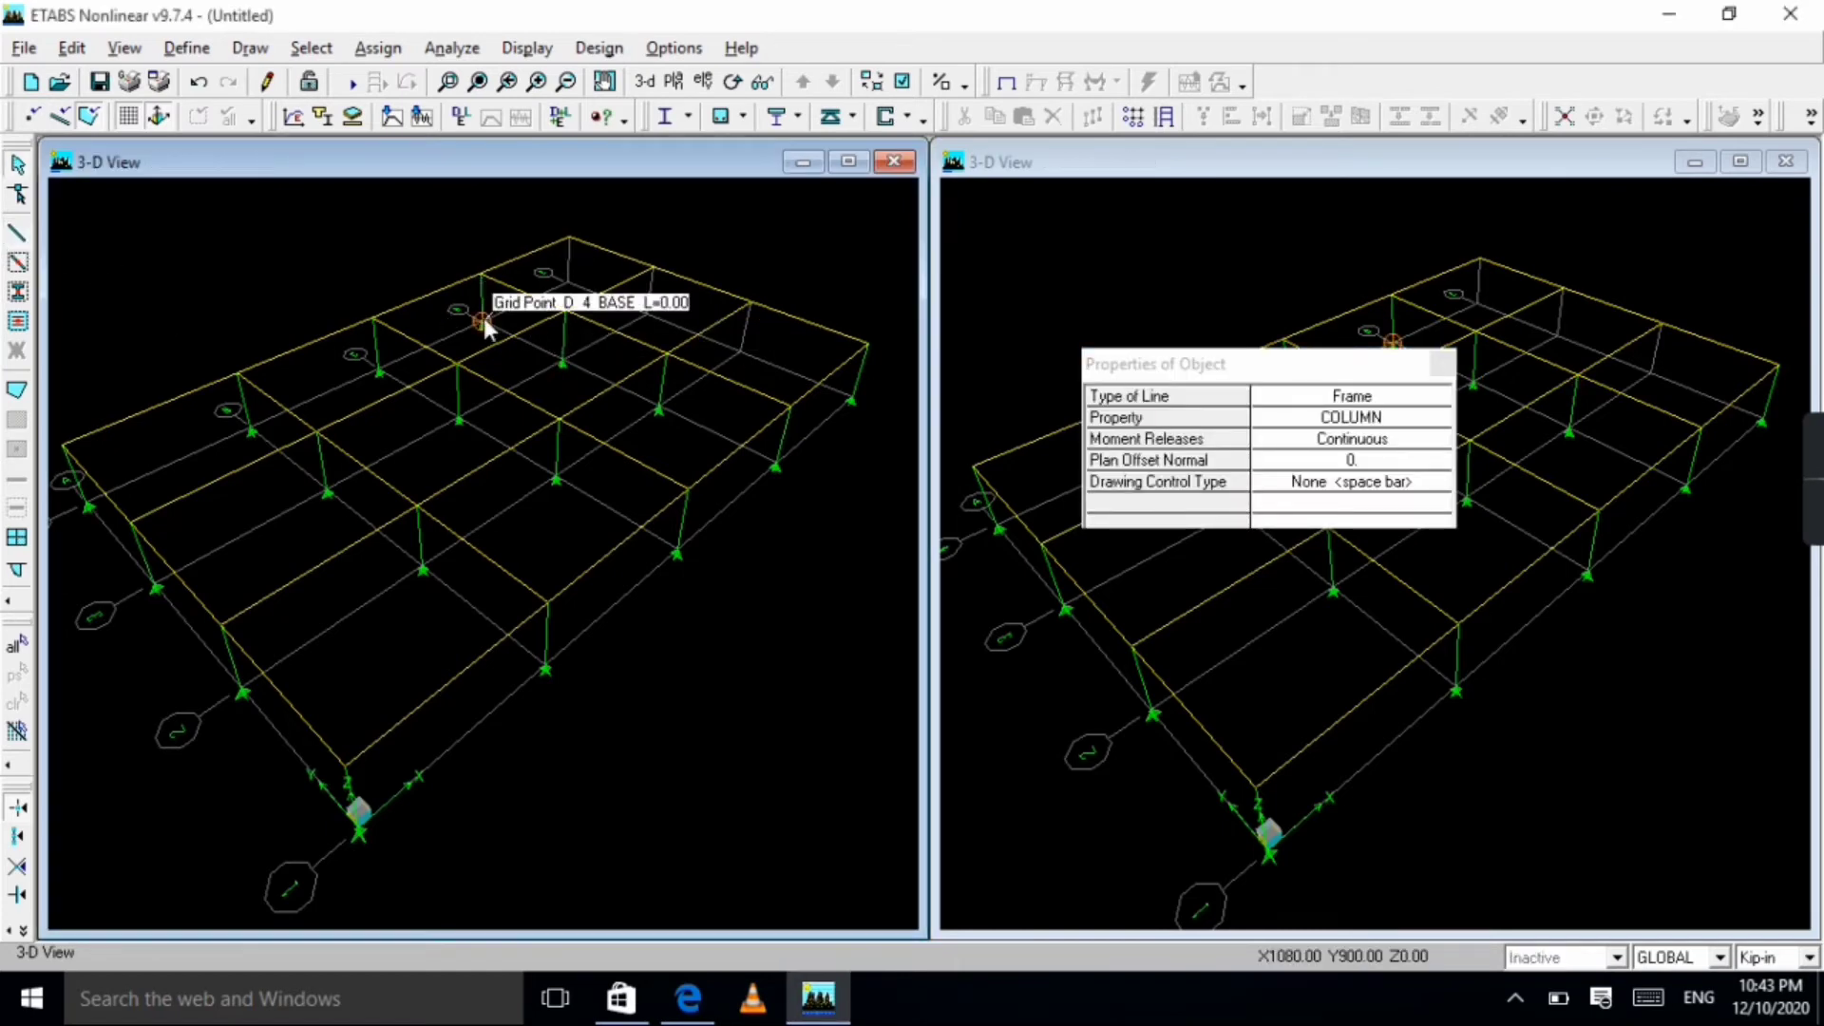
# Draw the remaining columns along grid line E from STORY1 down to BASE at points E4, E3 and E2.
pyautogui.click(17, 236)
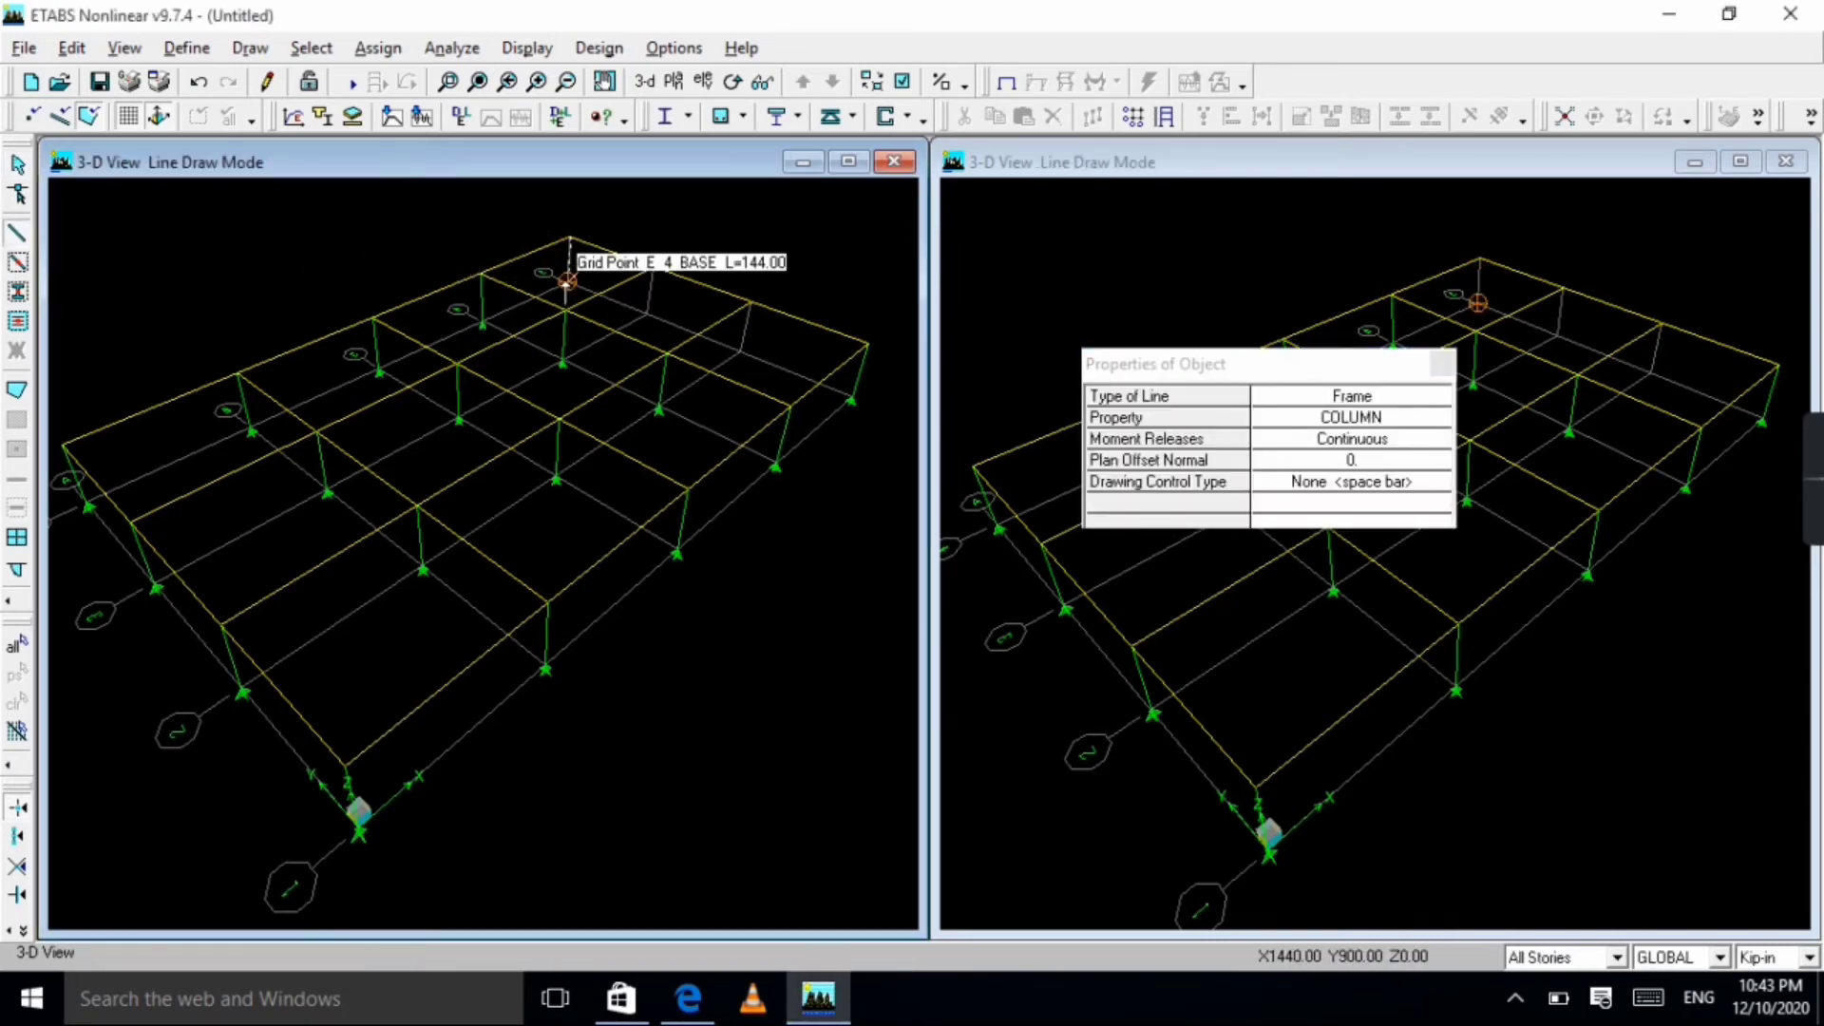
pyautogui.click(567, 283)
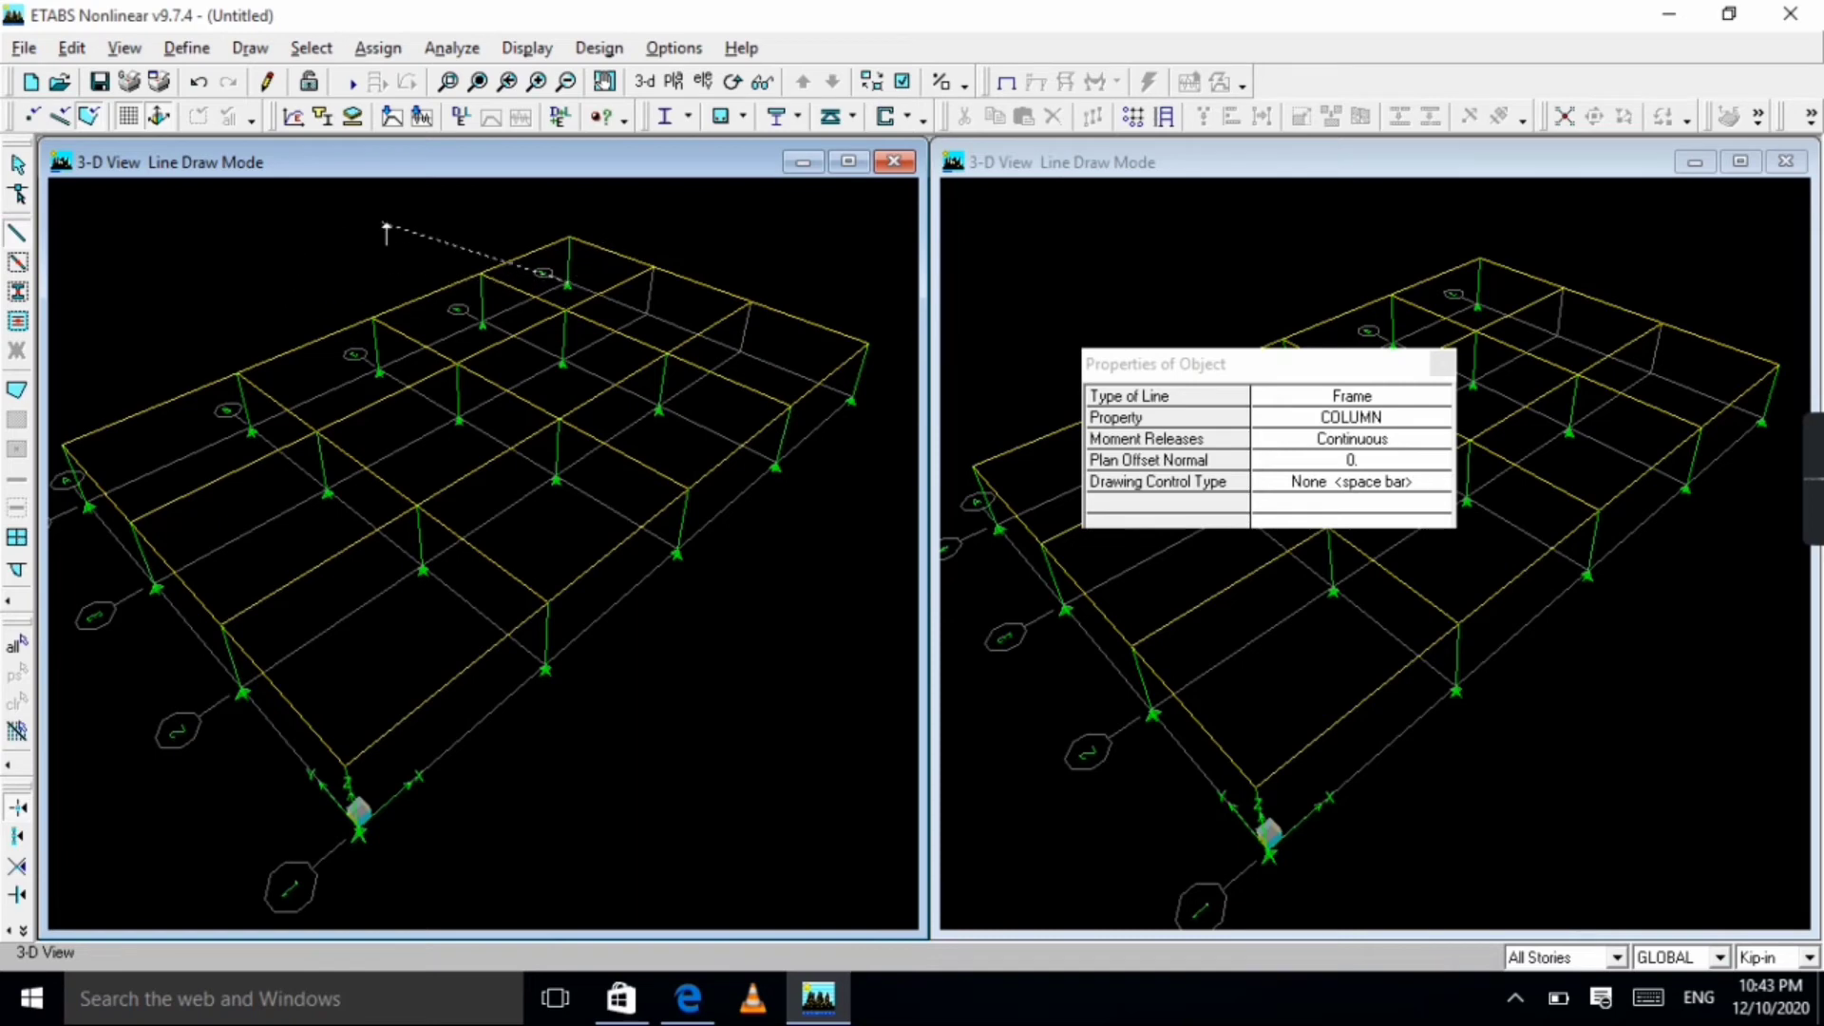
pyautogui.press('Escape')
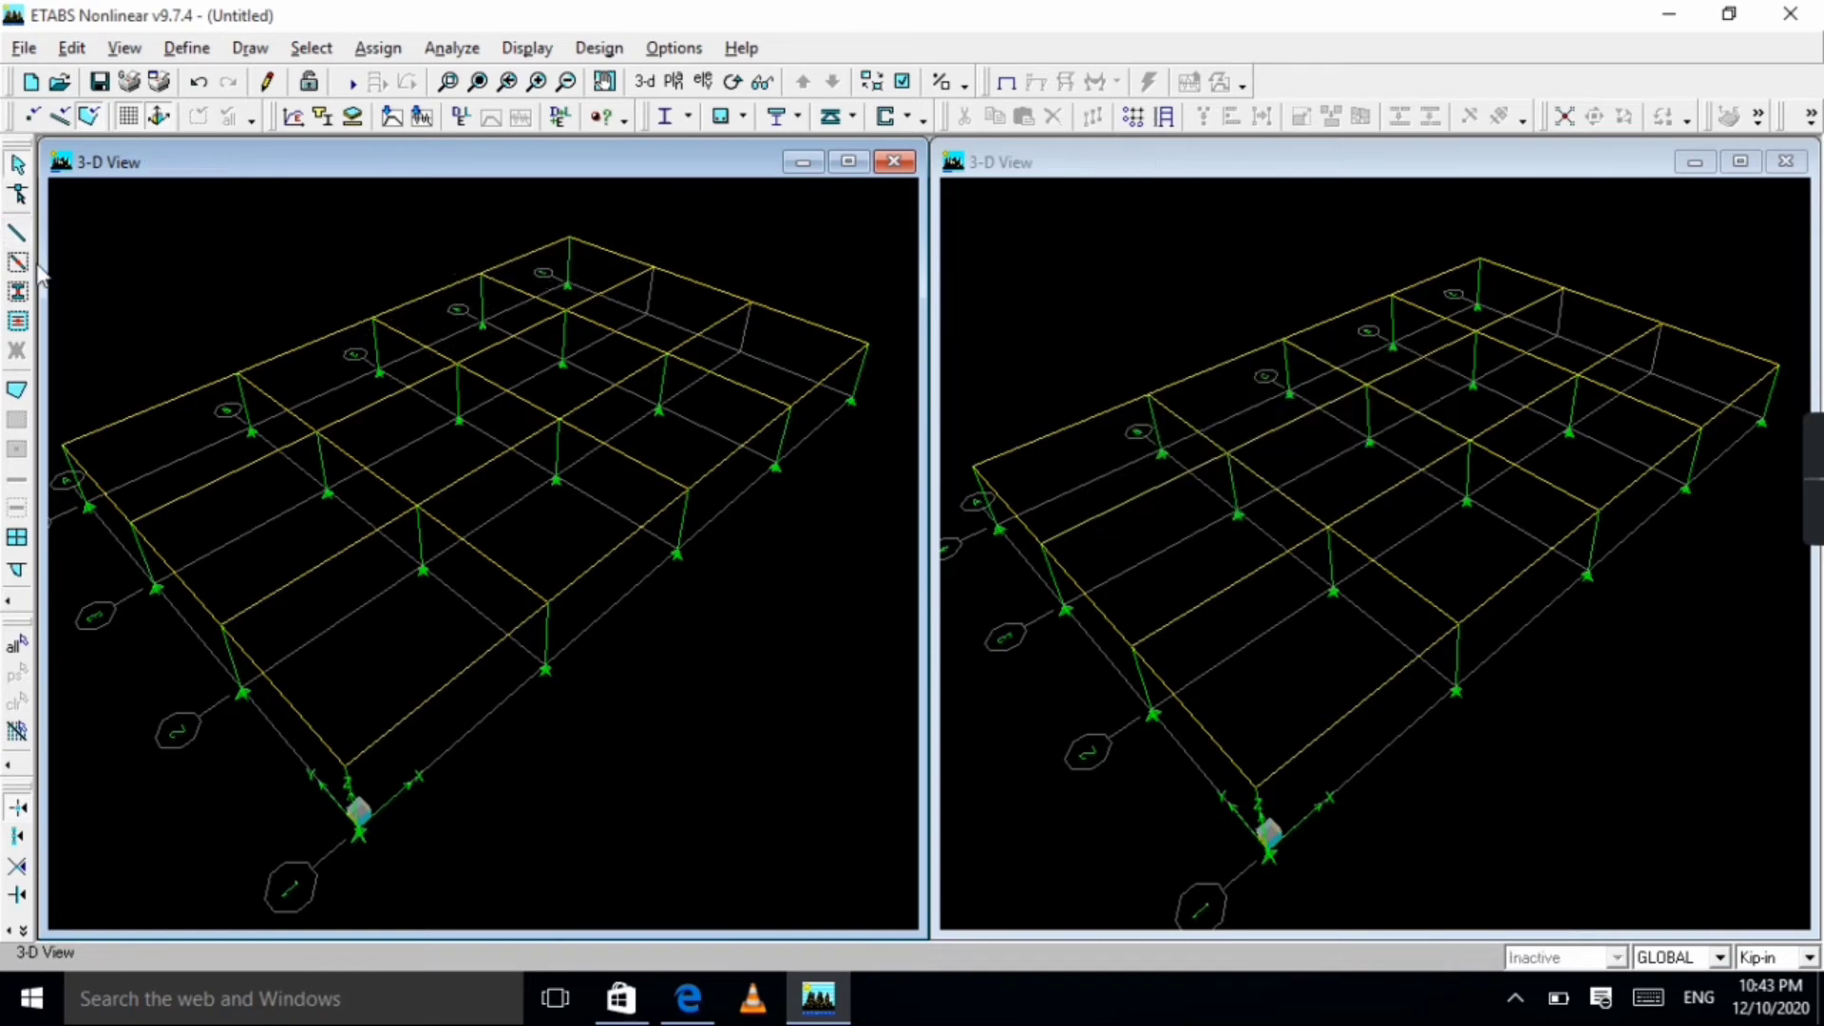
pyautogui.click(17, 235)
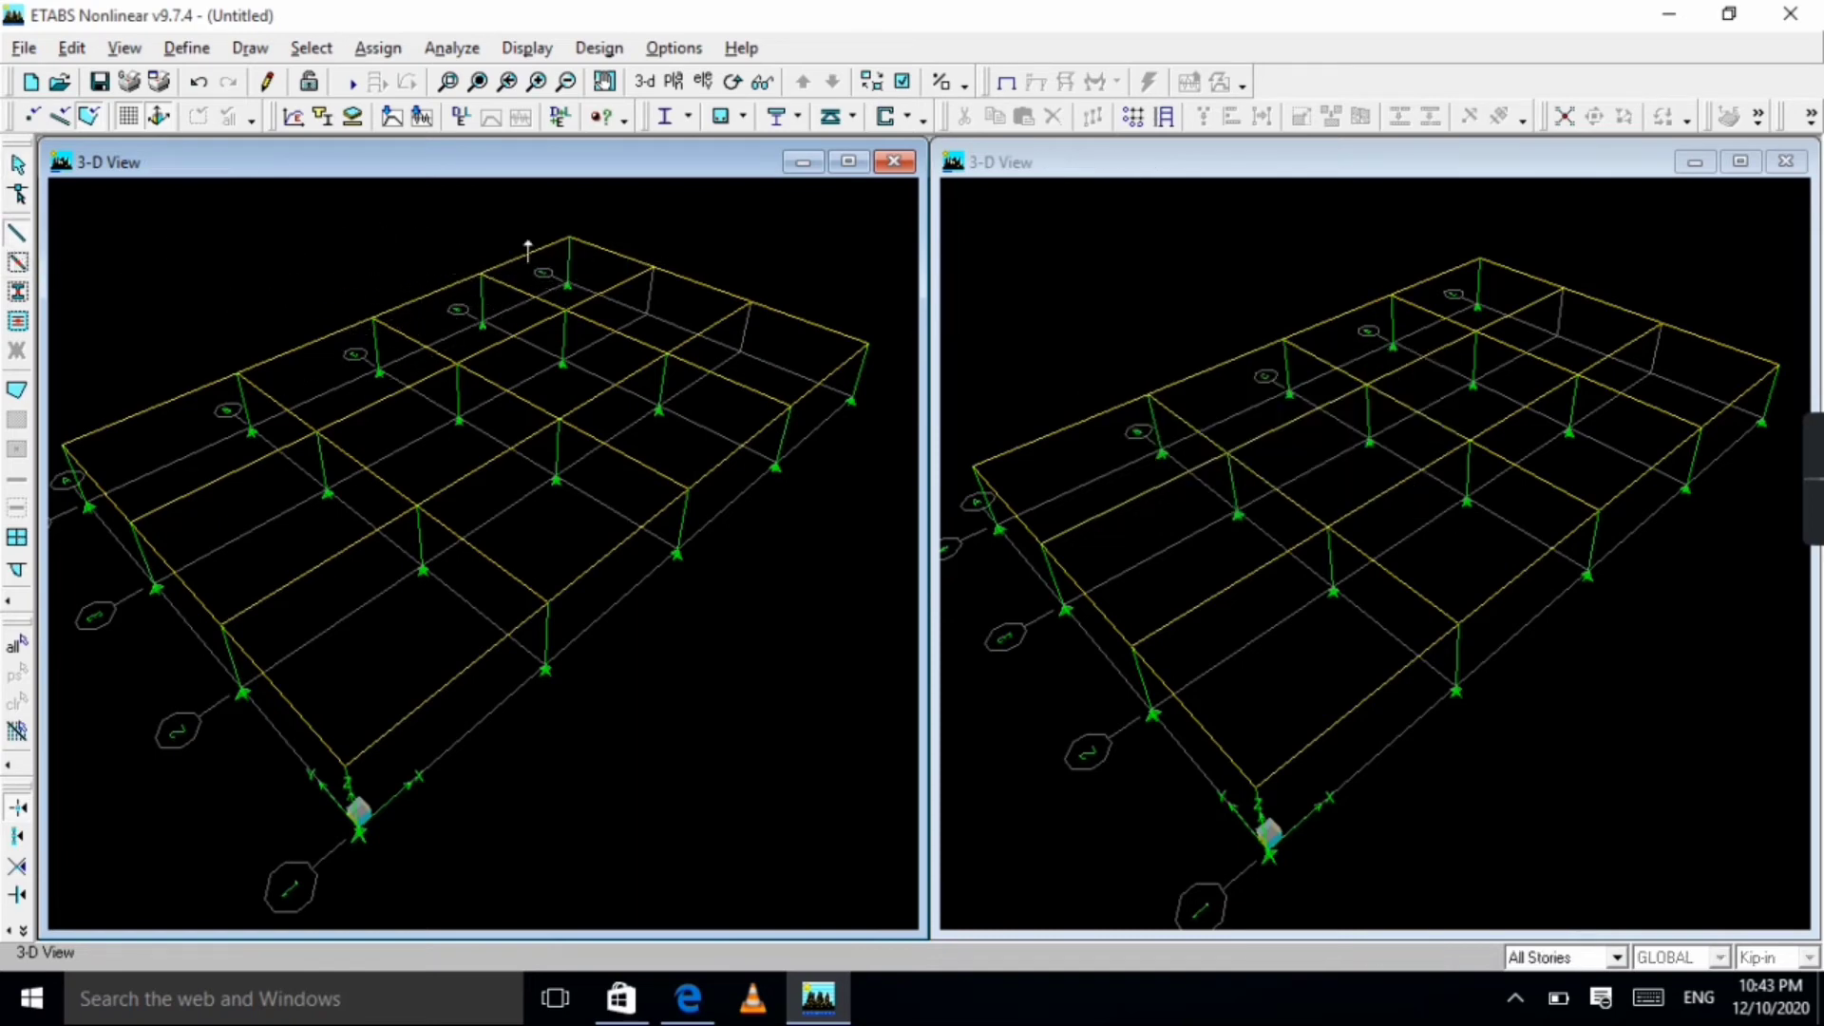
pyautogui.click(654, 267)
pyautogui.click(647, 316)
pyautogui.press('Escape')
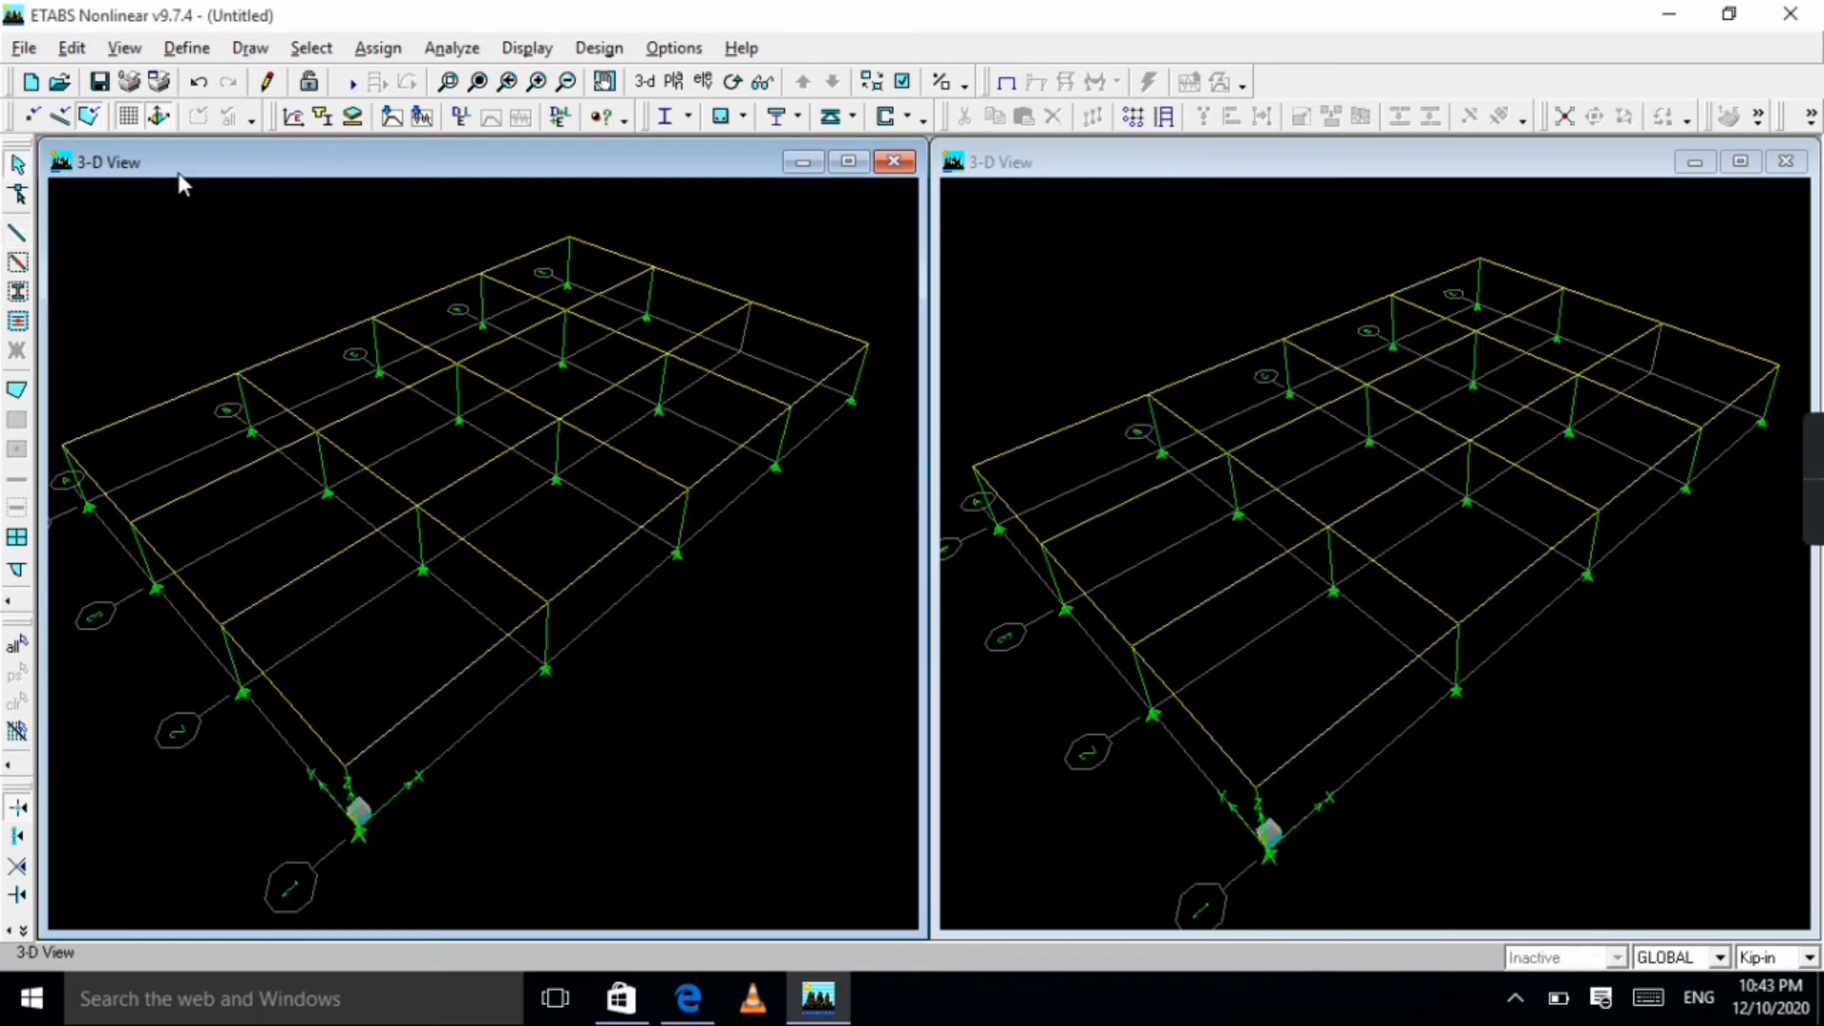
pyautogui.click(17, 236)
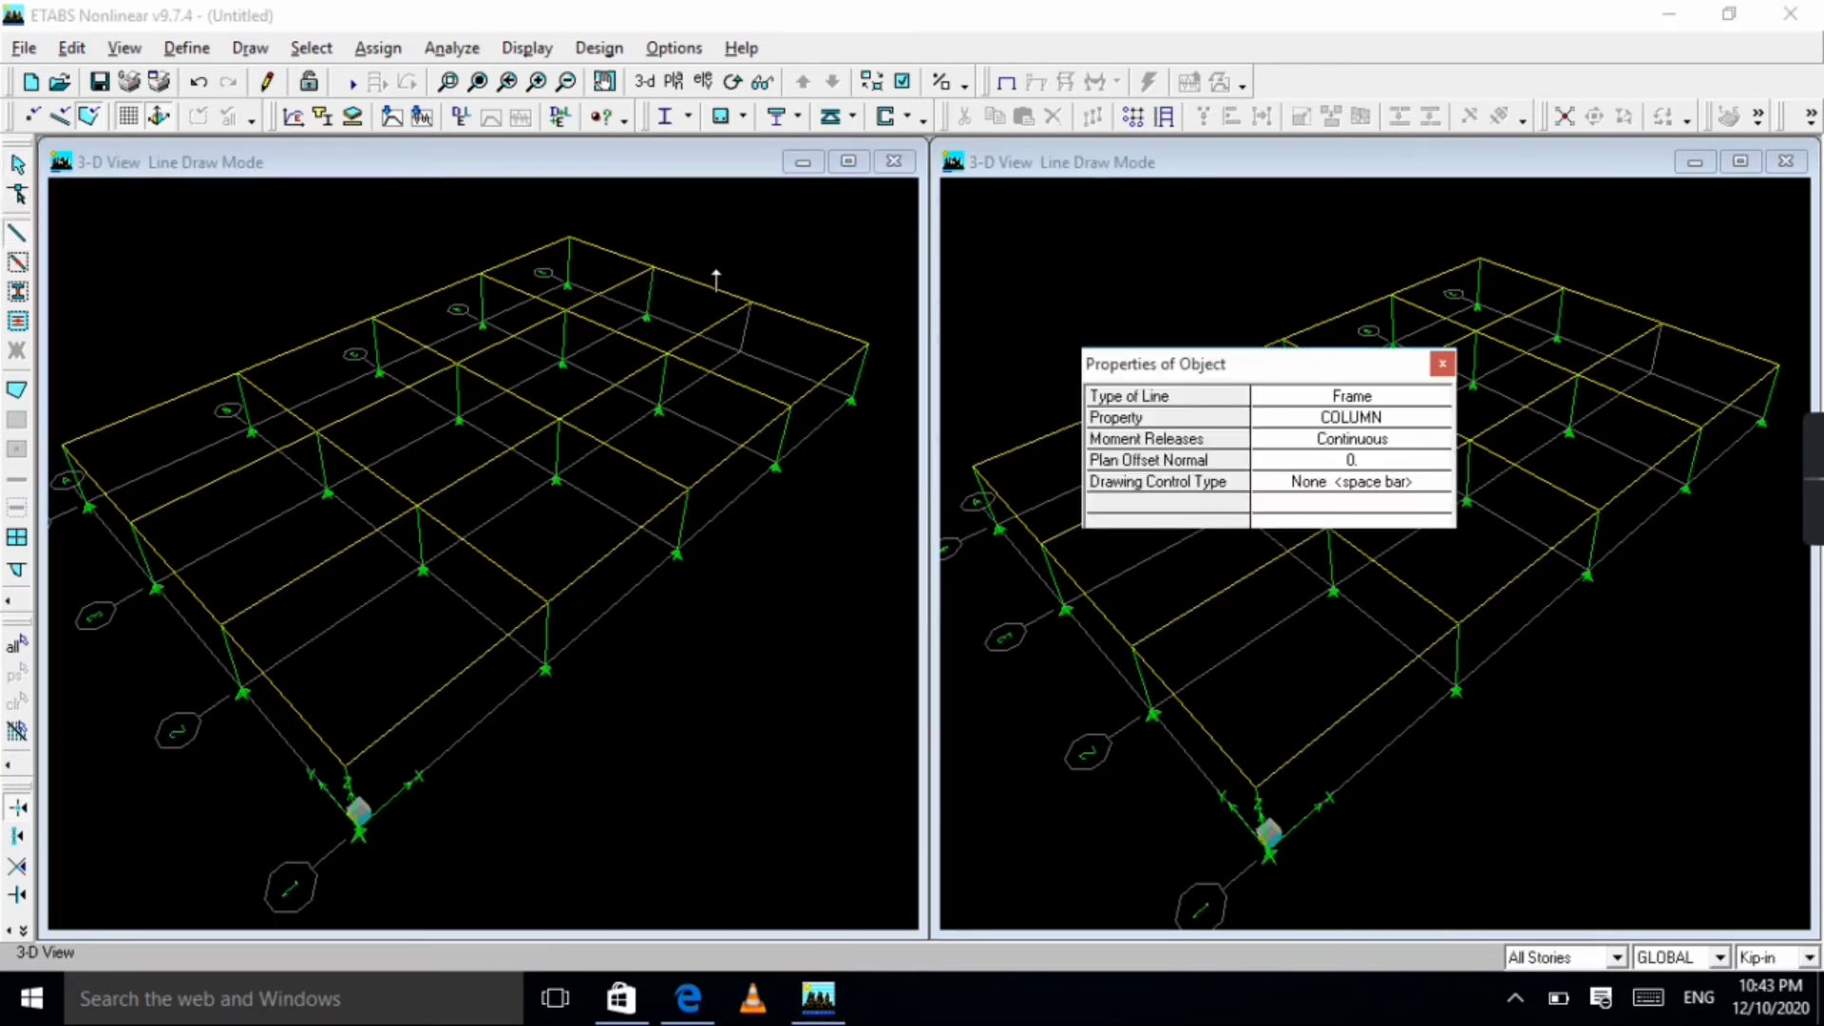
pyautogui.click(750, 302)
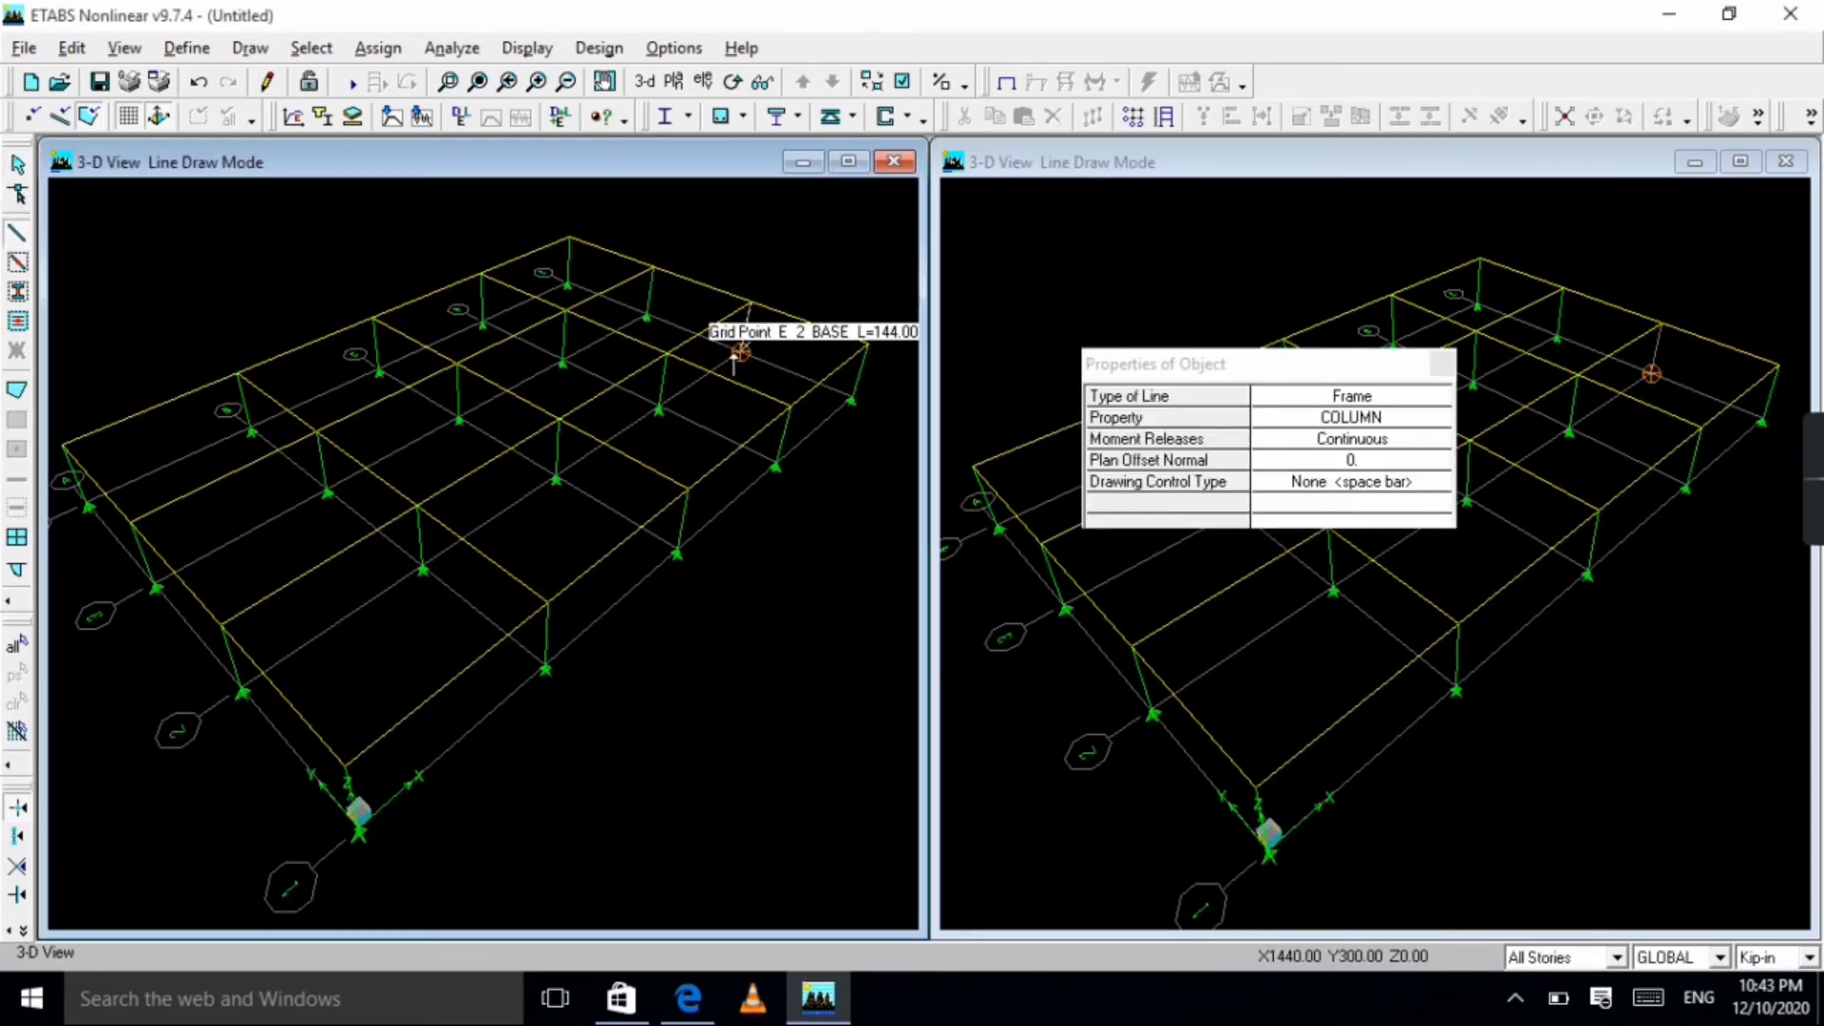
pyautogui.click(740, 351)
pyautogui.press('Escape')
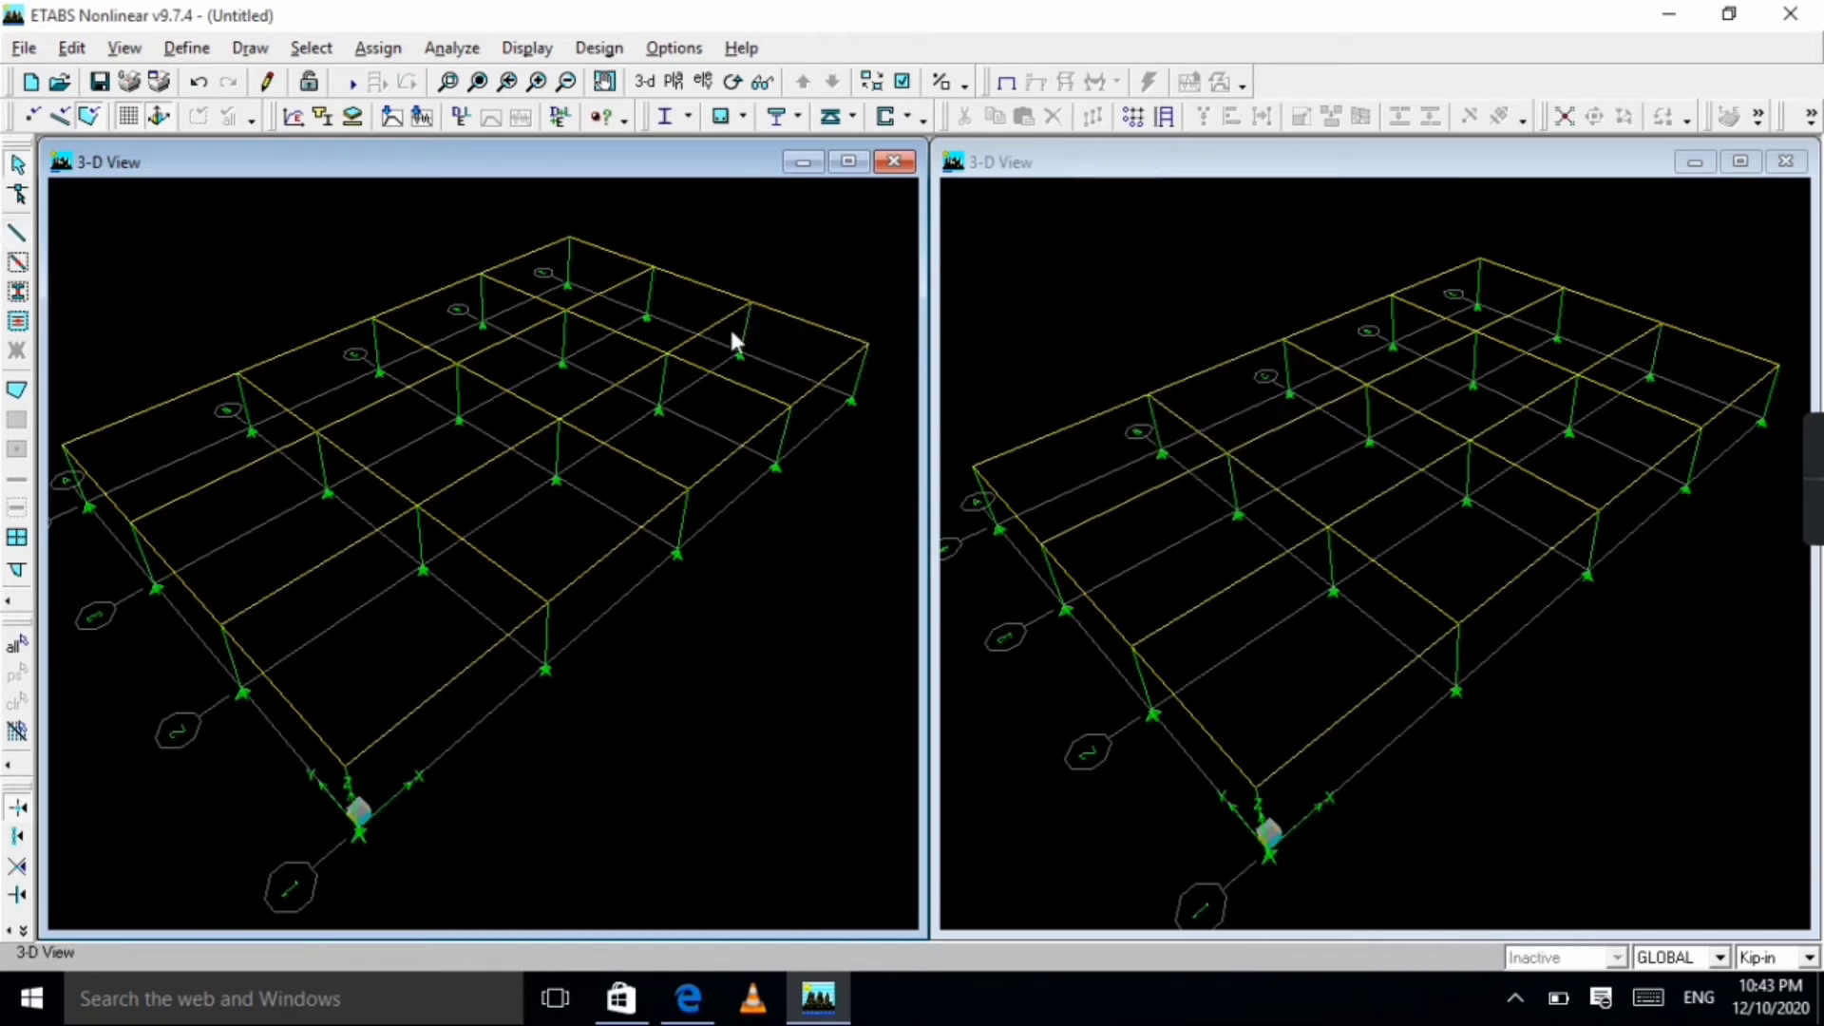
pyautogui.click(19, 234)
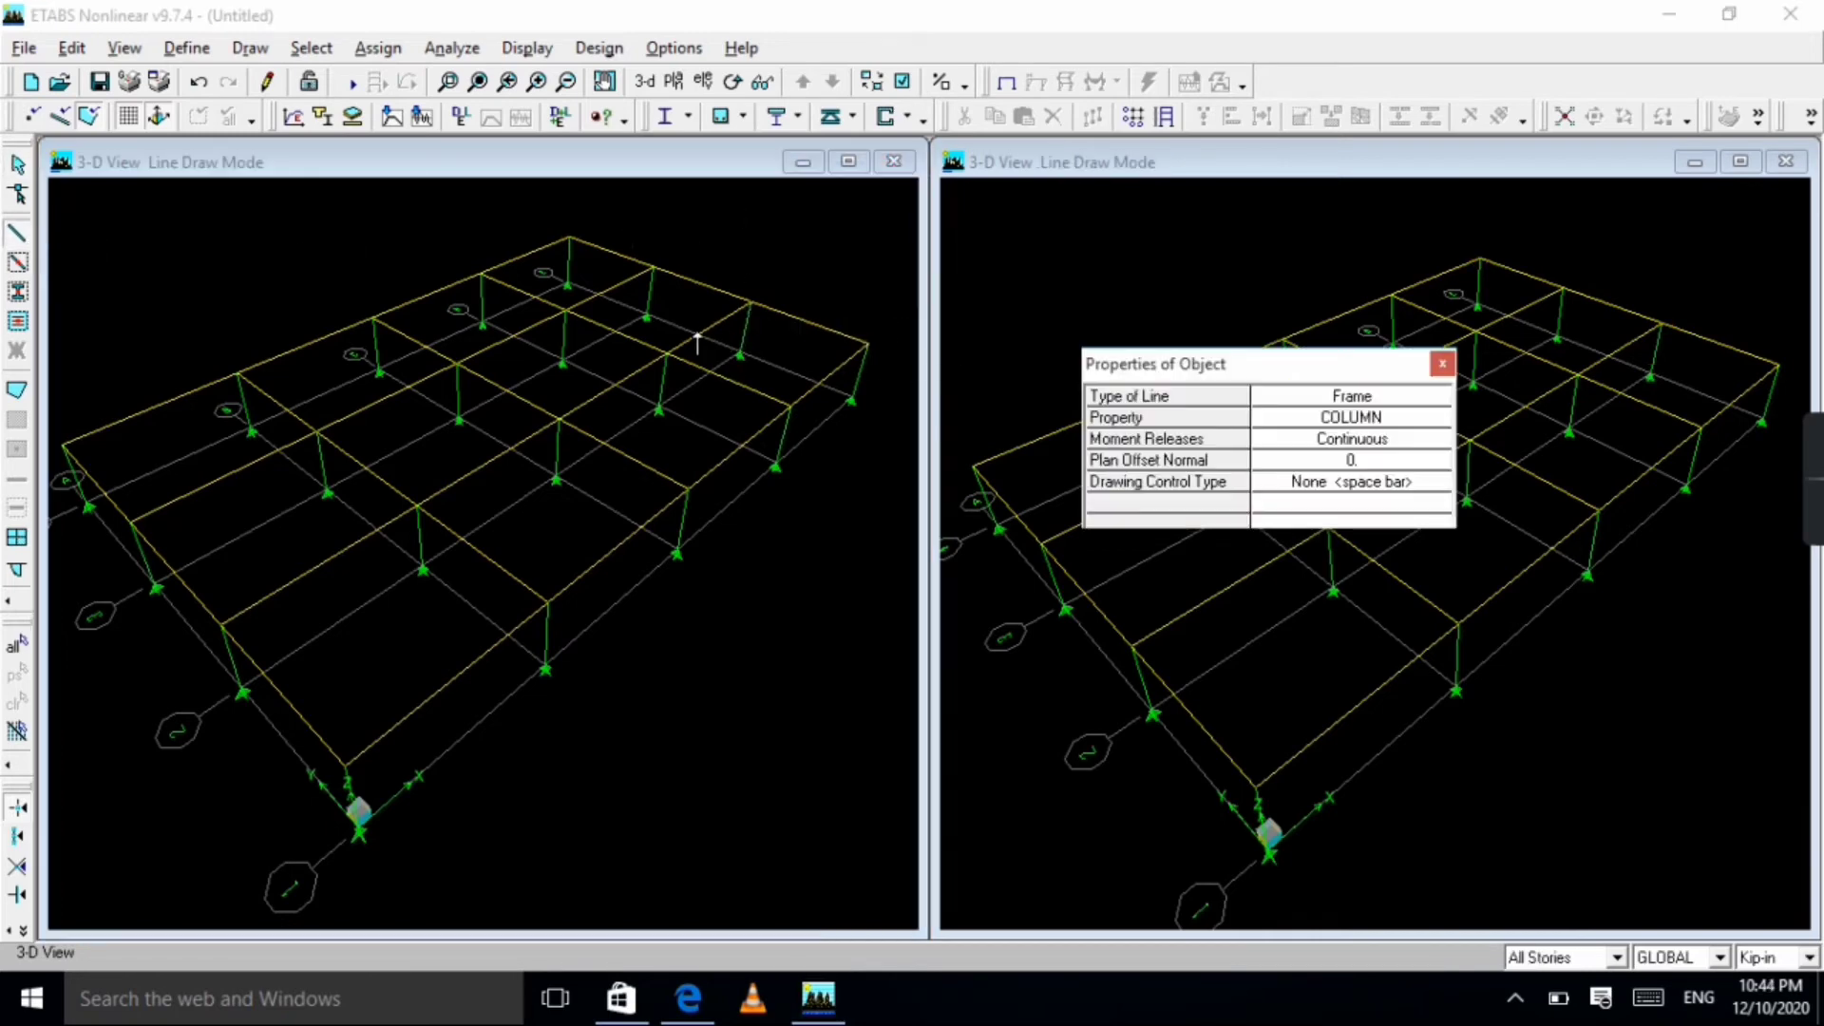
pyautogui.click(1442, 364)
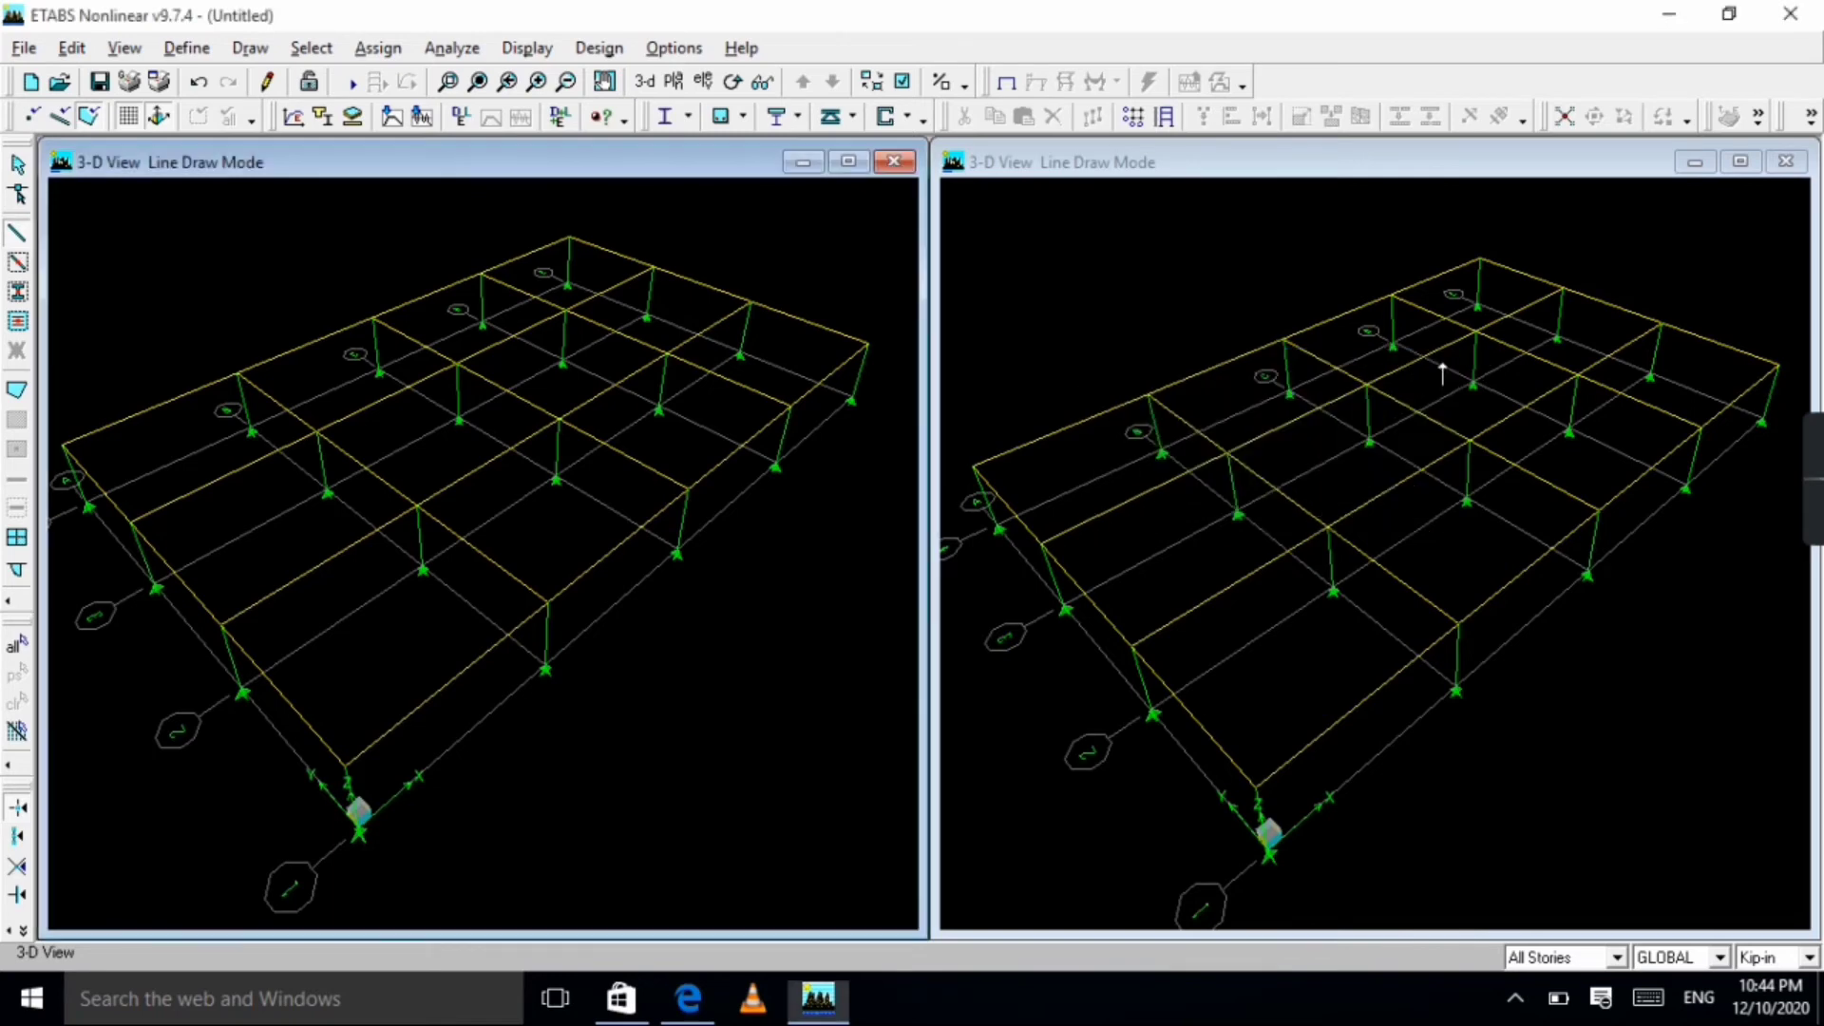
pyautogui.press('Escape')
# Inspect the beams and columns in the elevation views of grid lines 1 and 3, and return to the 3-D view.
pyautogui.scroll(-3, 721, 291)
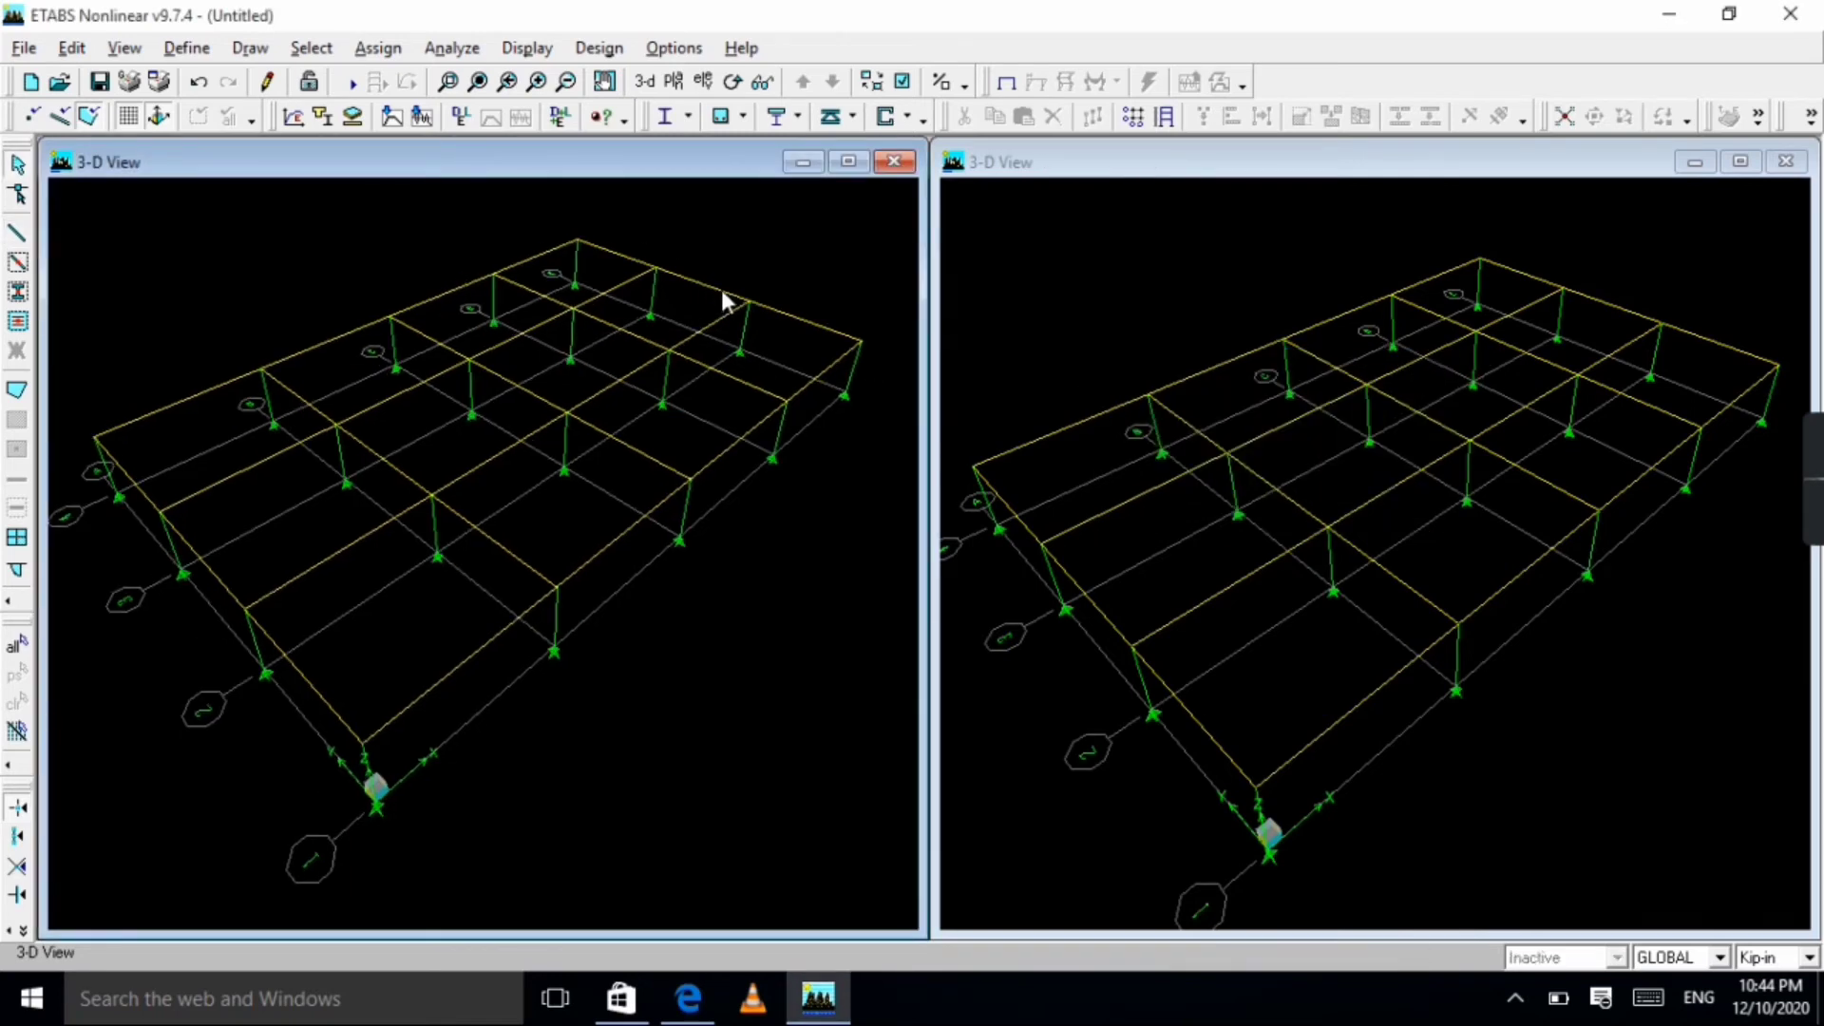
pyautogui.scroll(1, 616, 408)
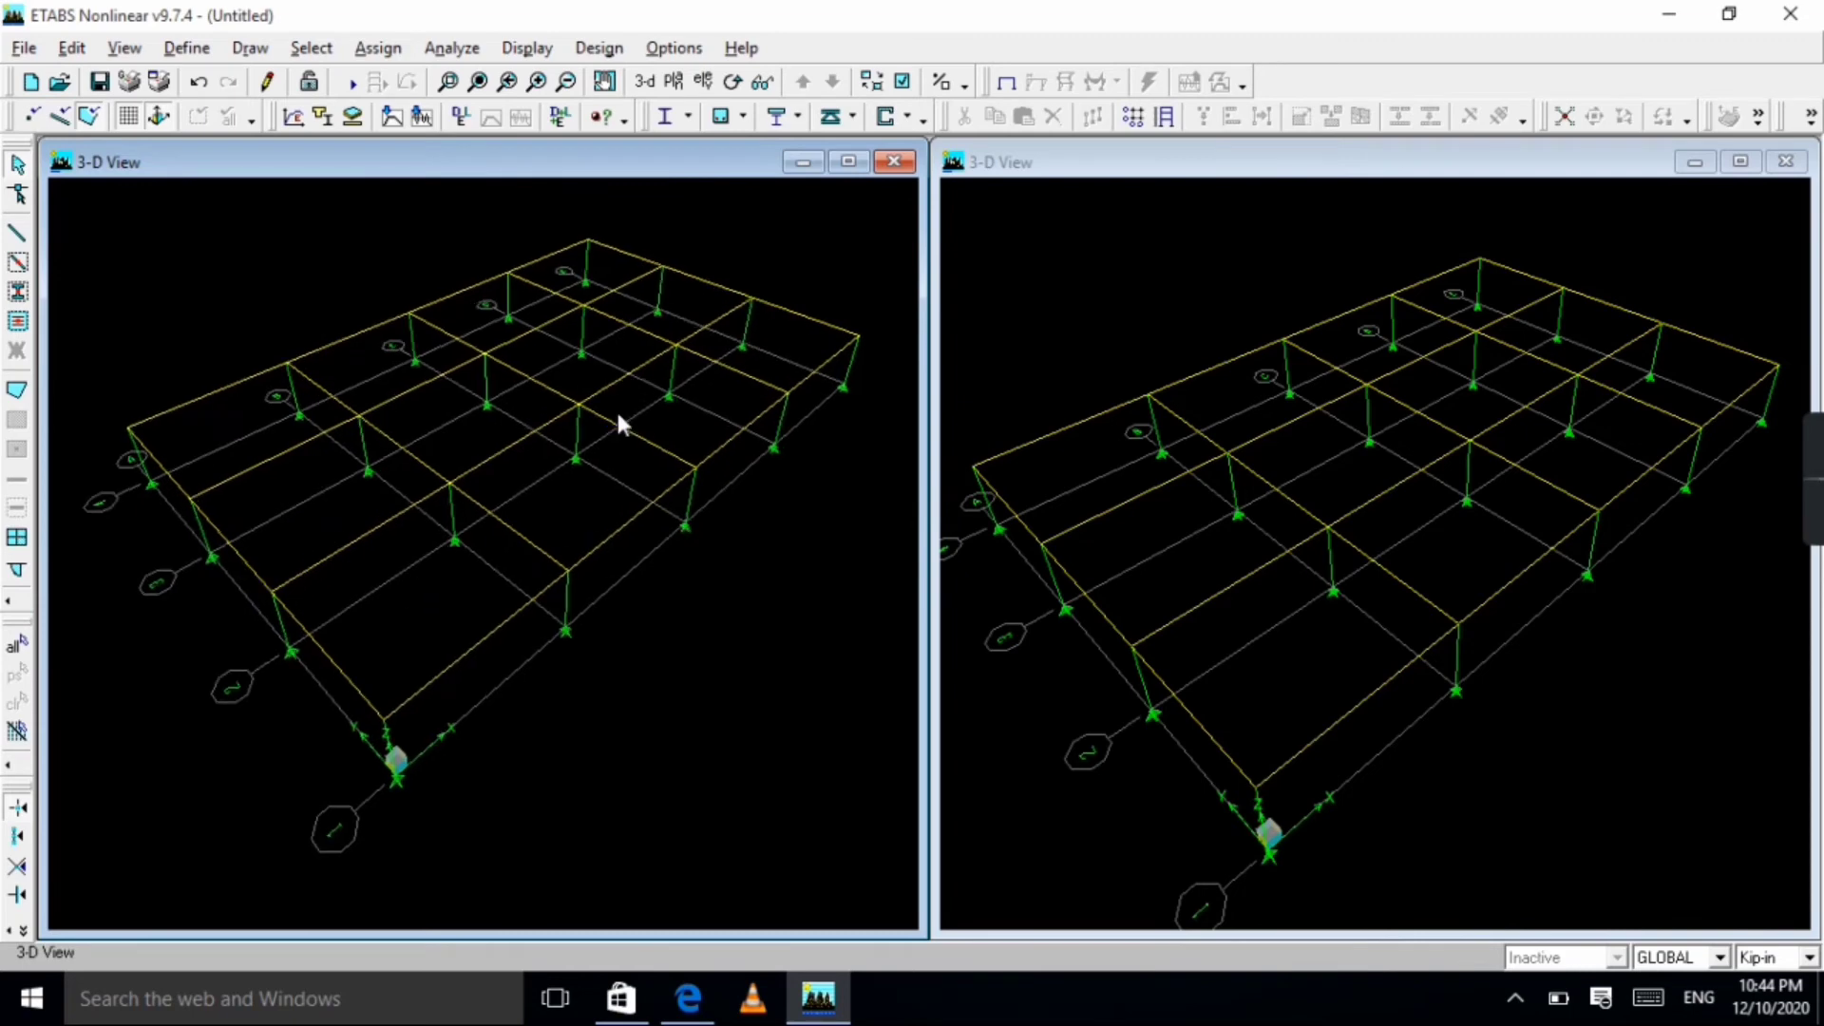
pyautogui.click(702, 82)
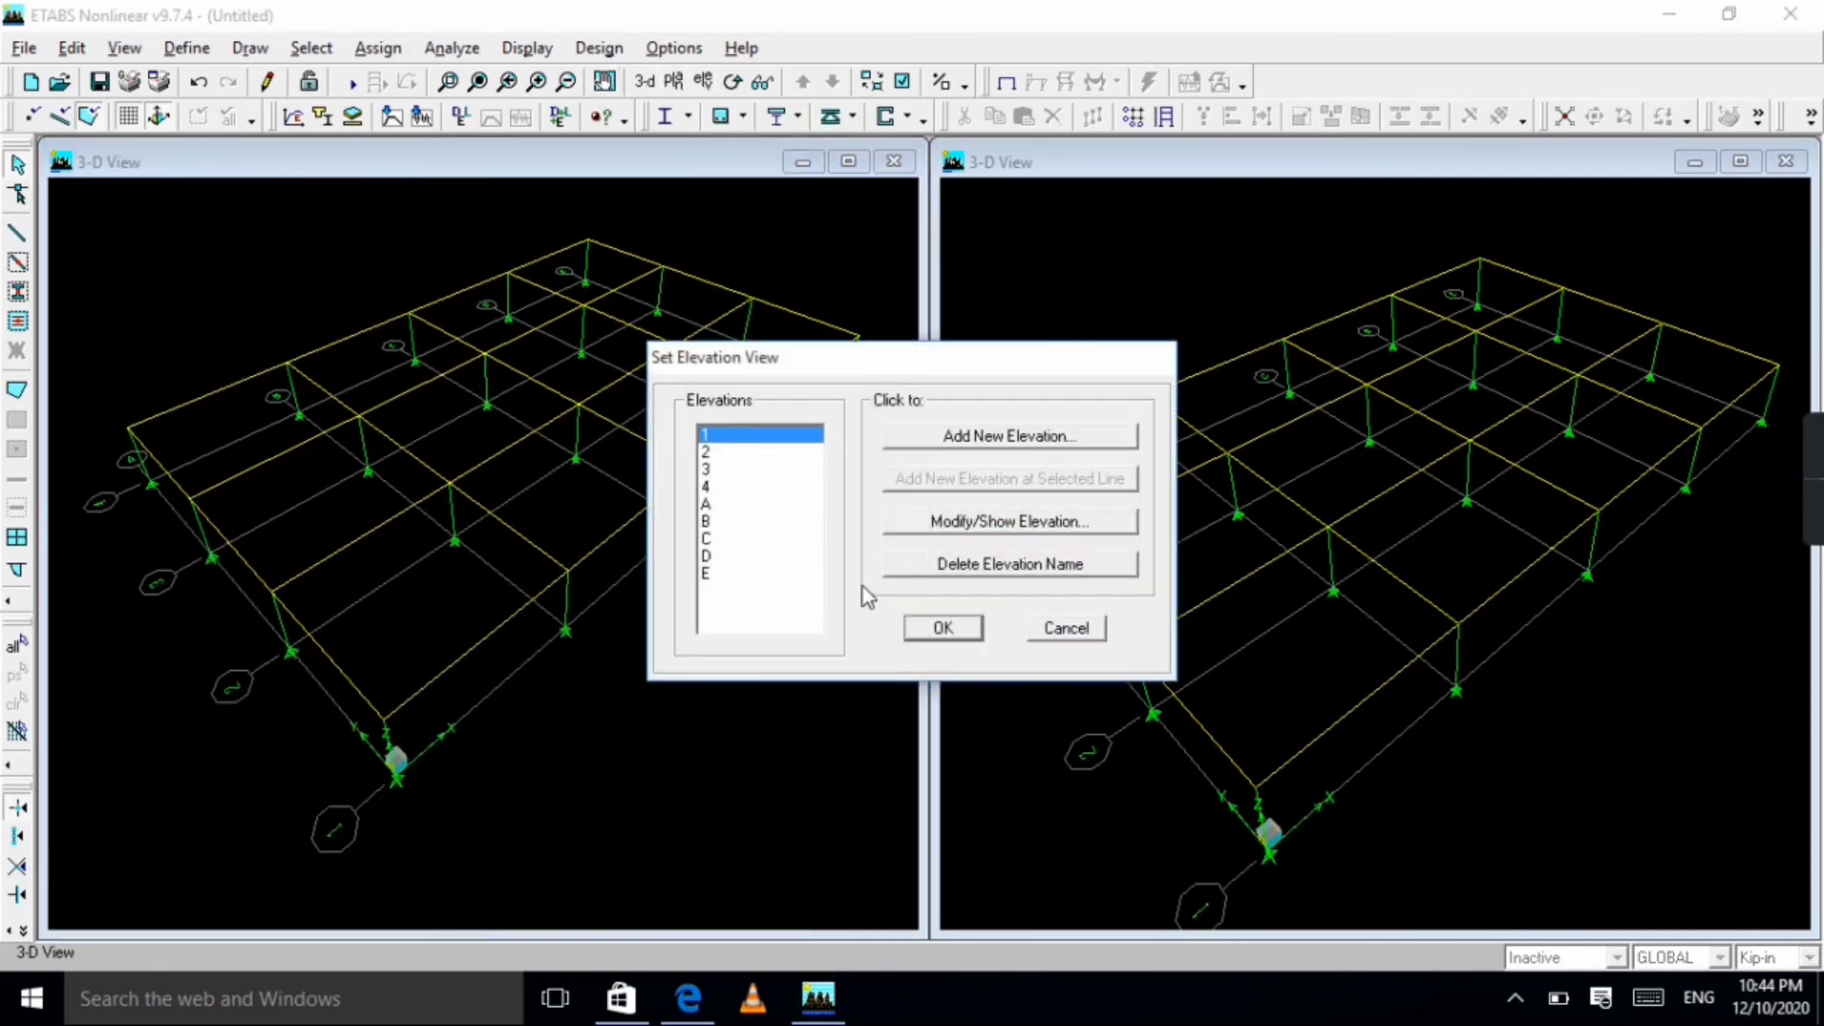
pyautogui.click(942, 627)
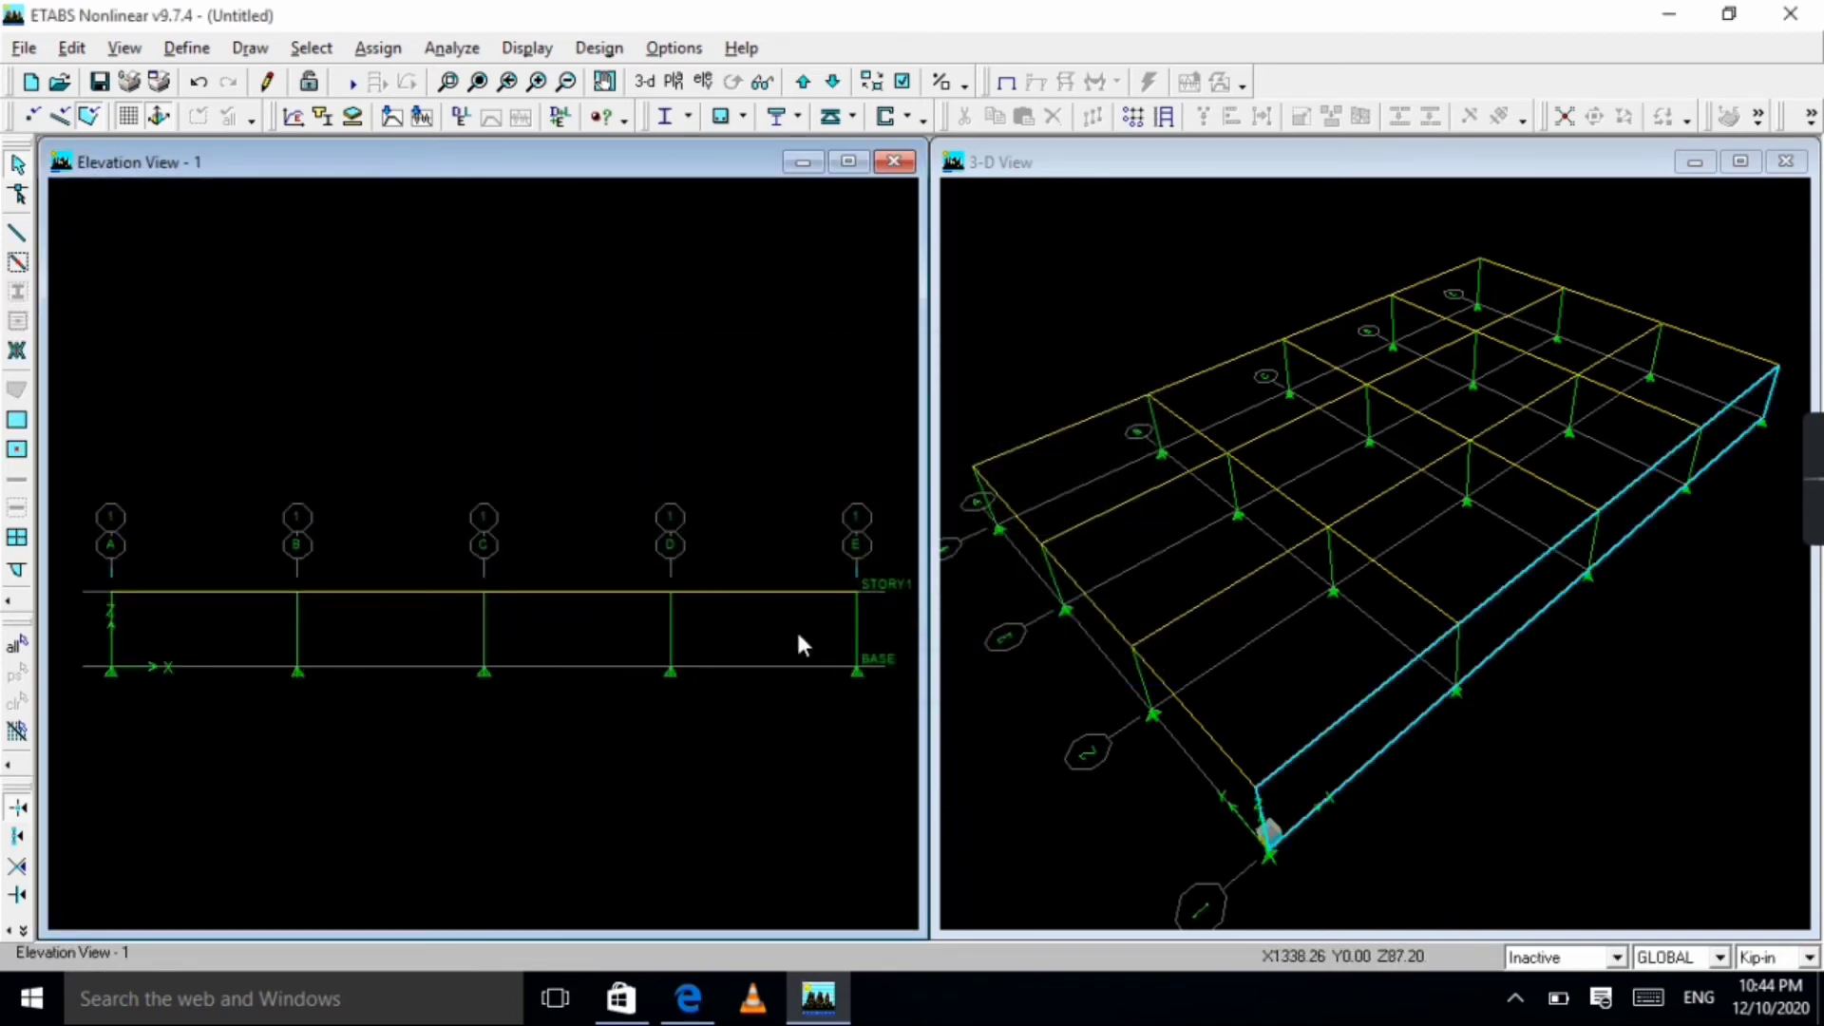
pyautogui.moveTo(470, 658); pyautogui.dragTo(463, 655, button='middle')
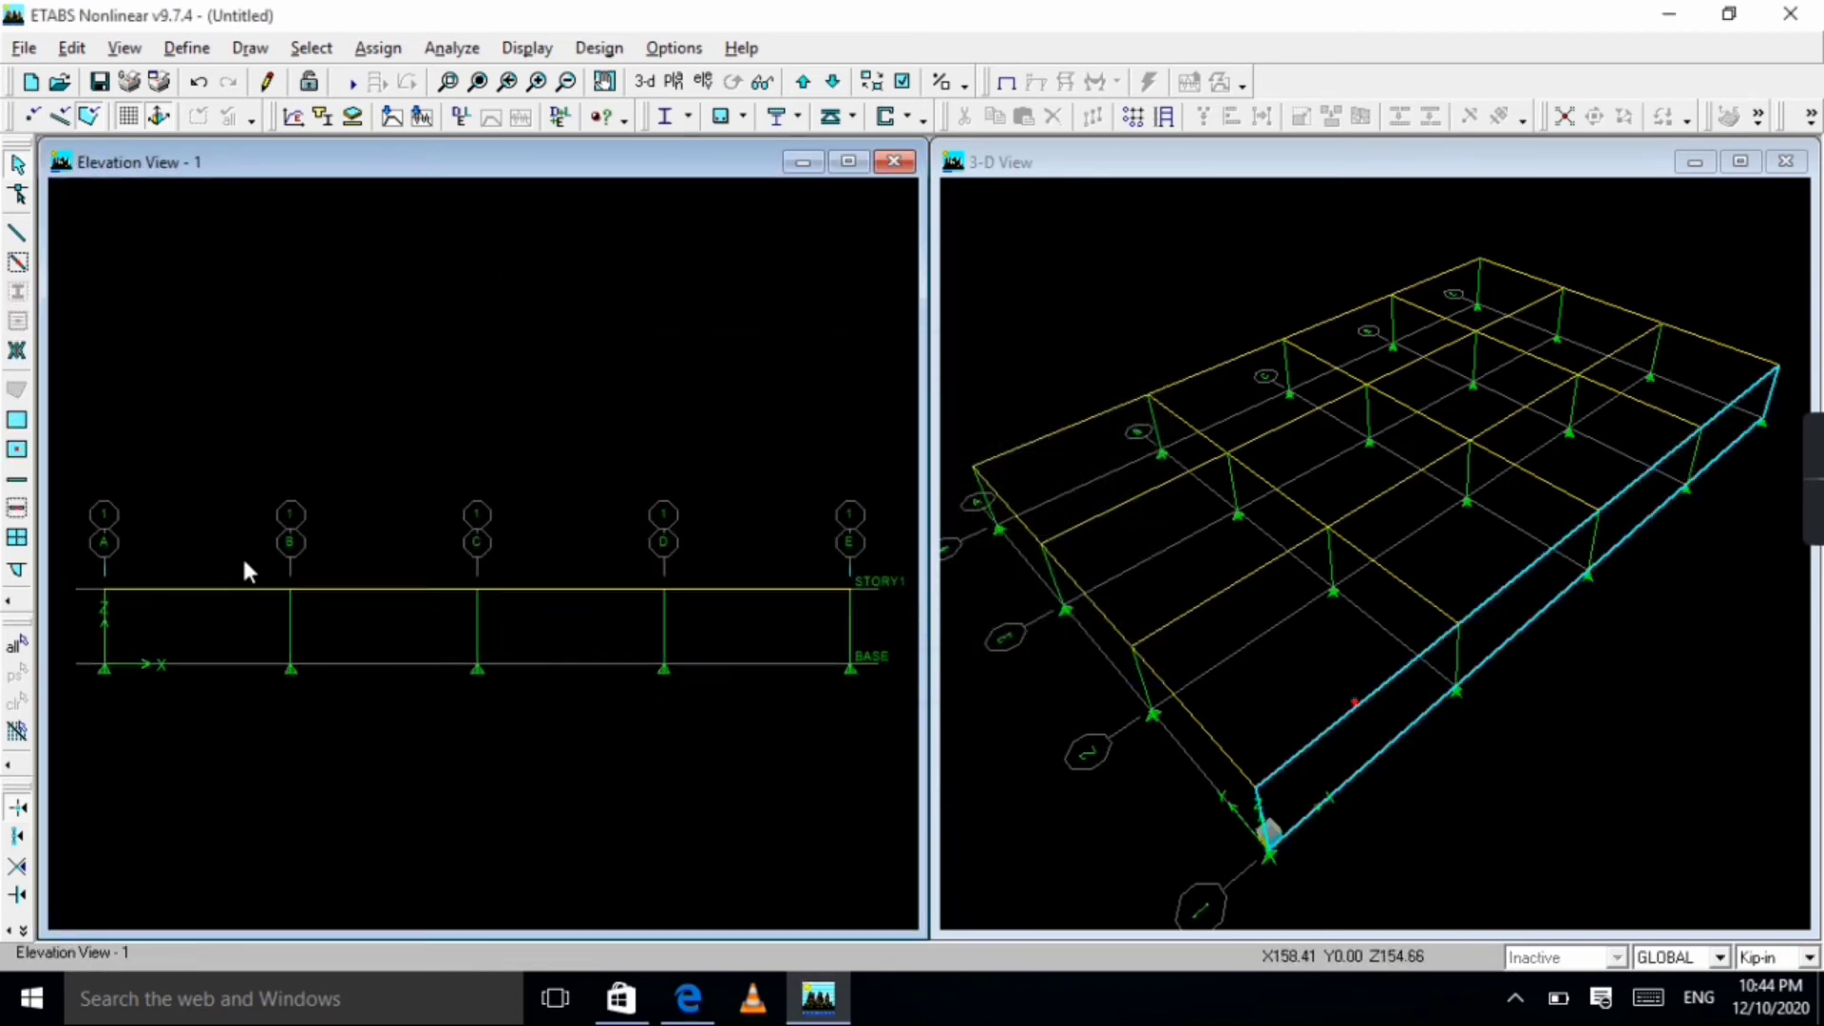
pyautogui.click(695, 85)
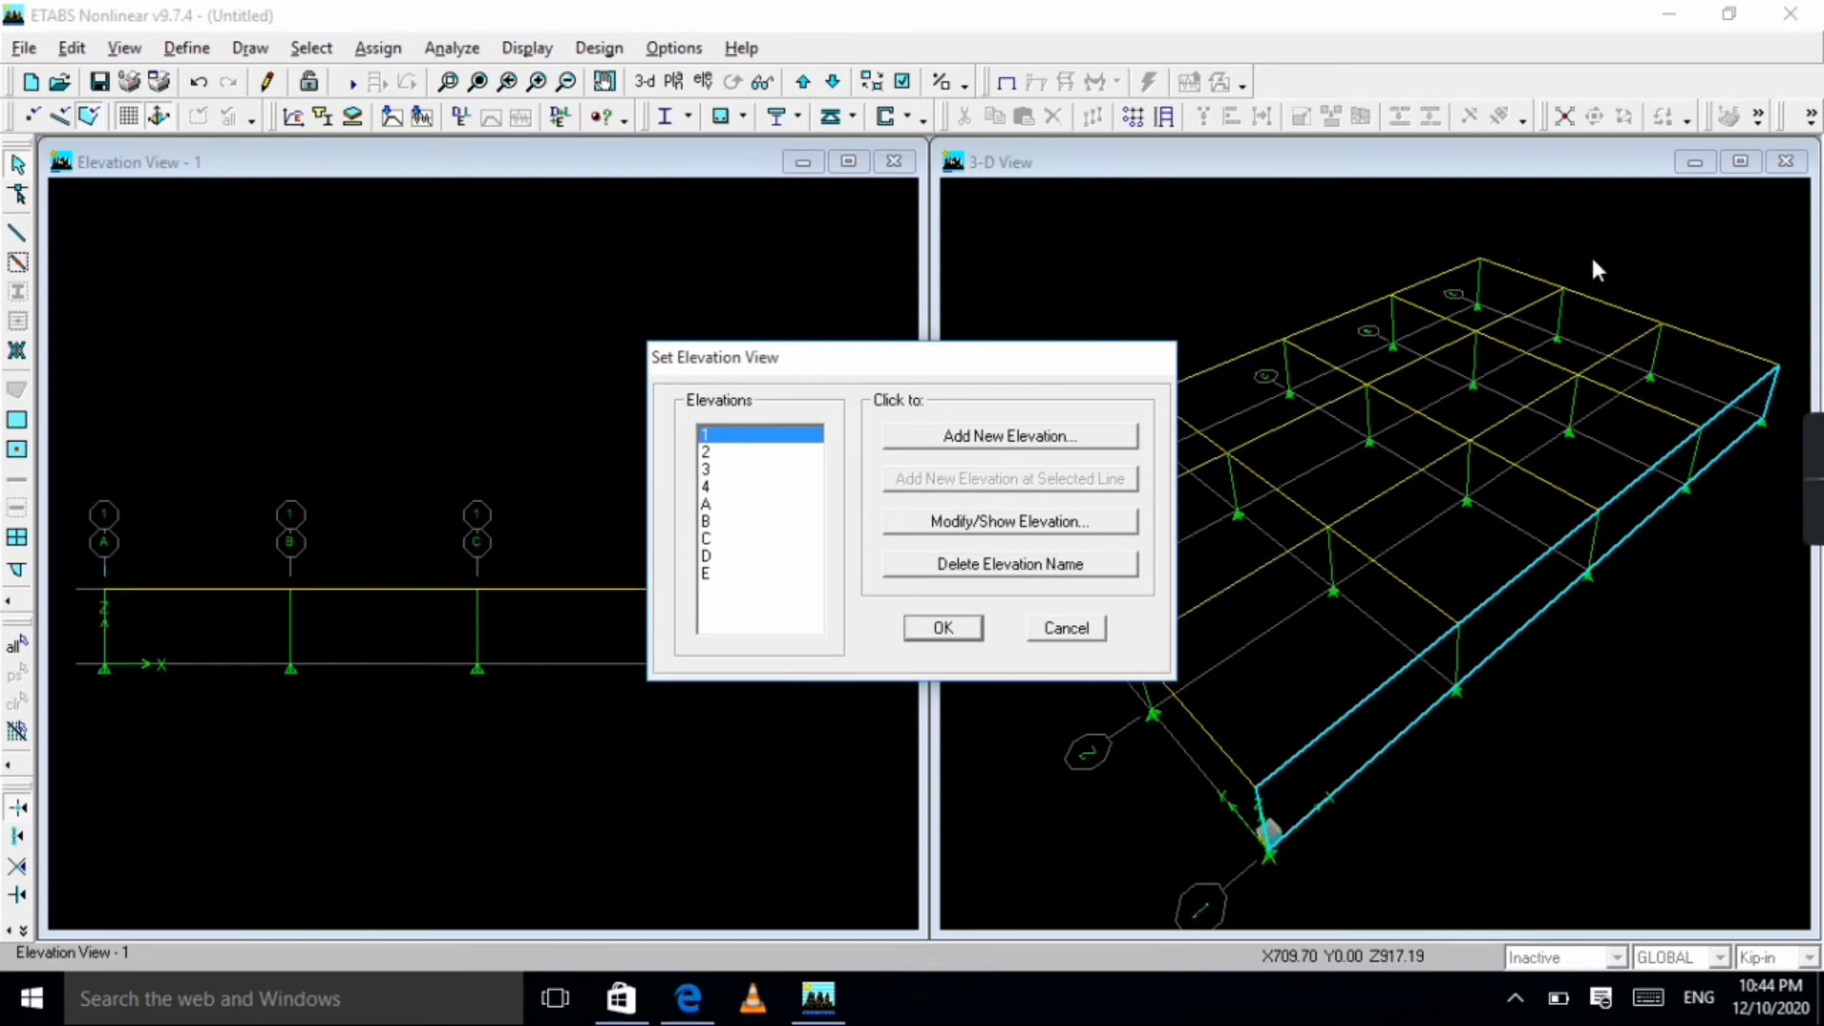
pyautogui.click(738, 470)
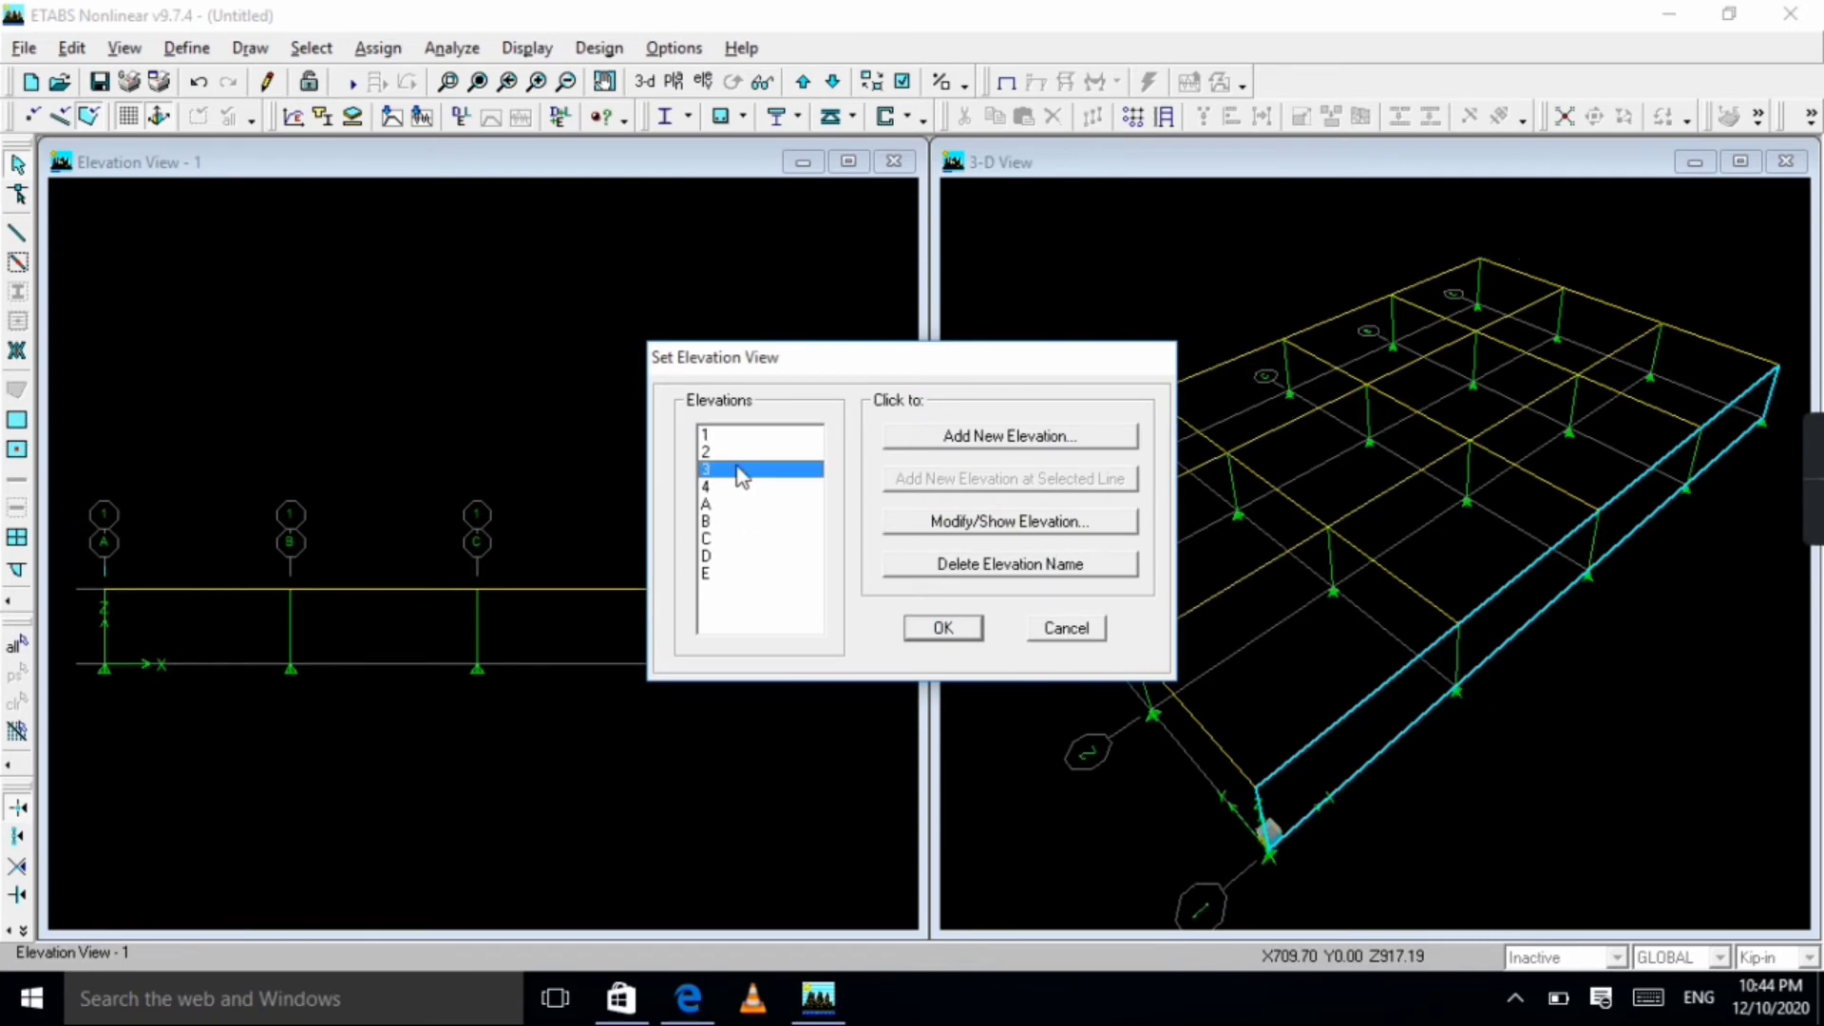
pyautogui.click(965, 631)
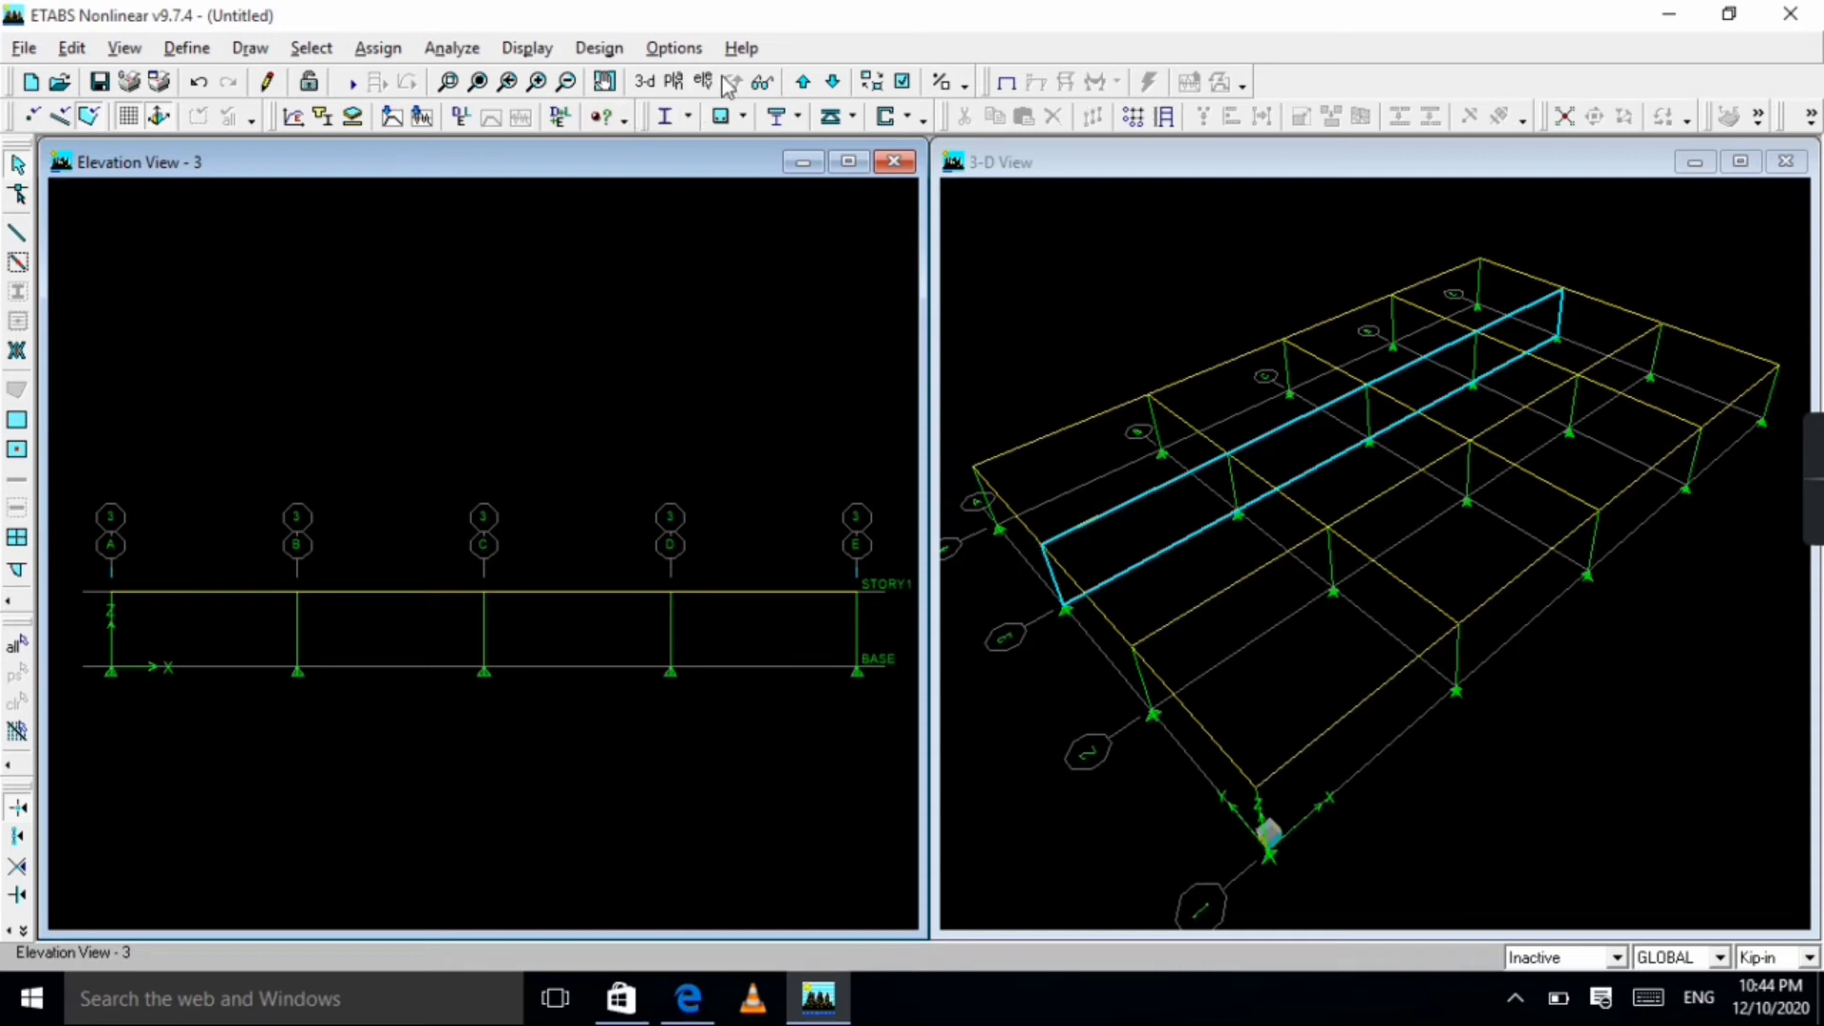
pyautogui.click(646, 81)
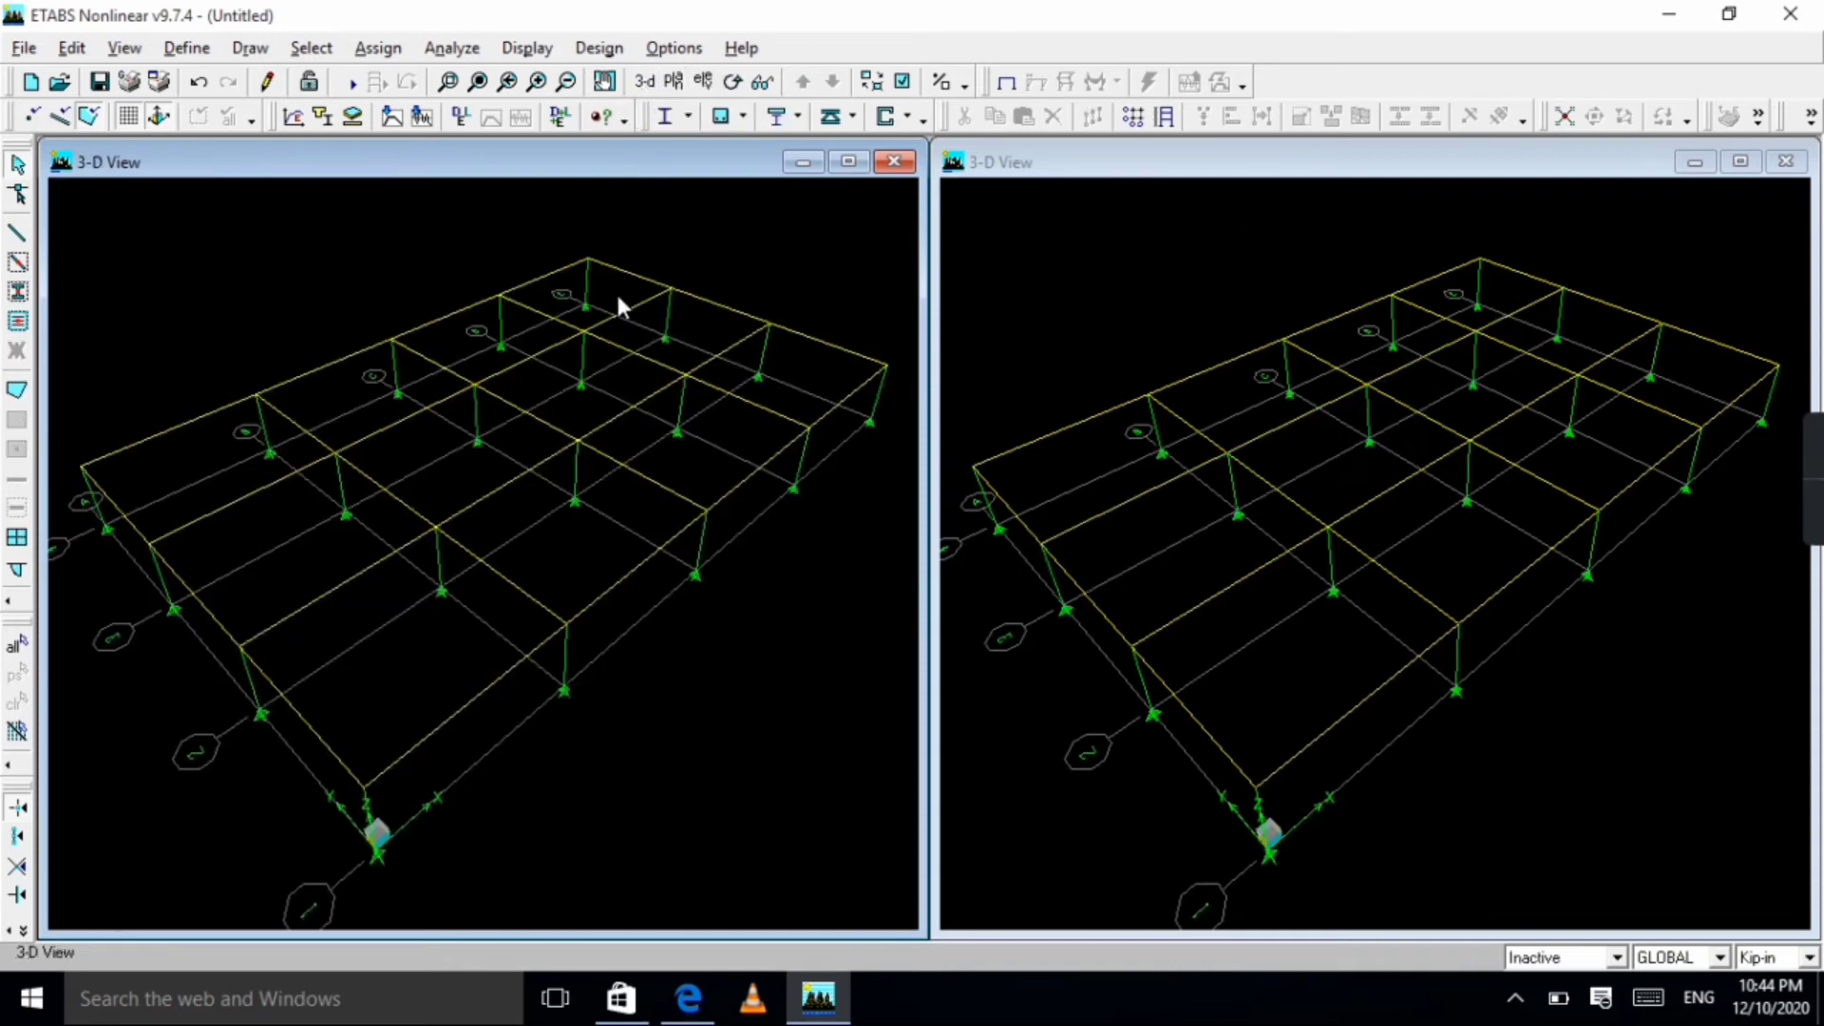
pyautogui.moveTo(628, 330); pyautogui.dragTo(630, 362)
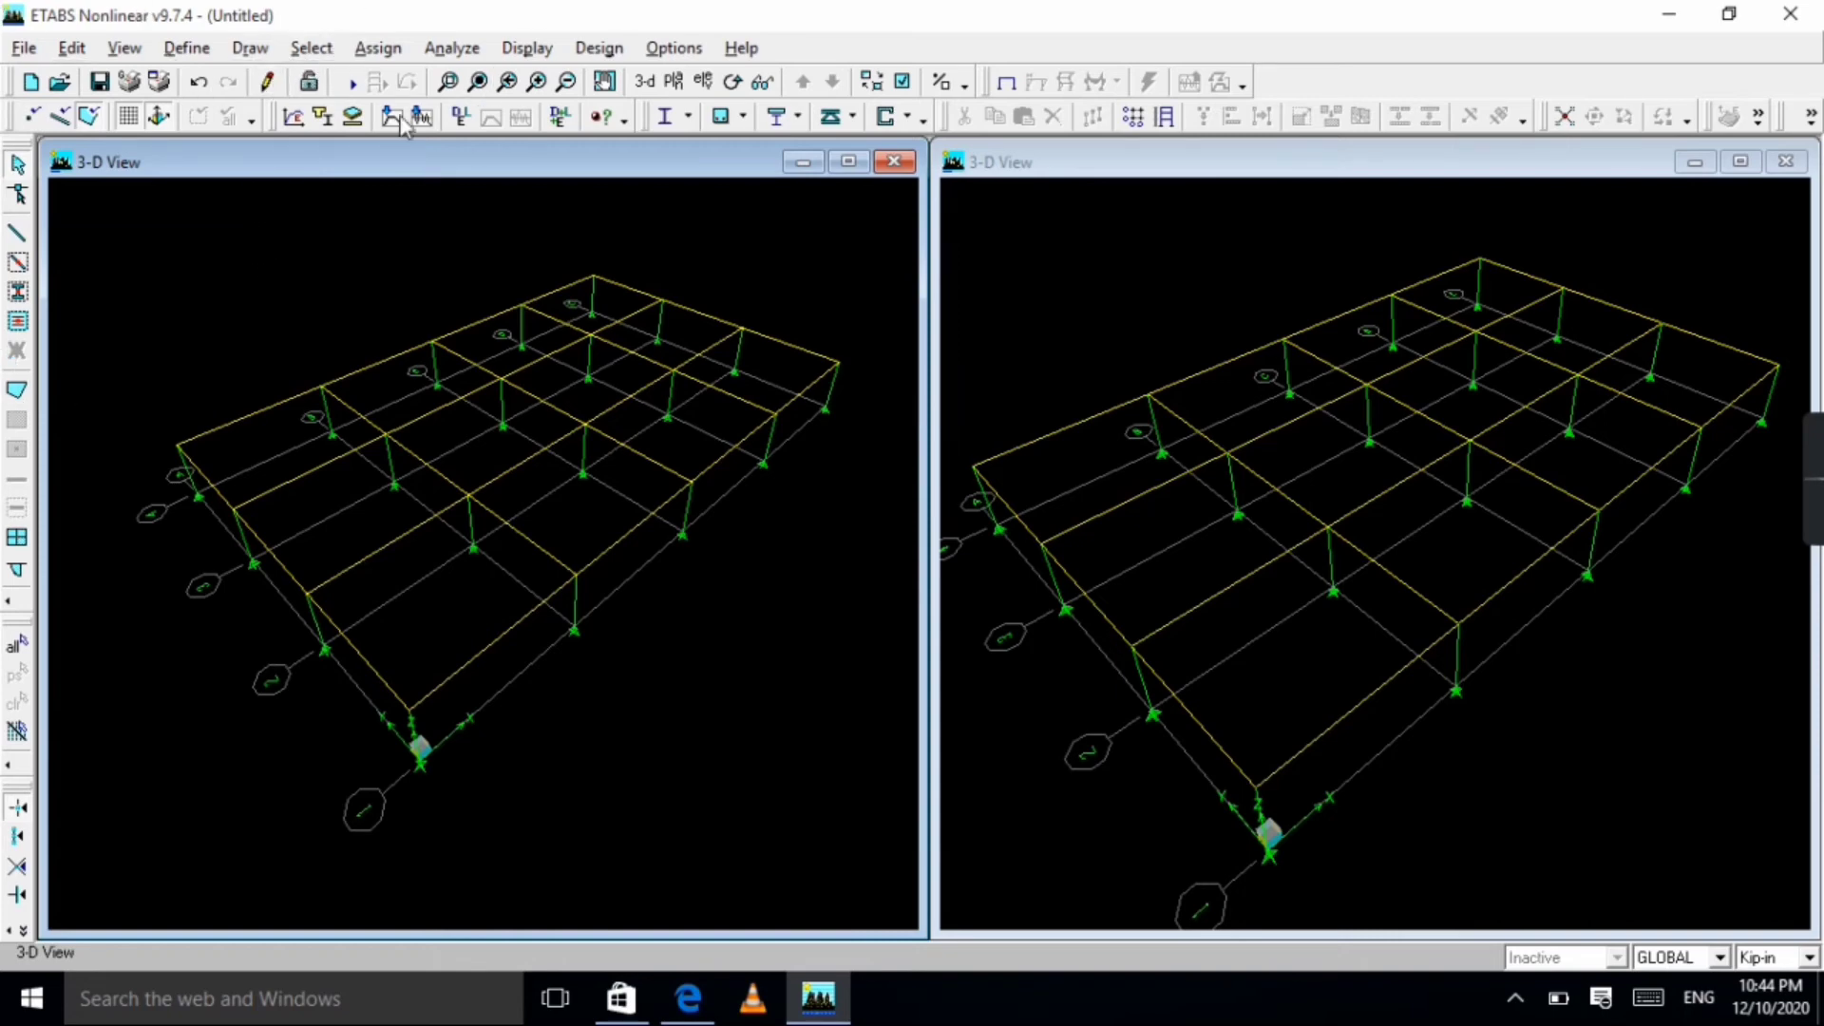
# Try to draw an area with the SLAB1 property at STORY1 through grid points E1, E4, A1 and A4.
pyautogui.click(251, 47)
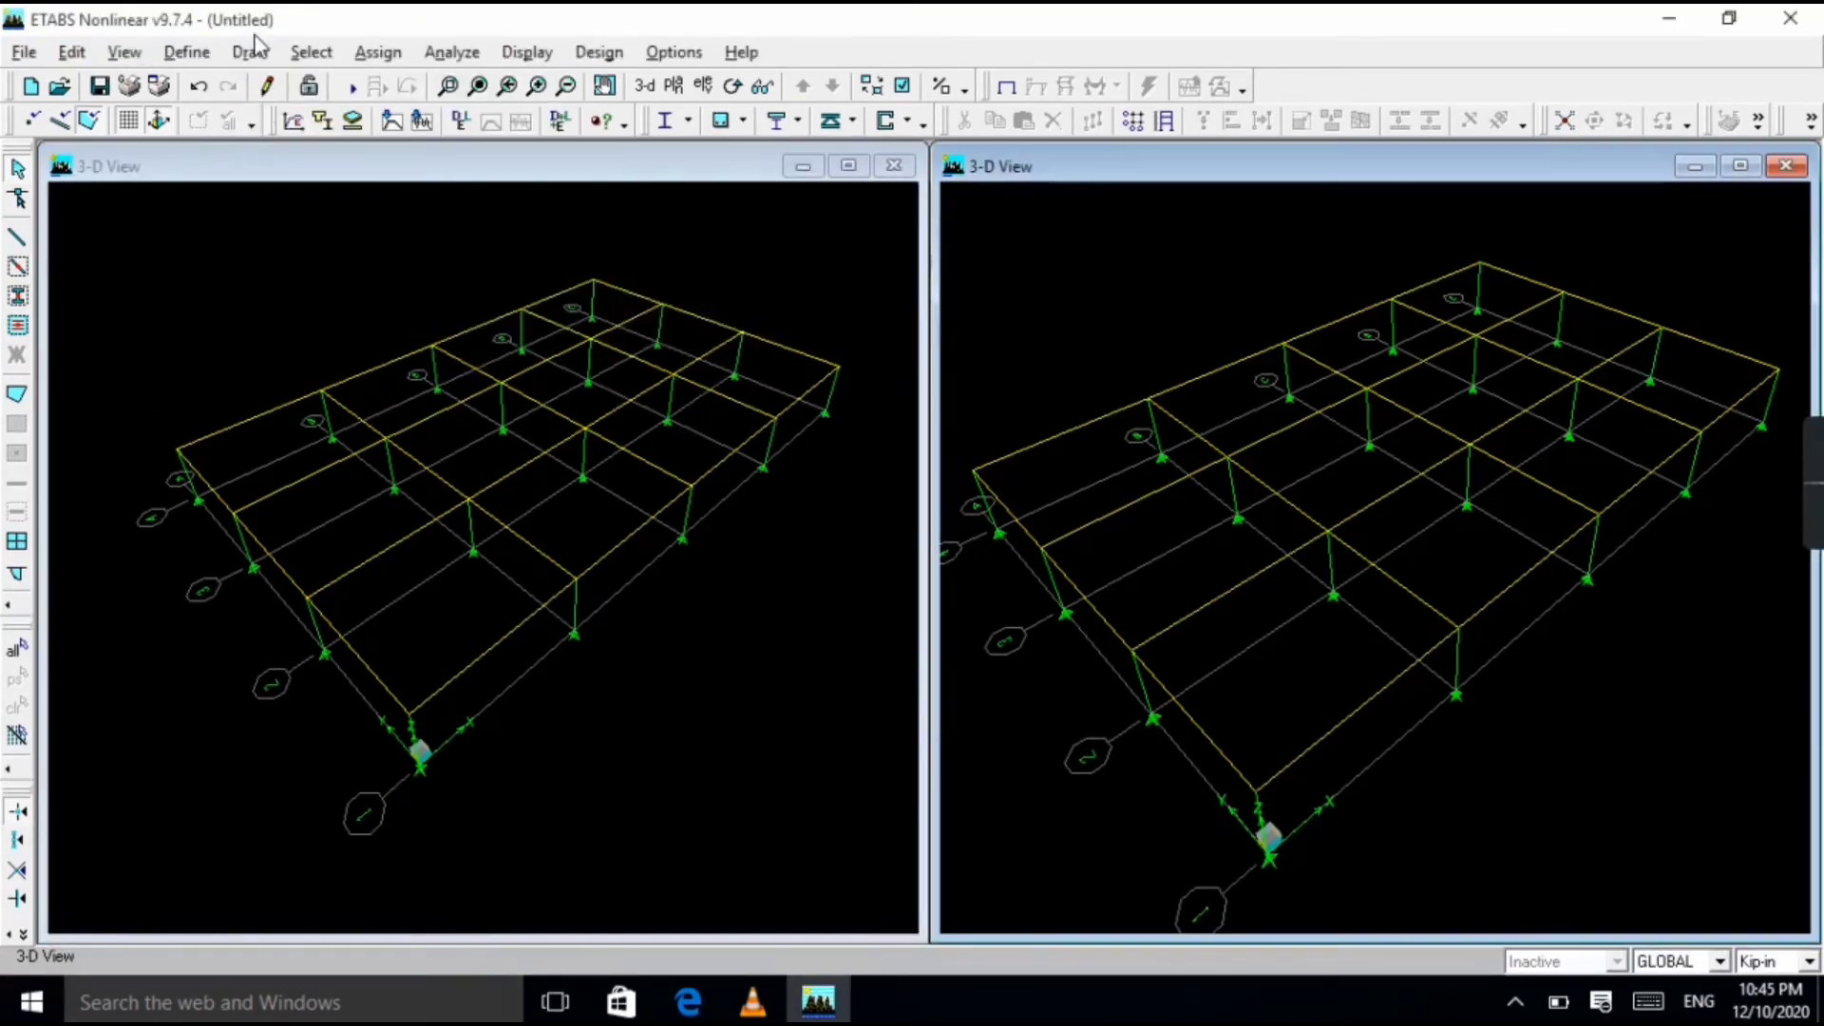
pyautogui.click(251, 51)
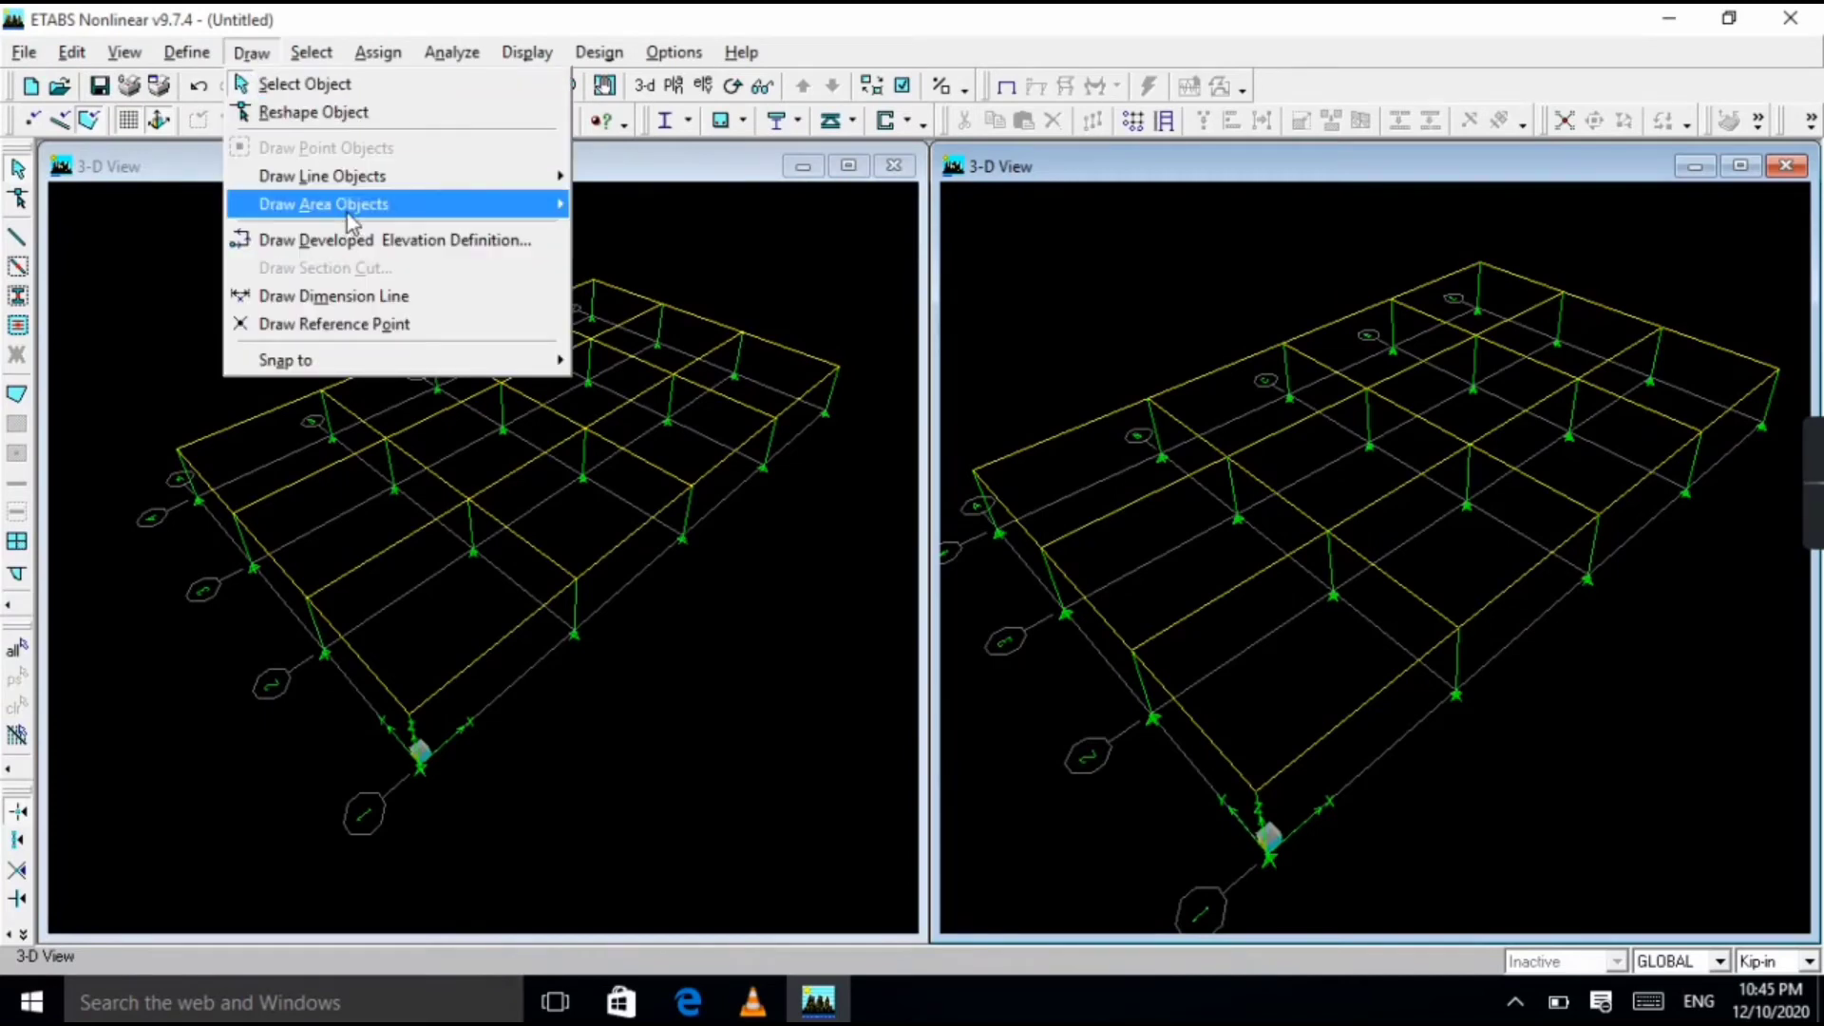
pyautogui.moveTo(347, 209)
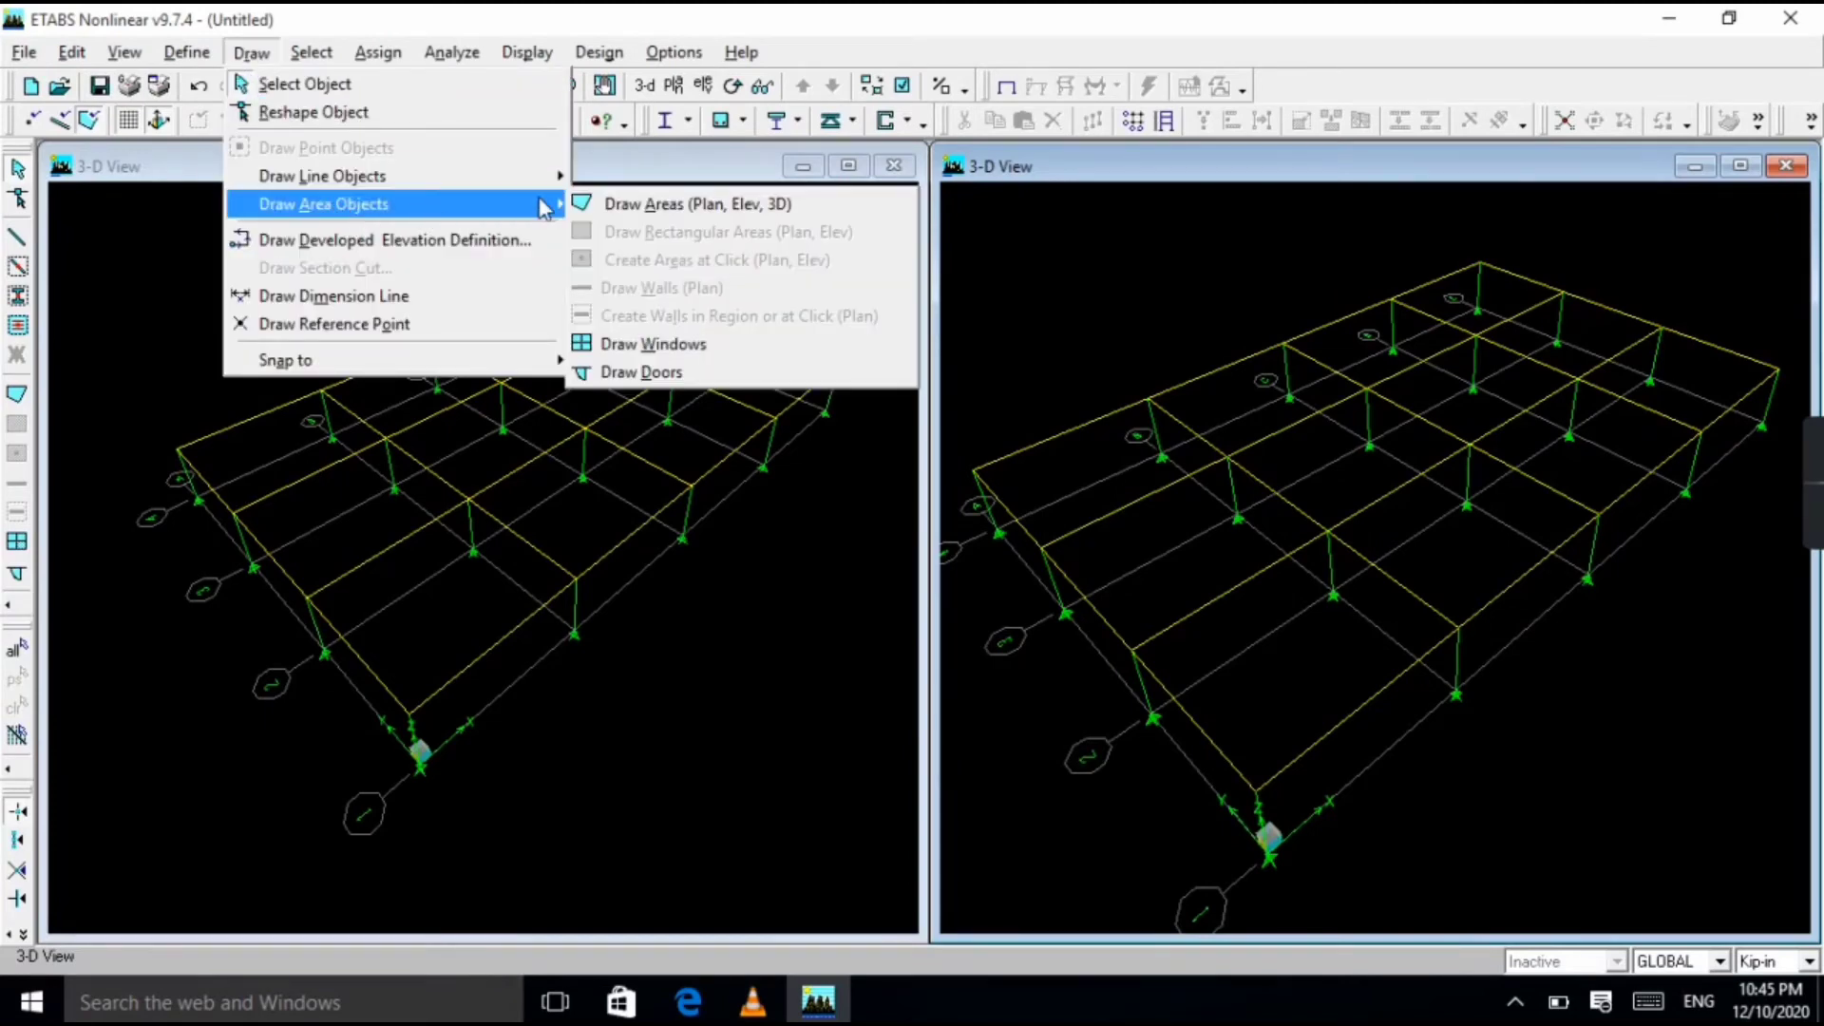
pyautogui.click(681, 205)
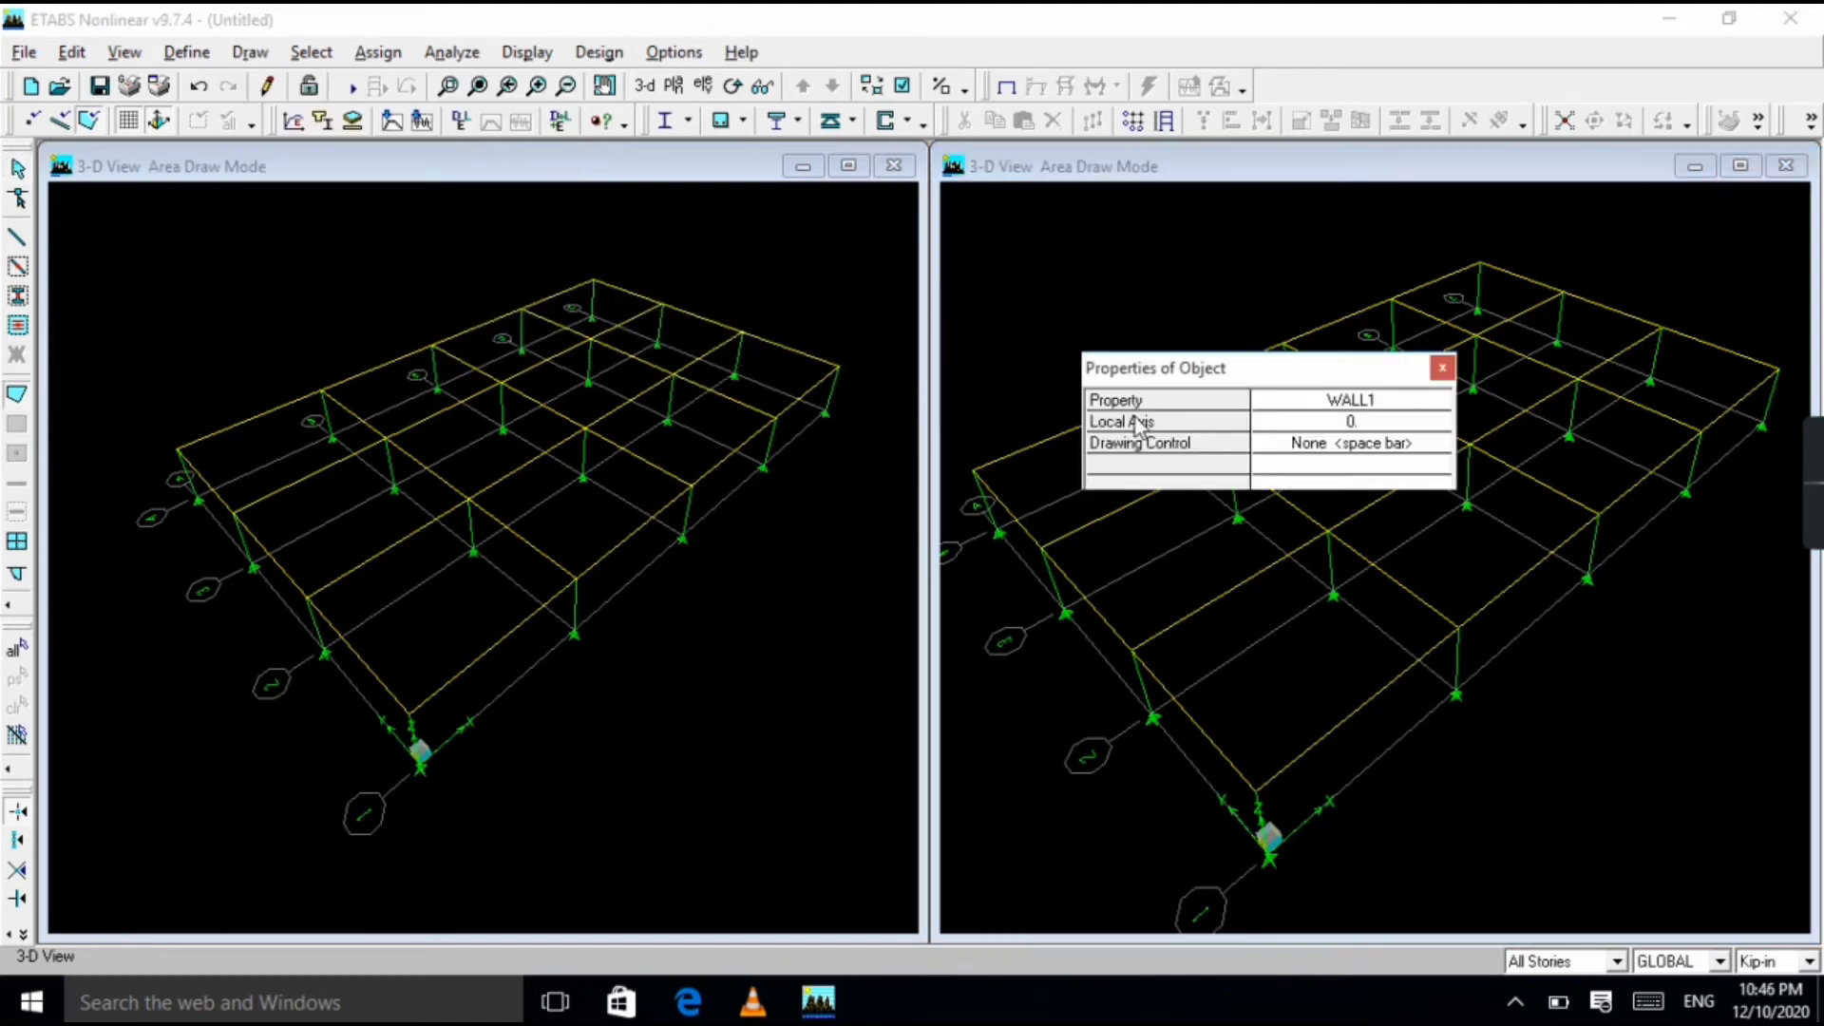
pyautogui.click(1382, 406)
pyautogui.scroll(1, 1379, 400)
pyautogui.moveTo(1271, 373); pyautogui.dragTo(1394, 357)
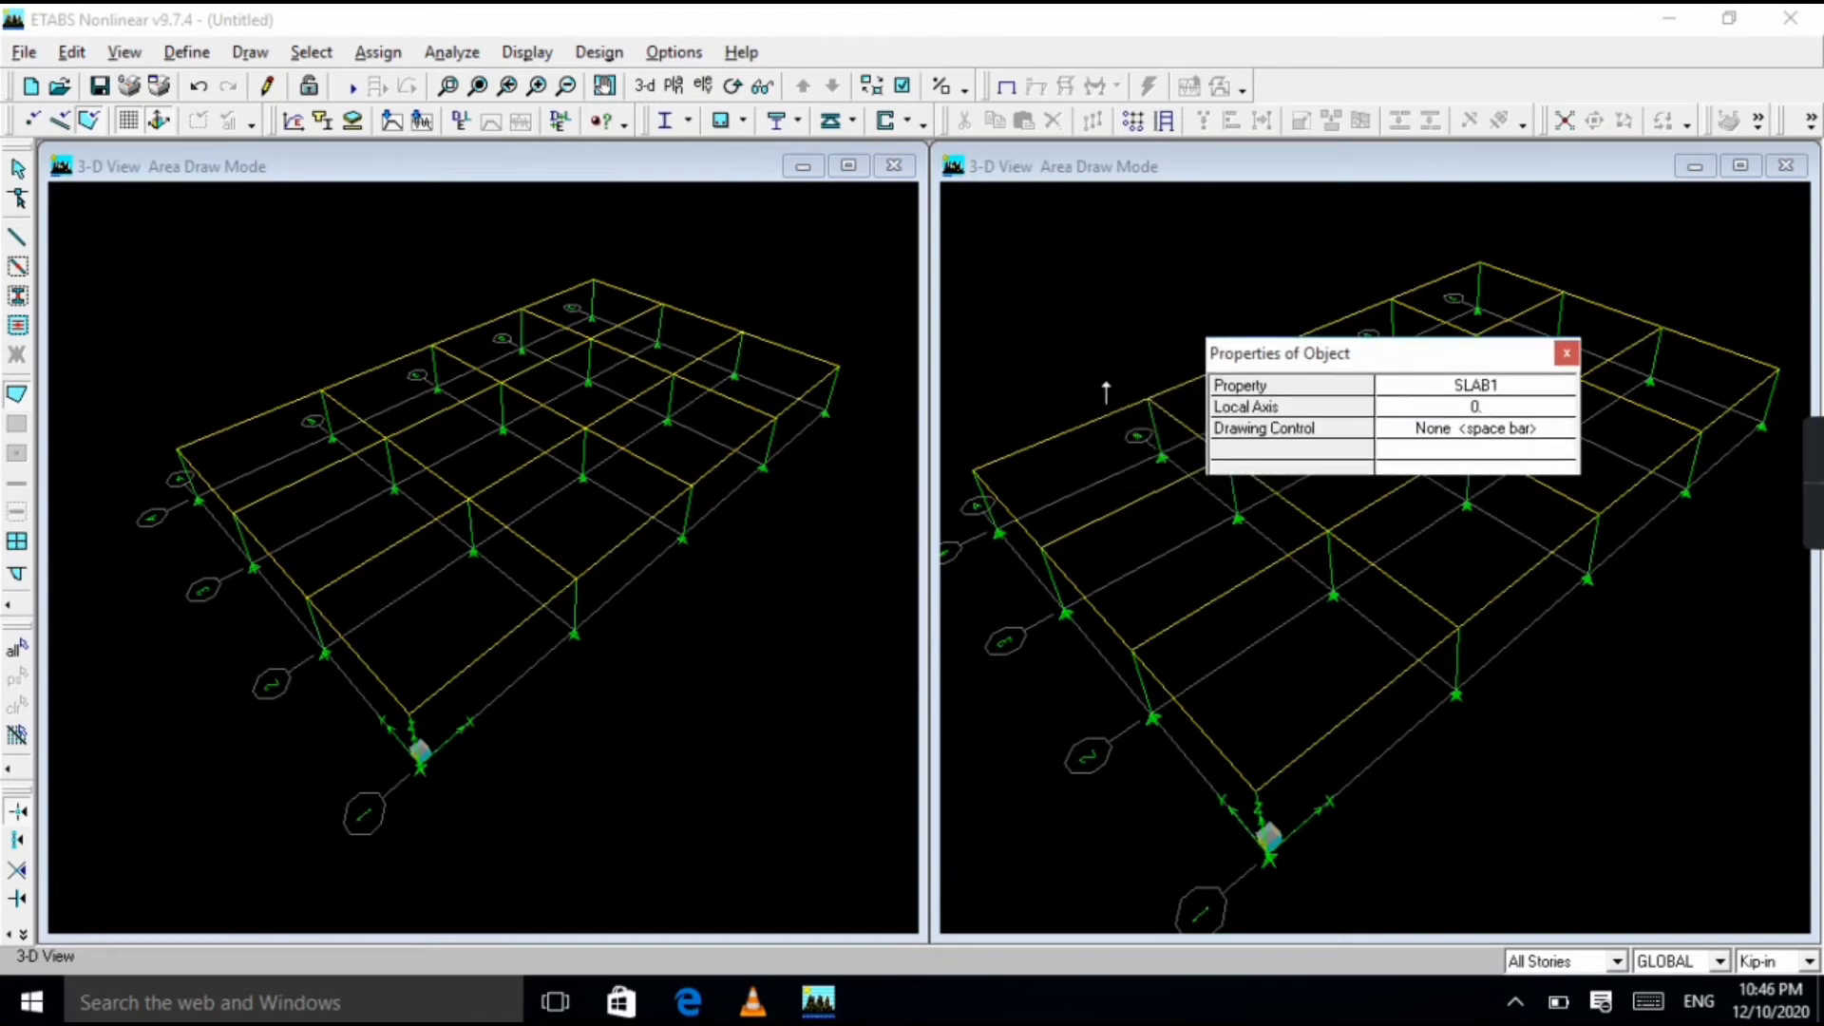
pyautogui.click(840, 367)
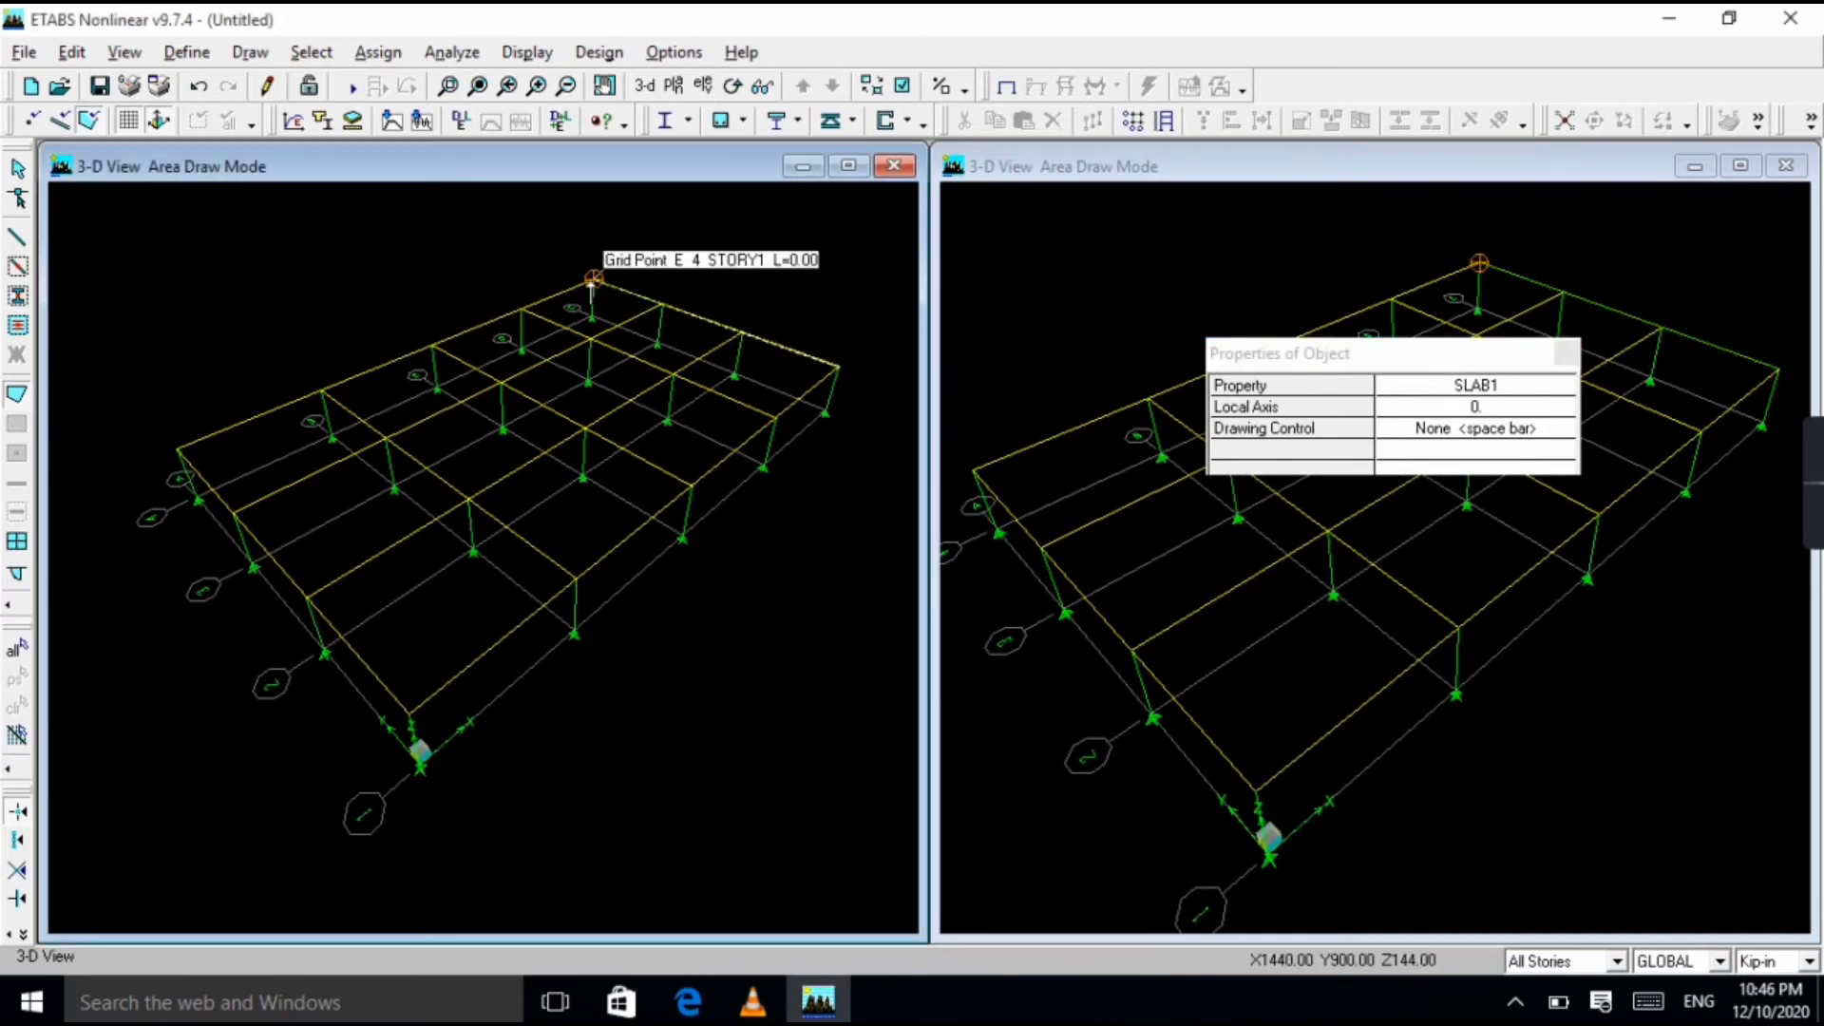
pyautogui.click(592, 281)
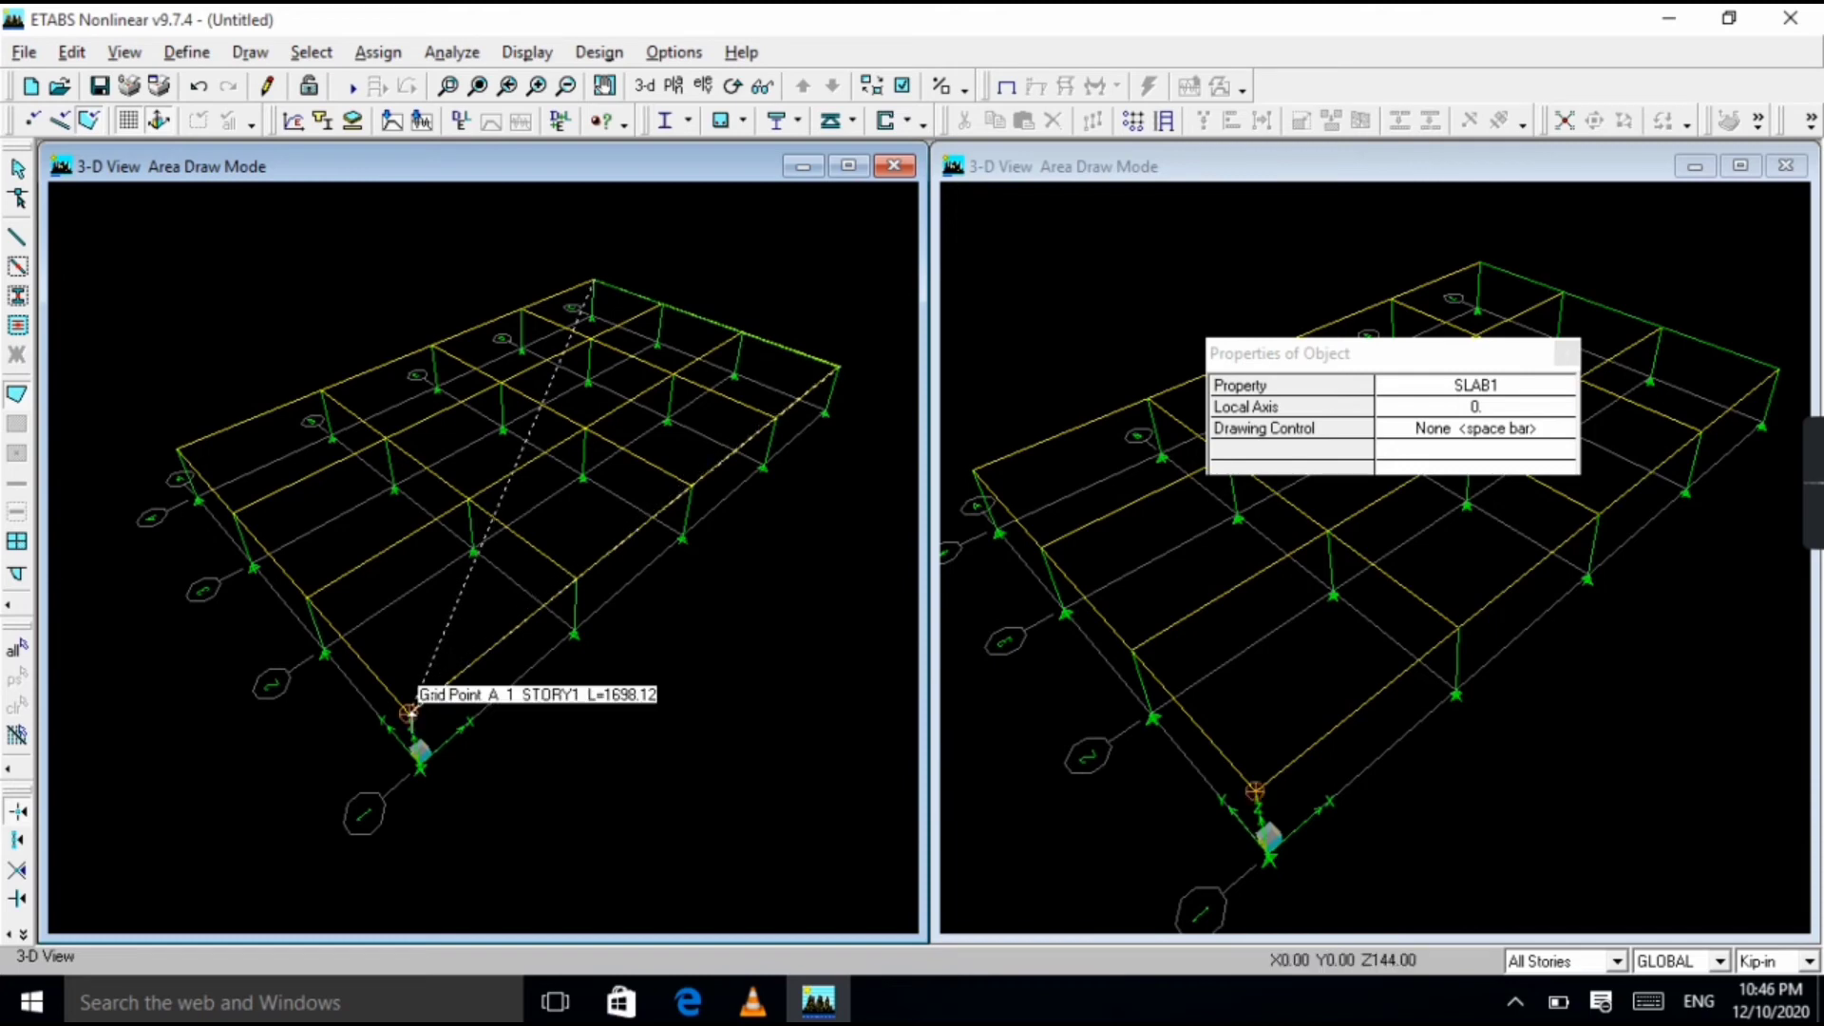
pyautogui.click(414, 708)
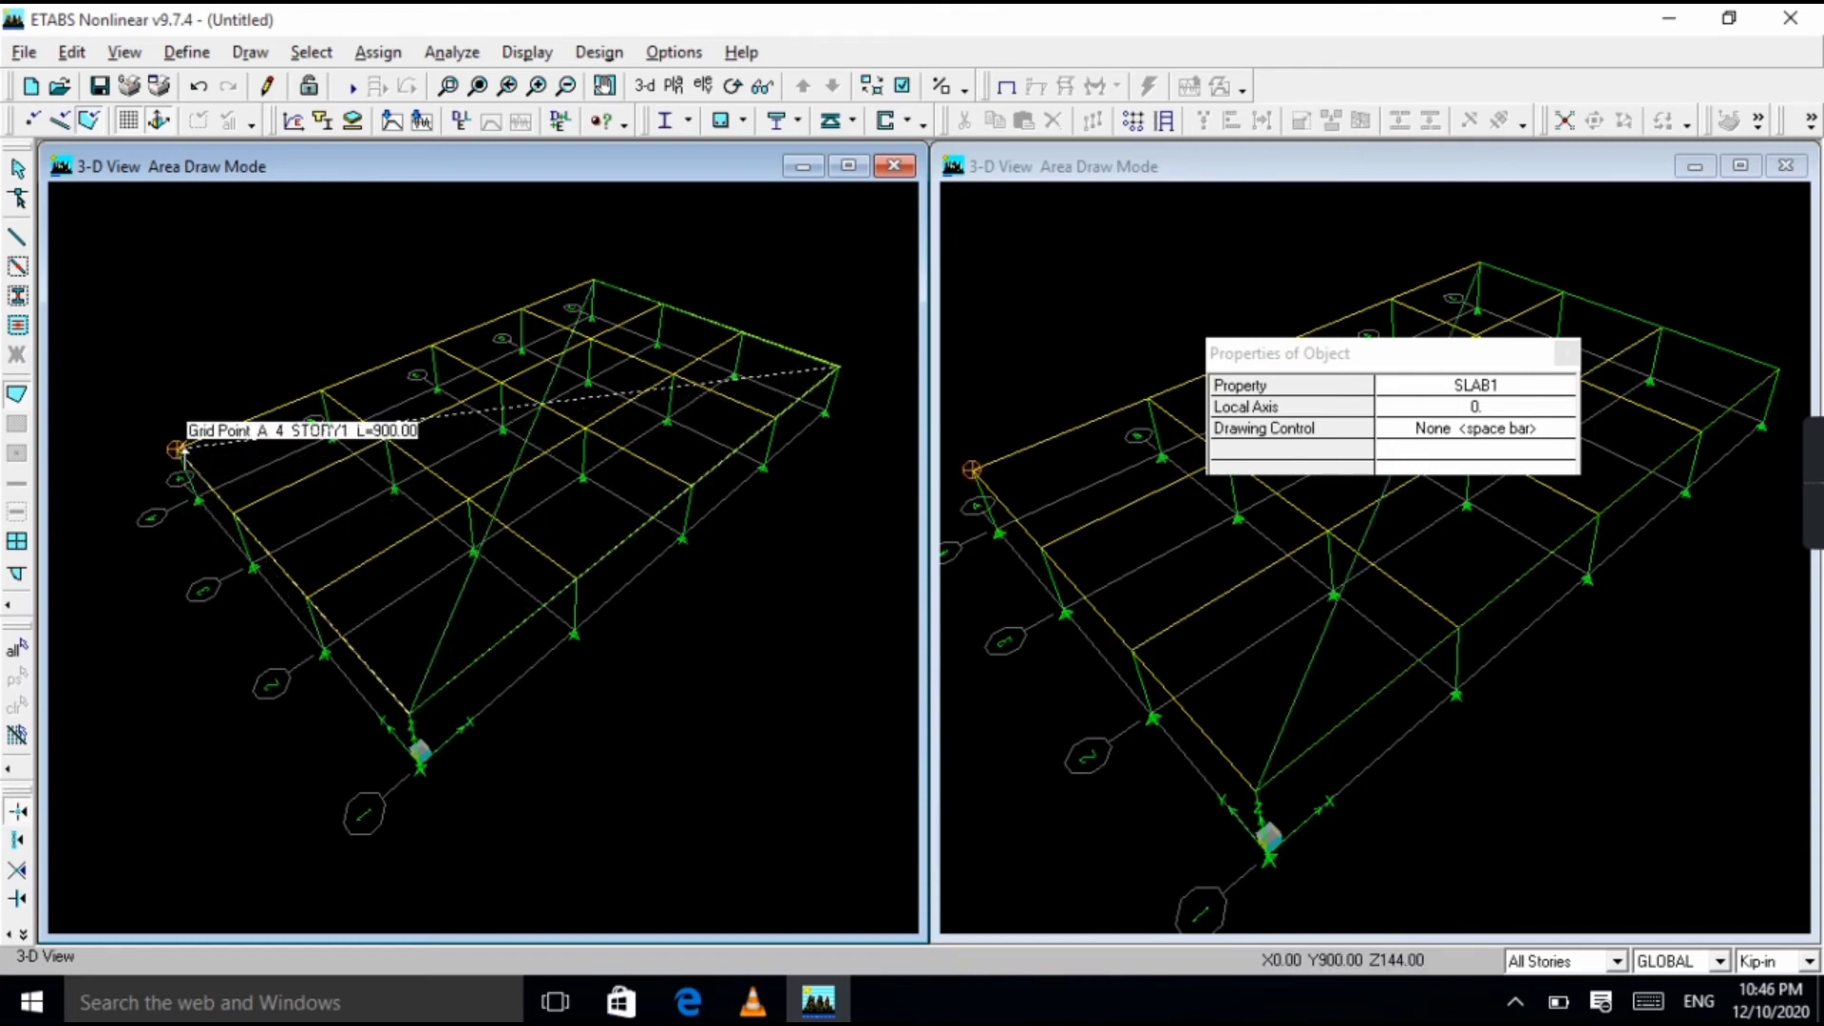
pyautogui.doubleClick(178, 449)
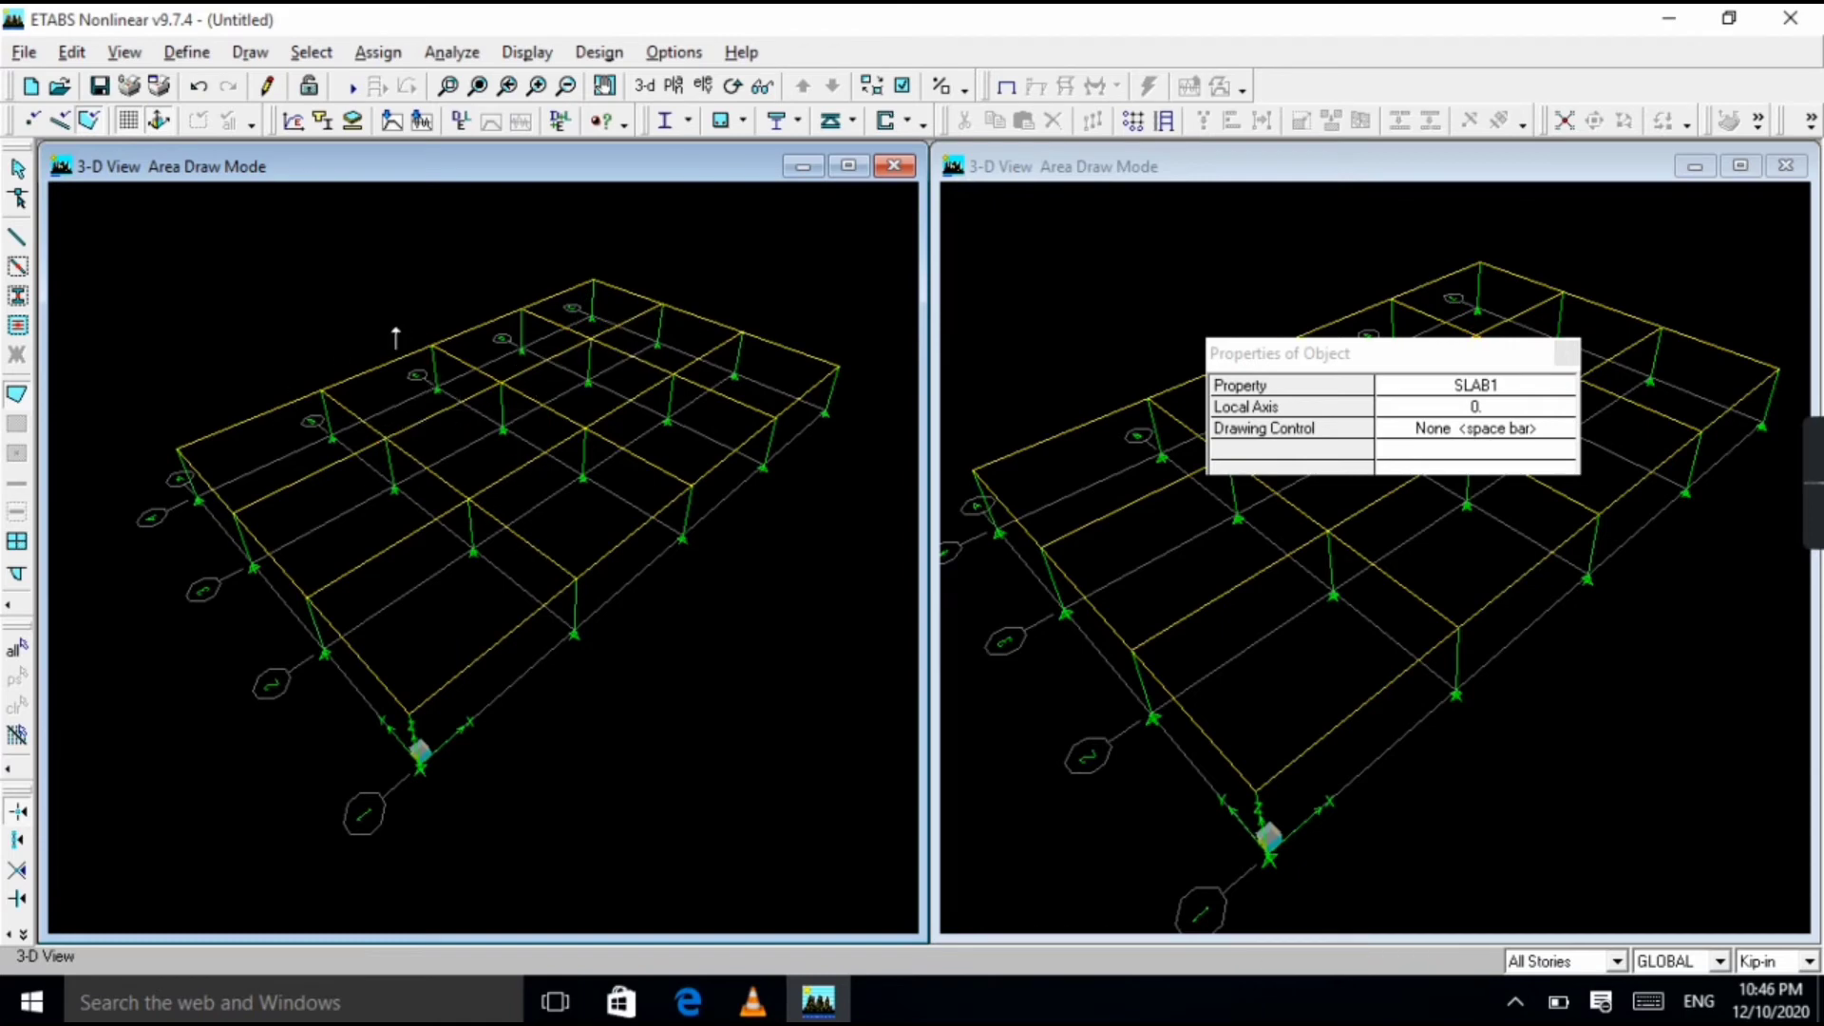
pyautogui.press('Escape')
pyautogui.scroll(-1, 470, 314)
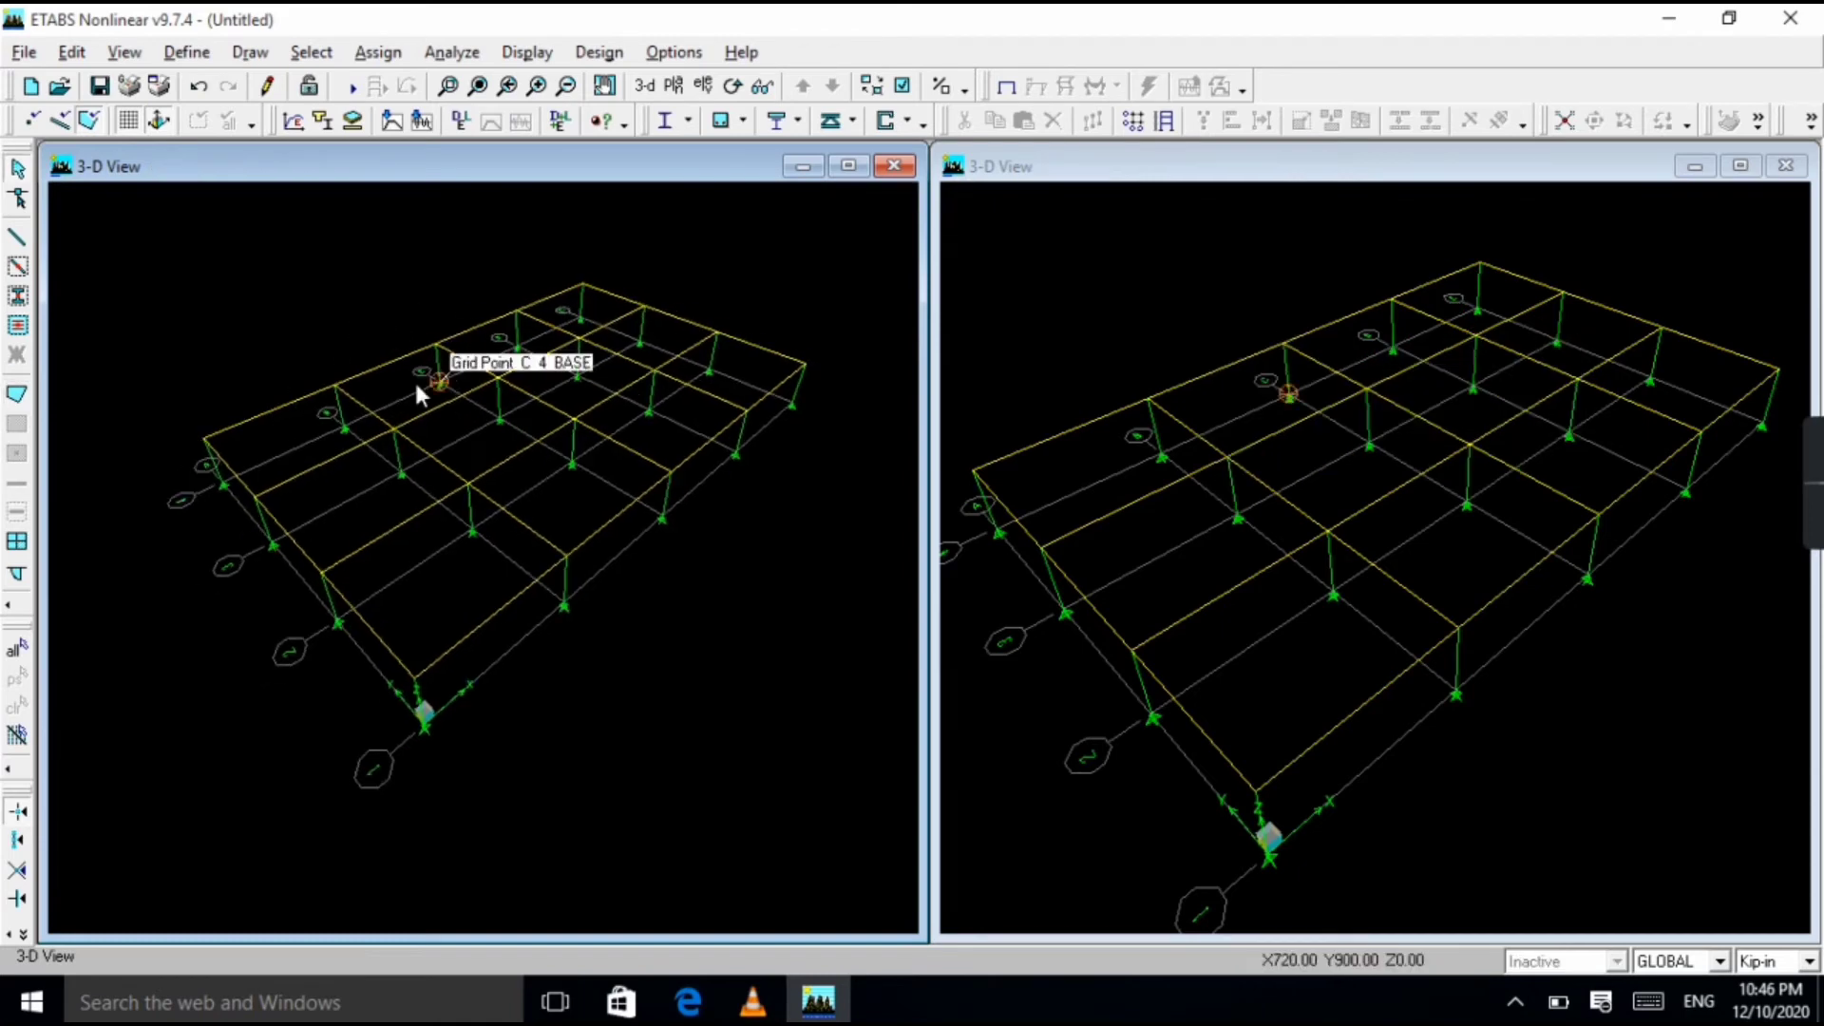
pyautogui.scroll(2, 344, 410)
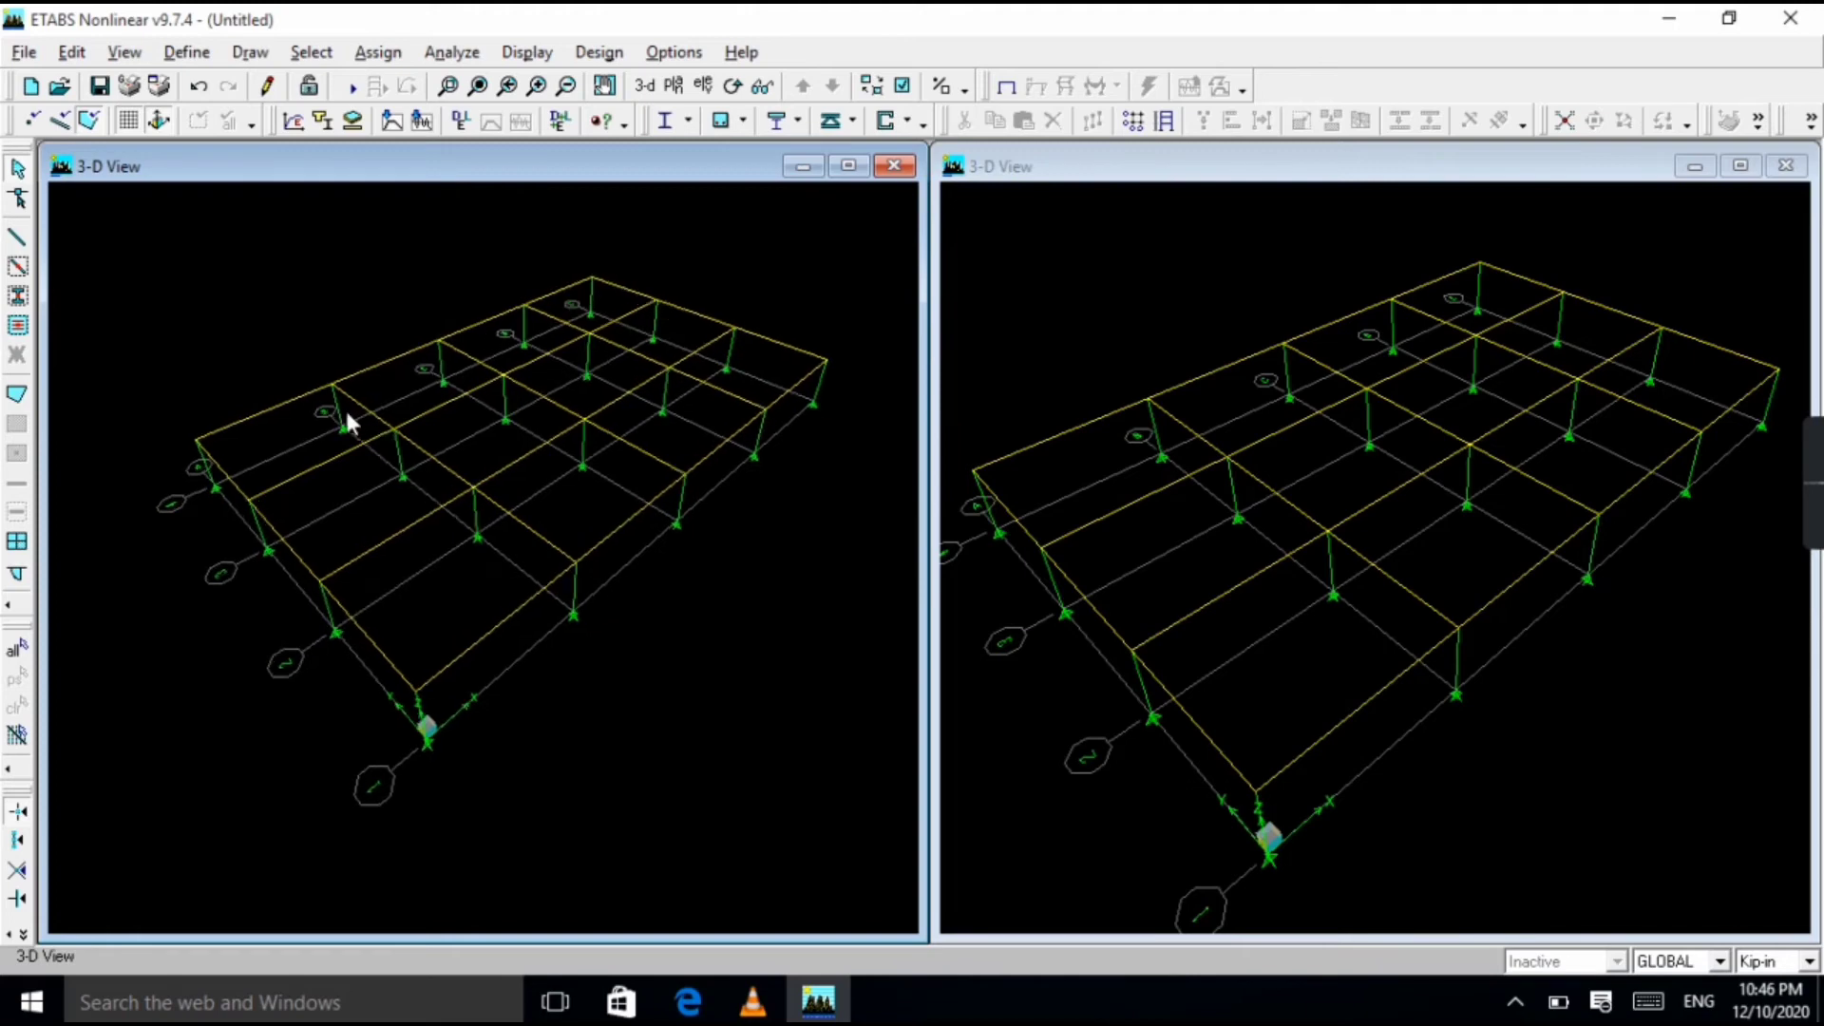
pyautogui.click(282, 403)
pyautogui.click(1076, 464)
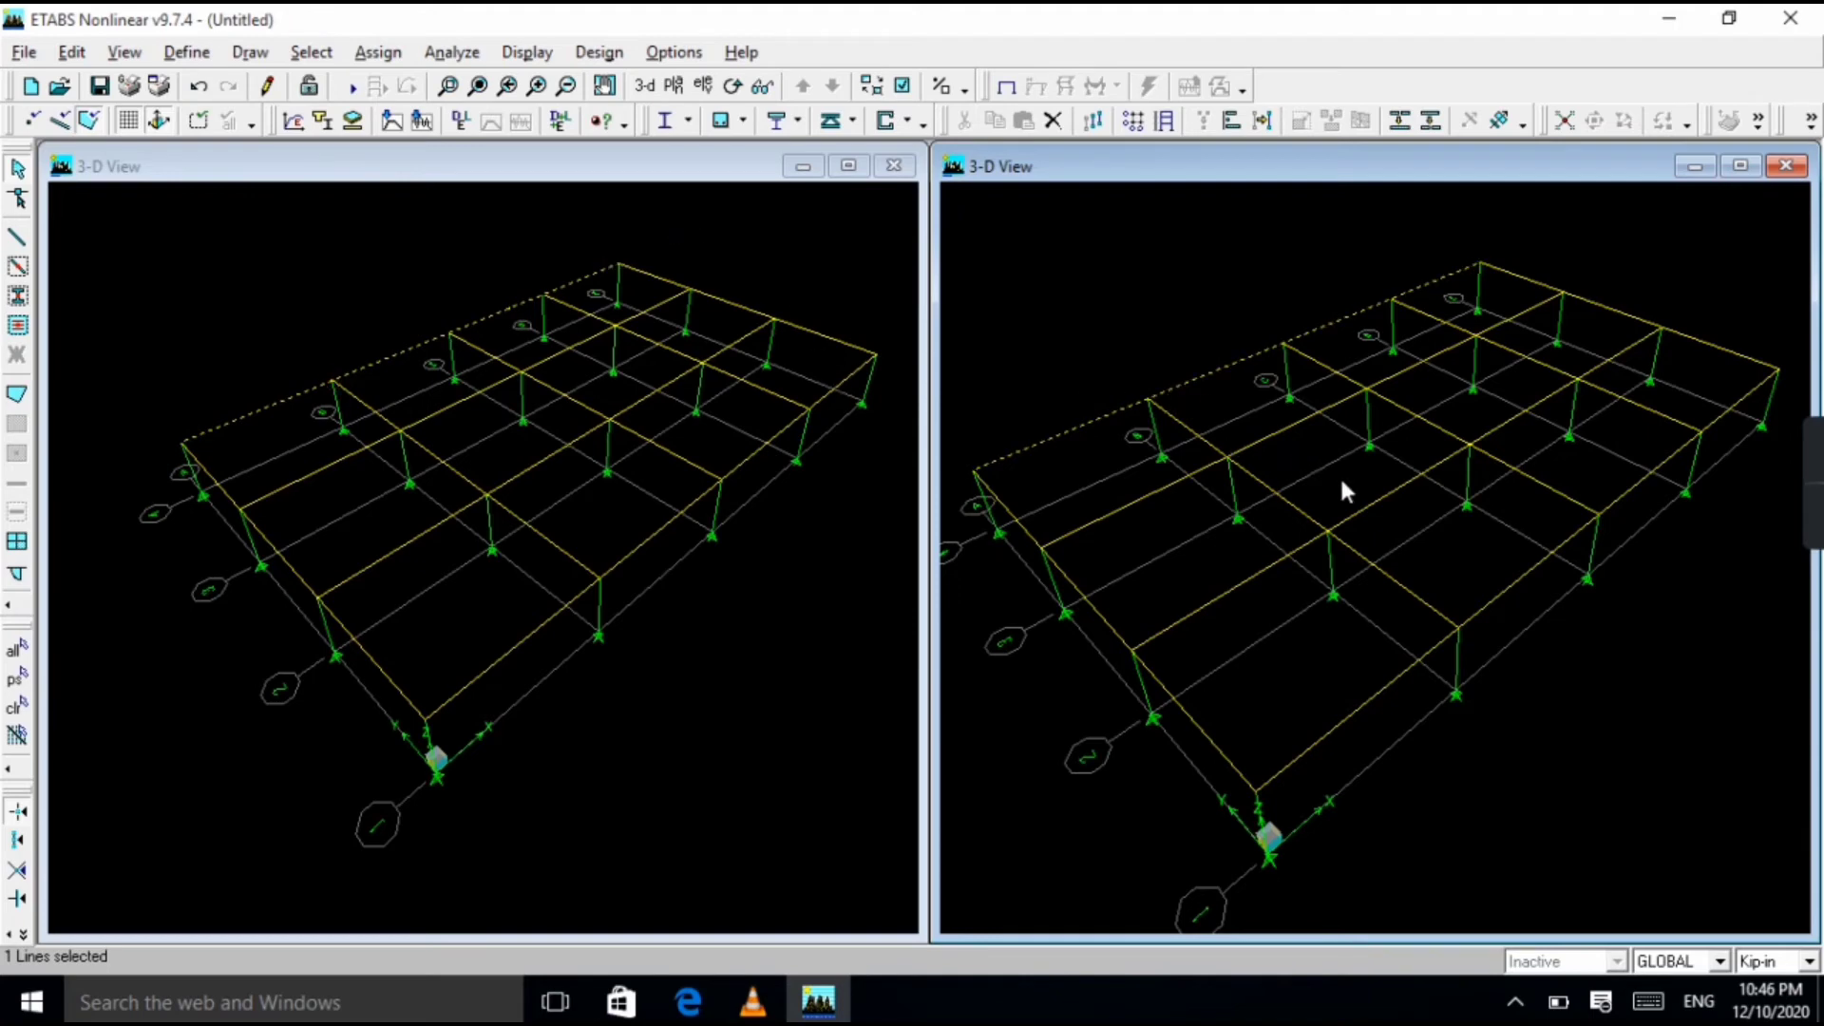
pyautogui.click(665, 512)
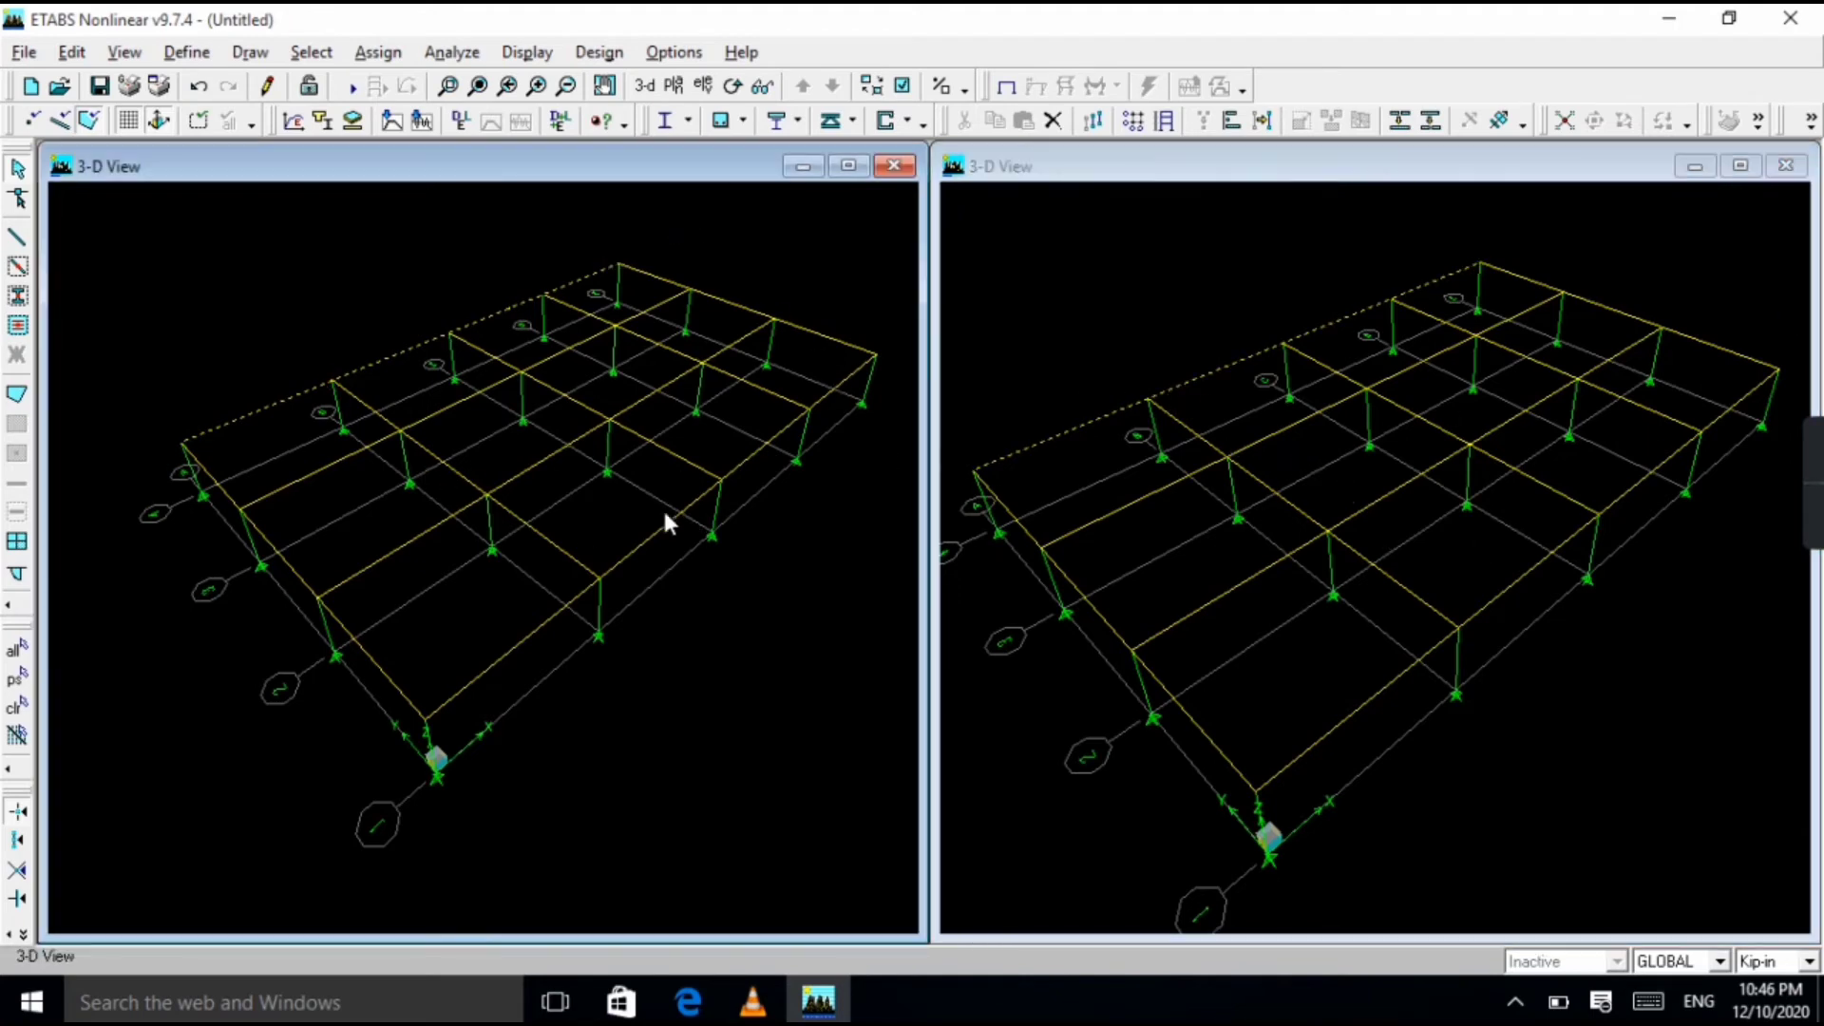
pyautogui.click(1200, 720)
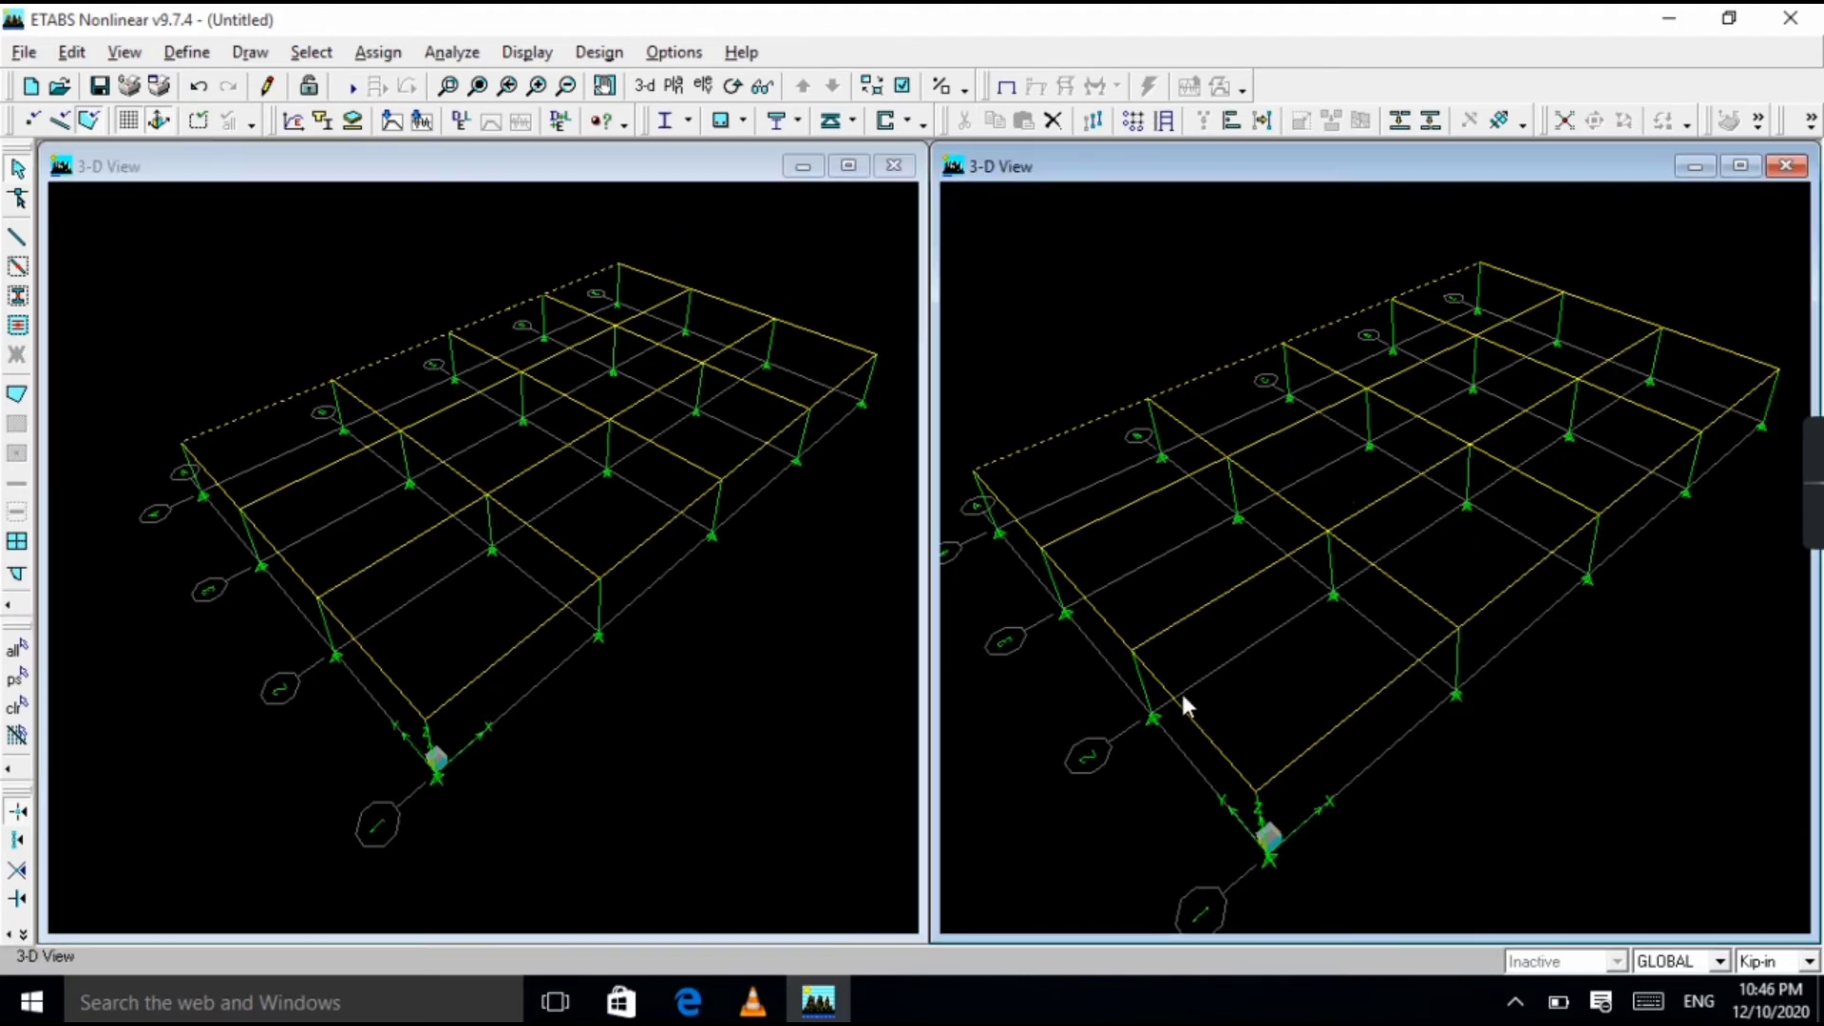
pyautogui.click(1180, 704)
pyautogui.click(353, 57)
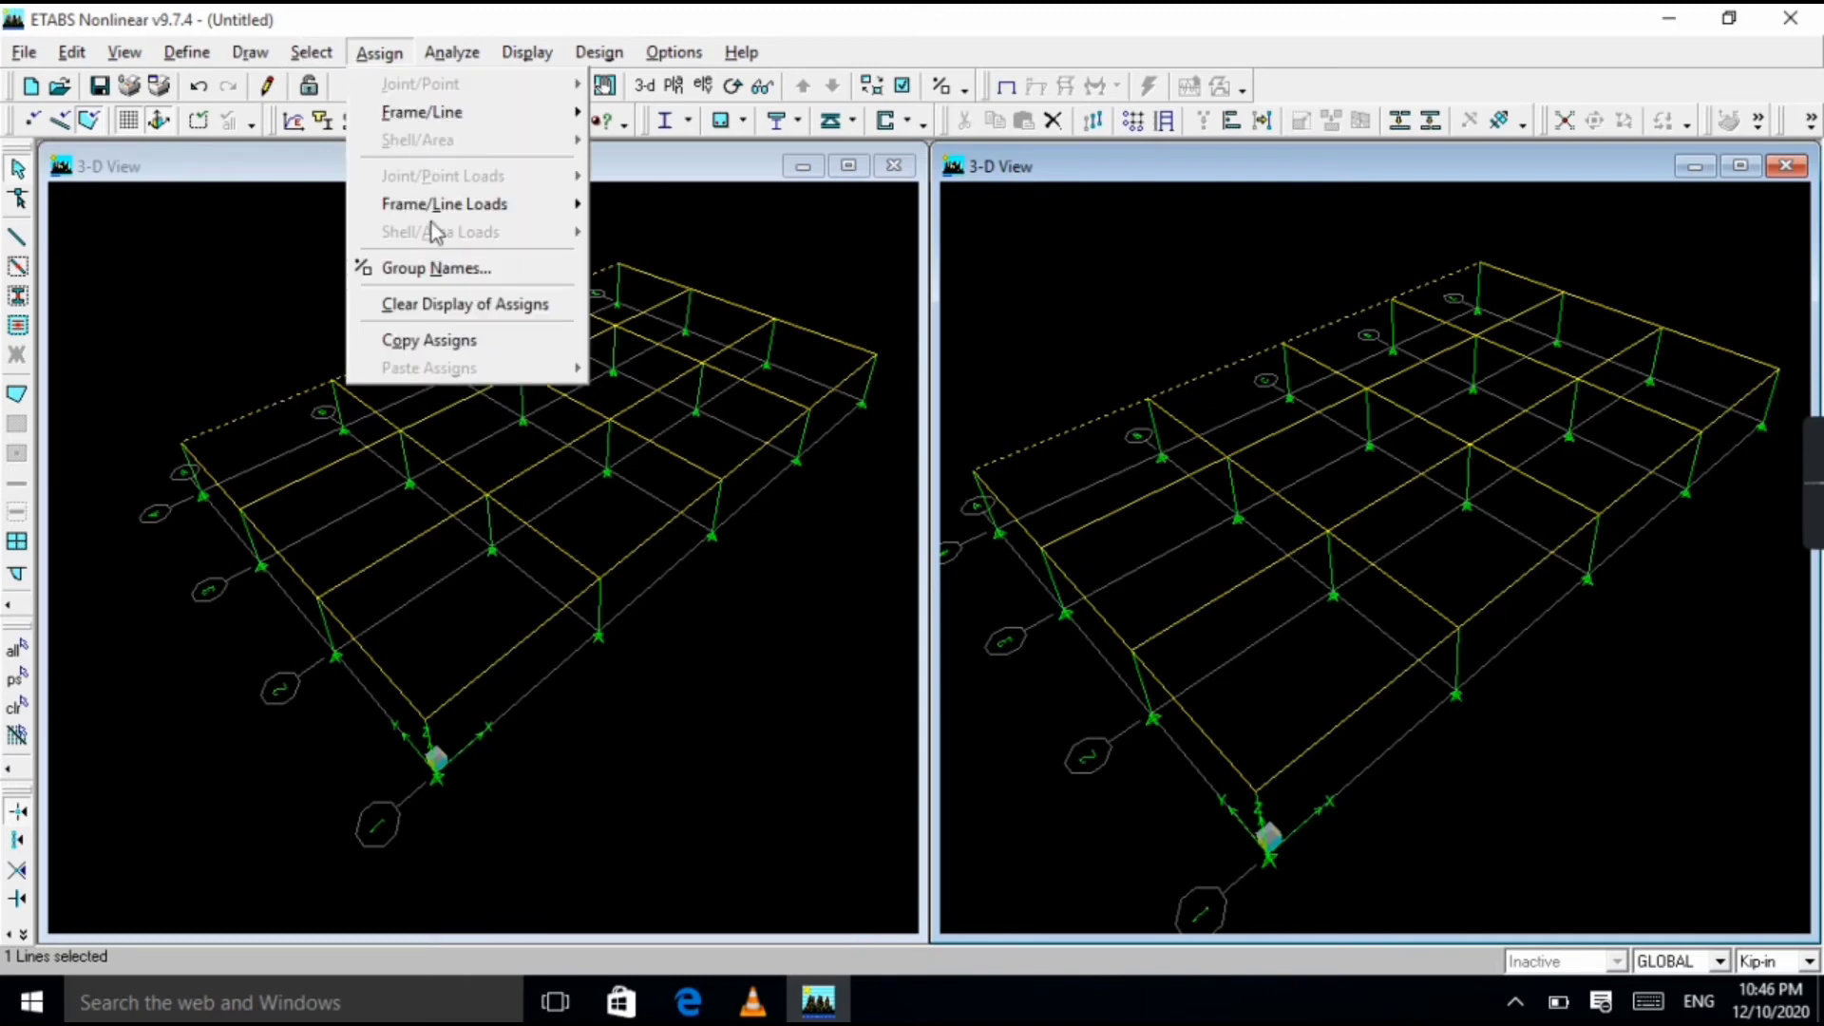
pyautogui.moveTo(436, 220)
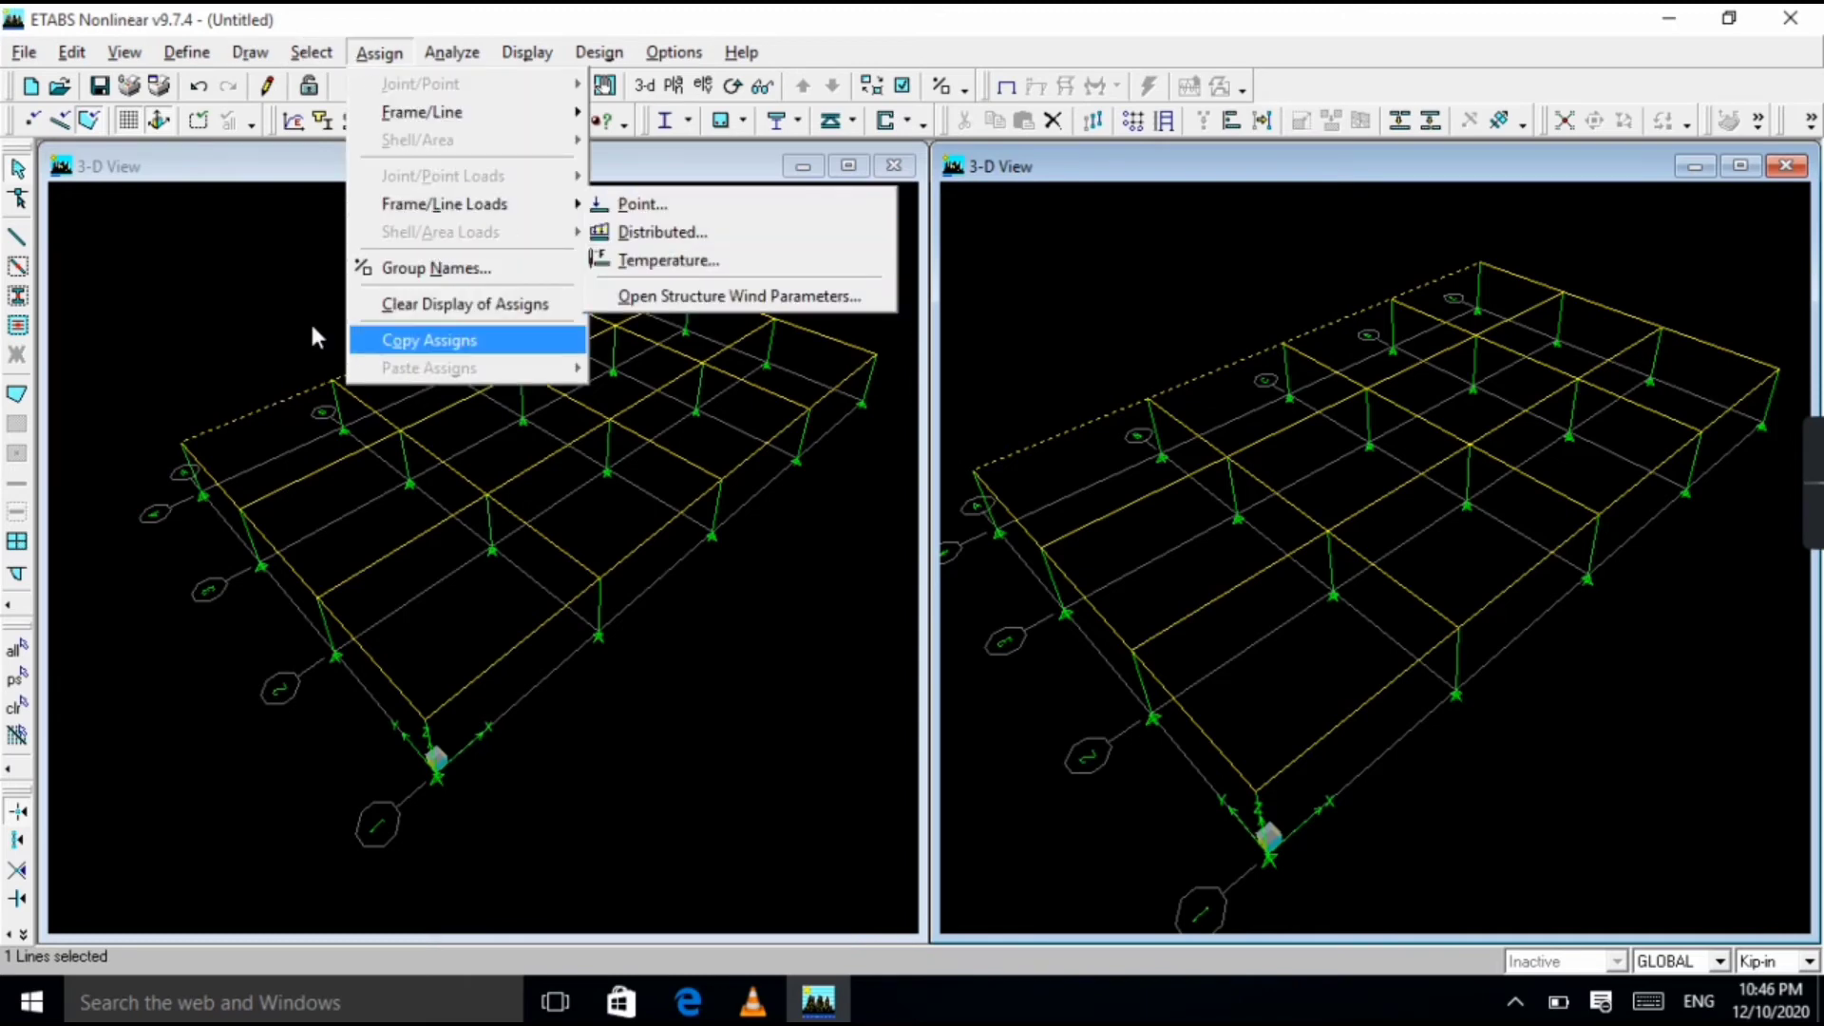
pyautogui.click(269, 342)
pyautogui.click(346, 363)
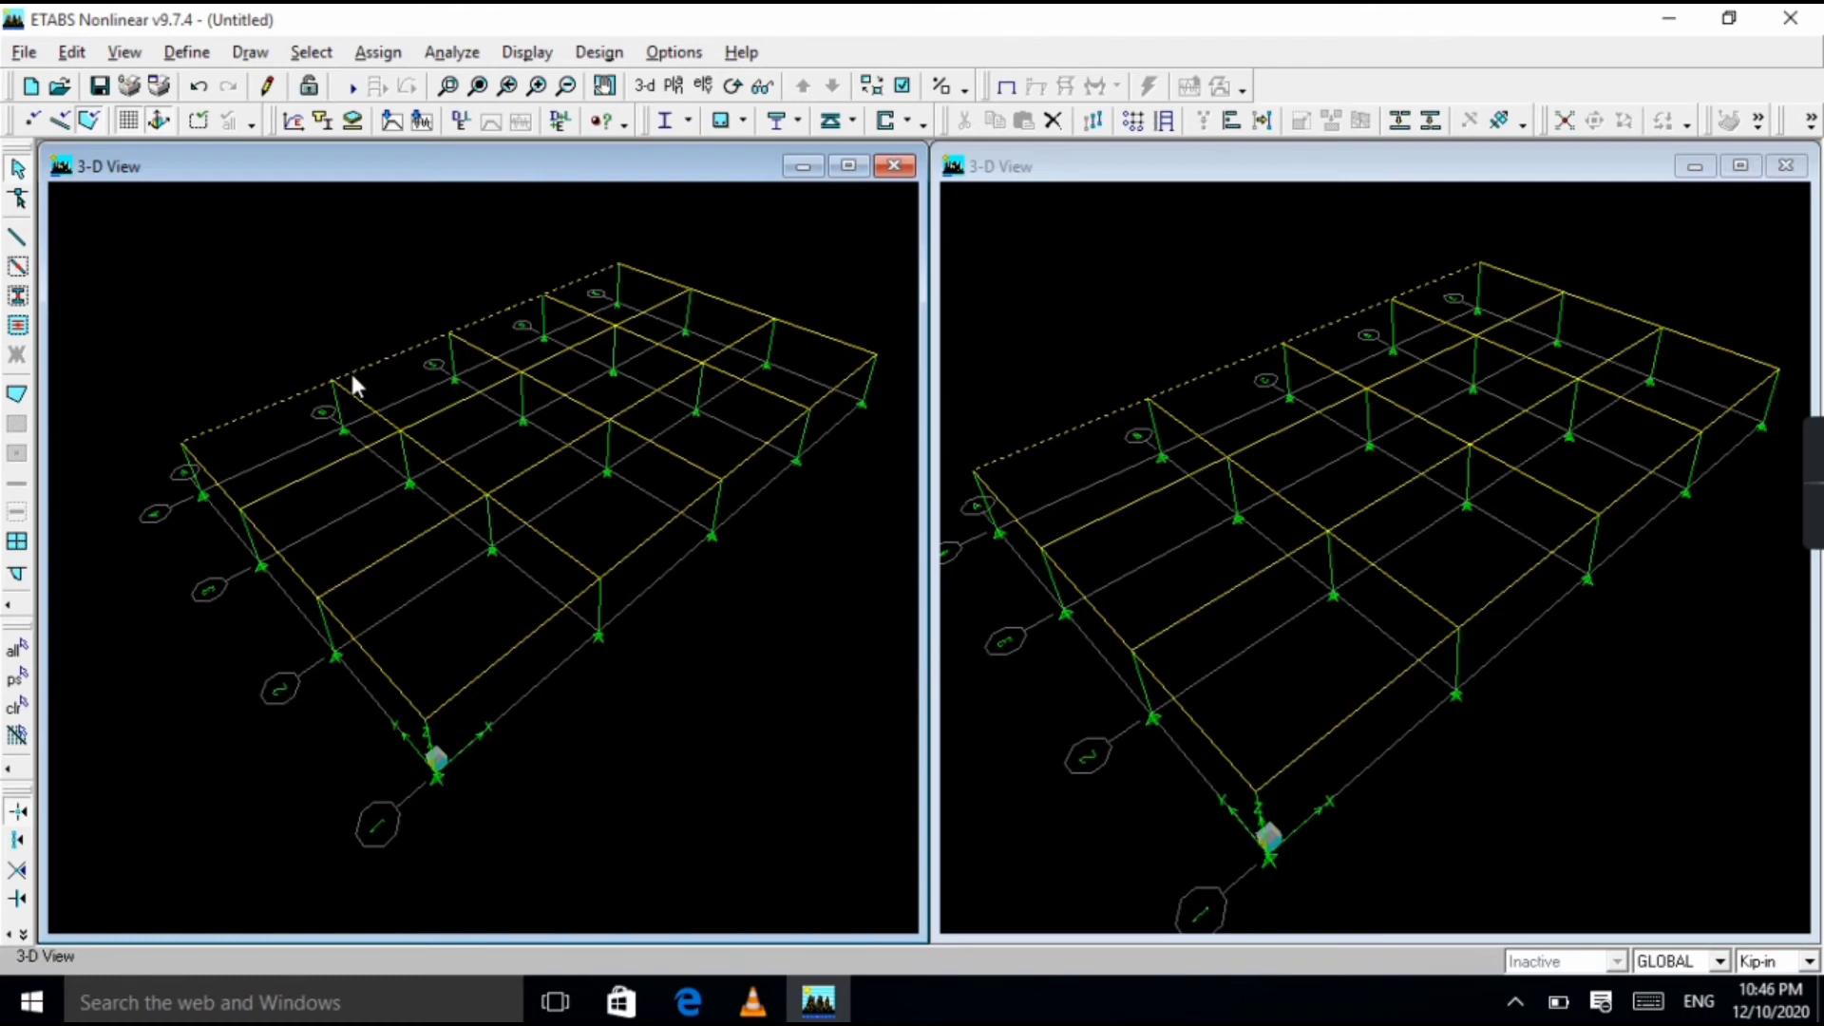
pyautogui.click(350, 371)
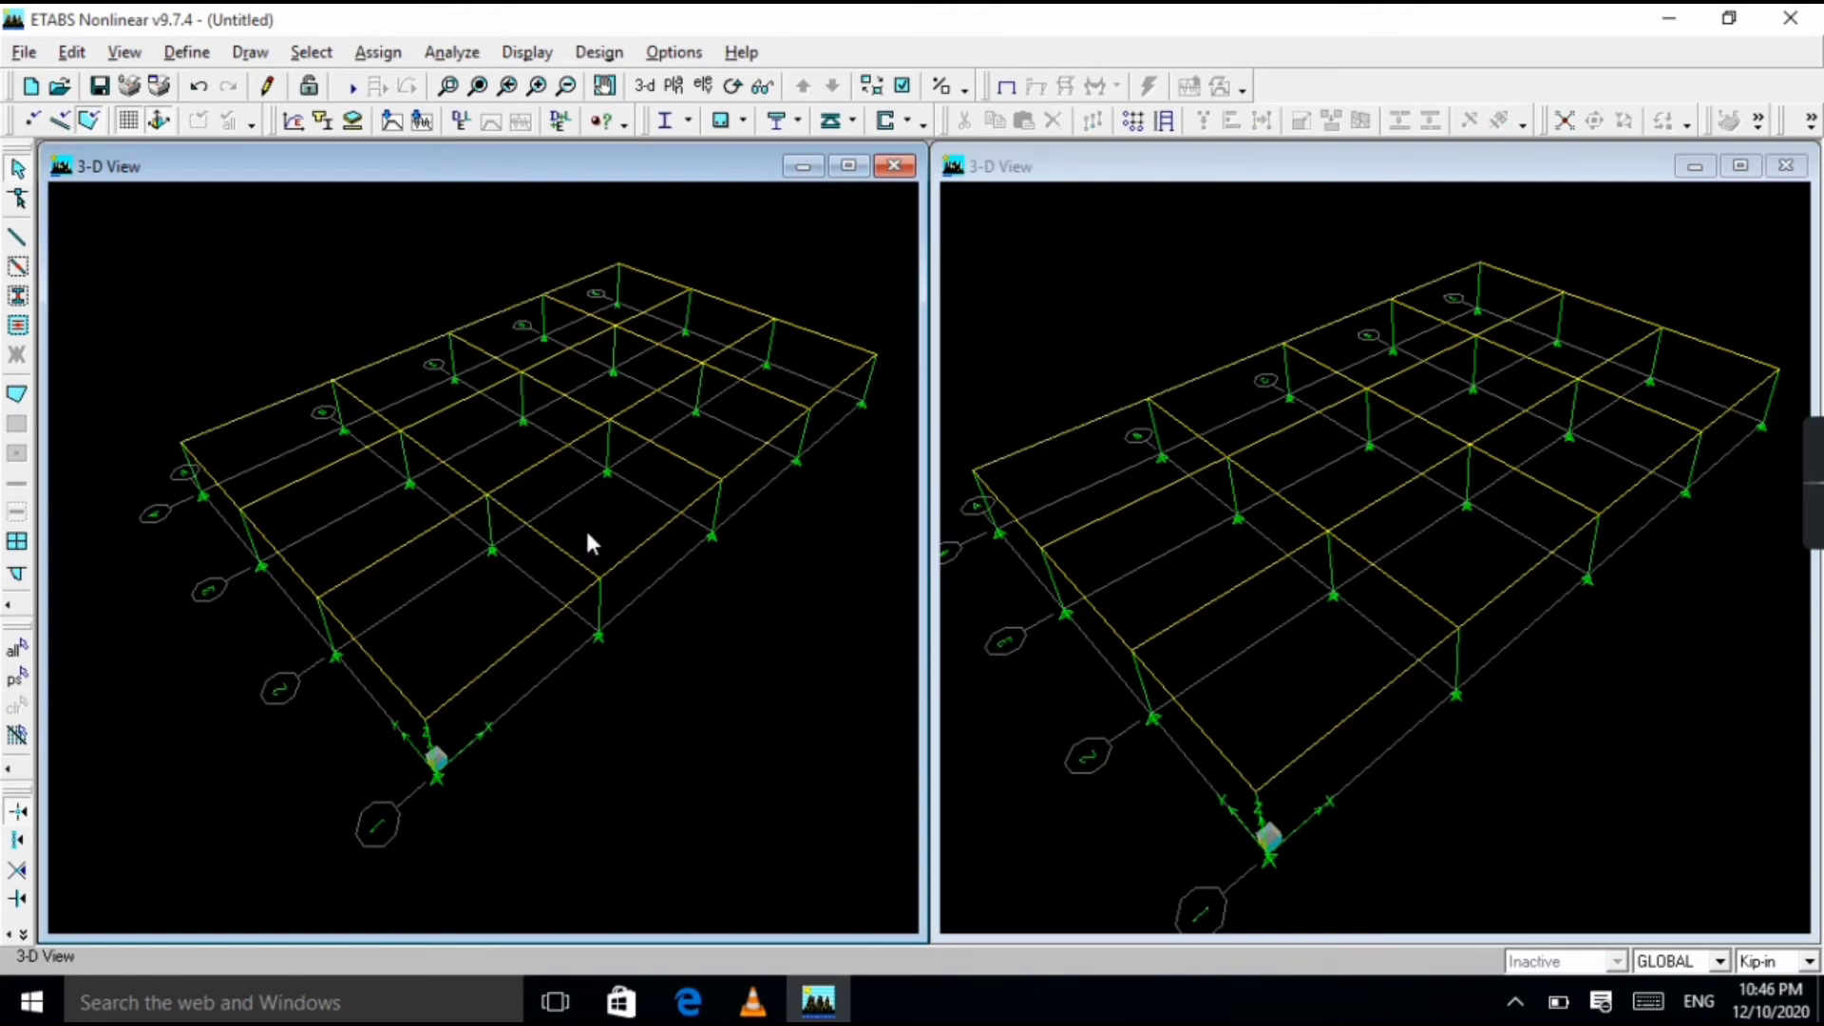
# Select the STORY1 frame's points, beams and columns together with a selection window, and review the available load assignments.
pyautogui.moveTo(646, 533); pyautogui.dragTo(543, 556)
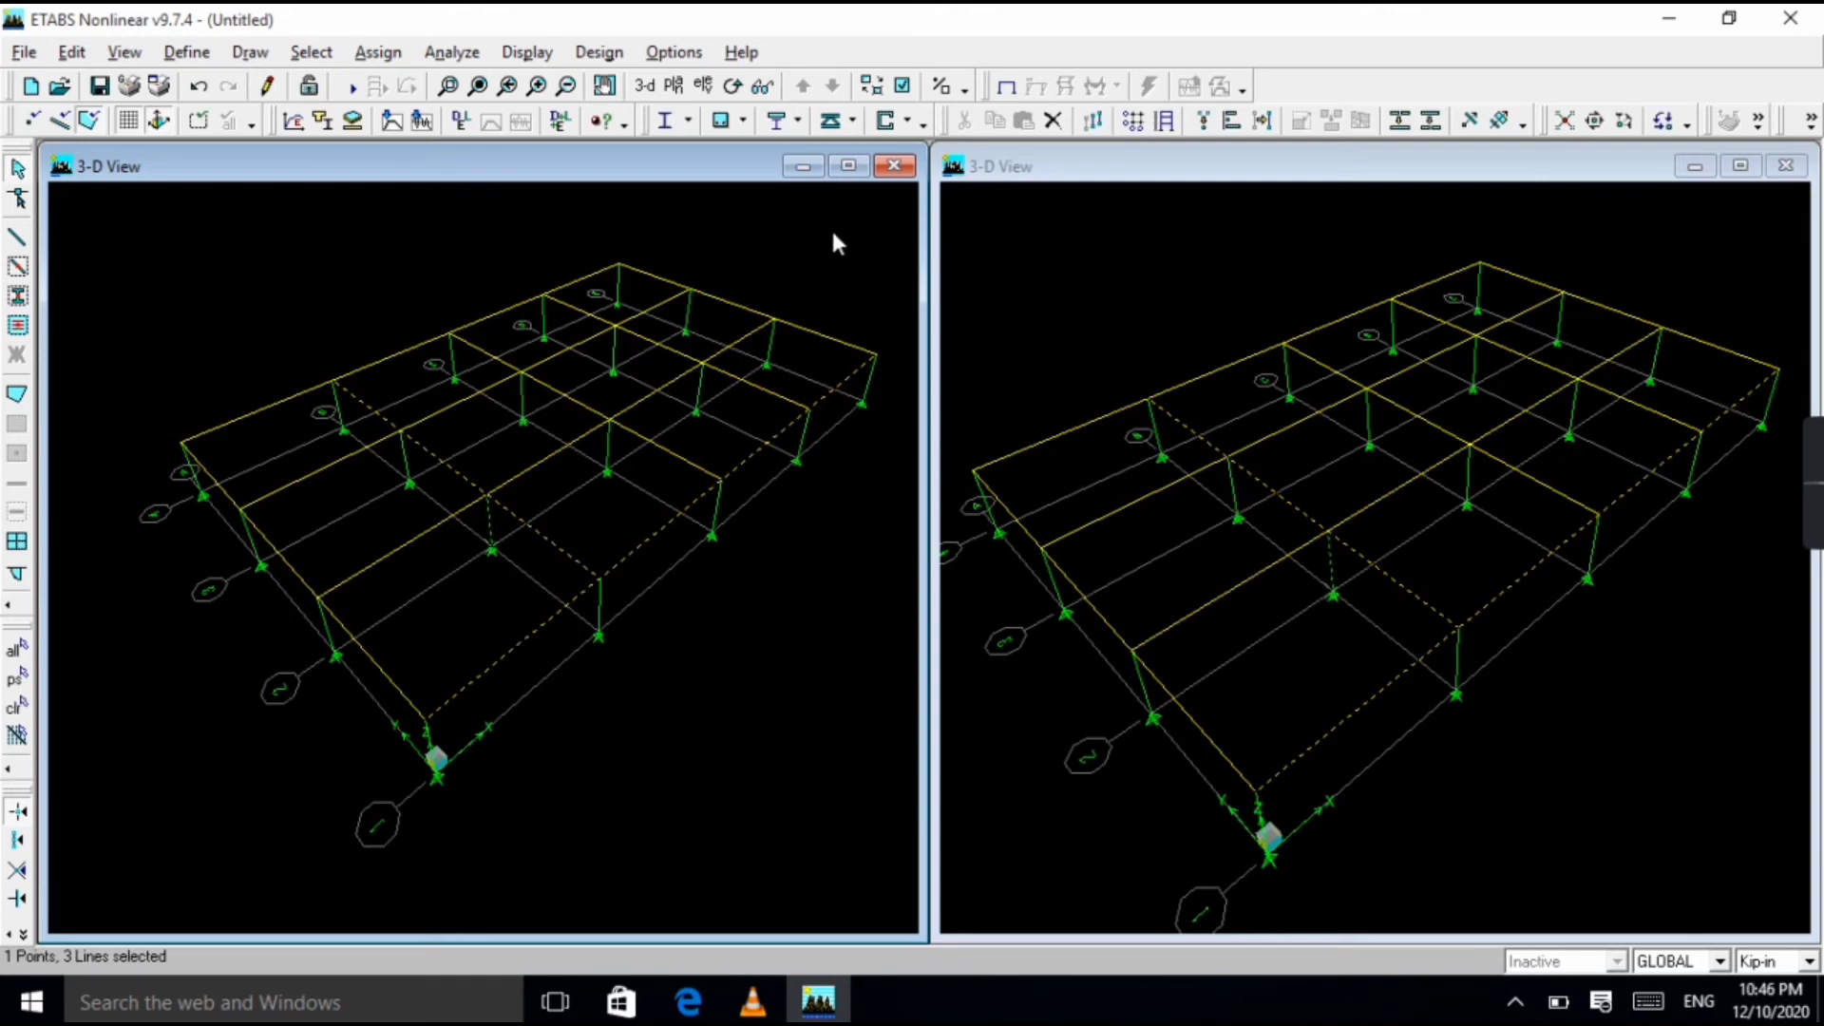
pyautogui.moveTo(886, 350); pyautogui.dragTo(253, 549)
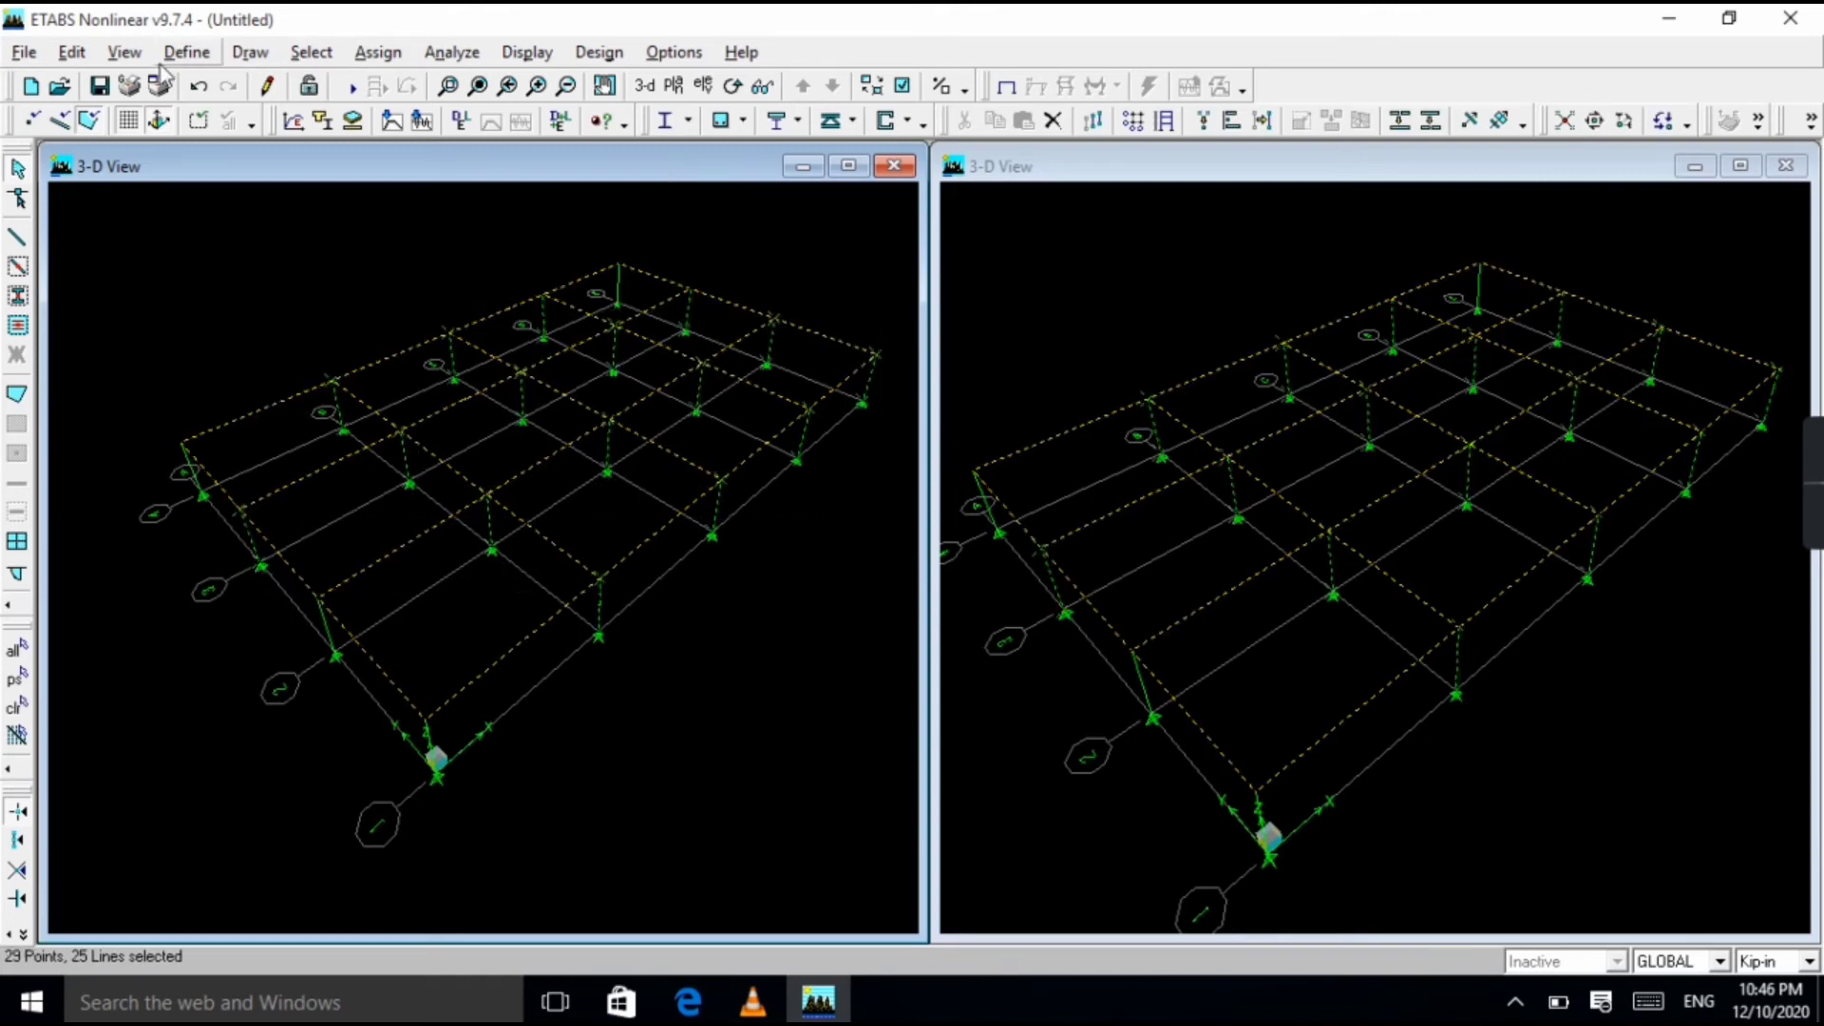
pyautogui.click(378, 52)
pyautogui.moveTo(437, 203)
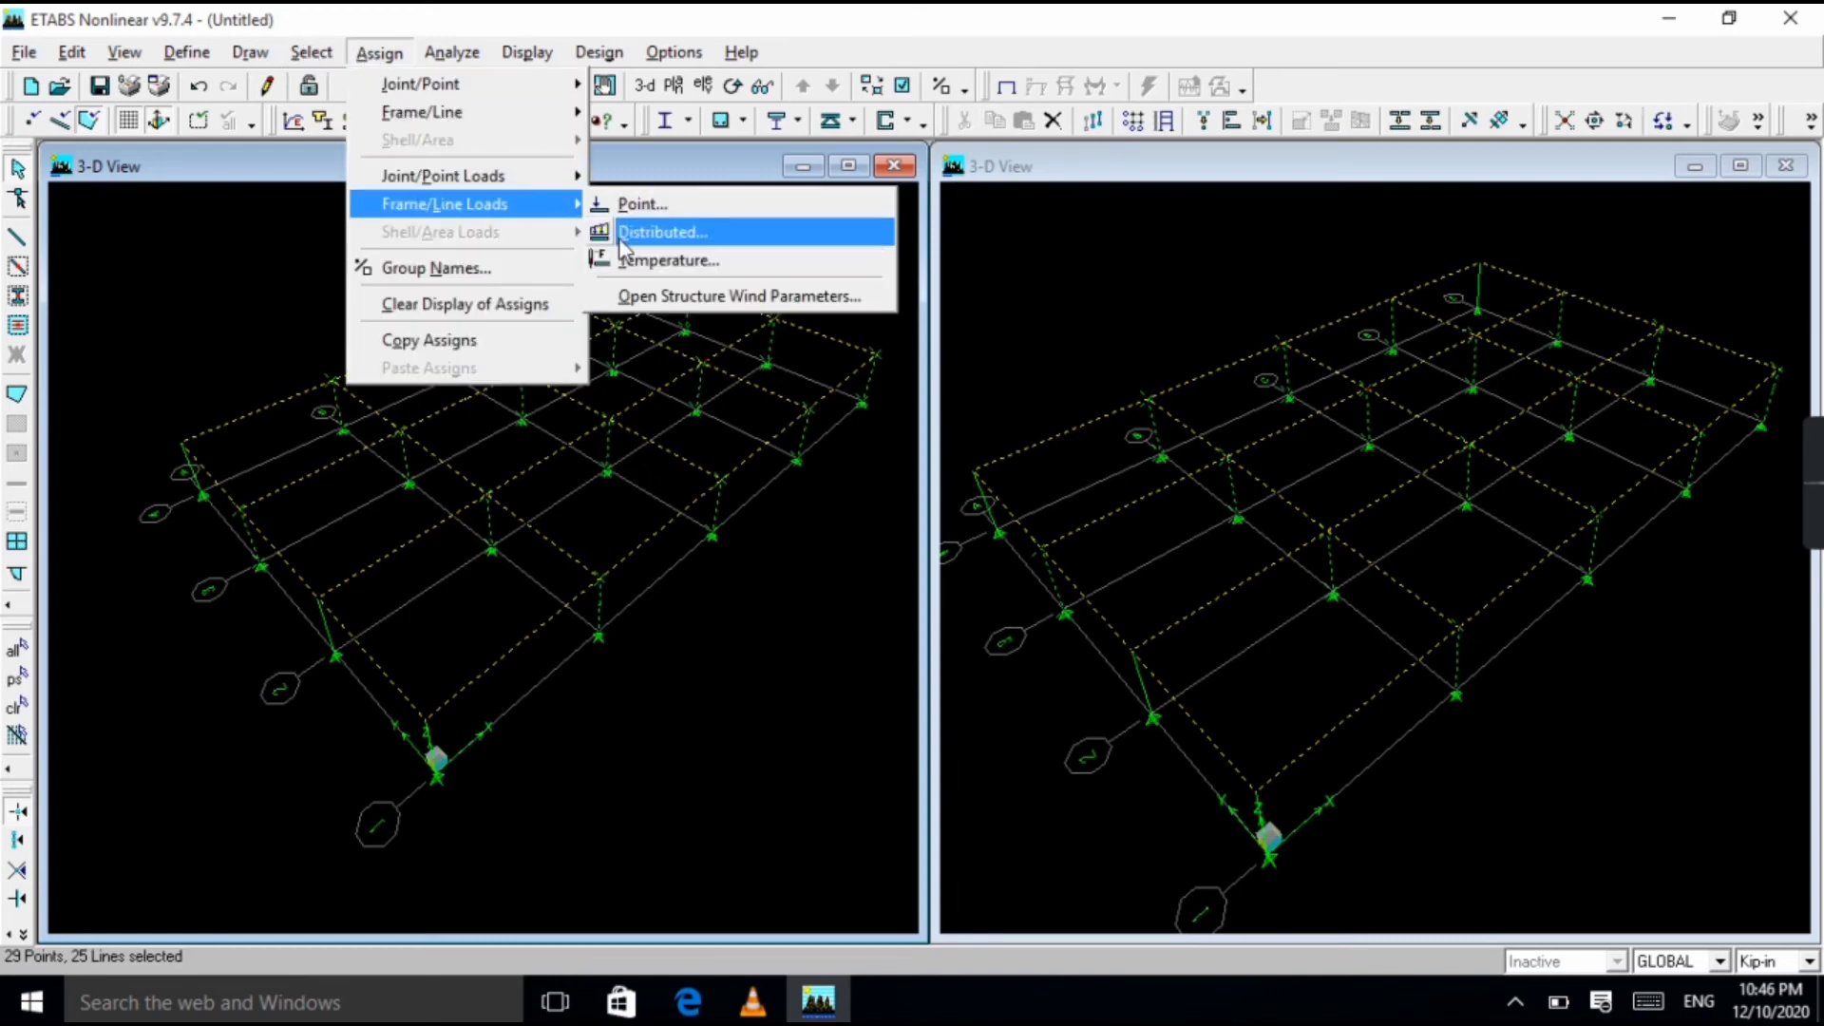
pyautogui.moveTo(494, 181)
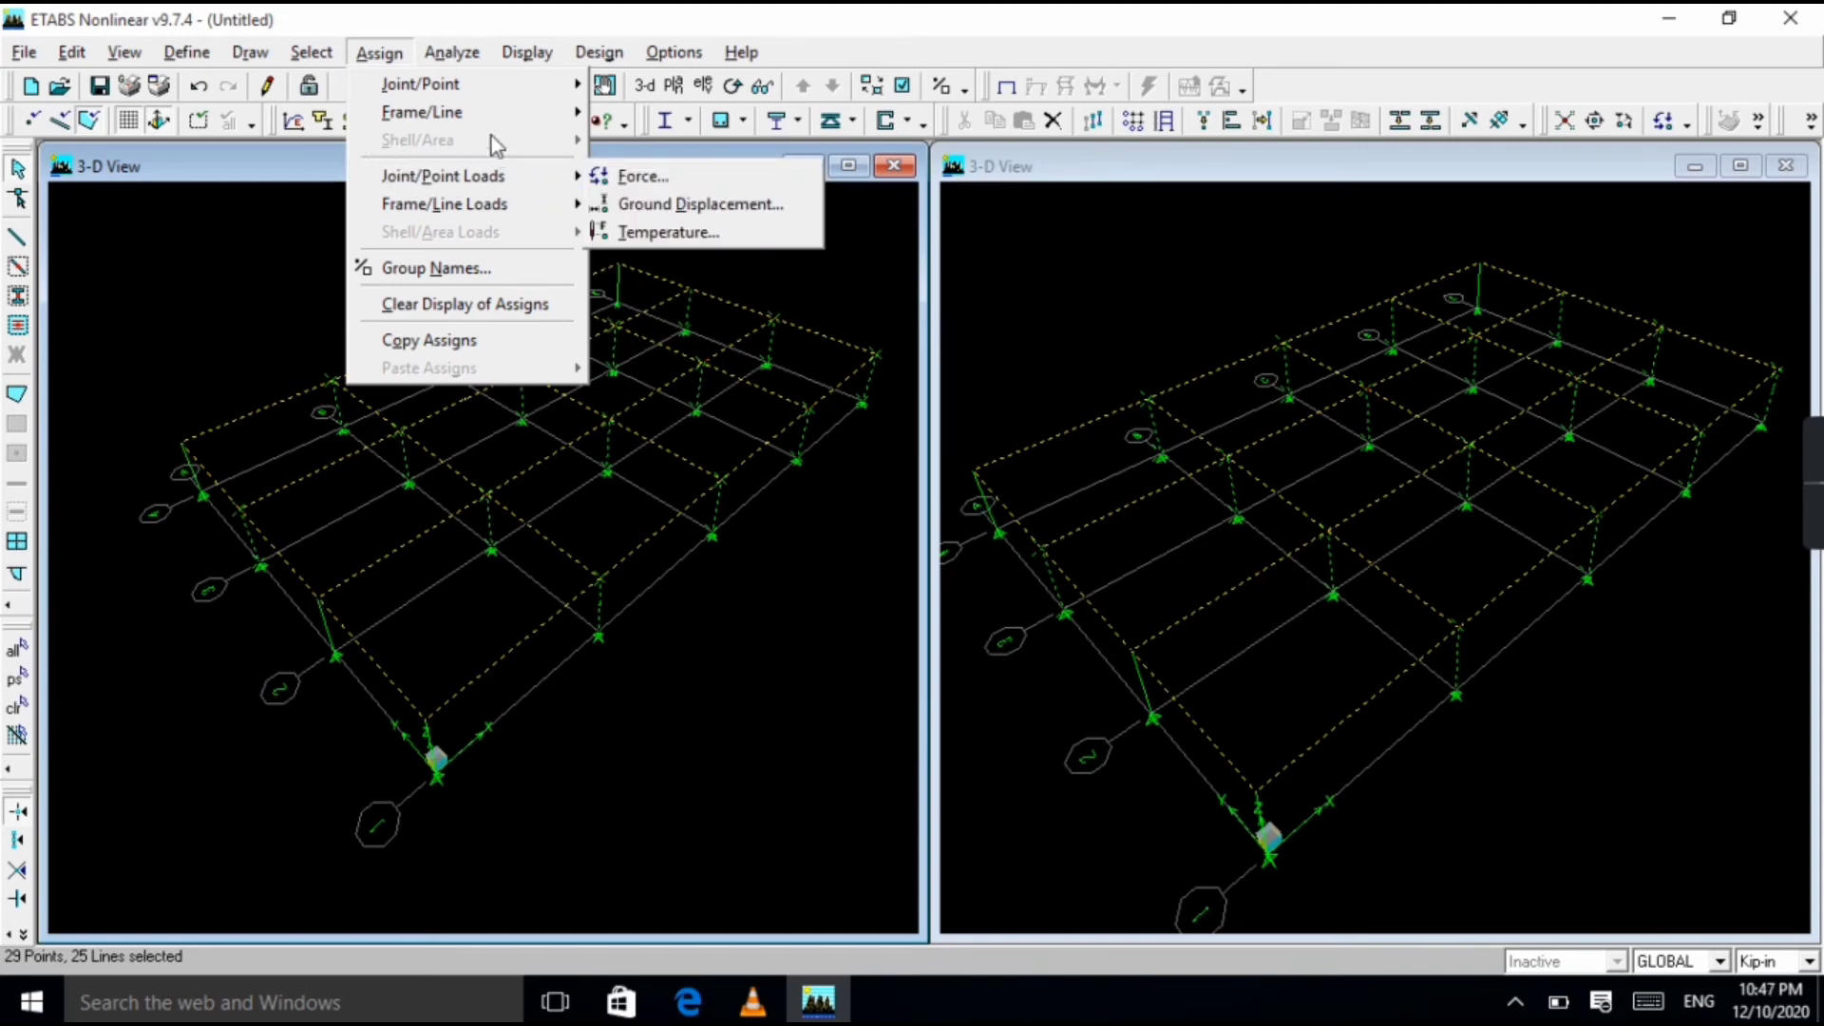
pyautogui.click(296, 252)
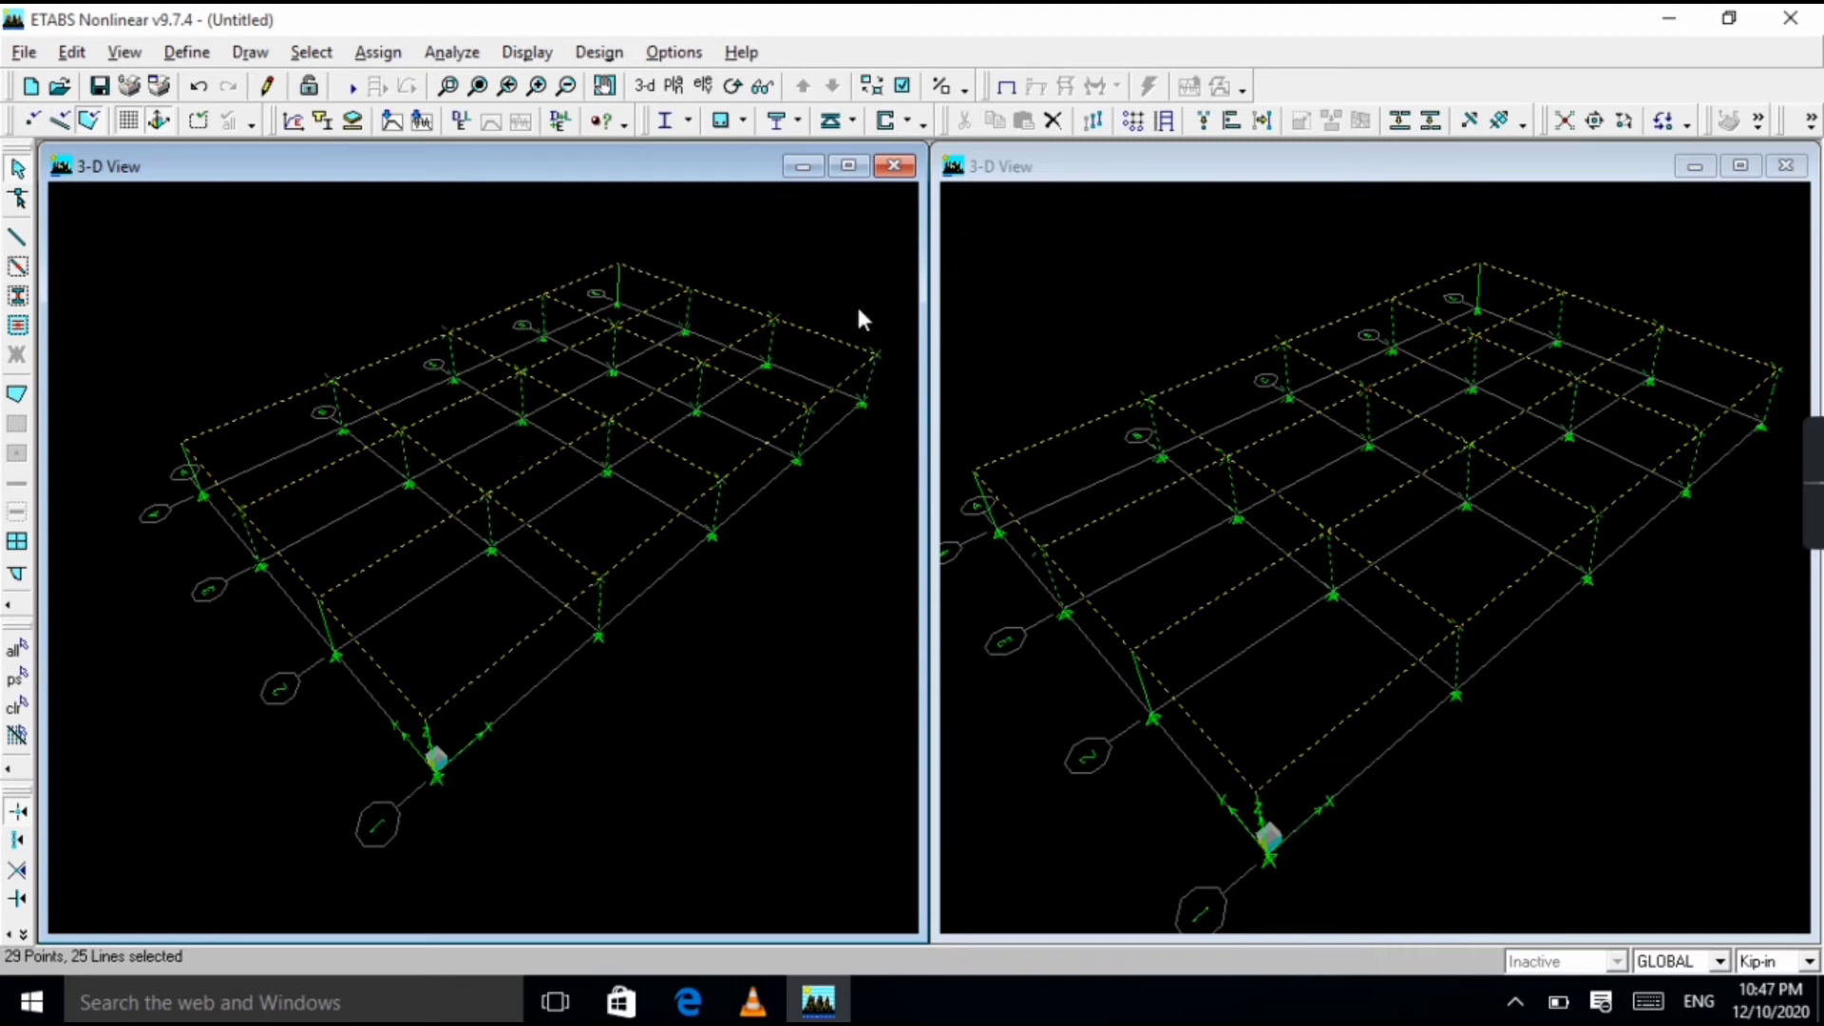
pyautogui.moveTo(893, 330); pyautogui.dragTo(210, 551)
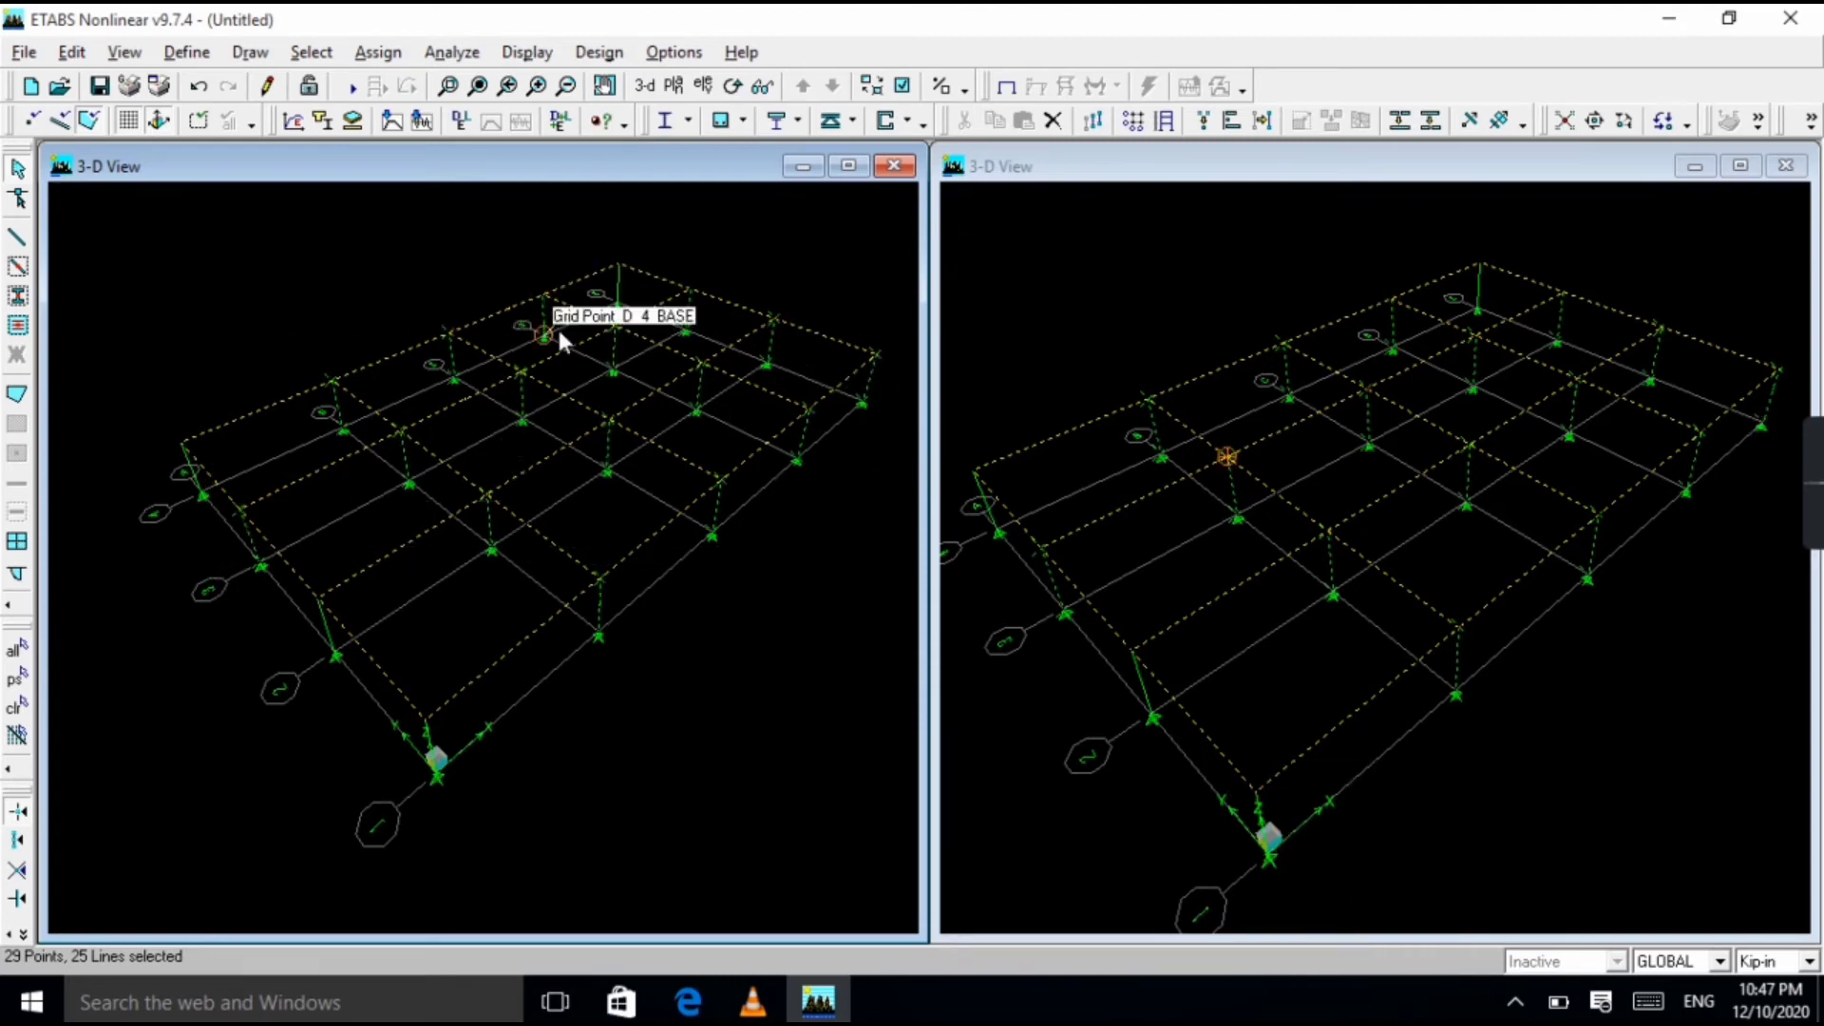
# Remove all STORY1 beams along the lettered and numbered grid lines from the selection.
pyautogui.click(493, 384)
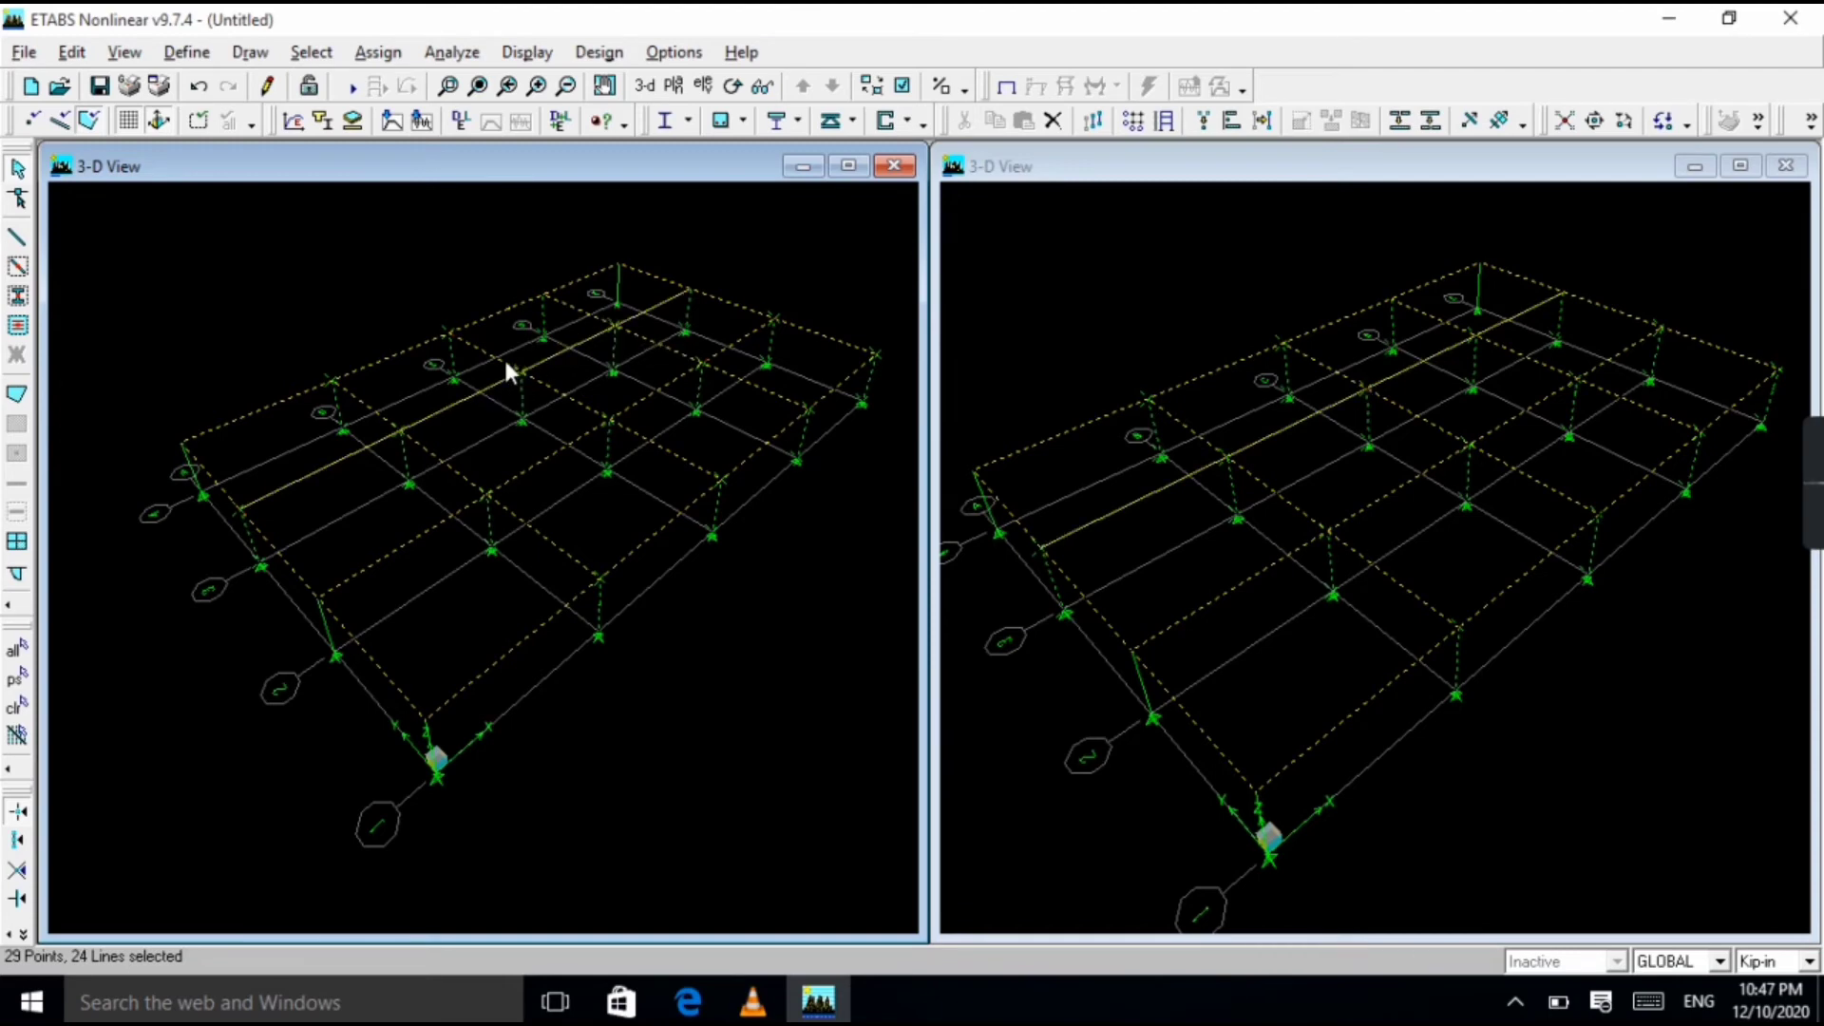
pyautogui.click(508, 364)
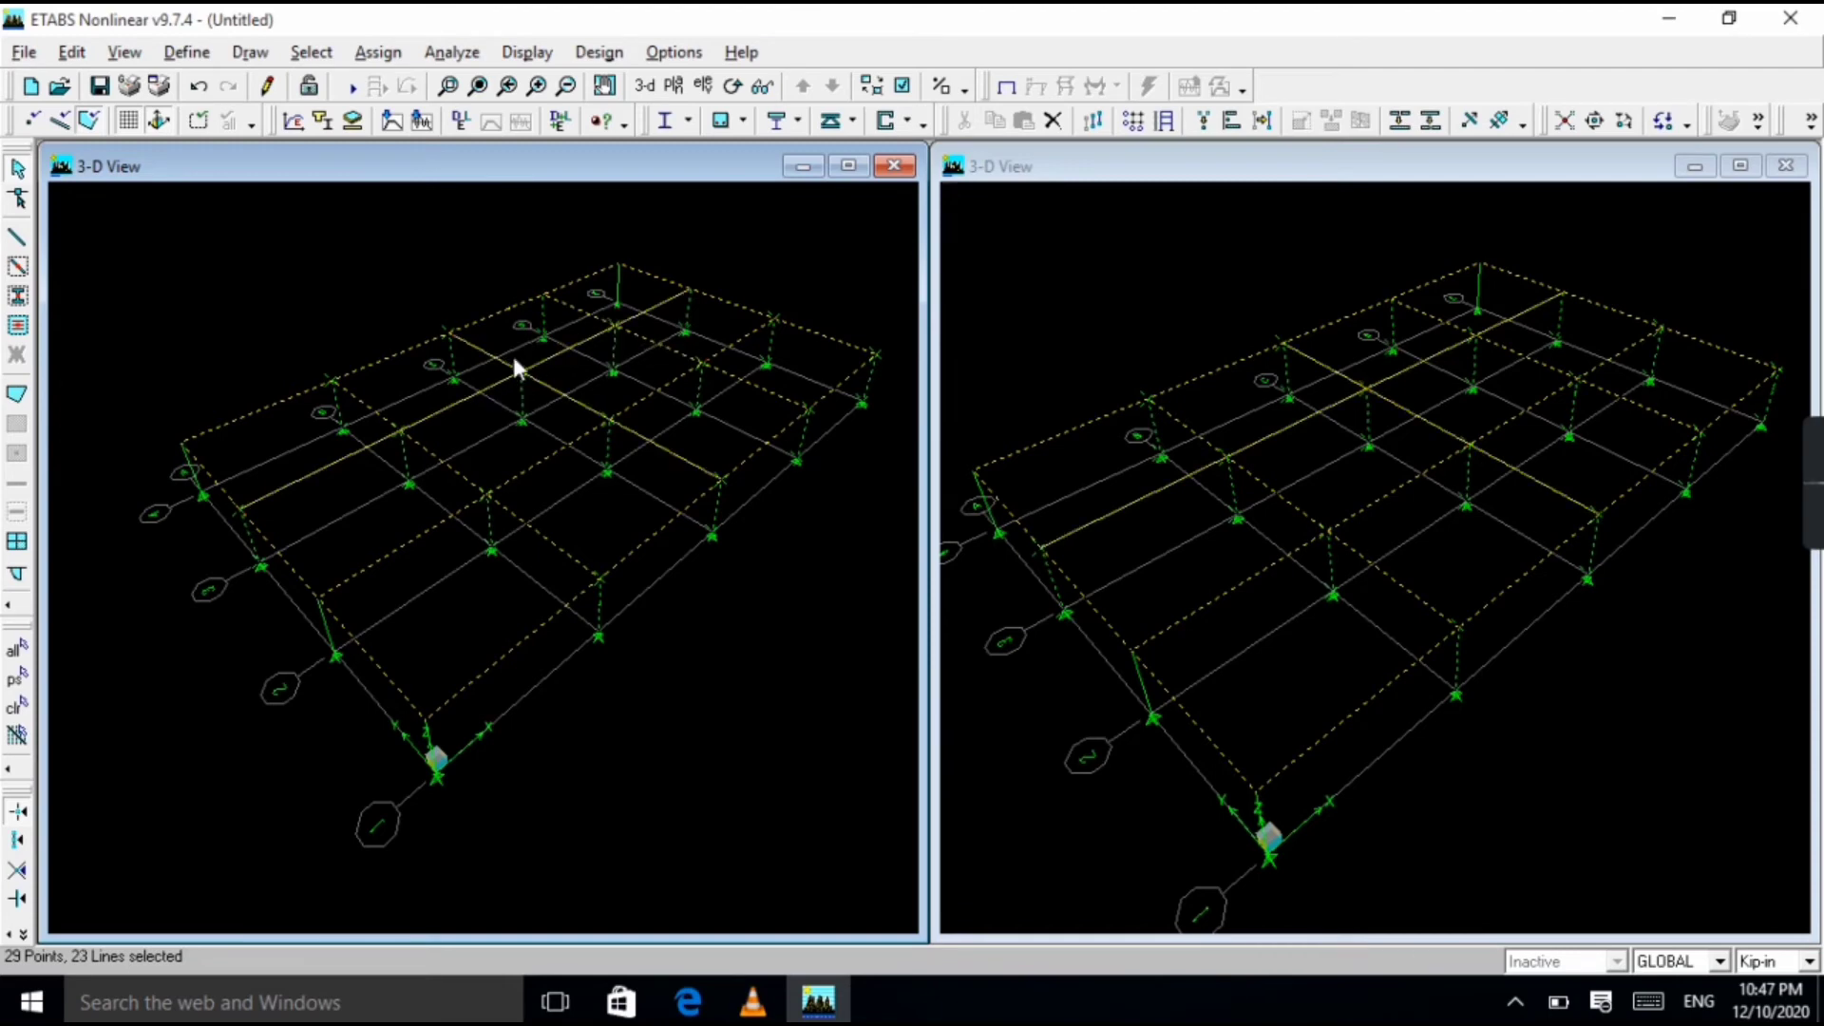
pyautogui.click(733, 298)
pyautogui.click(680, 369)
pyautogui.click(366, 397)
pyautogui.click(361, 363)
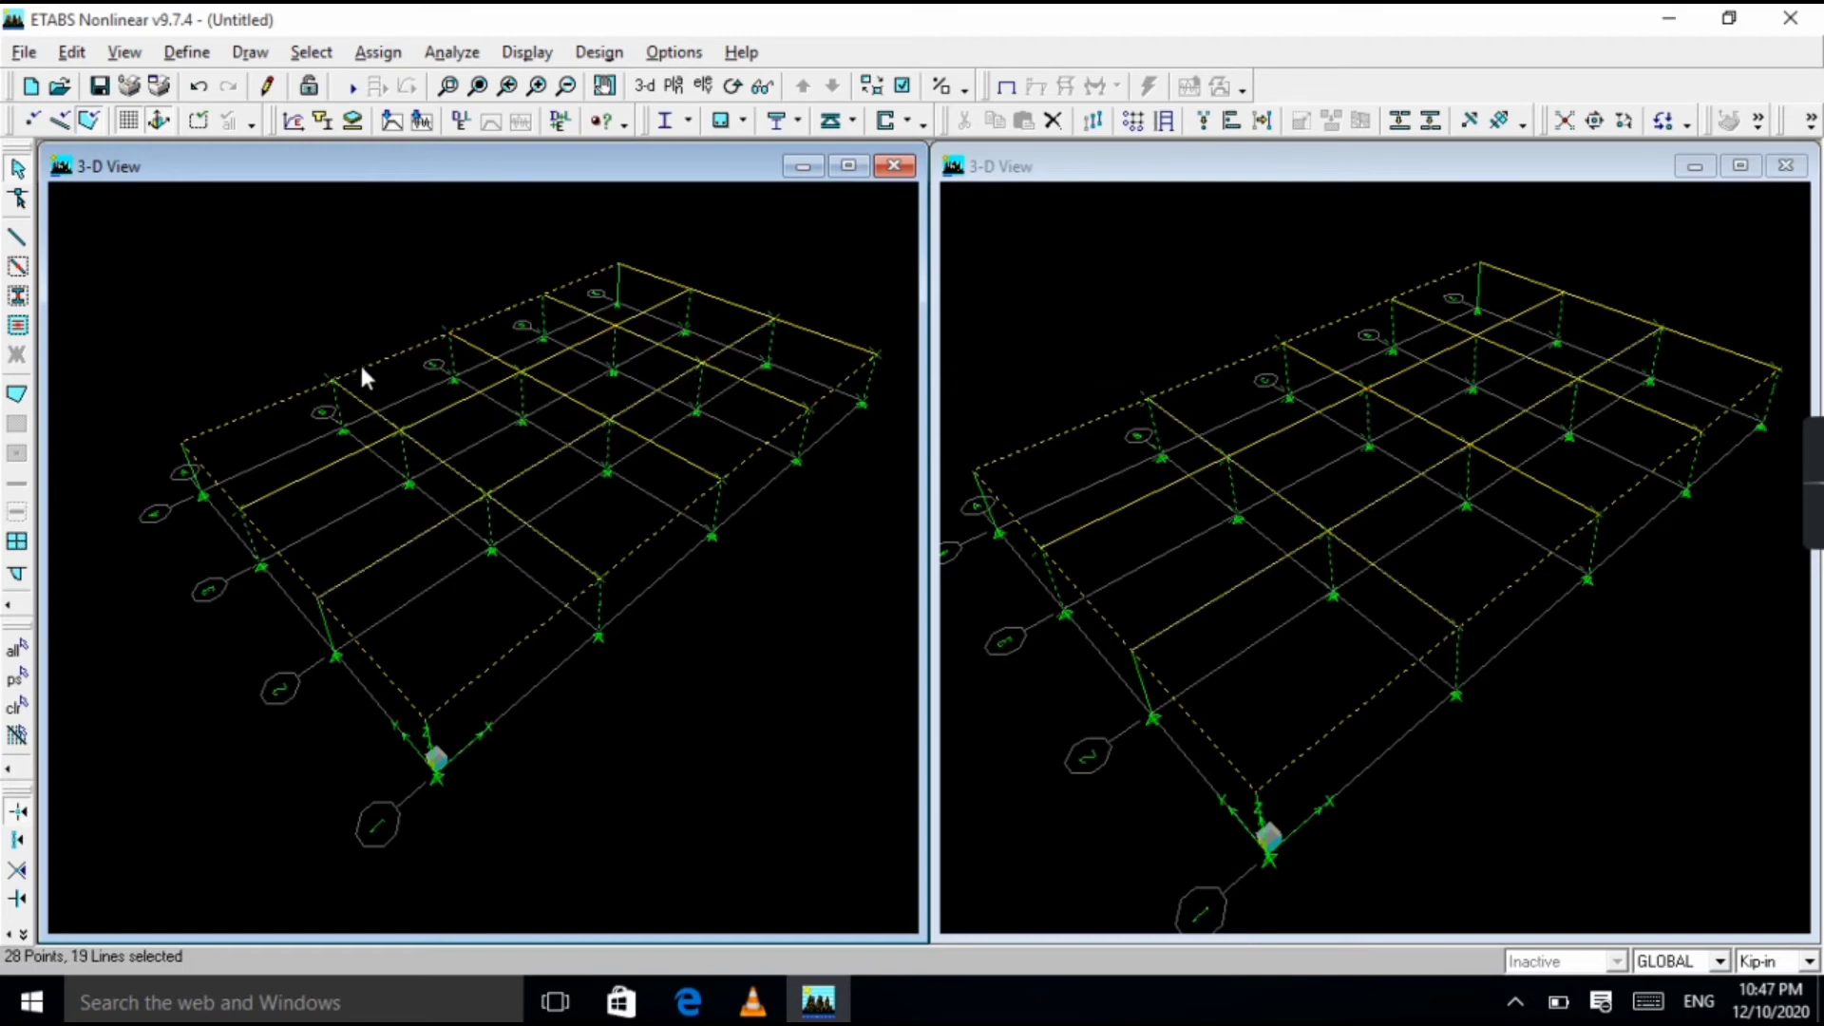
pyautogui.click(276, 404)
pyautogui.click(267, 542)
pyautogui.click(560, 608)
pyautogui.click(608, 542)
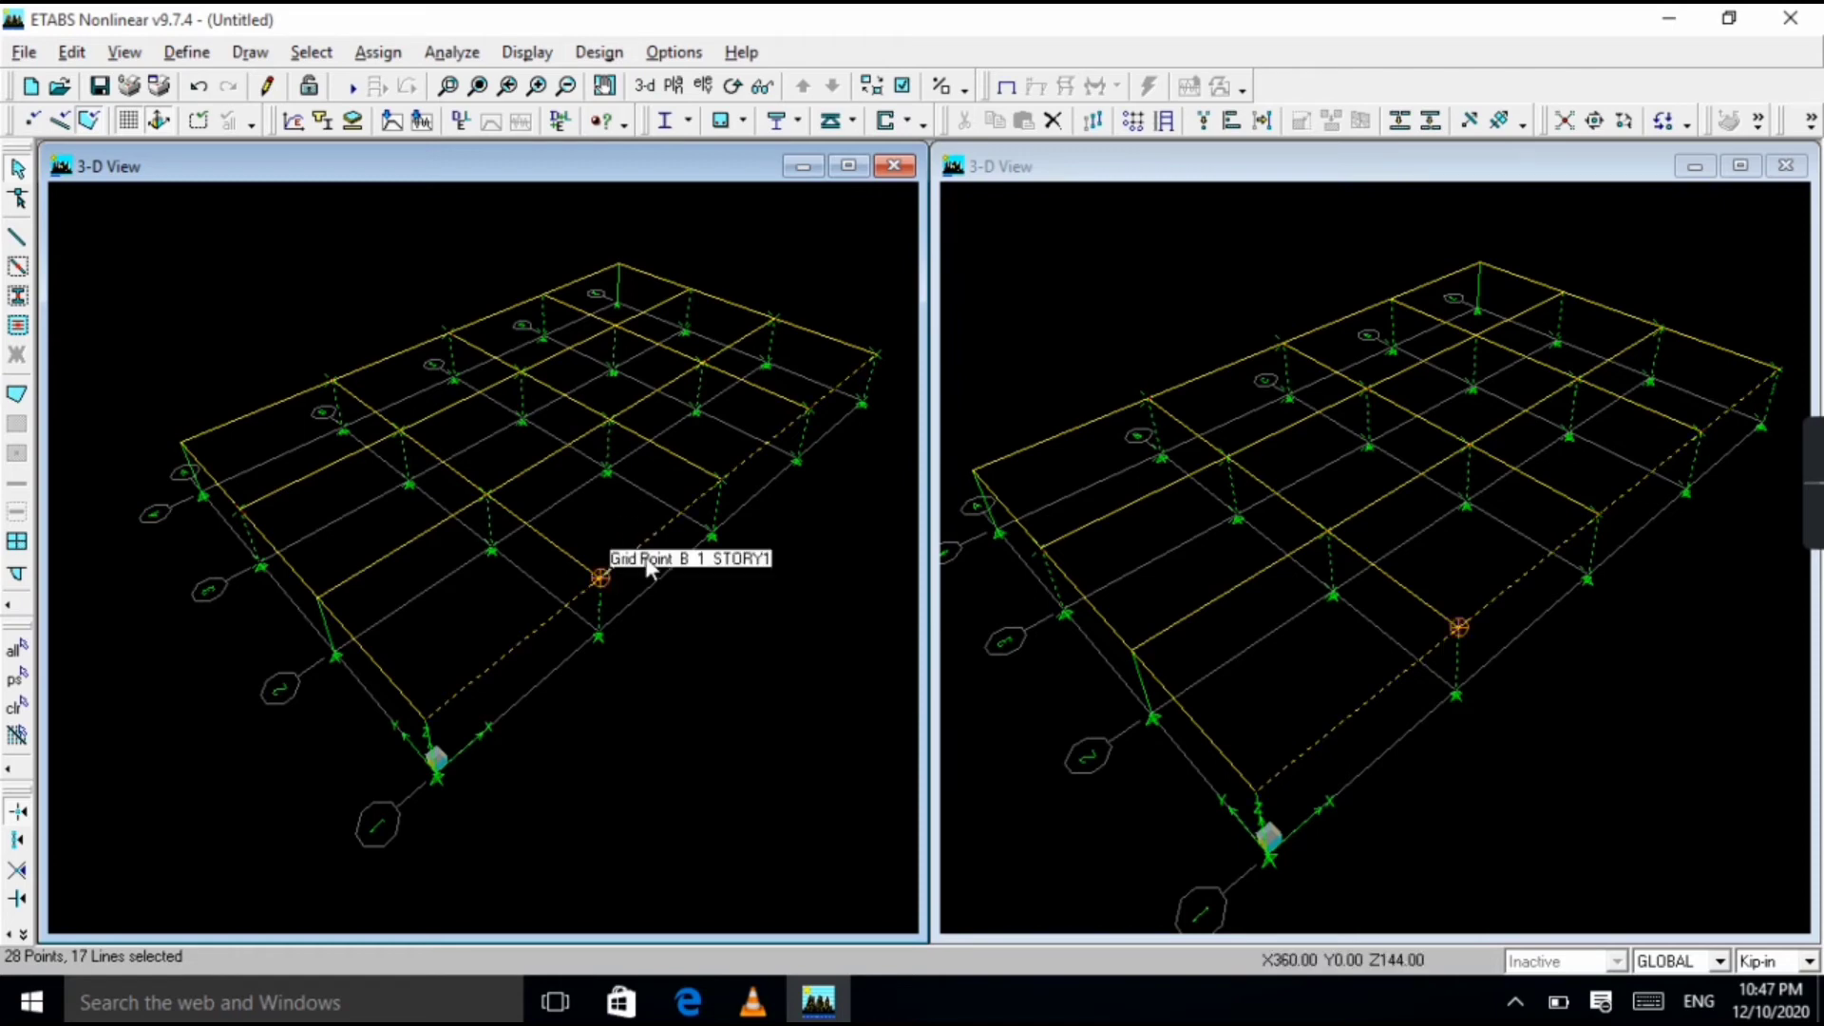
pyautogui.click(643, 543)
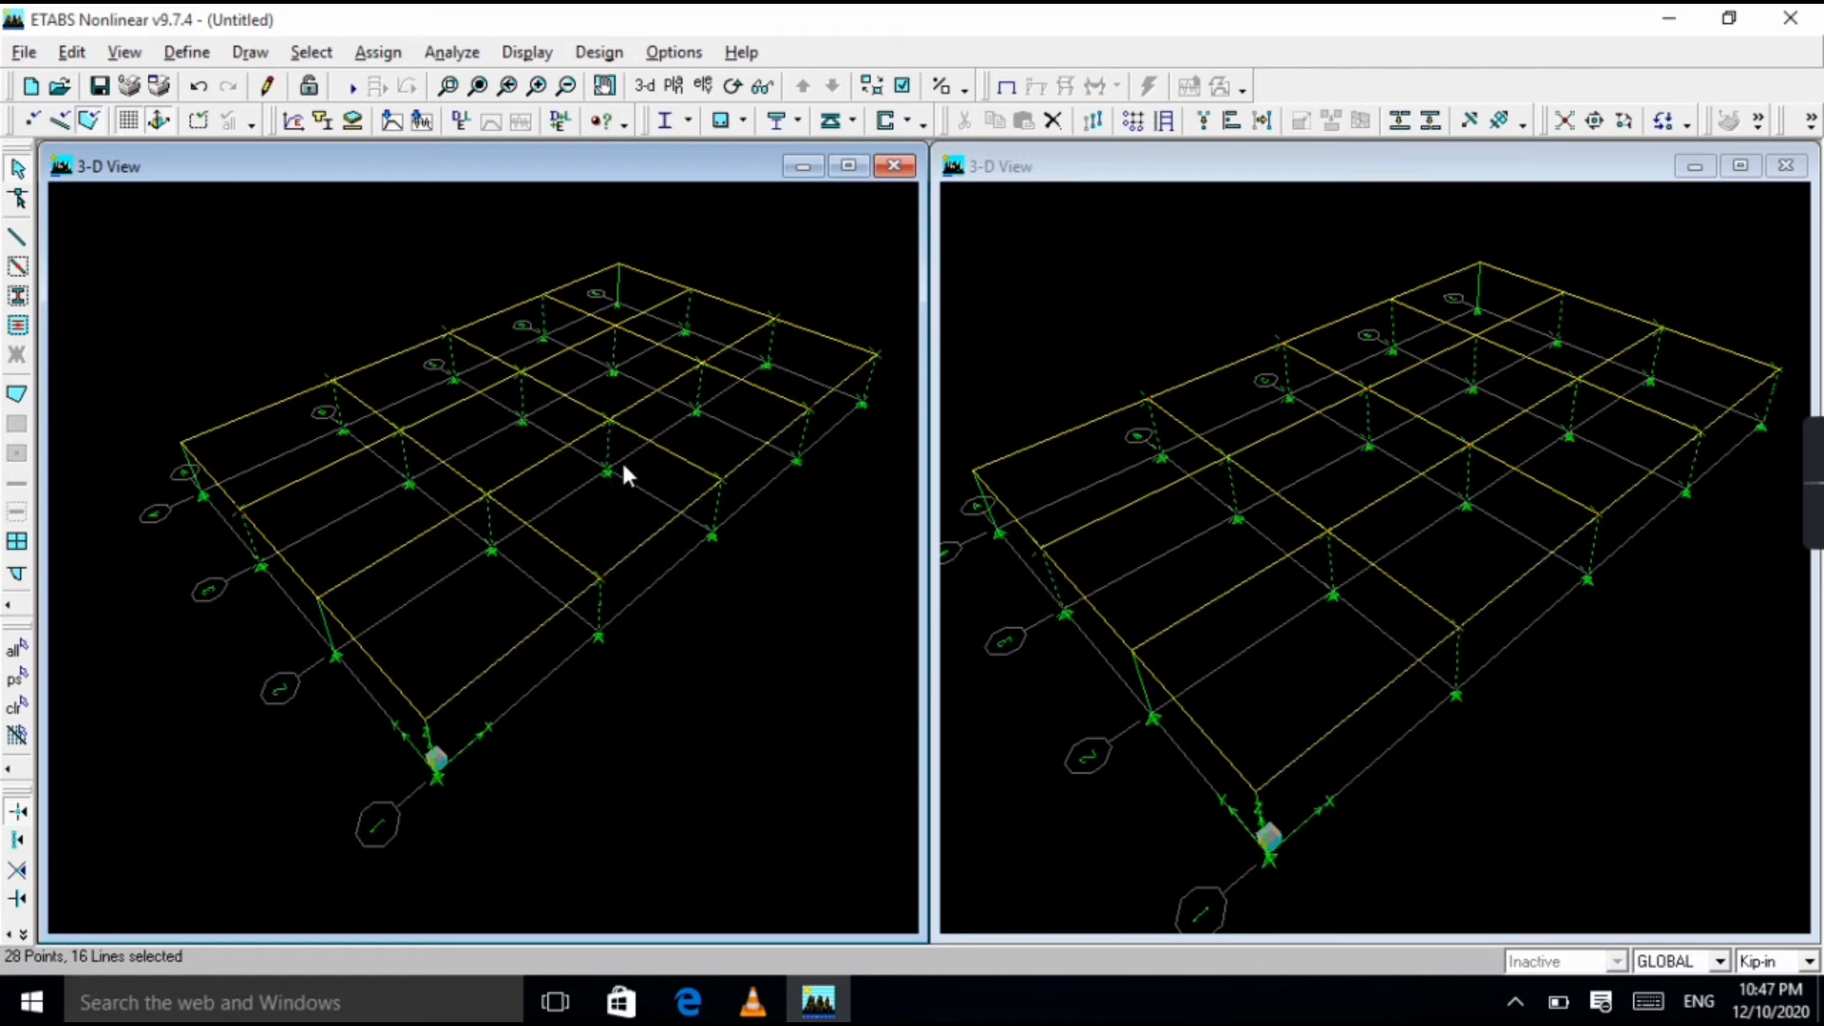
# Remove the columns at grid points B2, B3, B4 and C1 to C4 from the selection.
pyautogui.click(489, 546)
pyautogui.click(1330, 565)
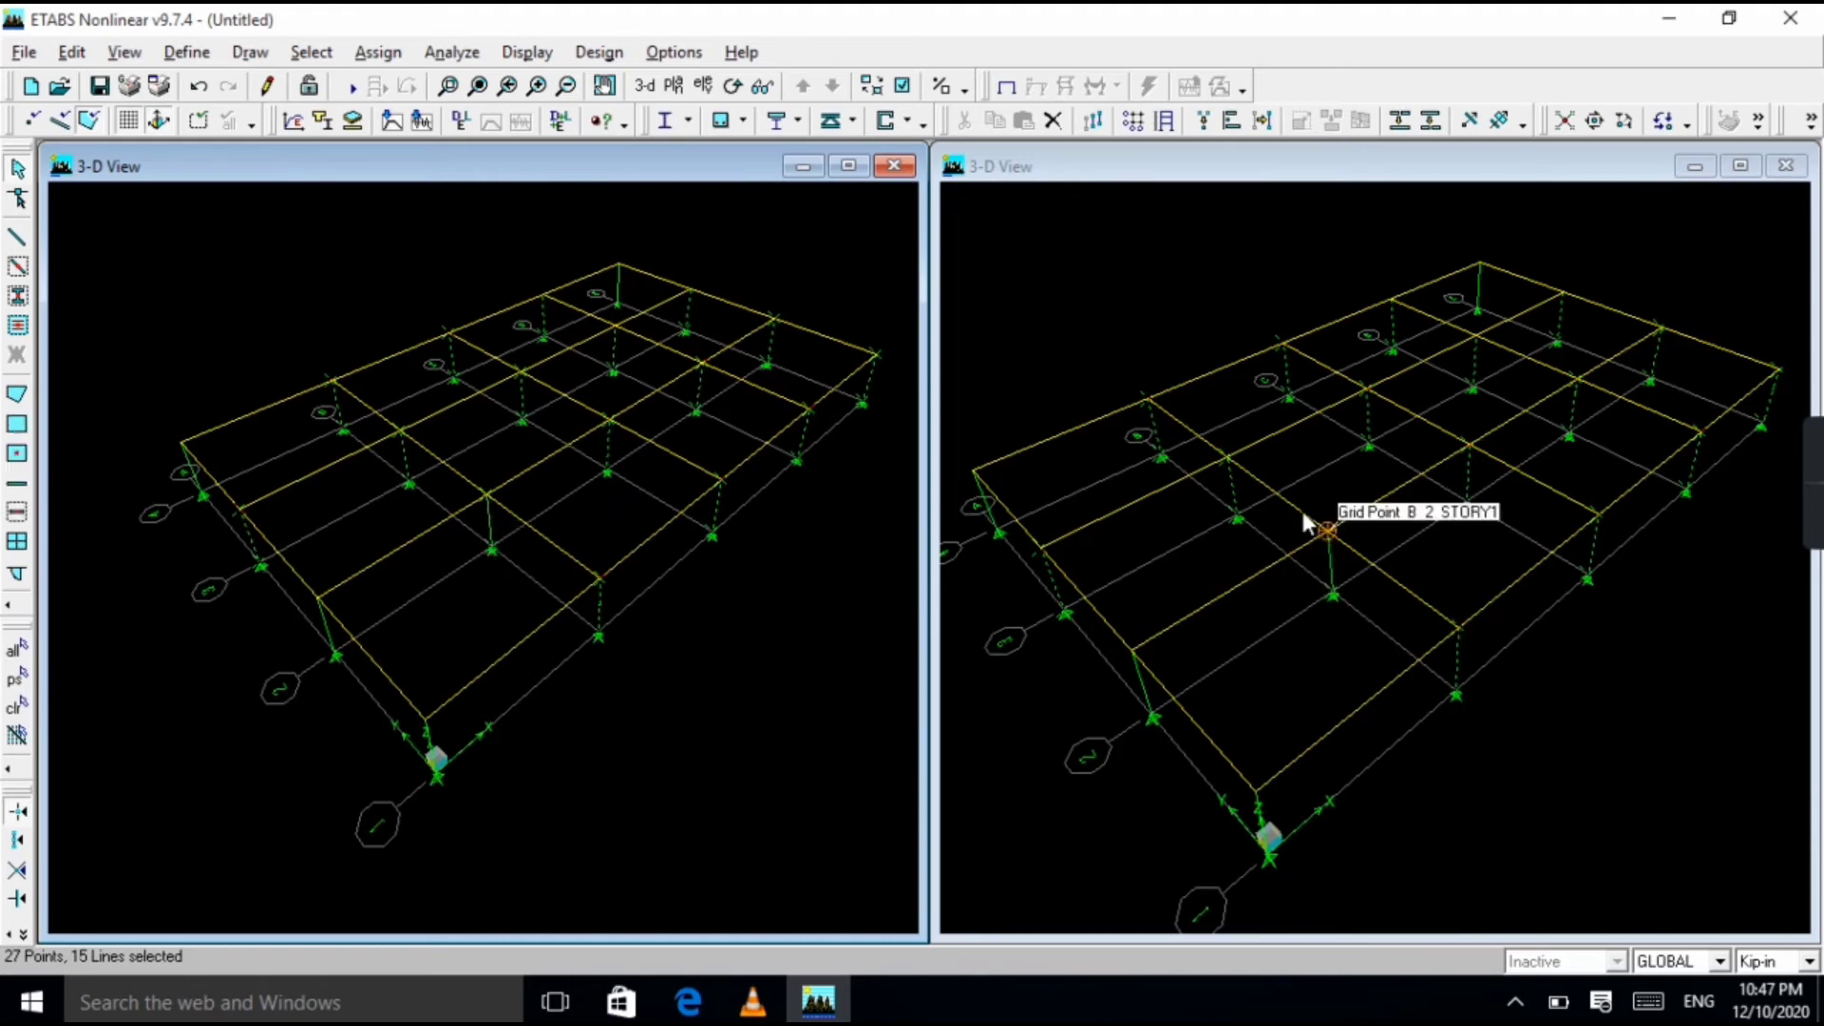
pyautogui.click(1226, 486)
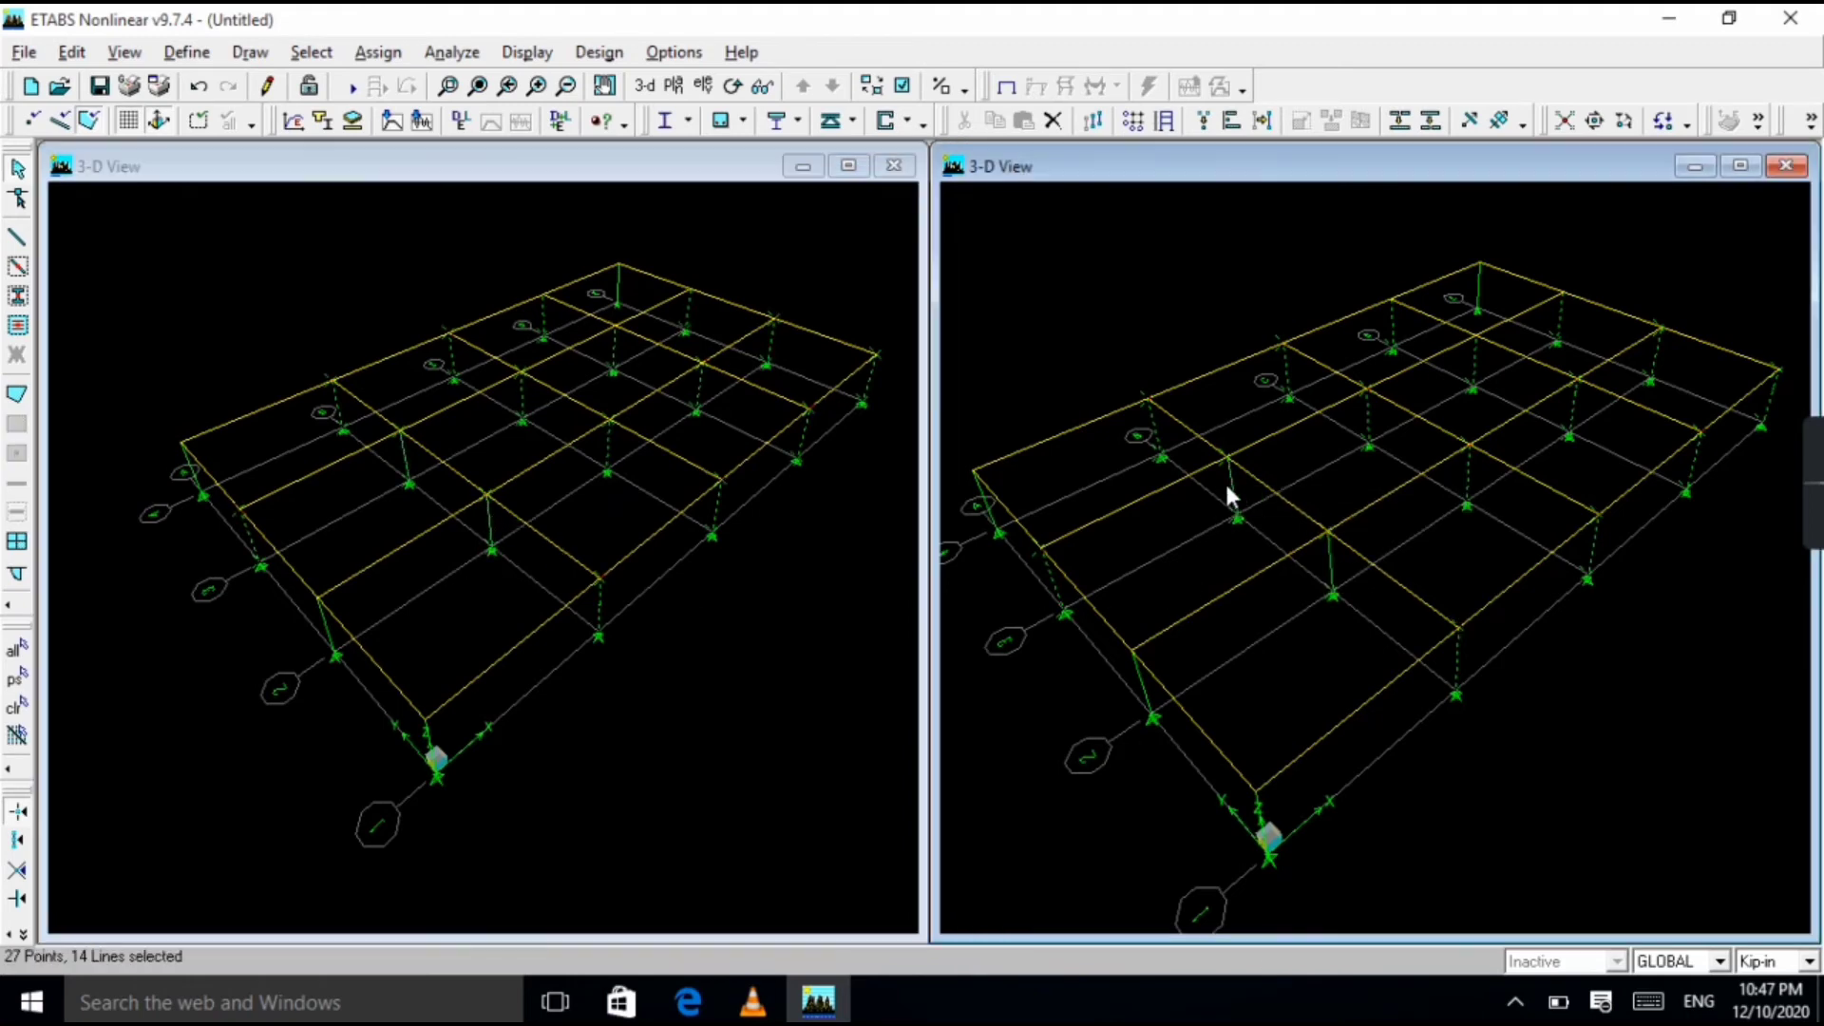
pyautogui.click(1153, 426)
pyautogui.click(1158, 458)
pyautogui.click(1291, 380)
pyautogui.click(1288, 382)
pyautogui.click(1594, 556)
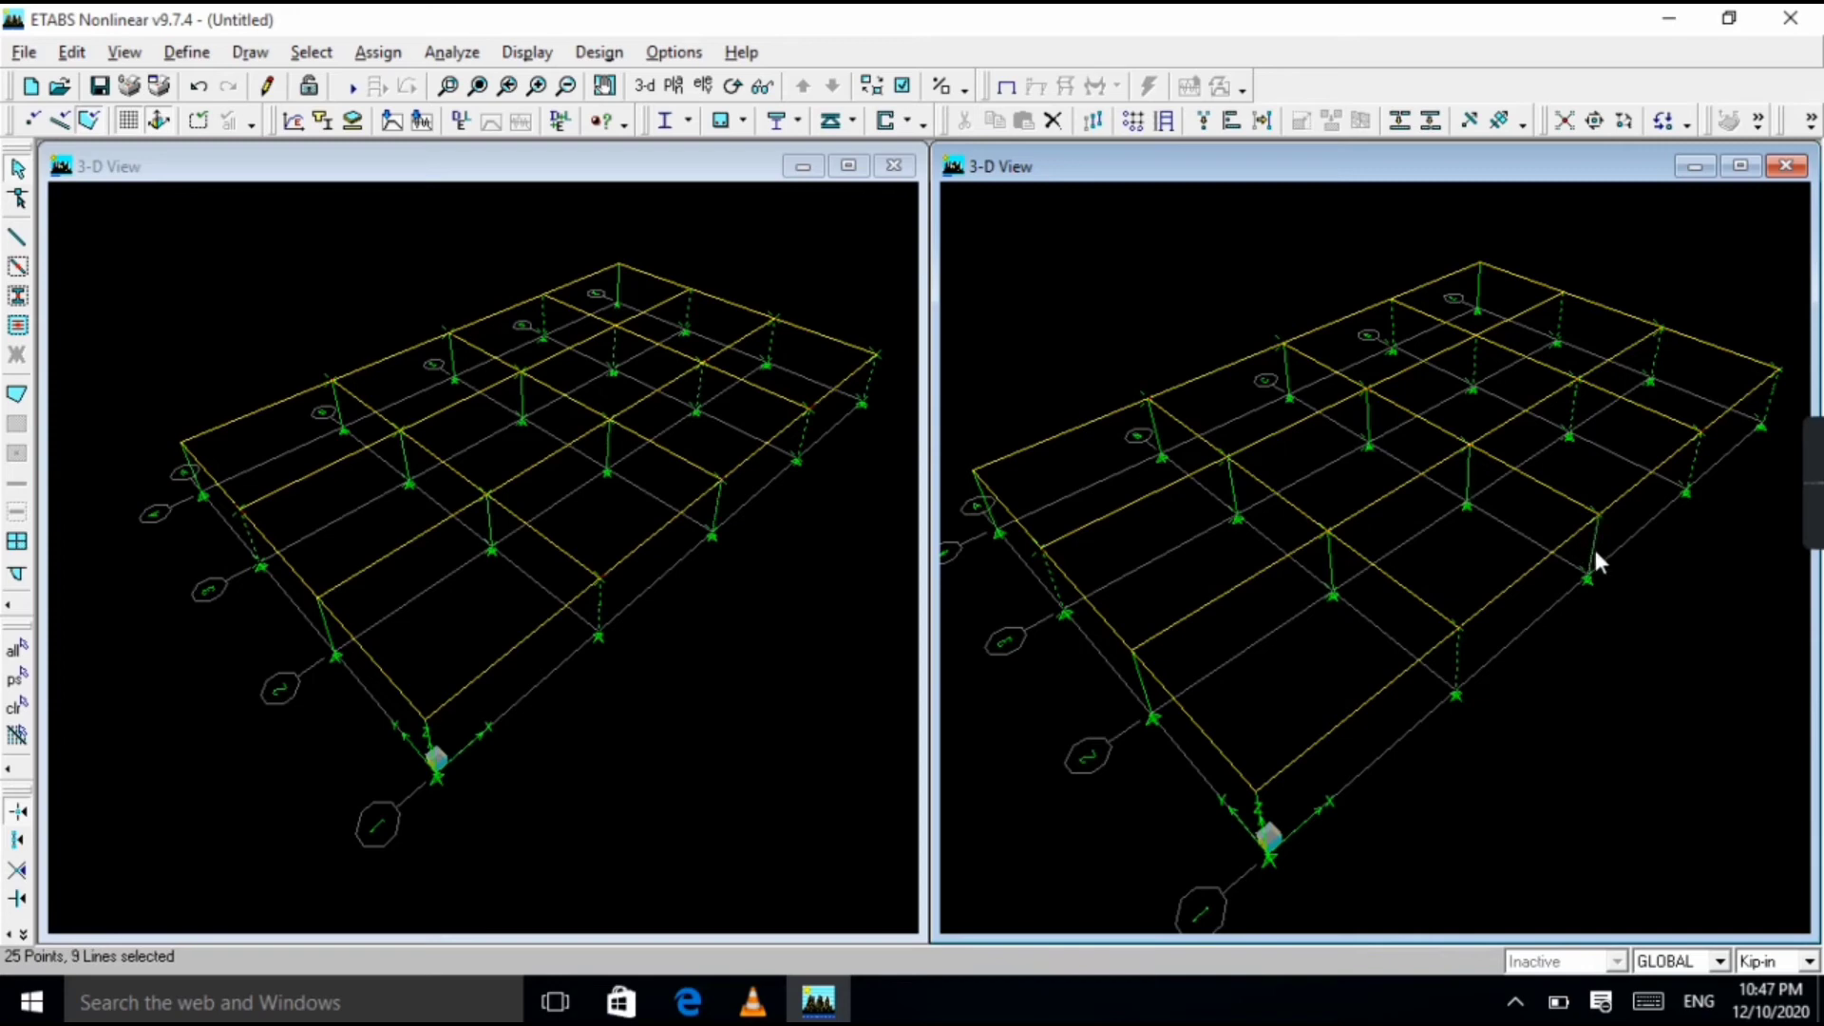
# Remove the remaining columns at D1 to D4, E1 to E3, B1 and A3 from the selection, keeping only the points selected.
pyautogui.click(1695, 465)
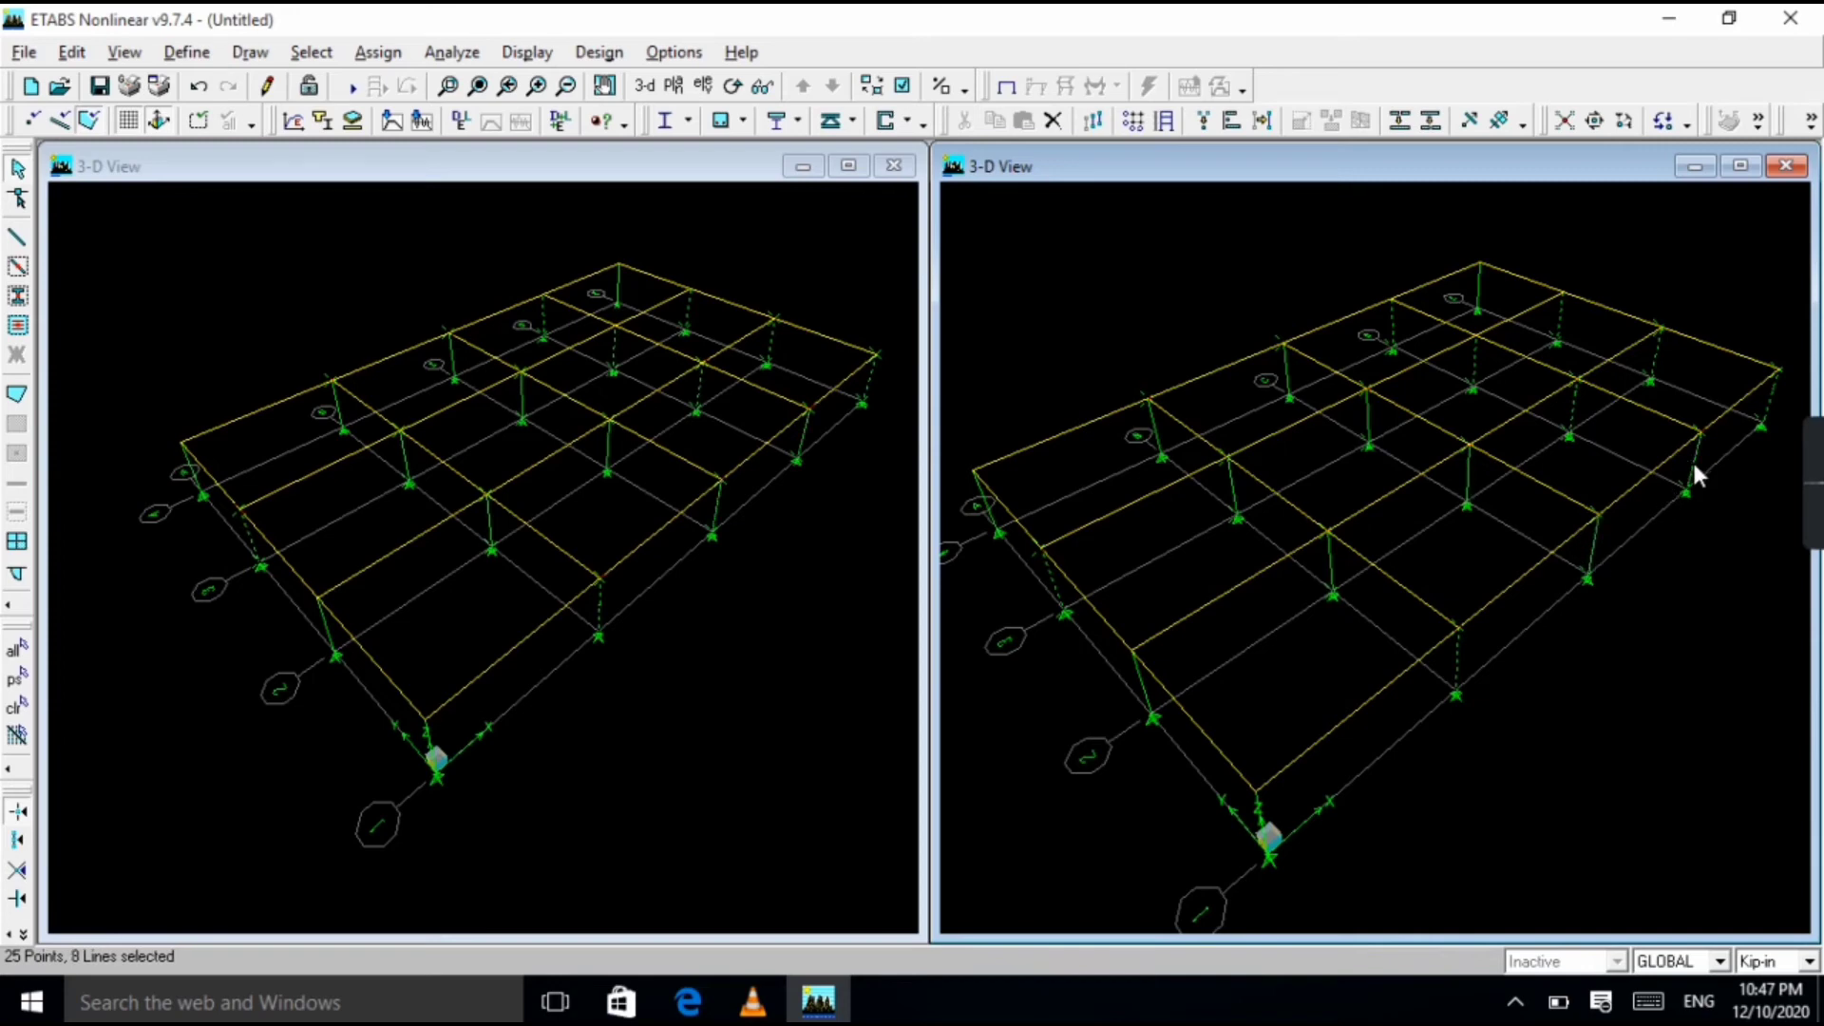
pyautogui.click(1567, 432)
pyautogui.click(1473, 374)
pyautogui.click(1392, 304)
pyautogui.click(1394, 326)
pyautogui.click(1560, 320)
pyautogui.click(1652, 361)
pyautogui.click(1457, 660)
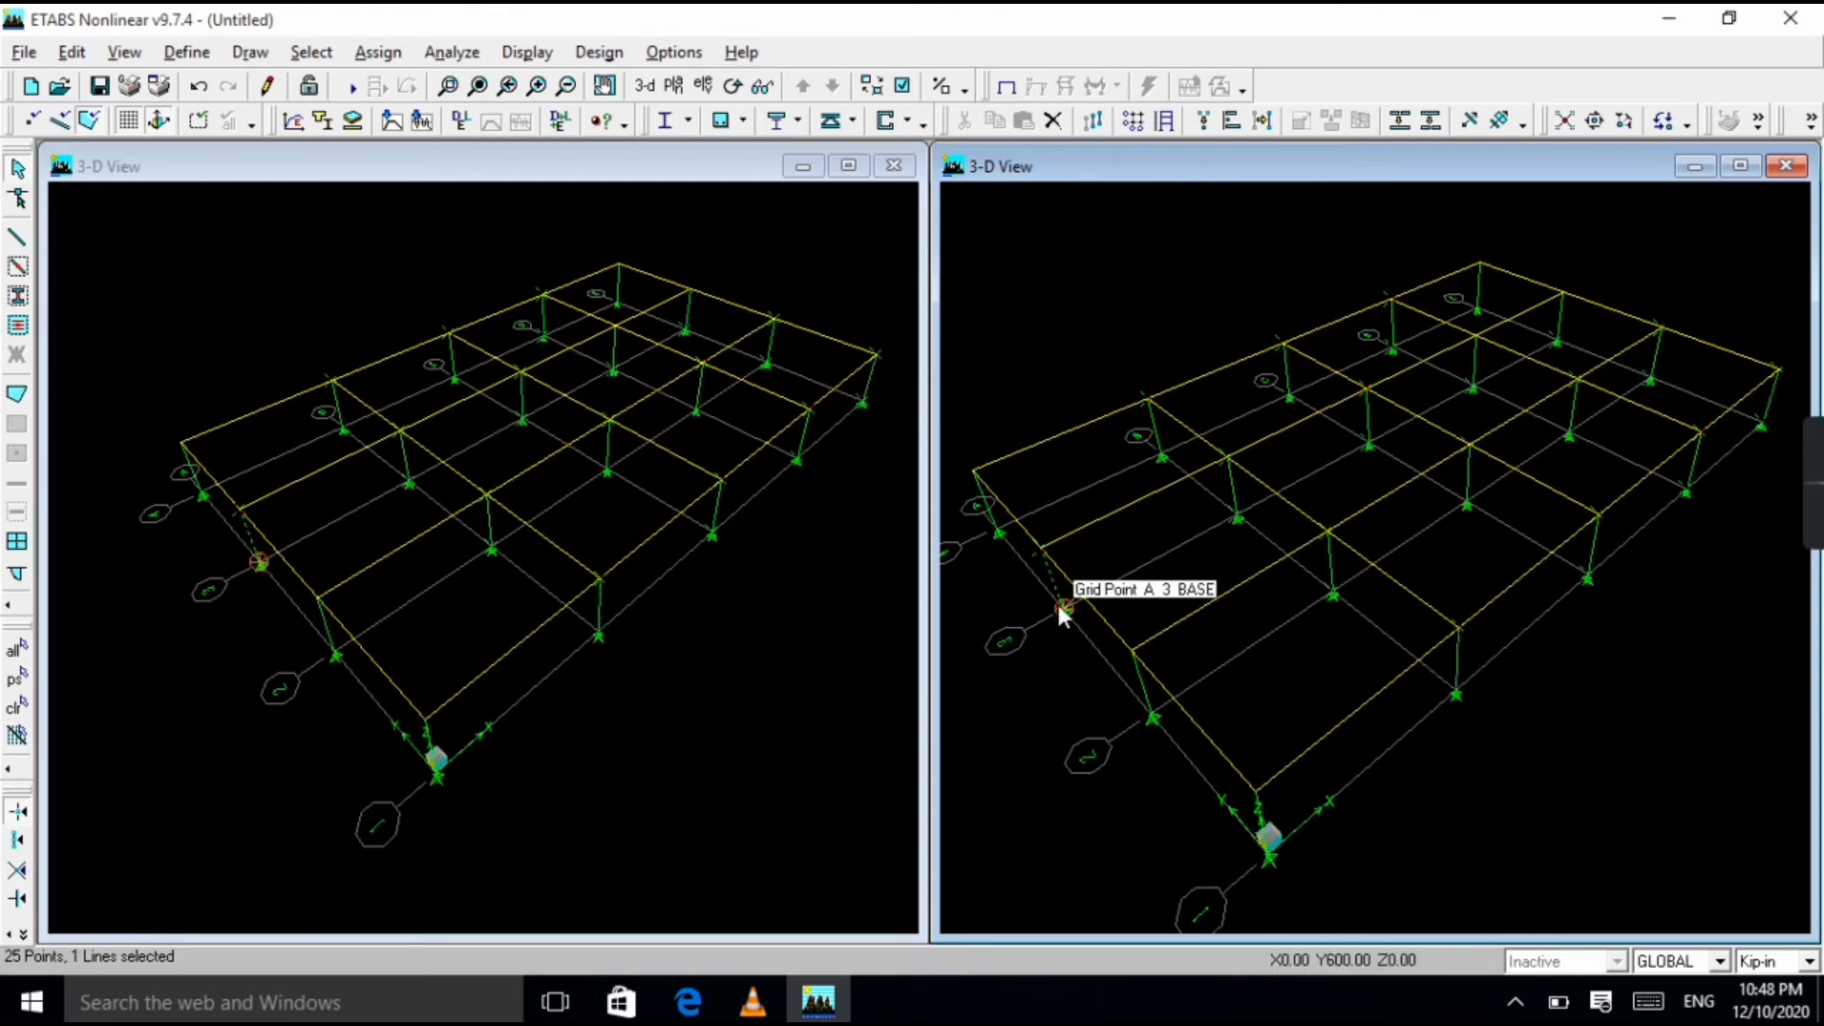
pyautogui.click(1051, 575)
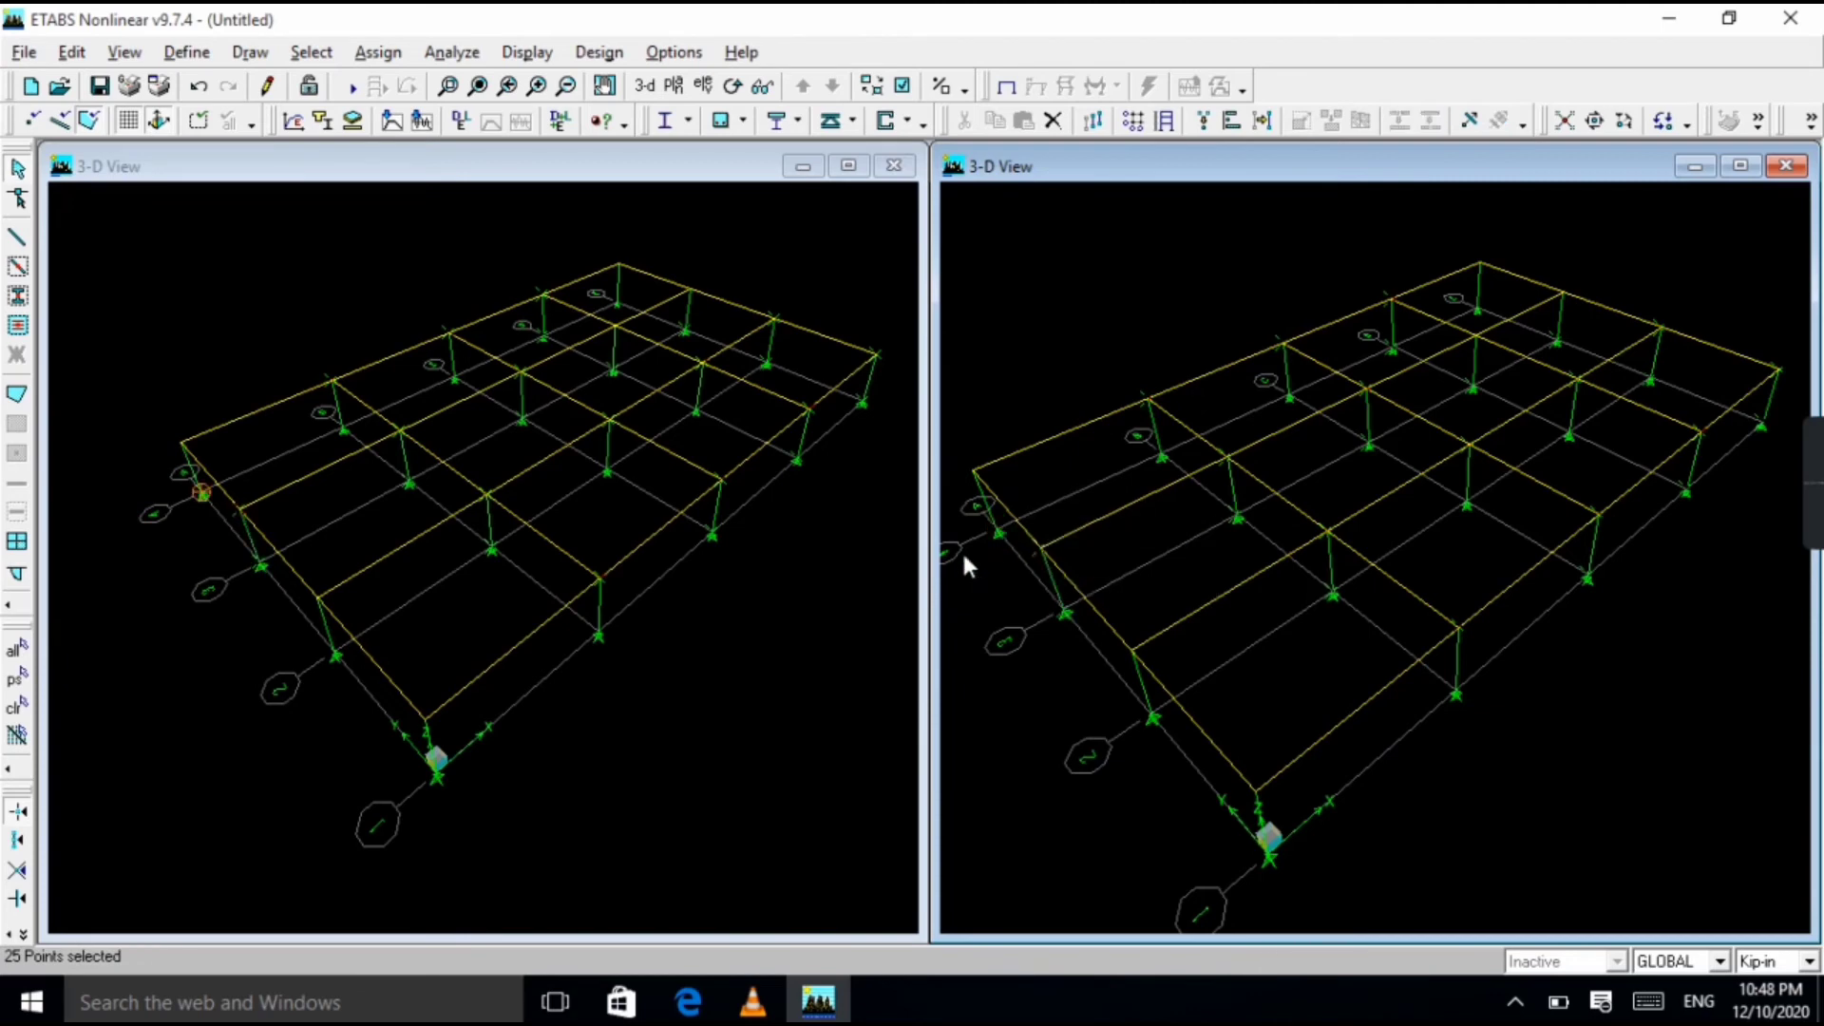
# Switch the first 3-D view to elevation 1 and then to the STORY1 plan.
pyautogui.click(249, 683)
pyautogui.scroll(2, 423, 714)
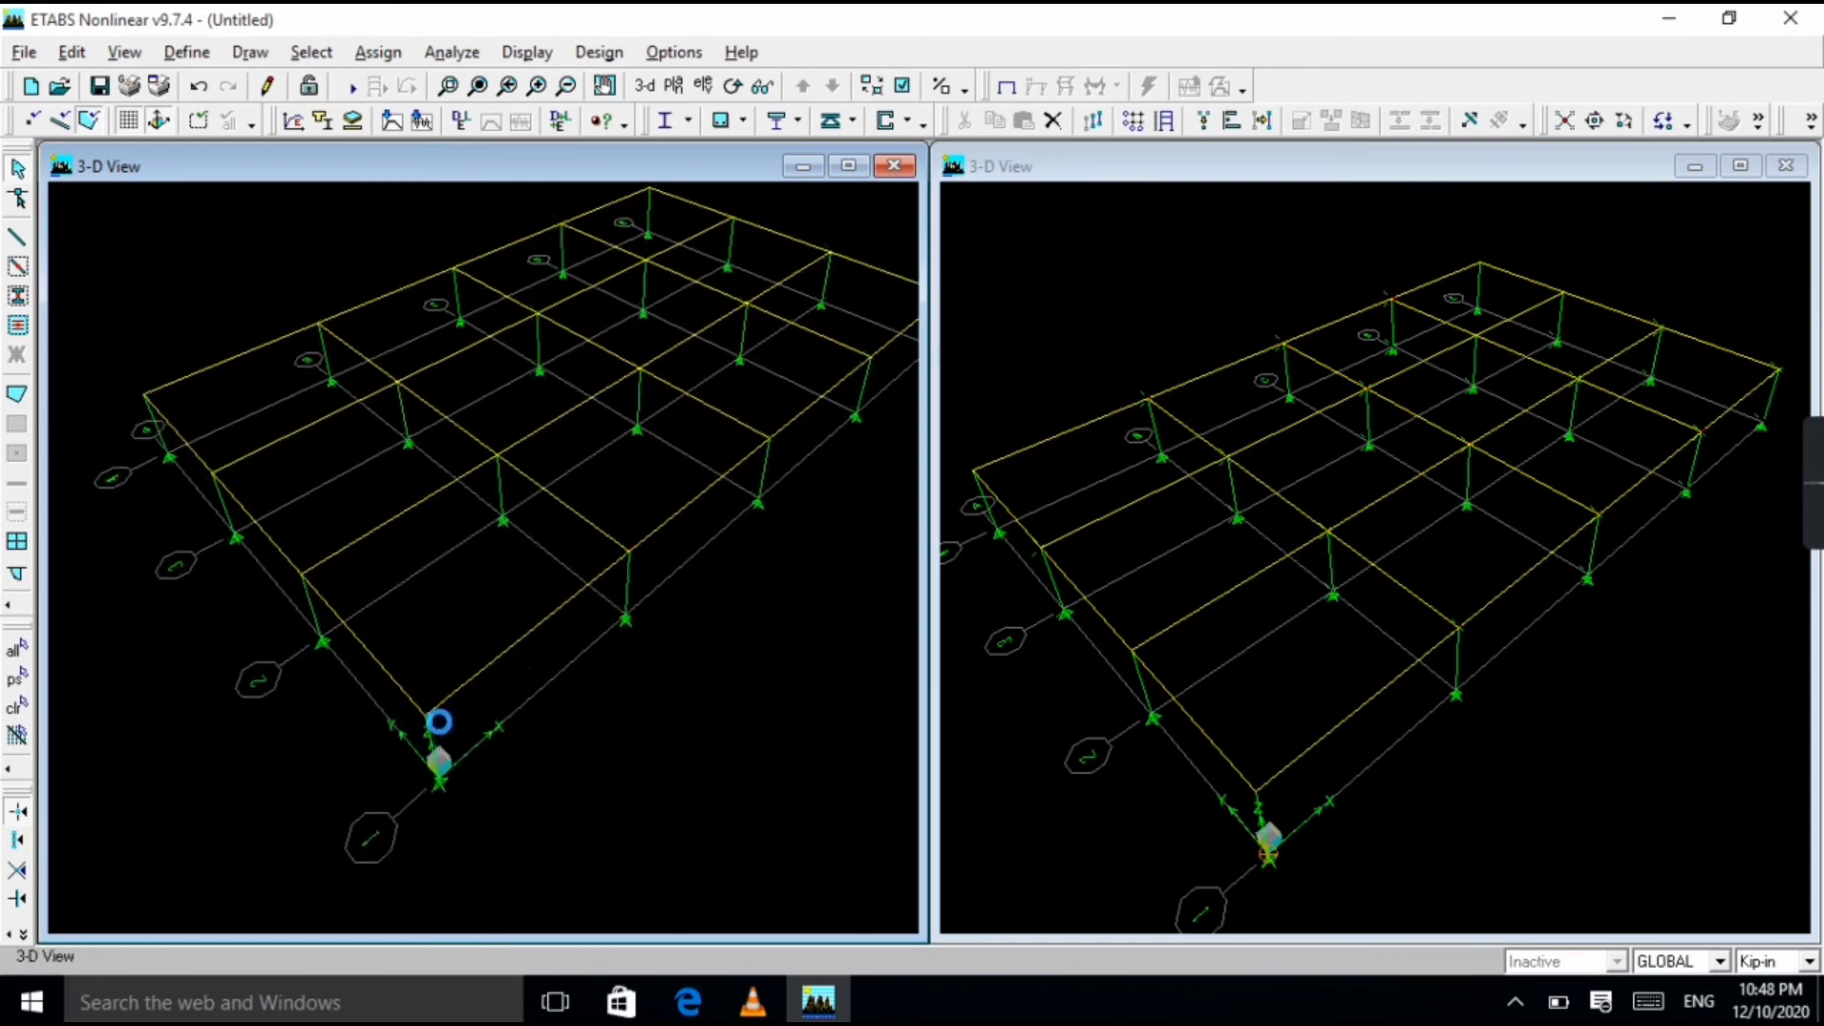
pyautogui.scroll(-1, 439, 722)
pyautogui.scroll(-2, 701, 538)
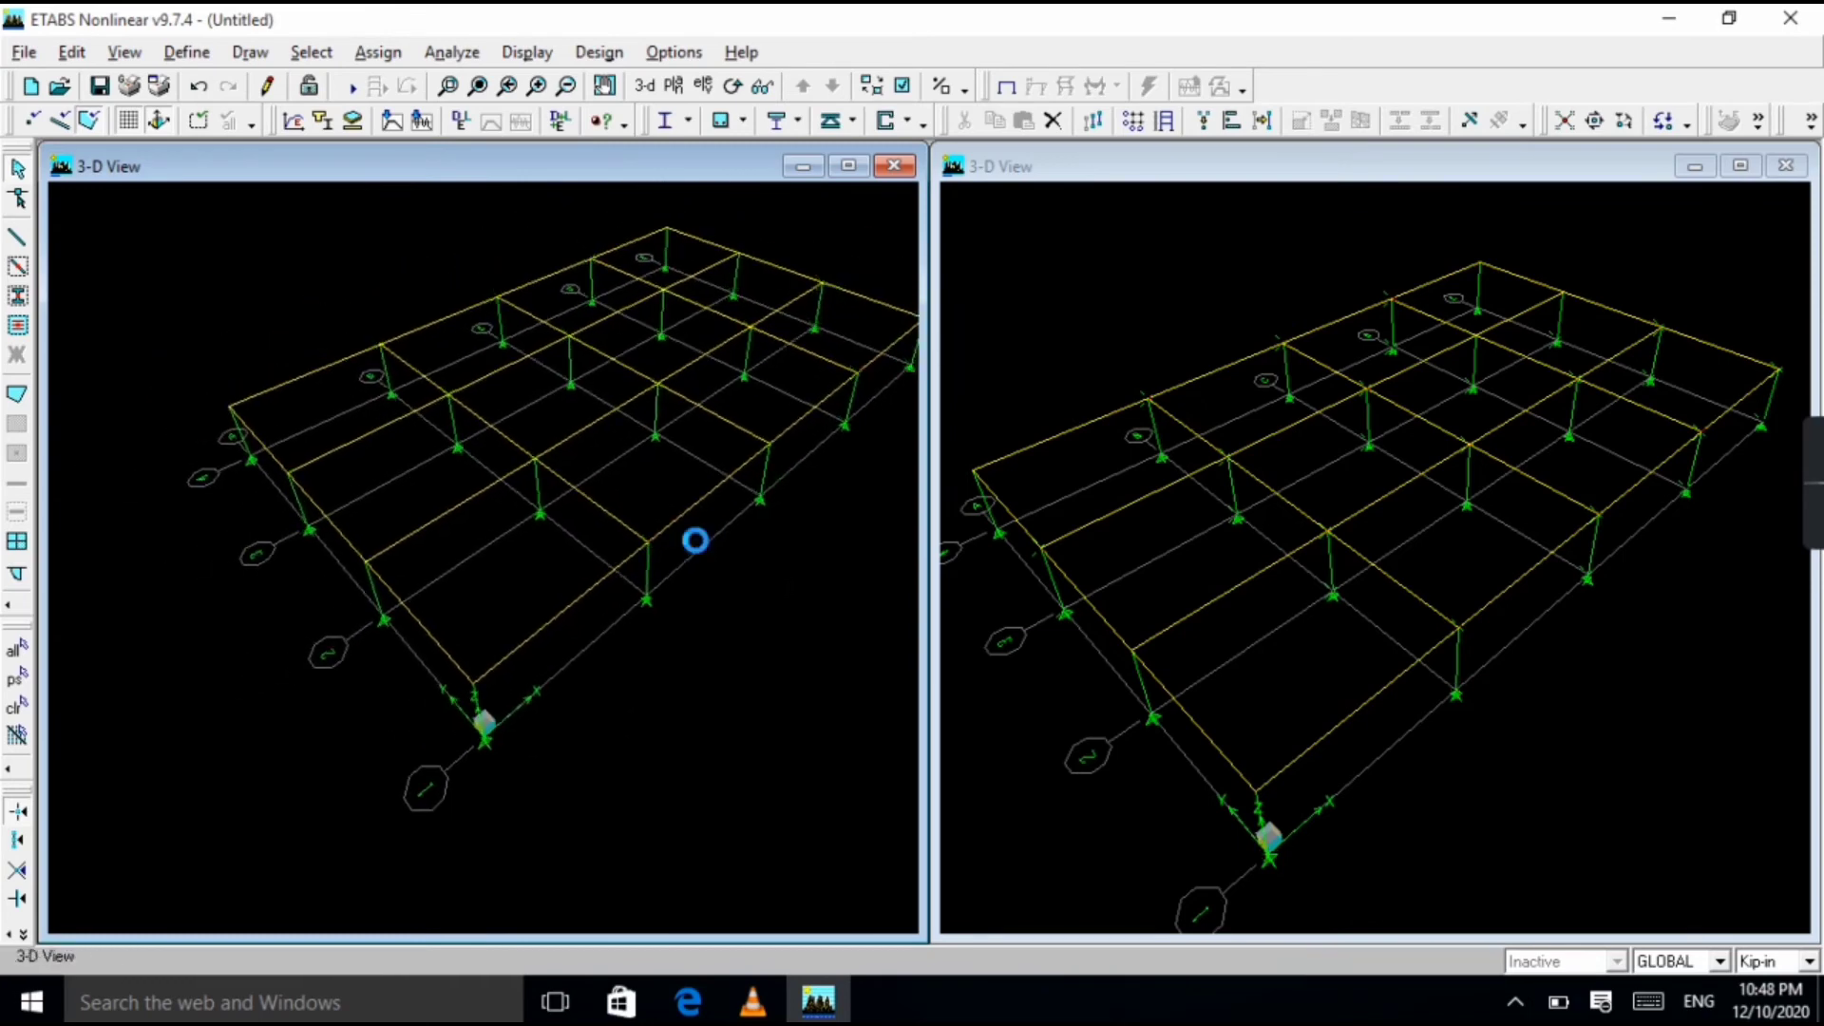
pyautogui.scroll(-1, 437, 614)
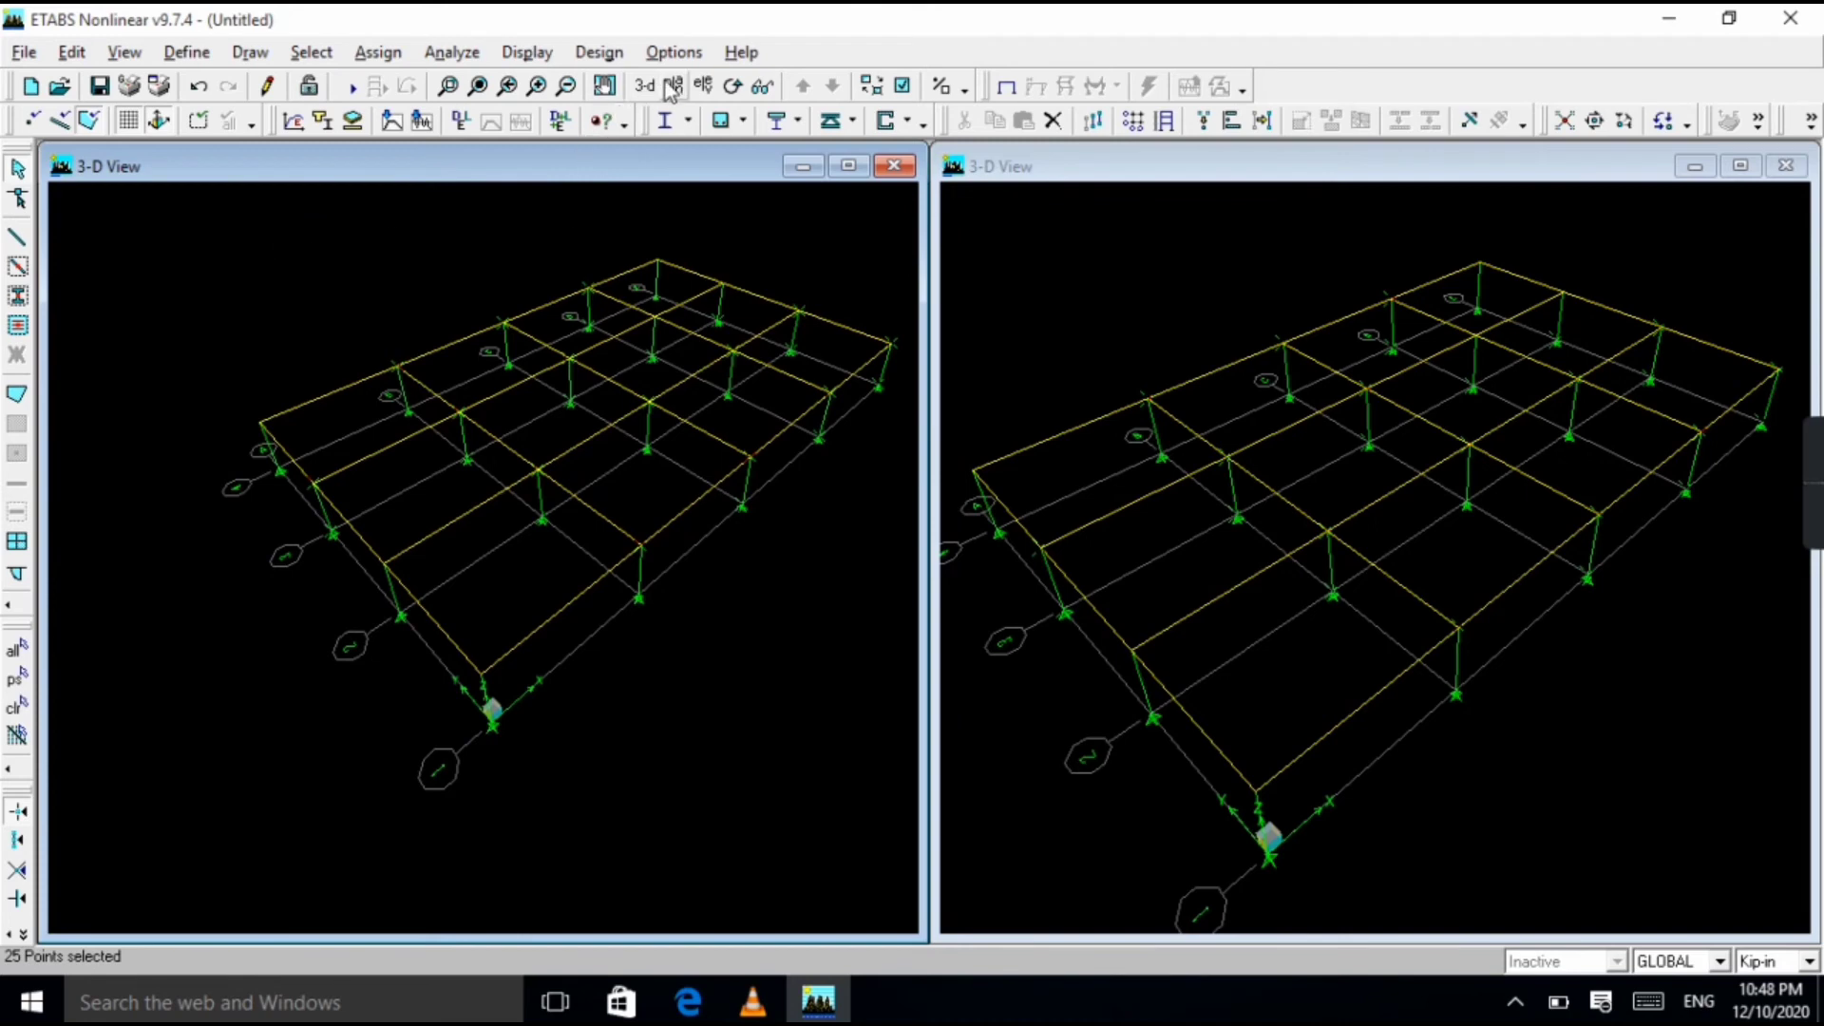
pyautogui.click(701, 88)
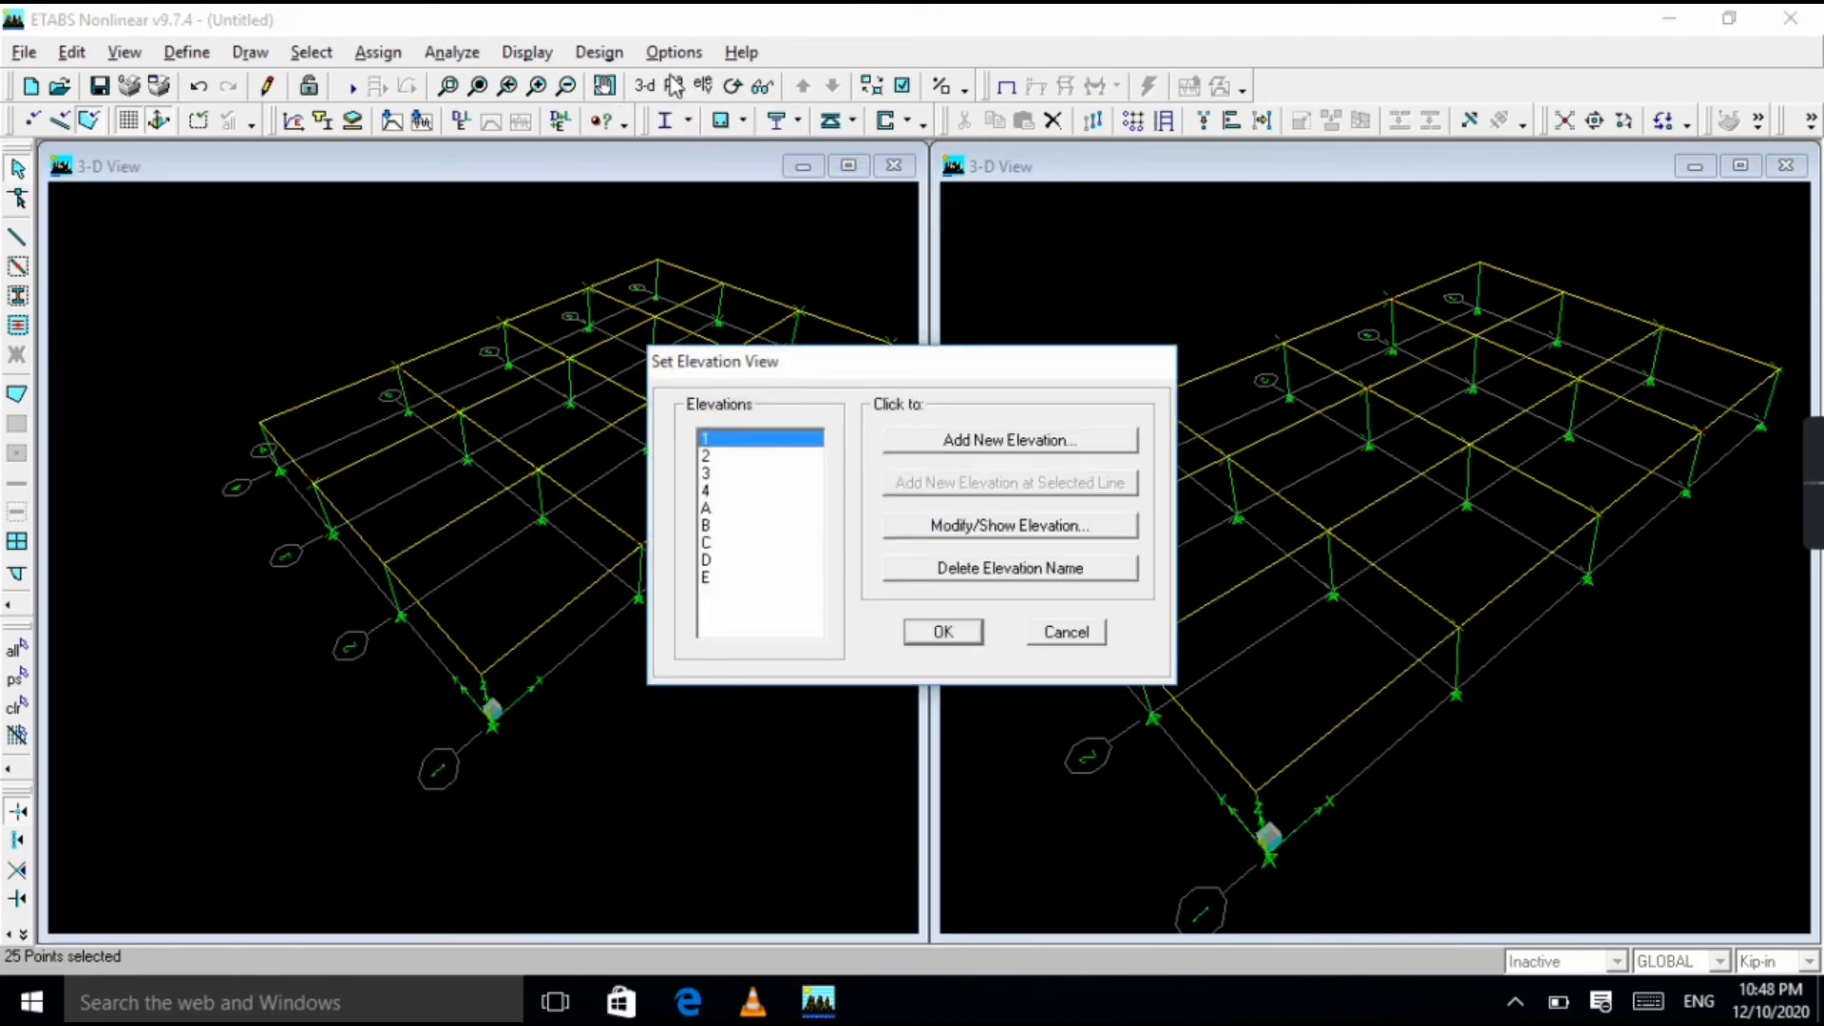
pyautogui.click(935, 631)
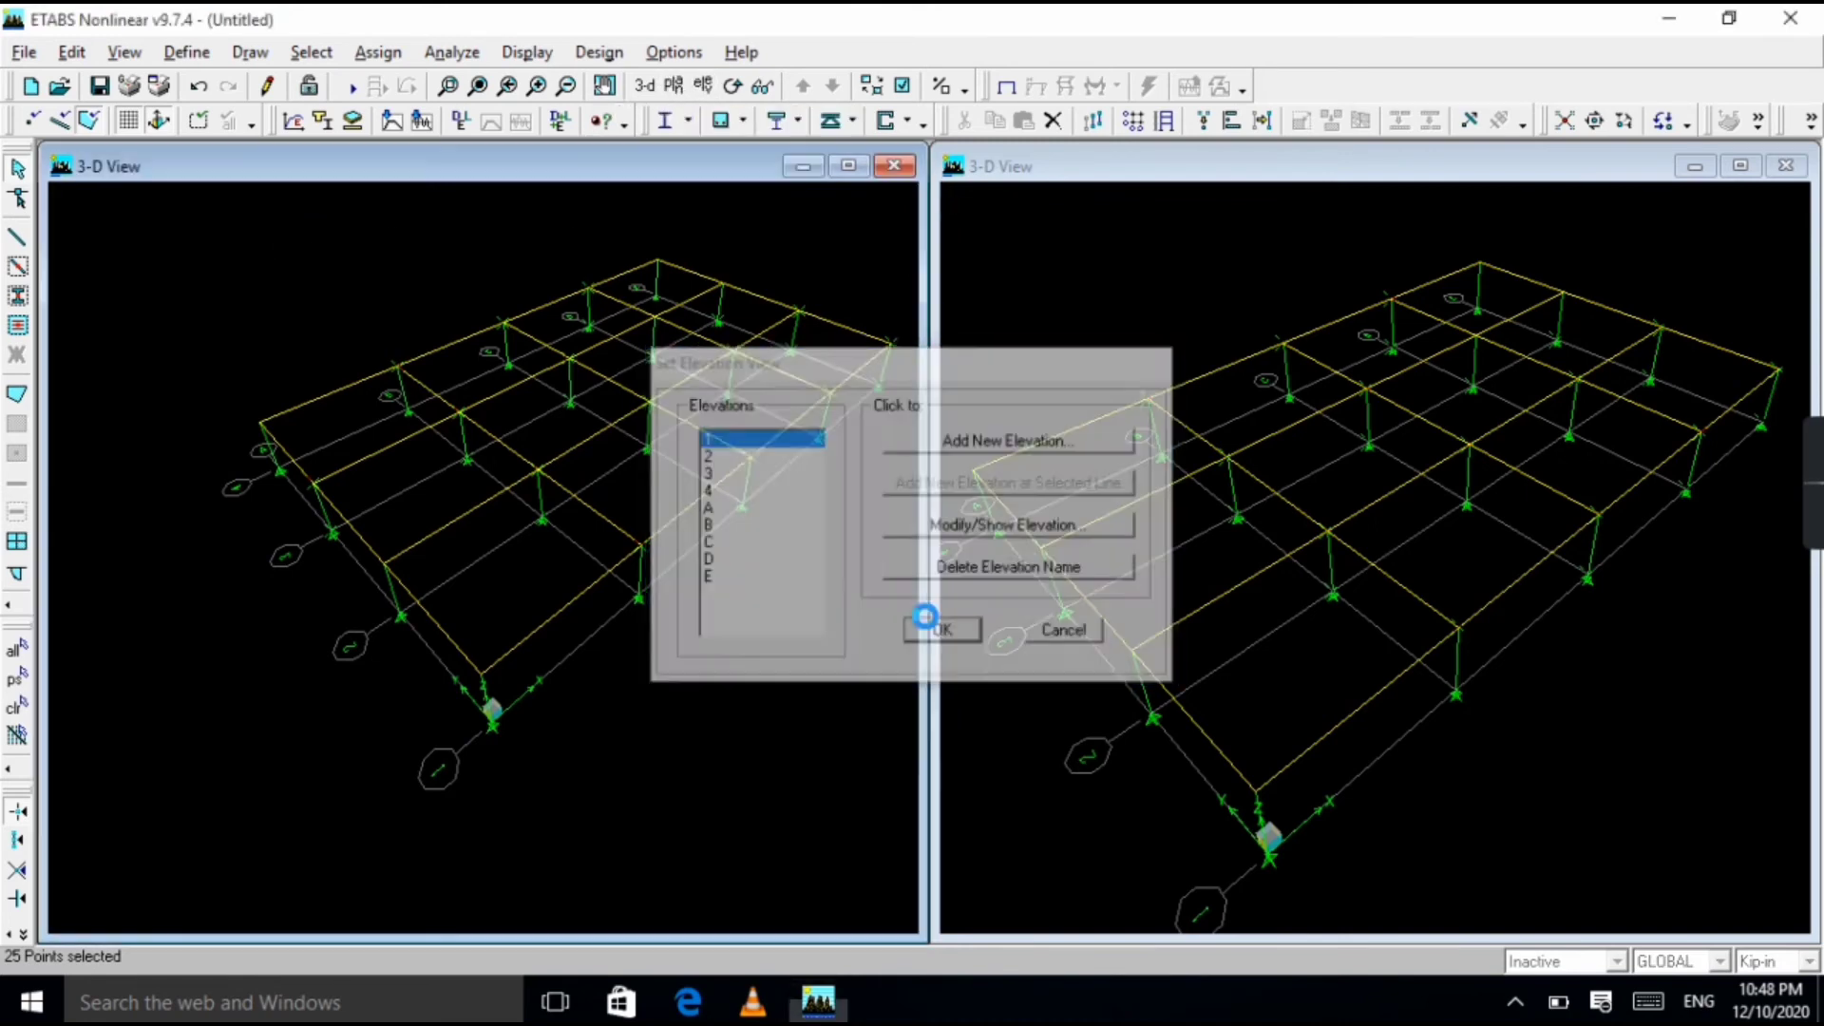
pyautogui.click(673, 88)
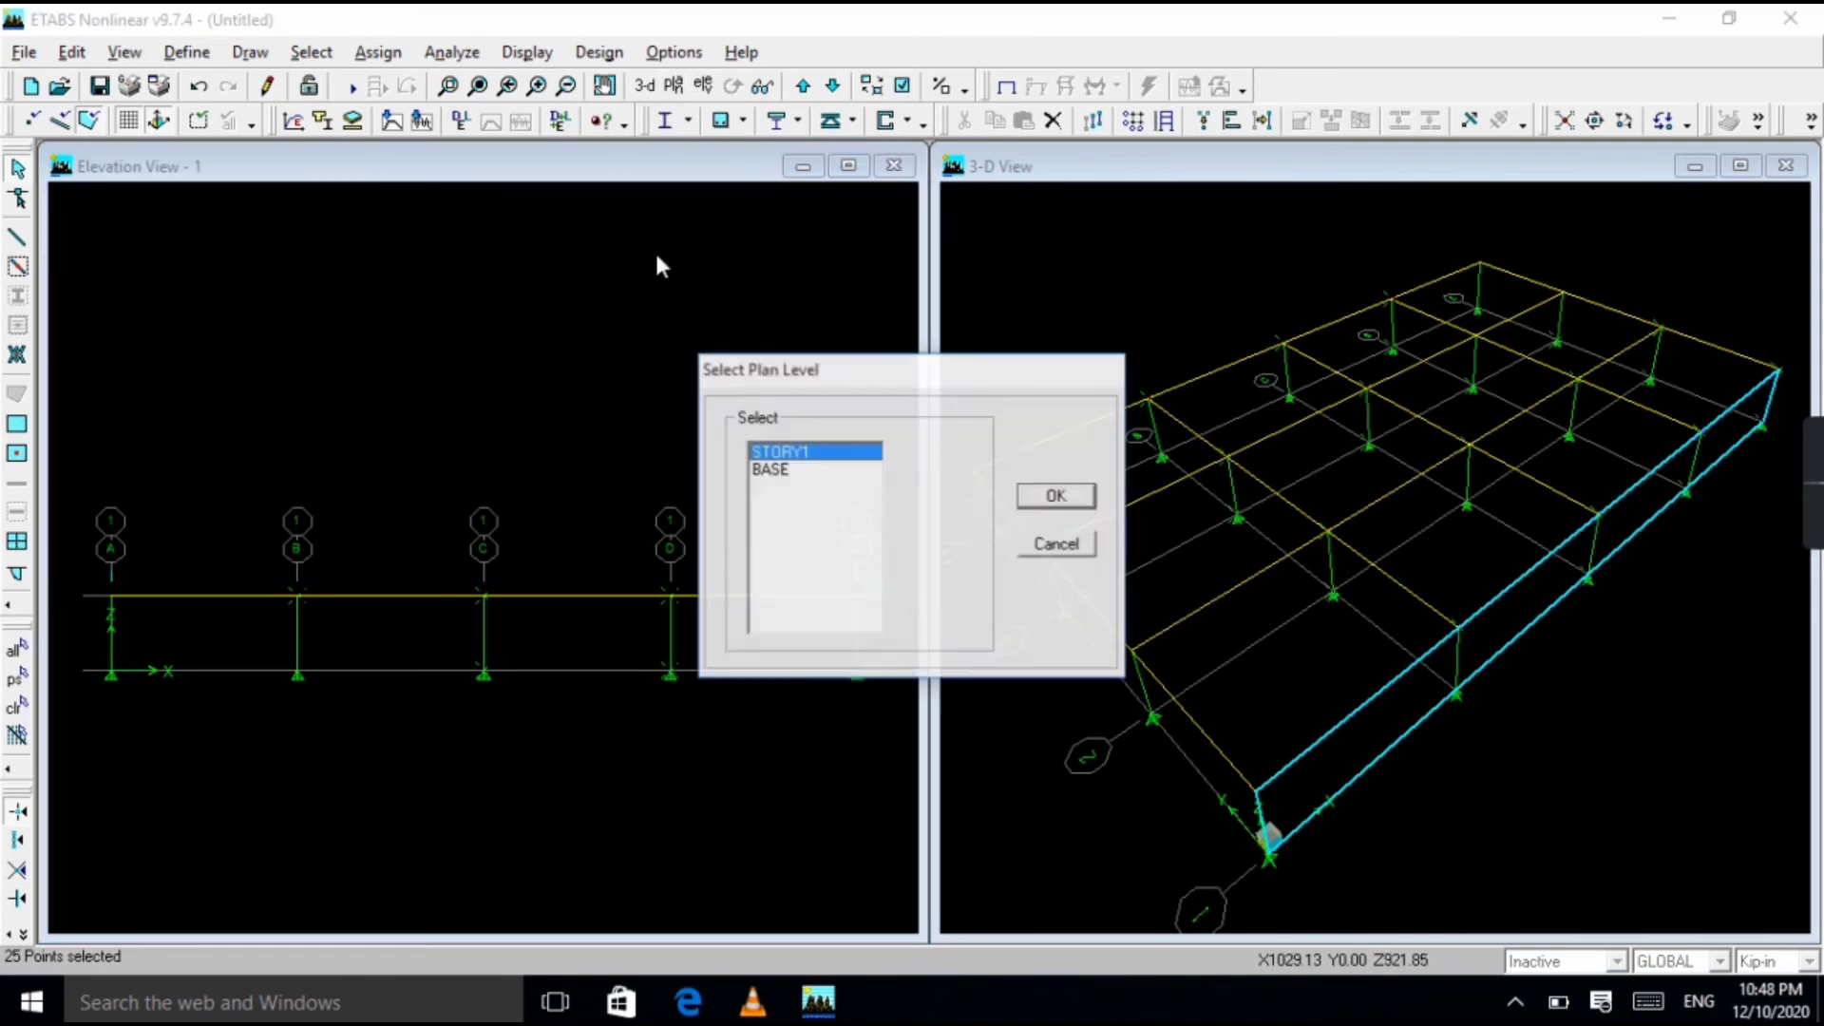
pyautogui.click(1035, 493)
pyautogui.click(542, 464)
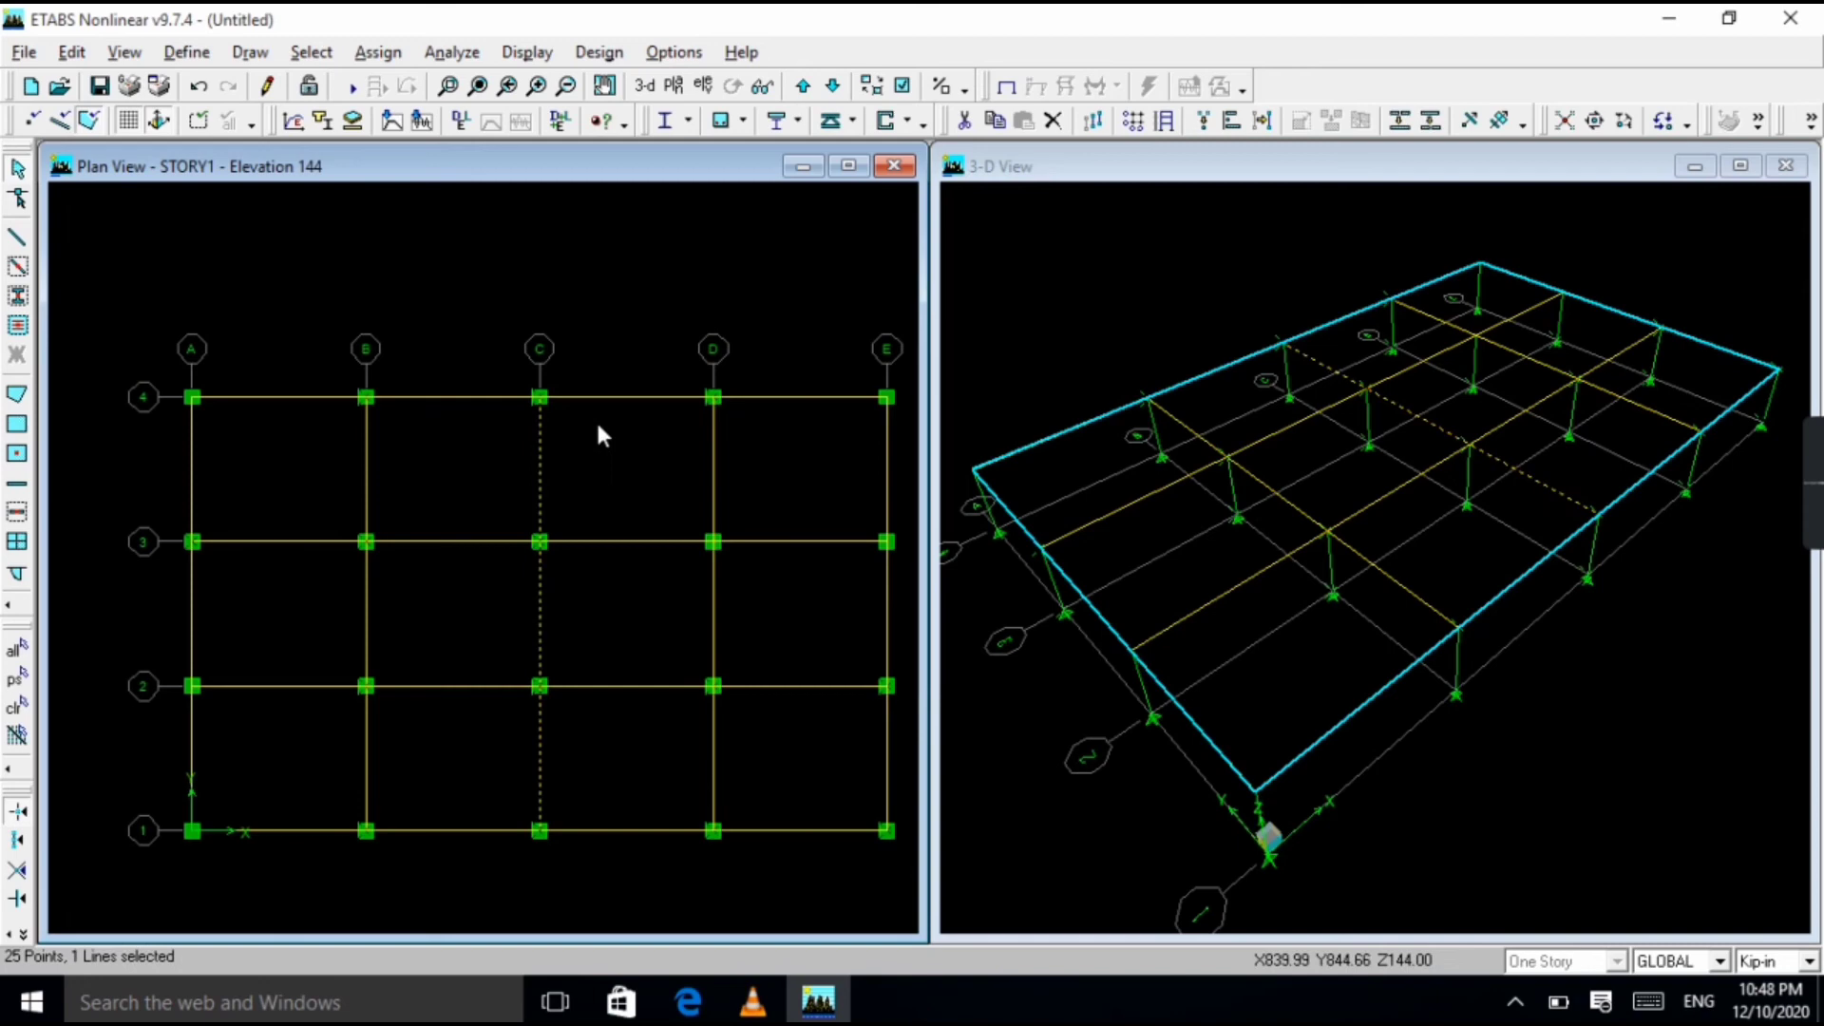
pyautogui.click(540, 458)
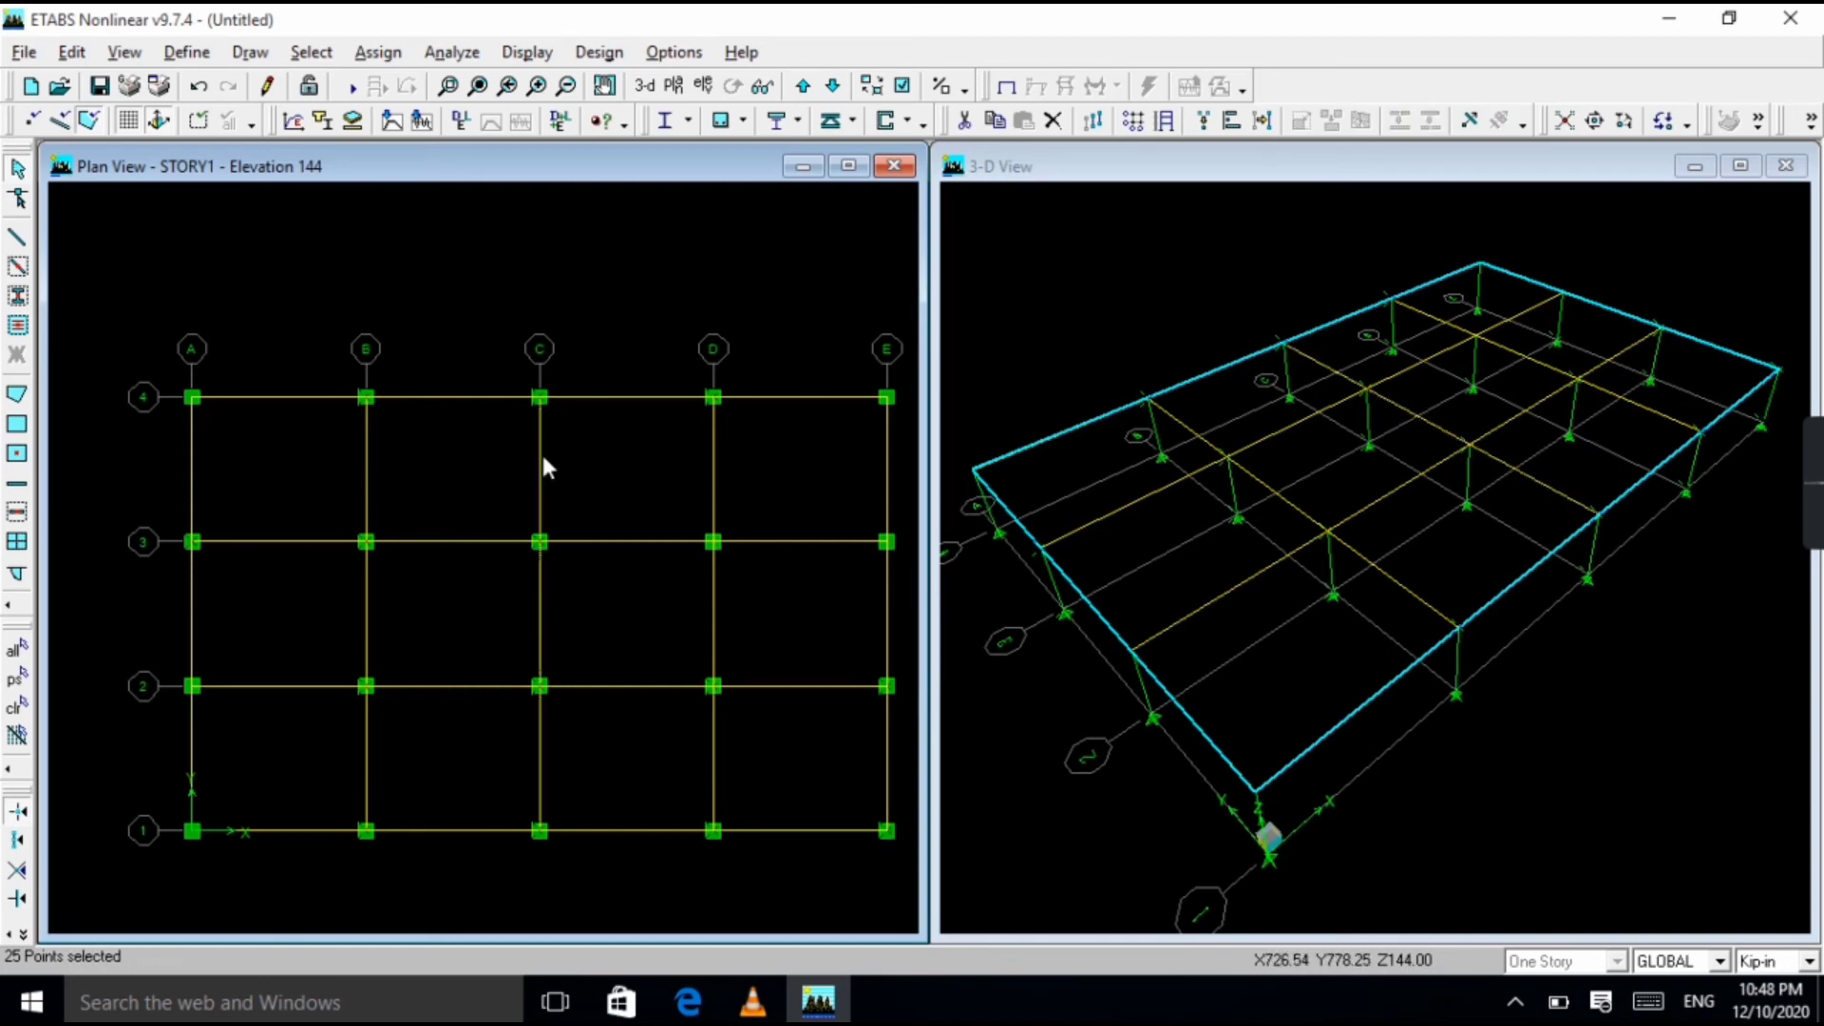
pyautogui.click(608, 399)
pyautogui.click(596, 398)
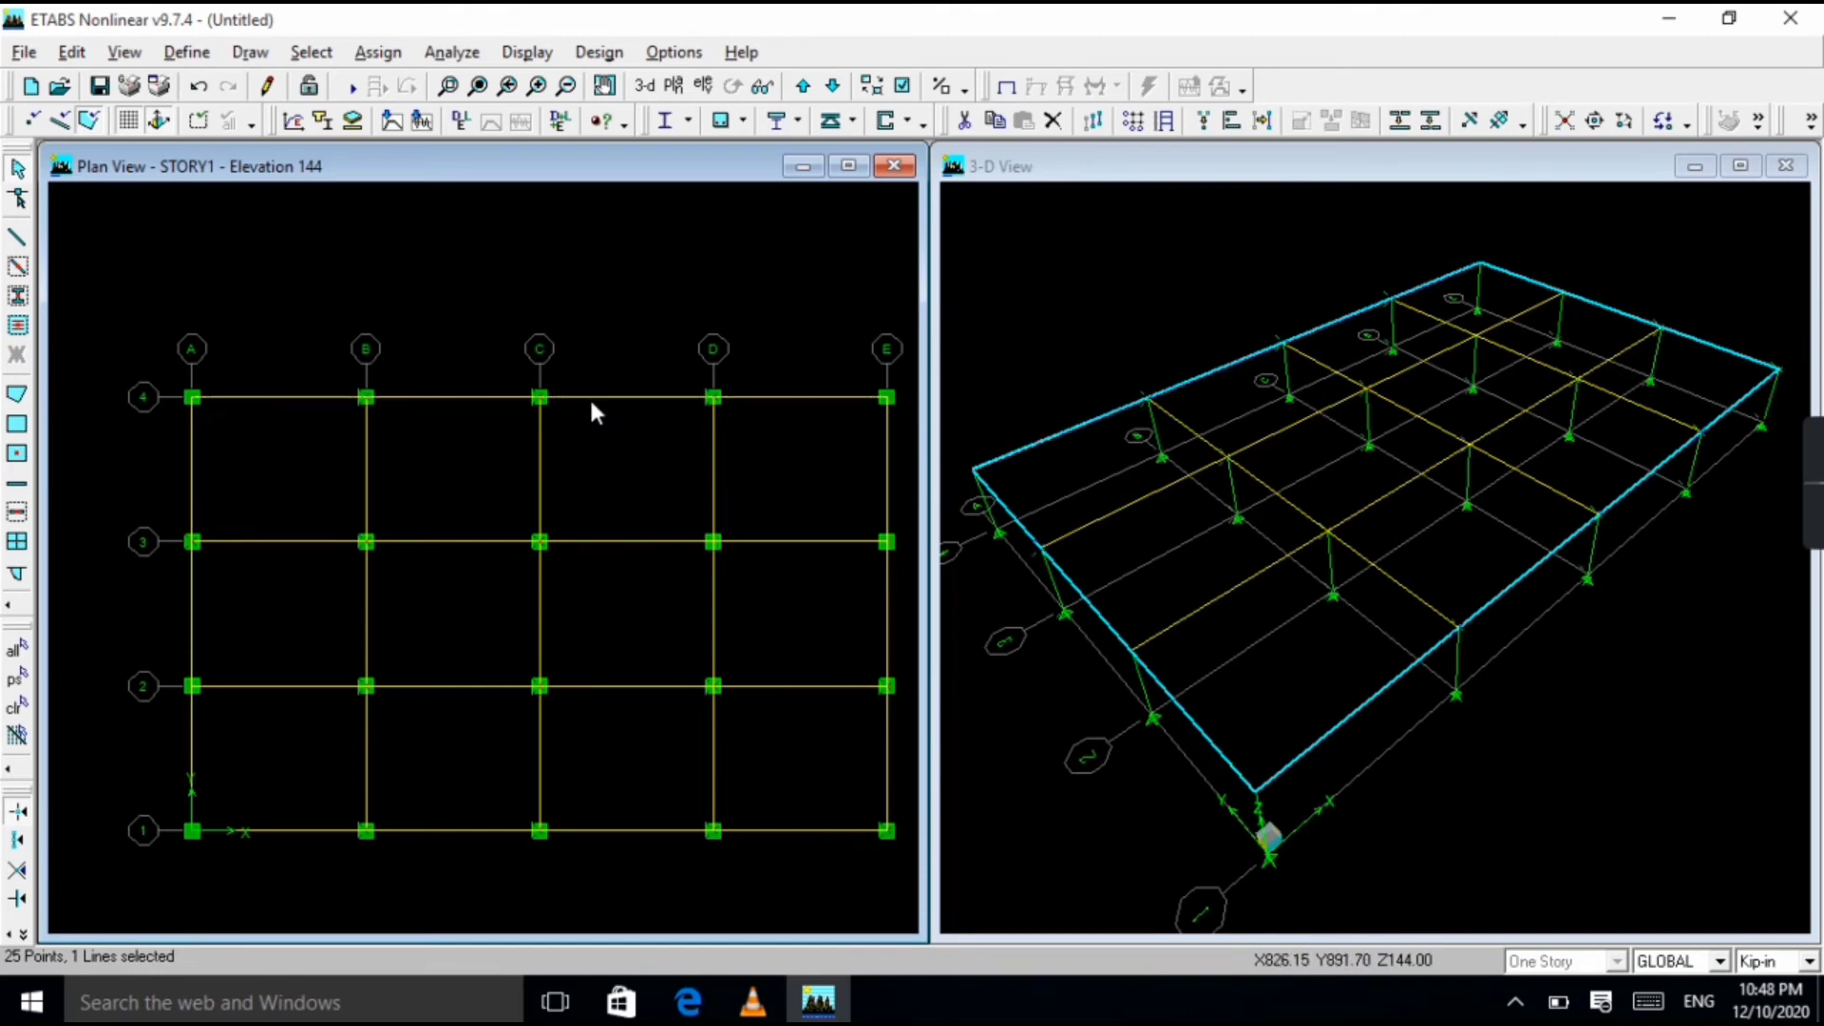
pyautogui.moveTo(237, 403); pyautogui.dragTo(285, 470)
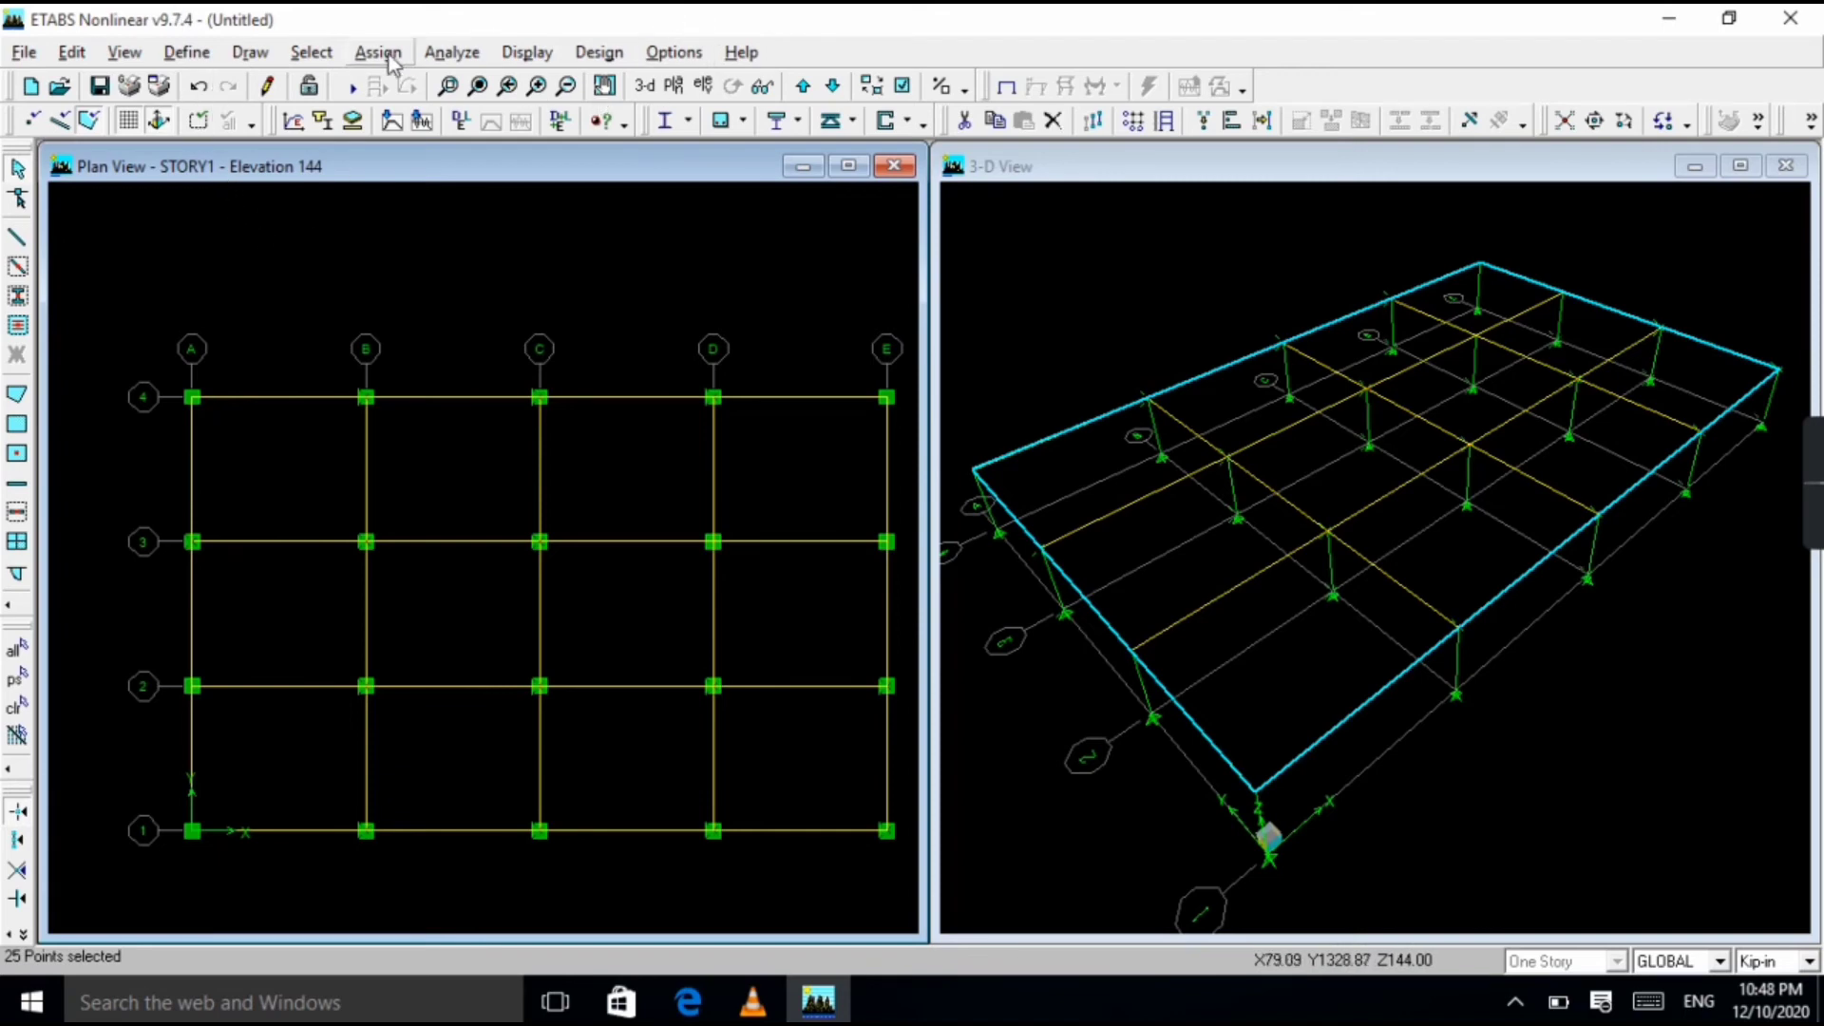
# Try to draw a SLAB1 area through grid points E4, A1 and A4 on the STORY1 plan, and undo it.
pyautogui.click(251, 53)
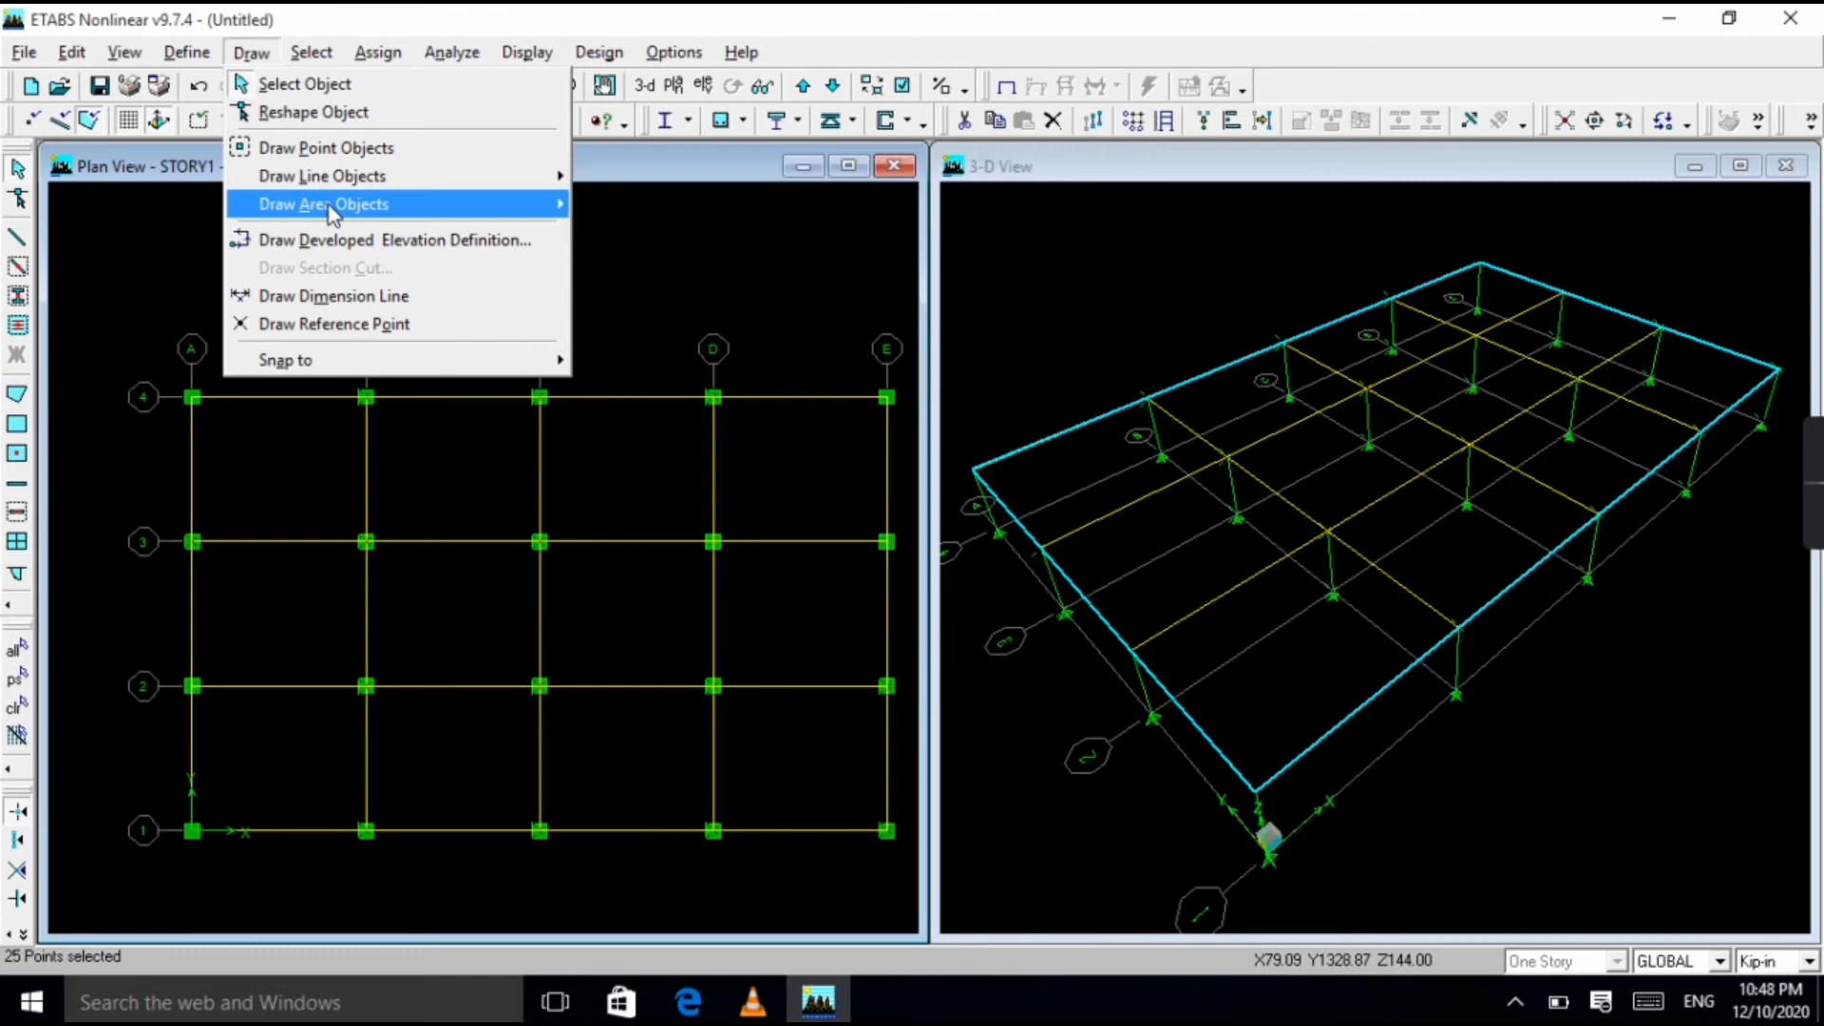
pyautogui.moveTo(335, 207)
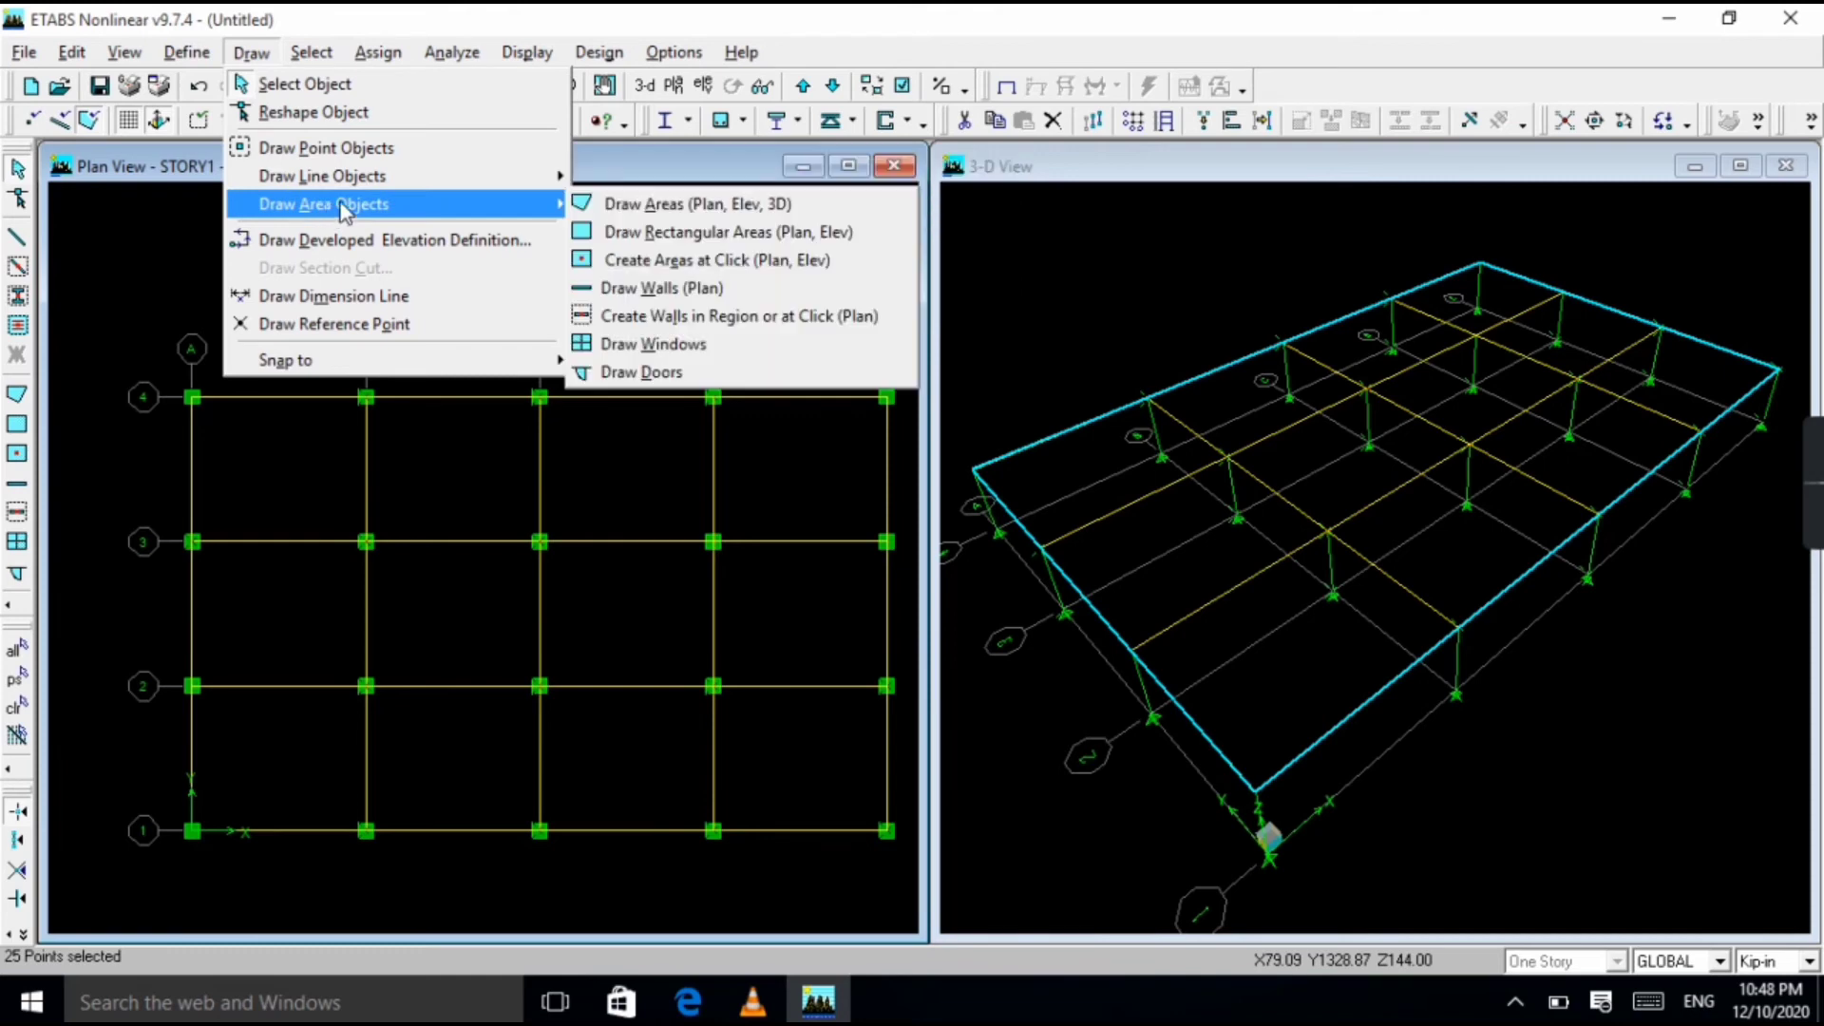
pyautogui.click(739, 213)
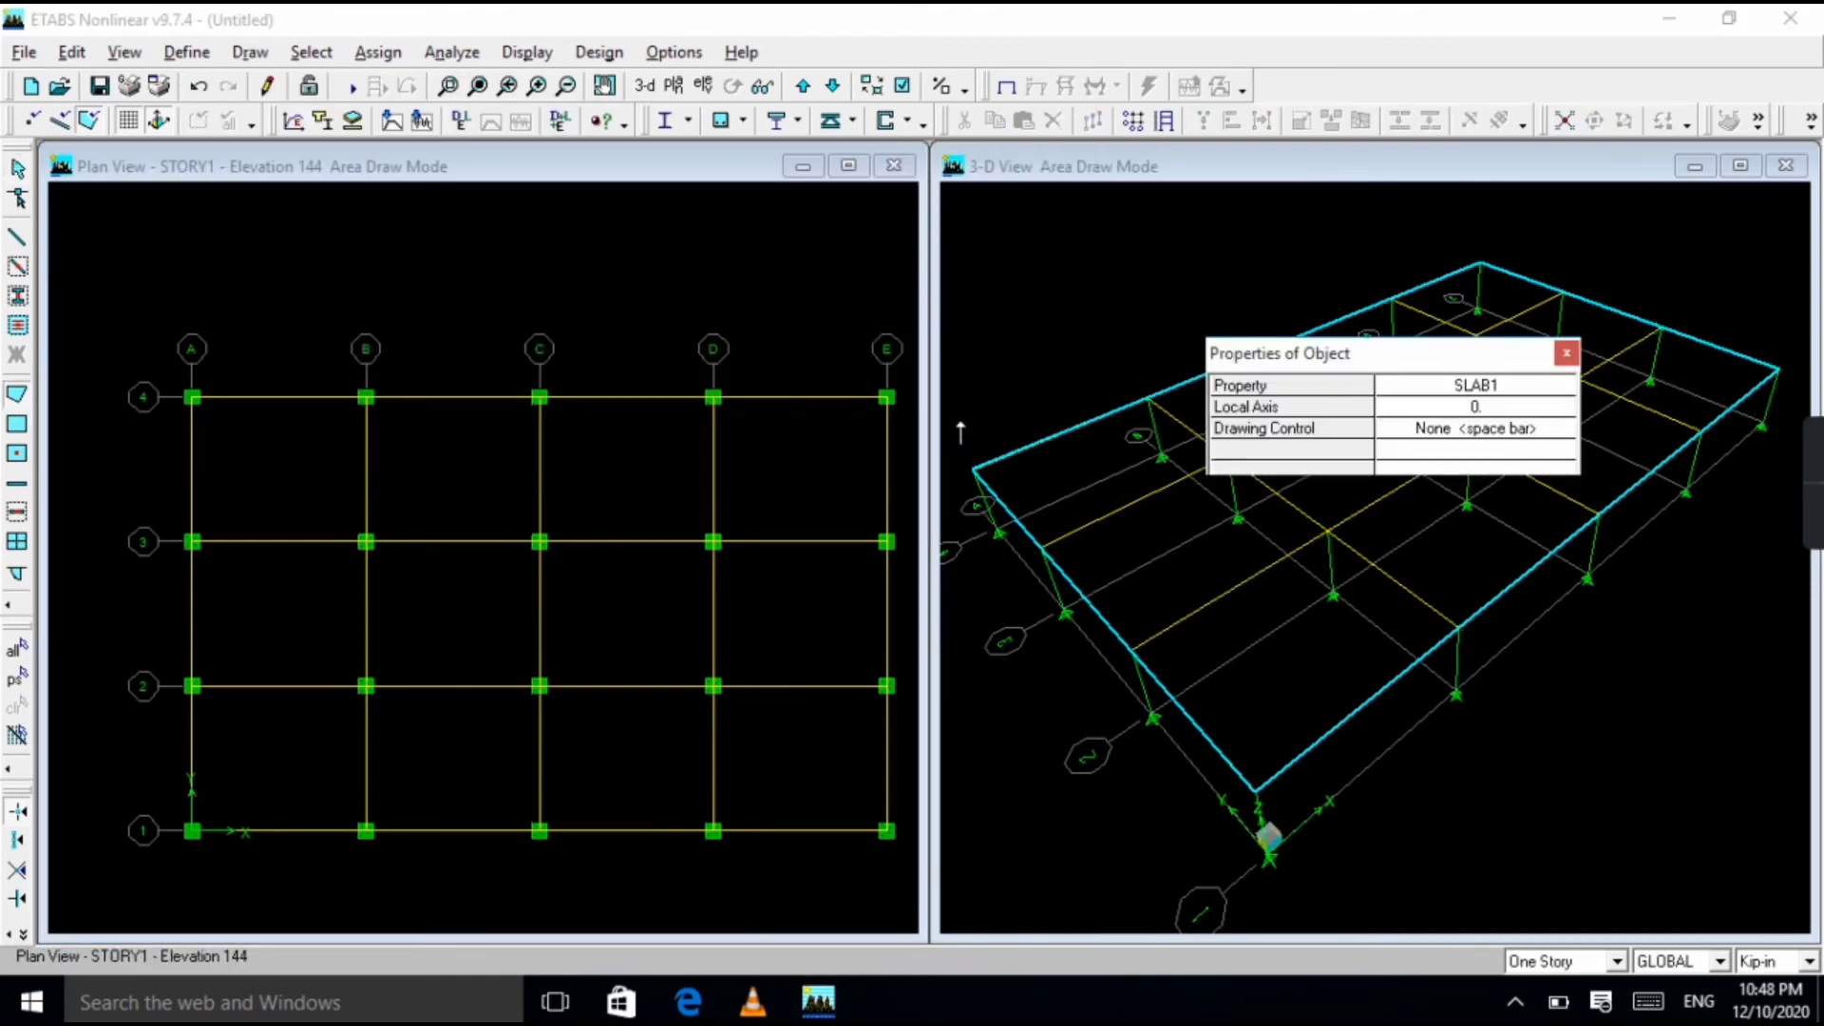
pyautogui.click(884, 398)
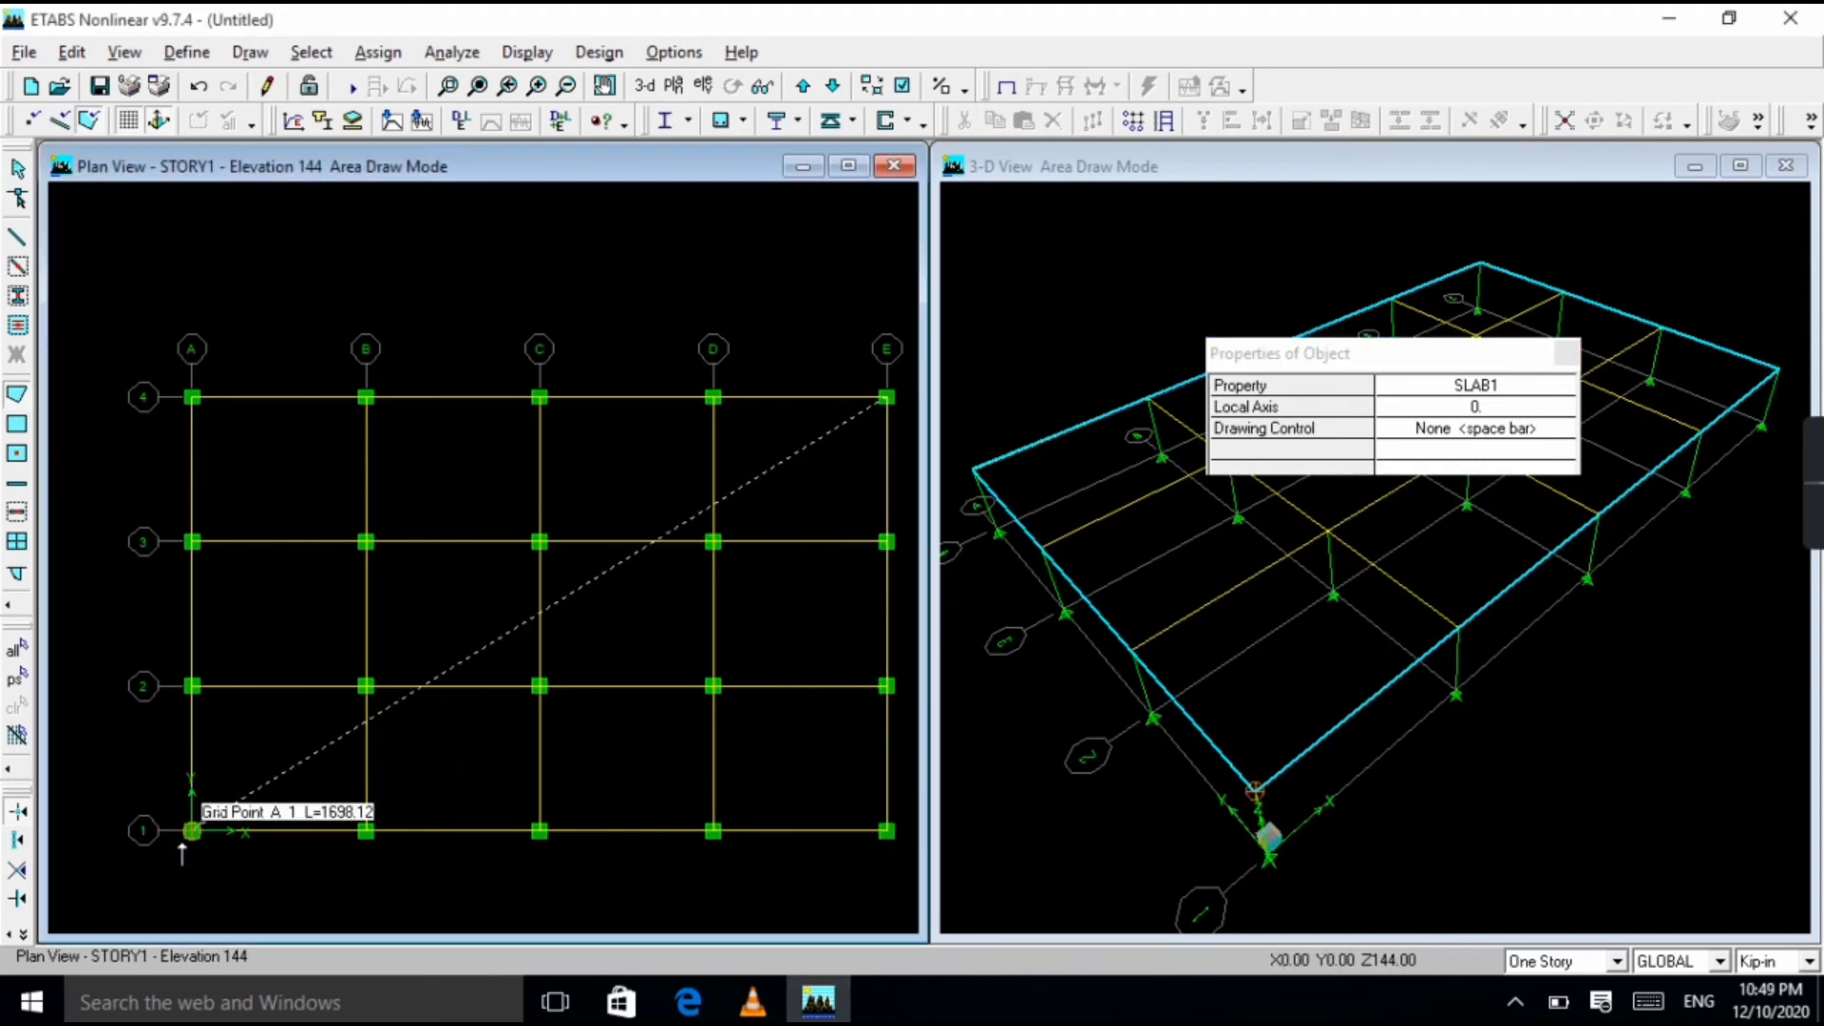
pyautogui.click(192, 830)
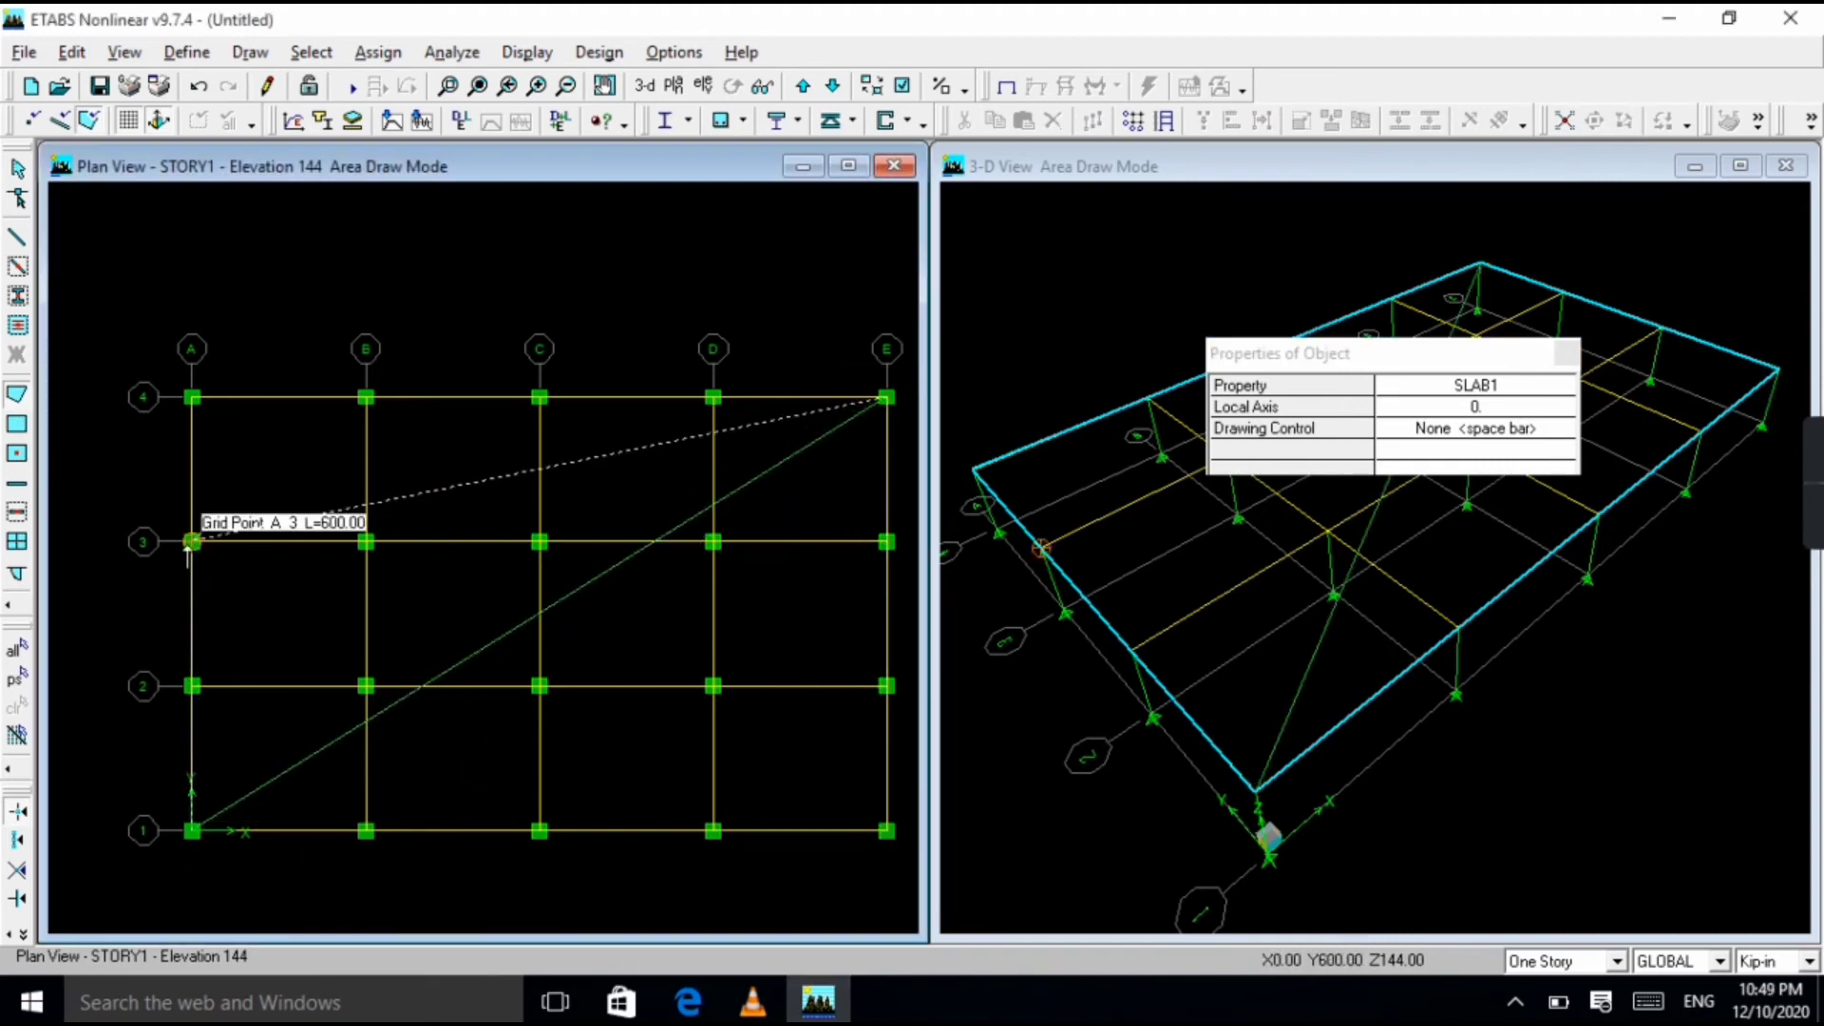
pyautogui.click(192, 398)
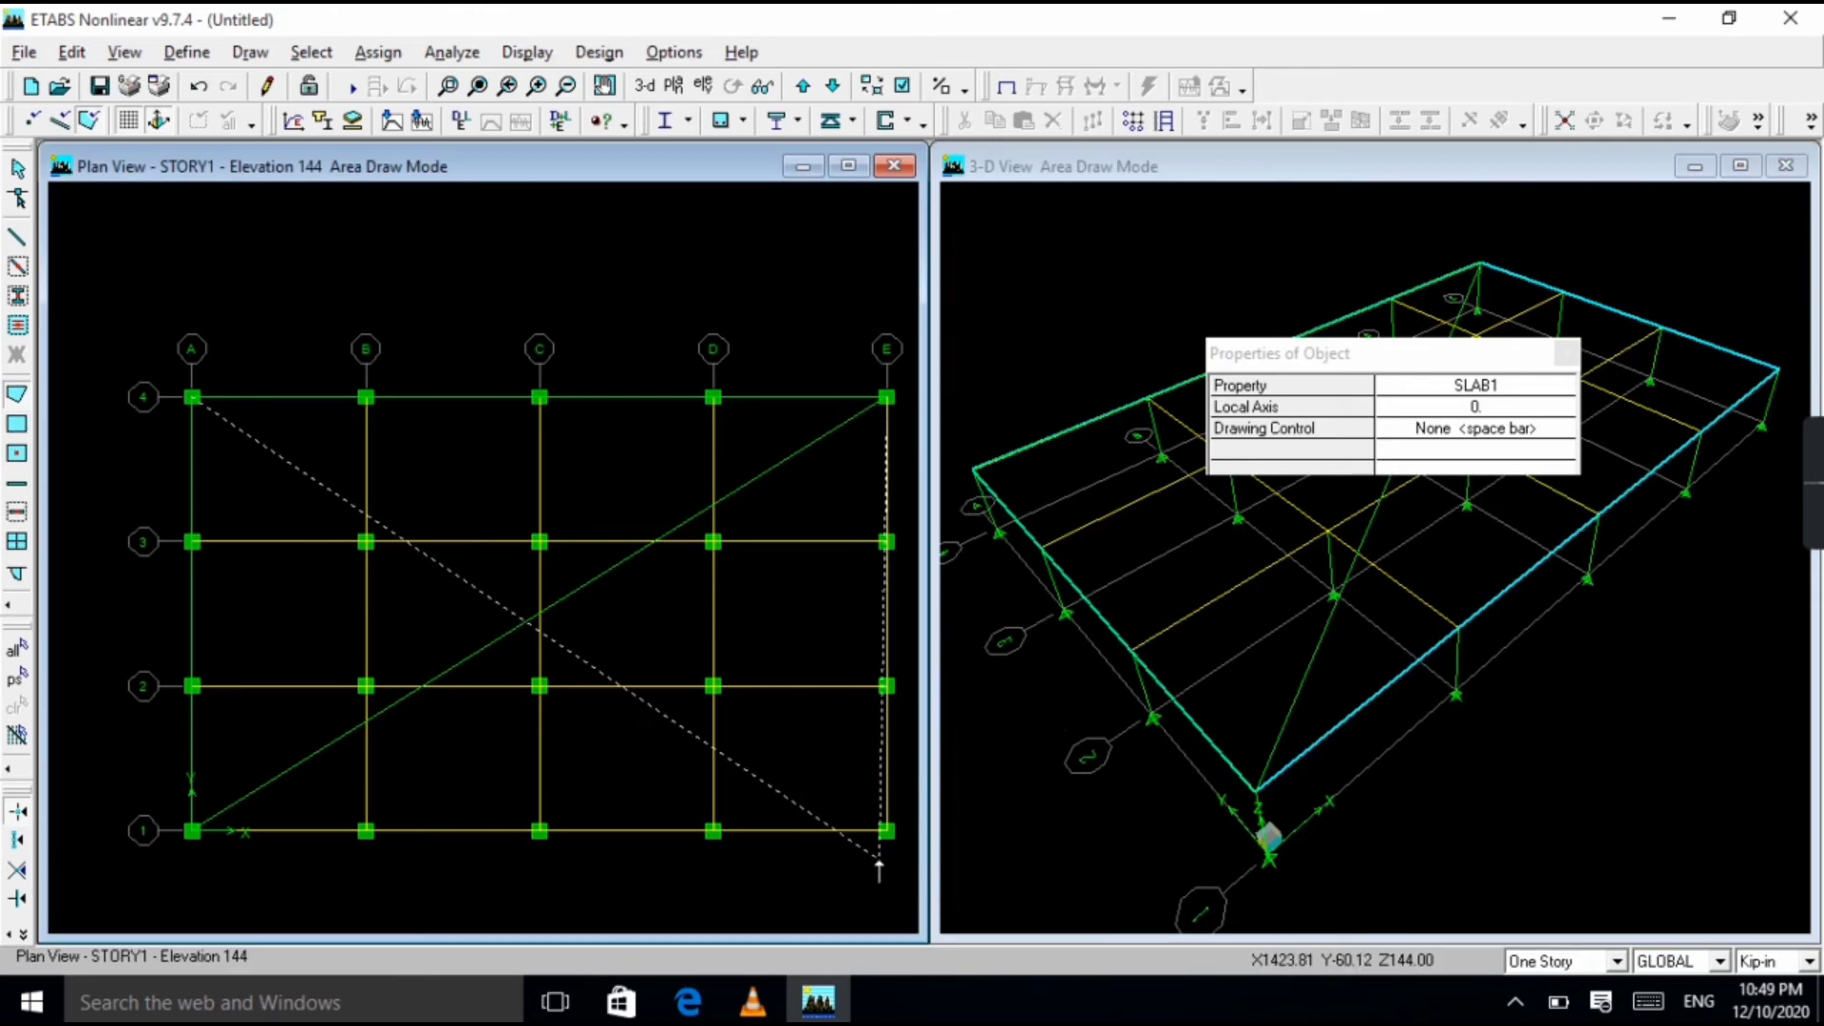
pyautogui.press('Return')
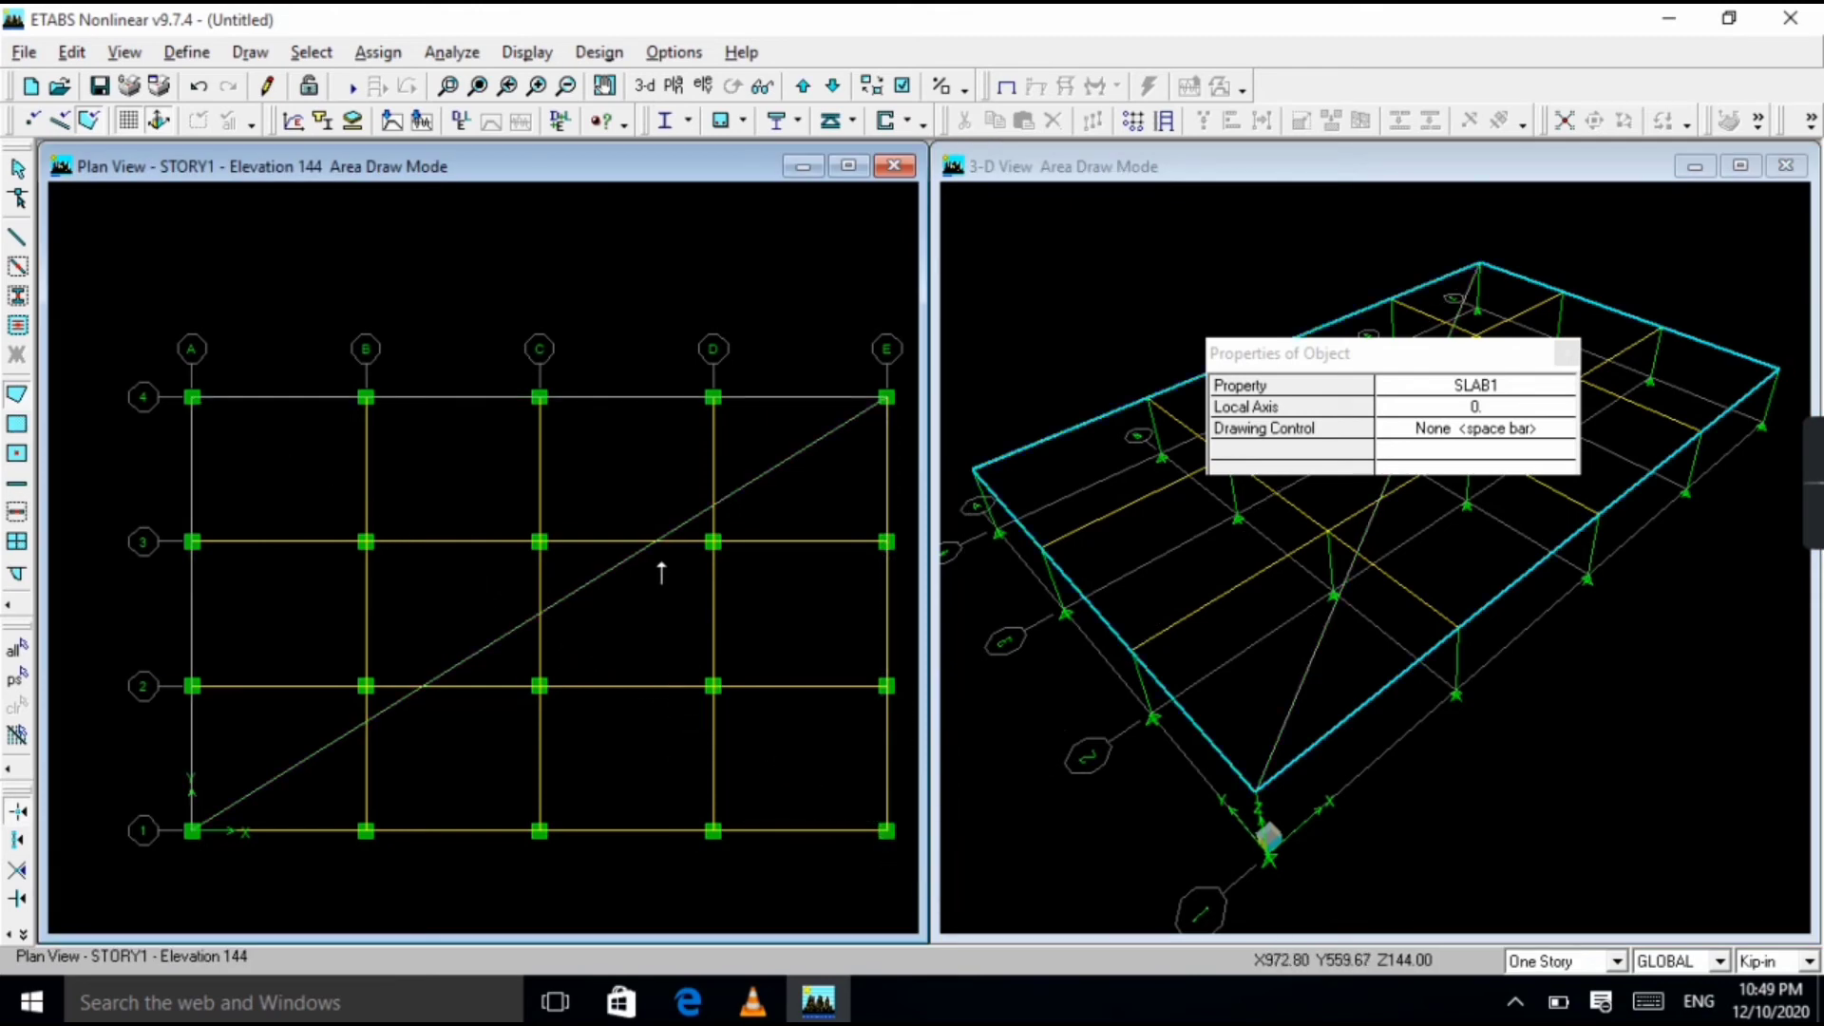
pyautogui.press('Escape')
pyautogui.hotkey('ctrl', 'z')
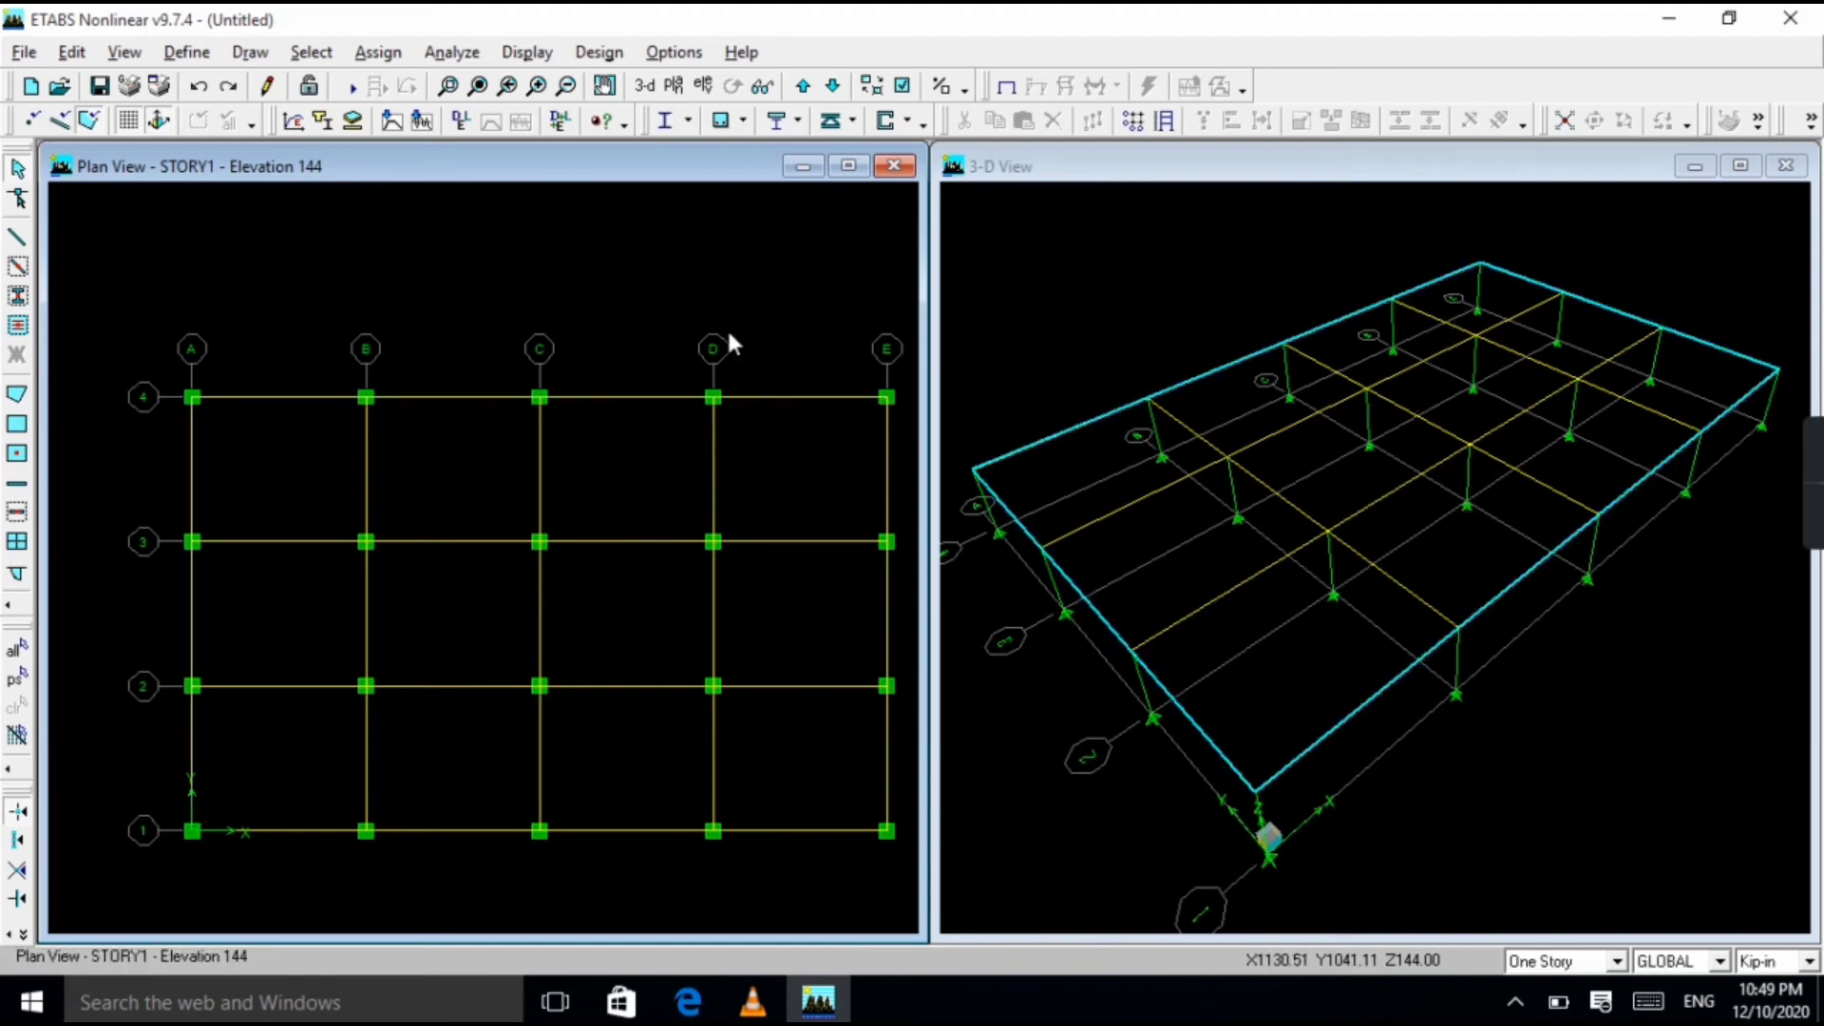
pyautogui.click(1089, 421)
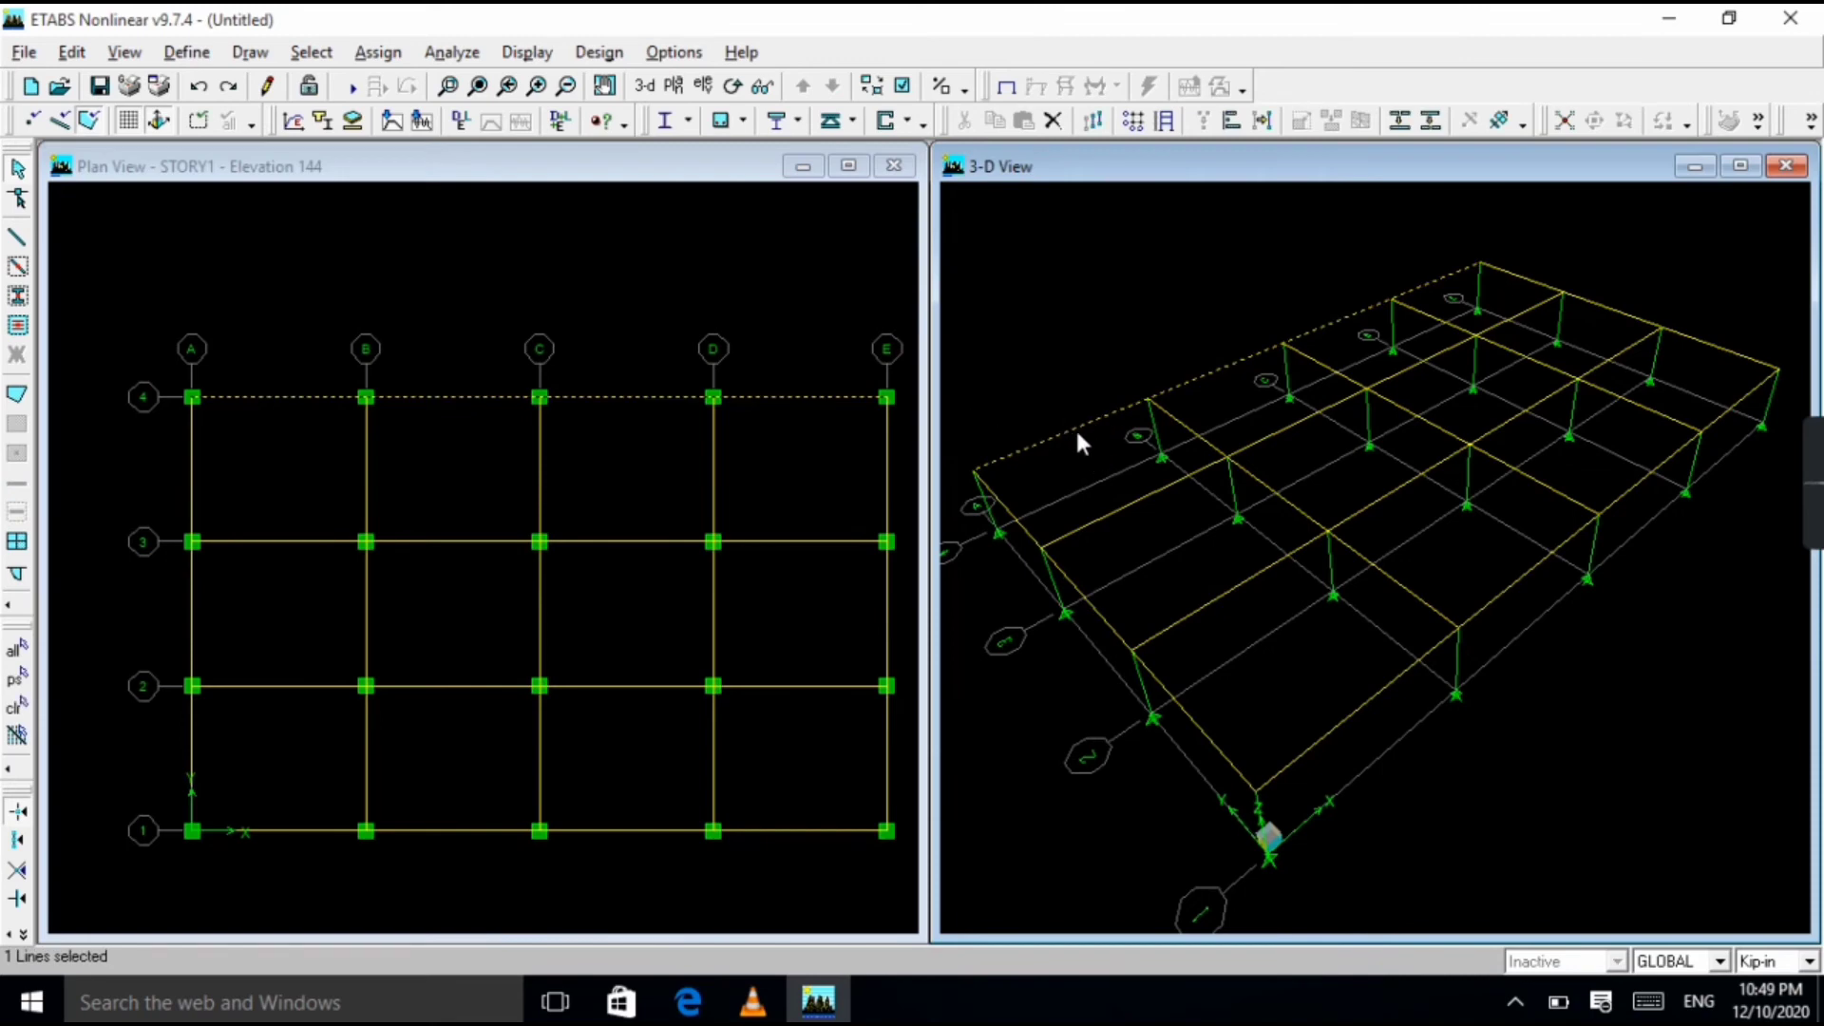
pyautogui.click(1069, 423)
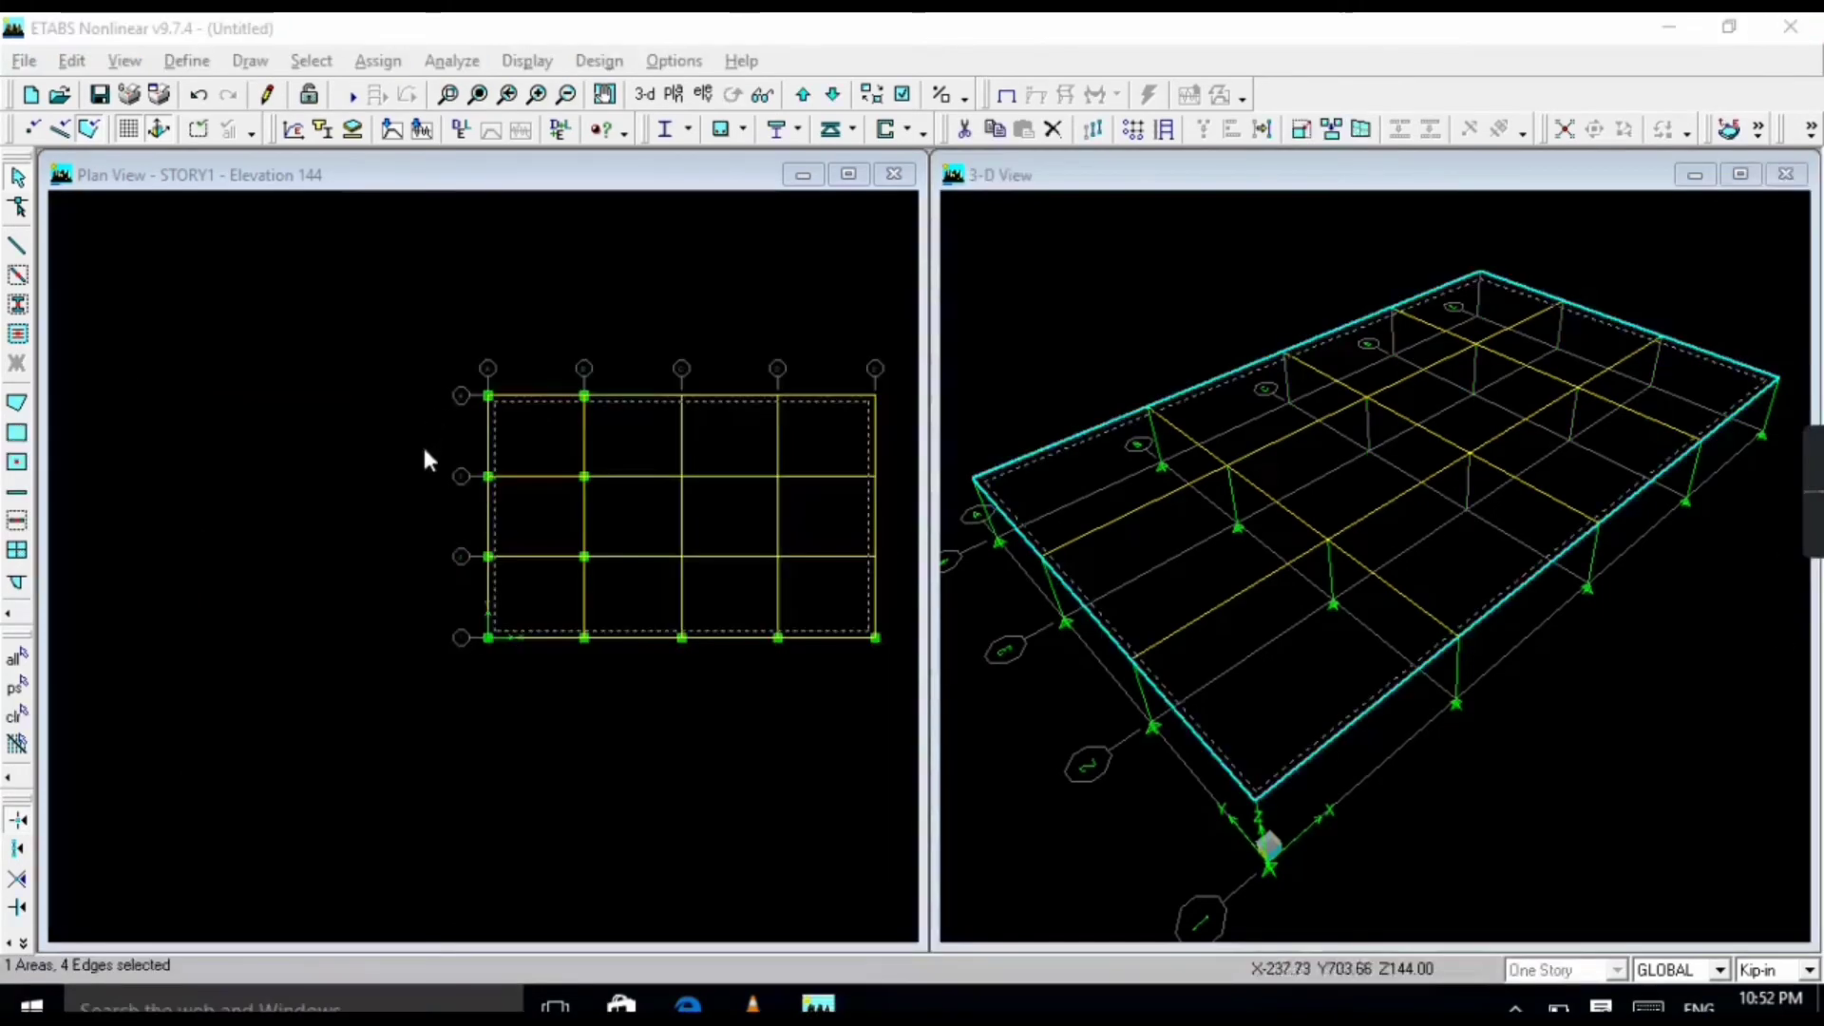
# Open the uniform surface load assignment for the selected STORY1 slab area.
pyautogui.scroll(1, 414, 440)
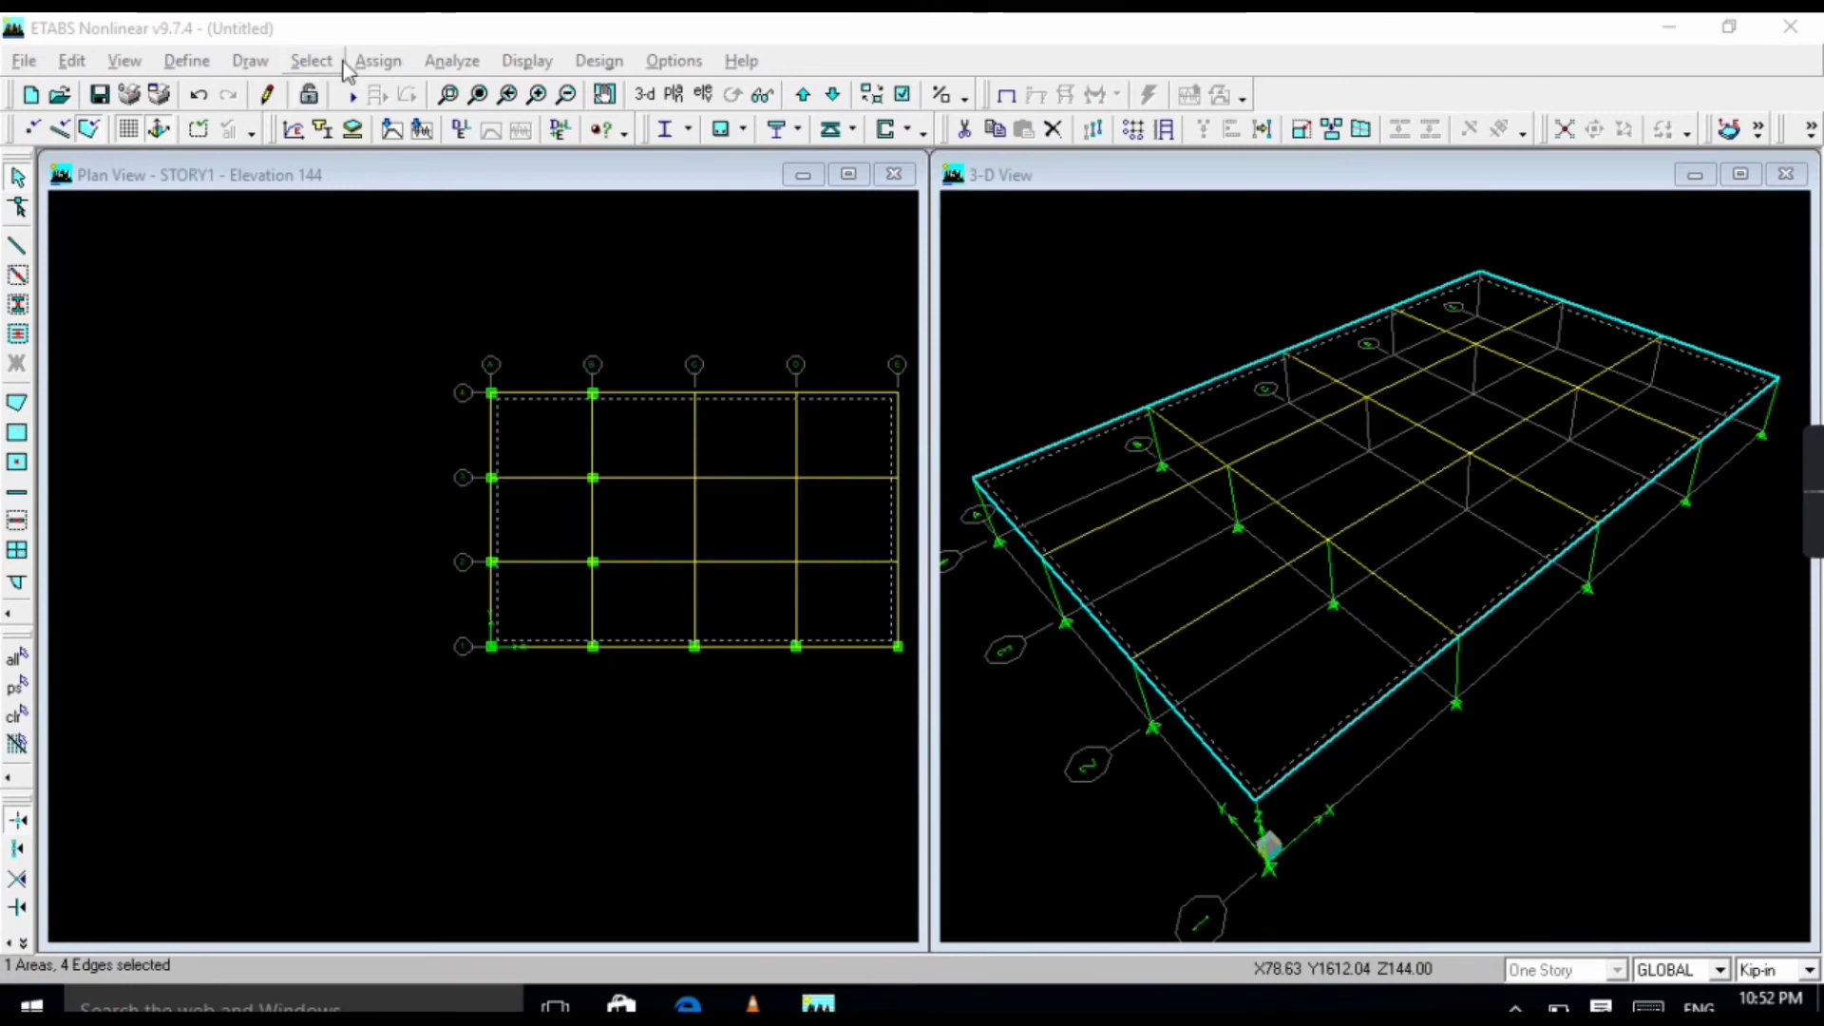
pyautogui.click(386, 65)
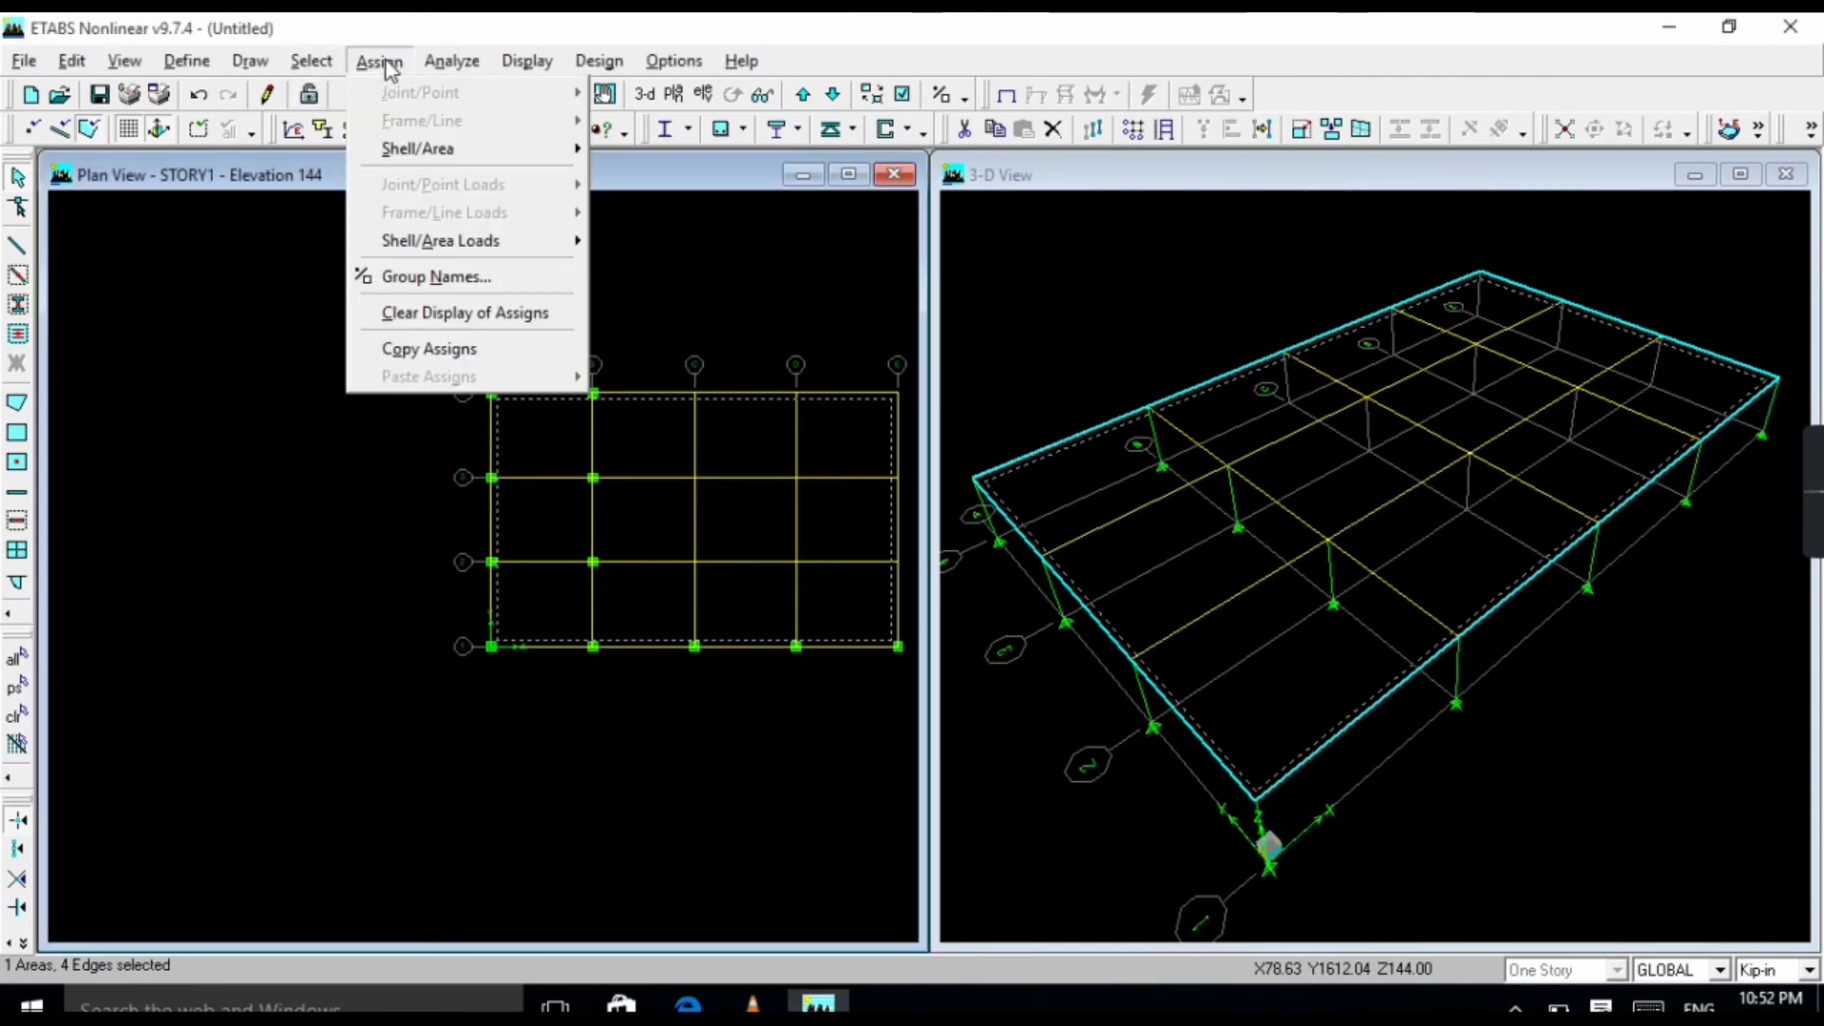
pyautogui.moveTo(496, 252)
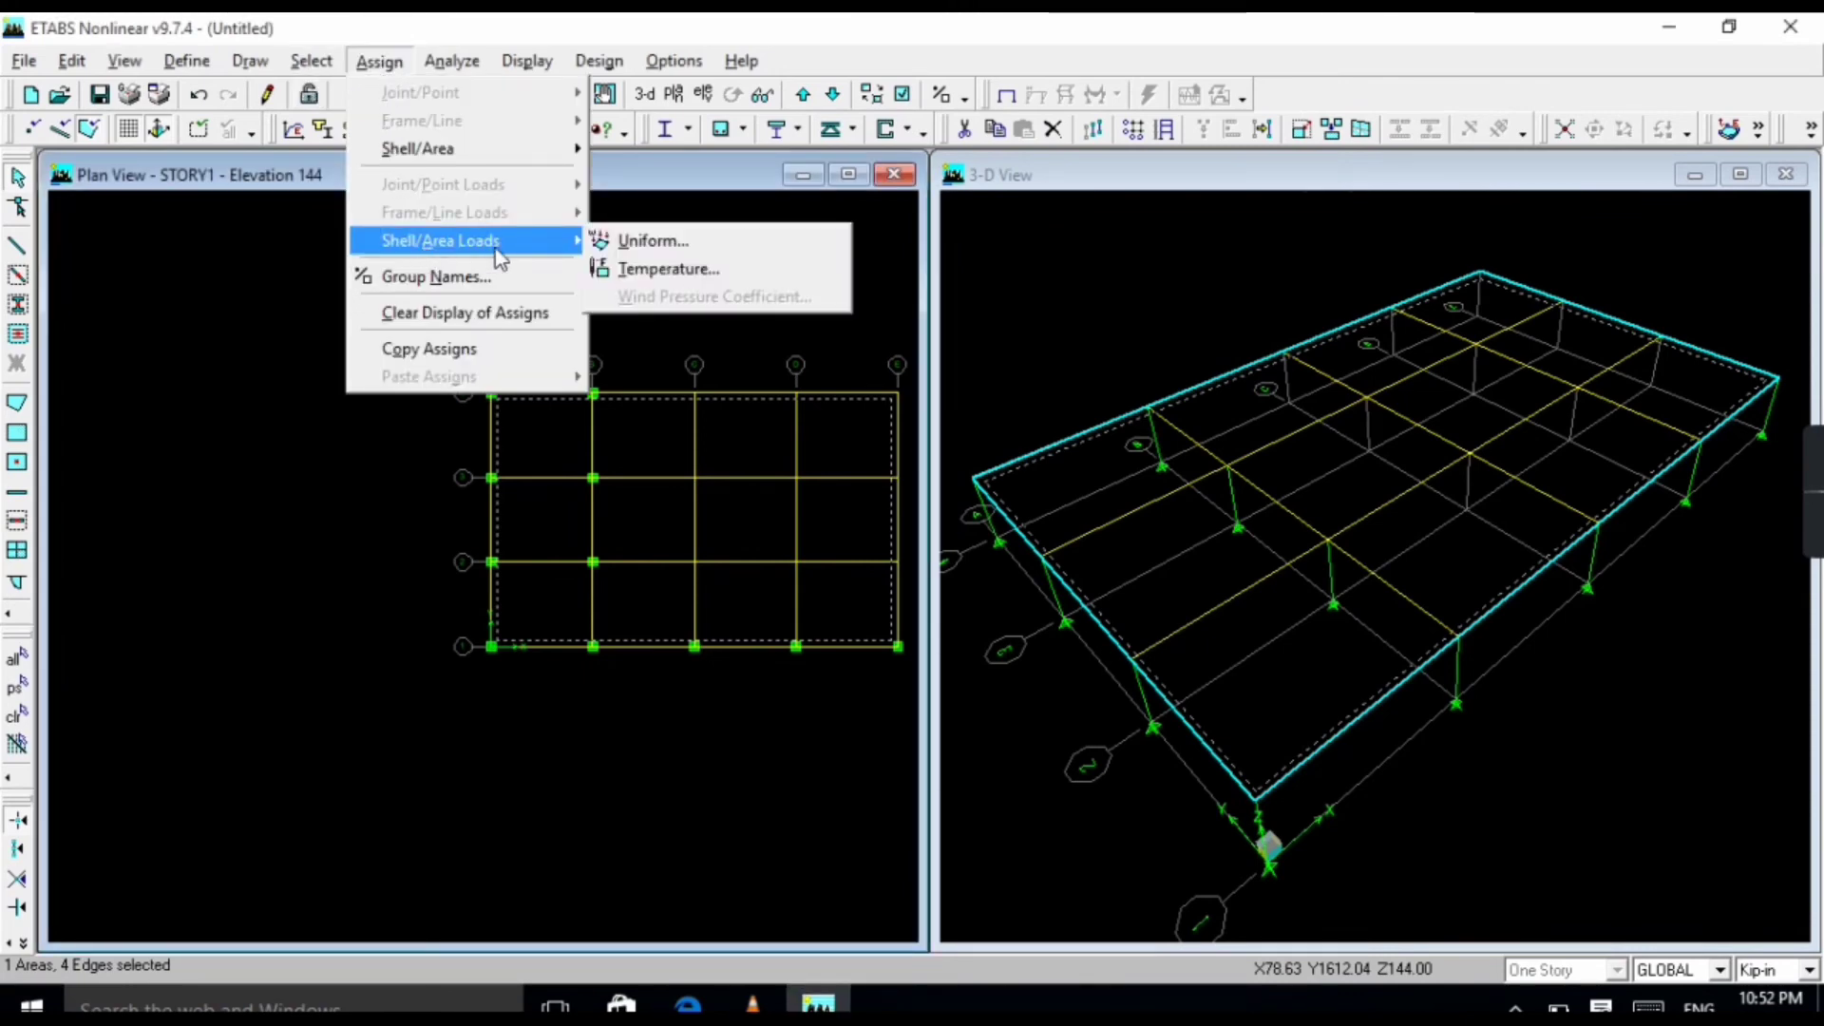
pyautogui.click(652, 245)
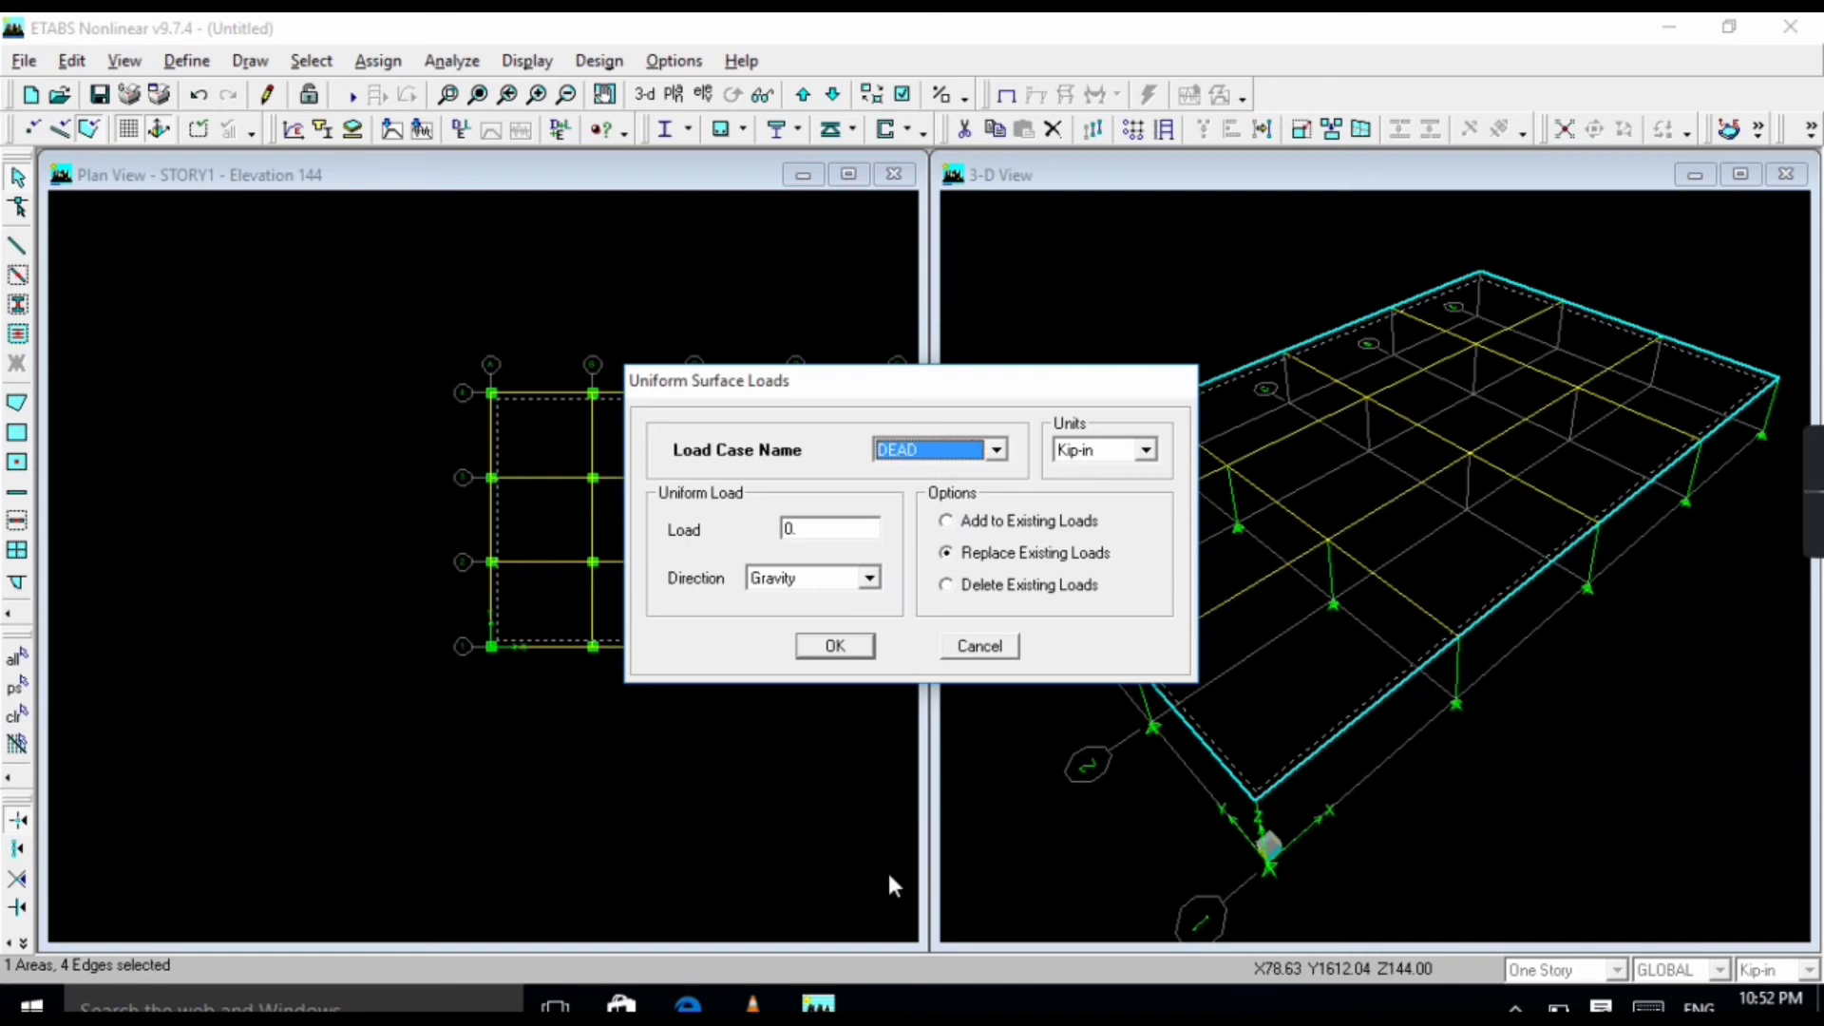
# Switch to the reference PDF in Edge, examine the building parameters and floor plan, and return to ETABS.
pyautogui.moveTo(687, 1005)
pyautogui.click(684, 893)
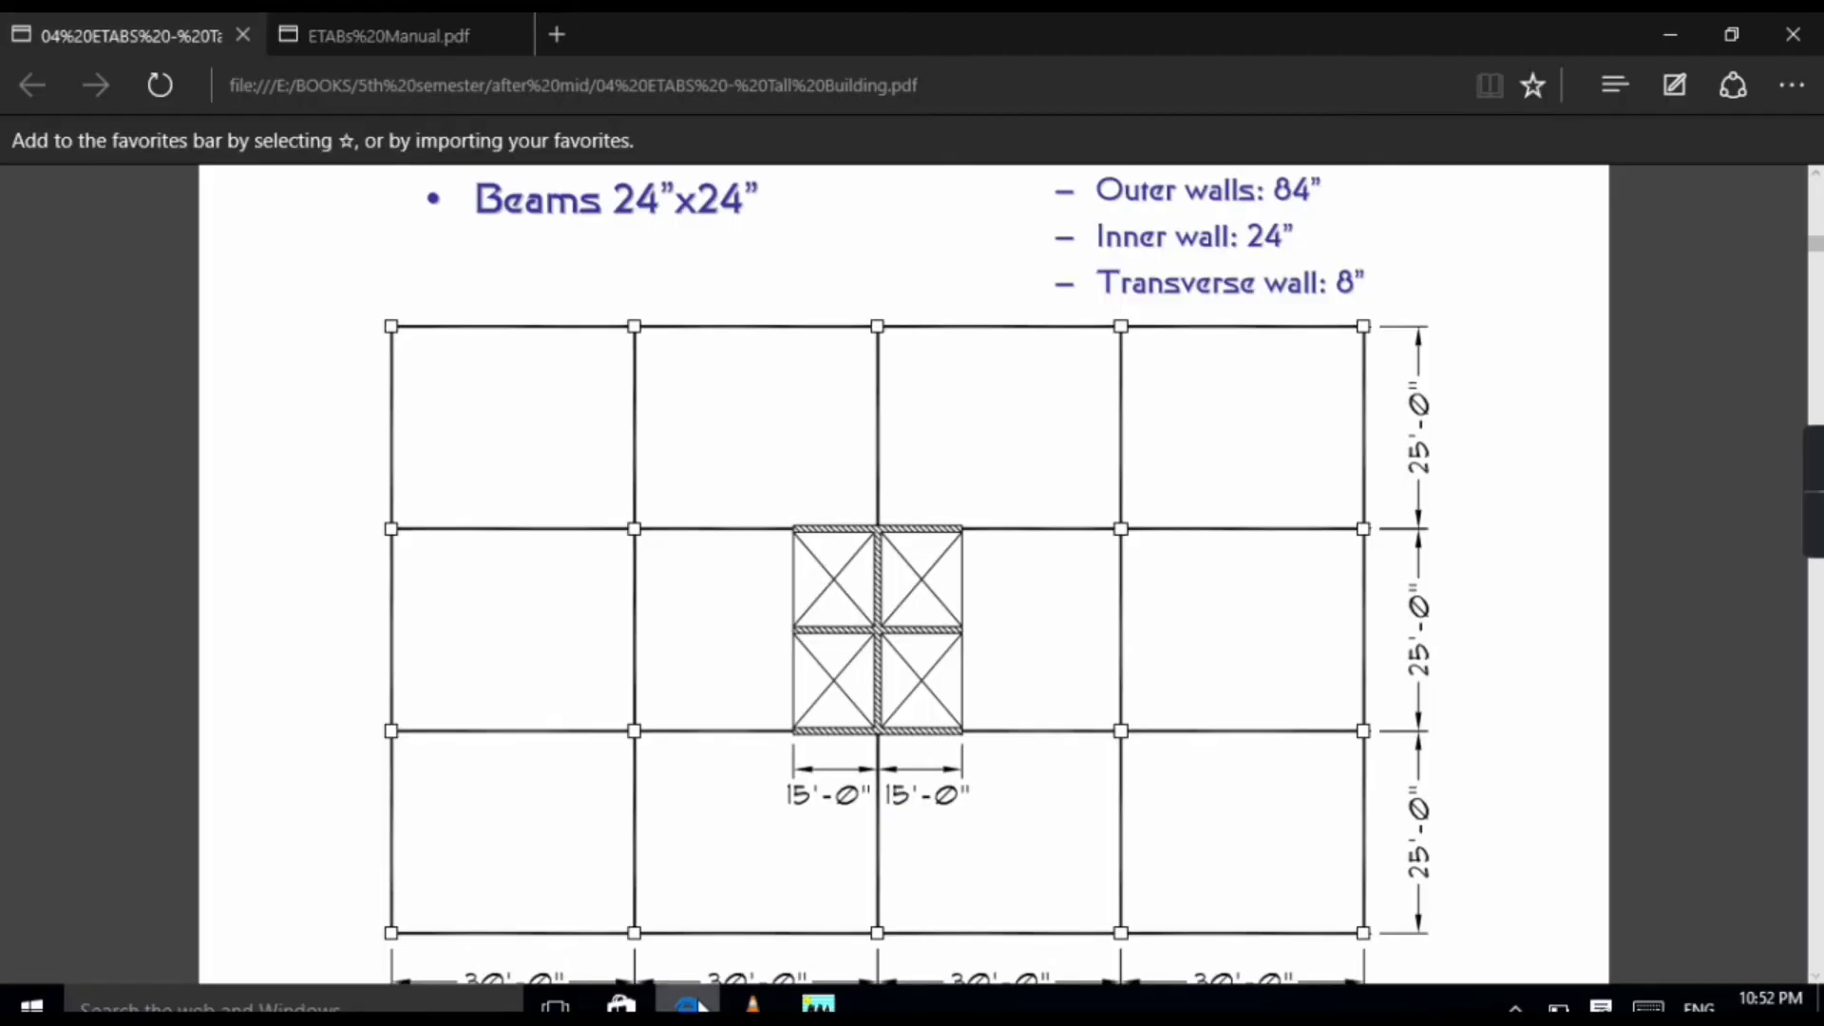
pyautogui.scroll(5, 713, 433)
pyautogui.scroll(-3, 714, 434)
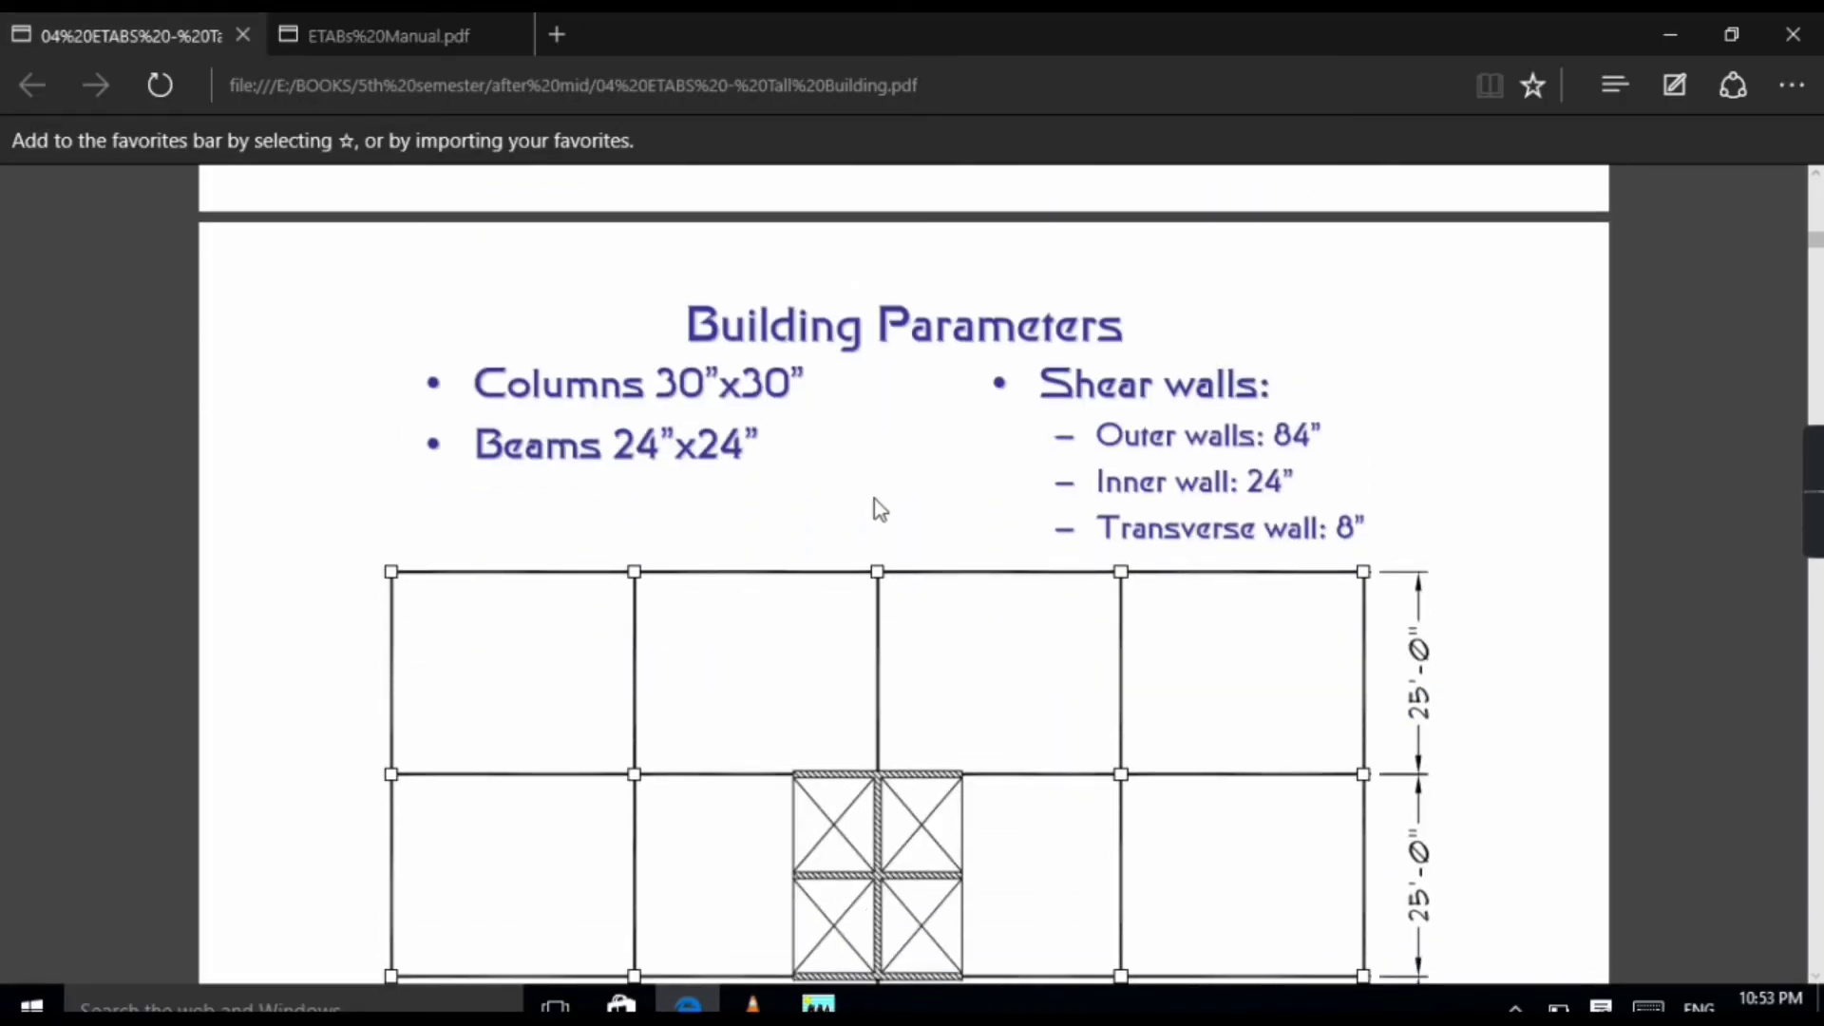
pyautogui.scroll(-3, 874, 501)
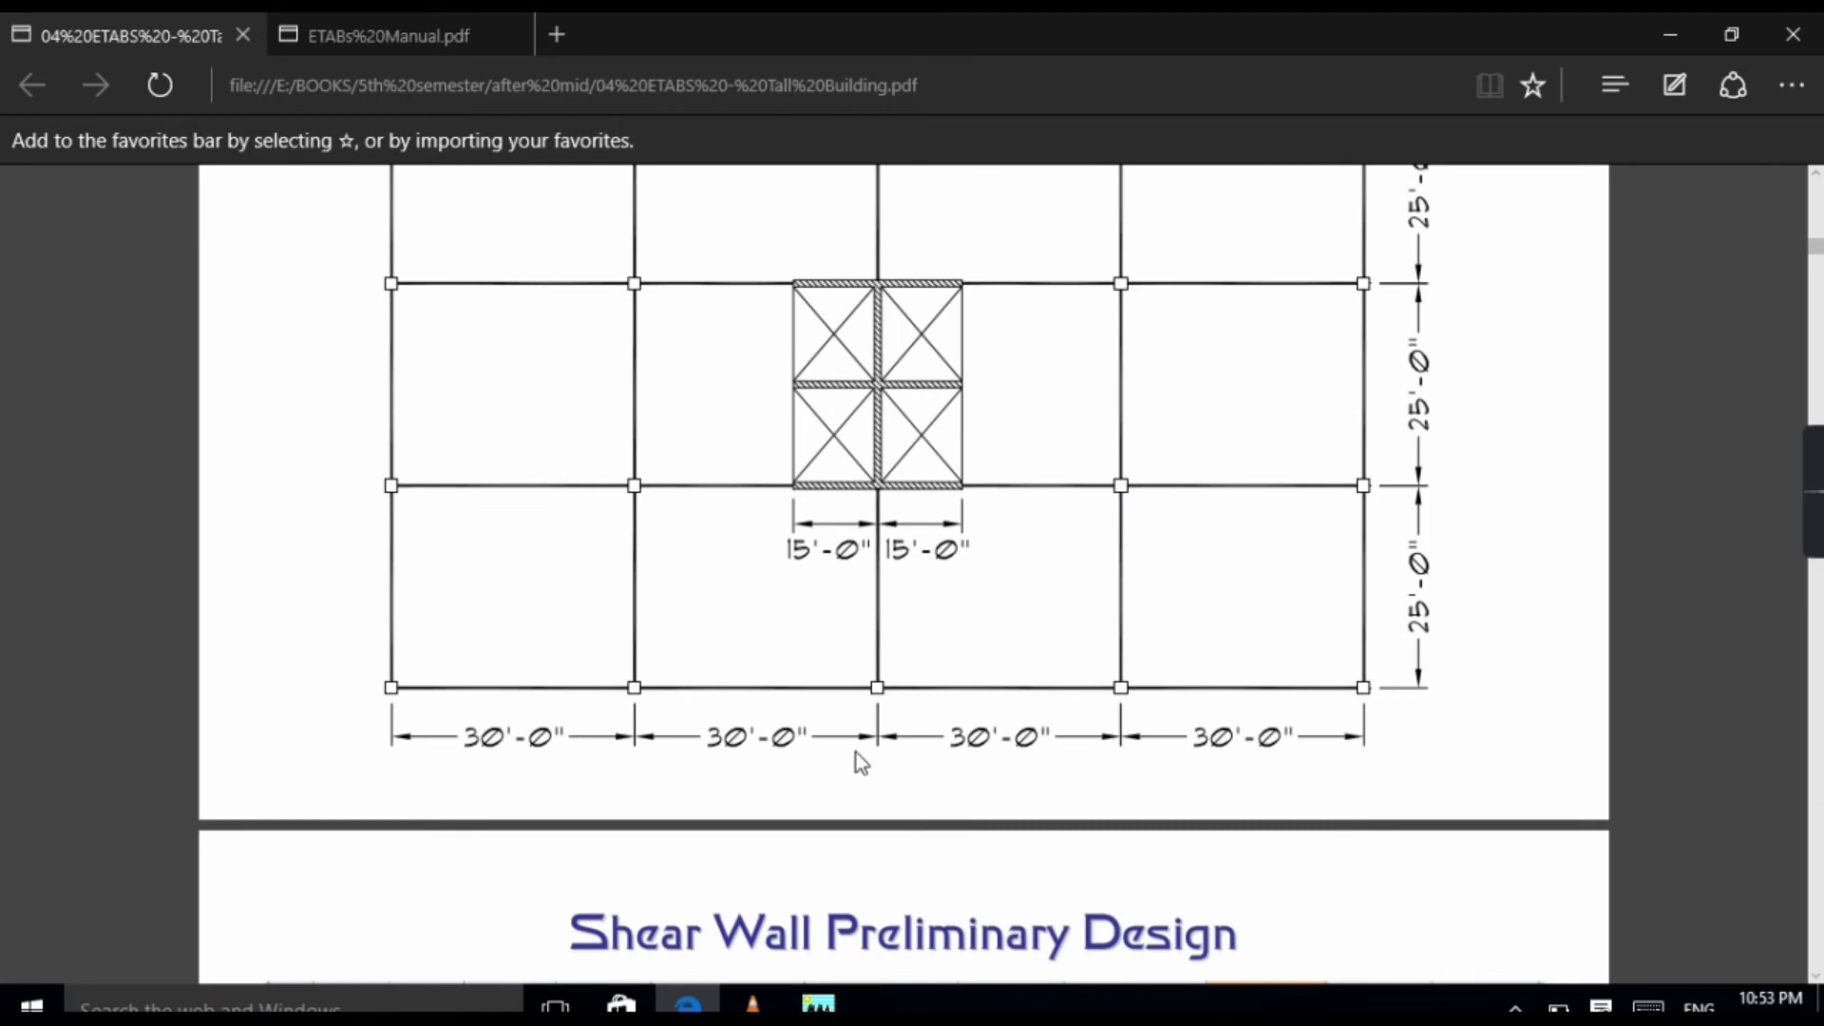
pyautogui.click(818, 1003)
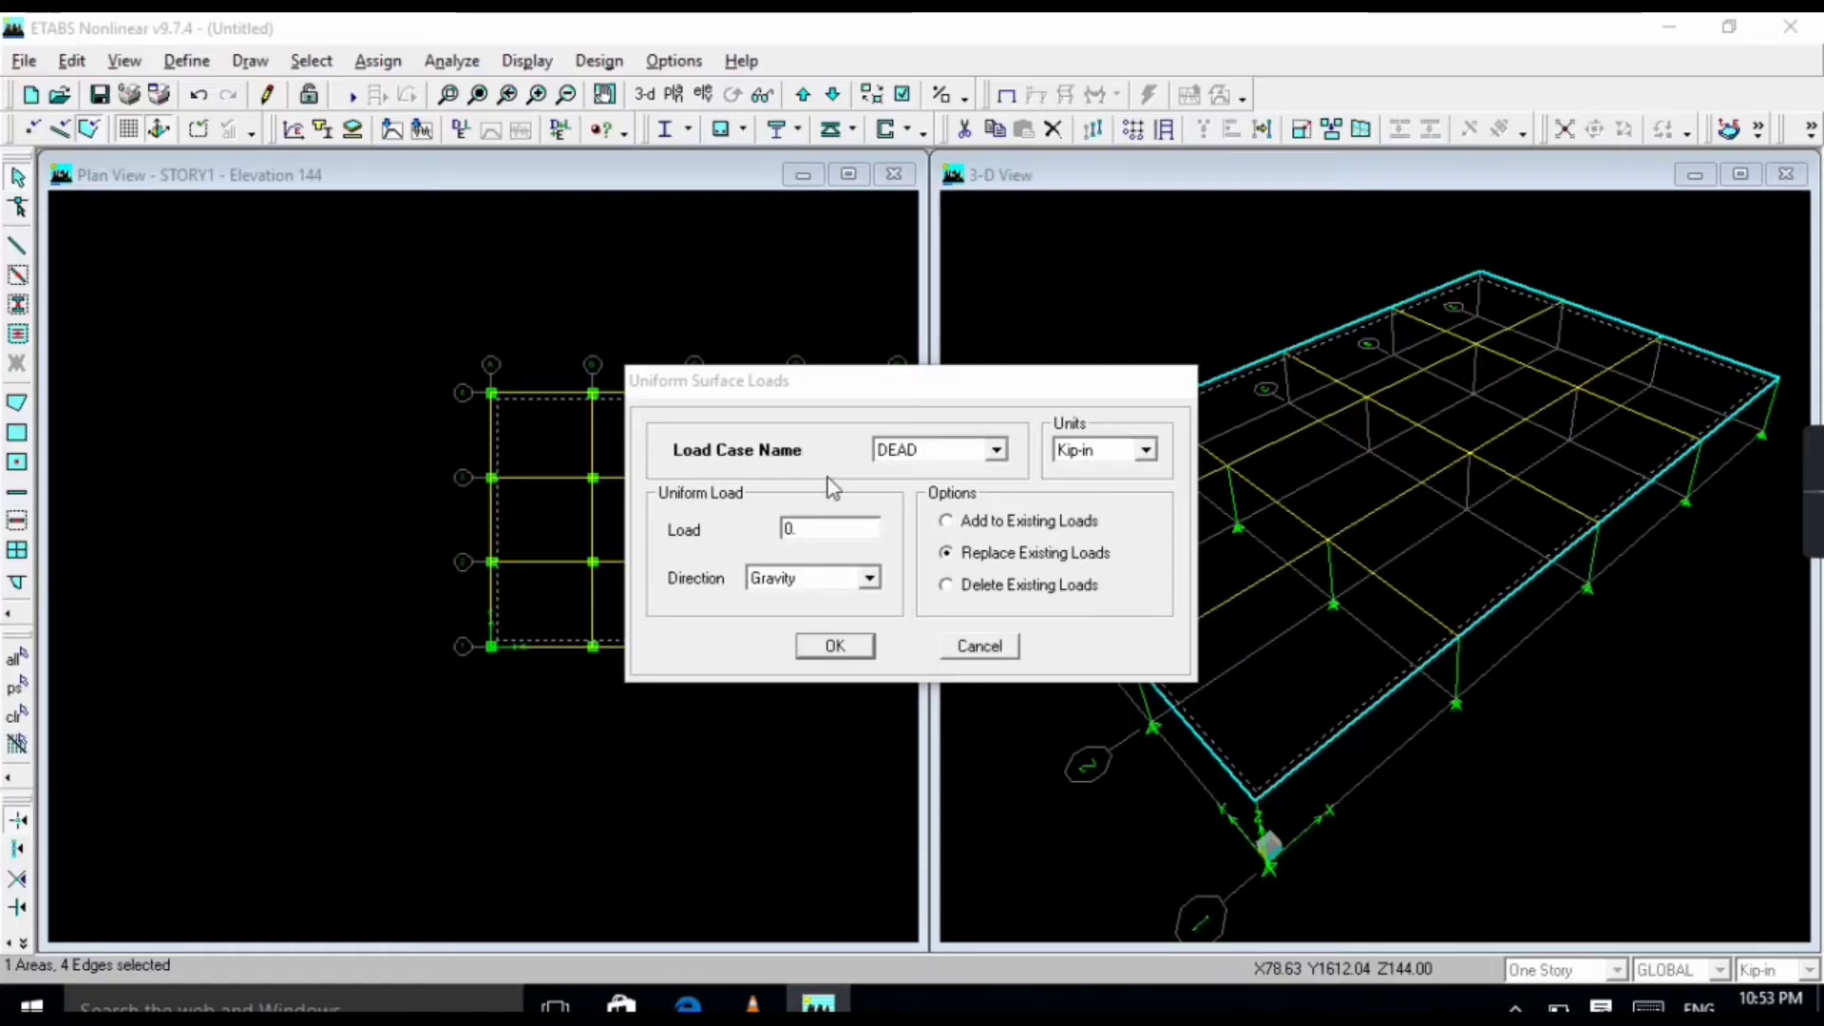
# Enter a DEAD gravity load of 60 in Kip-in, switch the units to Kip-ft, and assign it to the slab, replacing existing loads.
pyautogui.doubleClick(837, 529)
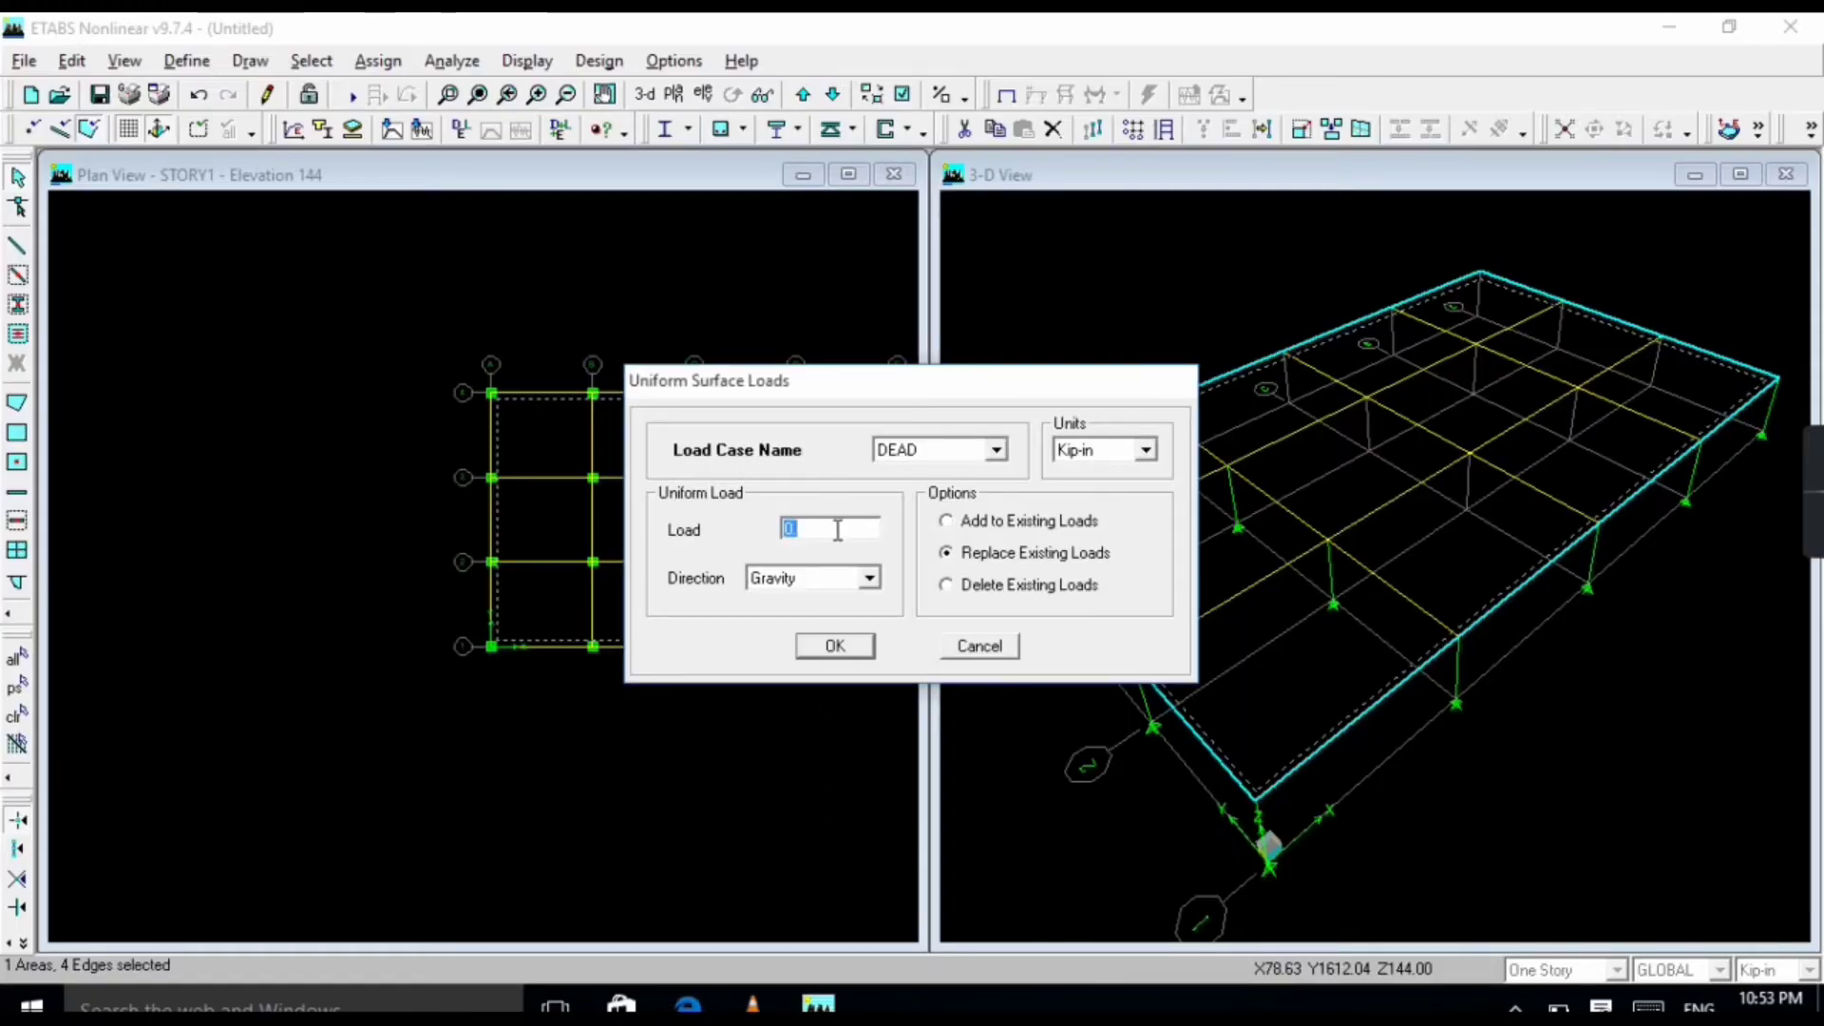
pyautogui.write('60')
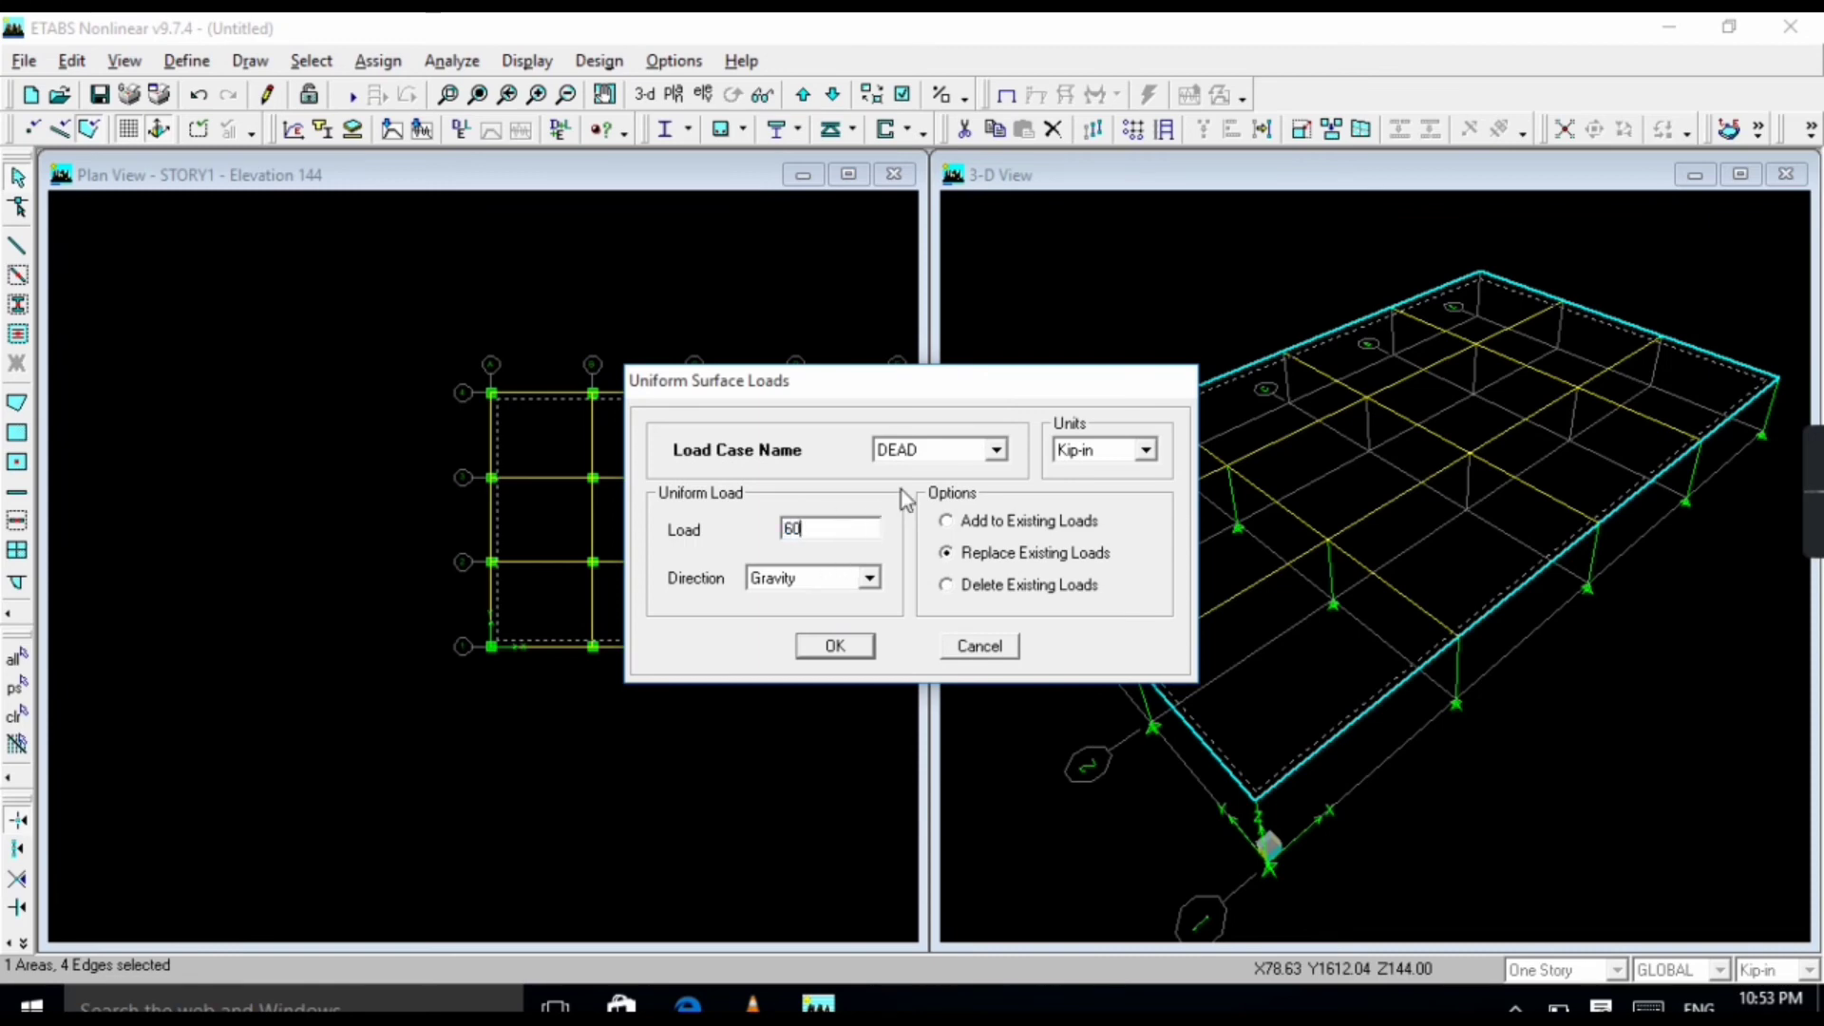
pyautogui.click(1097, 448)
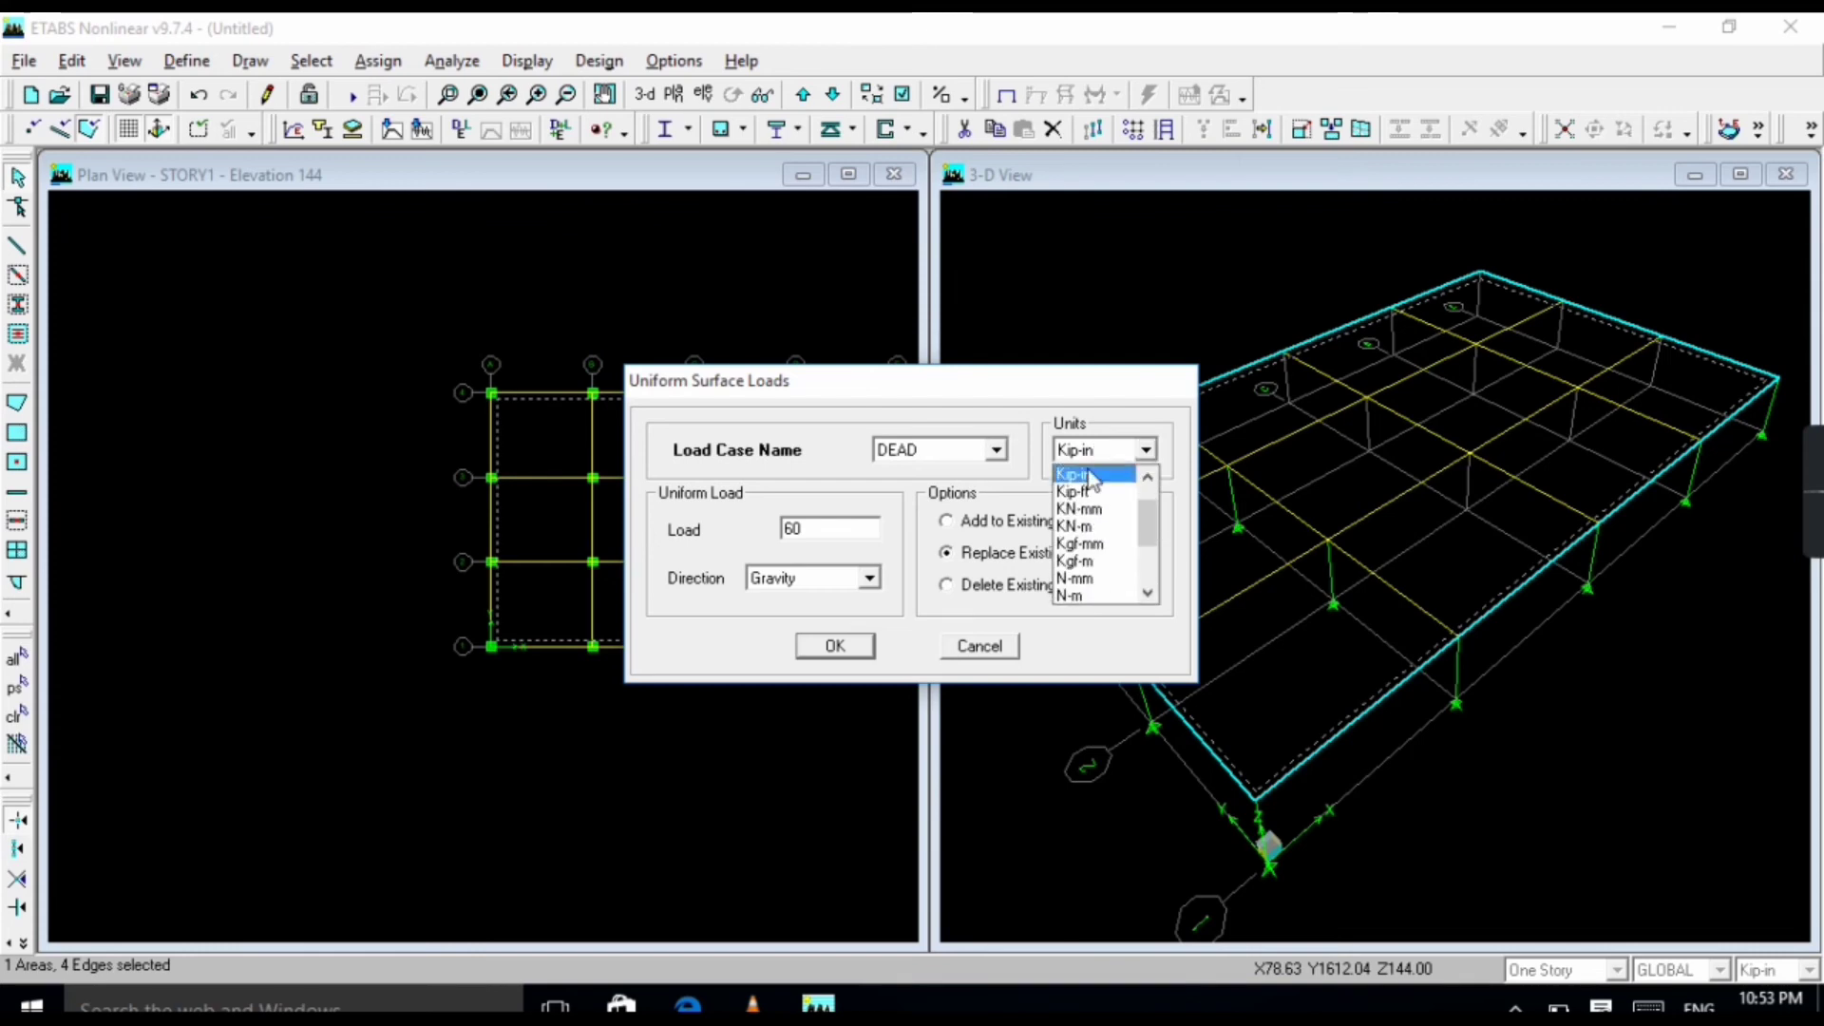
pyautogui.click(1092, 494)
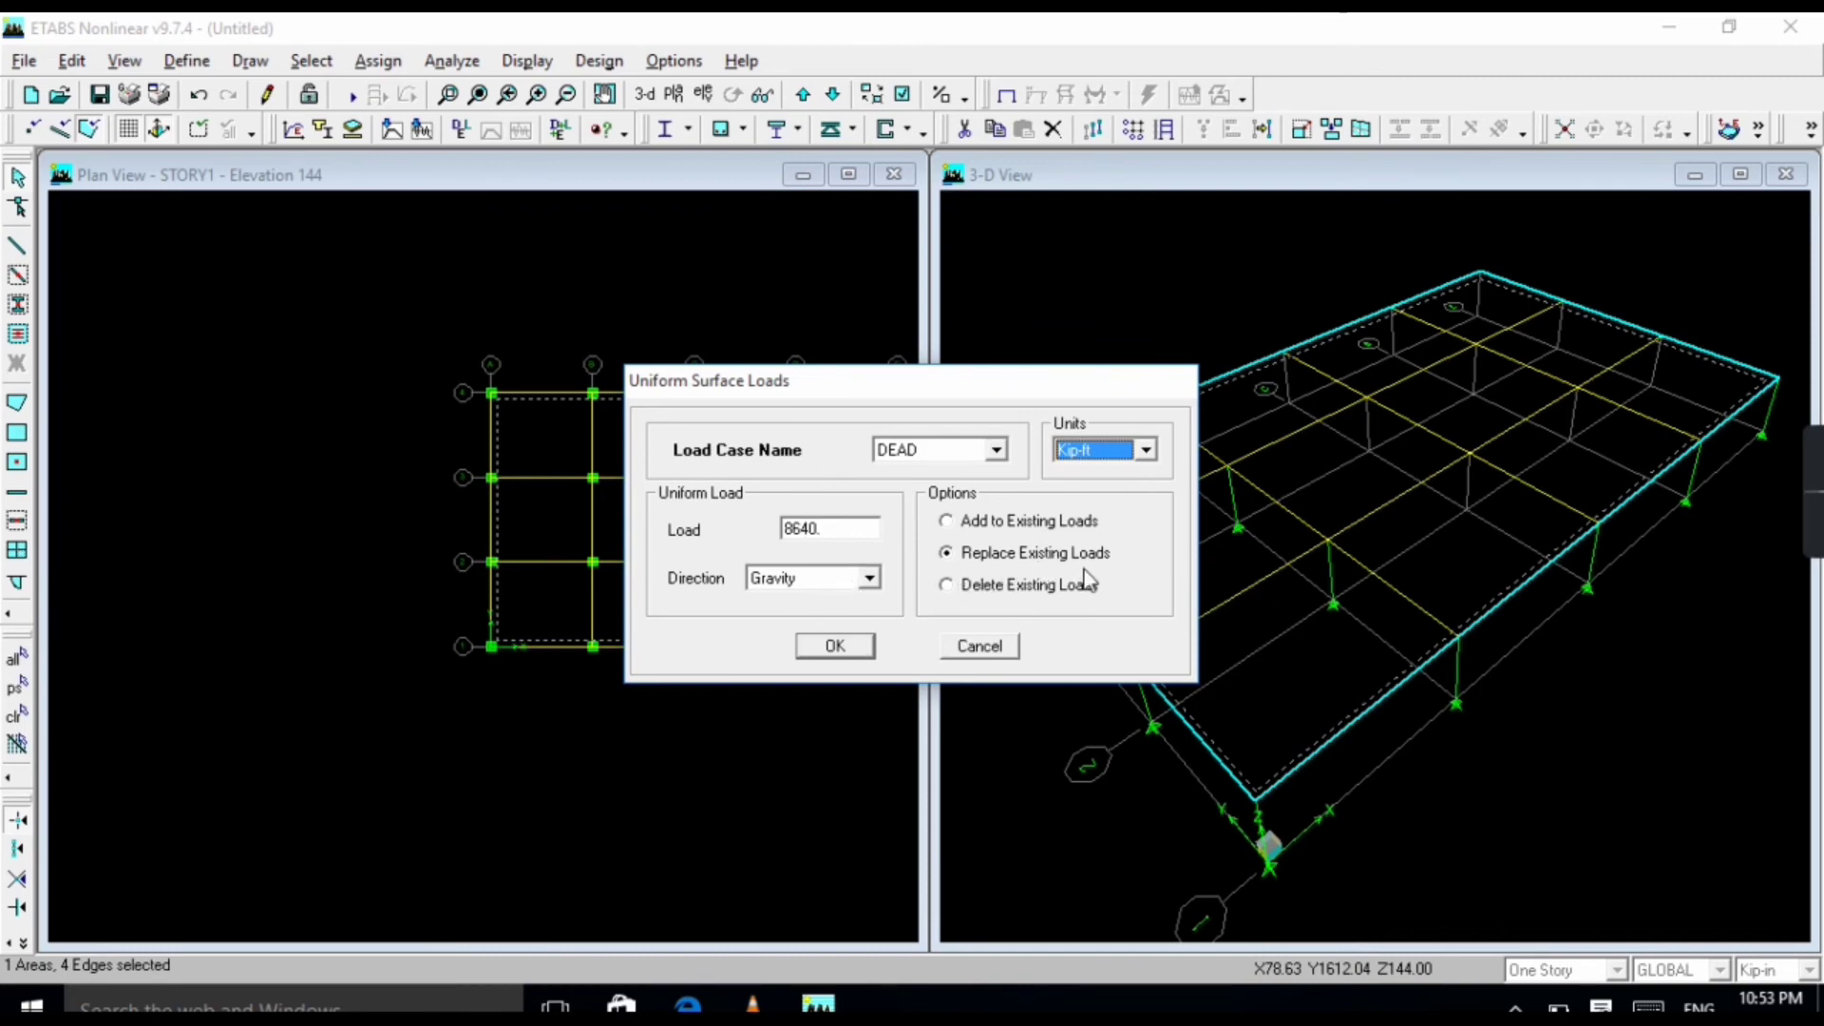
pyautogui.click(850, 647)
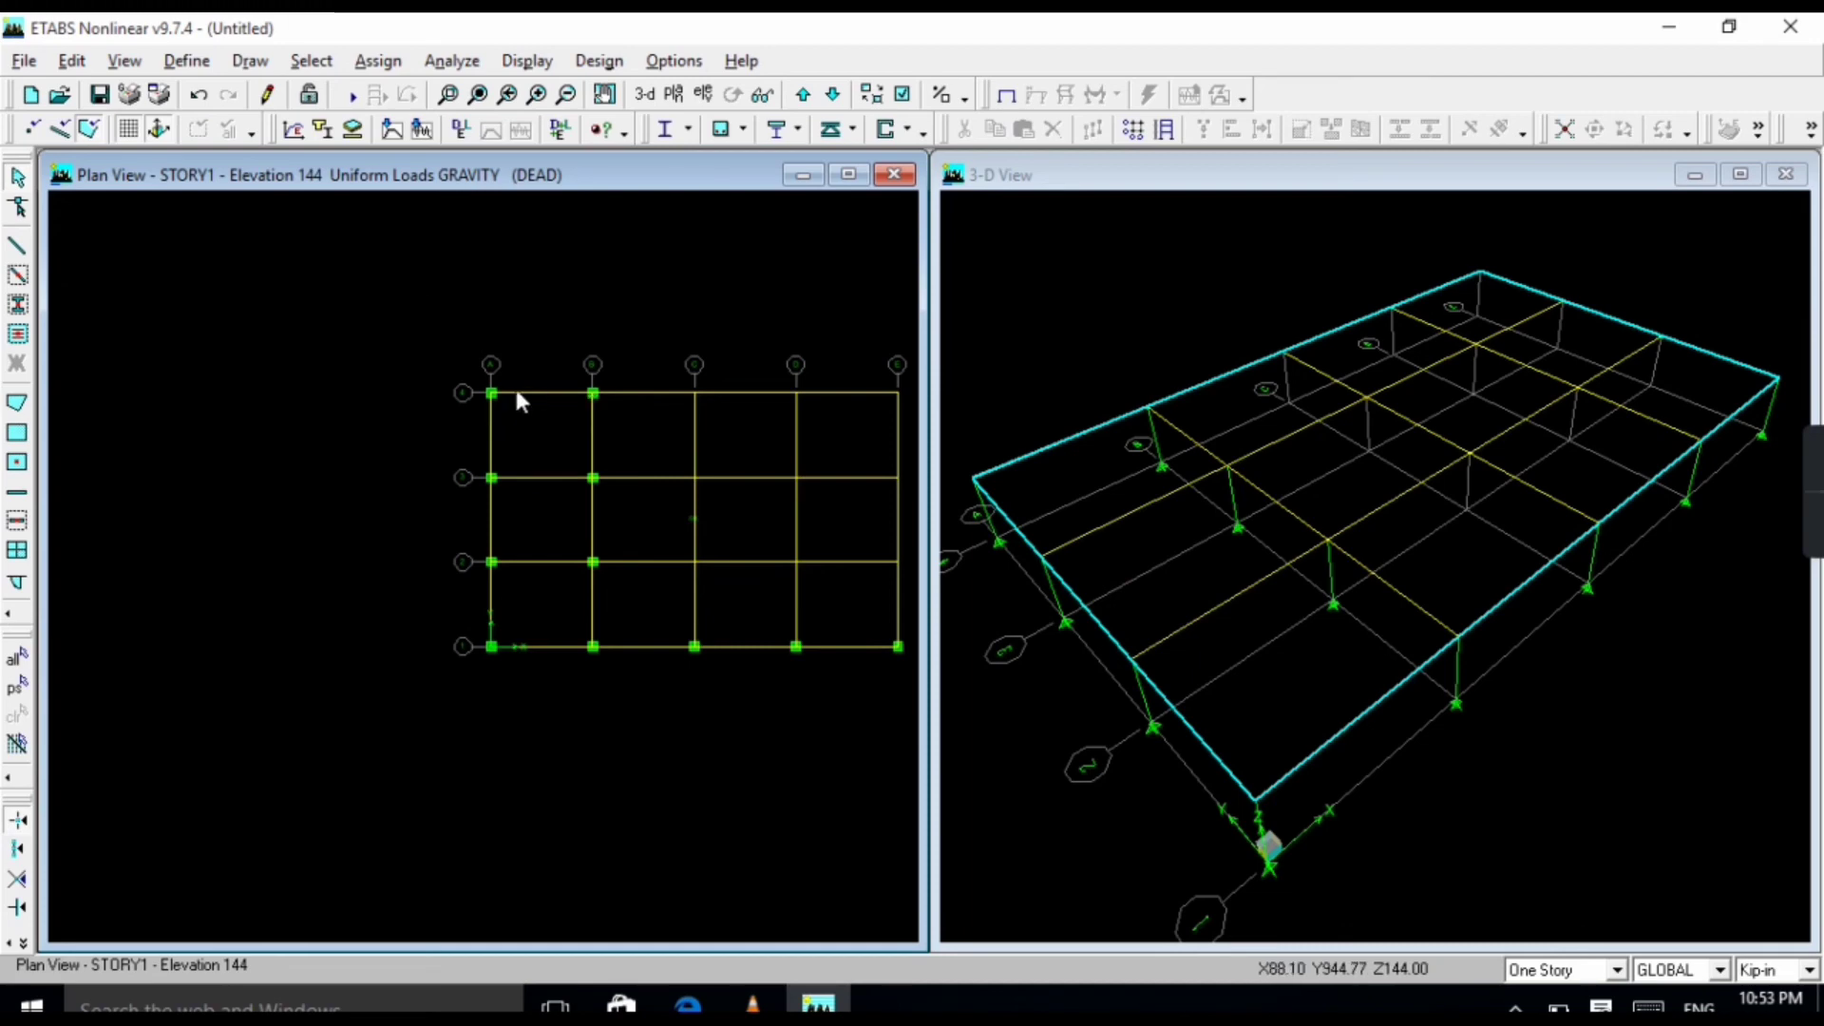
# Run a model check with a 0.1 in tolerance and no individual checks enabled, and close its report.
pyautogui.scroll(-3, 590, 452)
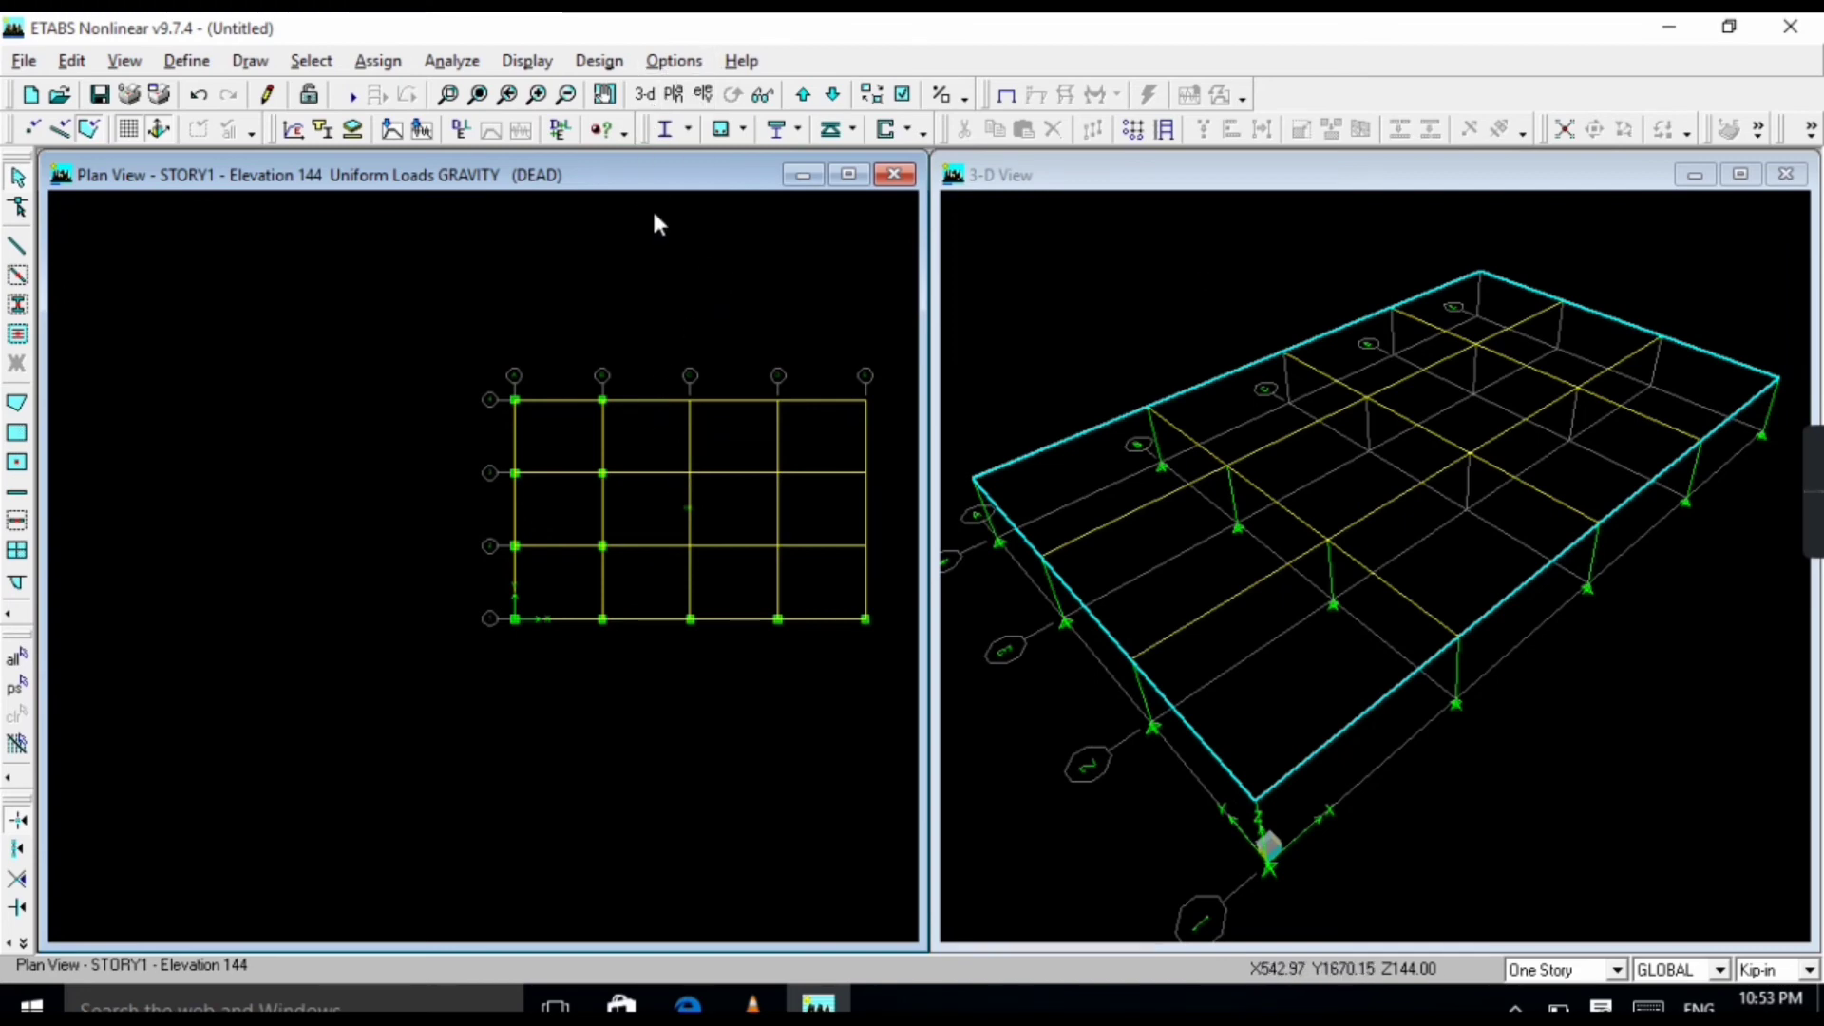
pyautogui.click(528, 61)
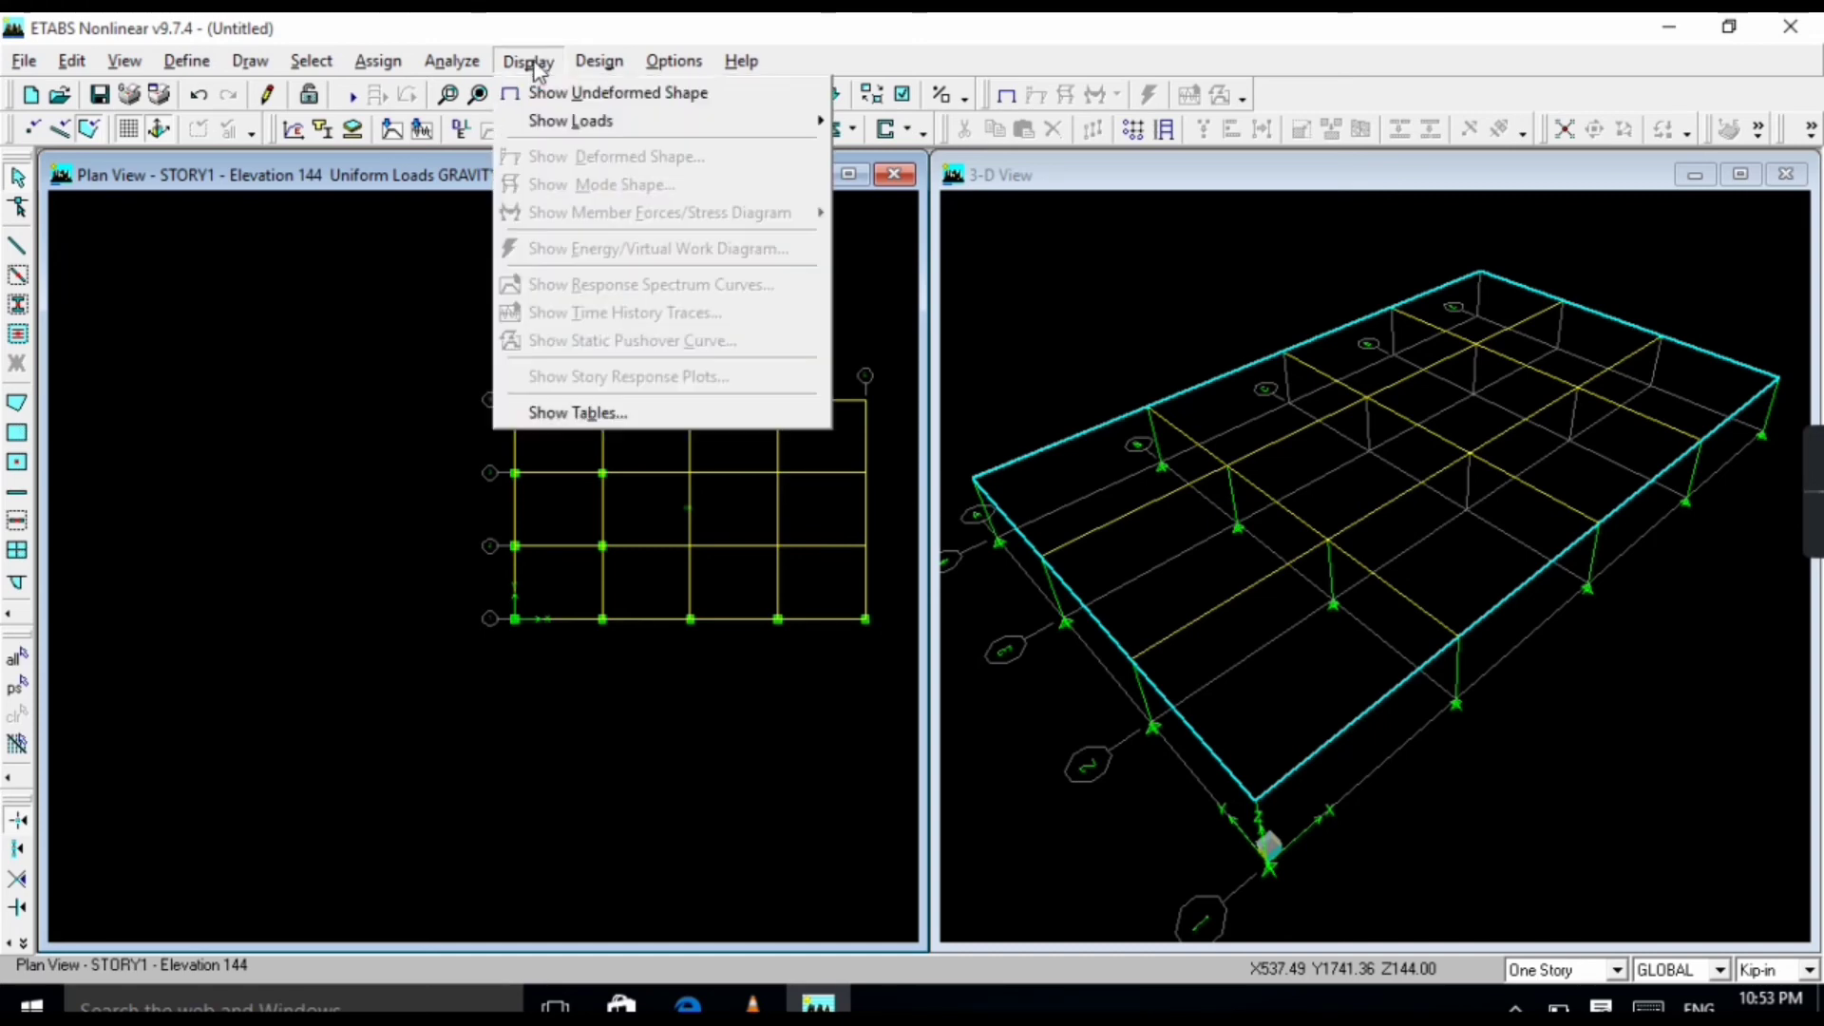
pyautogui.moveTo(599, 61)
pyautogui.moveTo(530, 61)
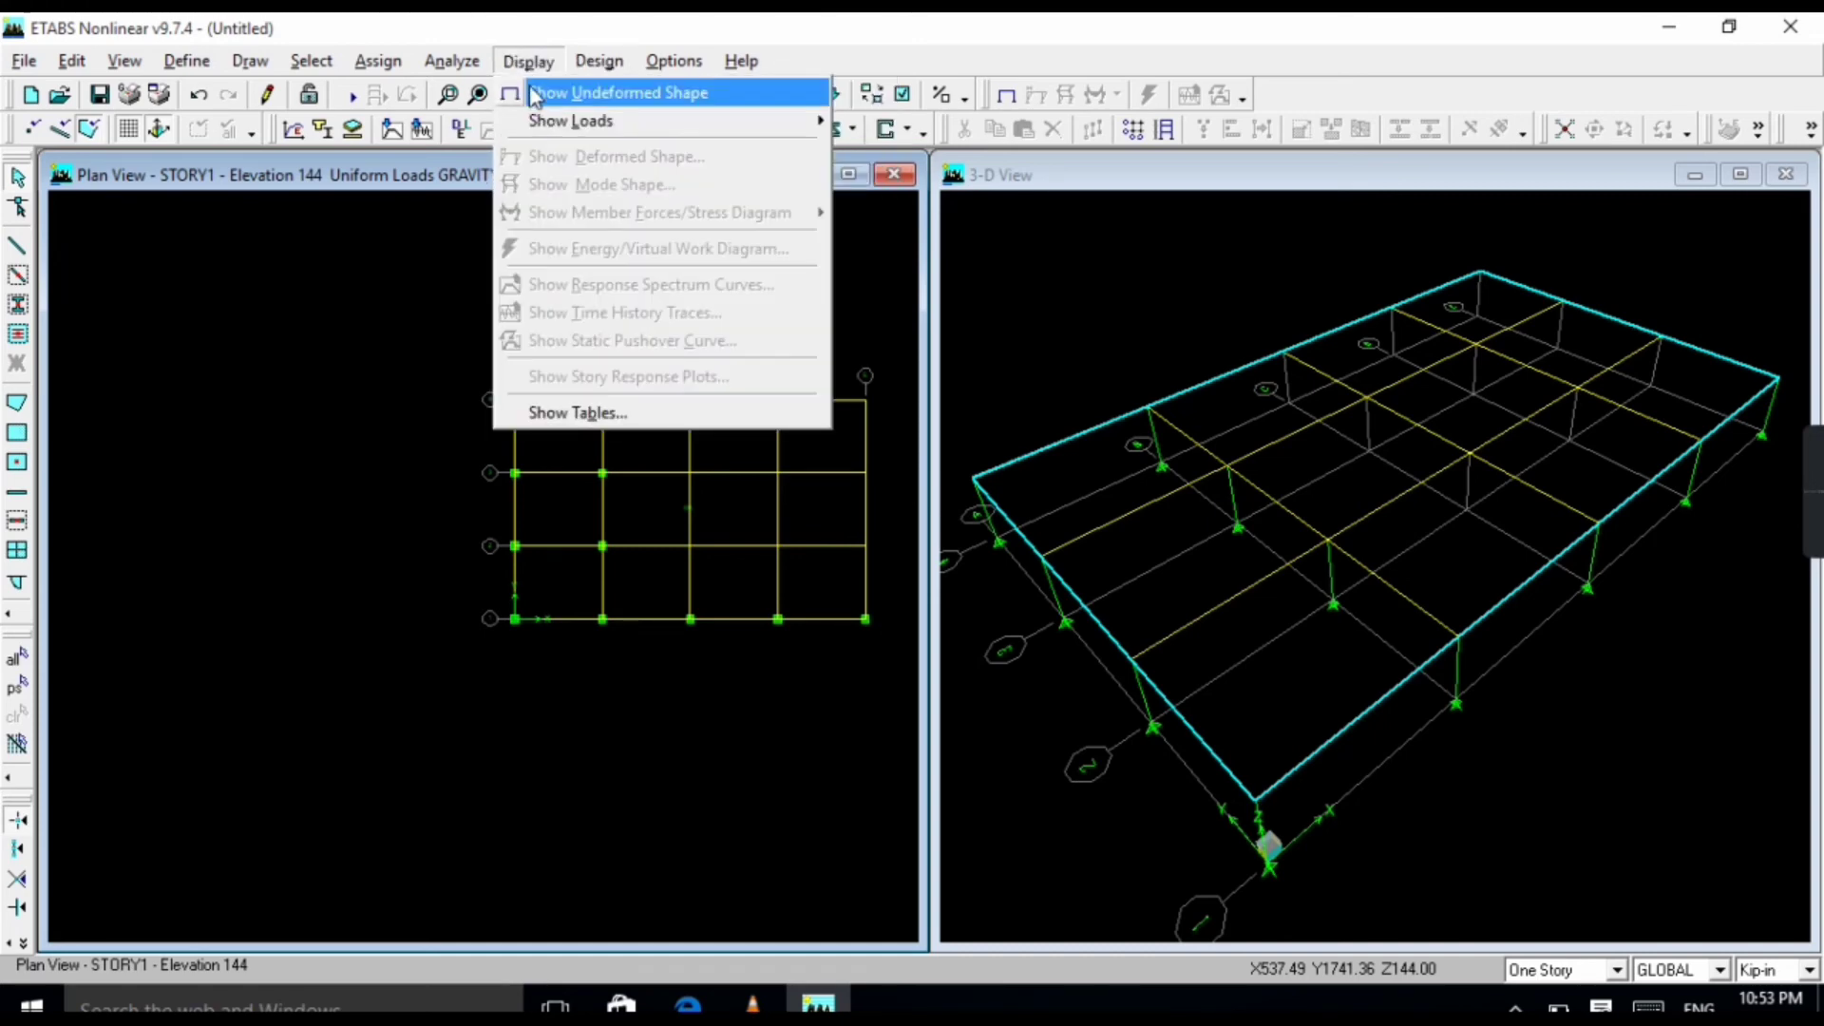
pyautogui.moveTo(452, 60)
pyautogui.click(487, 119)
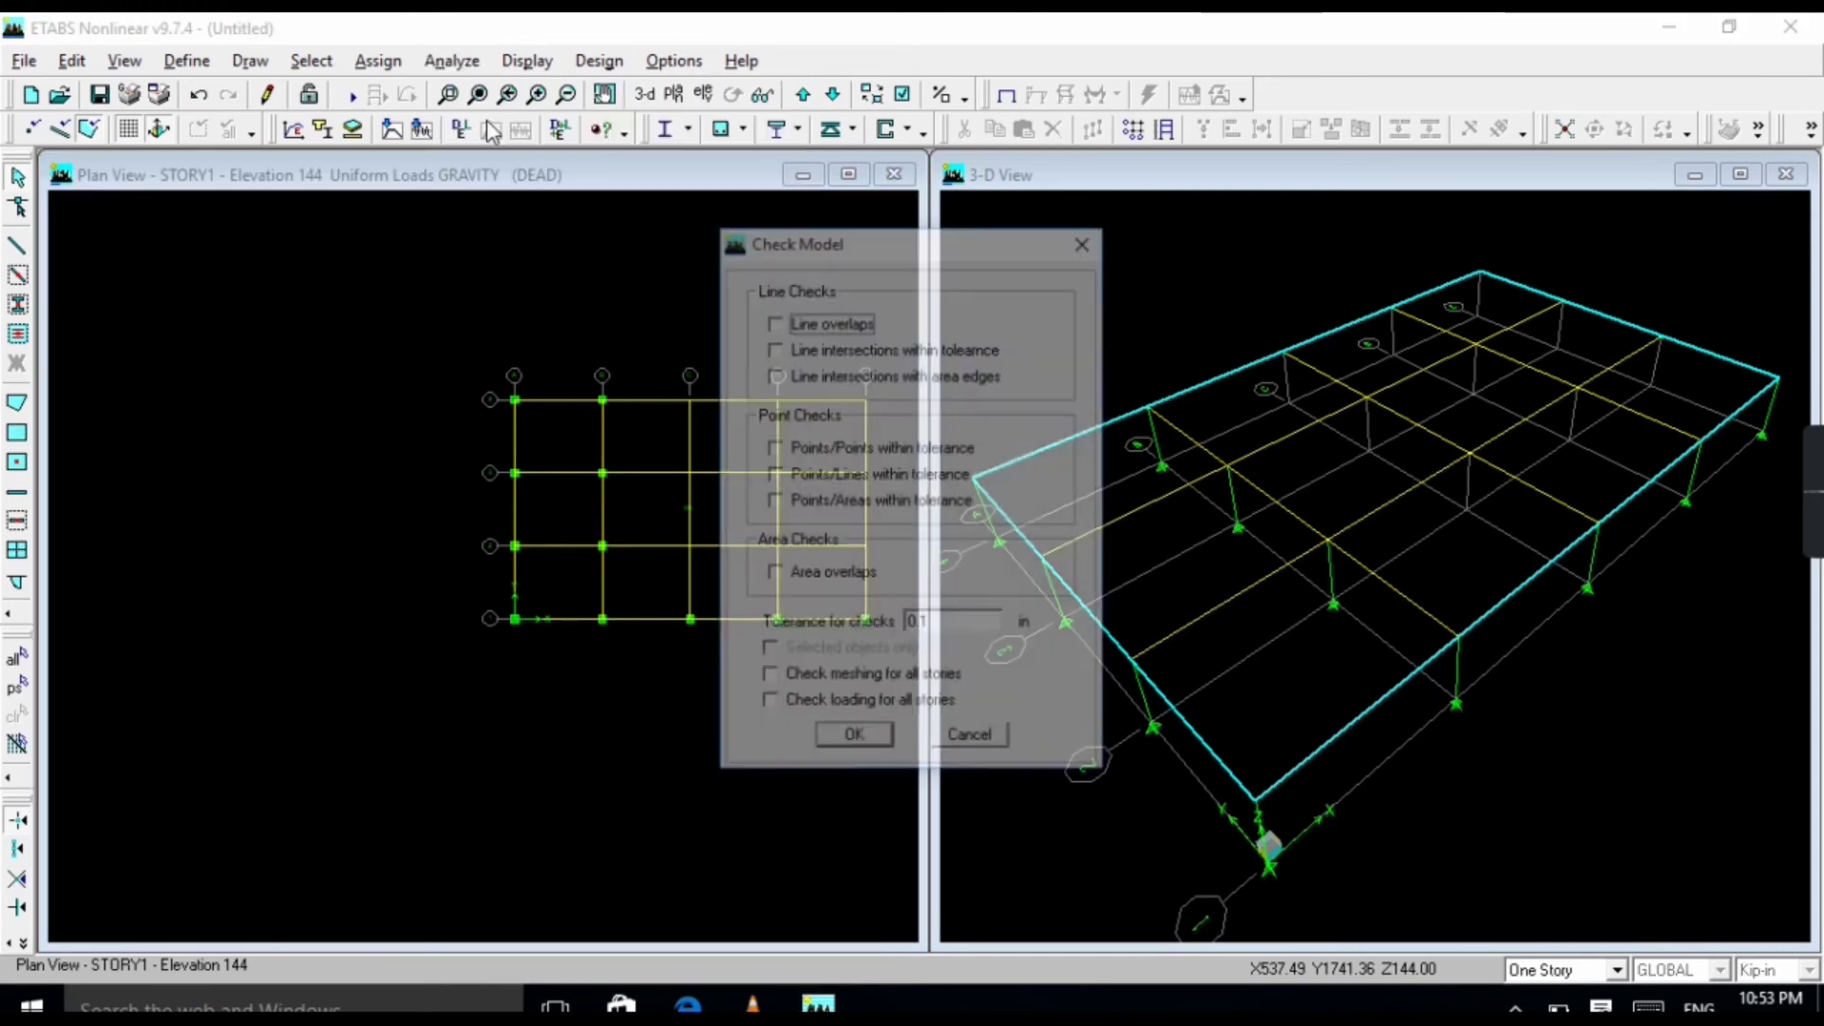
pyautogui.click(853, 740)
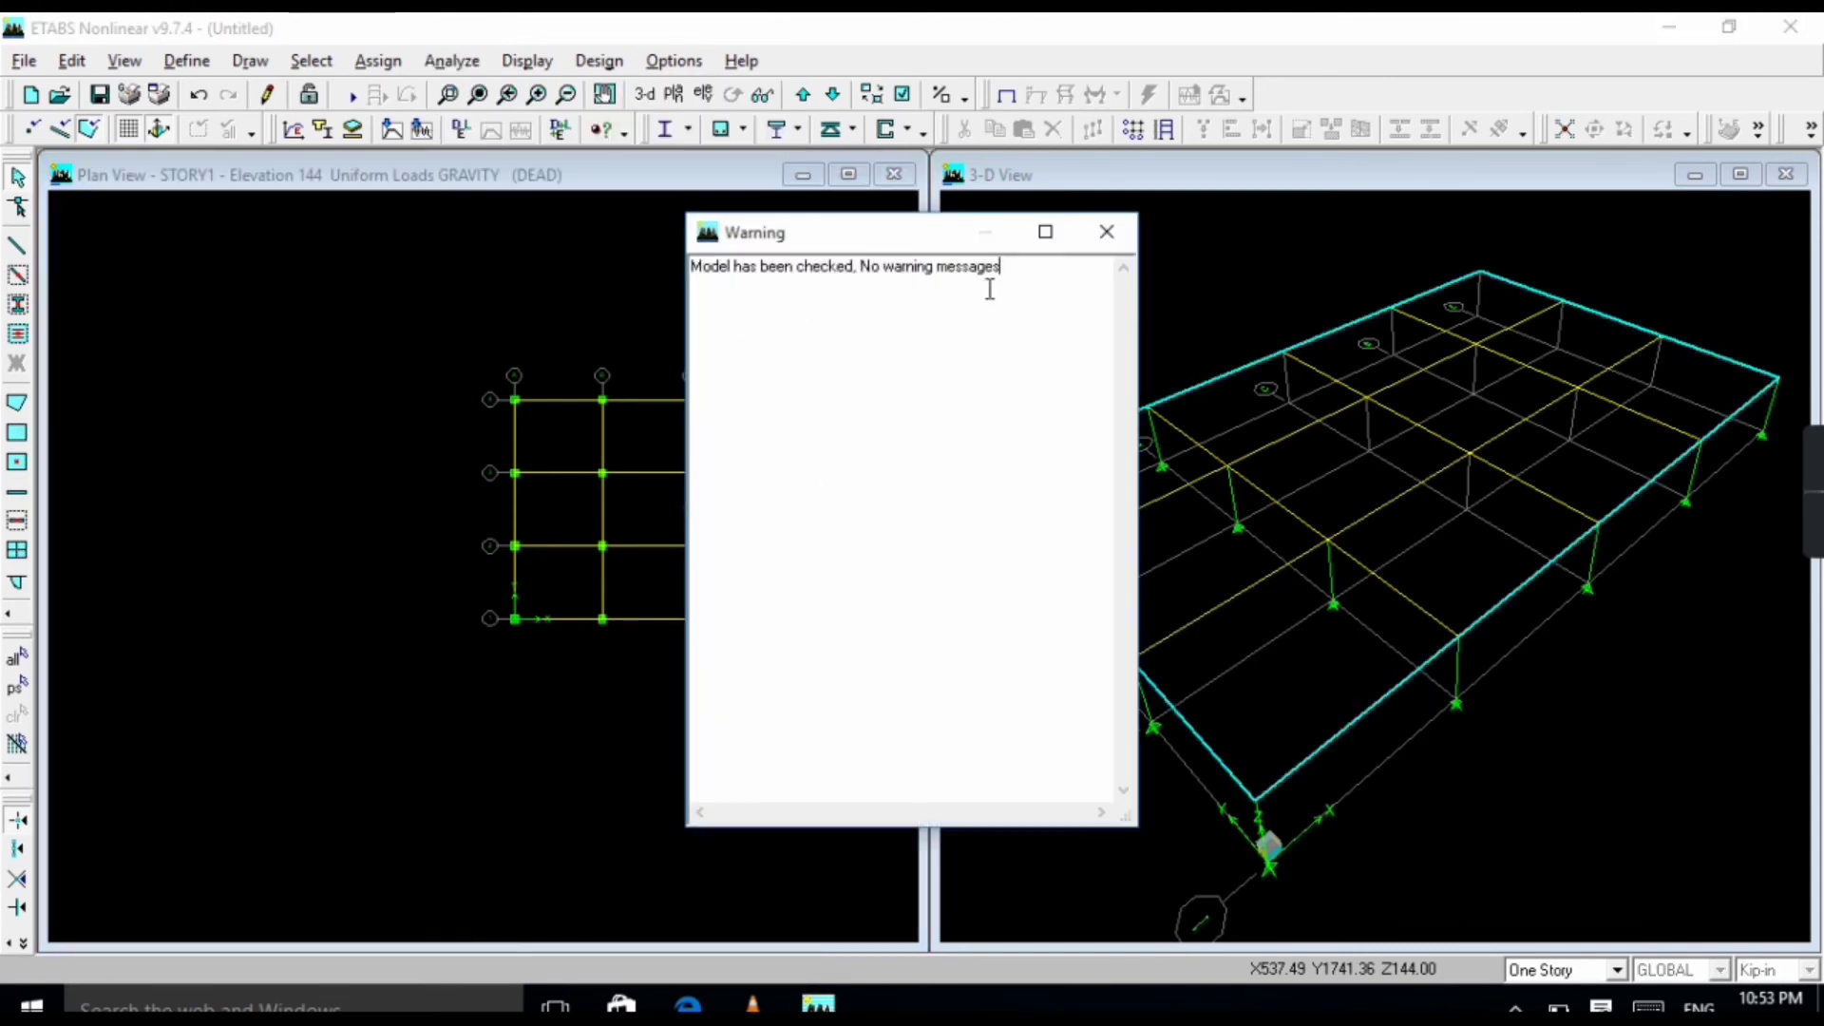
pyautogui.click(1105, 231)
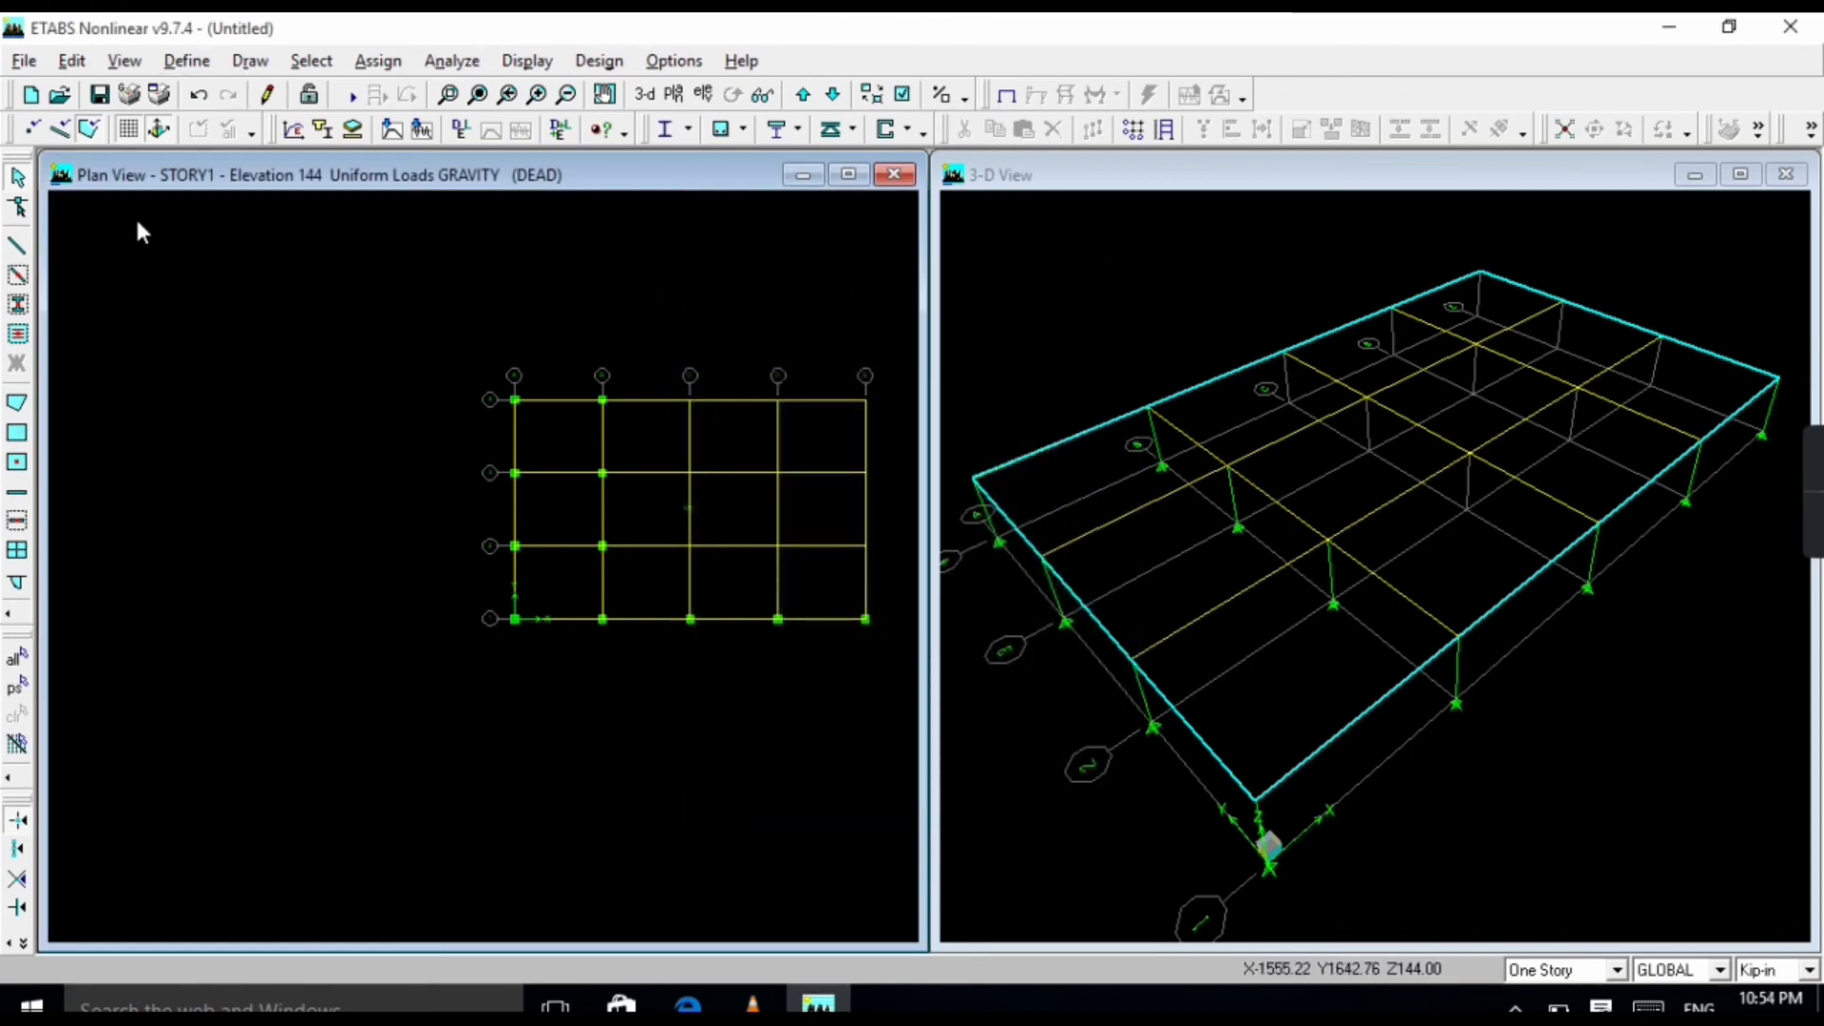
# Save the model as slab on the Desktop and run the analysis.
pyautogui.hotkey('ctrl', 's')
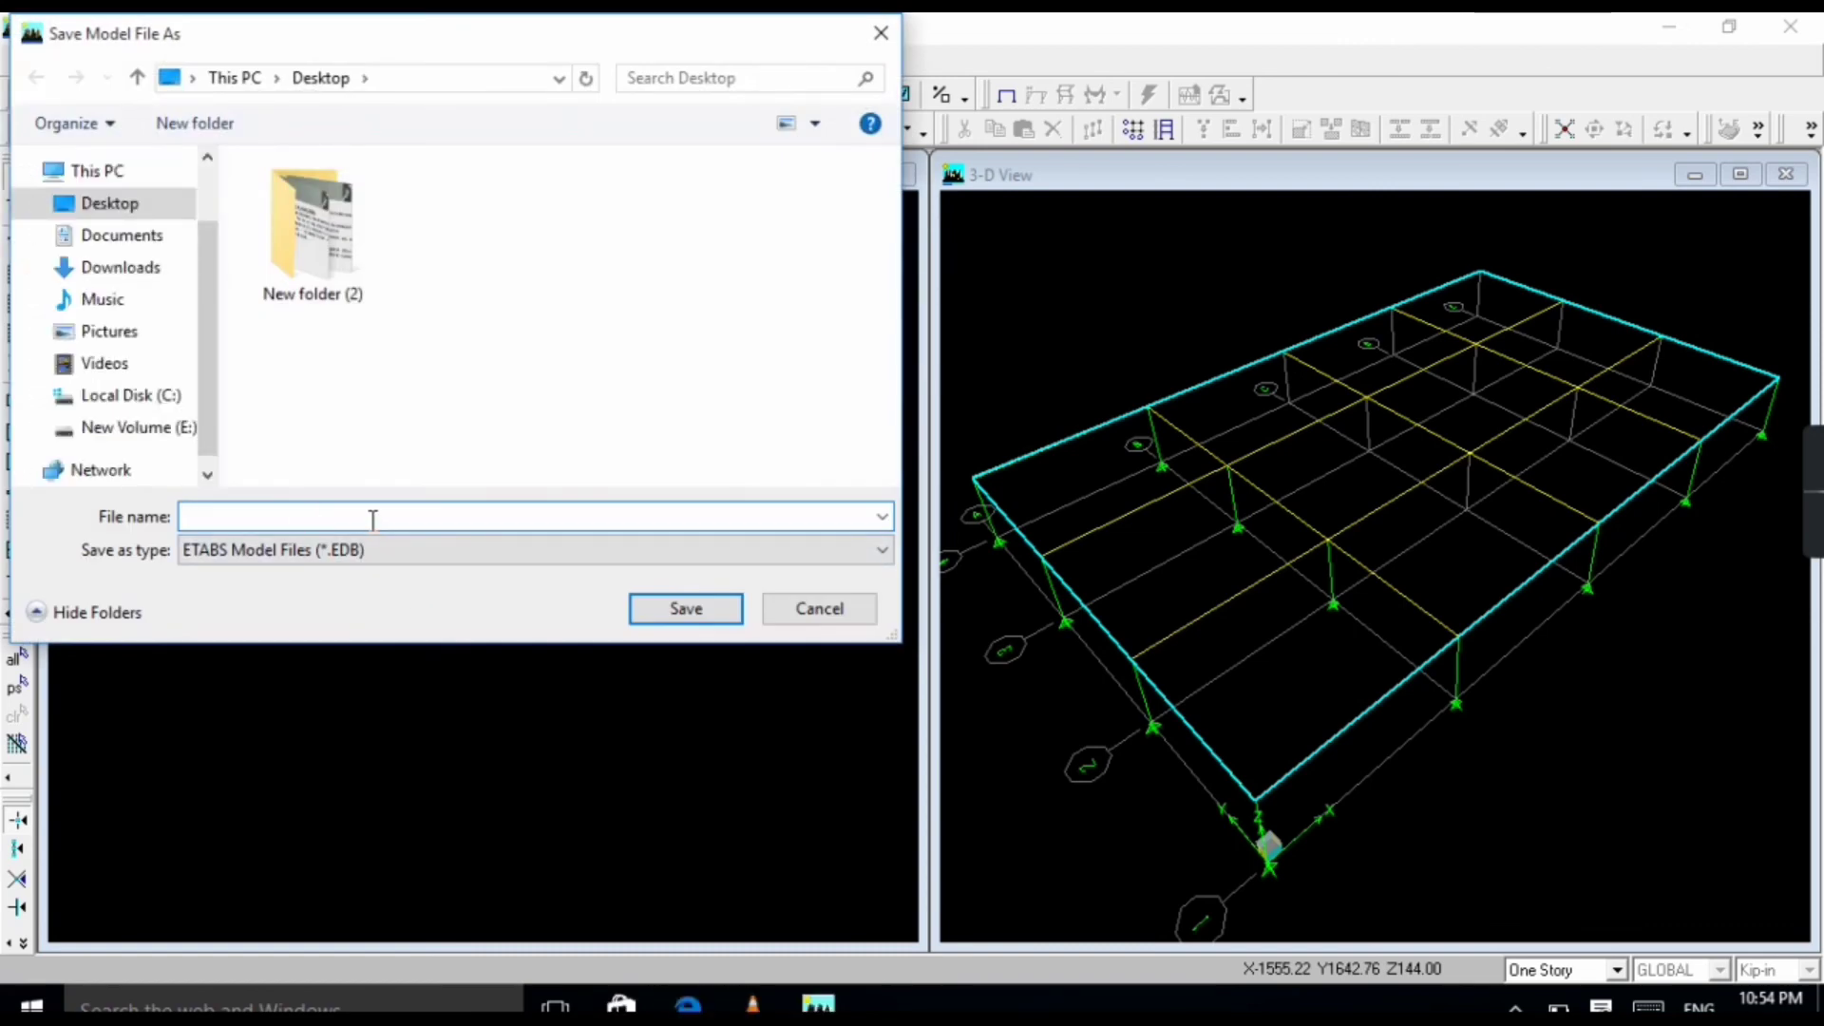
pyautogui.write('s')
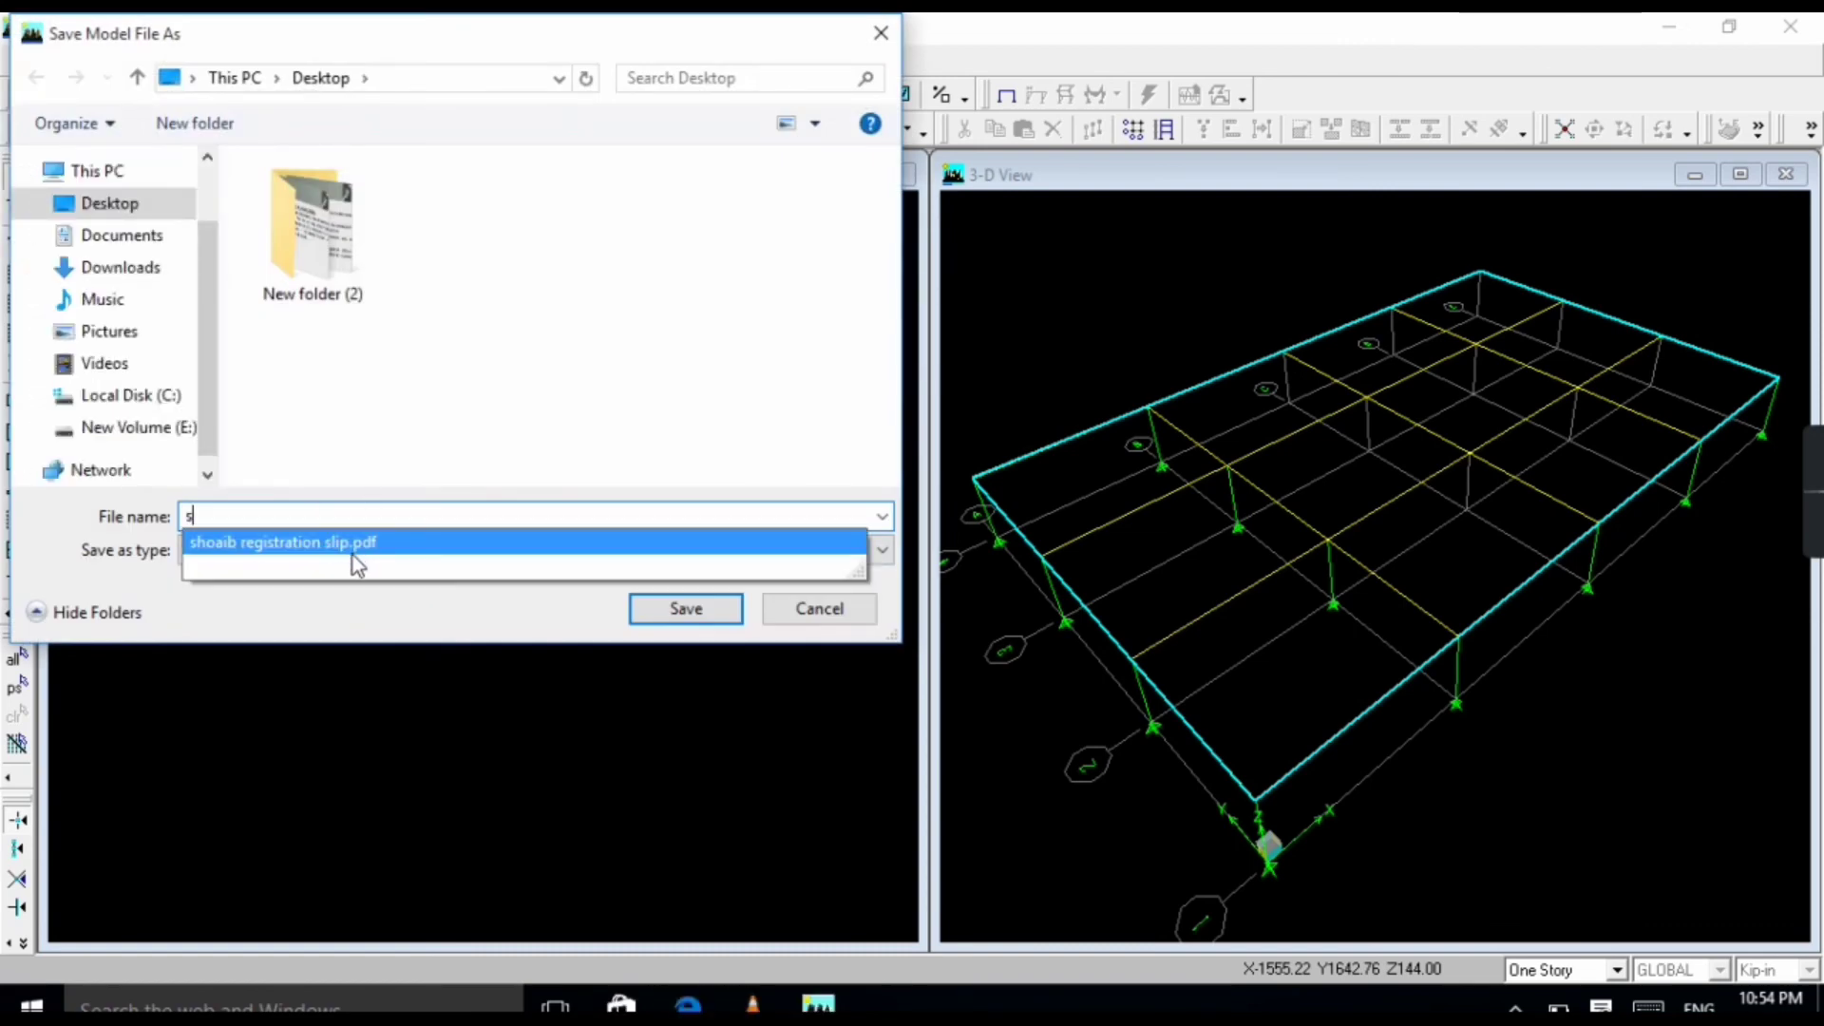
pyautogui.write('l')
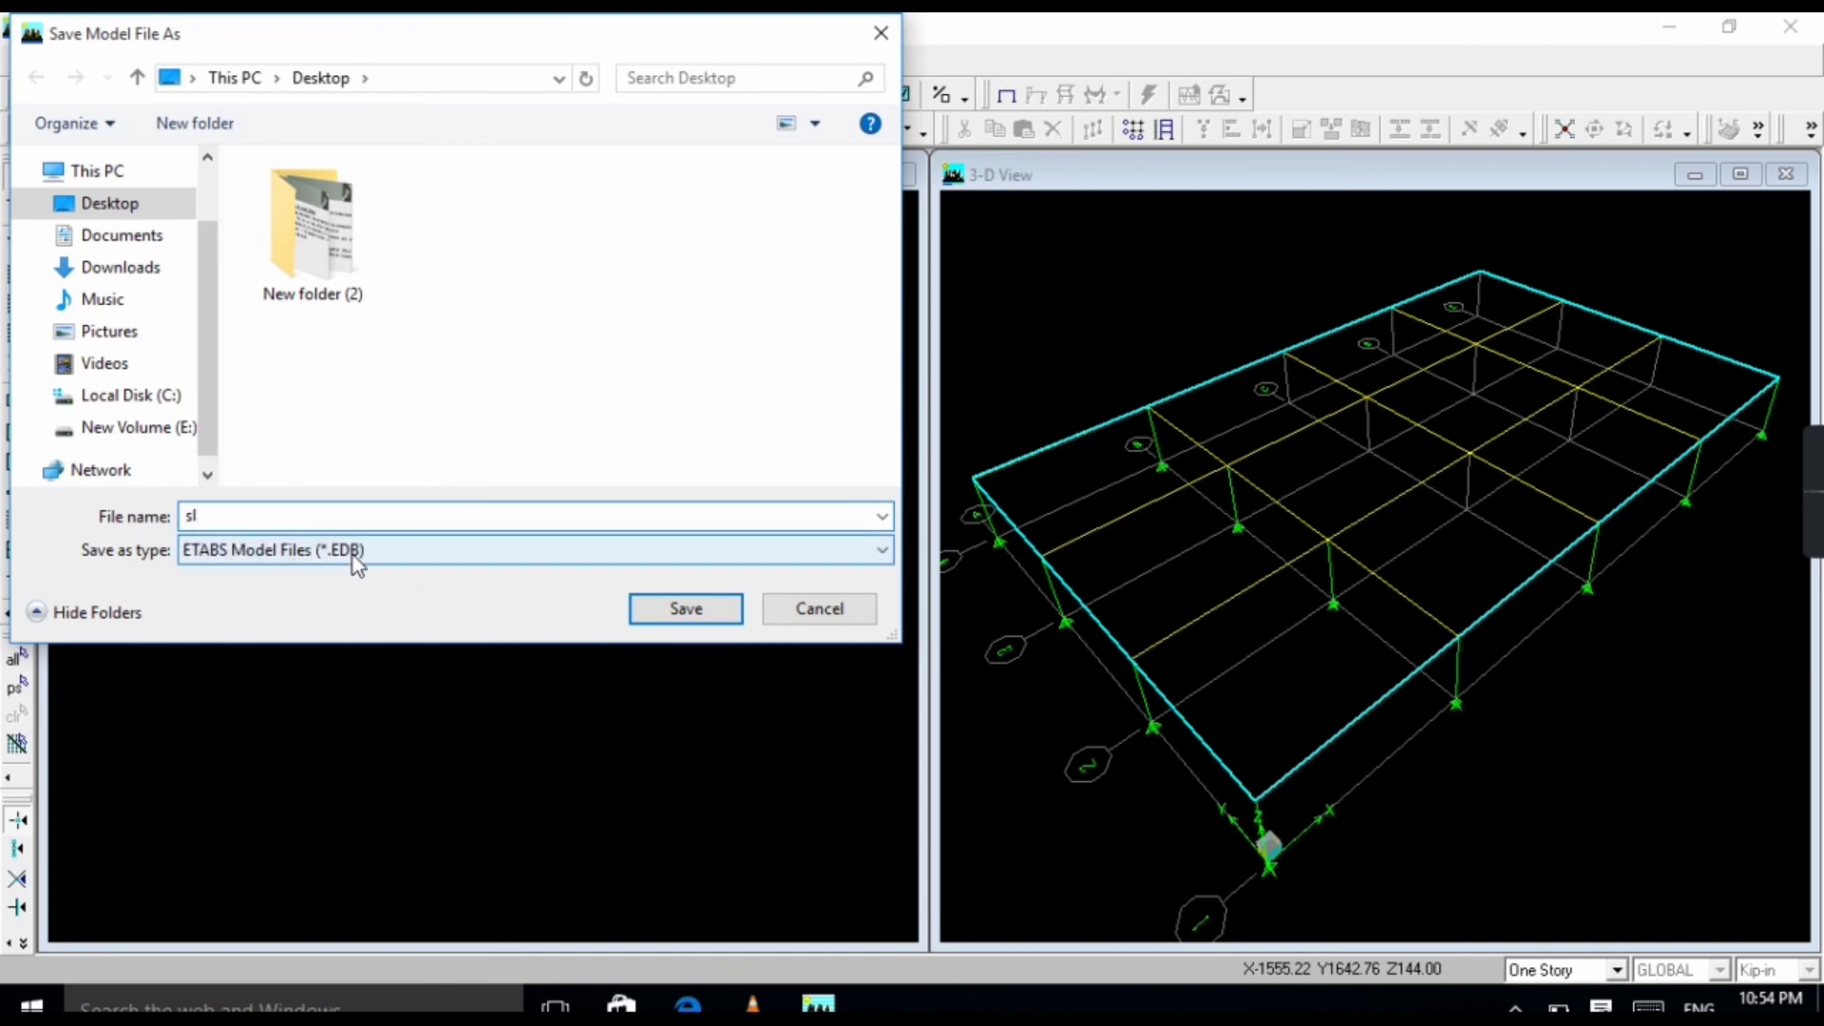
pyautogui.write('ab')
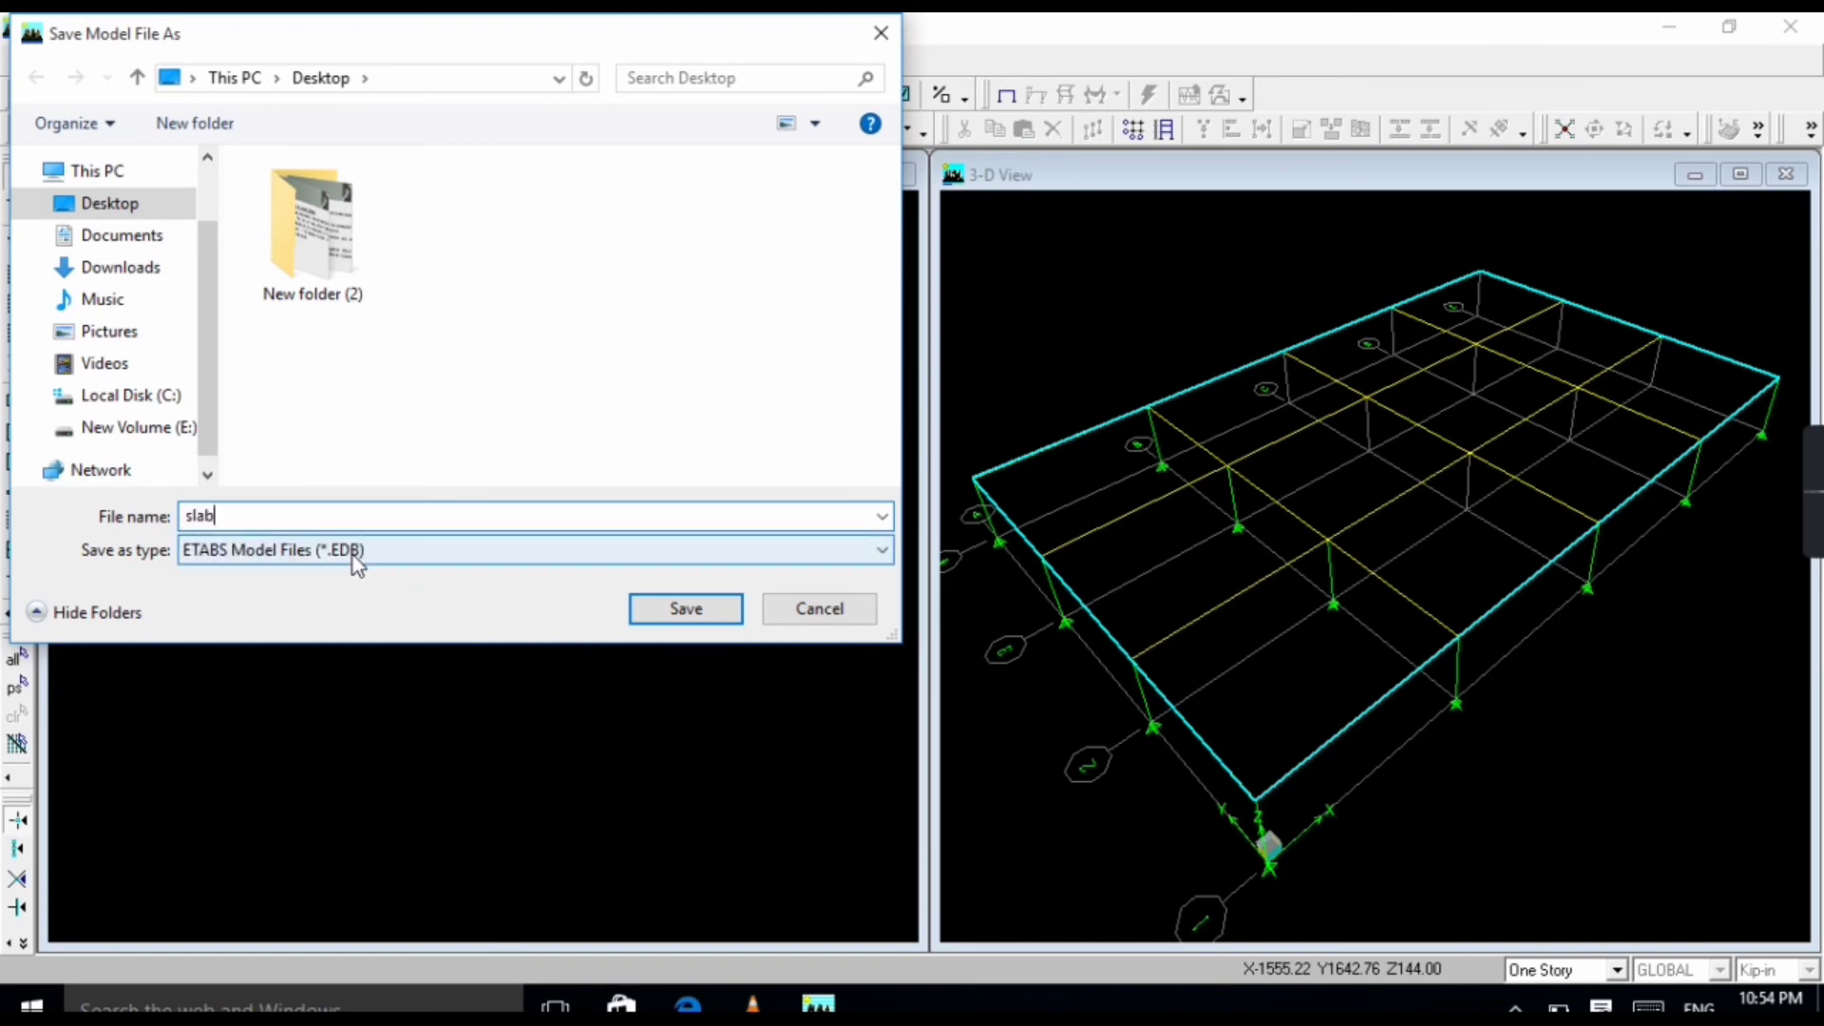
pyautogui.click(635, 615)
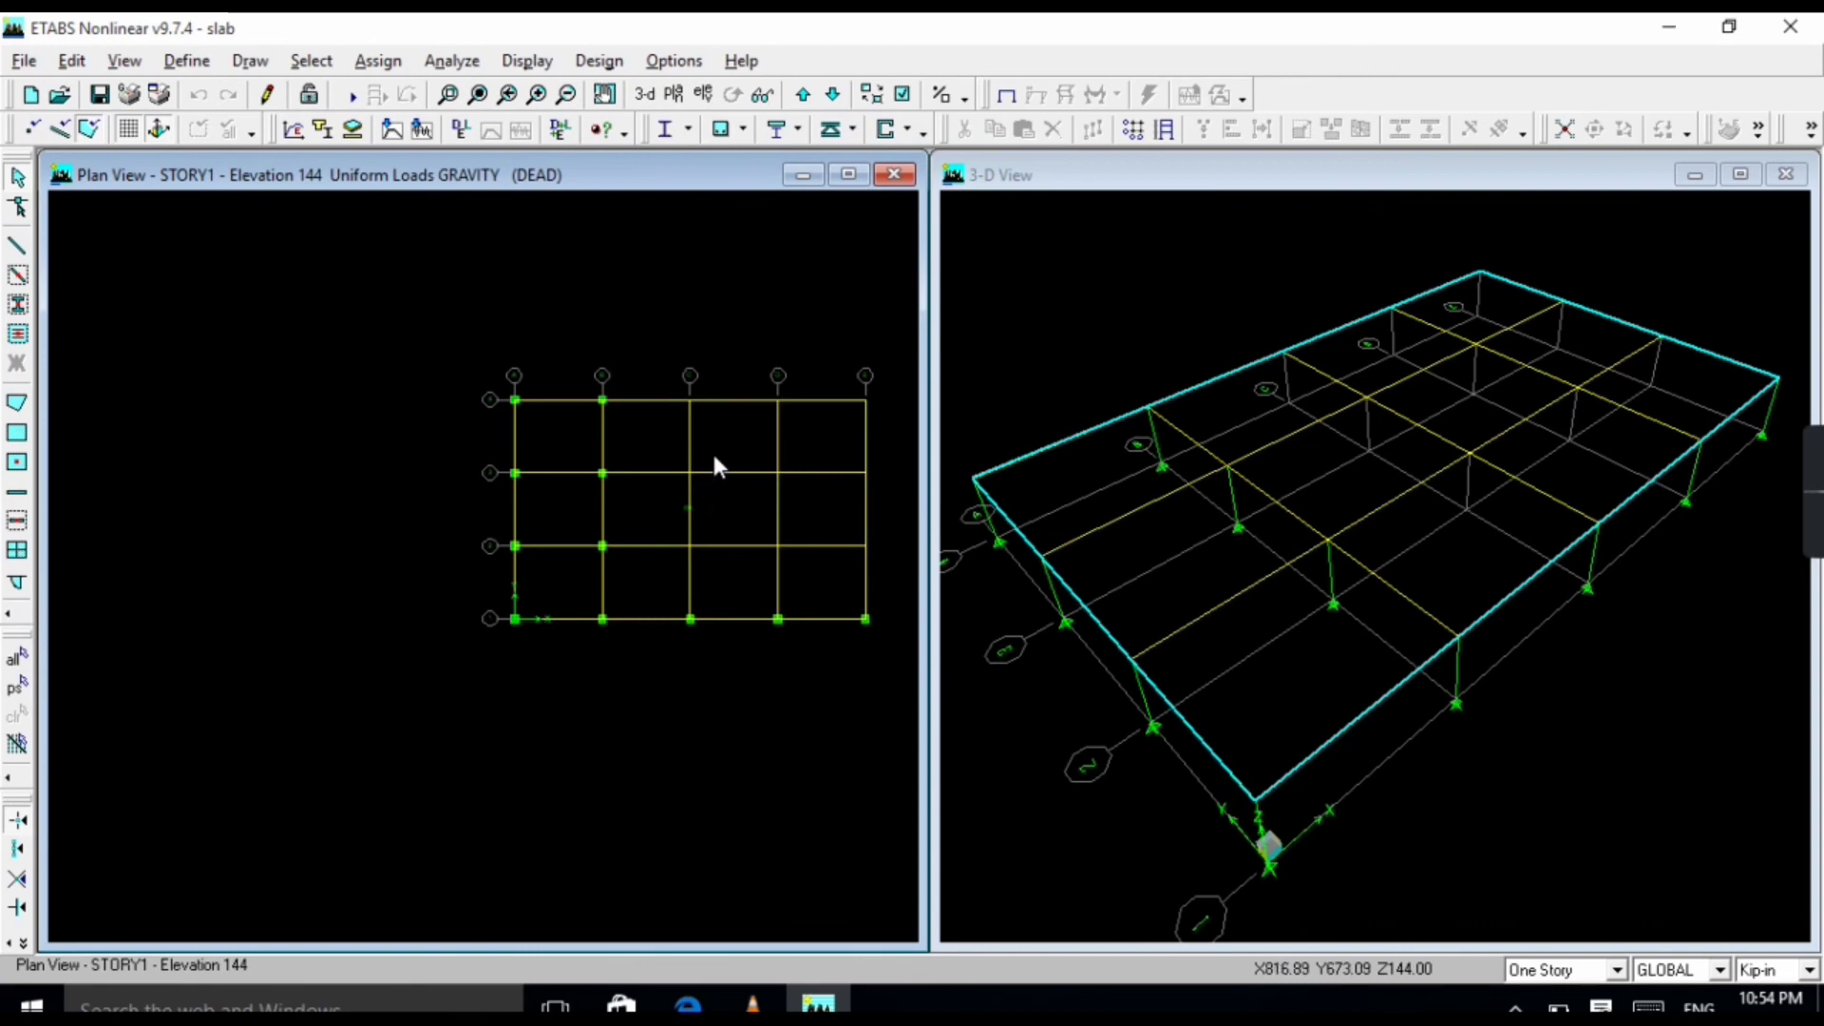
pyautogui.press('F5')
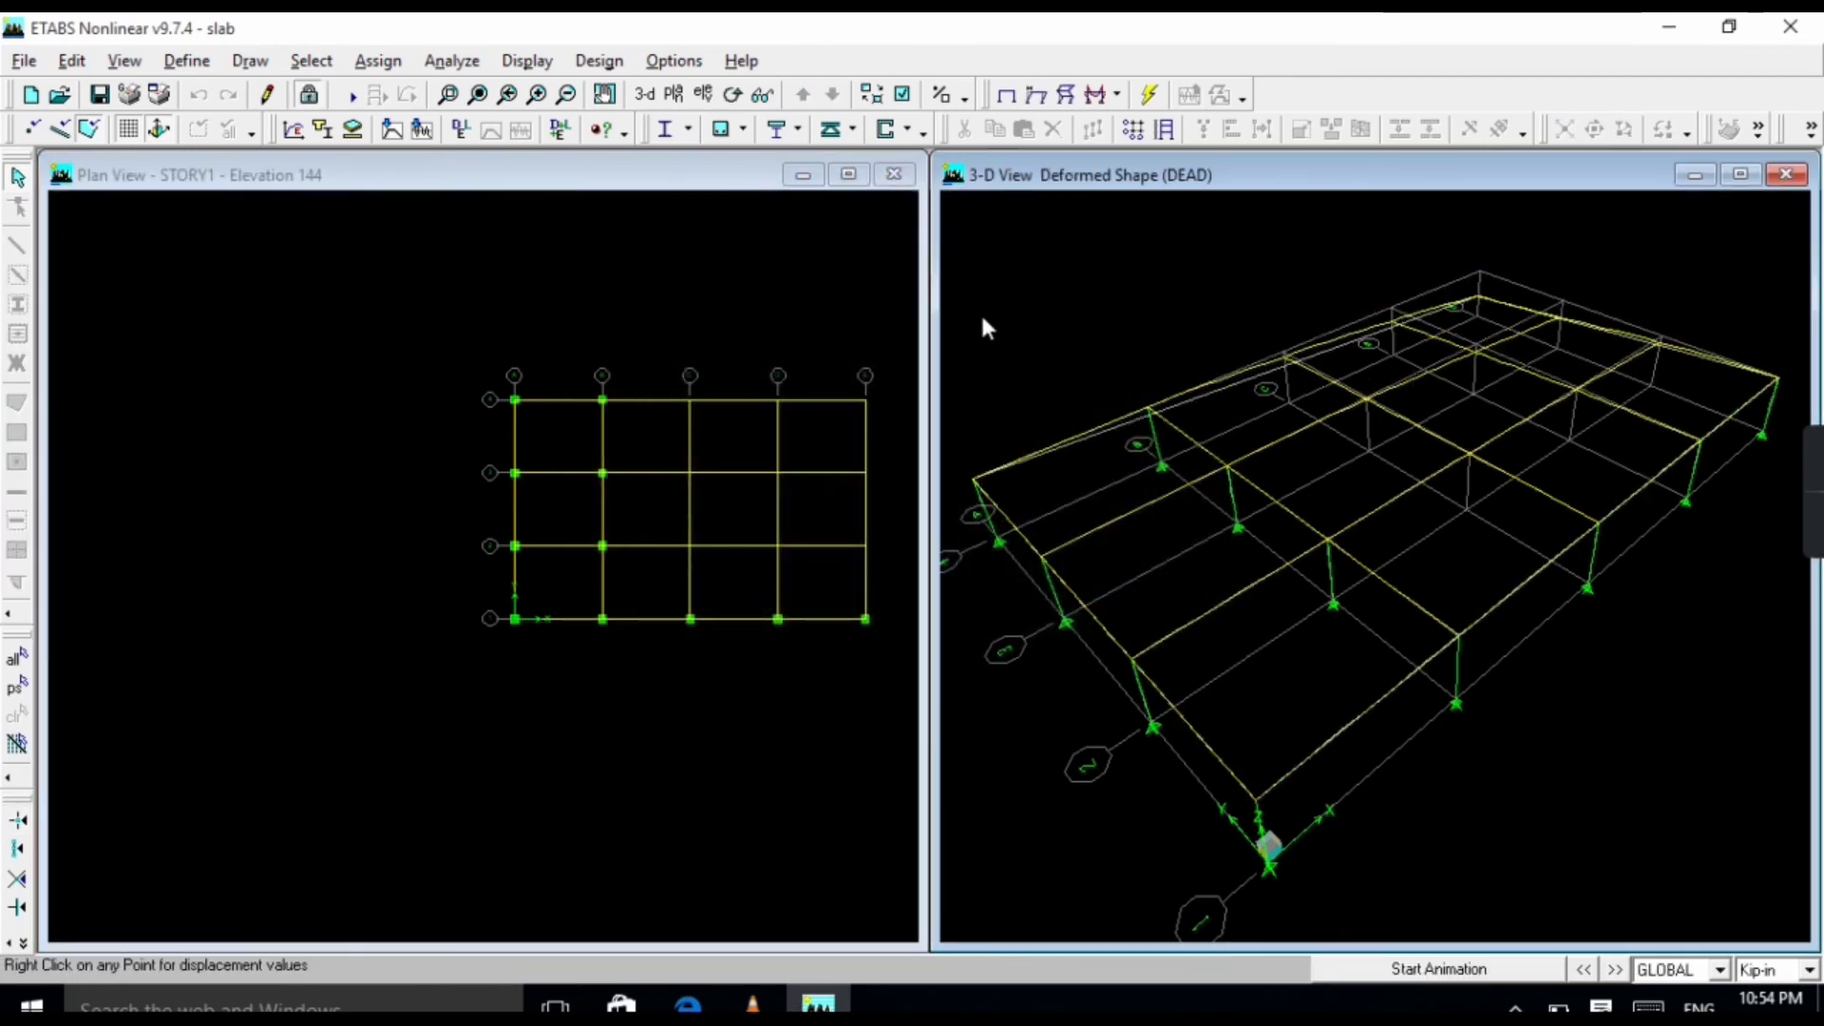
# Examine the deformed shape under the DEAD load in the 3-D view, especially around the far corner near grid E.
pyautogui.scroll(4, 1482, 302)
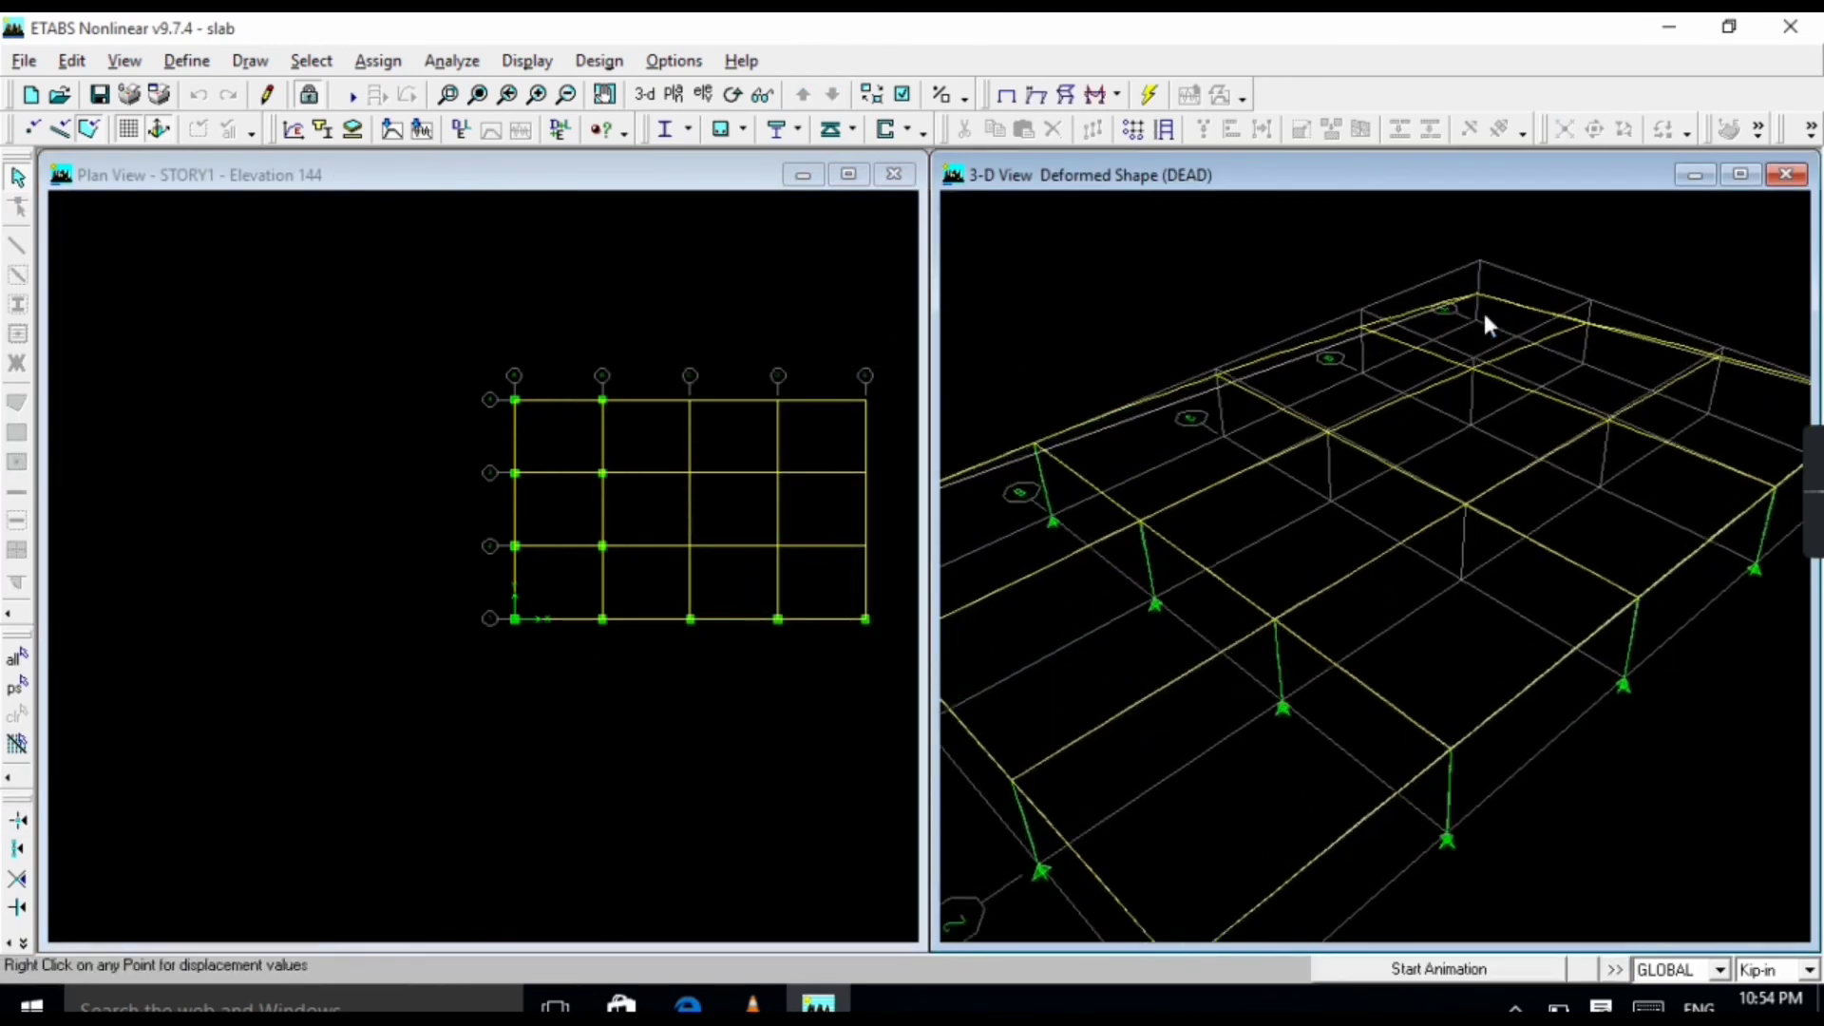
pyautogui.scroll(4, 1490, 306)
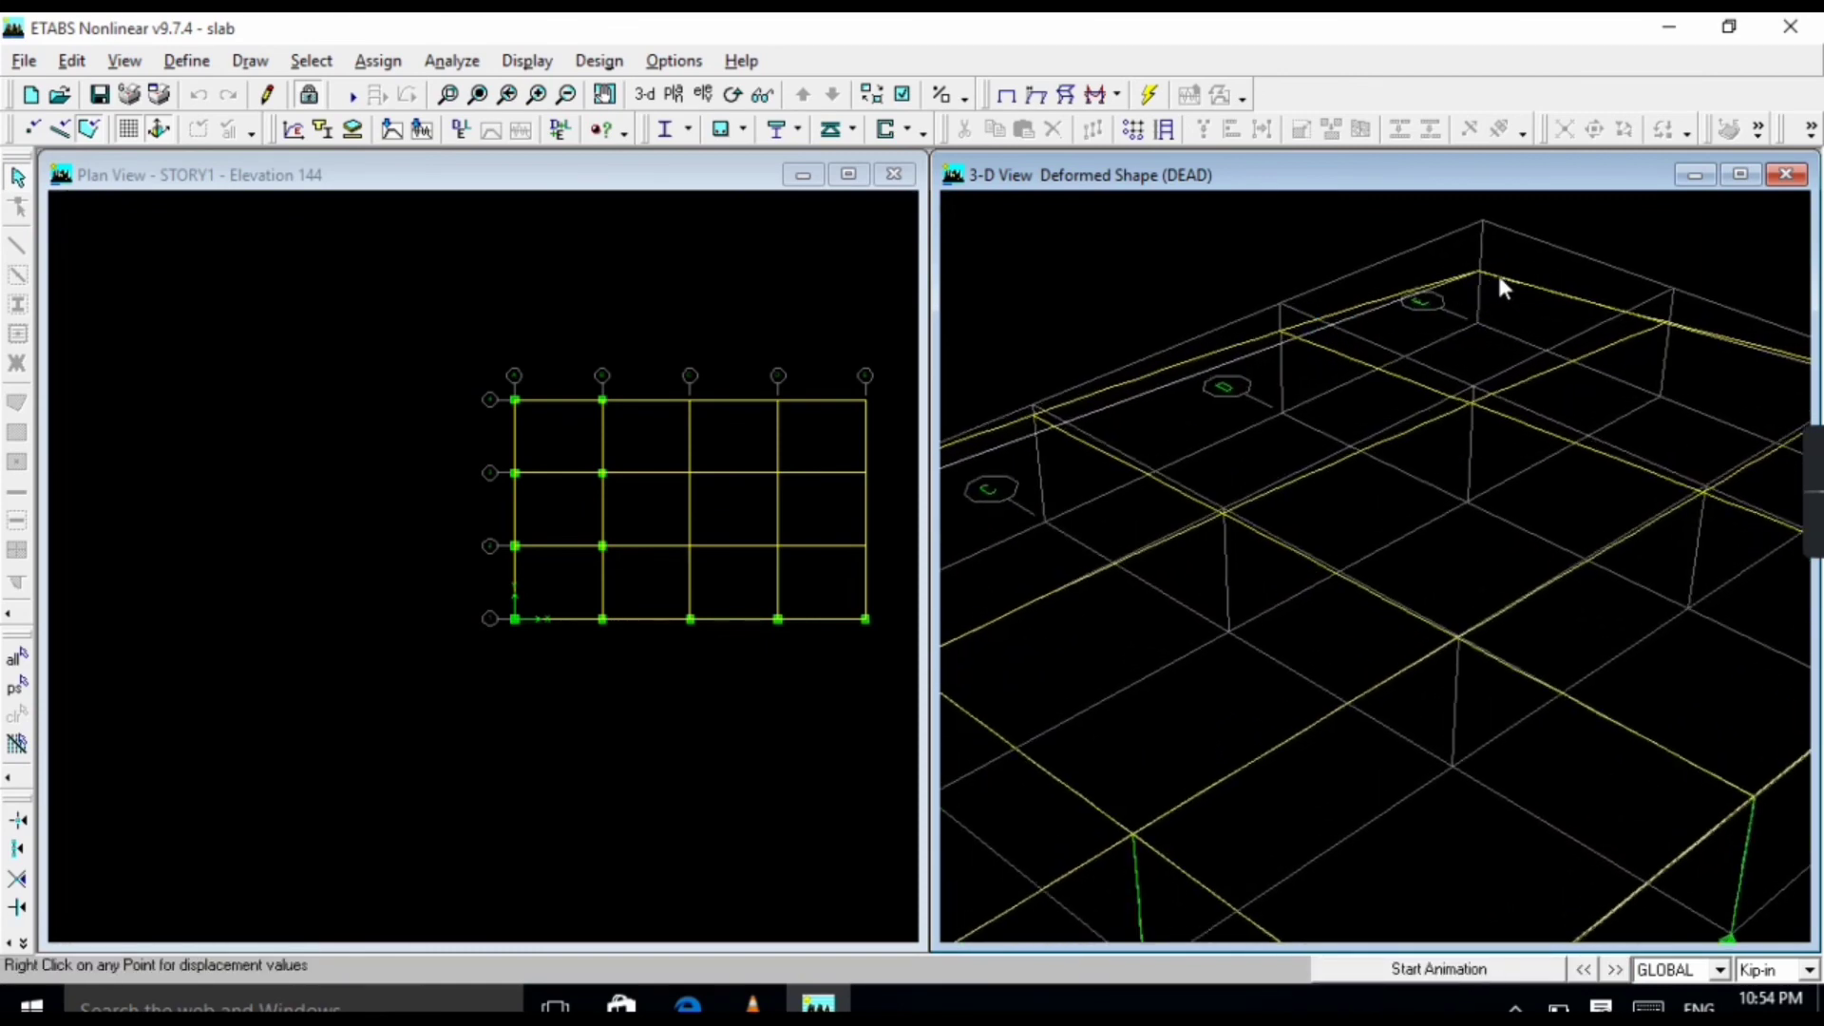
pyautogui.scroll(-1, 1497, 271)
pyautogui.scroll(1, 1481, 271)
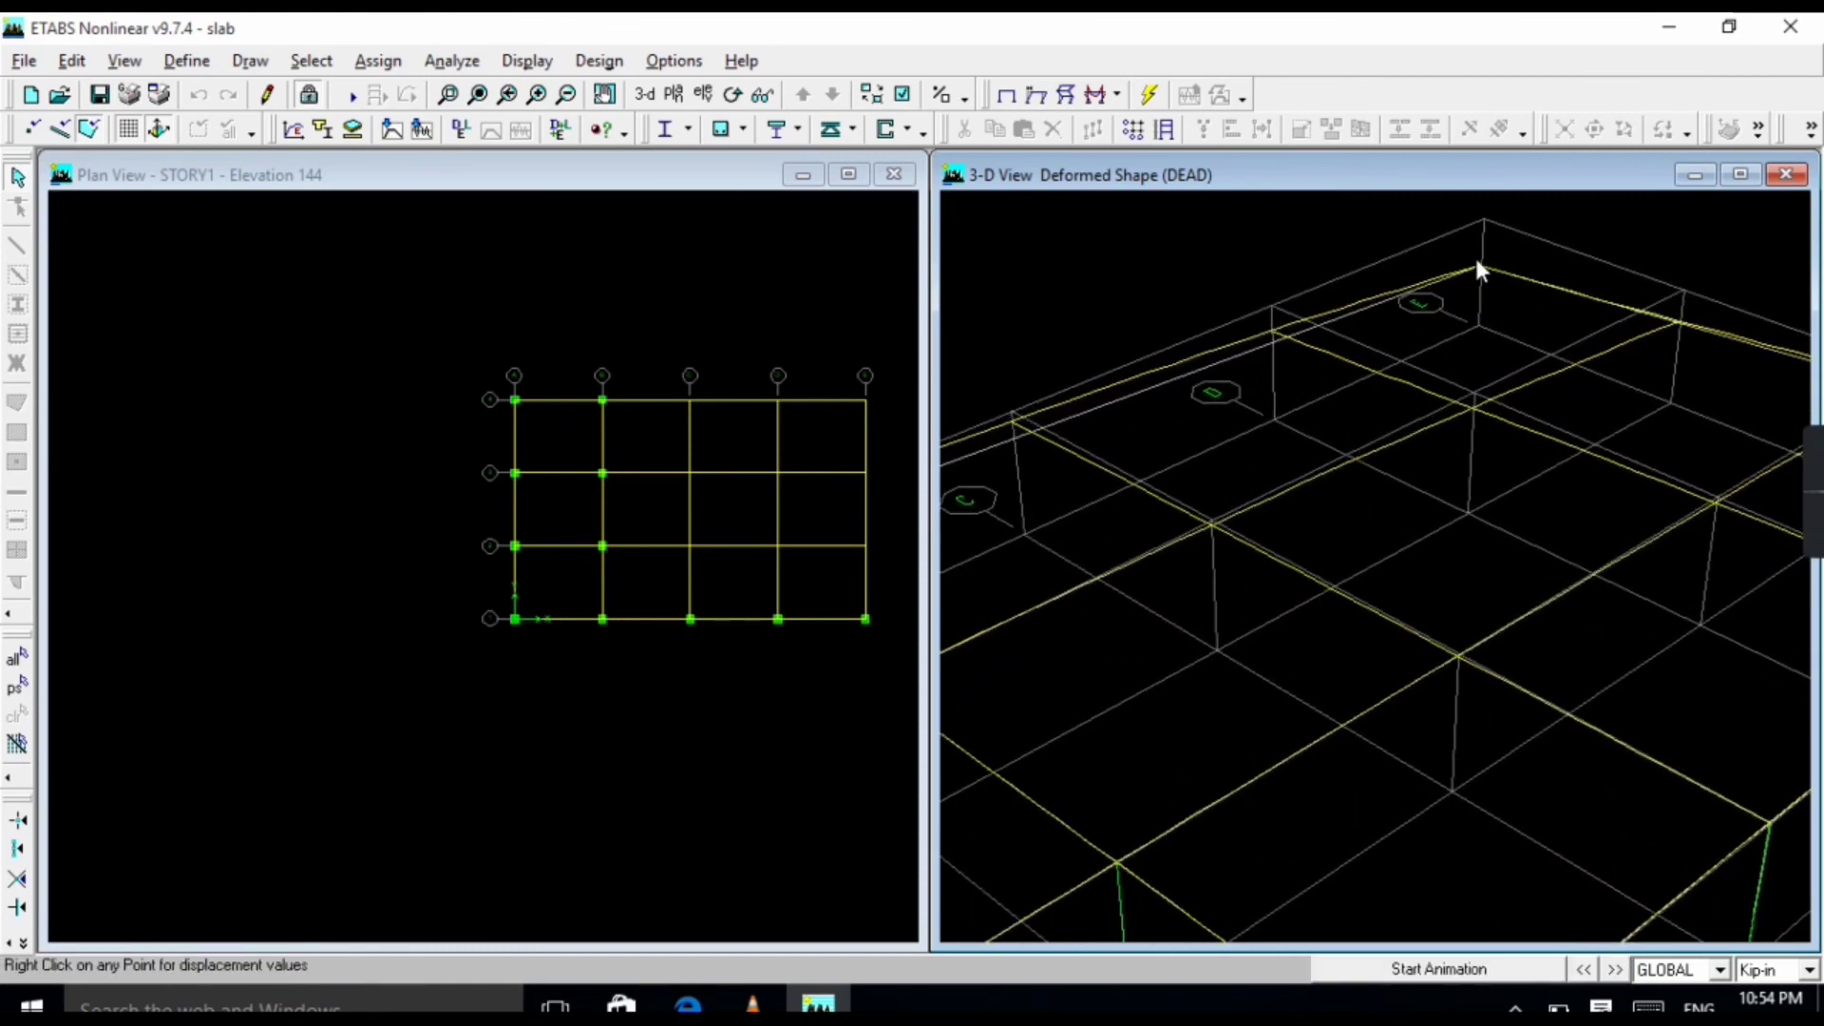
pyautogui.scroll(-3, 1479, 271)
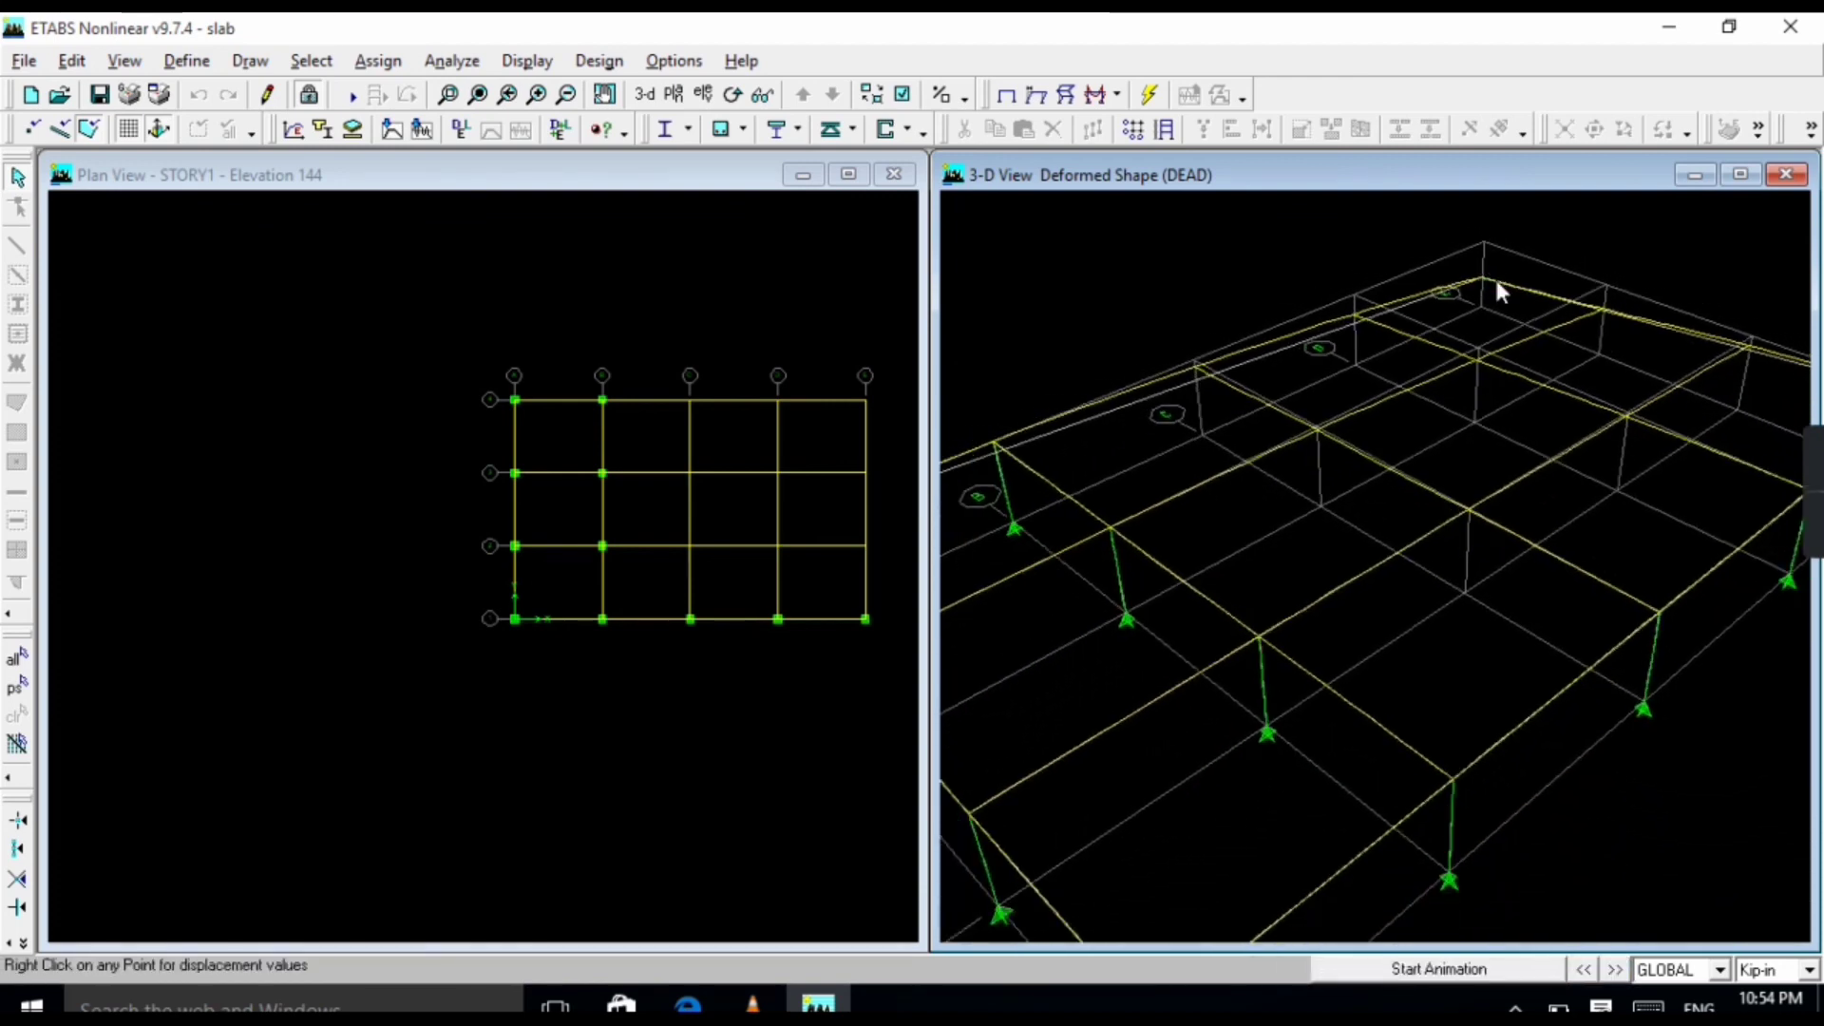
pyautogui.scroll(-2, 1496, 280)
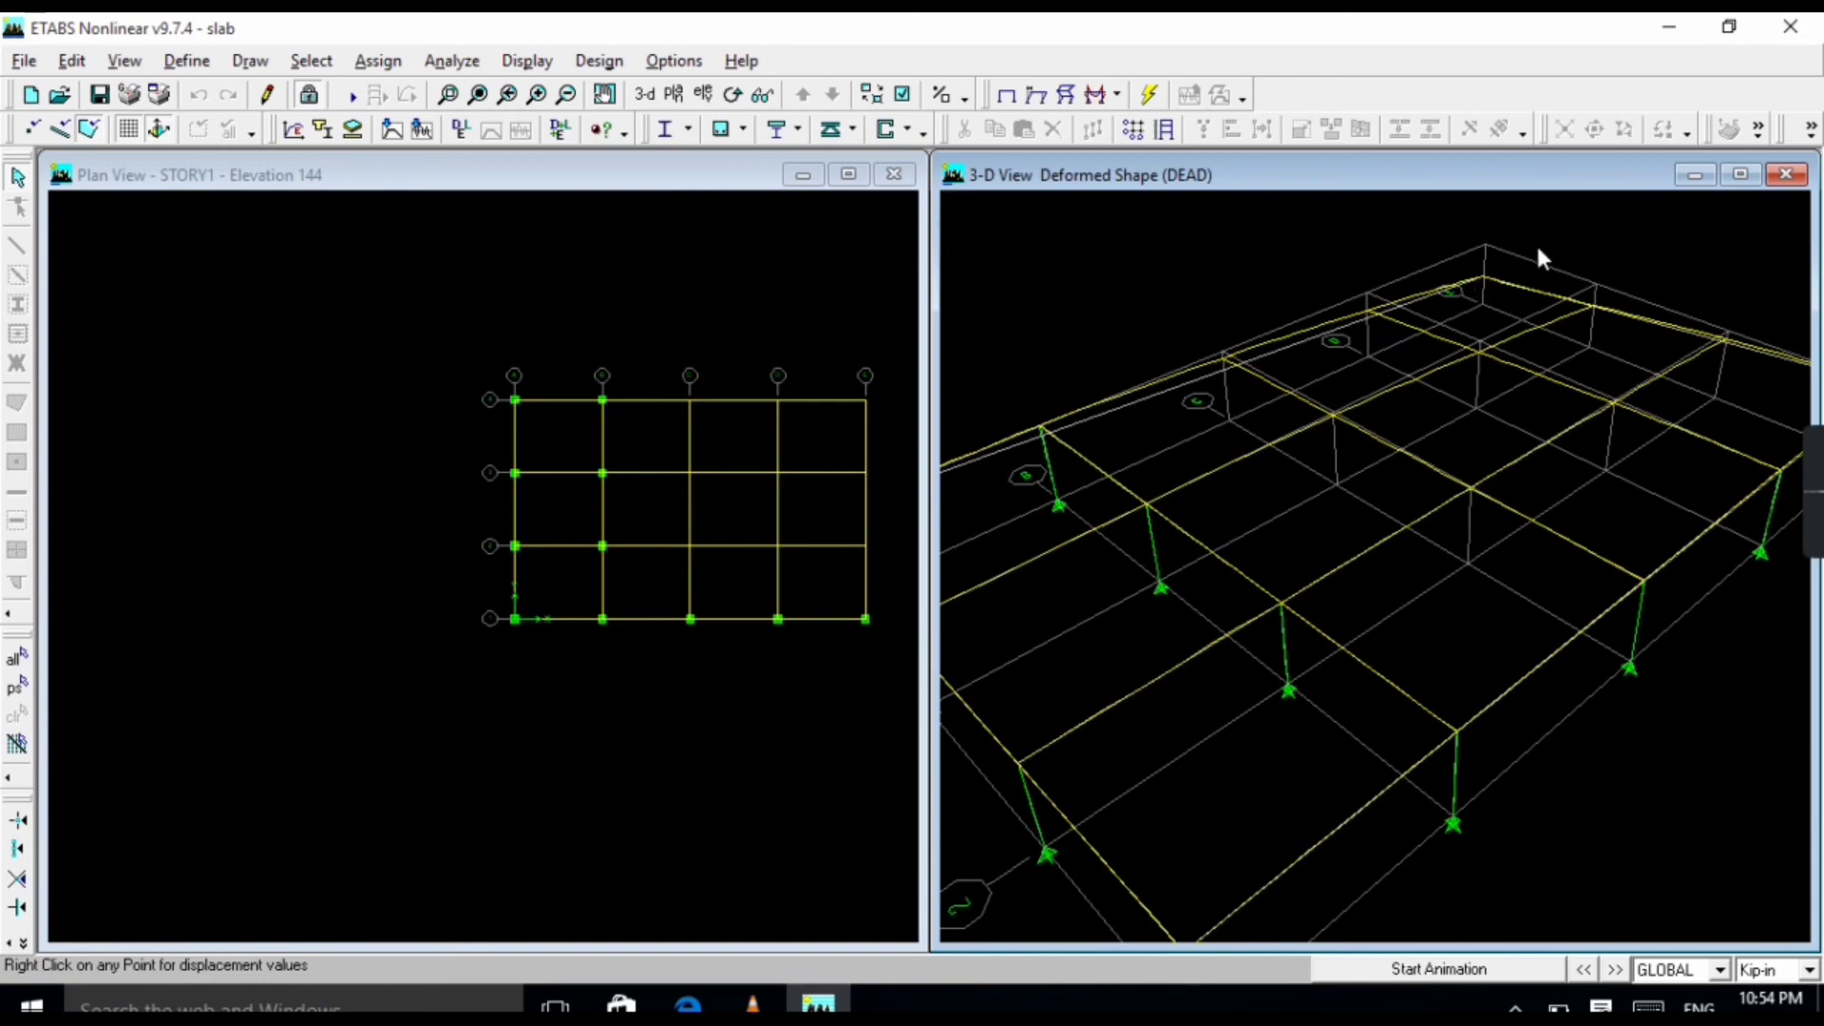
pyautogui.scroll(-3, 1472, 252)
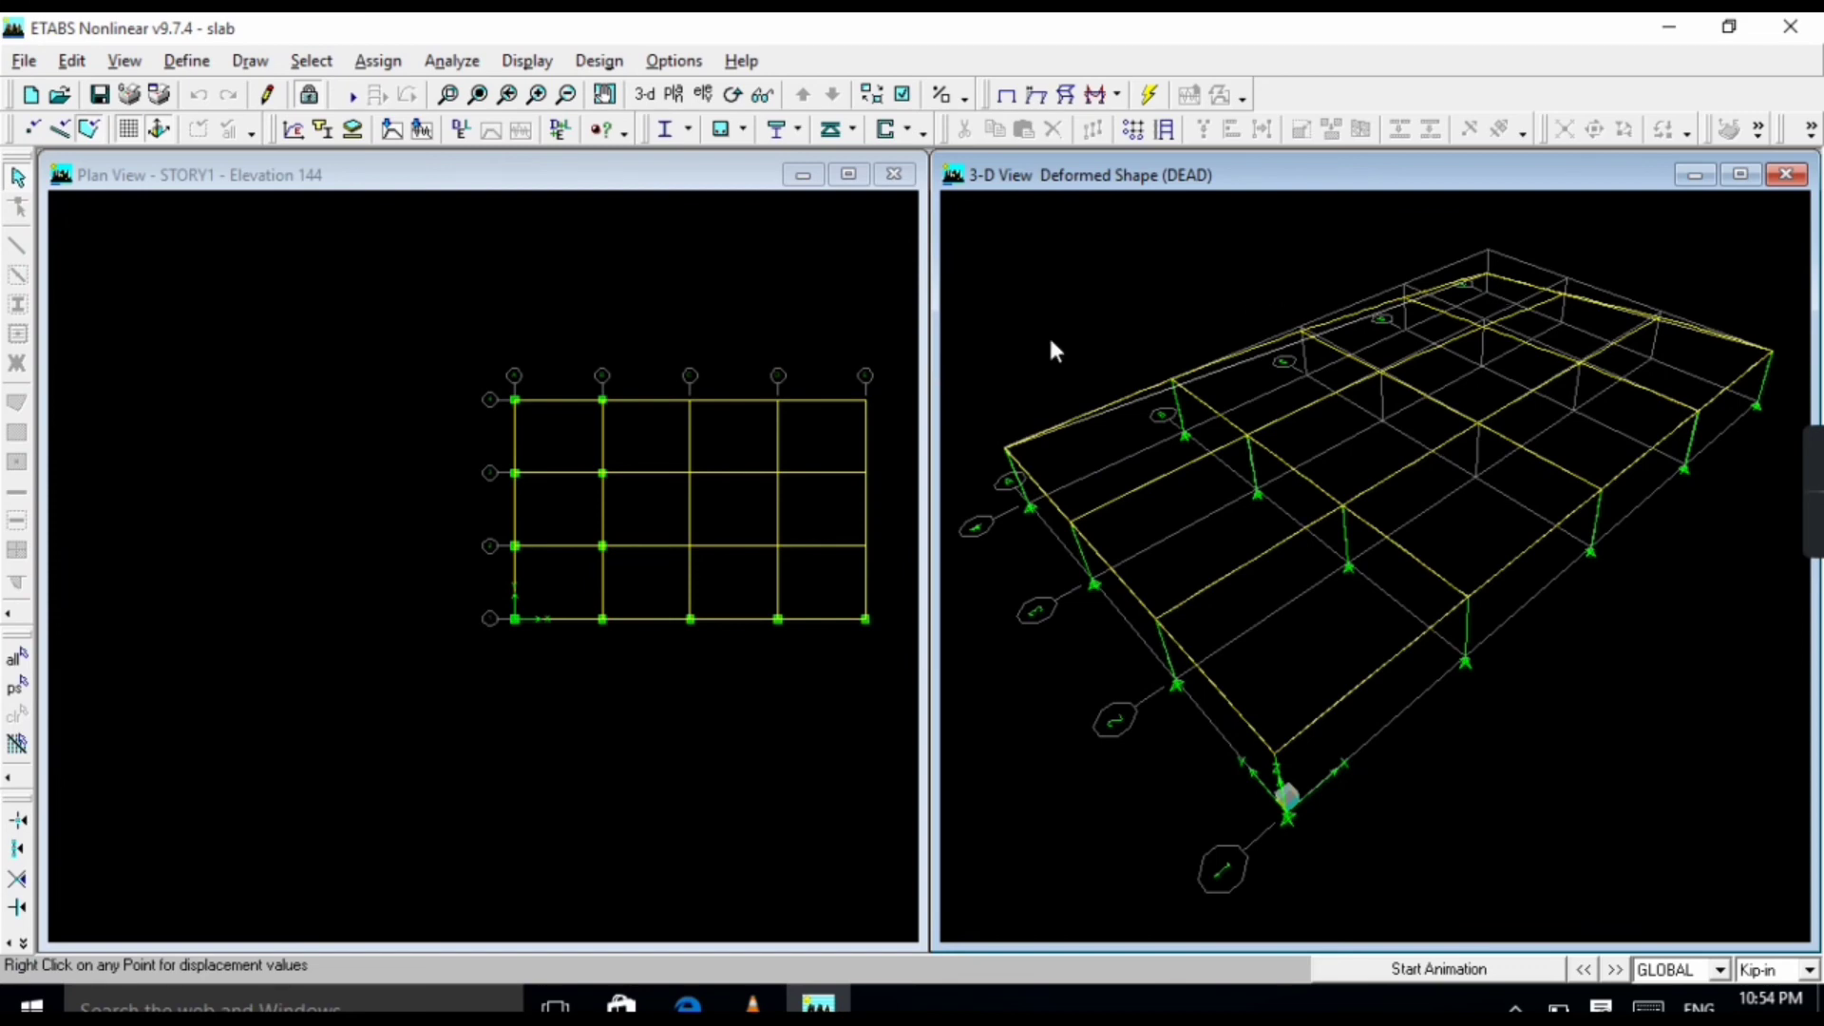
pyautogui.scroll(3, 1484, 264)
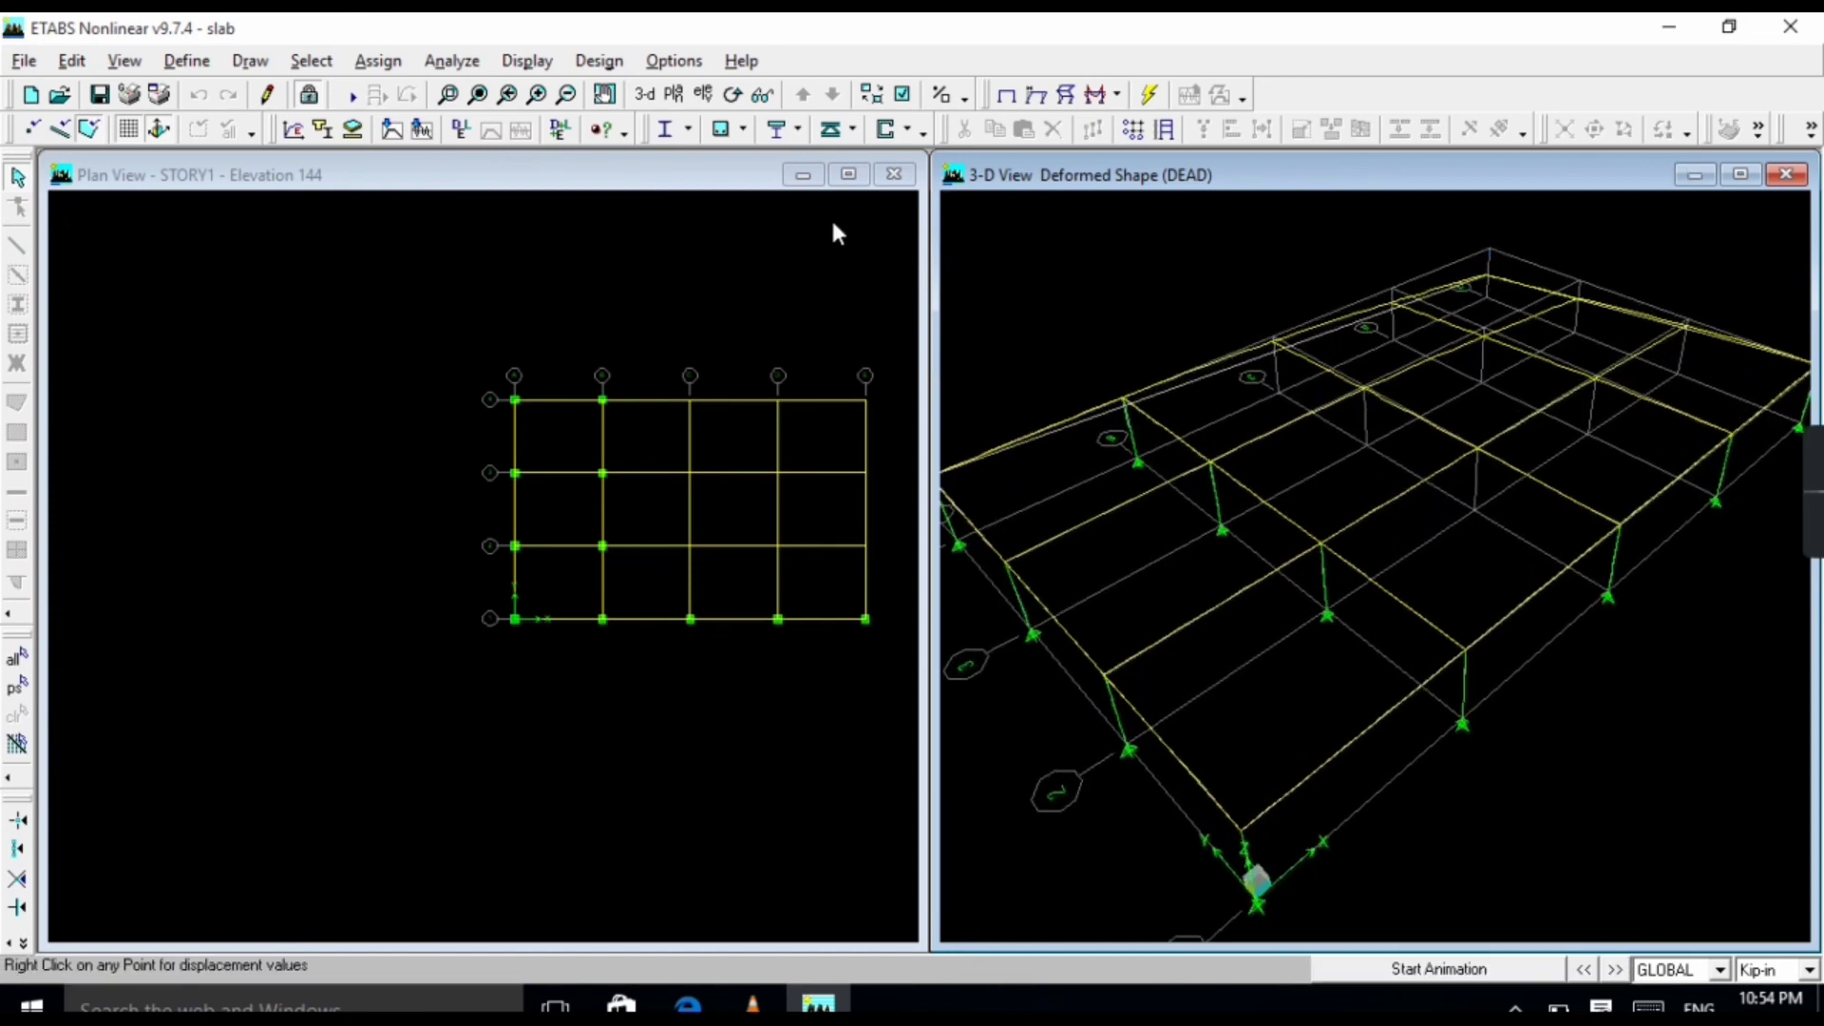
# Display the support reactions for the DEAD load in the 3-D view and examine them across the column bases.
pyautogui.click(527, 61)
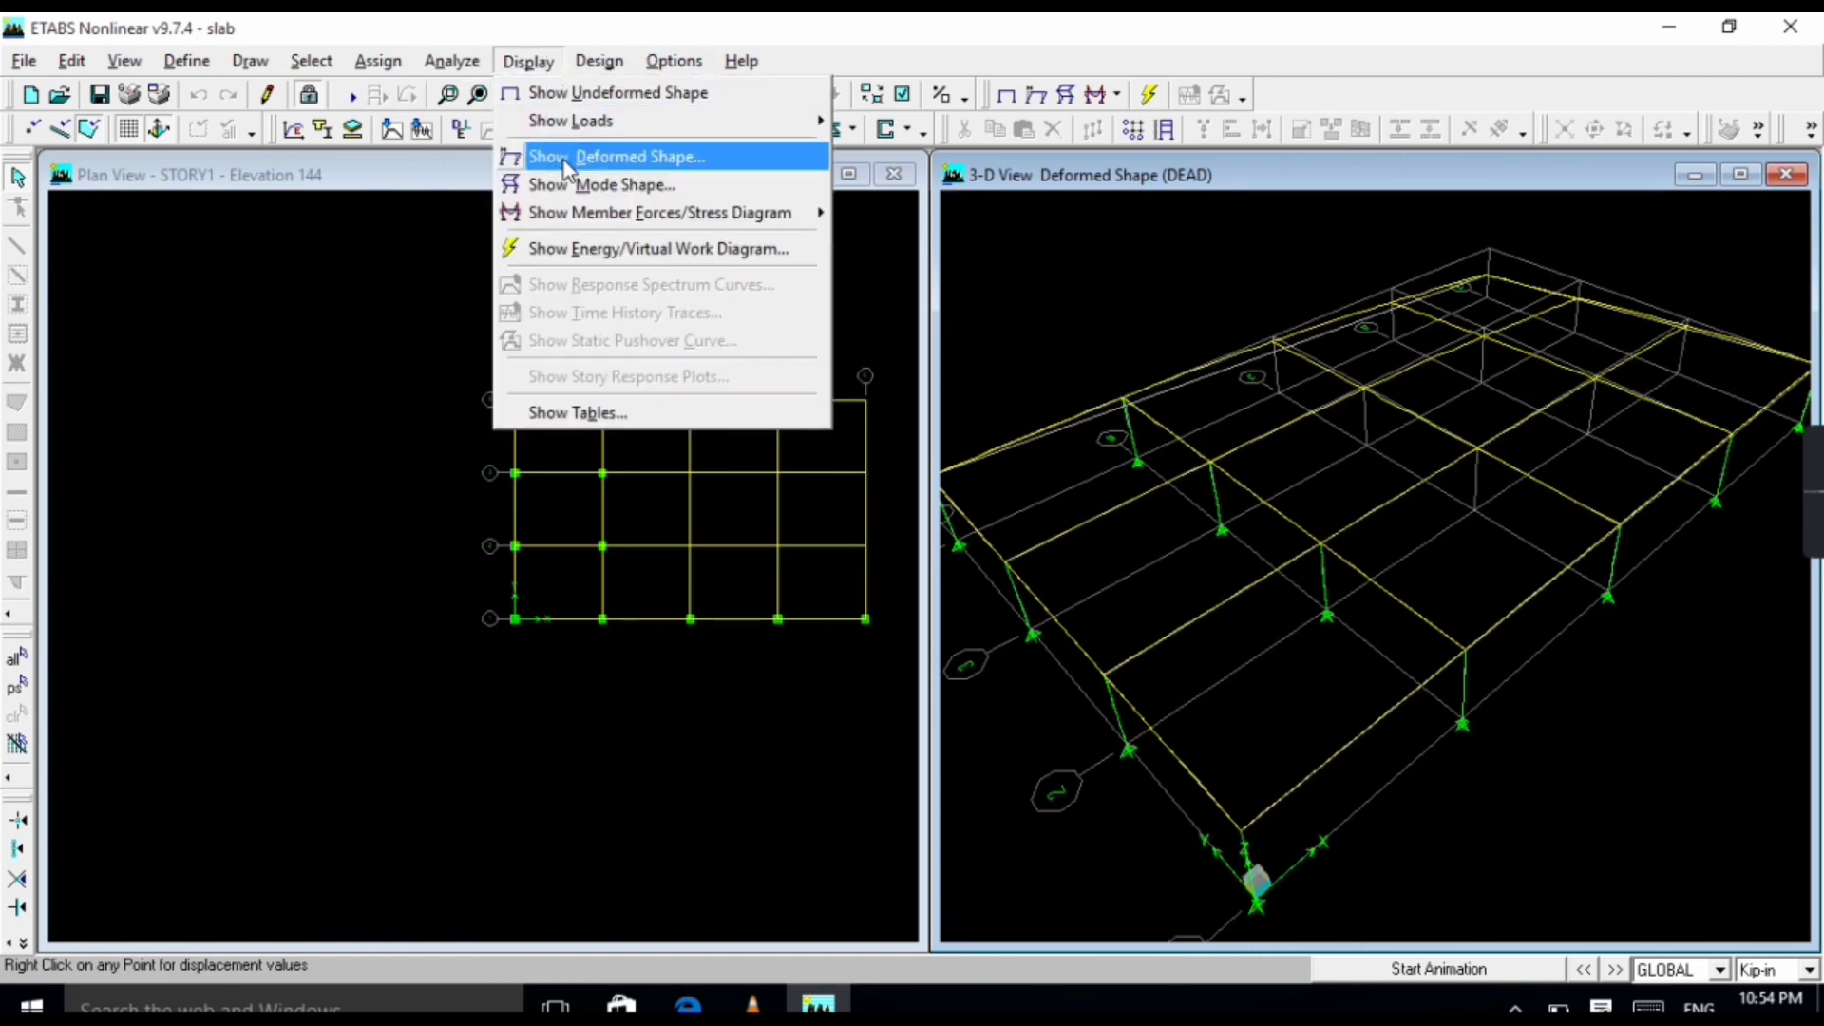
pyautogui.moveTo(617, 211)
pyautogui.click(996, 209)
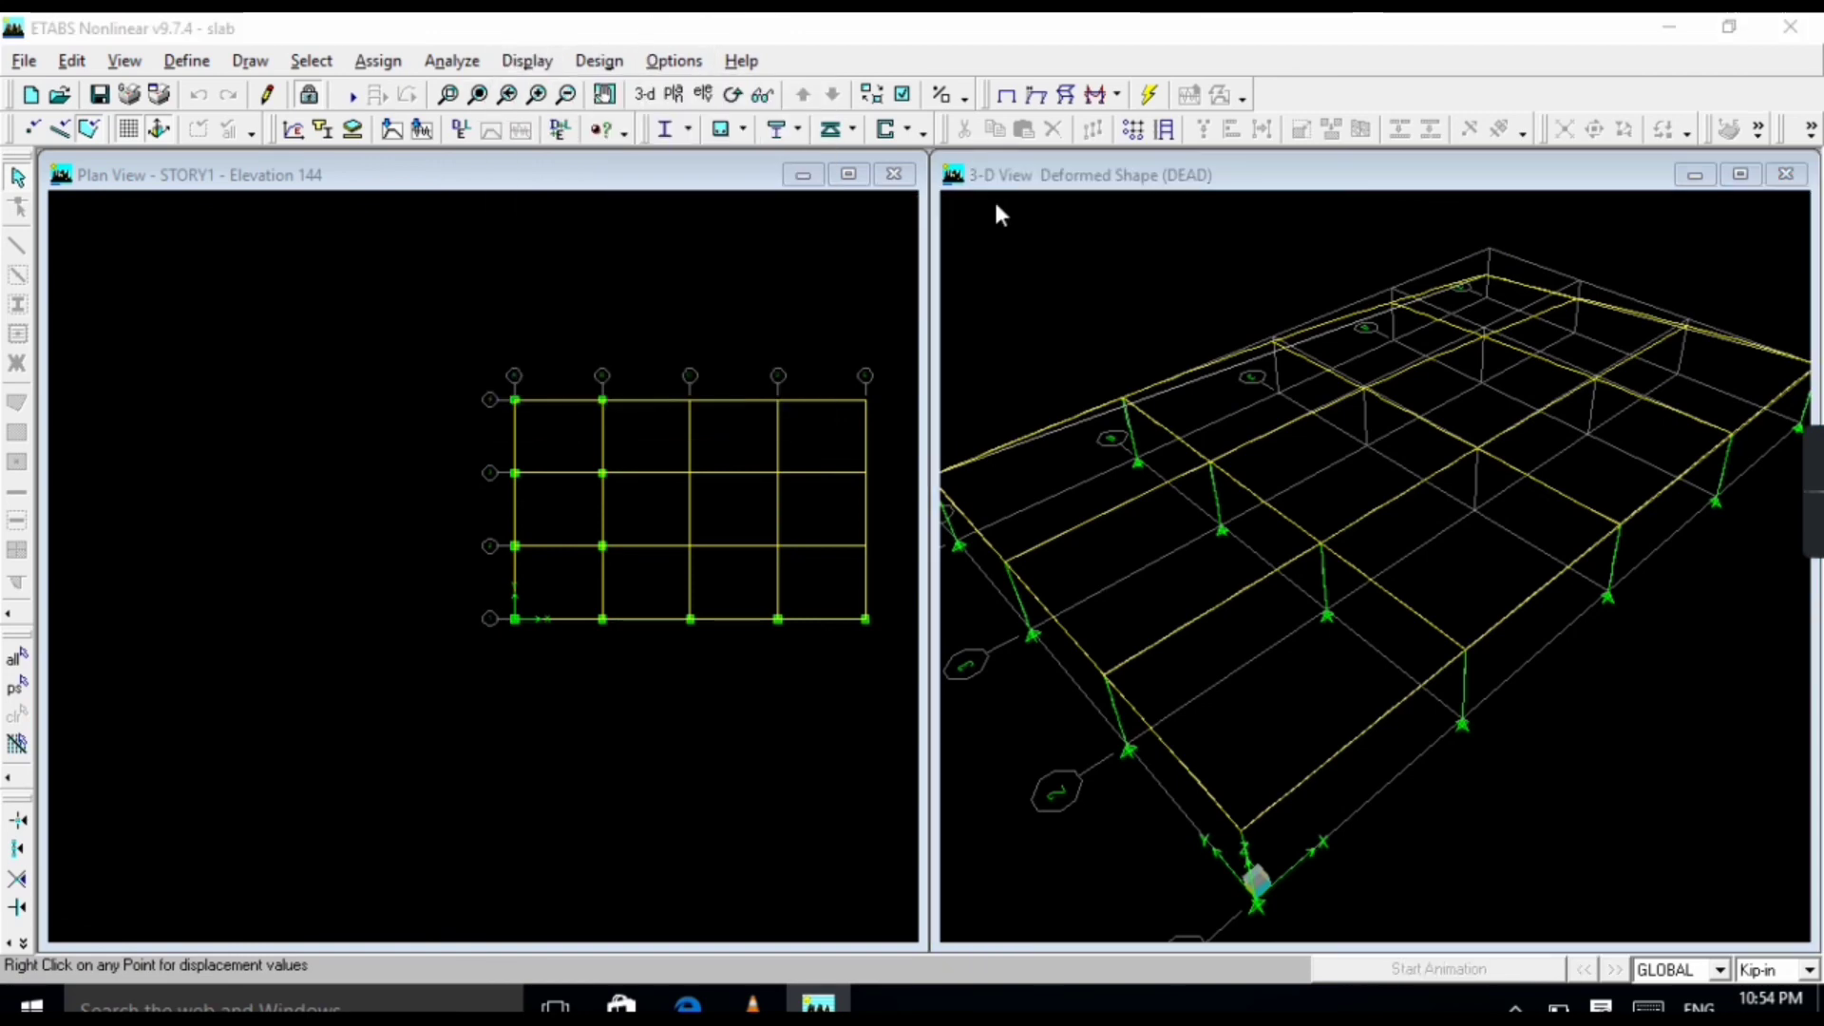
pyautogui.click(837, 460)
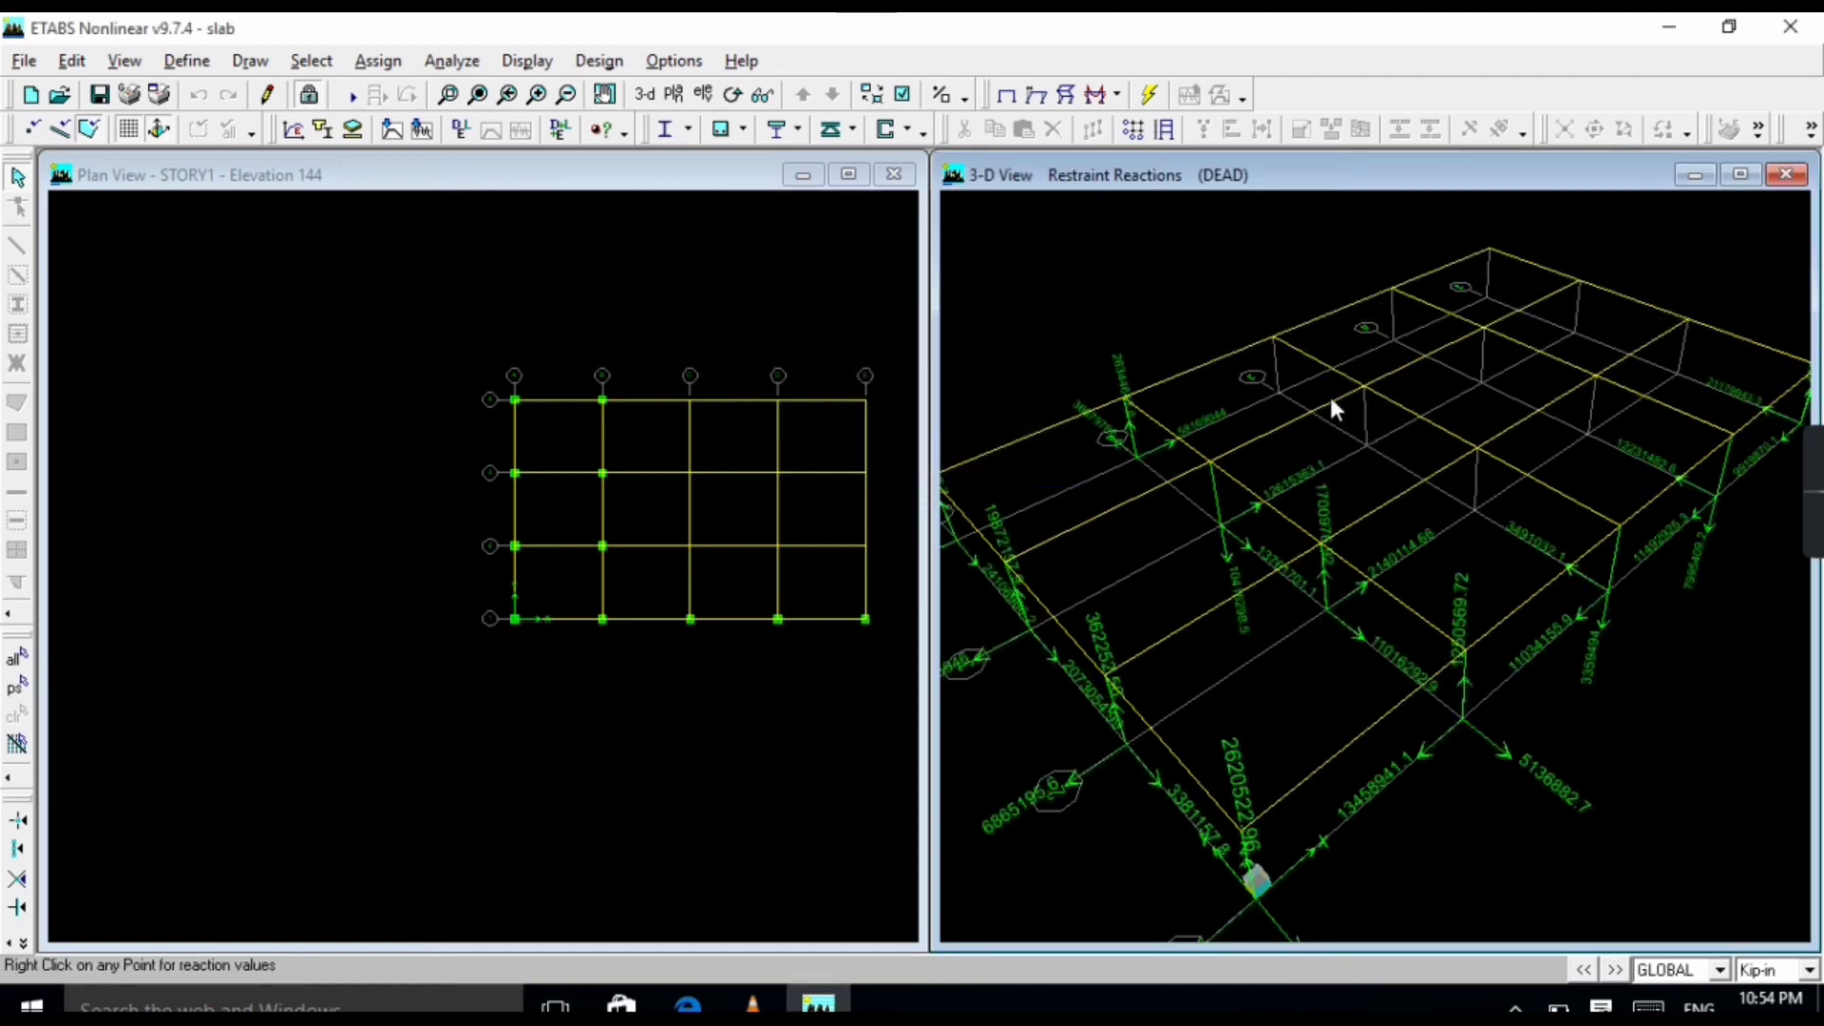
pyautogui.scroll(5, 1213, 427)
pyautogui.scroll(-4, 1234, 395)
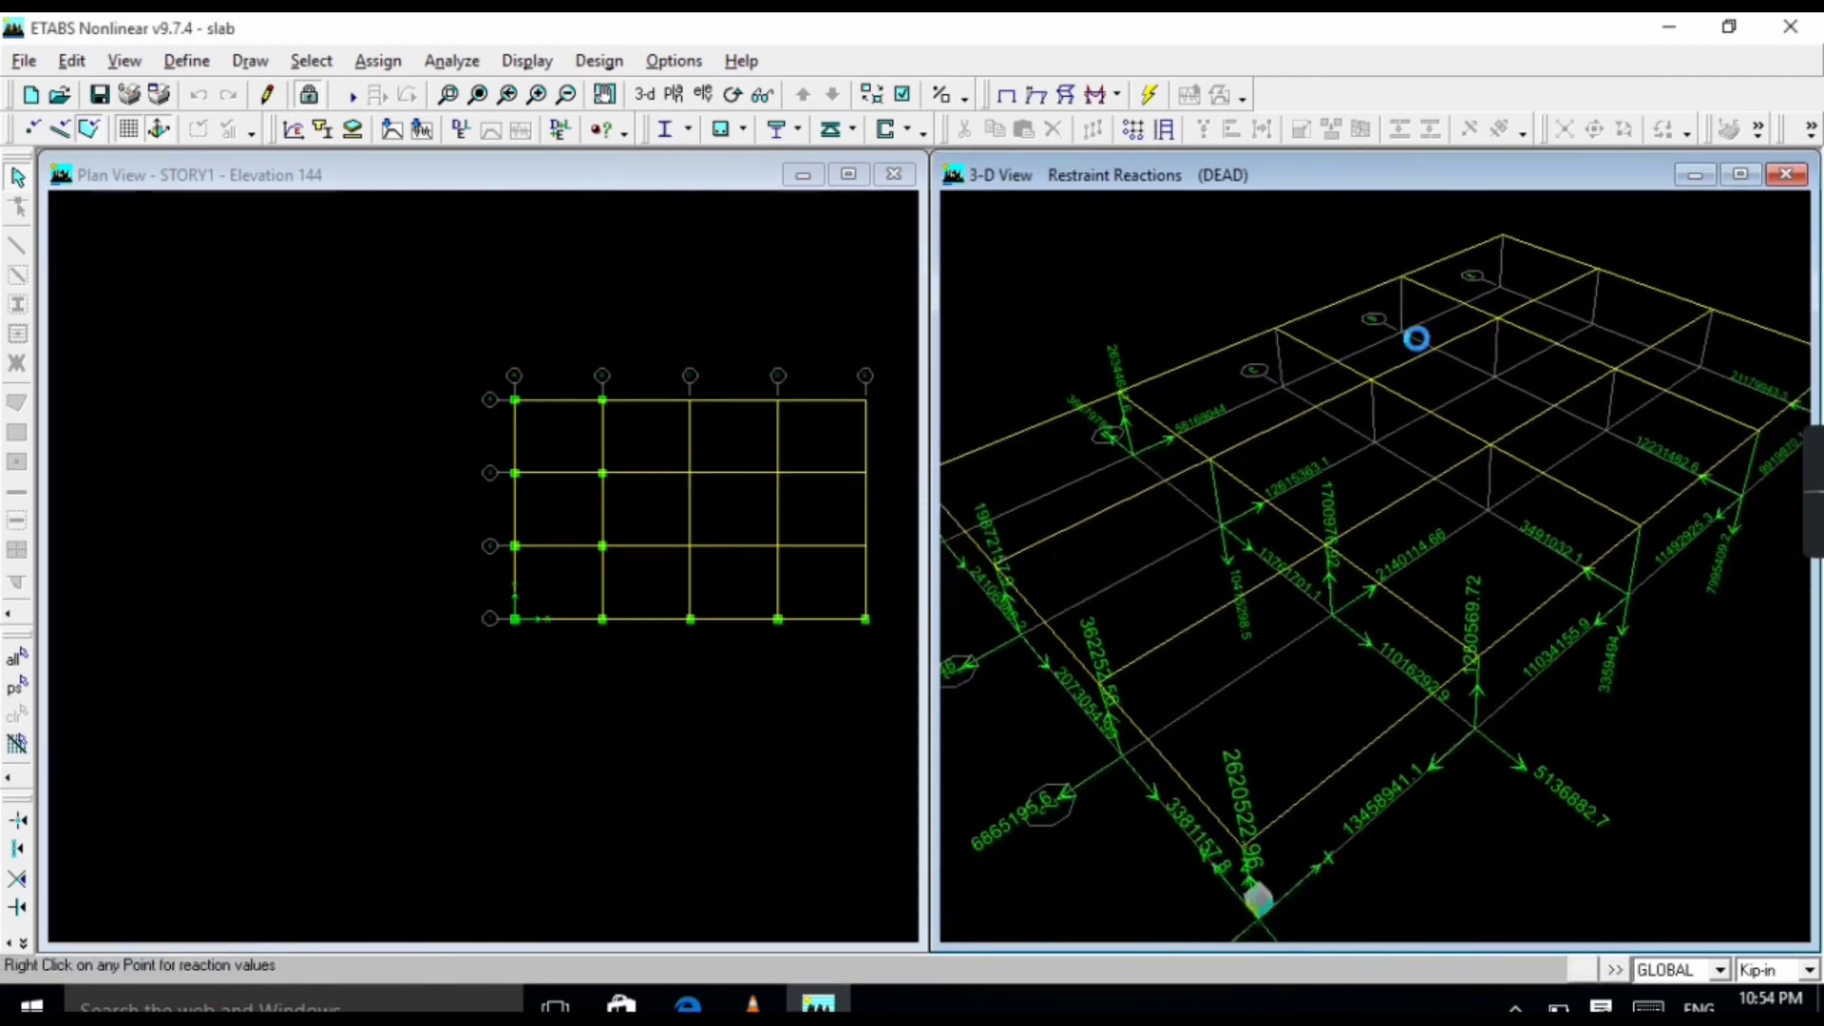
pyautogui.scroll(-5, 1416, 338)
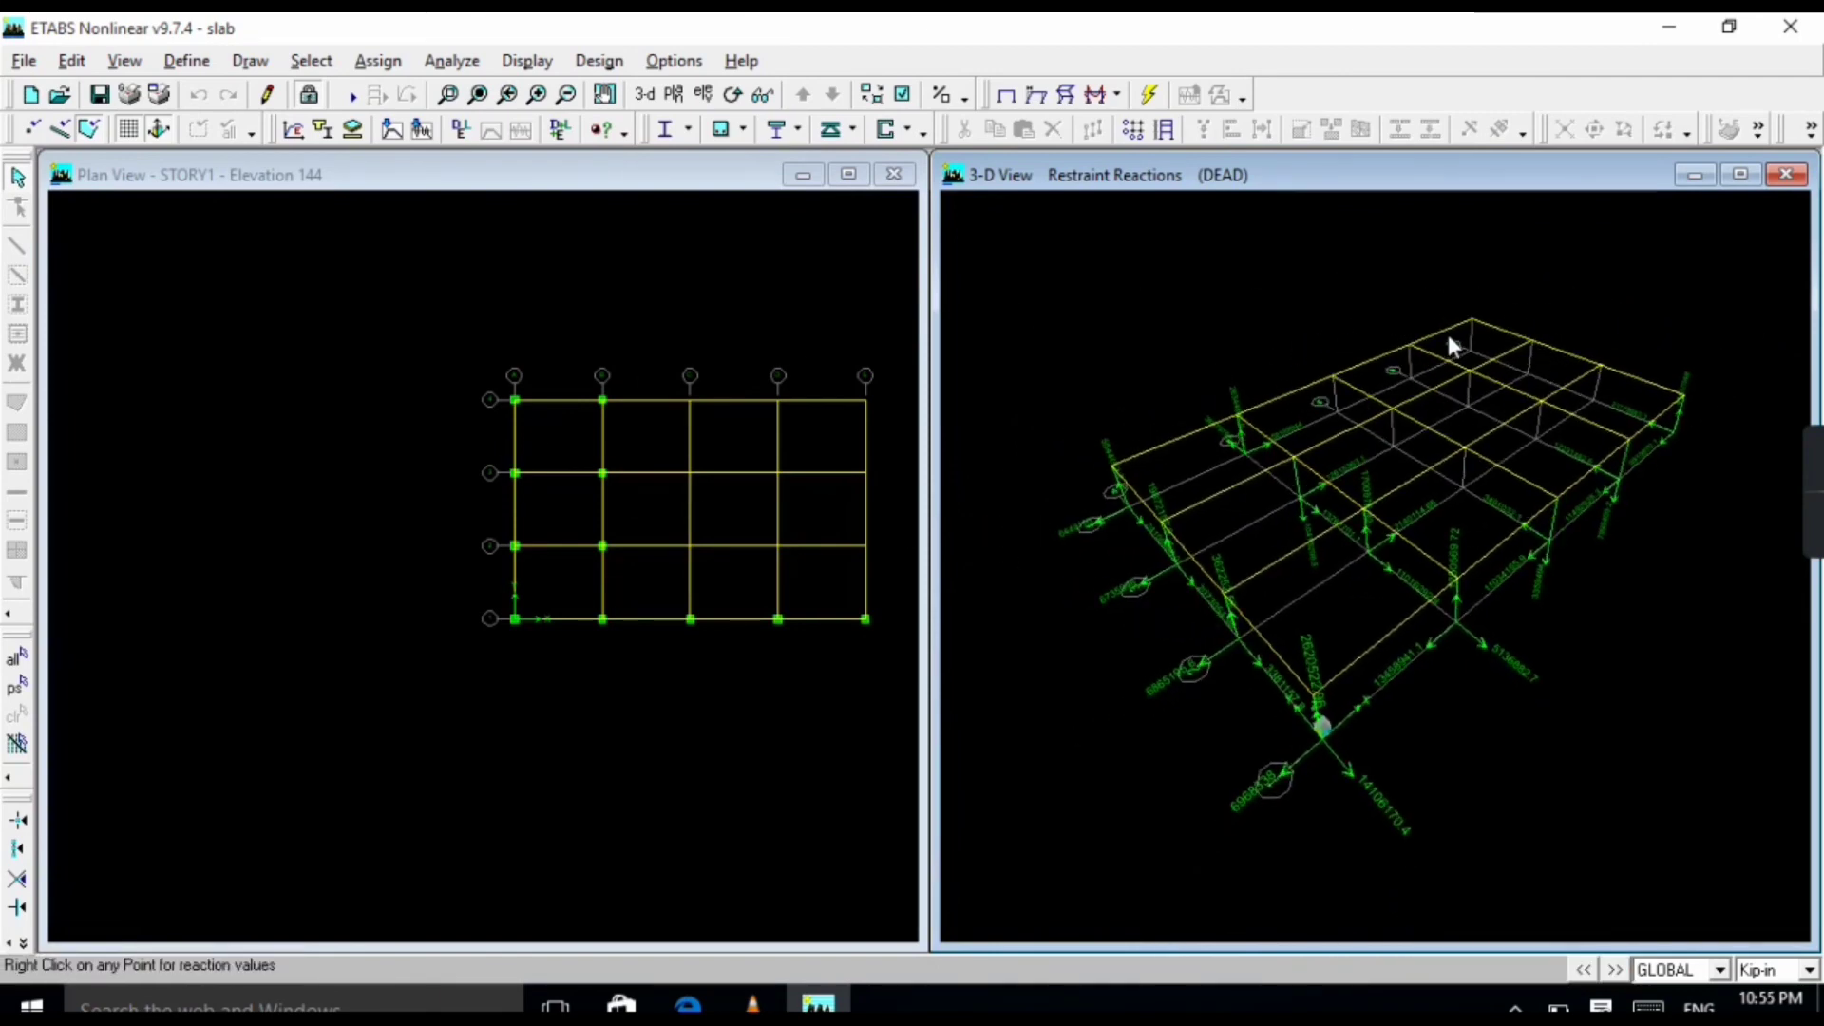
pyautogui.scroll(4, 1448, 335)
pyautogui.scroll(3, 1434, 380)
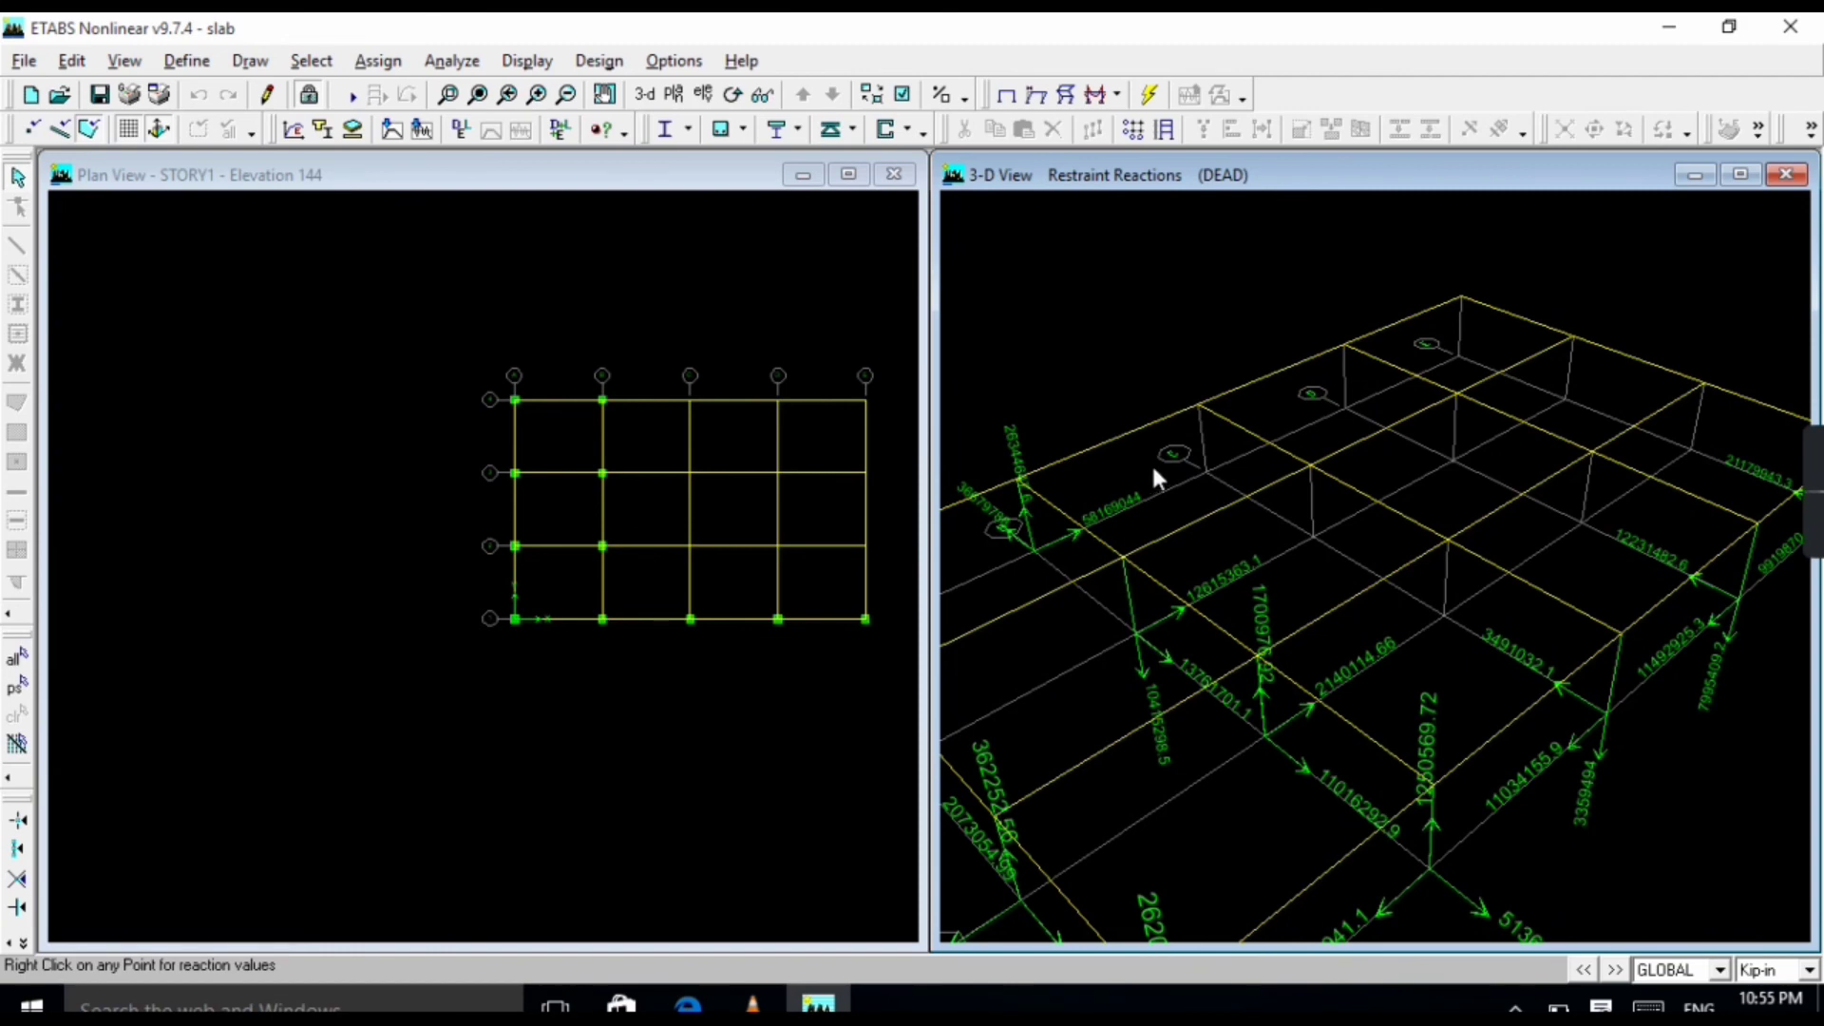
pyautogui.scroll(-4, 1268, 470)
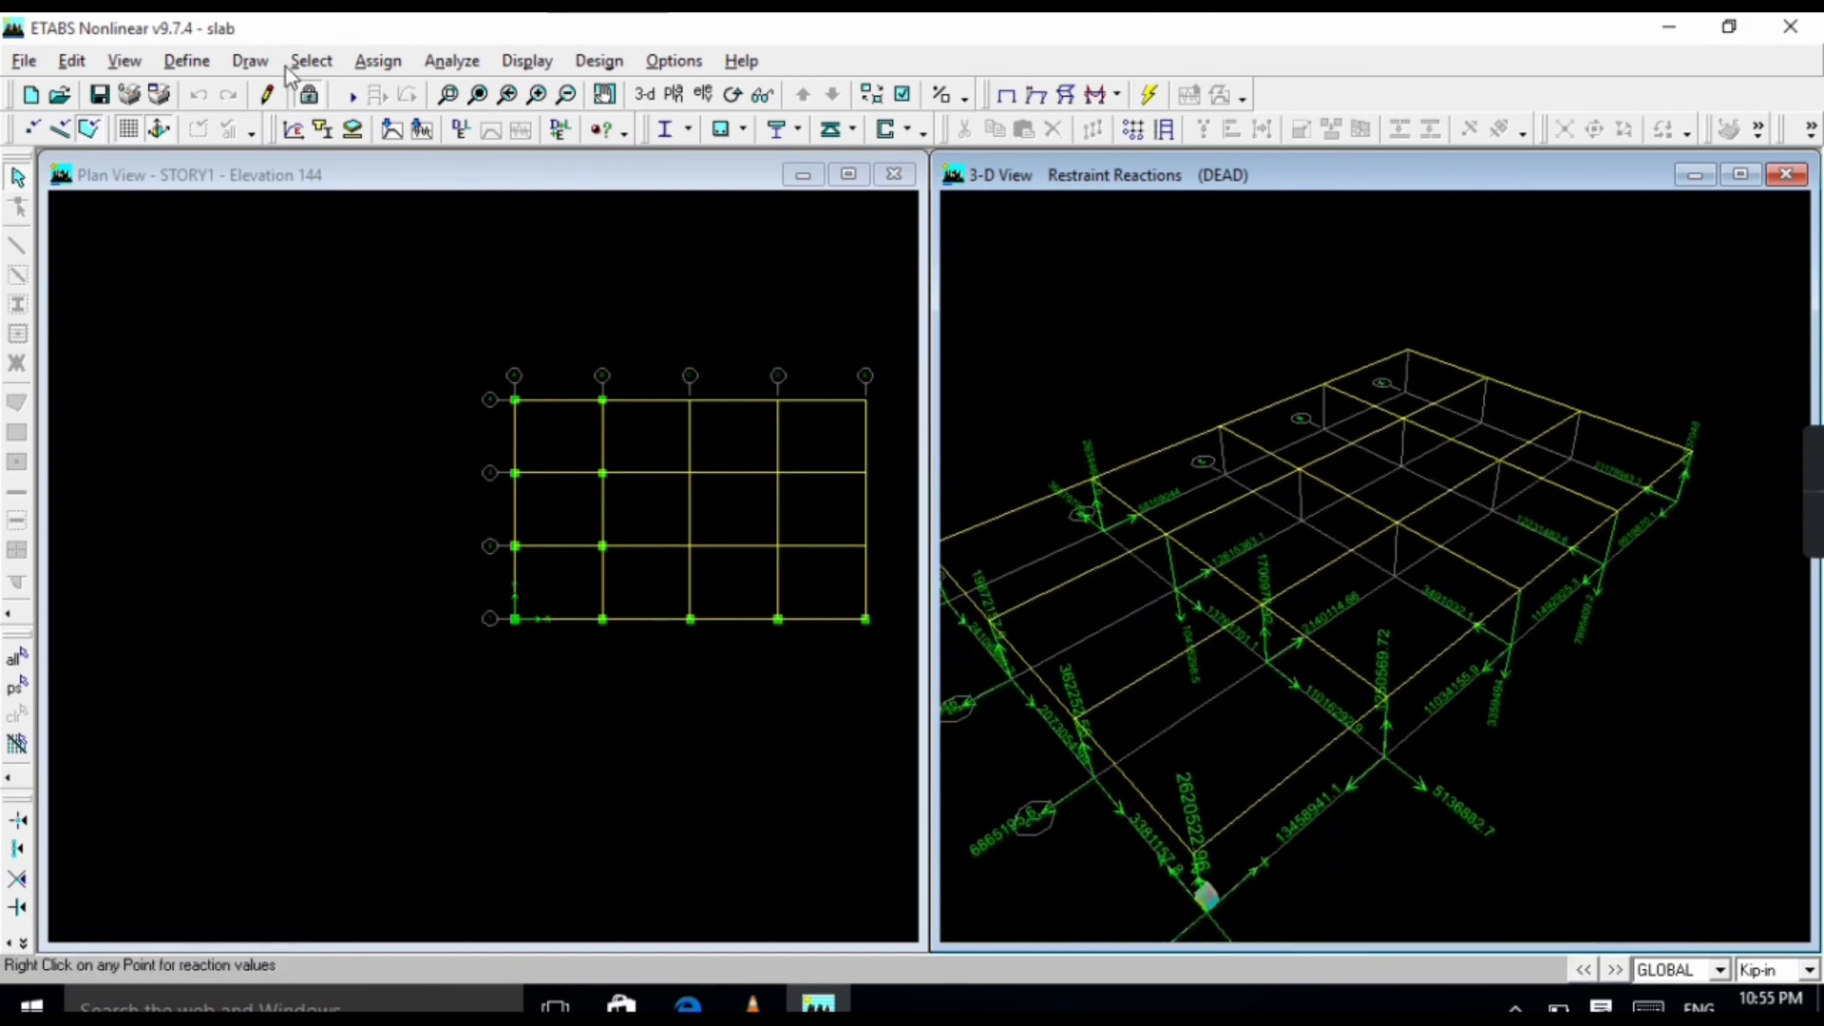
# Display the filled Shear 2-2 diagram of the frames for DEAD Static Load and examine the beams and columns near grid B.
pyautogui.click(537, 67)
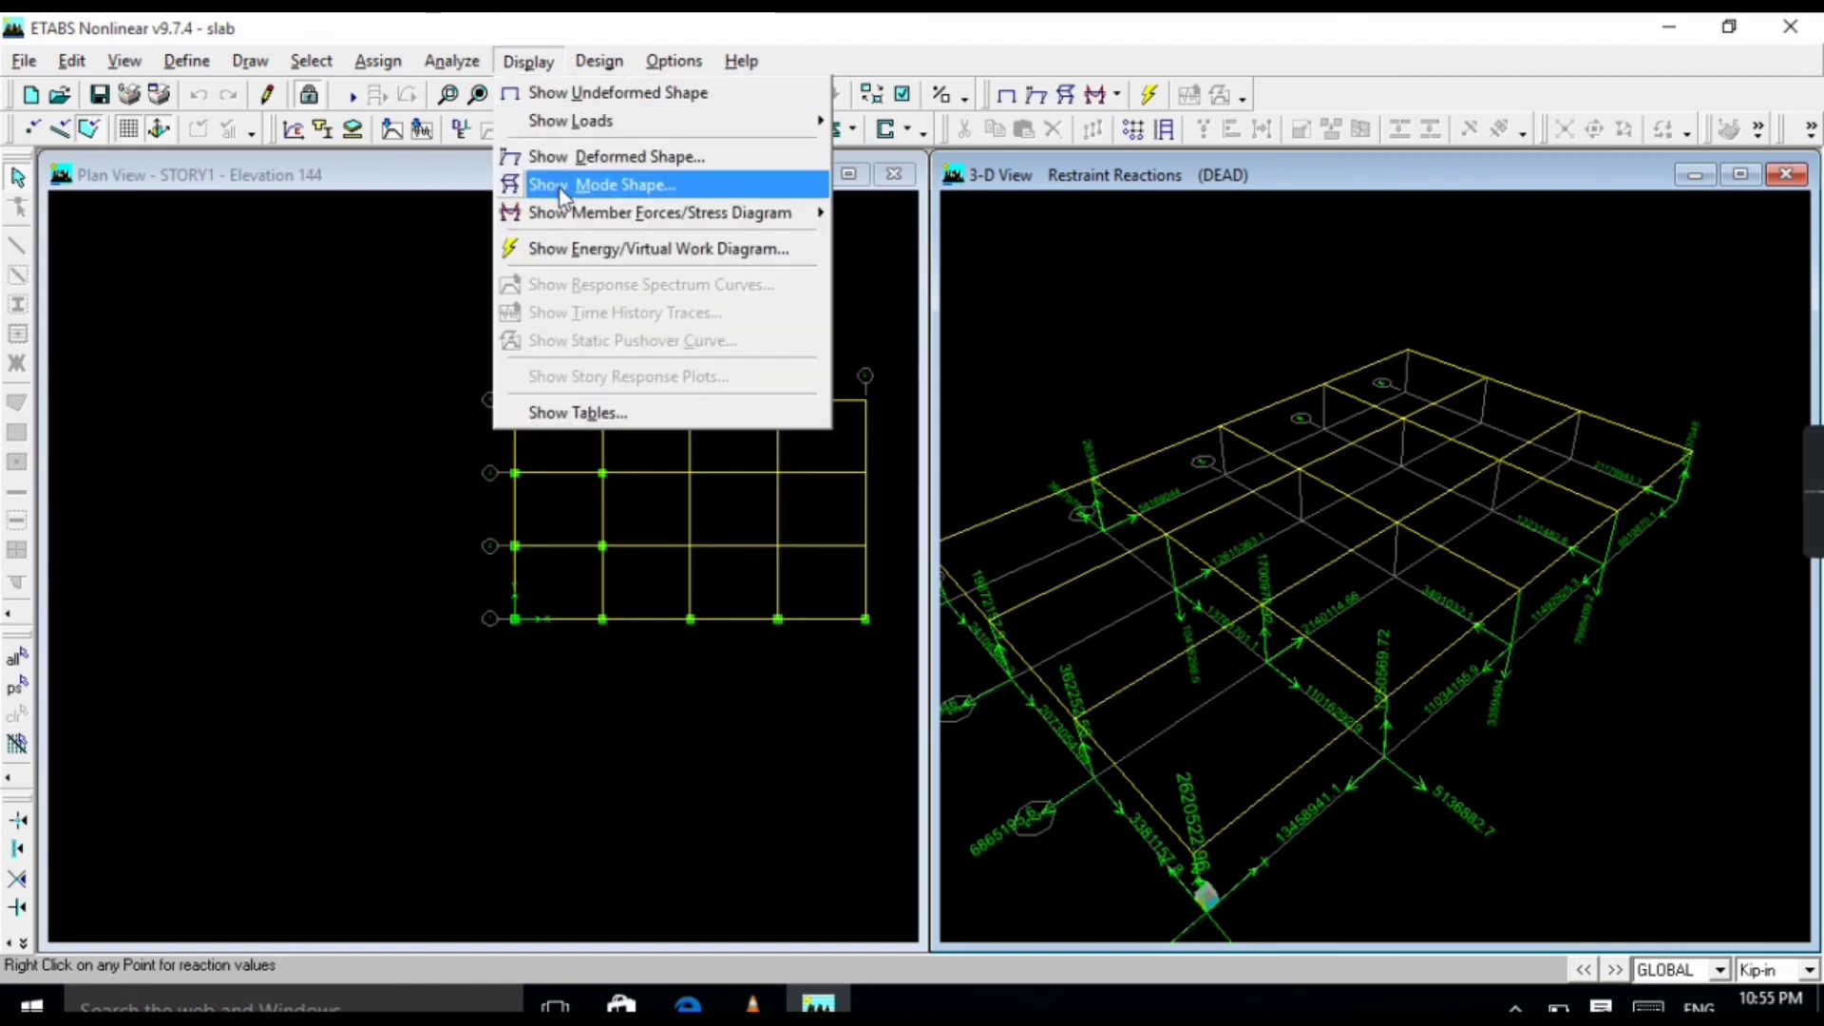
pyautogui.moveTo(567, 226)
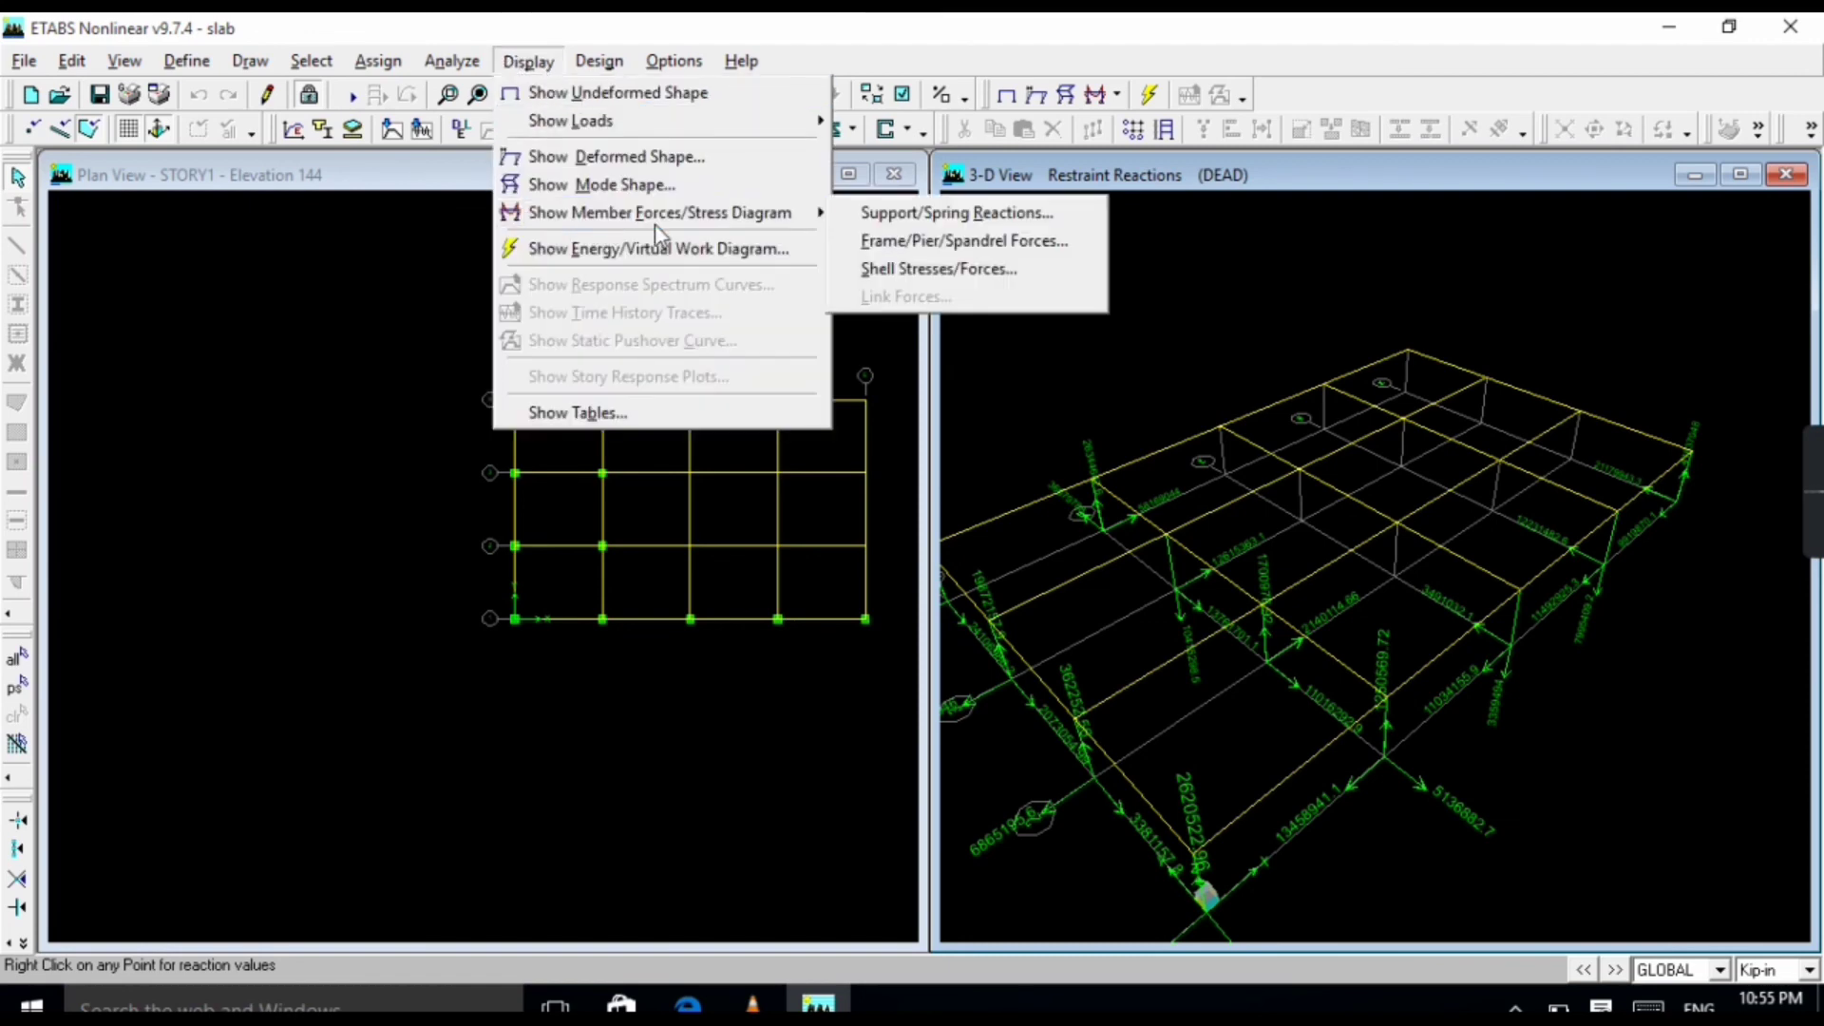
pyautogui.moveTo(700, 226)
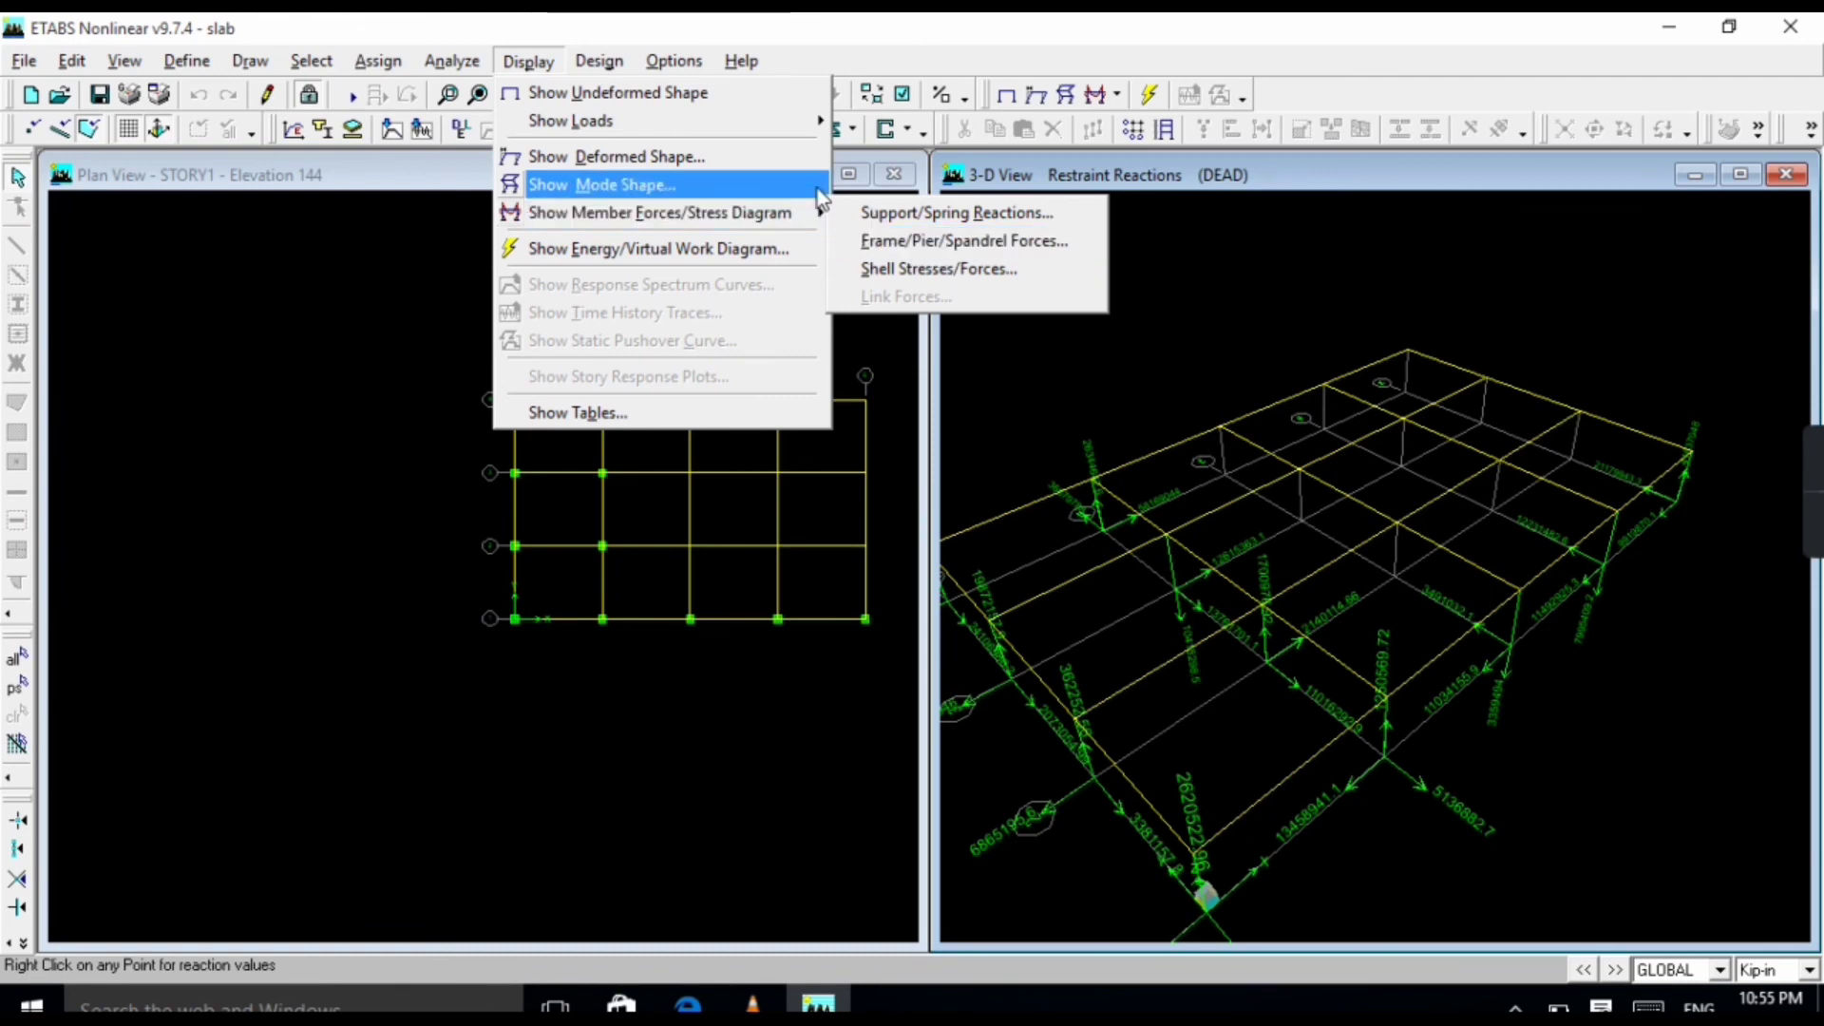
pyautogui.click(955, 245)
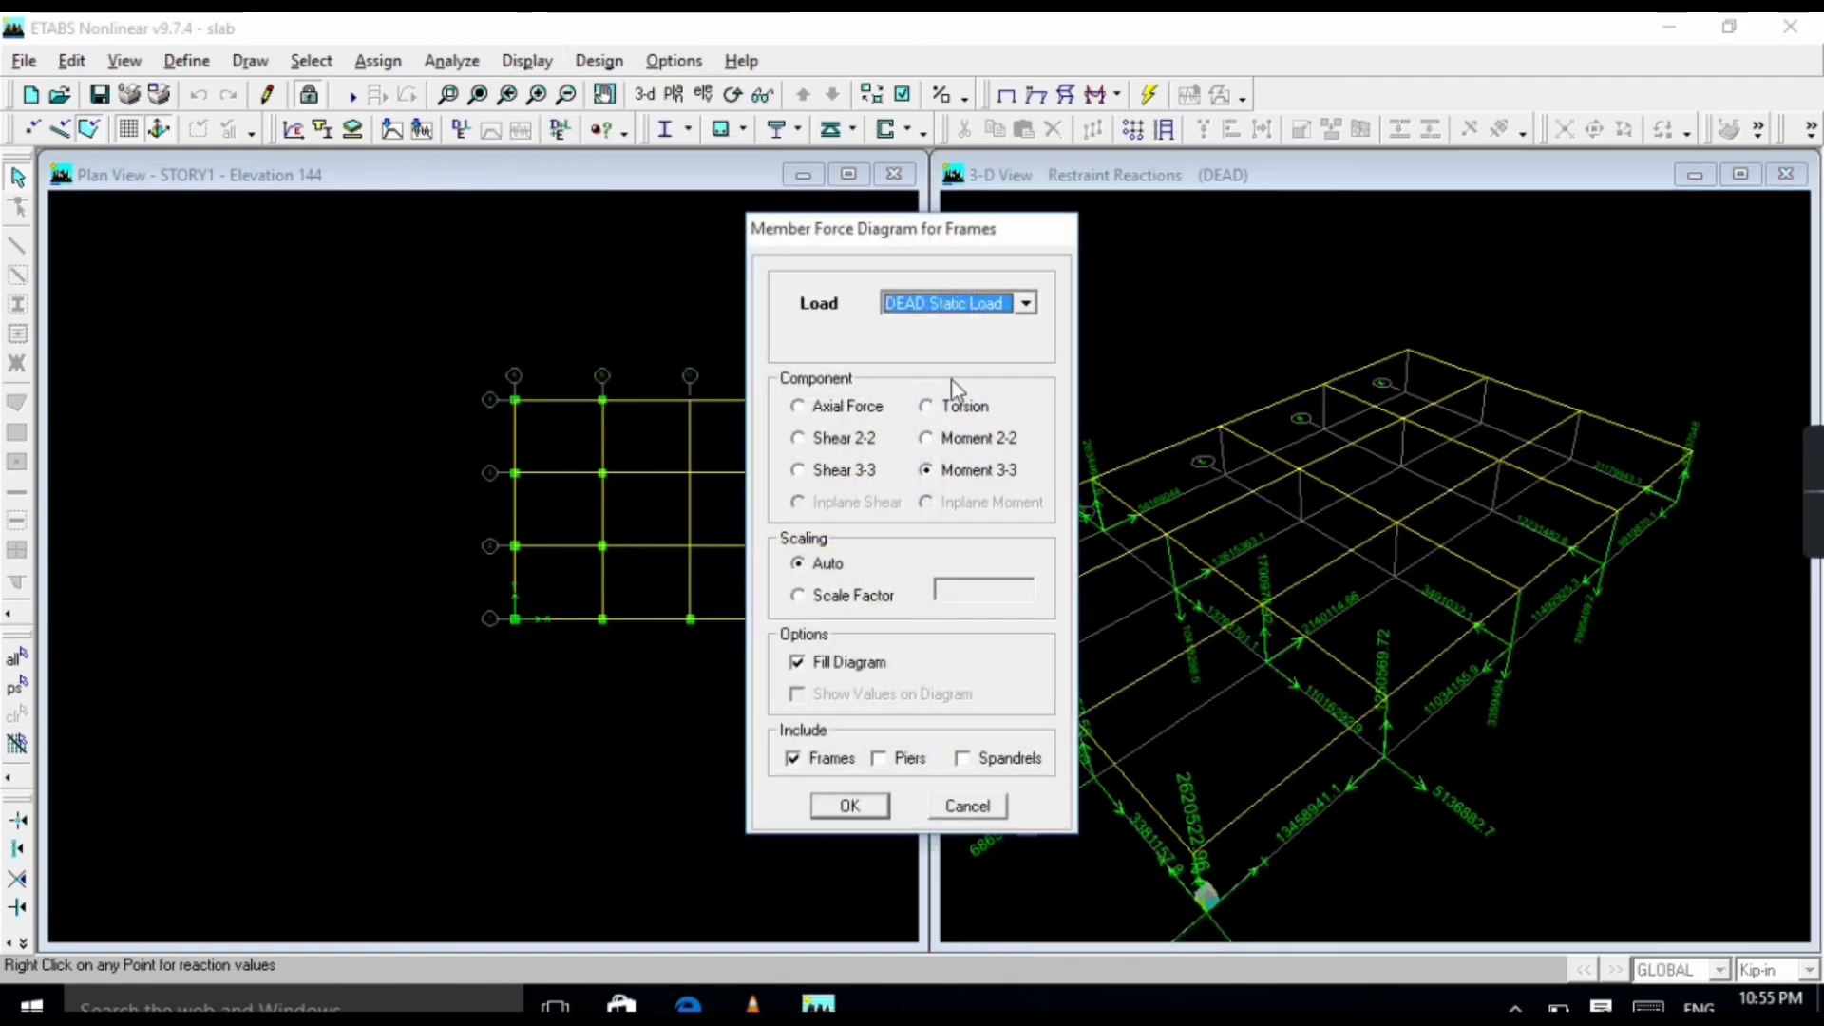
pyautogui.click(813, 443)
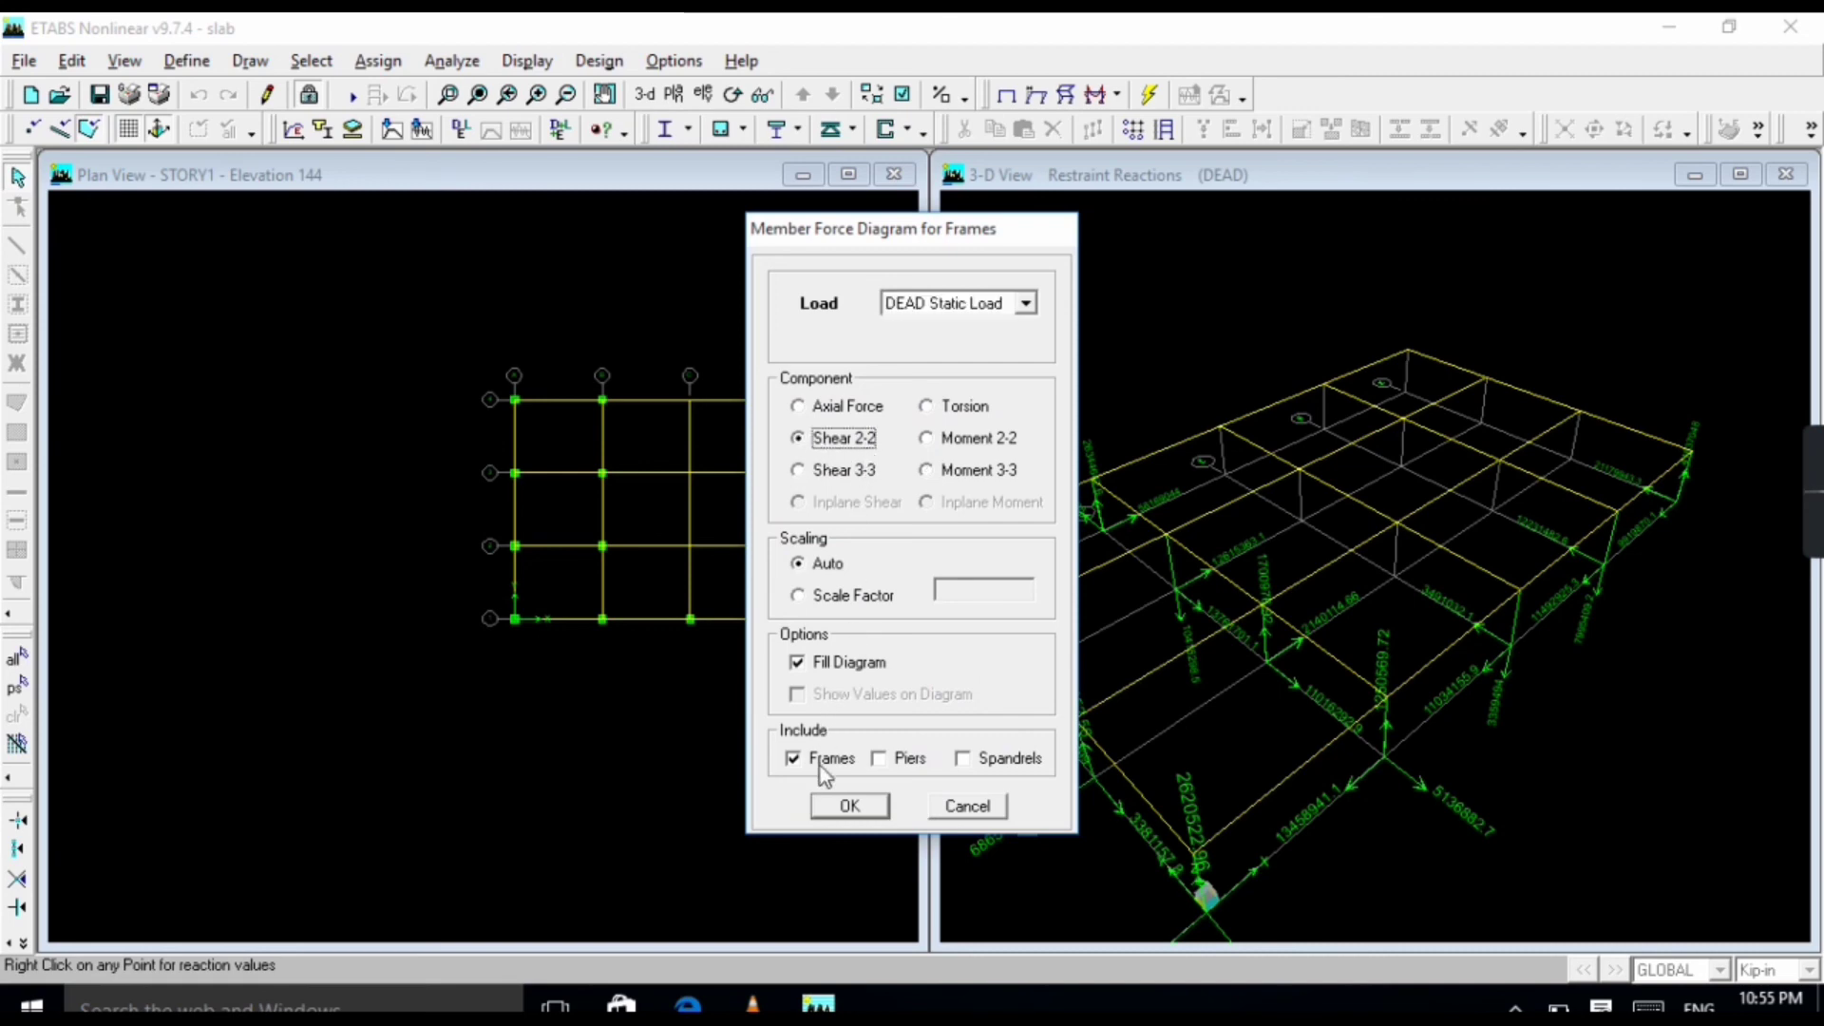
pyautogui.click(836, 807)
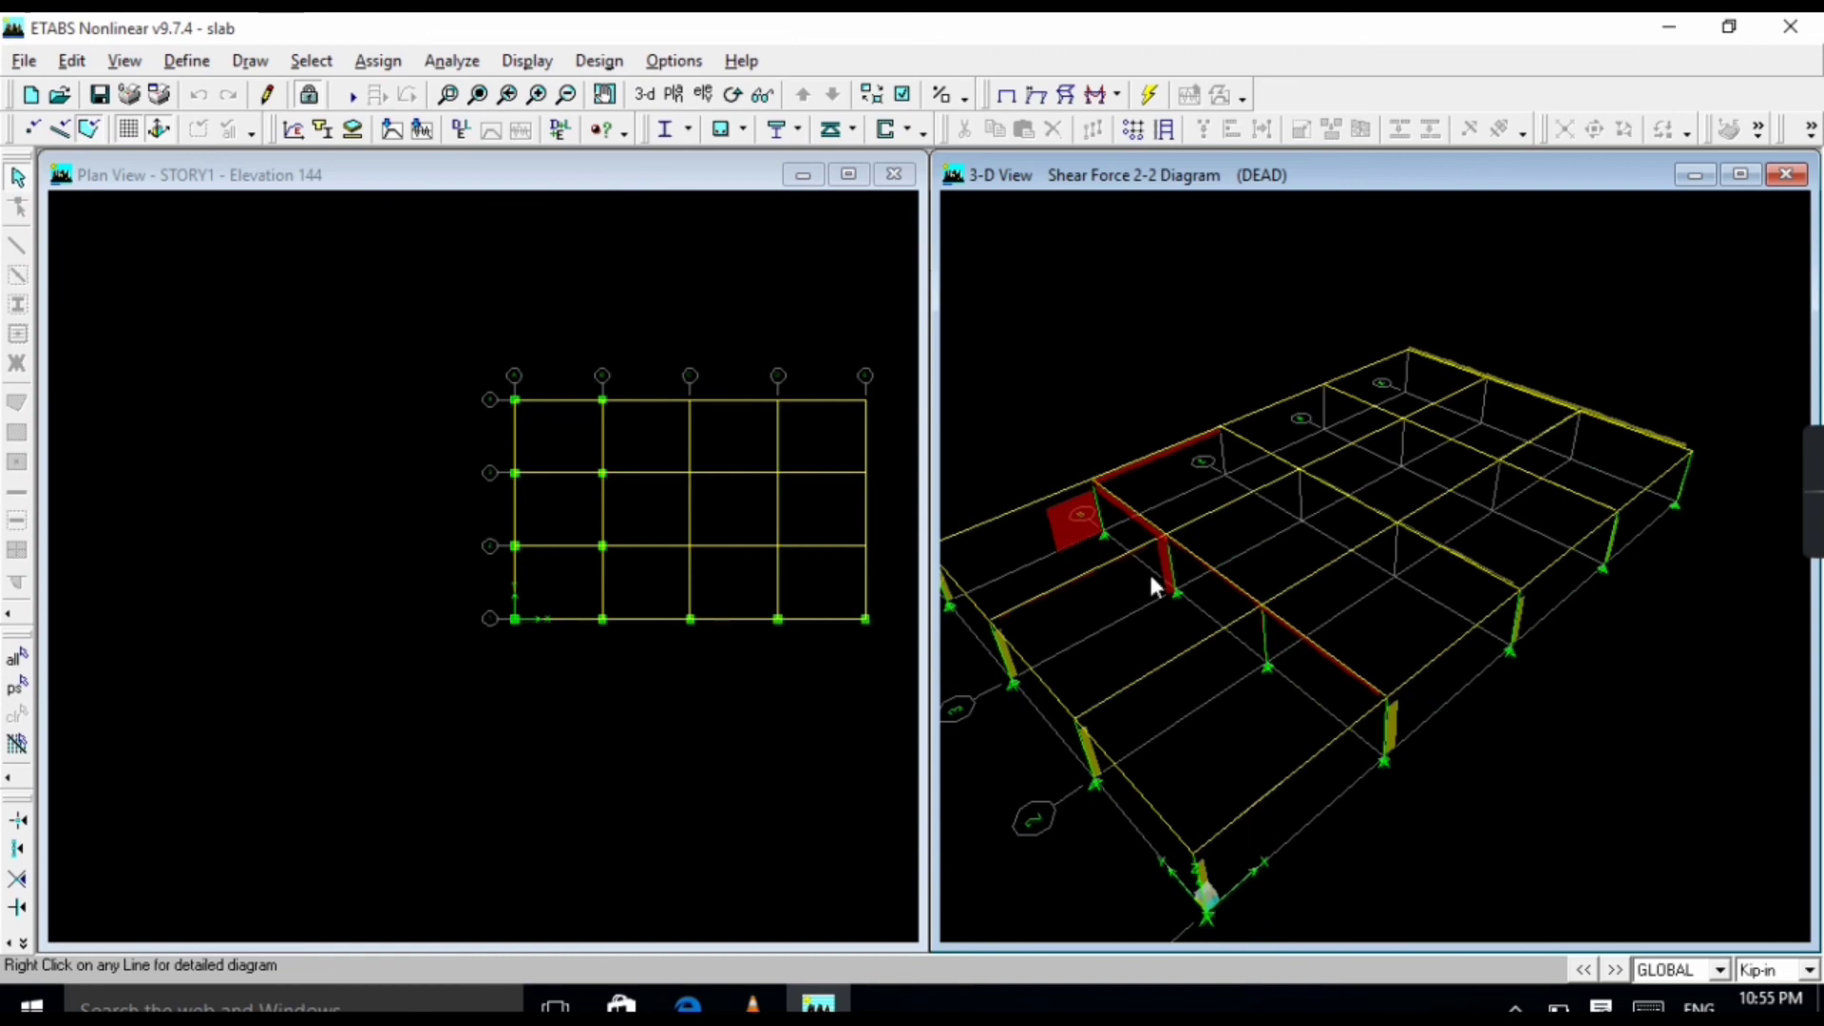
pyautogui.scroll(-2, 1154, 570)
pyautogui.scroll(4, 1143, 542)
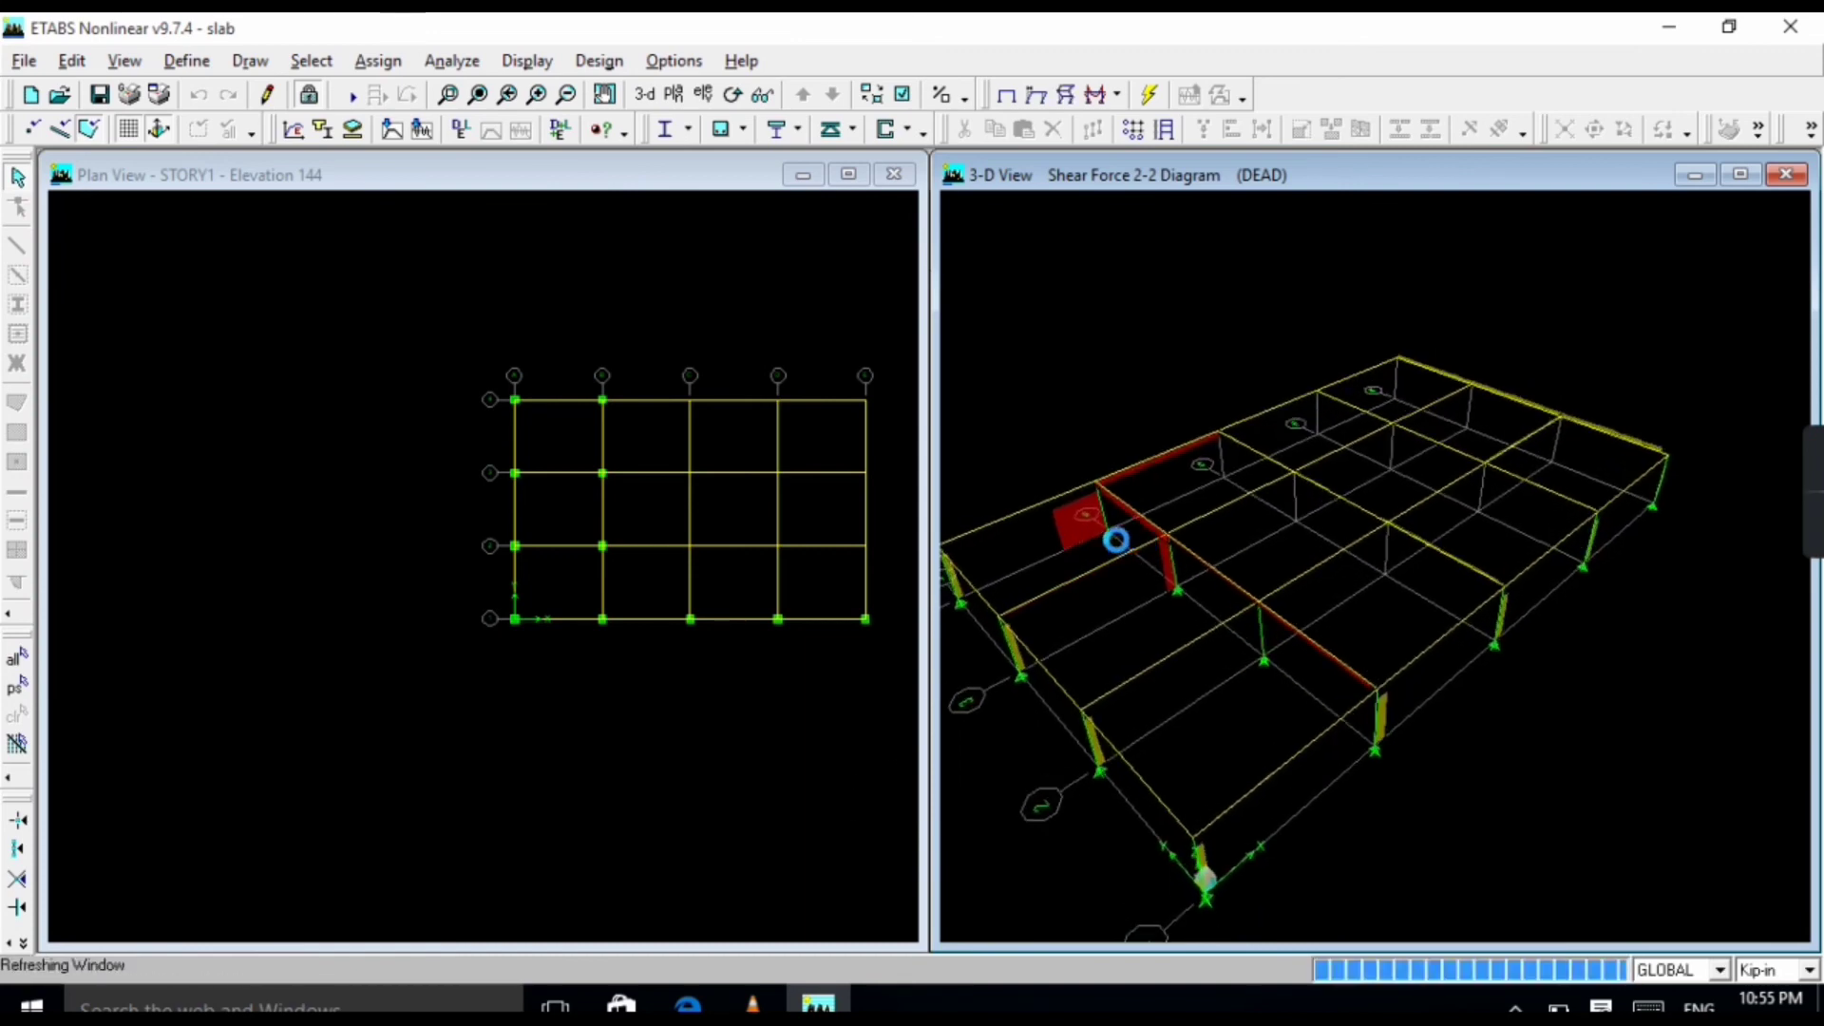
pyautogui.scroll(4, 1112, 549)
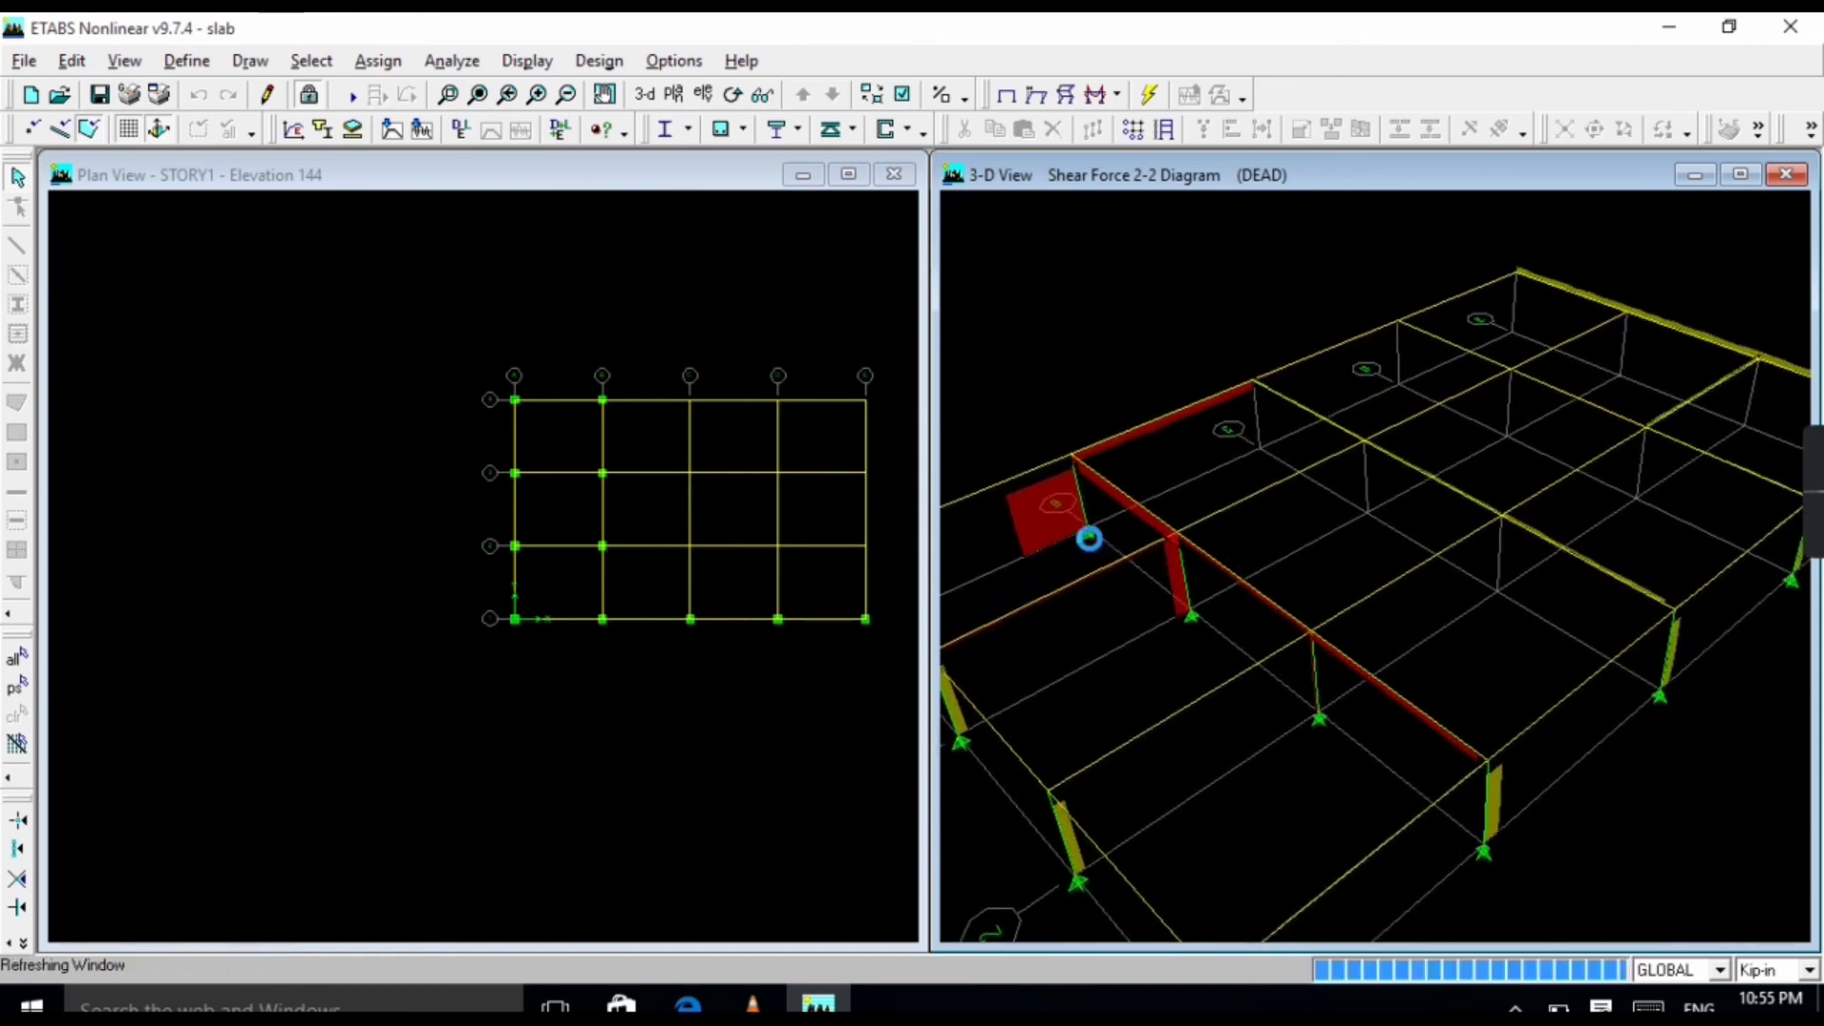
pyautogui.scroll(4, 1055, 496)
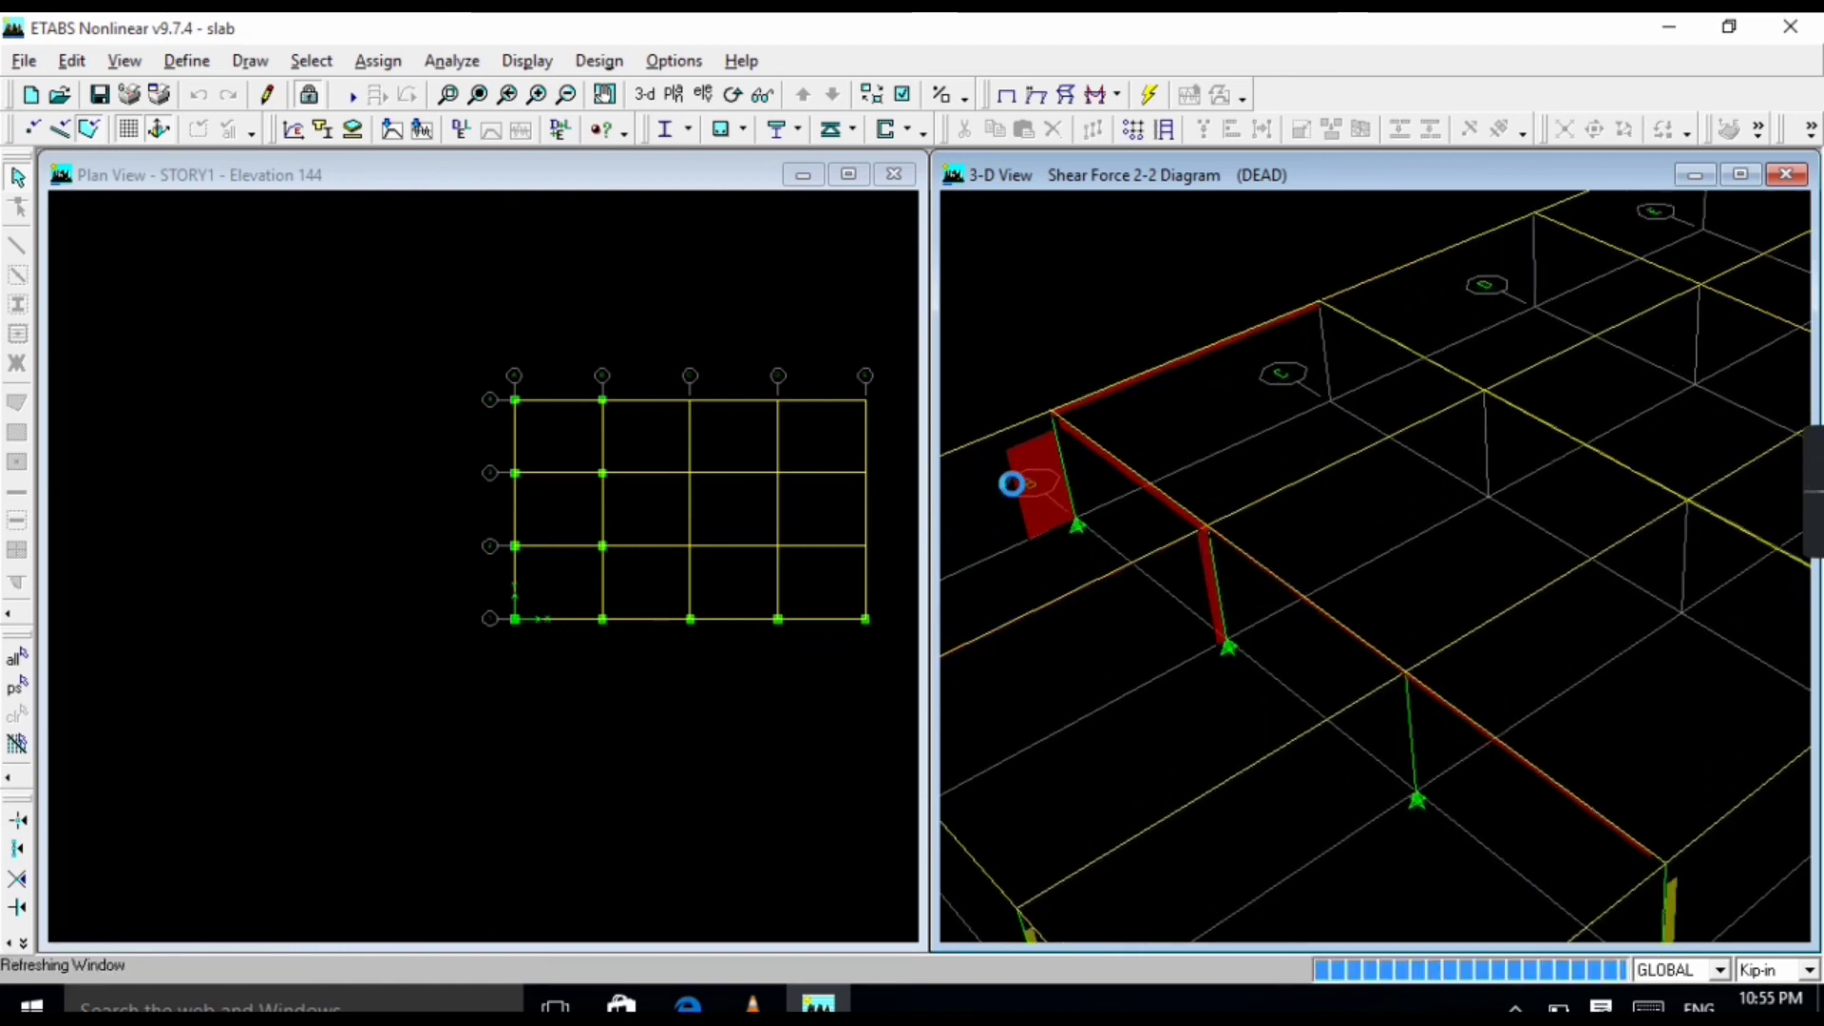
# Display elevation 1 in place of the 3-D view and examine the DEAD Shear 2-2 diagram along grids A to E.
pyautogui.scroll(-3, 1064, 480)
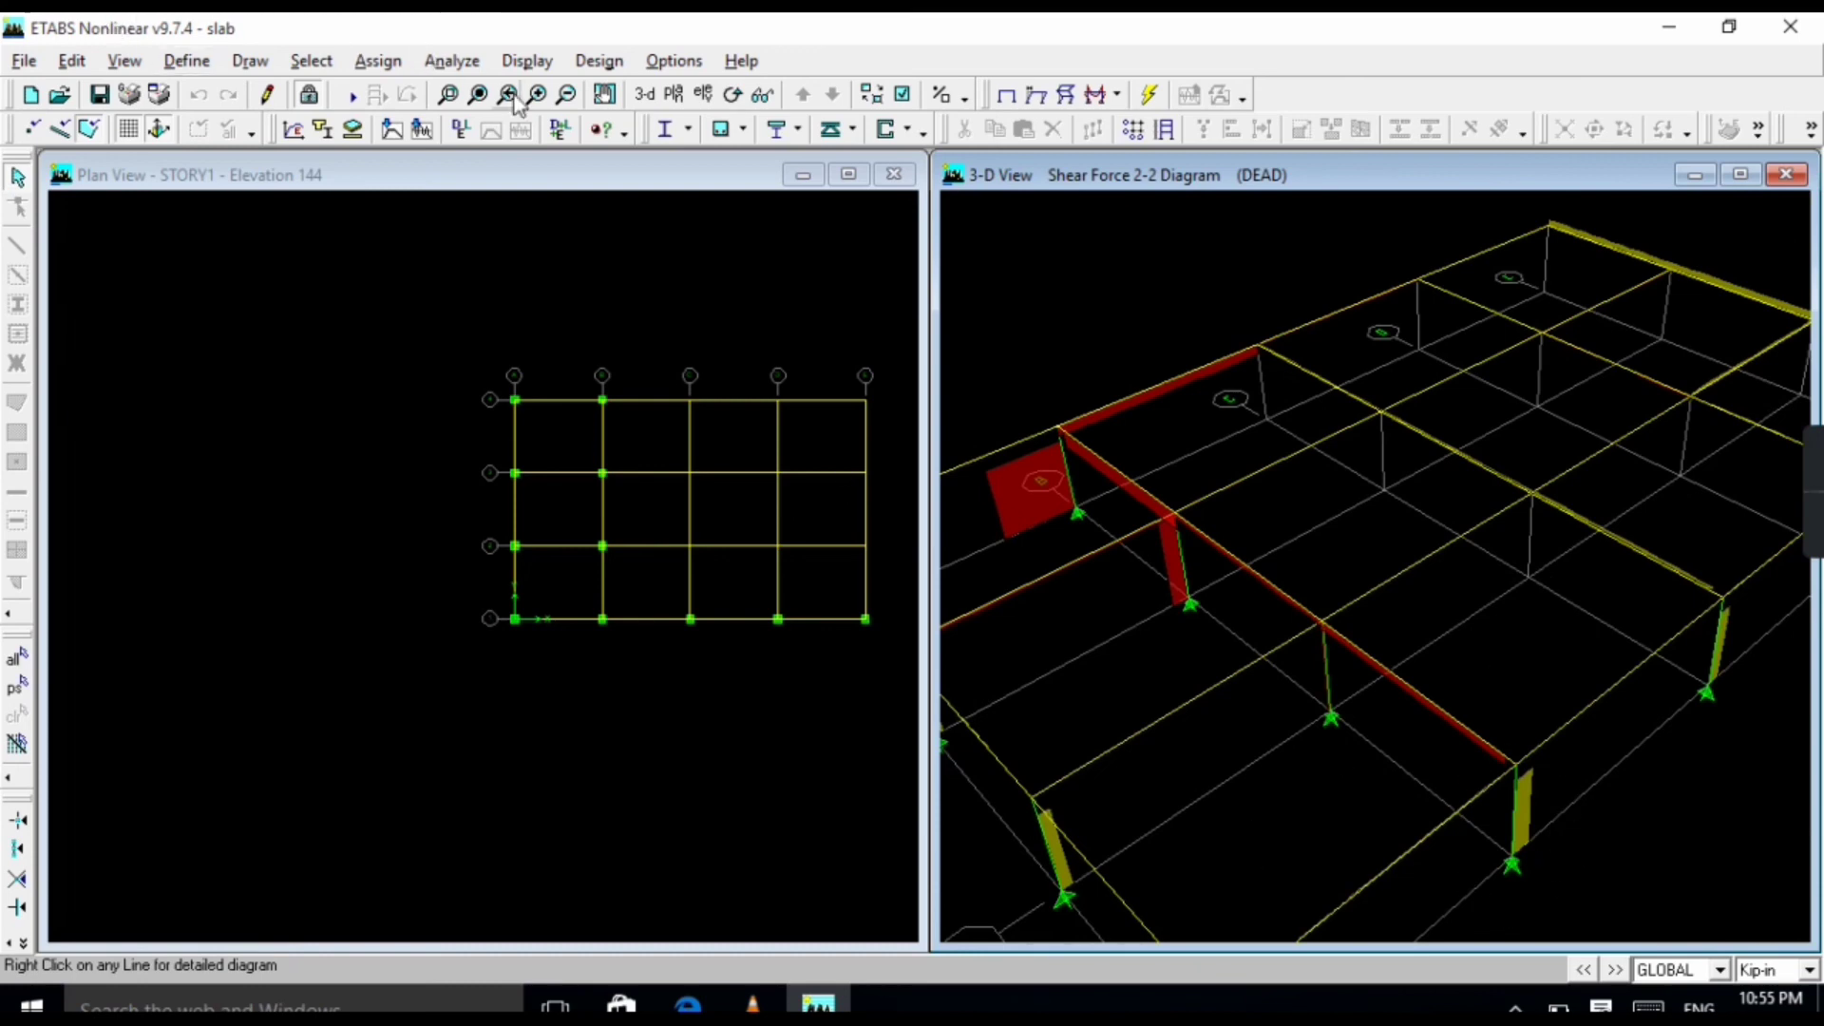
pyautogui.click(703, 94)
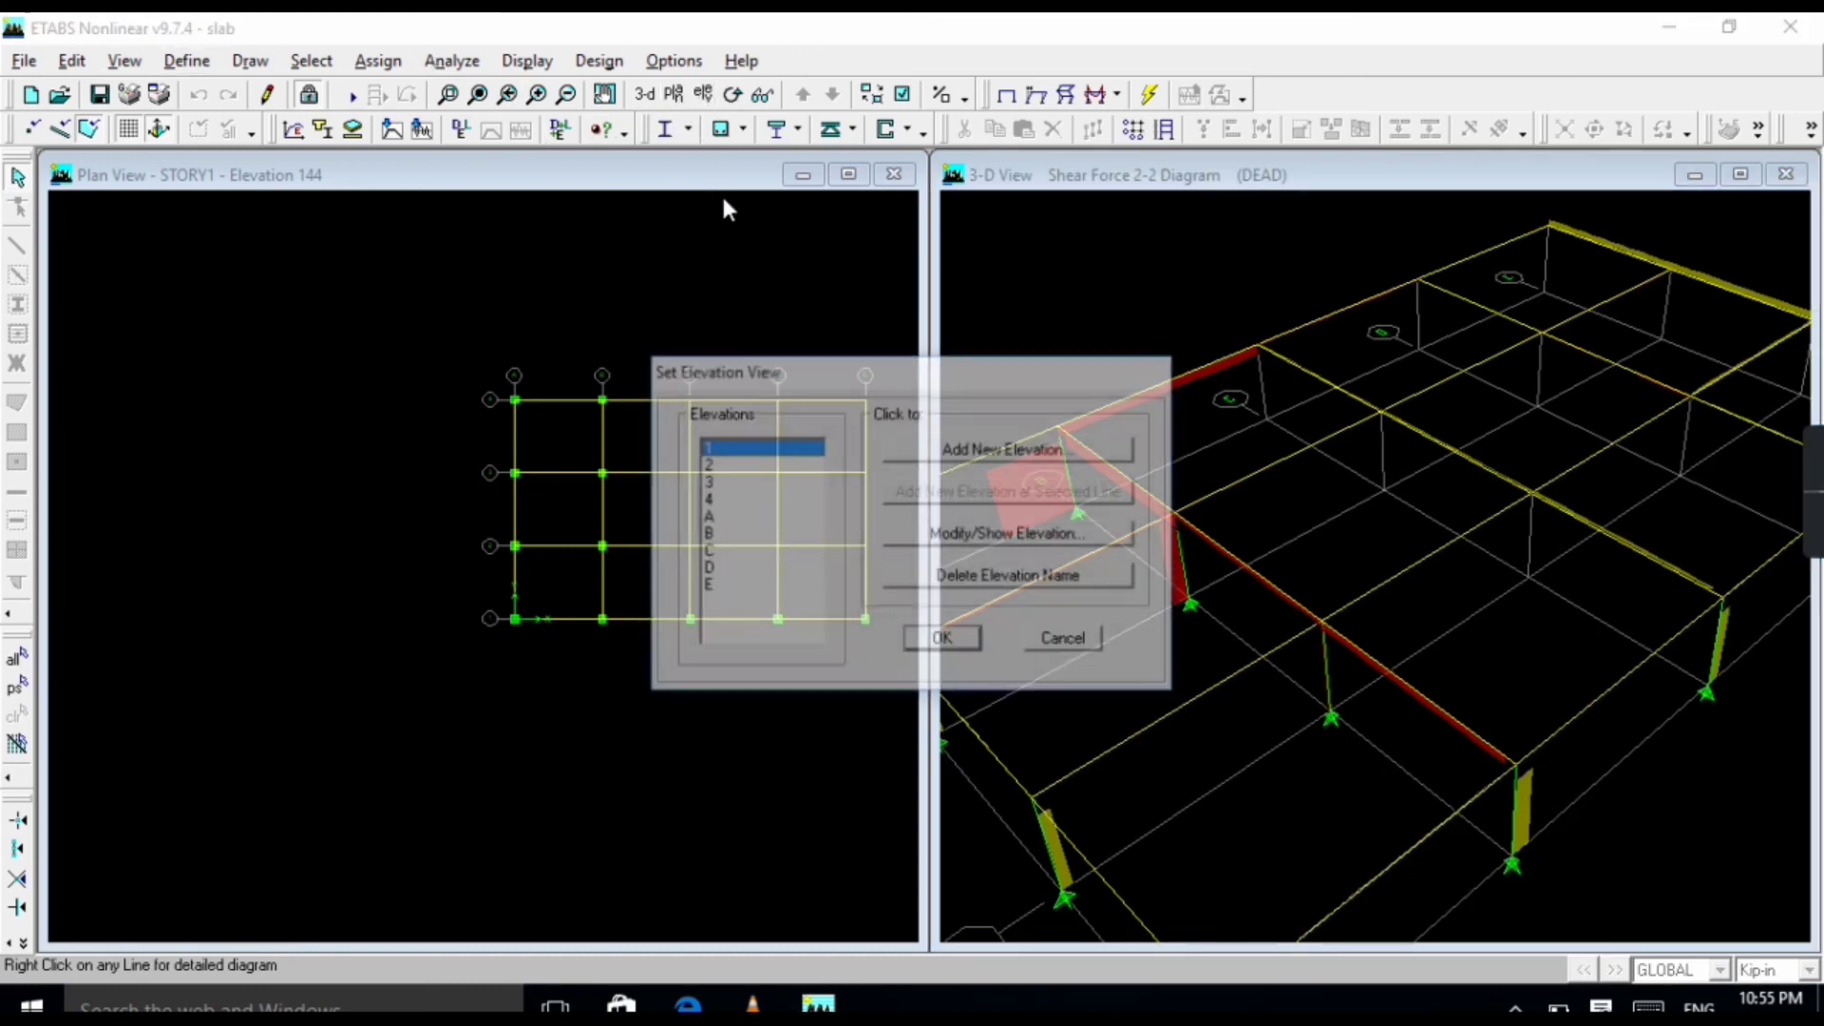
pyautogui.click(943, 640)
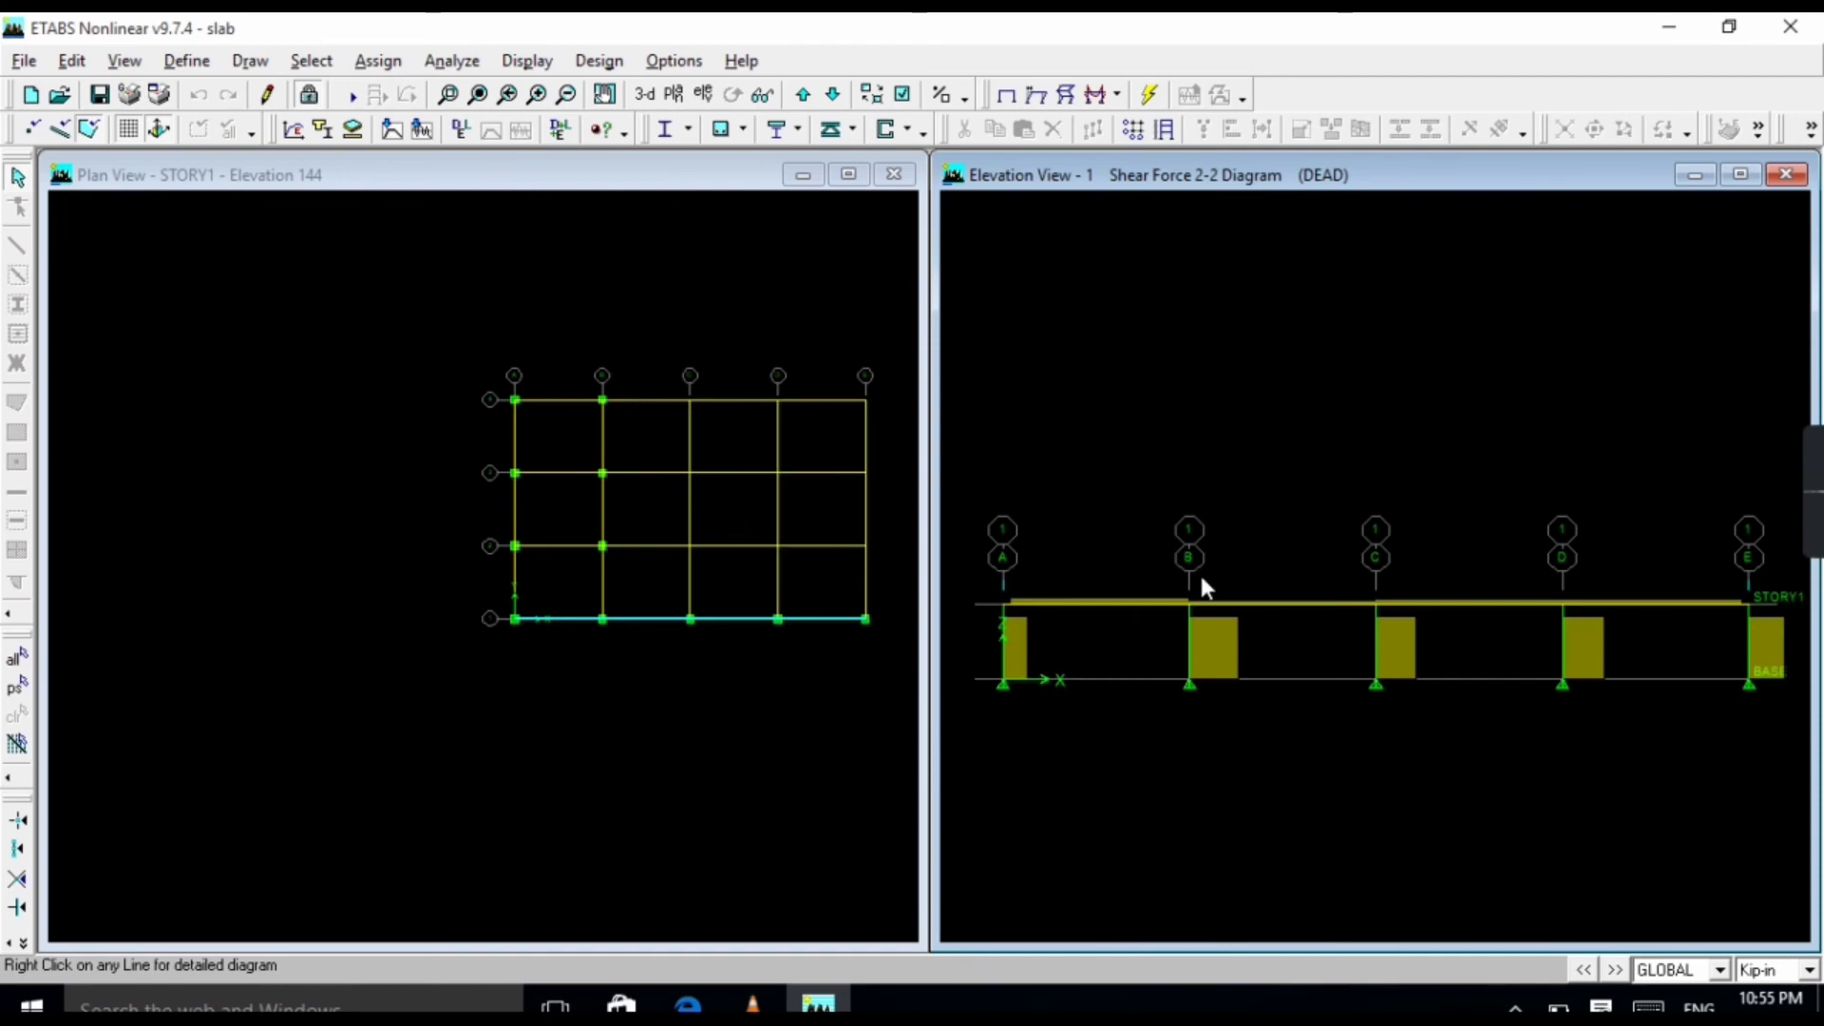
pyautogui.scroll(-2, 1180, 551)
pyautogui.scroll(2, 1141, 656)
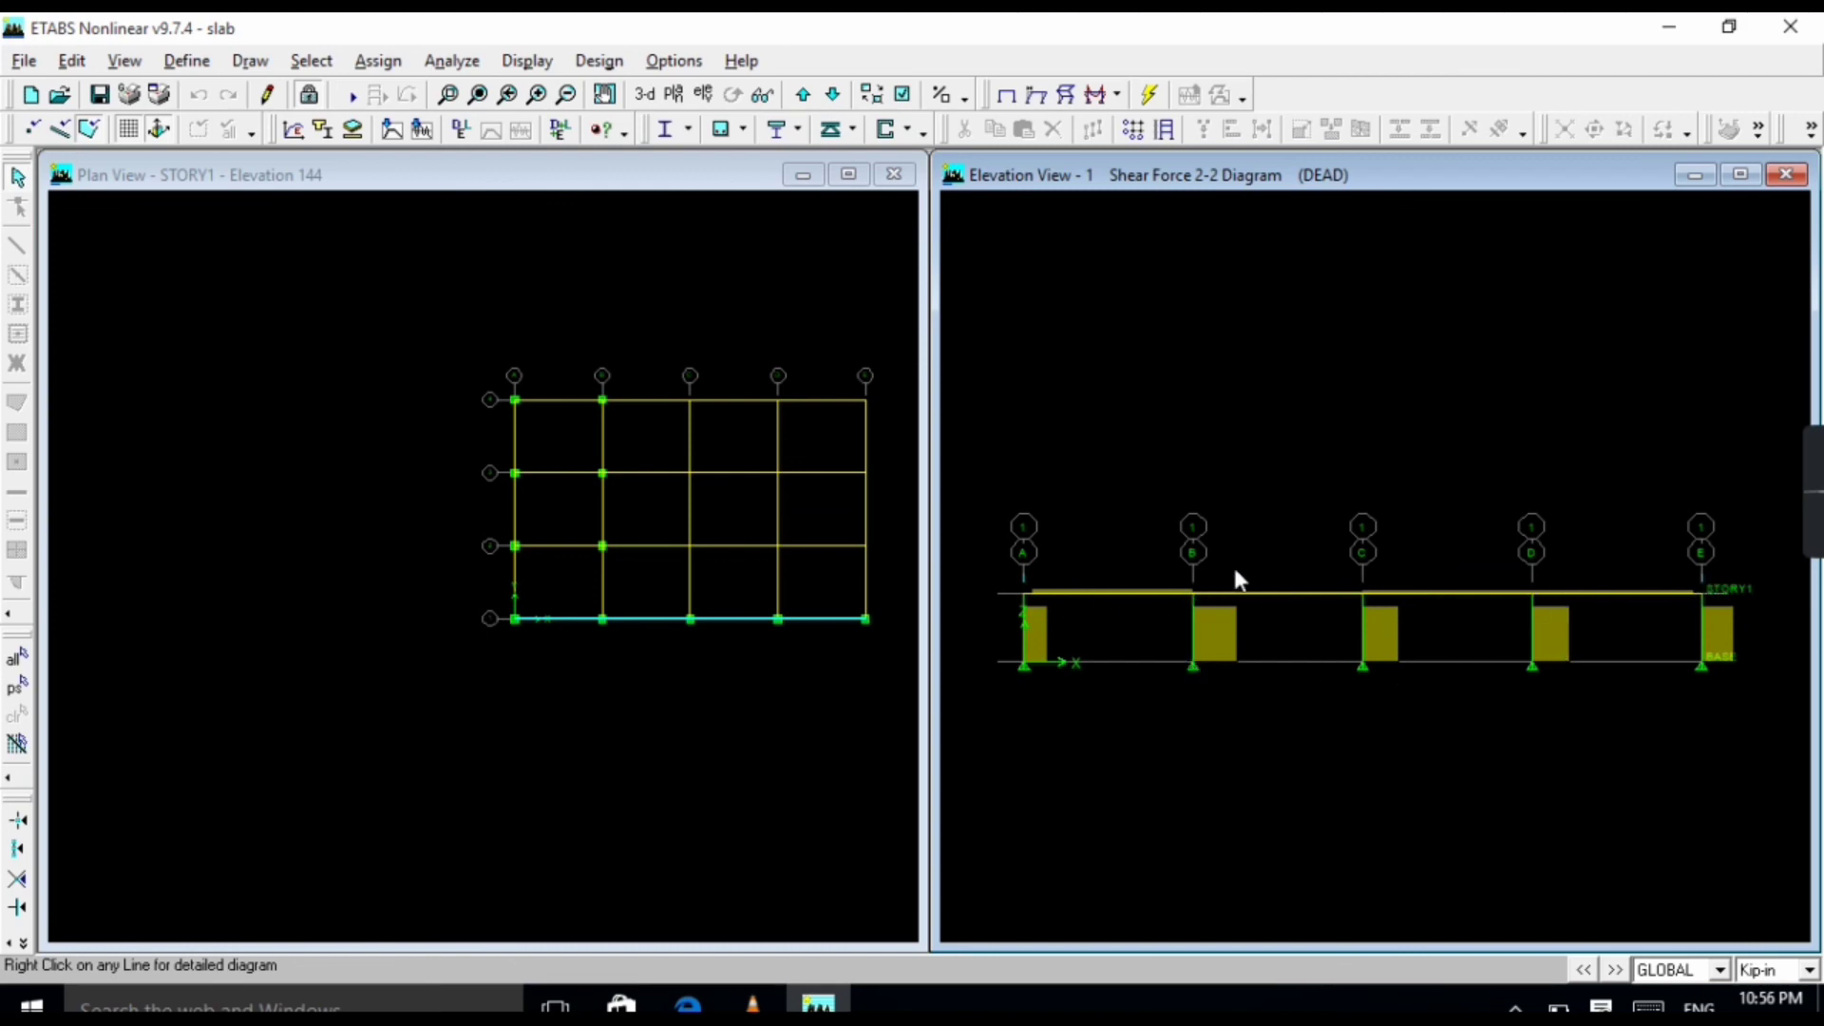
pyautogui.scroll(-3, 1001, 534)
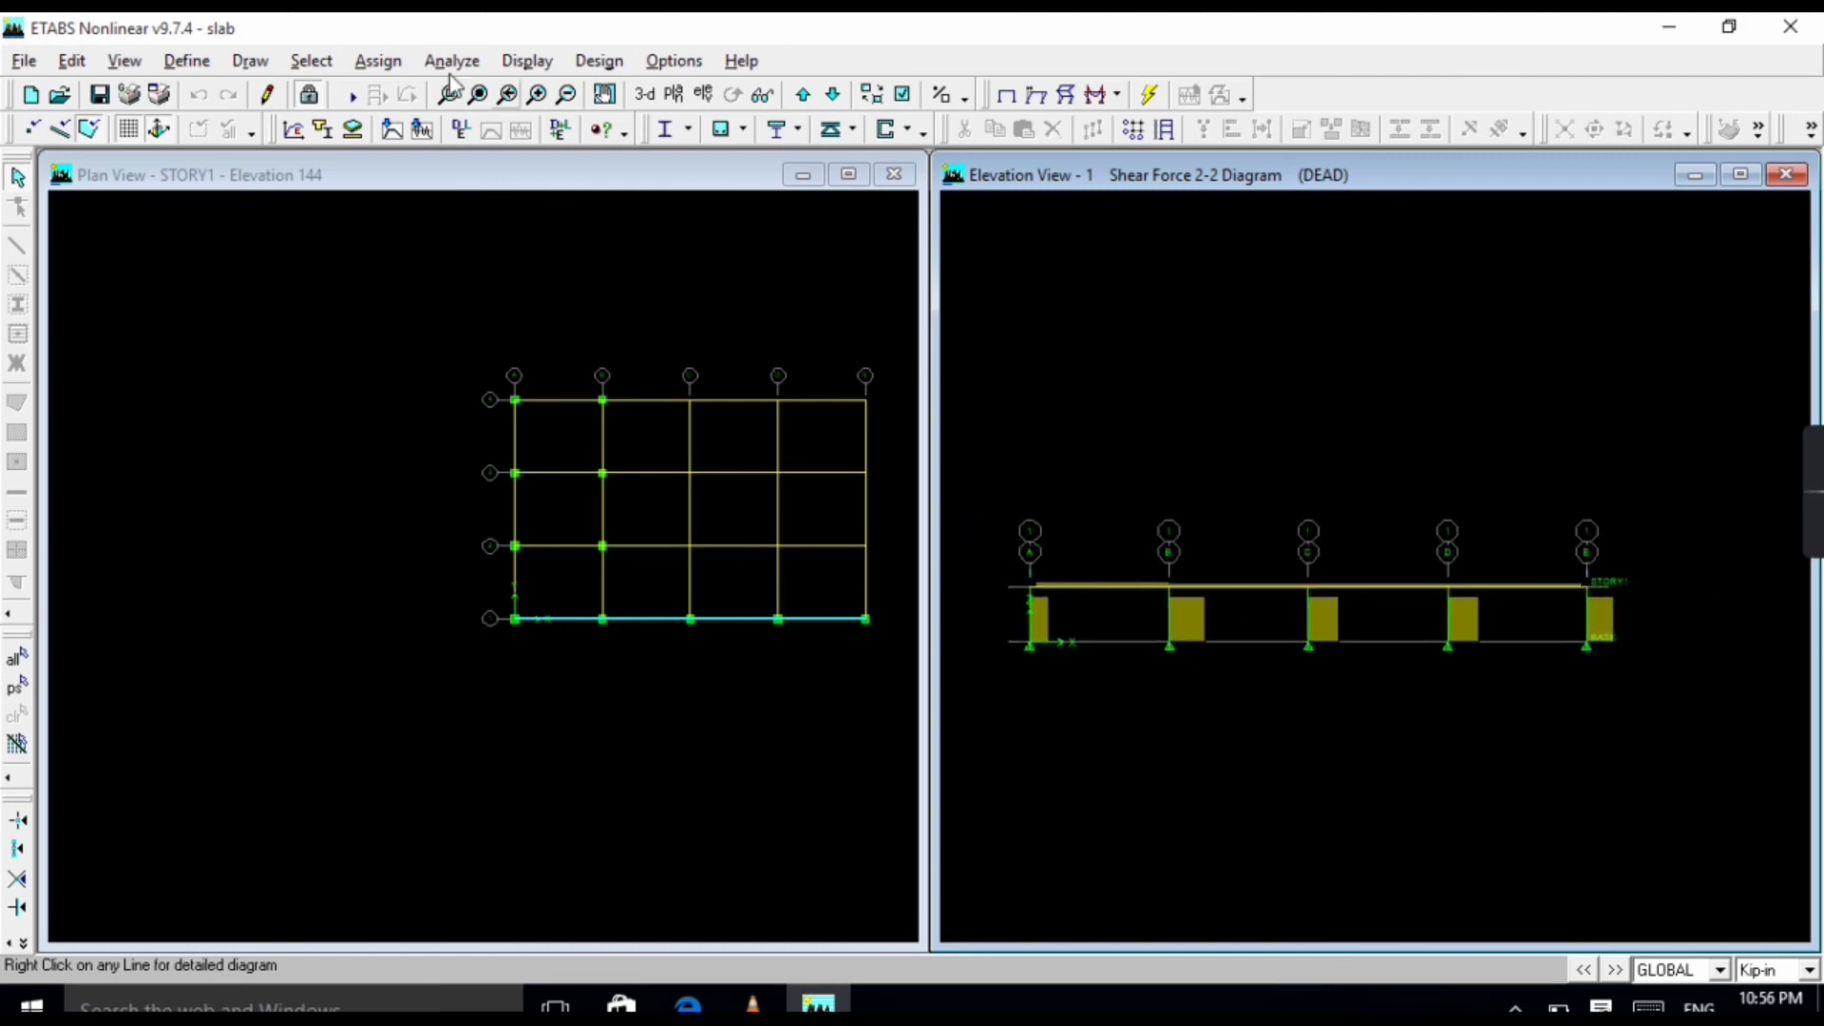
# Display the filled Moment 3-3 diagram of the frames for DEAD Static Load on elevation 1.
pyautogui.click(539, 66)
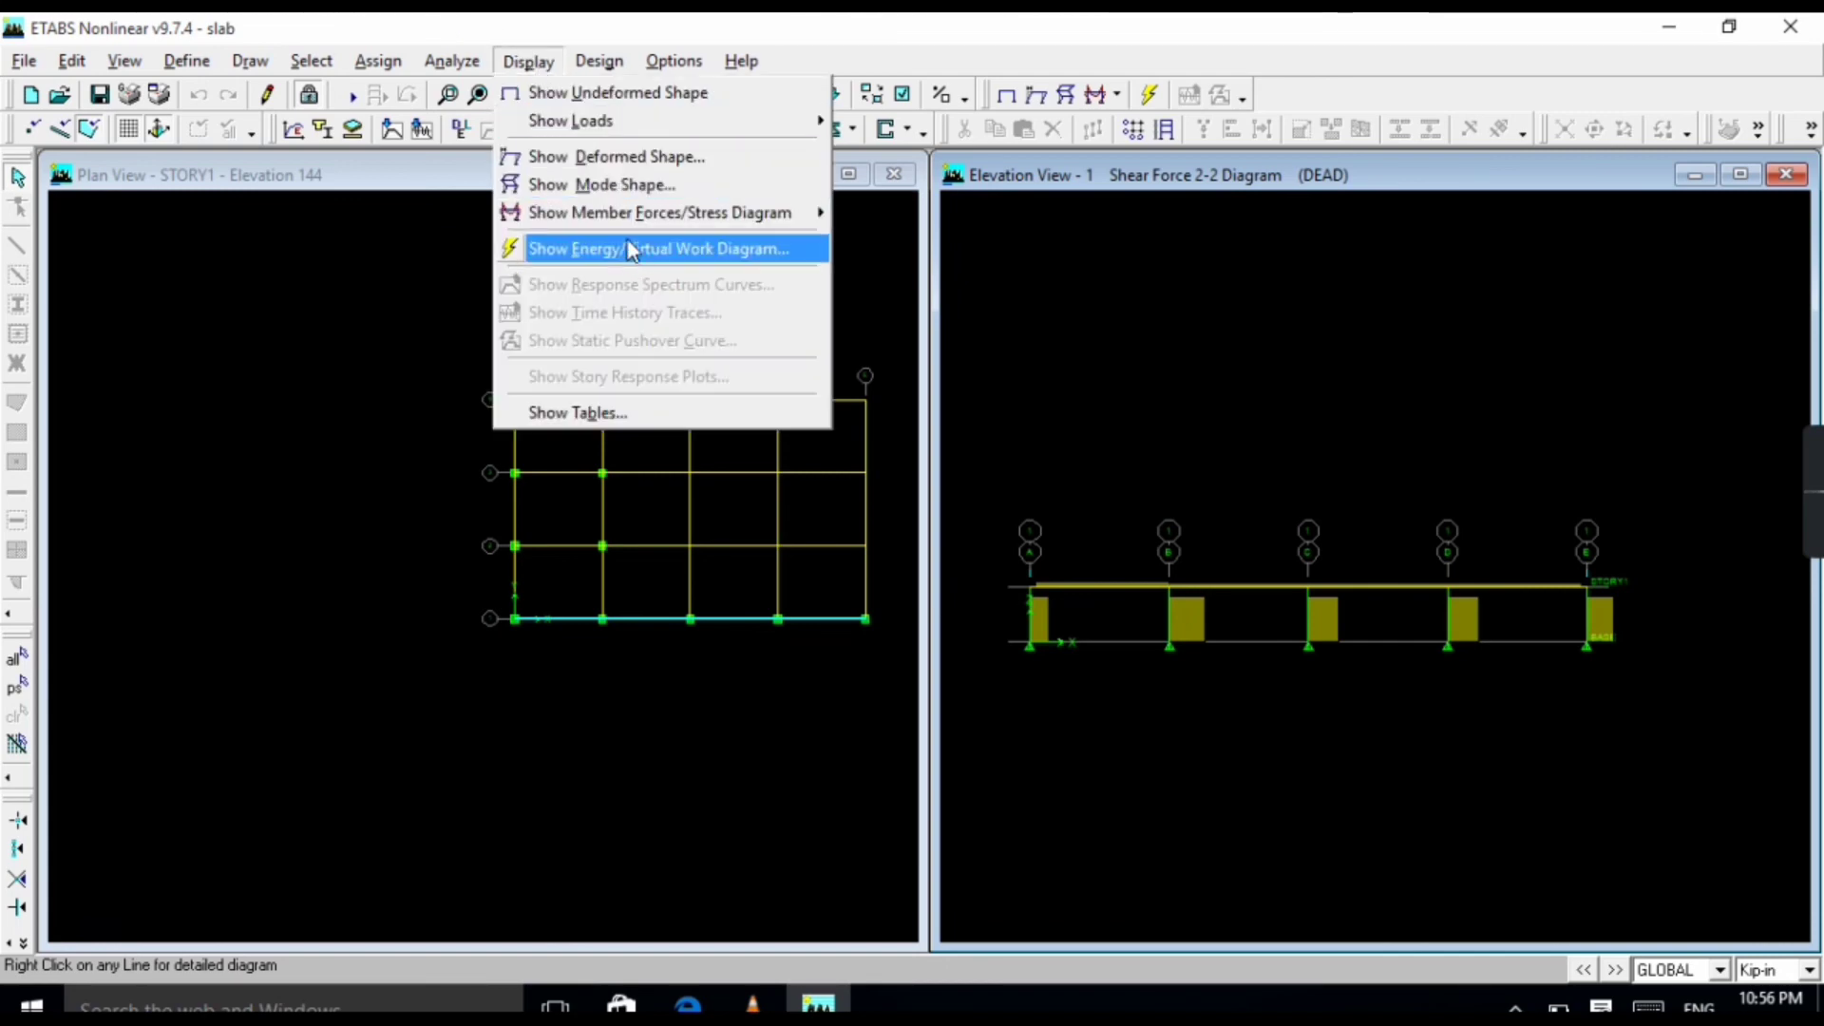
pyautogui.moveTo(632, 226)
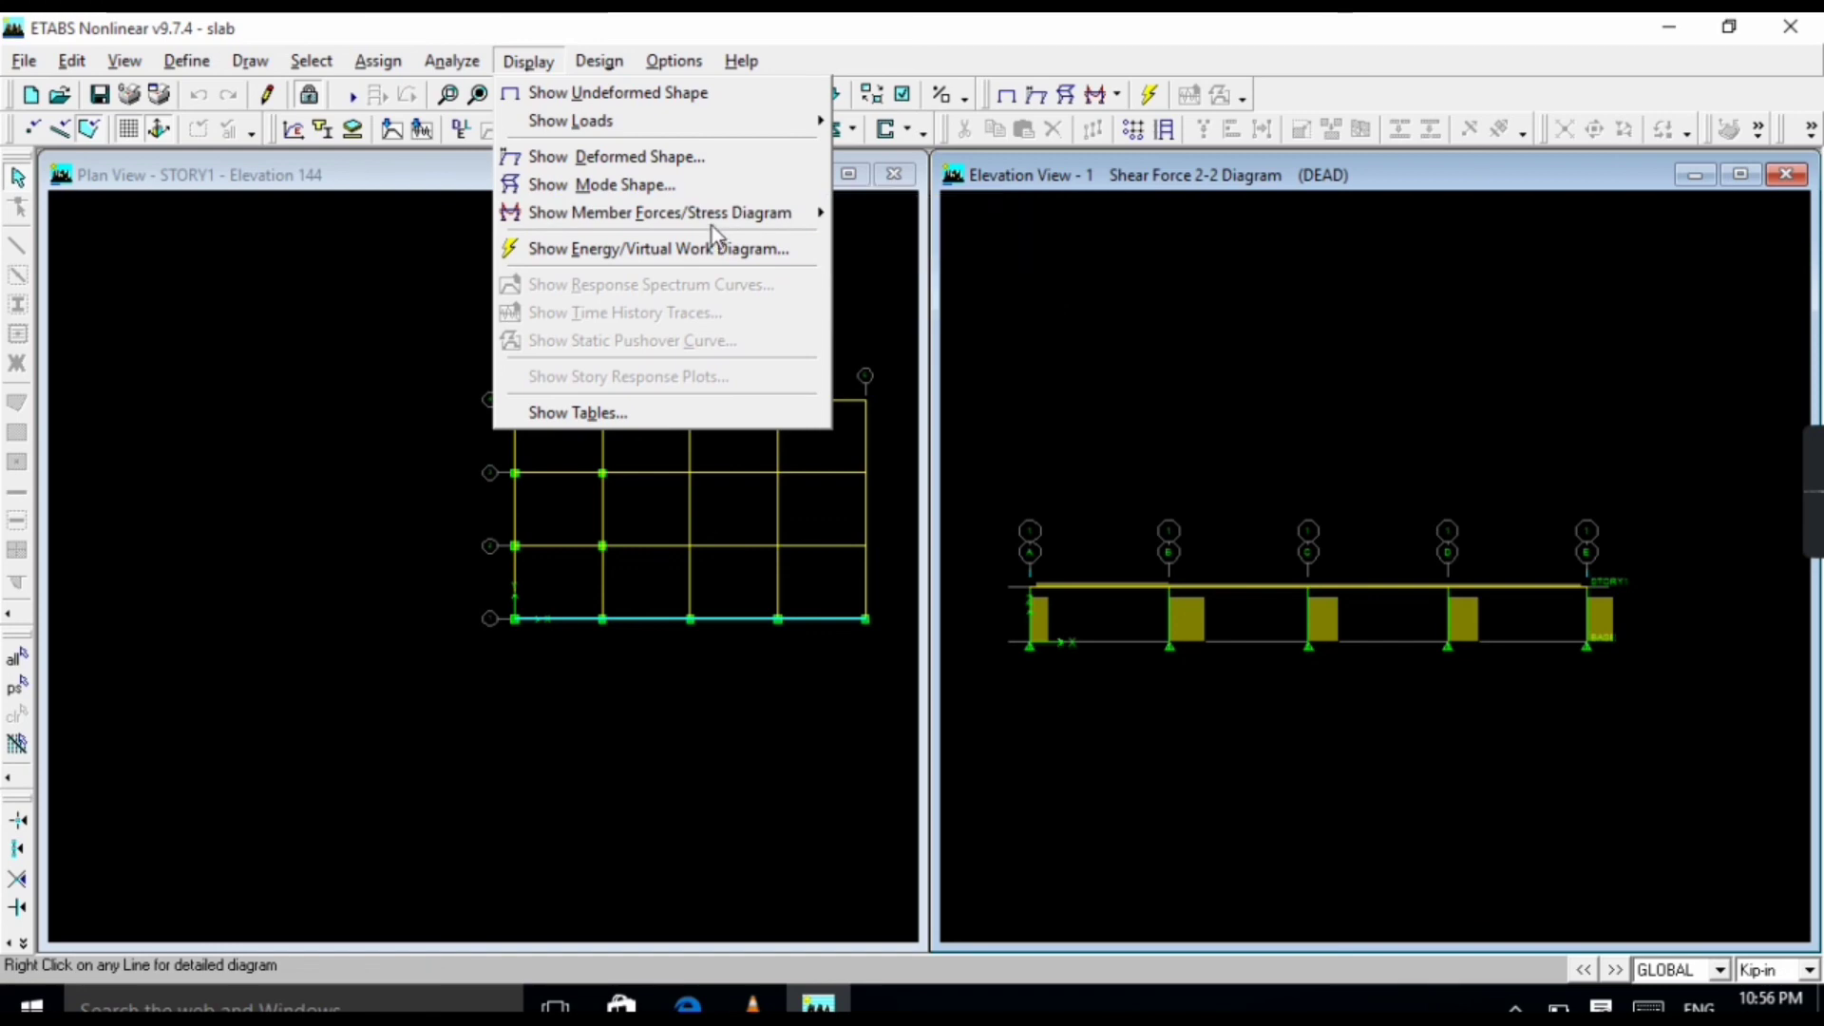
pyautogui.moveTo(774, 212)
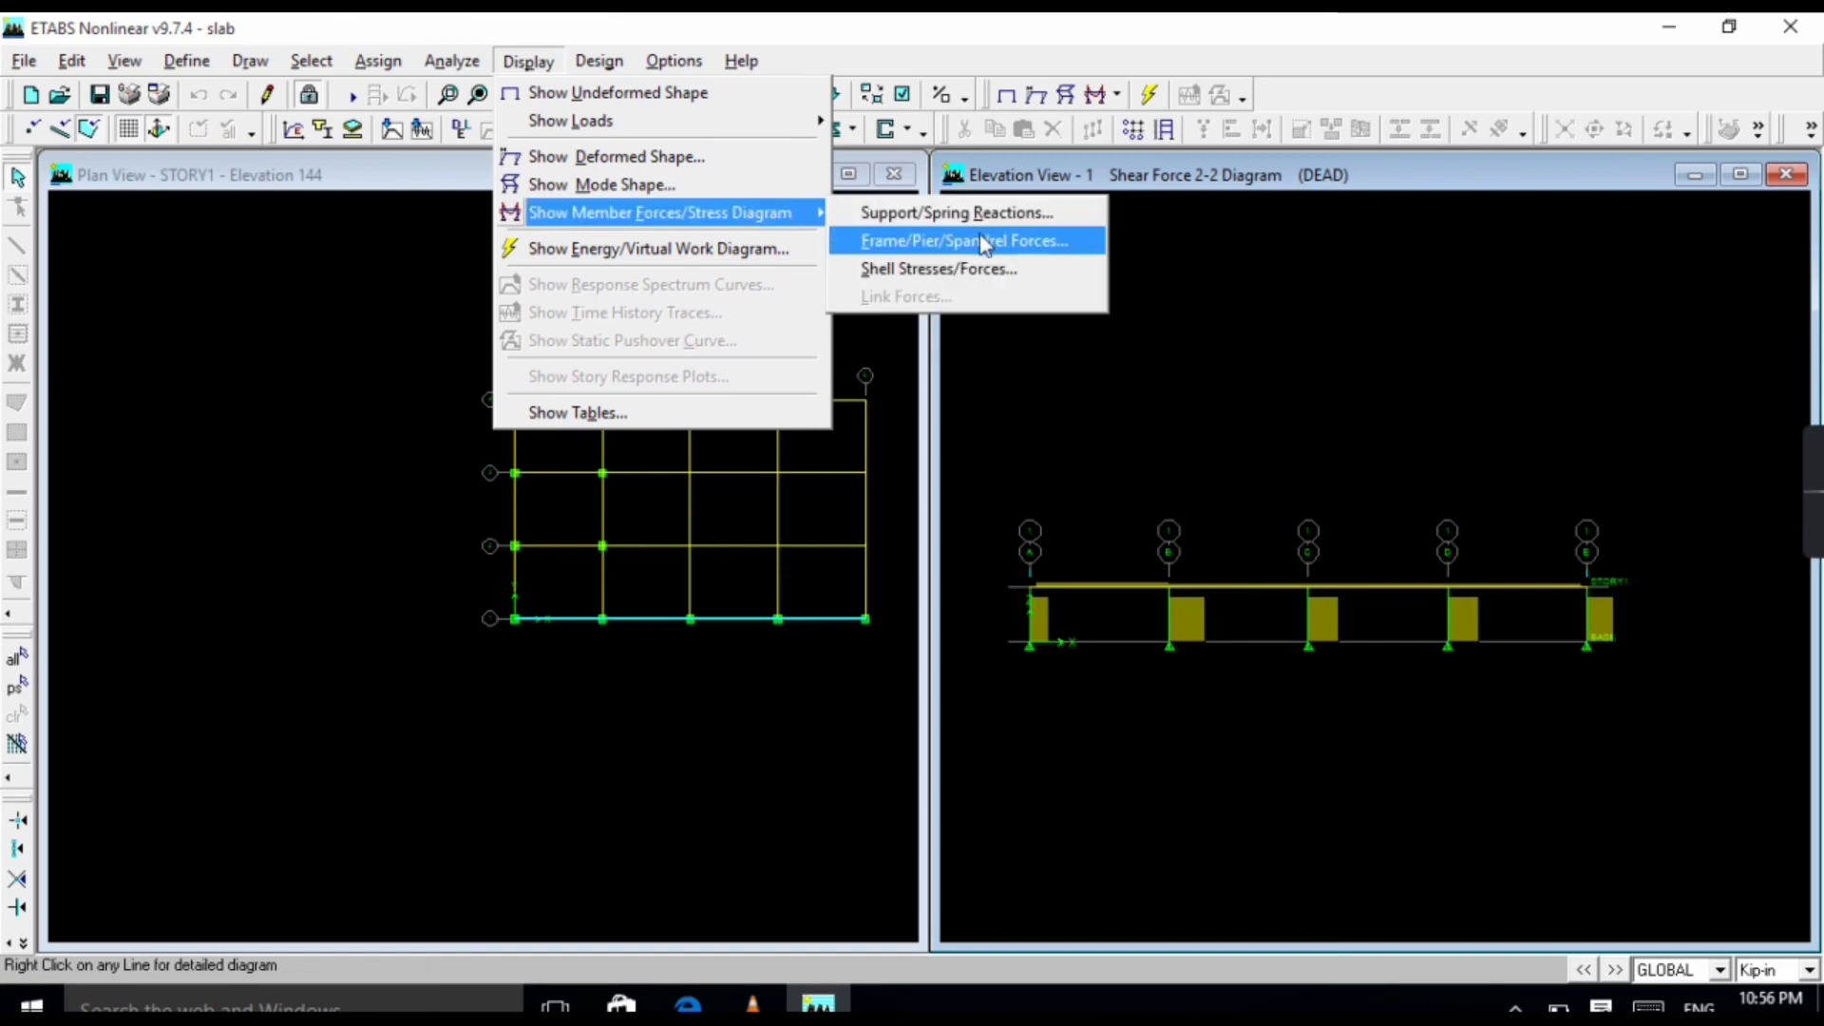
pyautogui.click(984, 243)
pyautogui.click(927, 469)
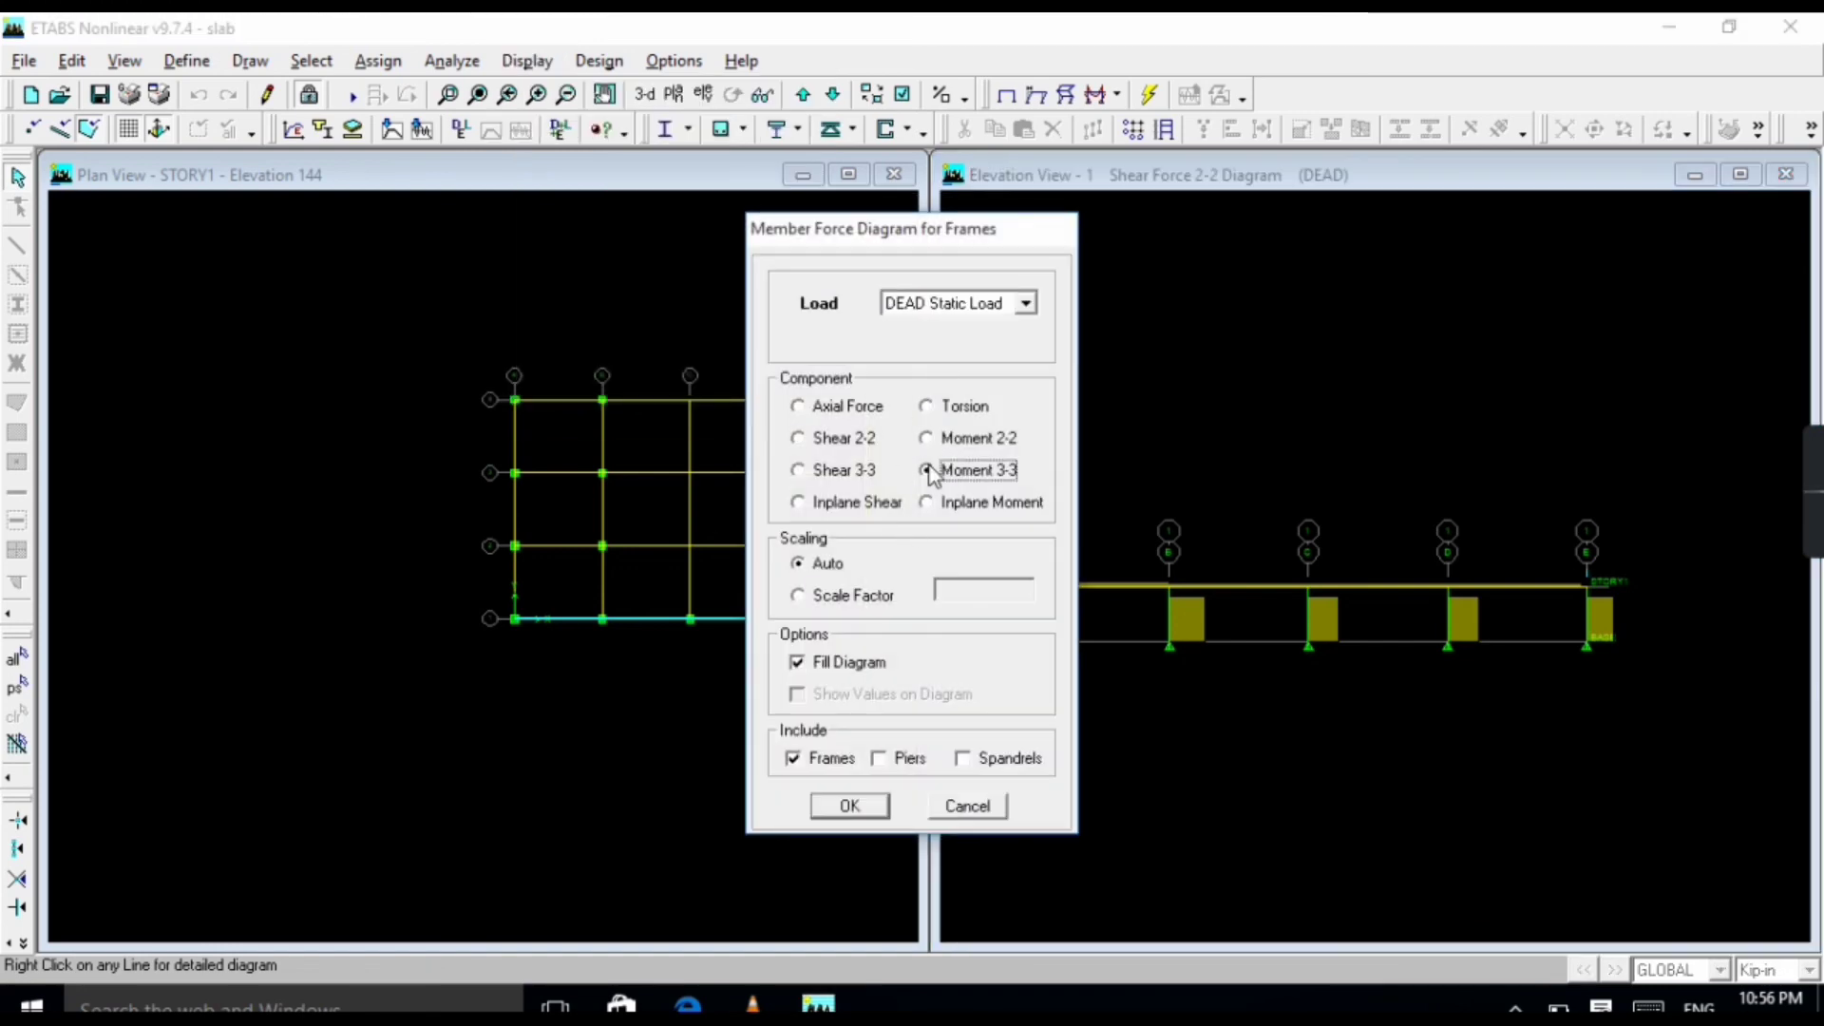
pyautogui.click(821, 811)
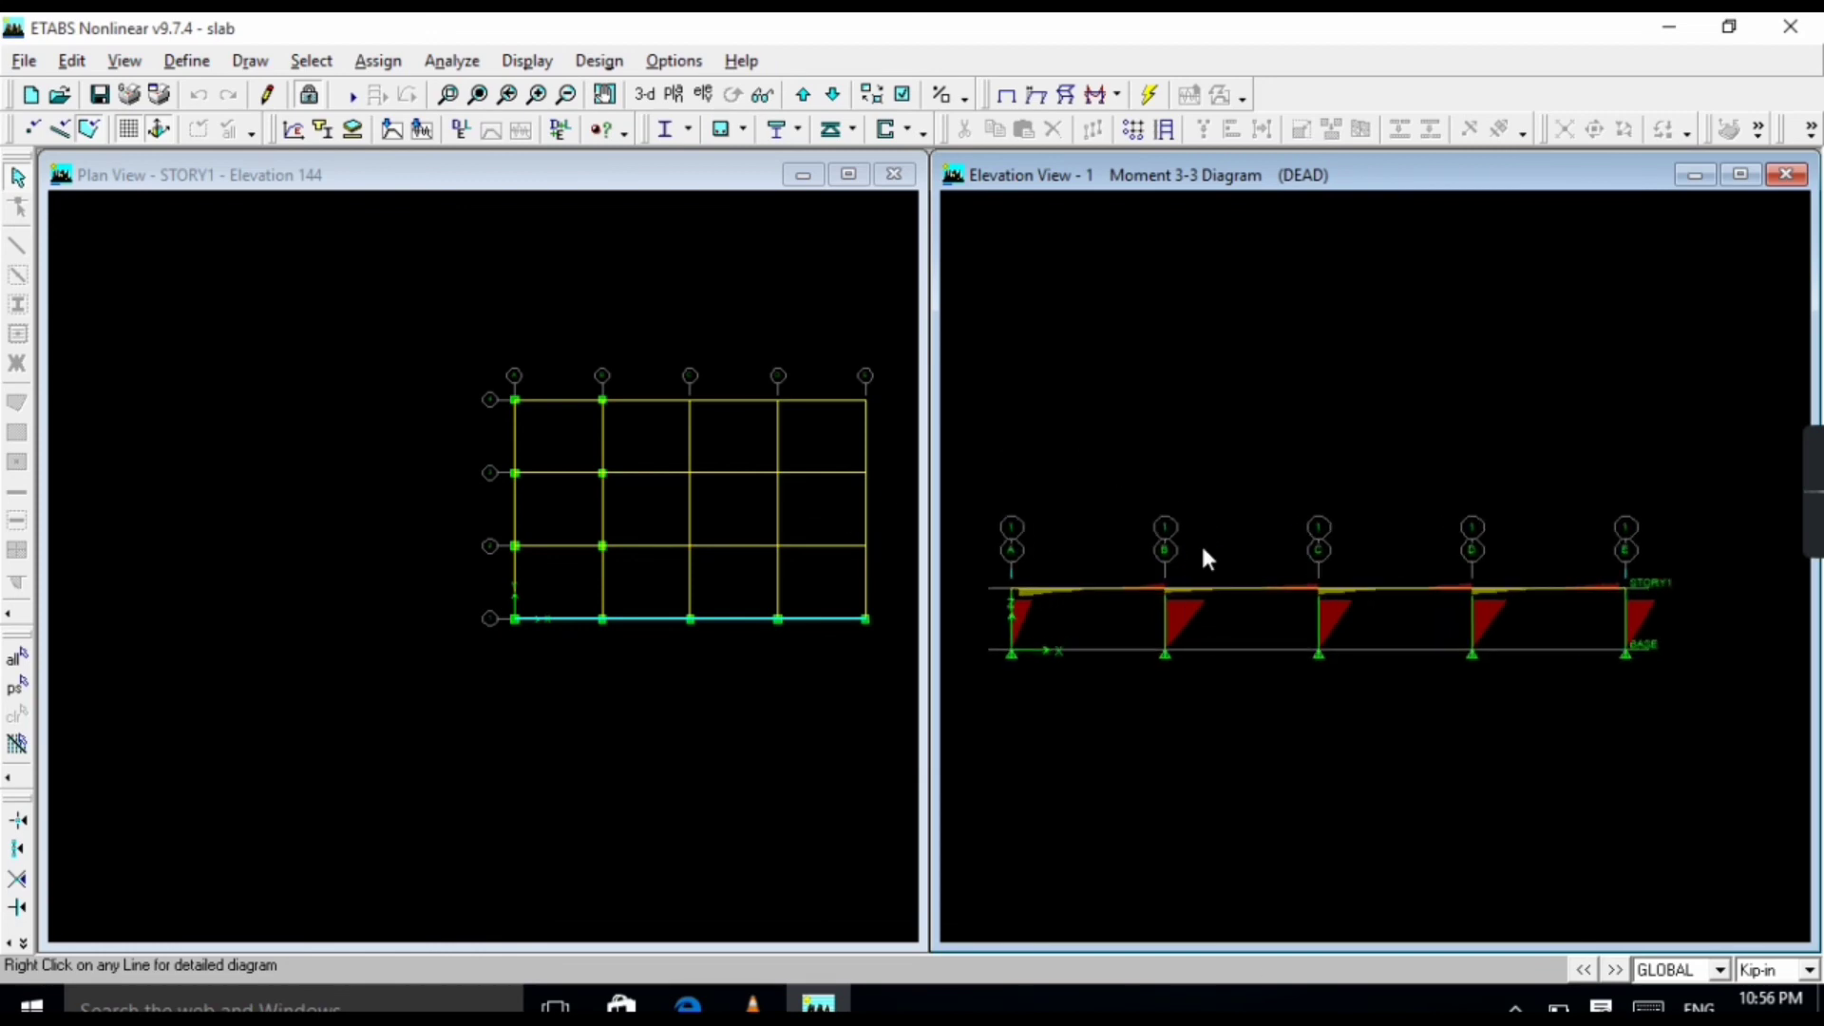
pyautogui.scroll(1, 1177, 560)
# Return to the 3-D view and examine the DEAD Moment 3-3 diagram, especially the beams and columns near grid B.
pyautogui.click(645, 94)
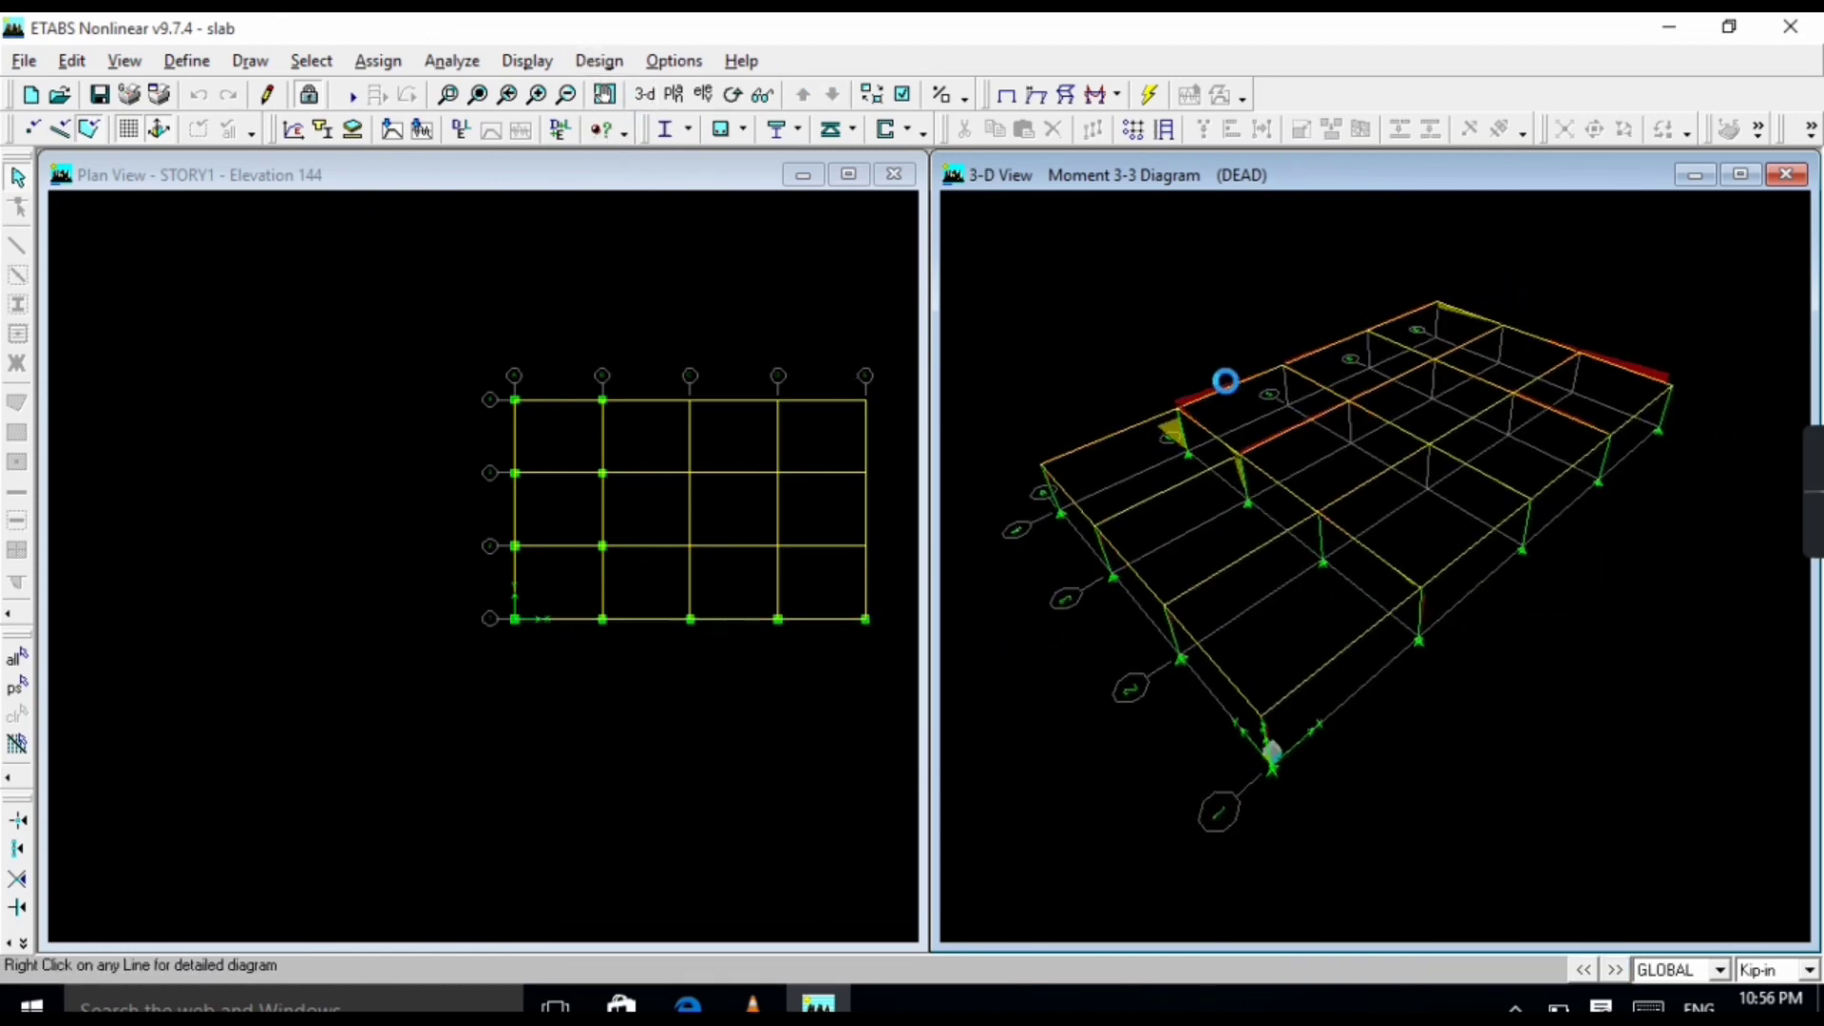
pyautogui.scroll(3, 1112, 439)
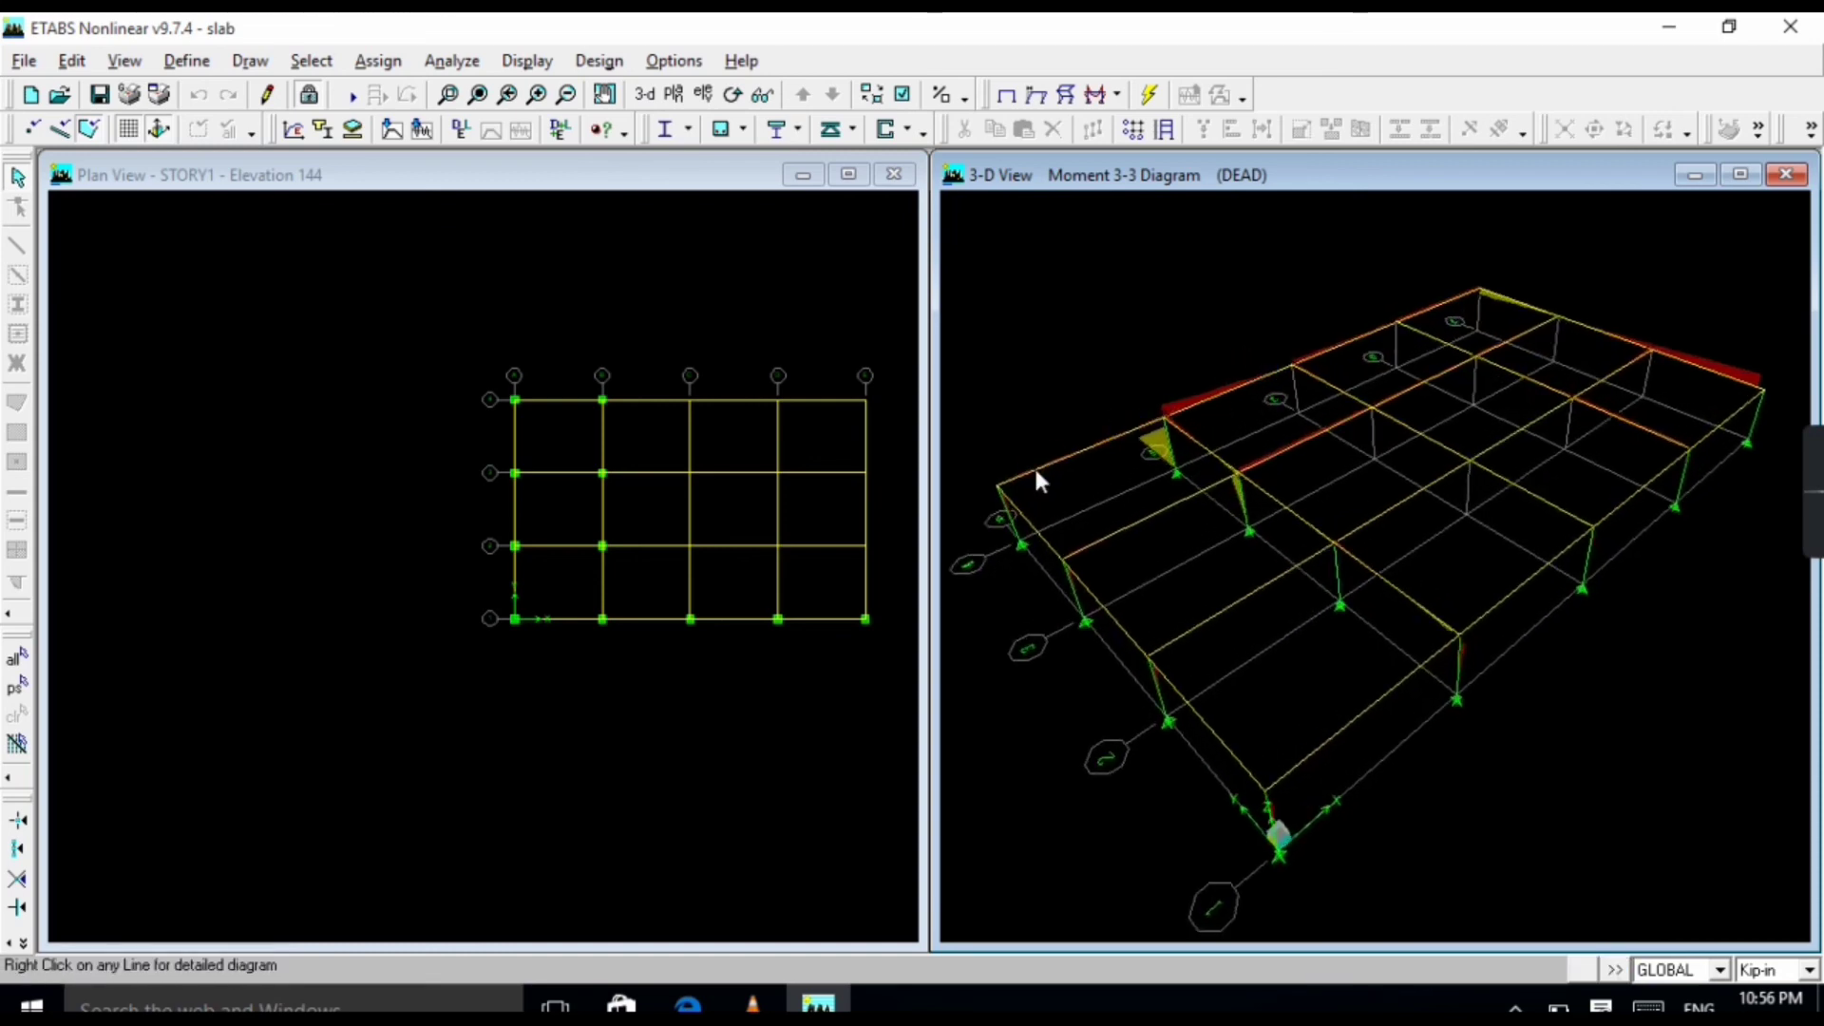
pyautogui.scroll(3, 1235, 436)
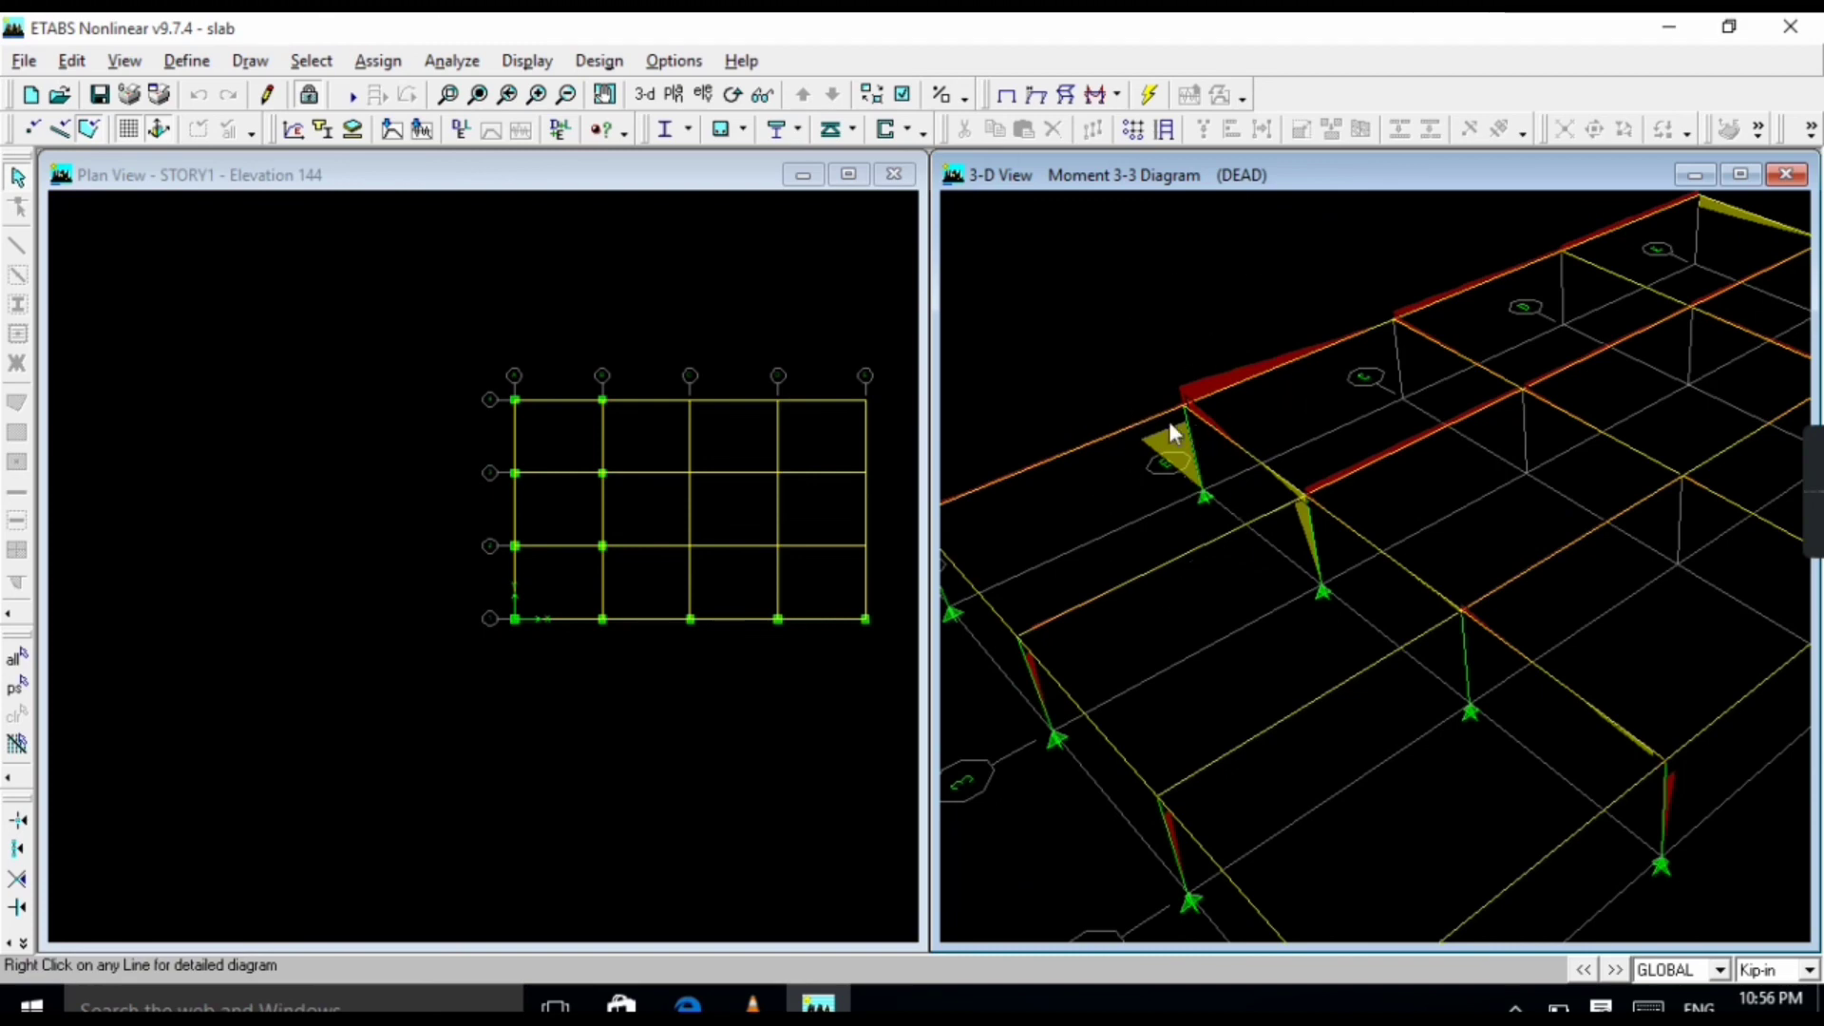
pyautogui.scroll(-3, 1324, 485)
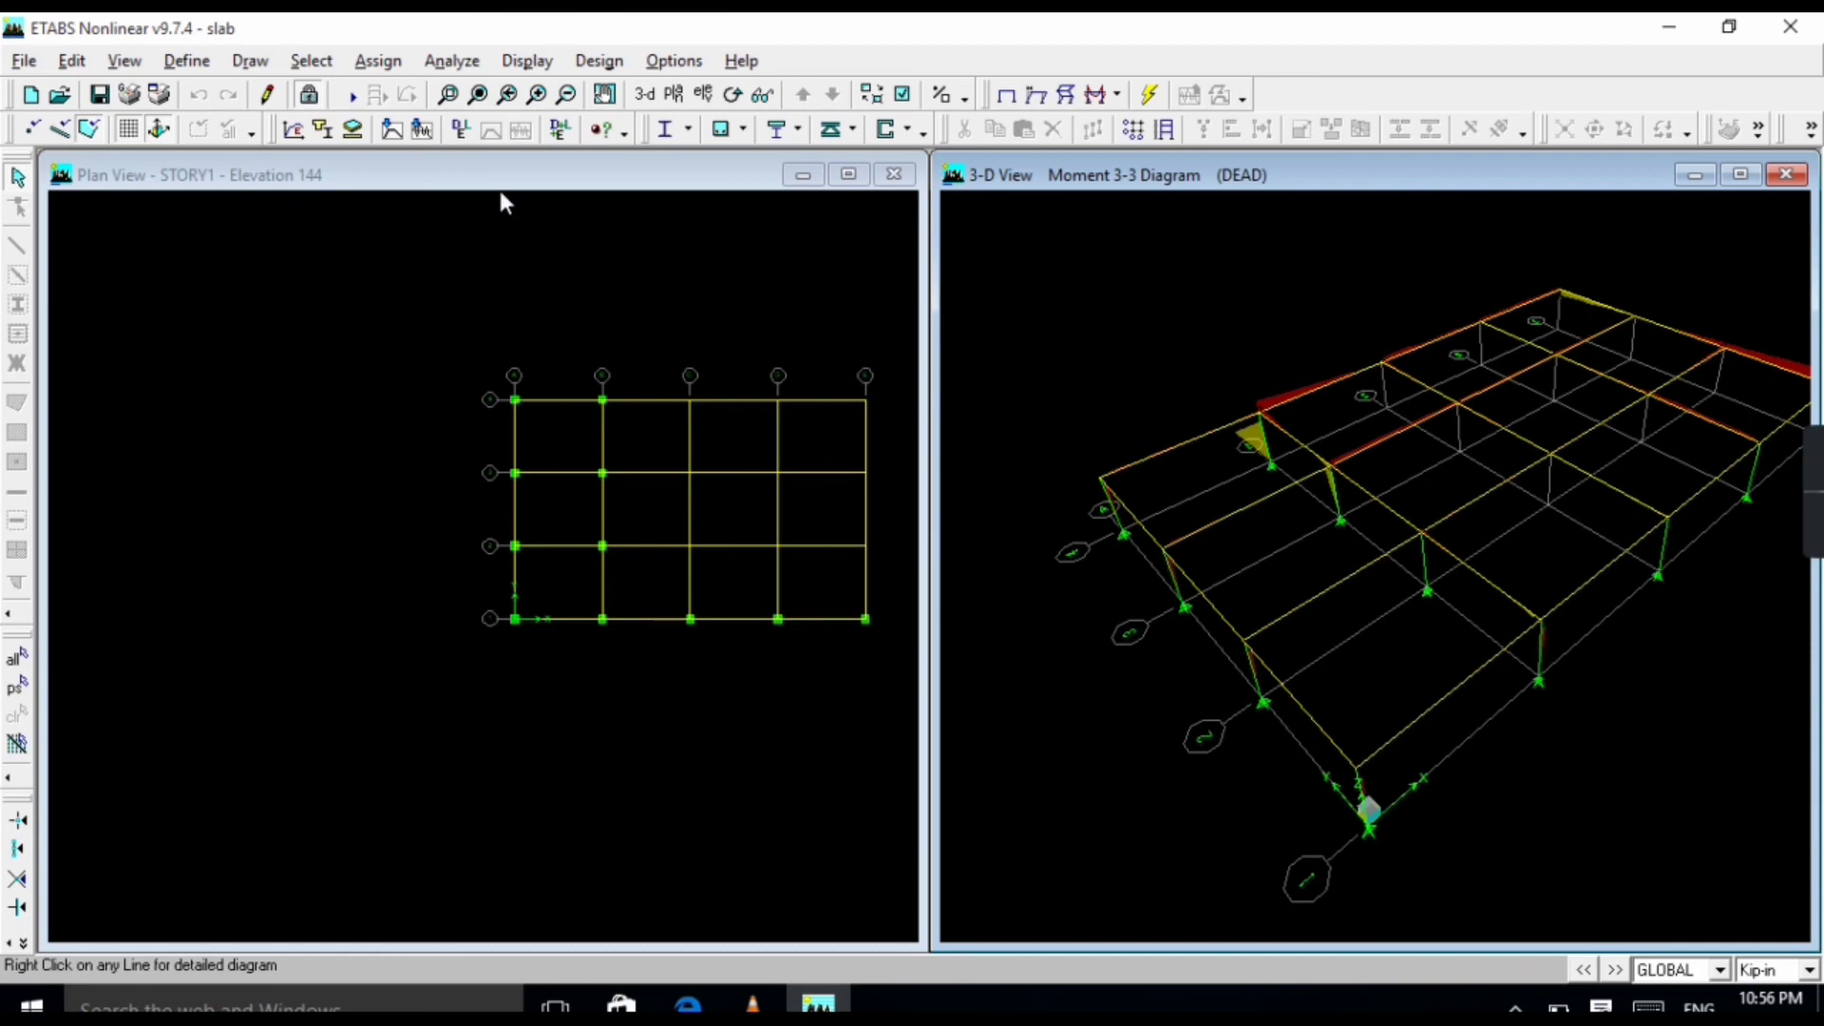
pyautogui.scroll(-2, 1258, 374)
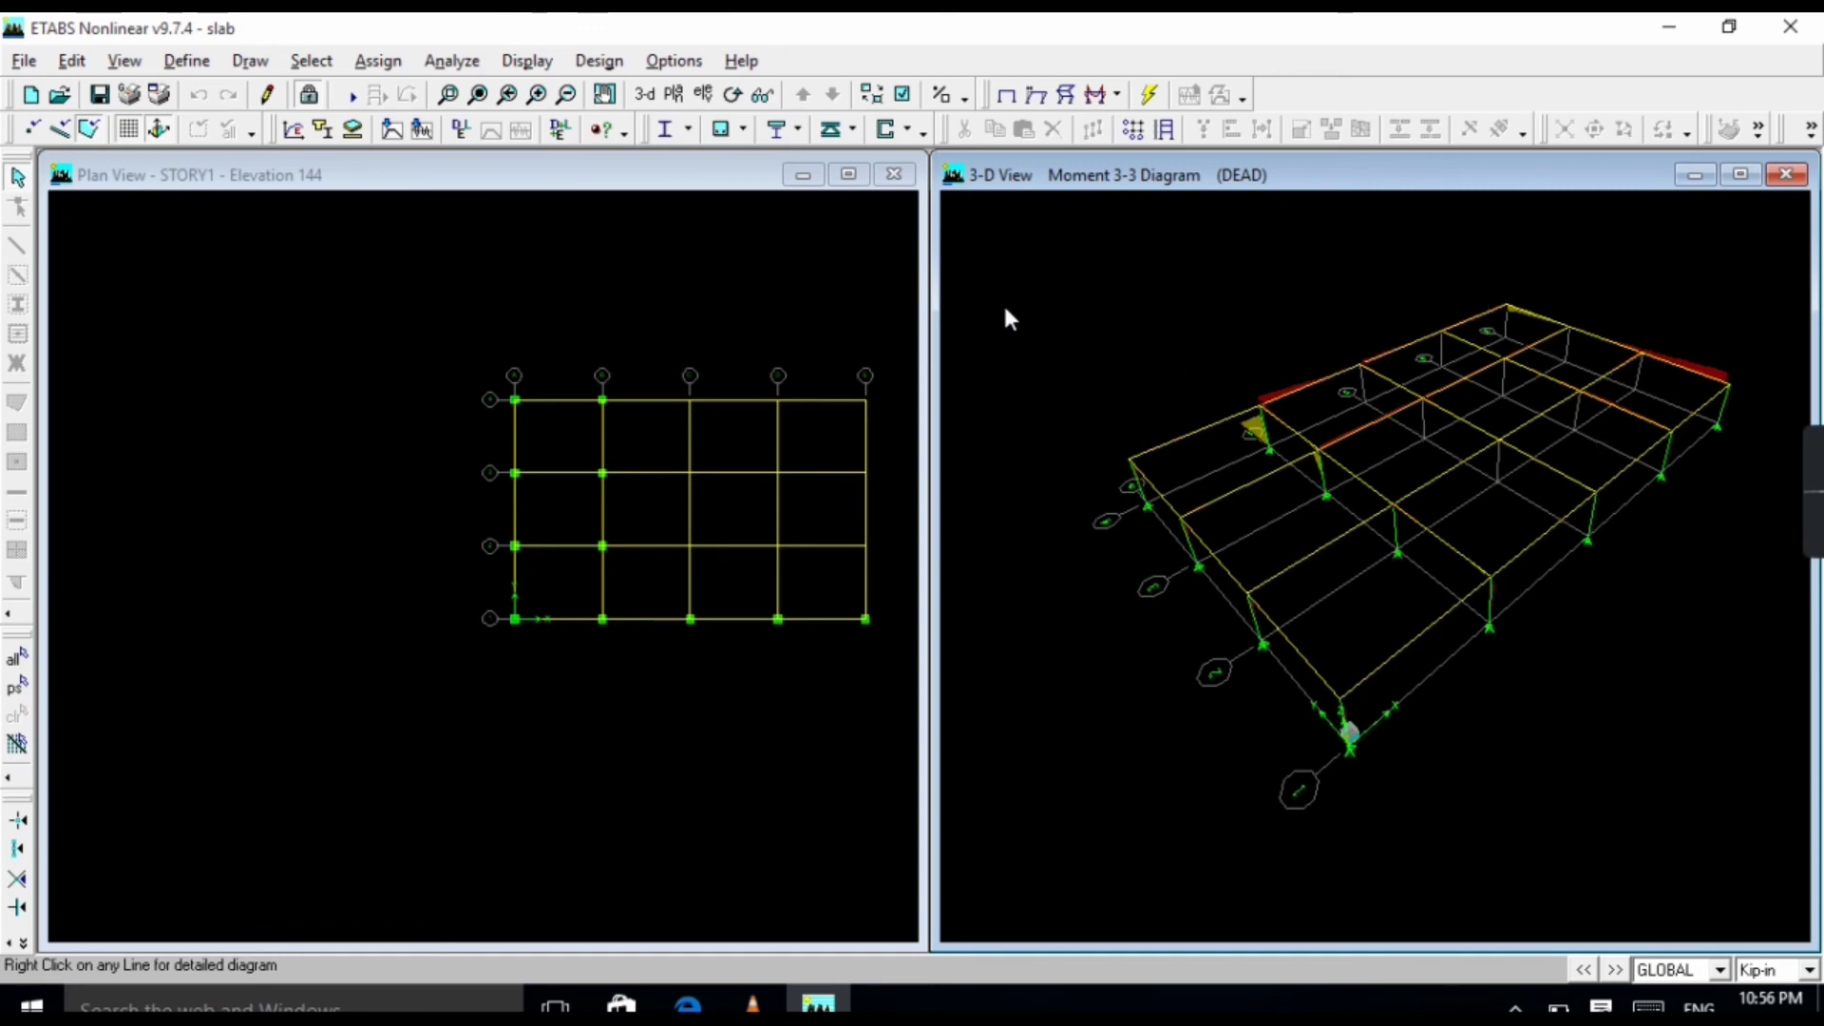
pyautogui.moveTo(1800, 532)
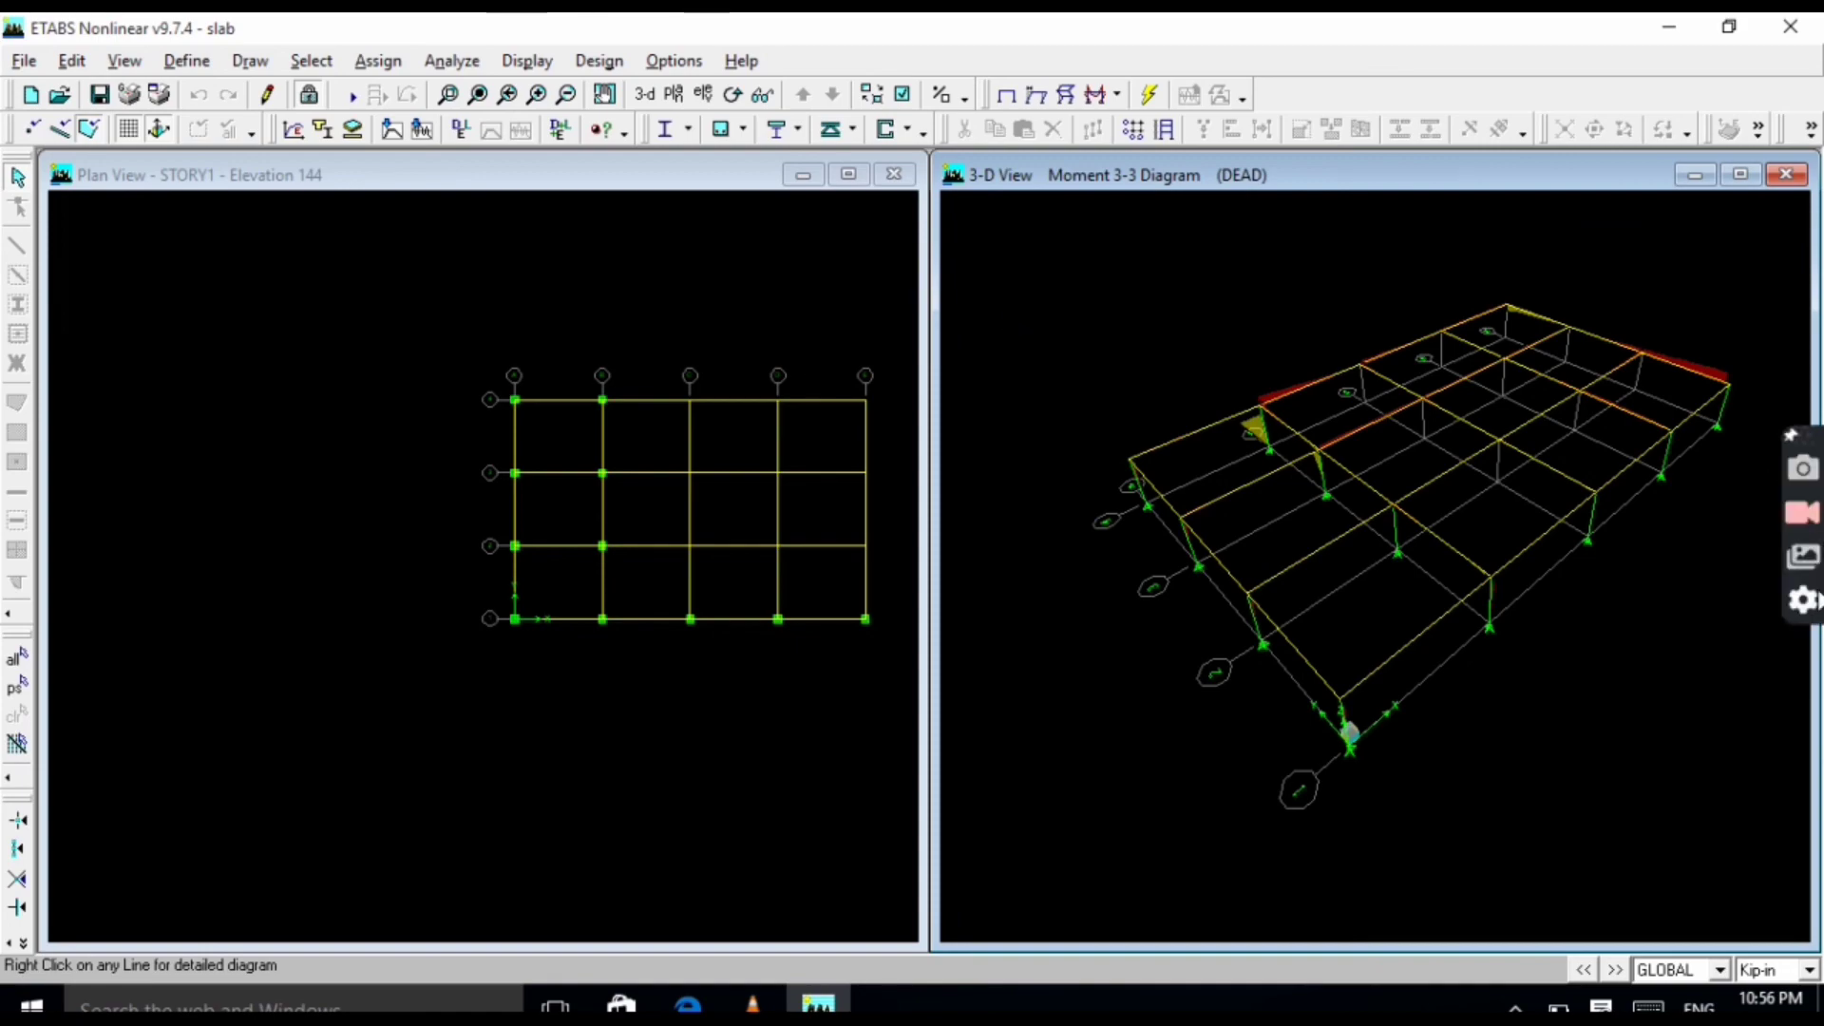